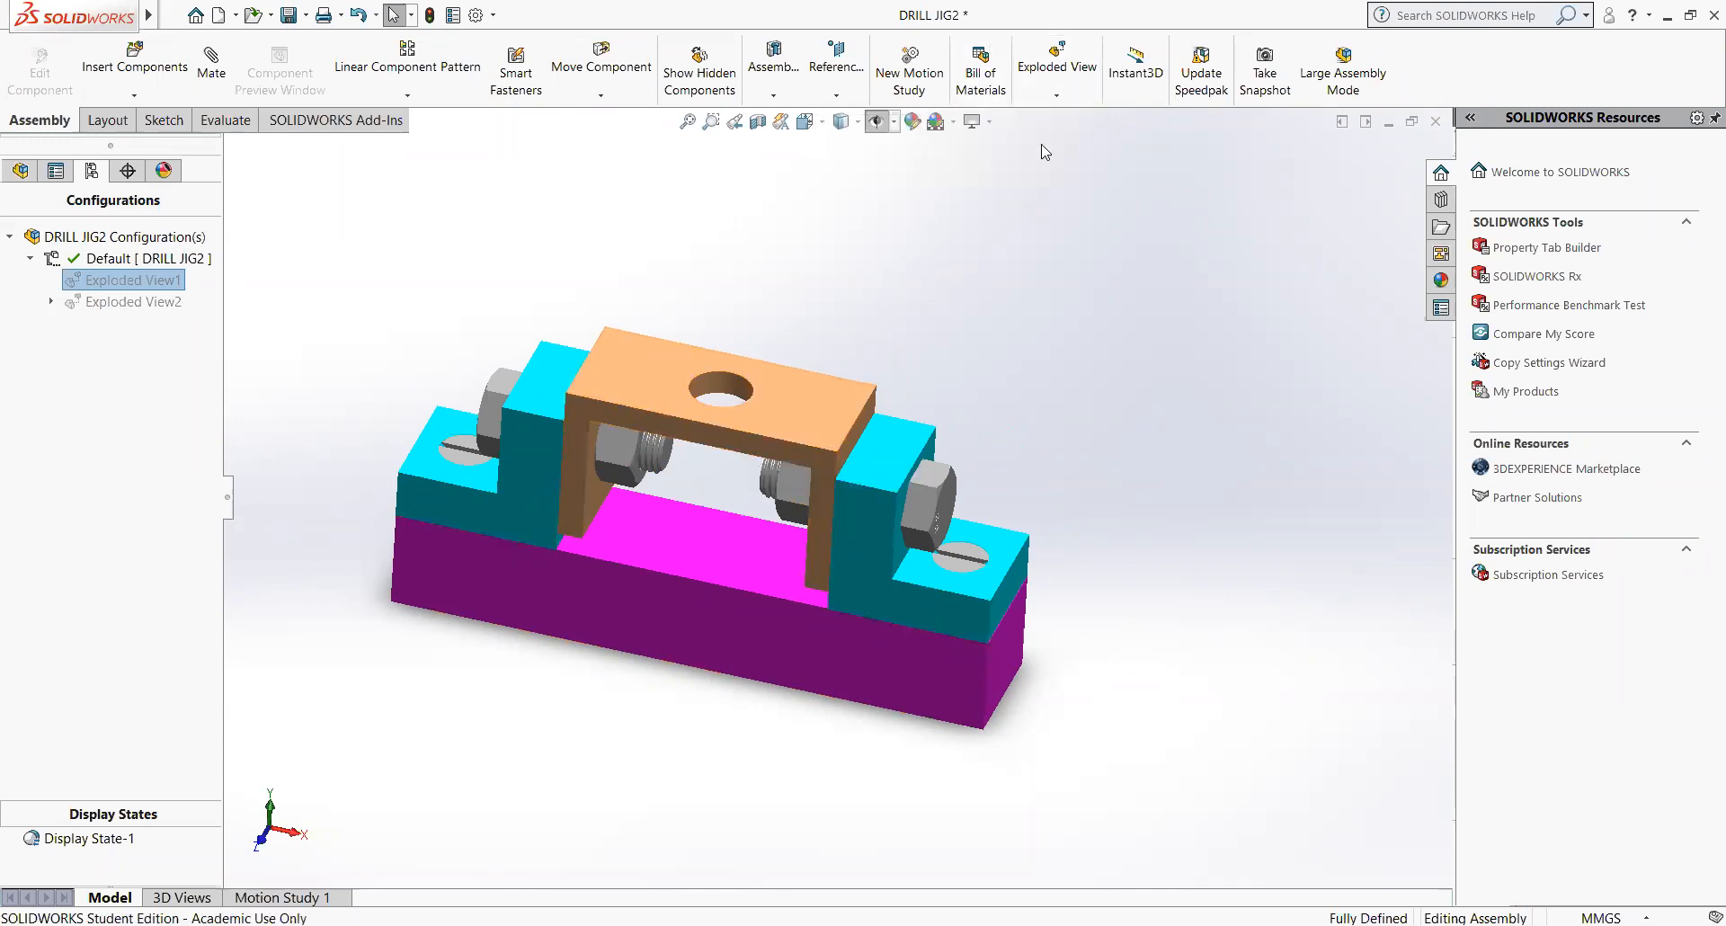
- Start a new exploded view of the drill jig and select the right-hand cap screw for a regular explode step
left_click(1060, 57)
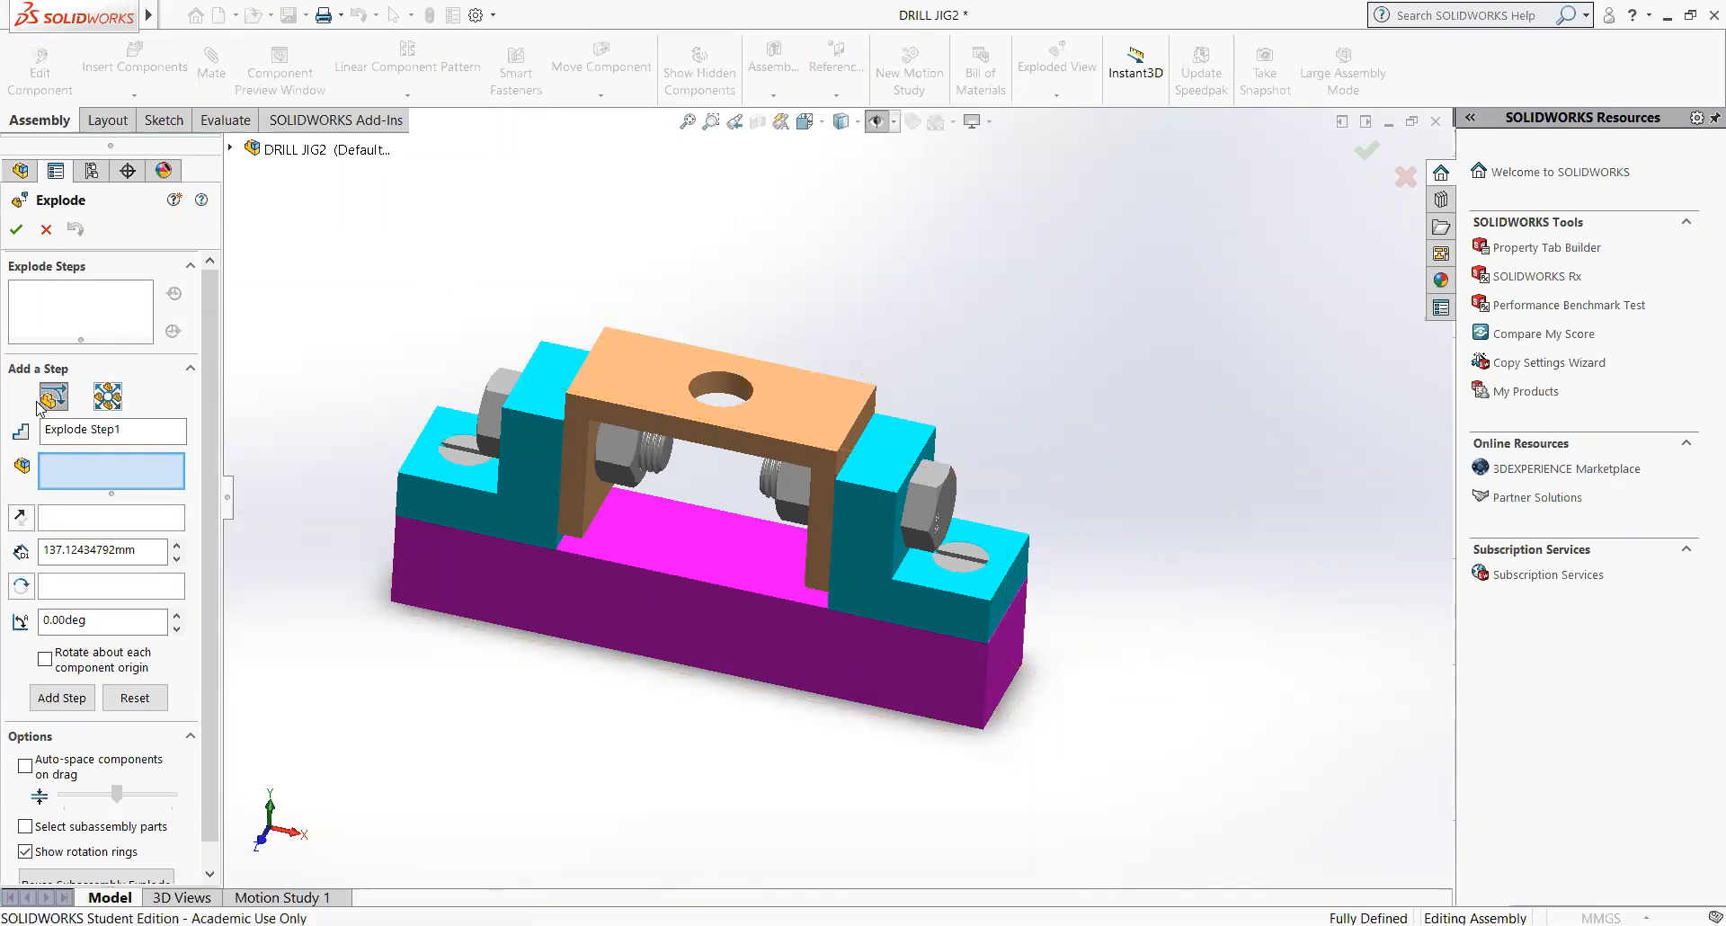
left_click(928, 516)
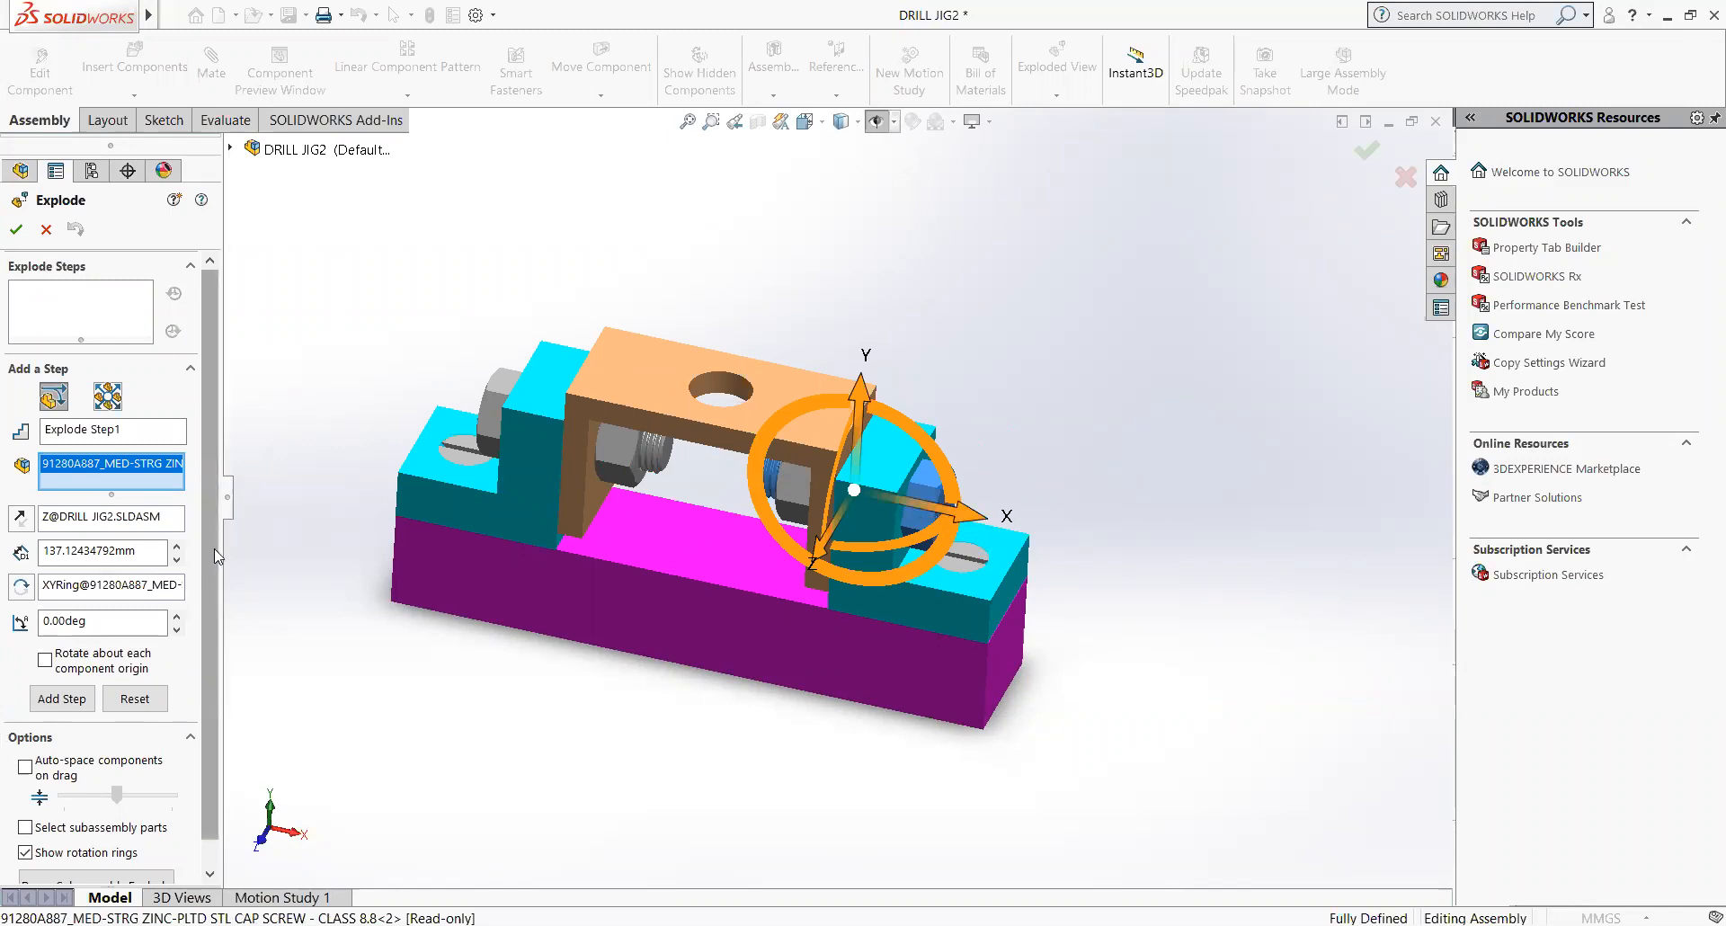
scroll(210, 651, "down", 1)
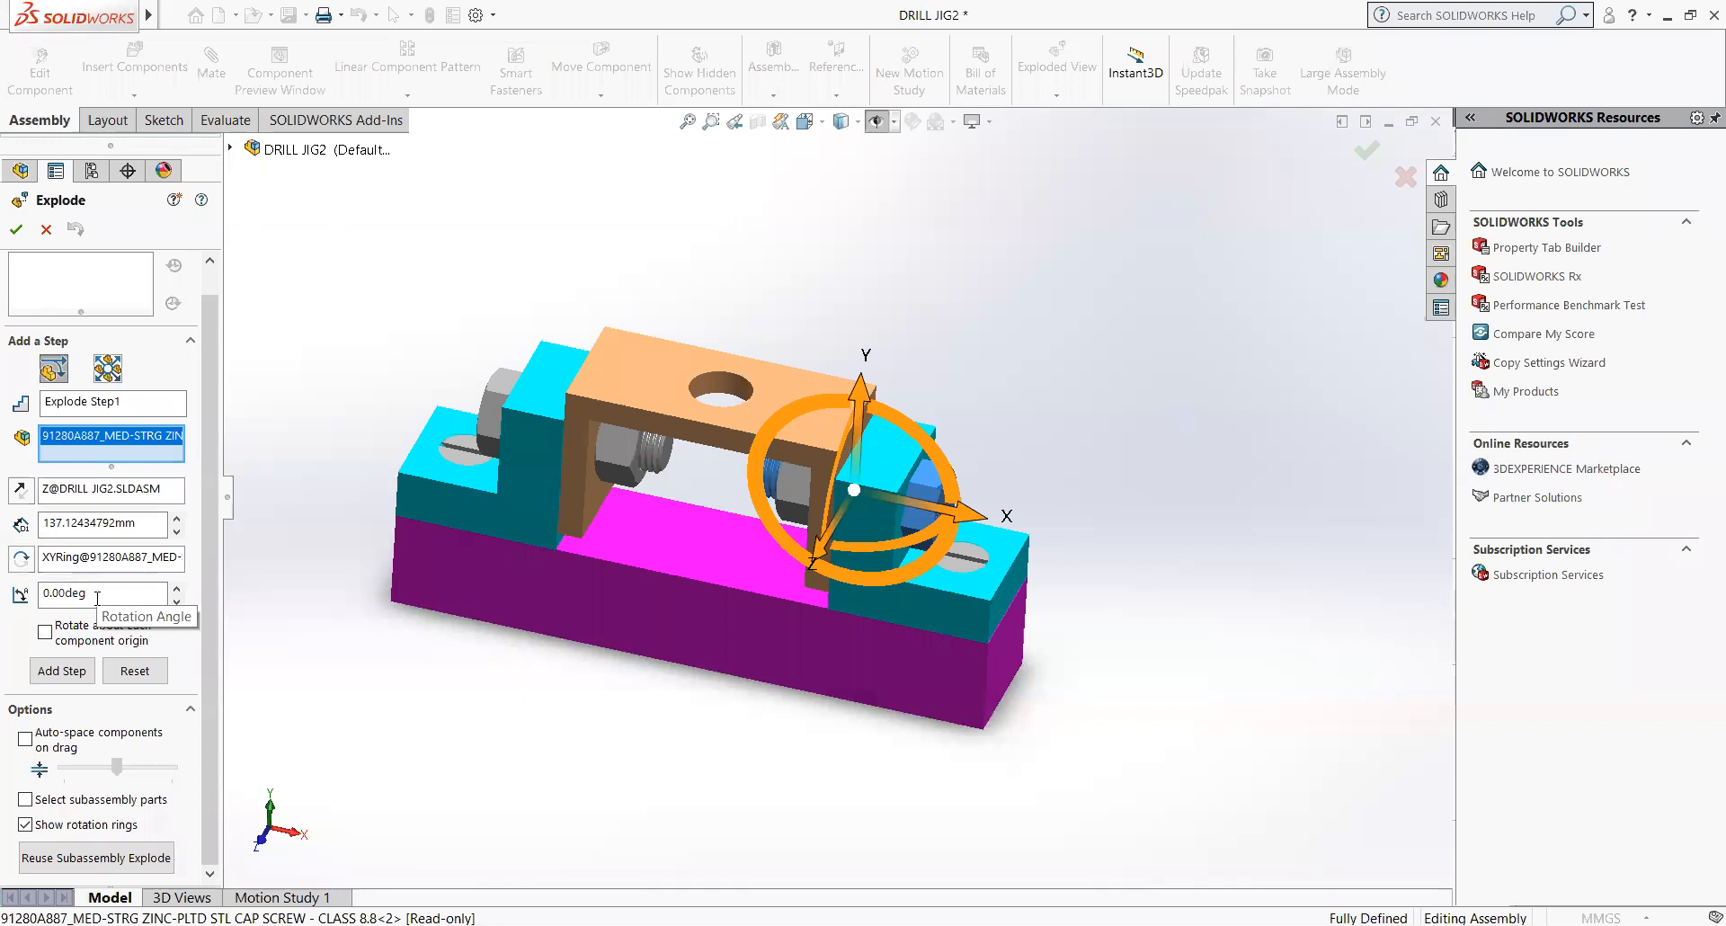
left_click(45, 633)
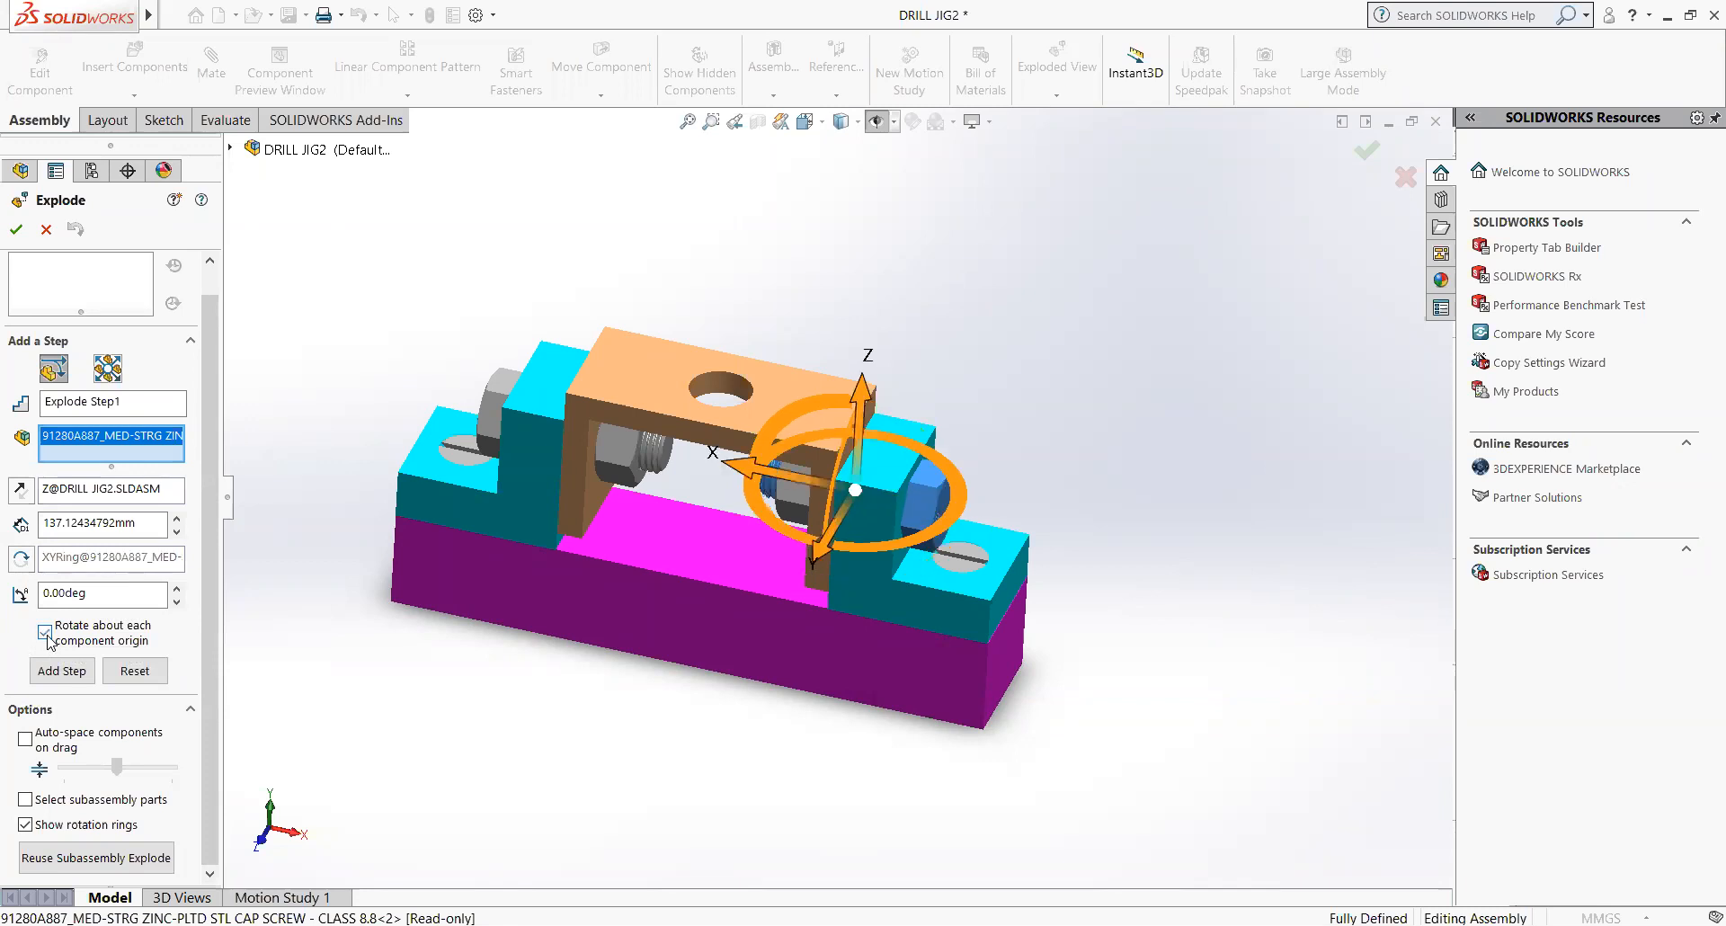
left_click(45, 633)
left_click(45, 632)
left_click(45, 633)
left_click(45, 632)
left_click(45, 633)
- Explode the right-hand cap screw outward about 100 mm along the X axis and complete this explode step
left_click(960, 516)
left_click_drag(960, 516, 1209, 564)
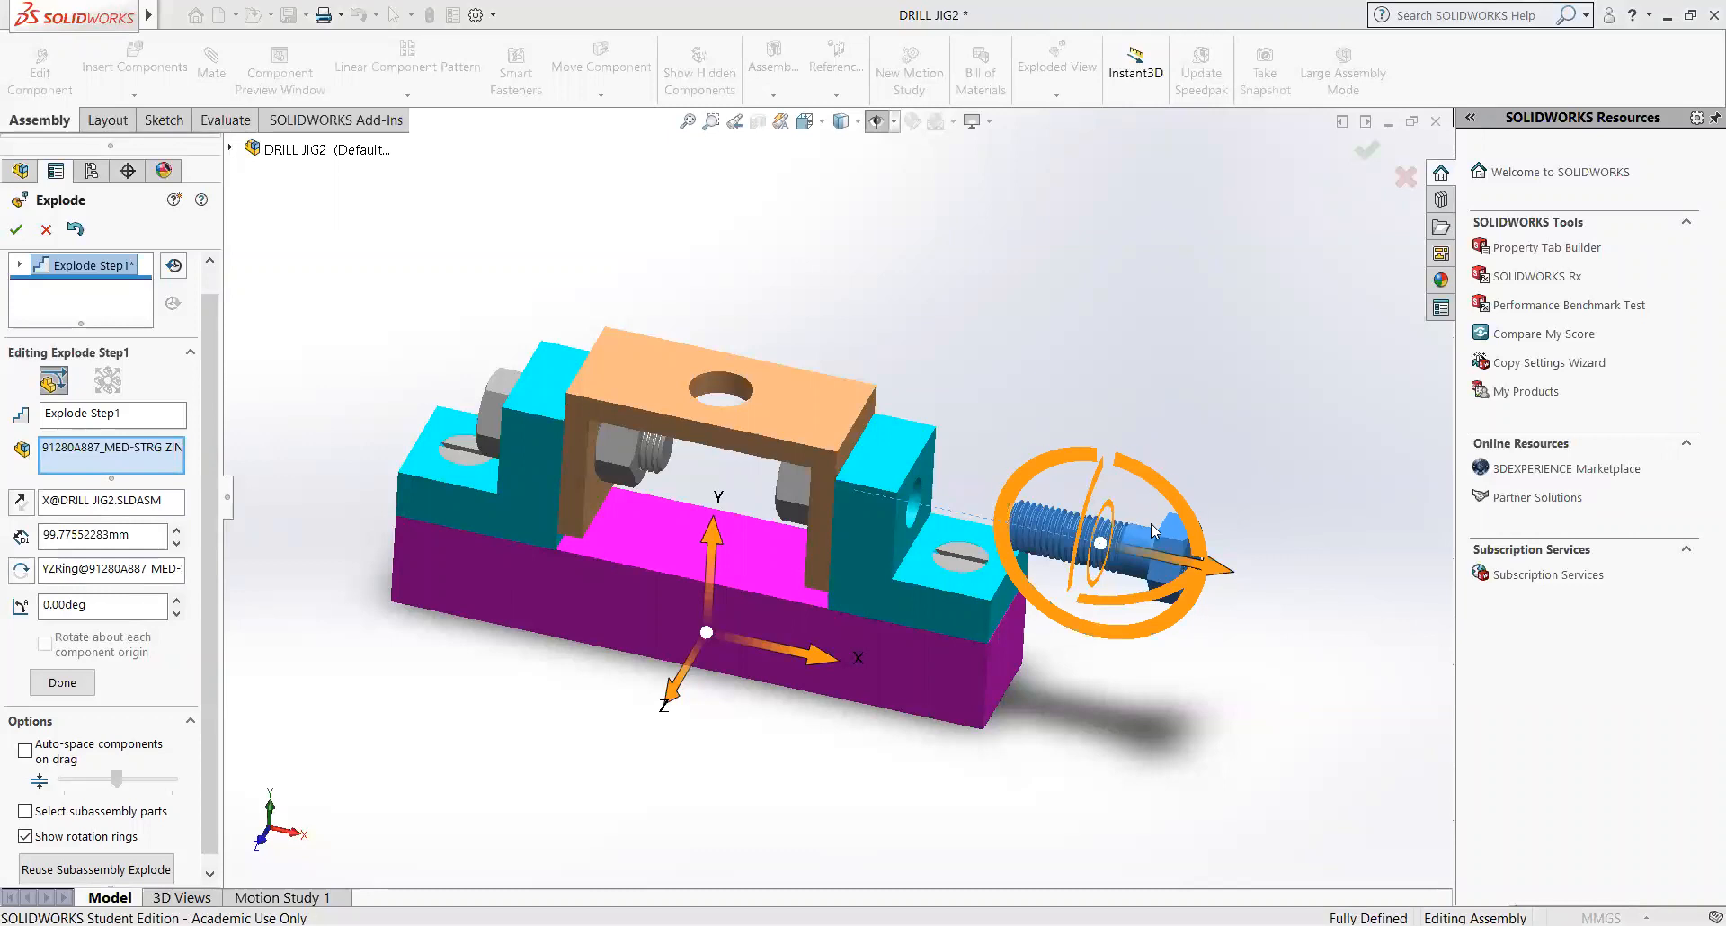
right_click(1189, 567)
left_click(1323, 494)
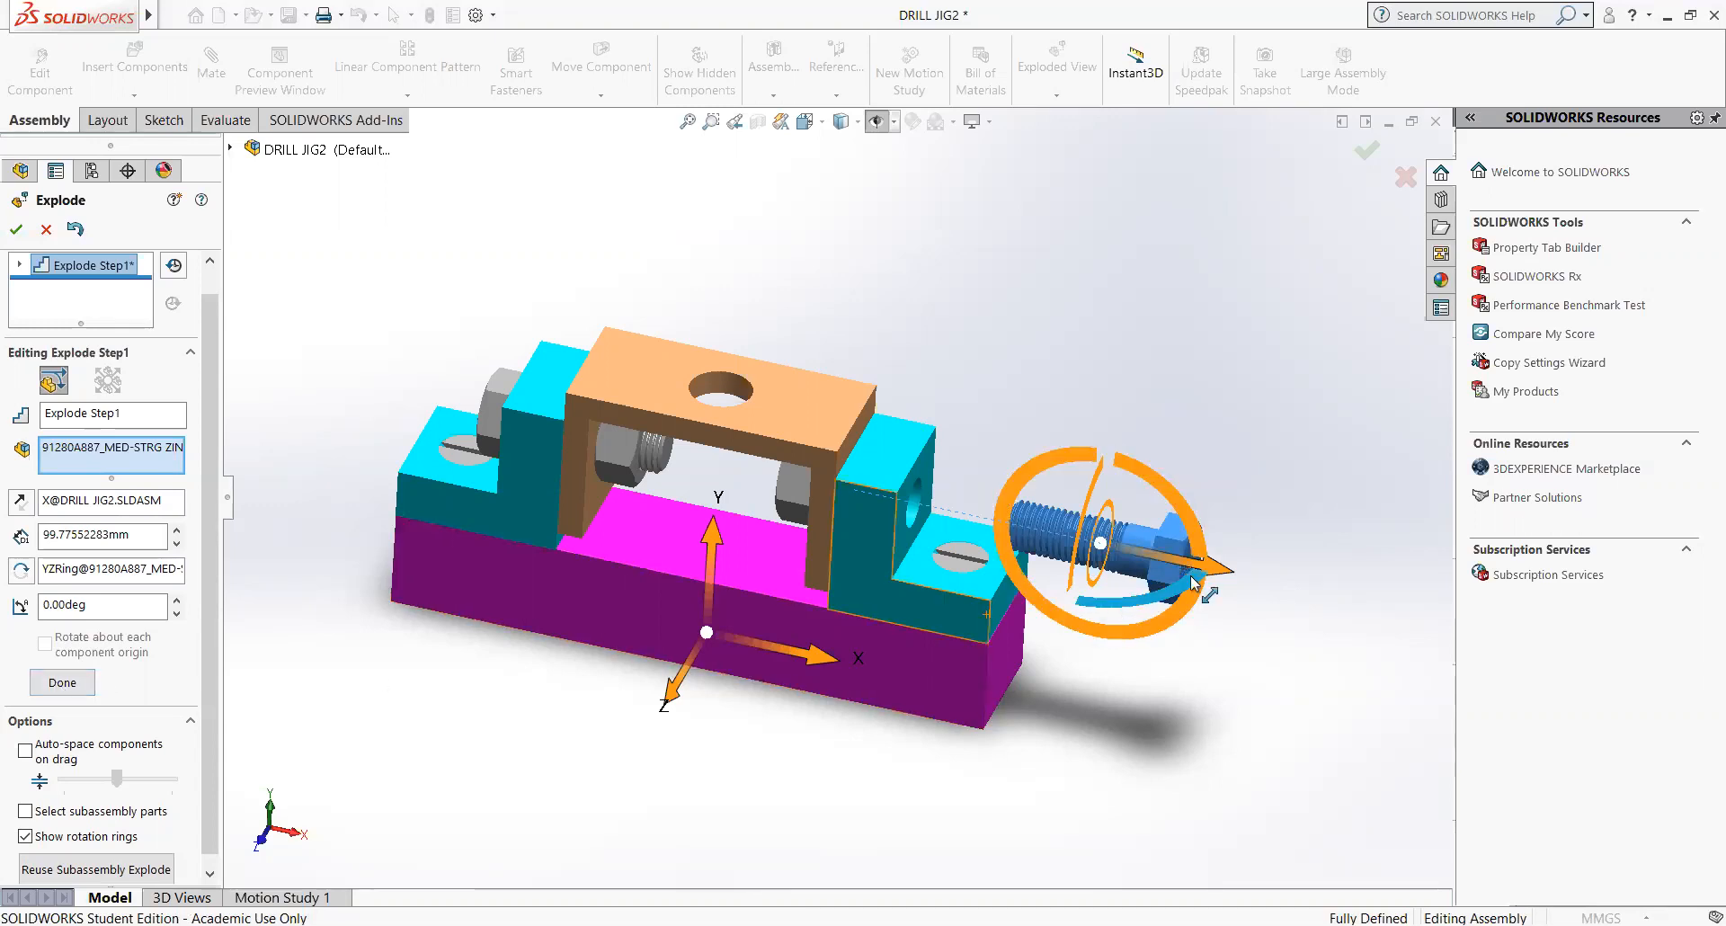
left_click_drag(205, 634, 197, 690)
left_click(59, 680)
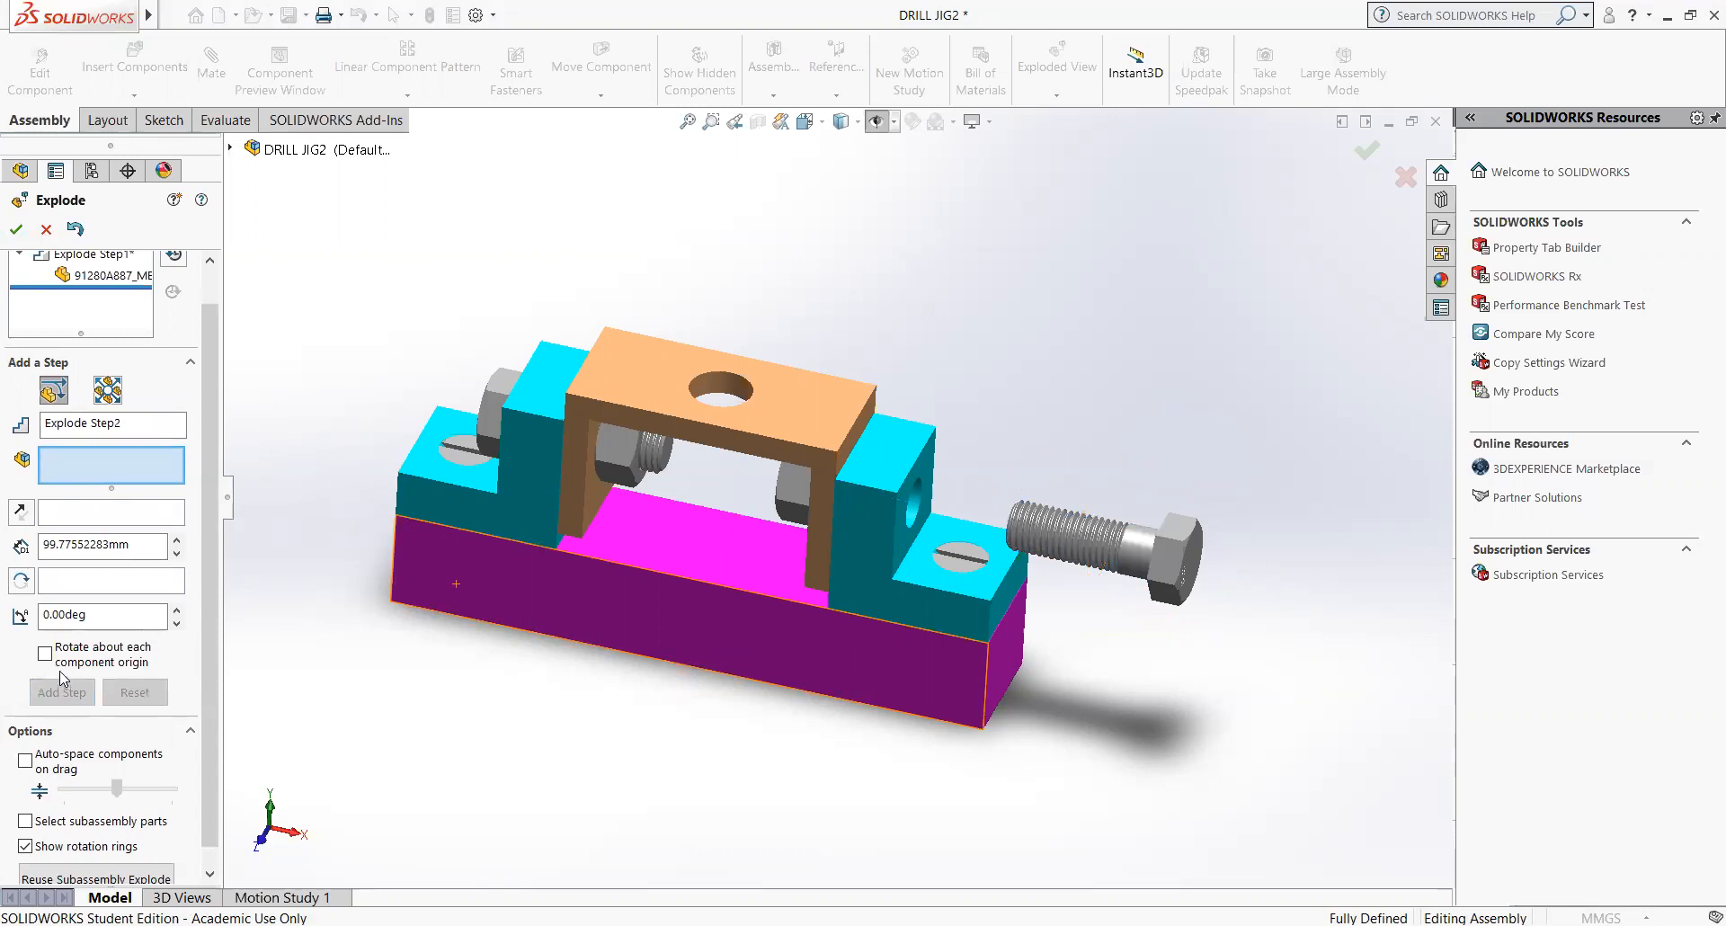
- Explode the right-hand hex nut forward about 157 mm along the Z axis and complete this explode step
scroll(38, 488, "up", 1)
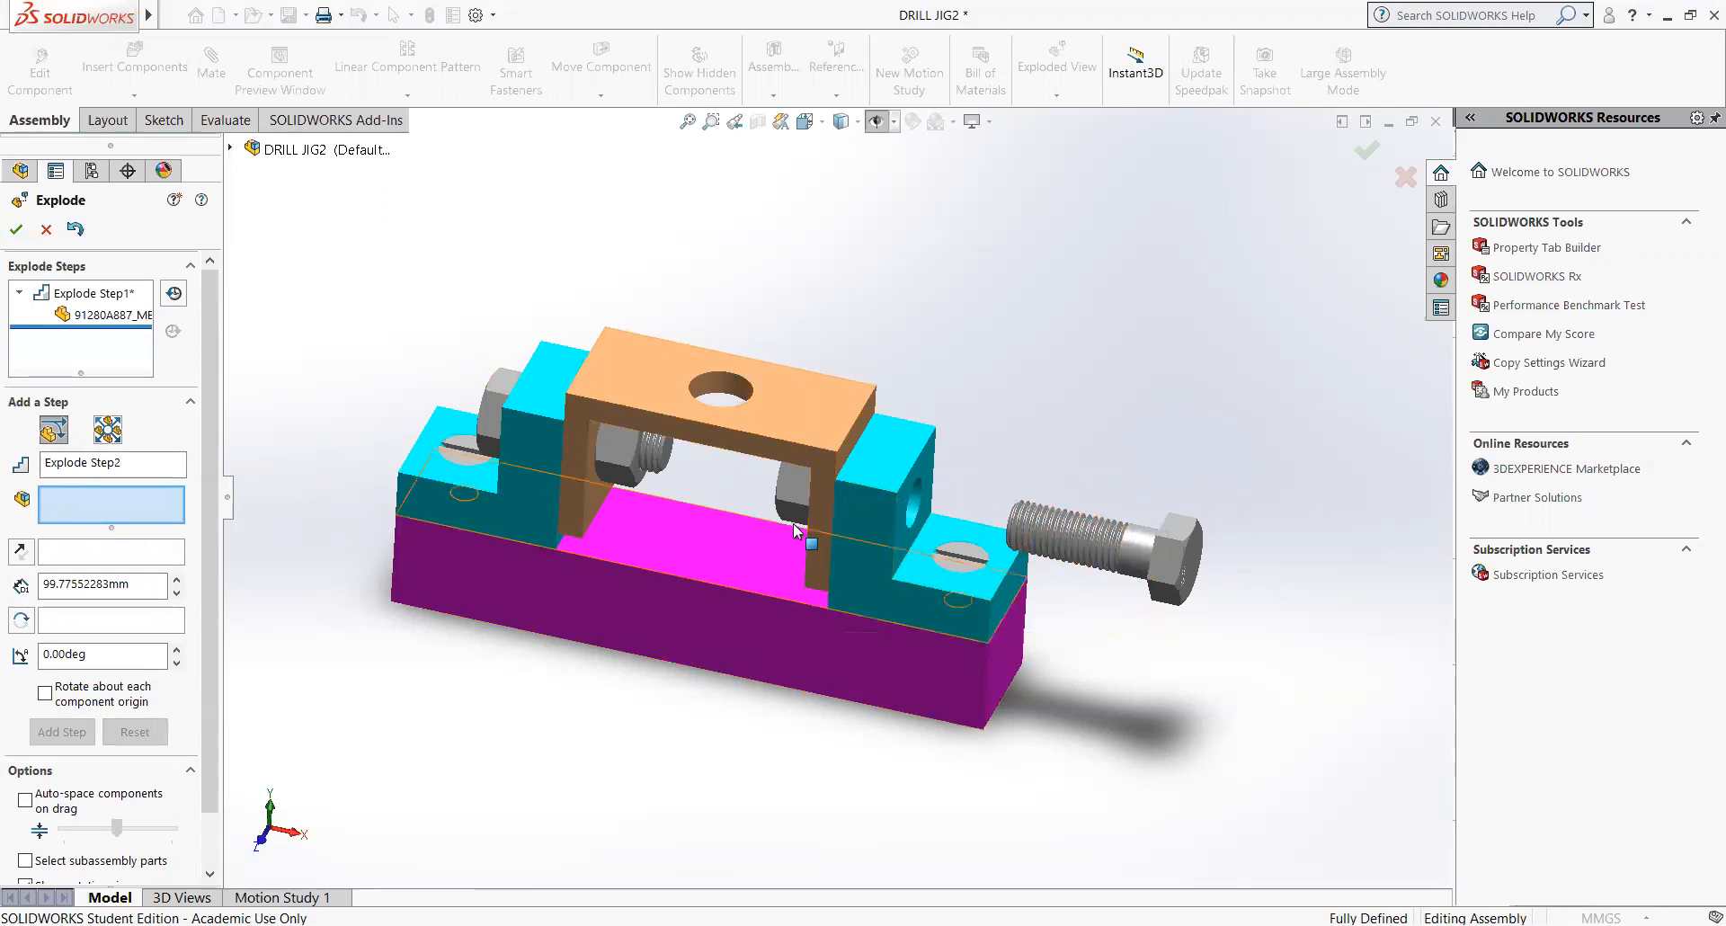
left_click(797, 487)
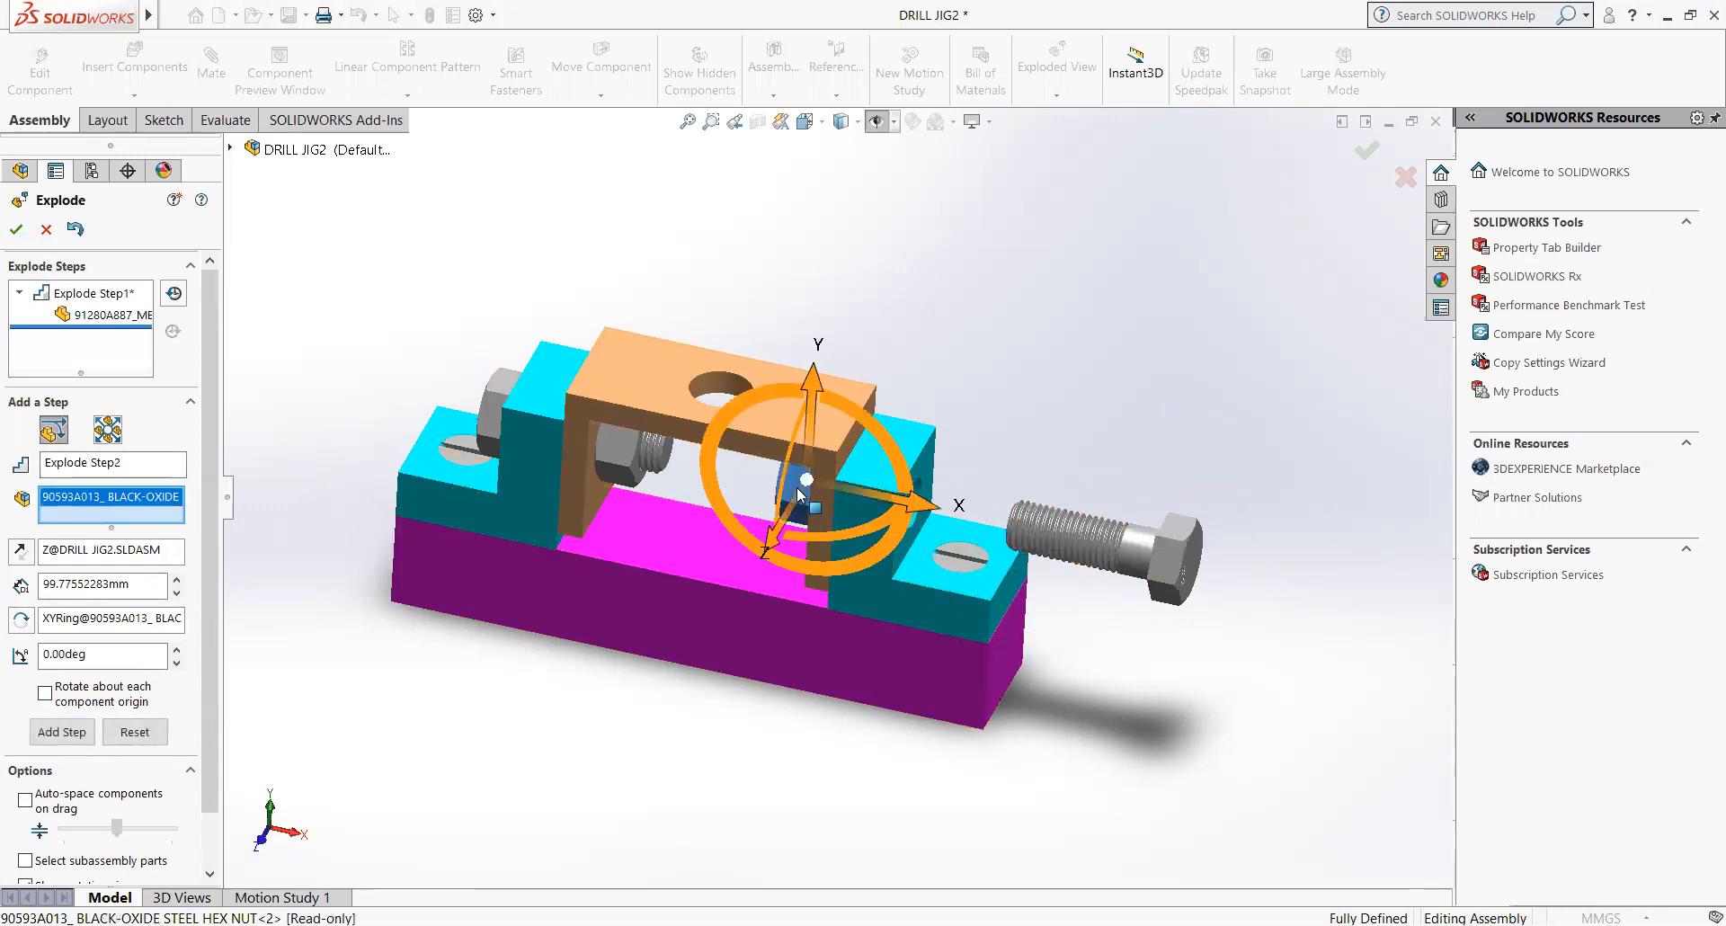
left_click_drag(766, 547, 681, 753)
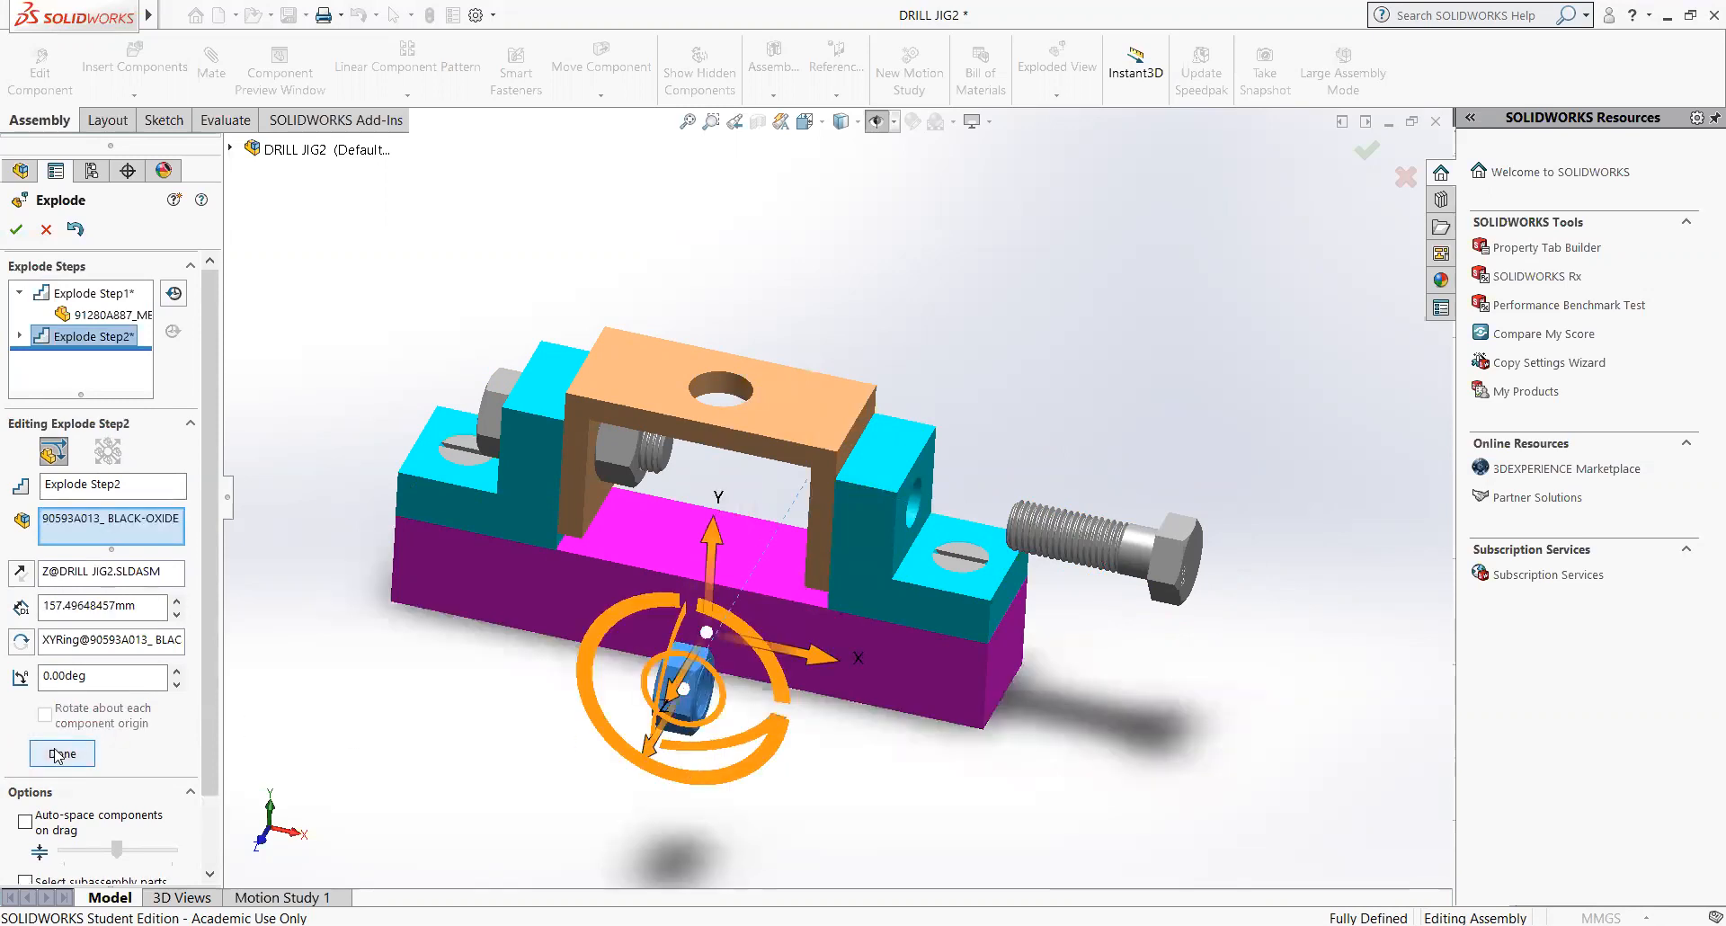
right_click(307, 701)
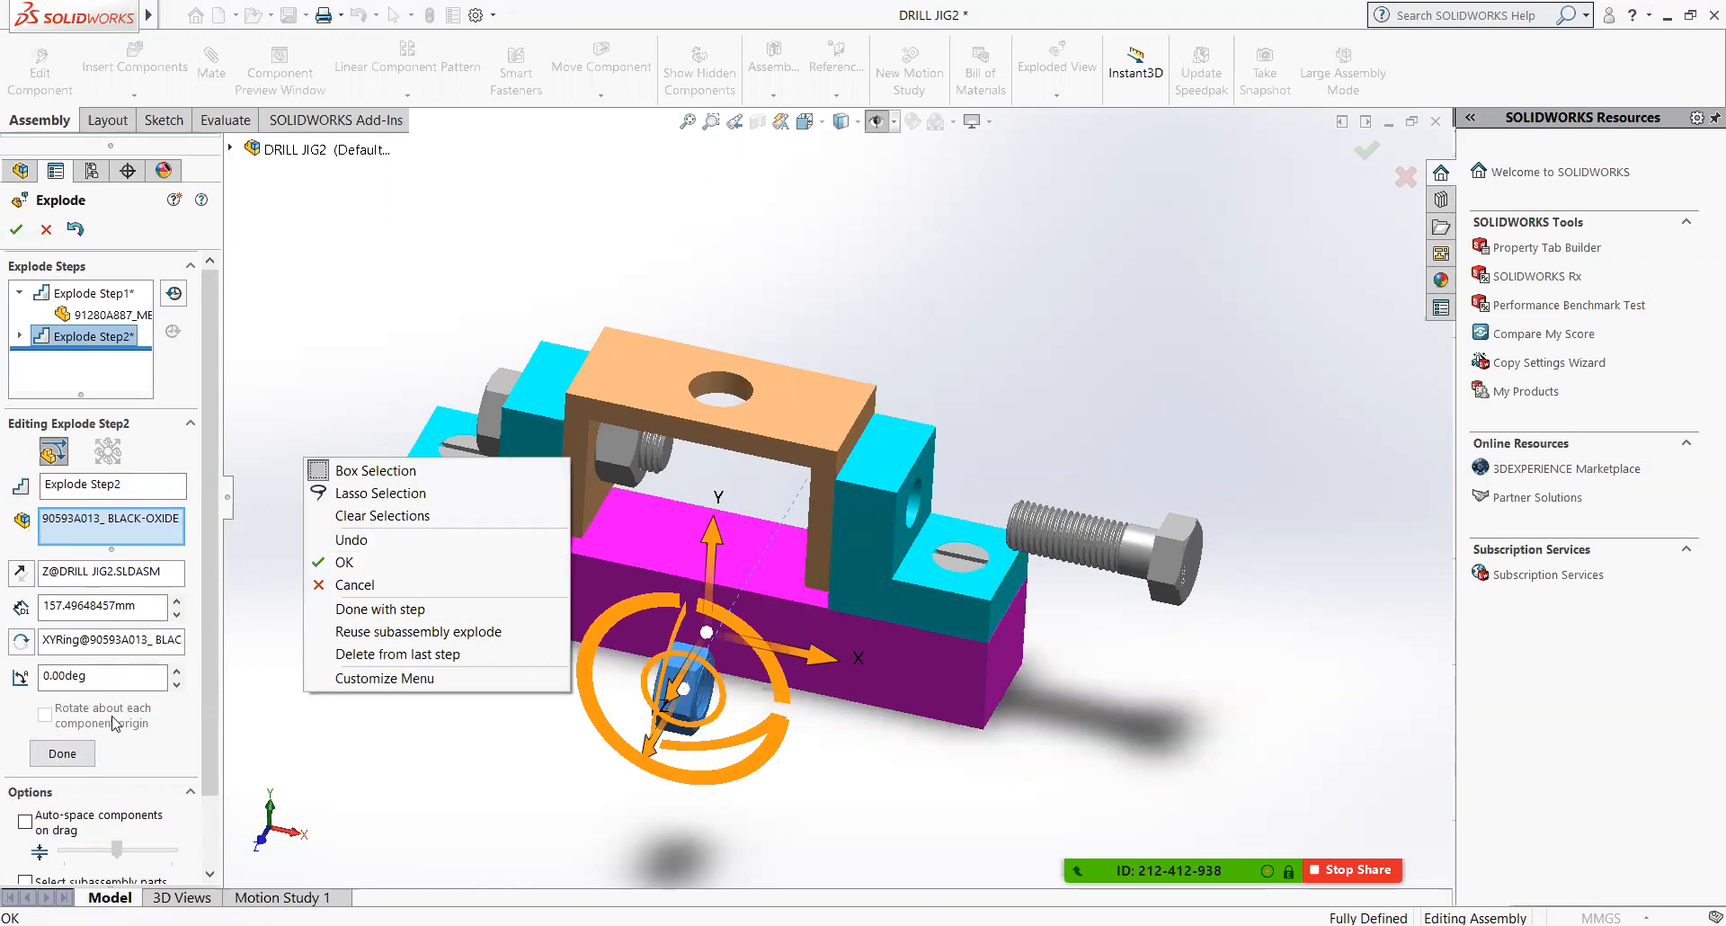
left_click(126, 763)
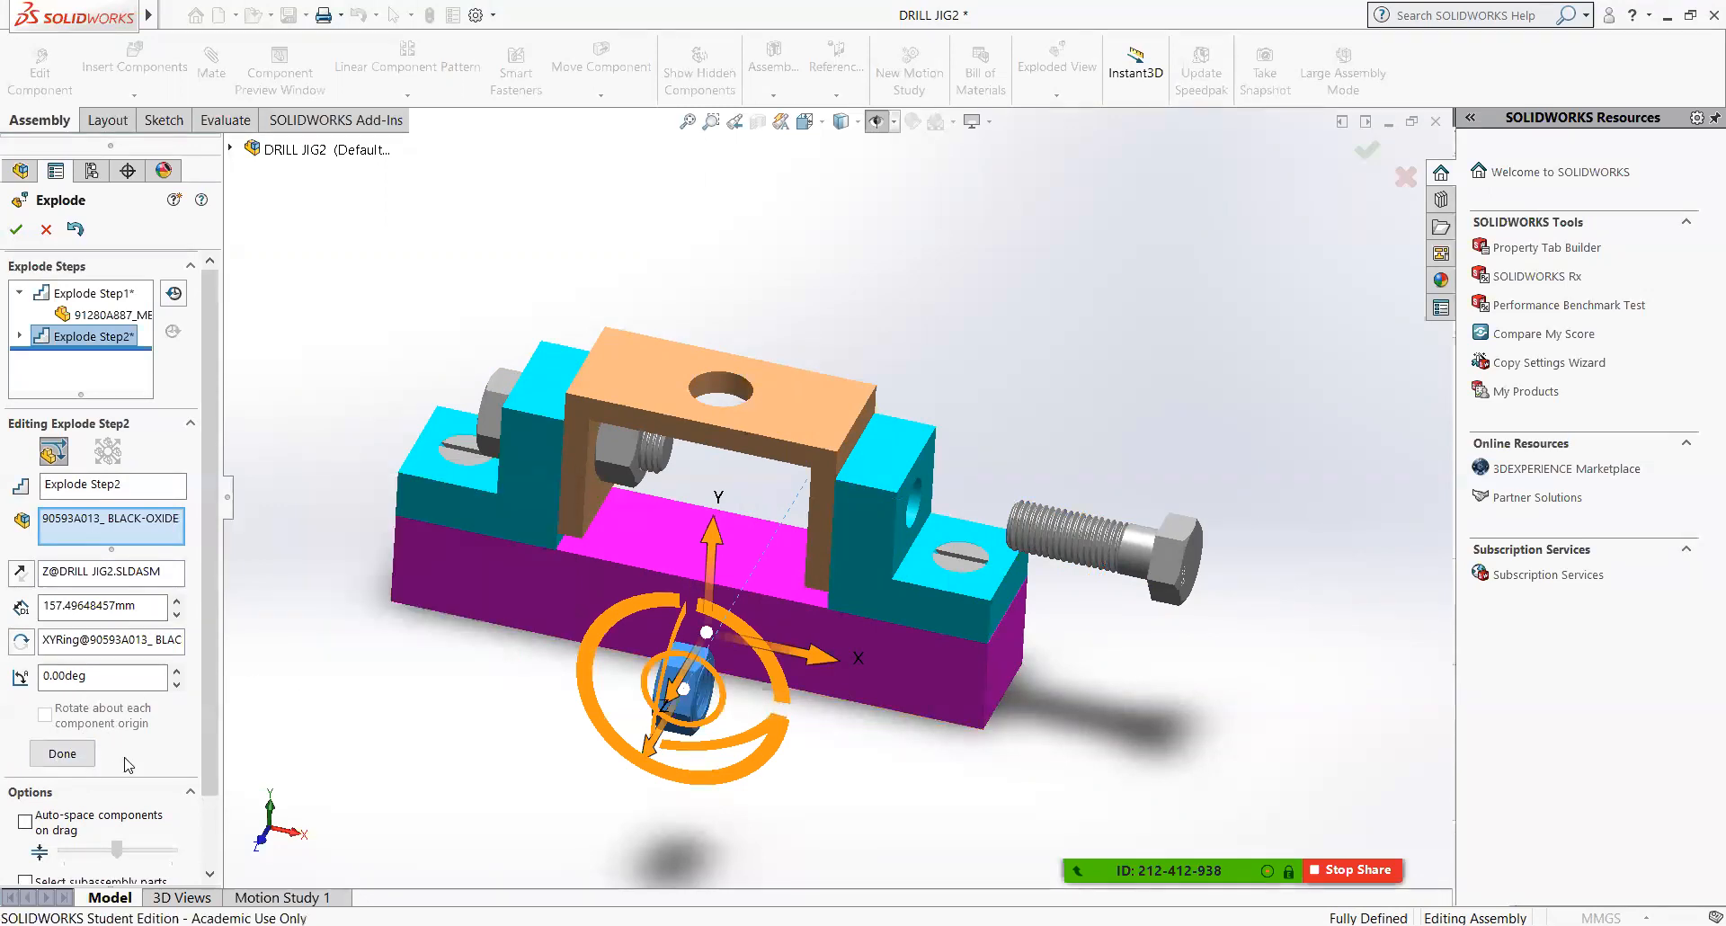
left_click(56, 755)
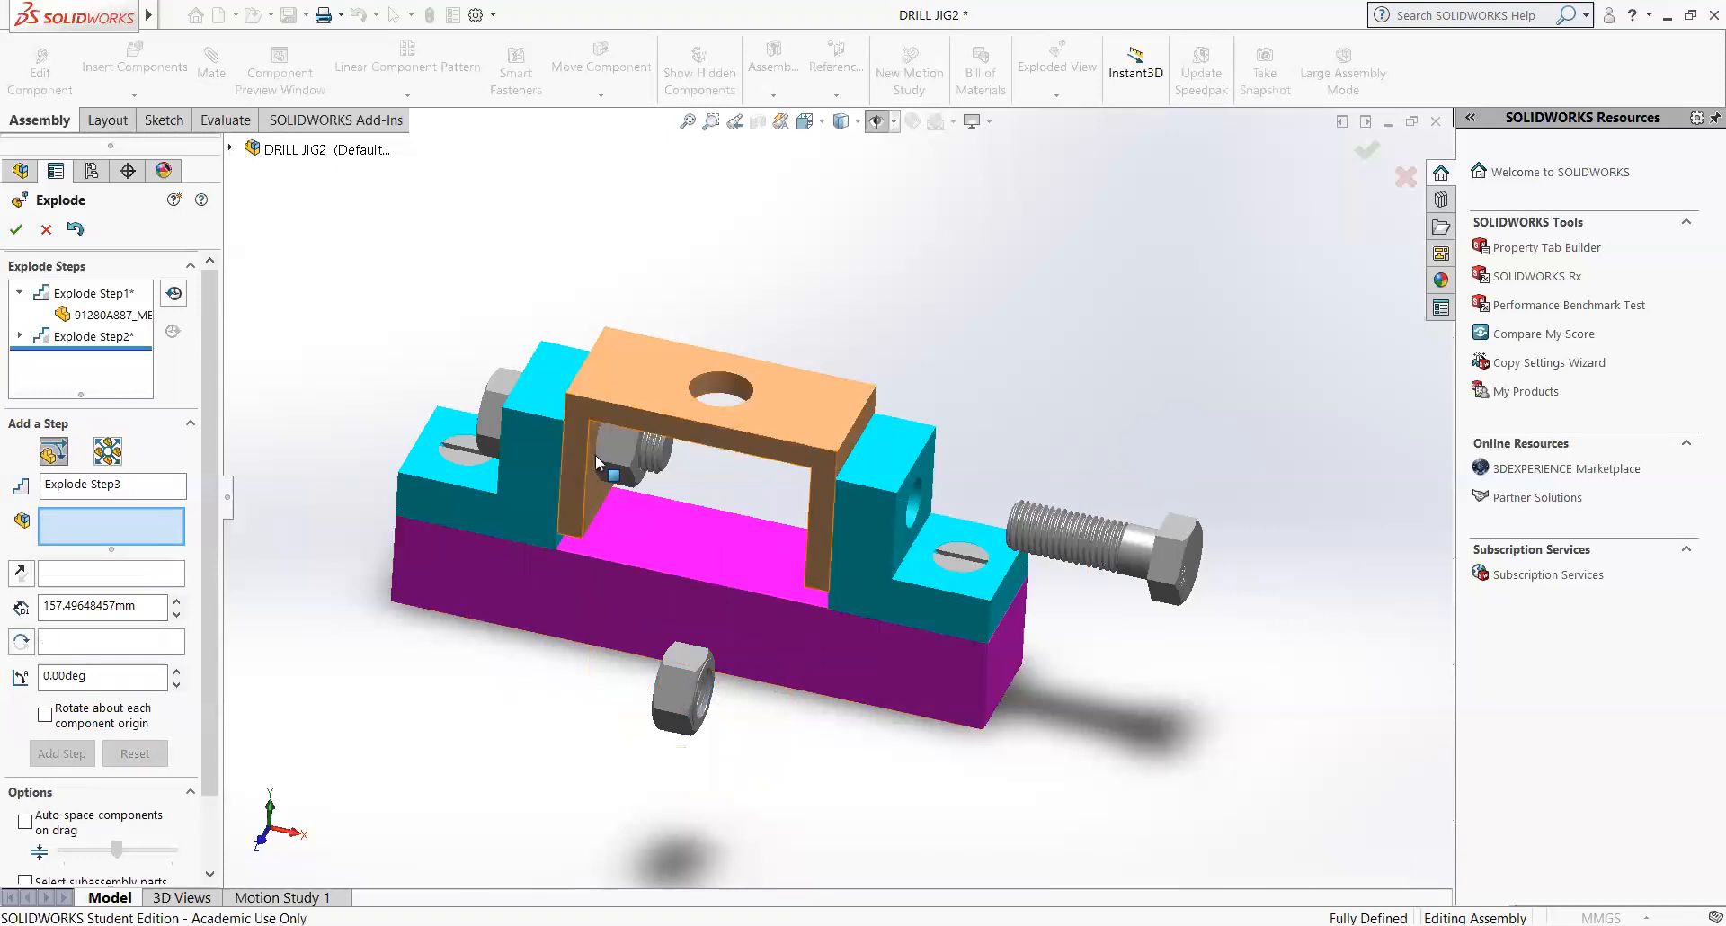
- Explode the left-hand cap screw outward about 103 mm along the negative X direction and complete this explode step
left_click(630, 445)
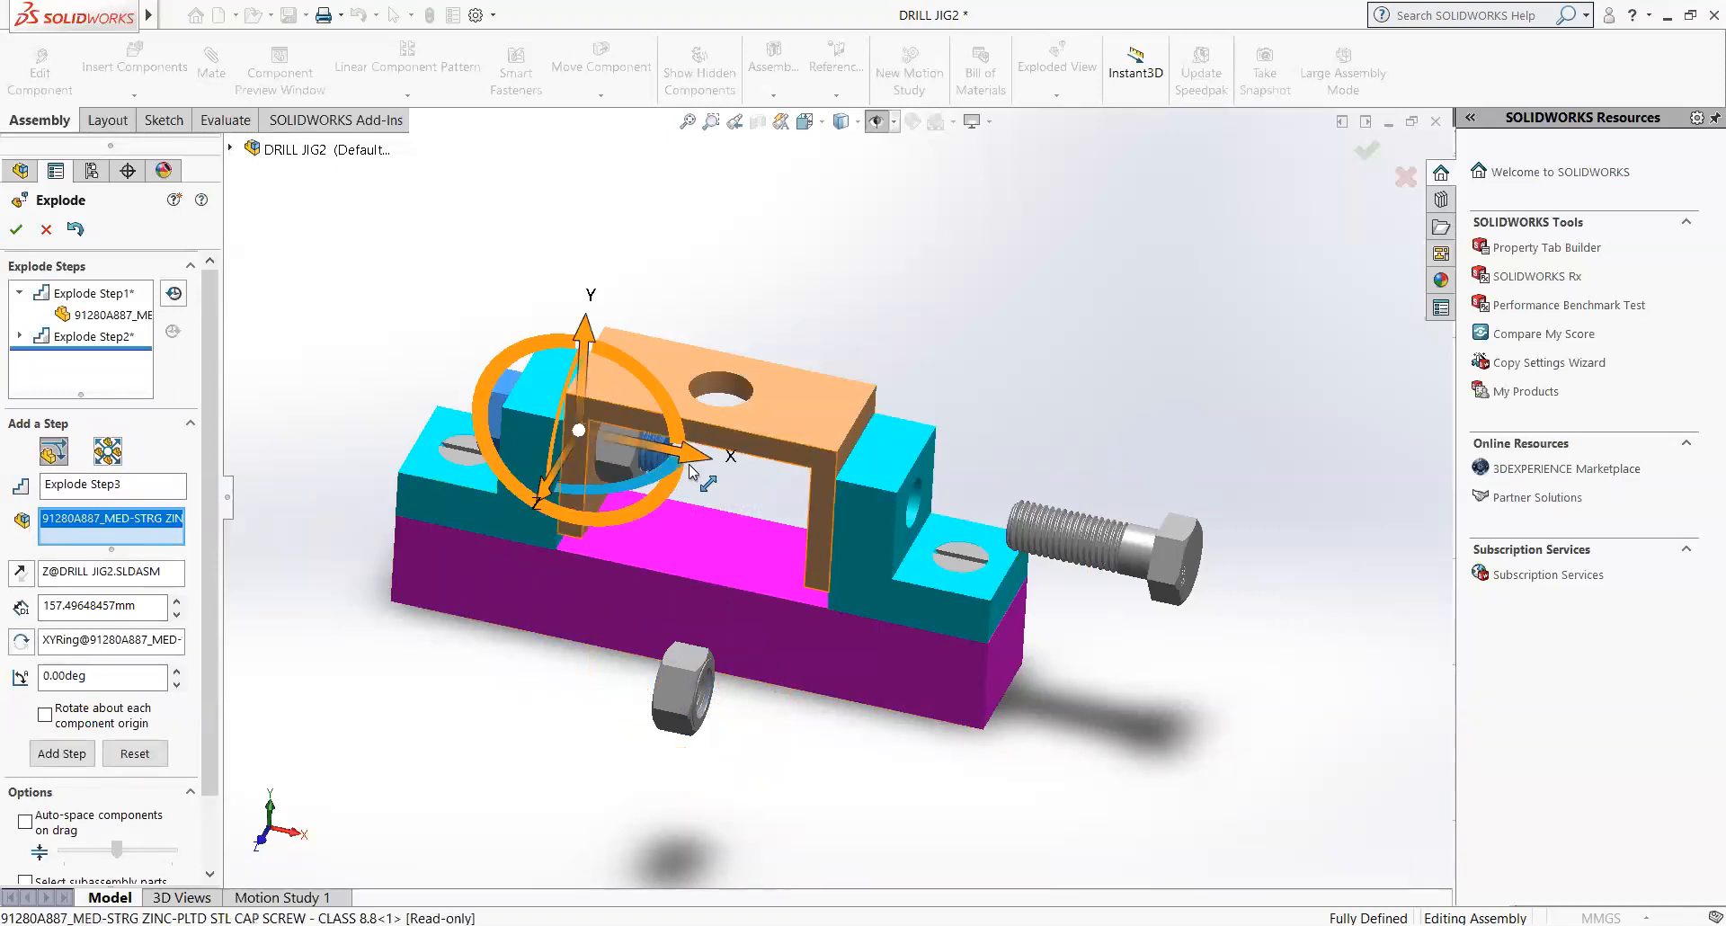
left_click_drag(692, 460, 354, 396)
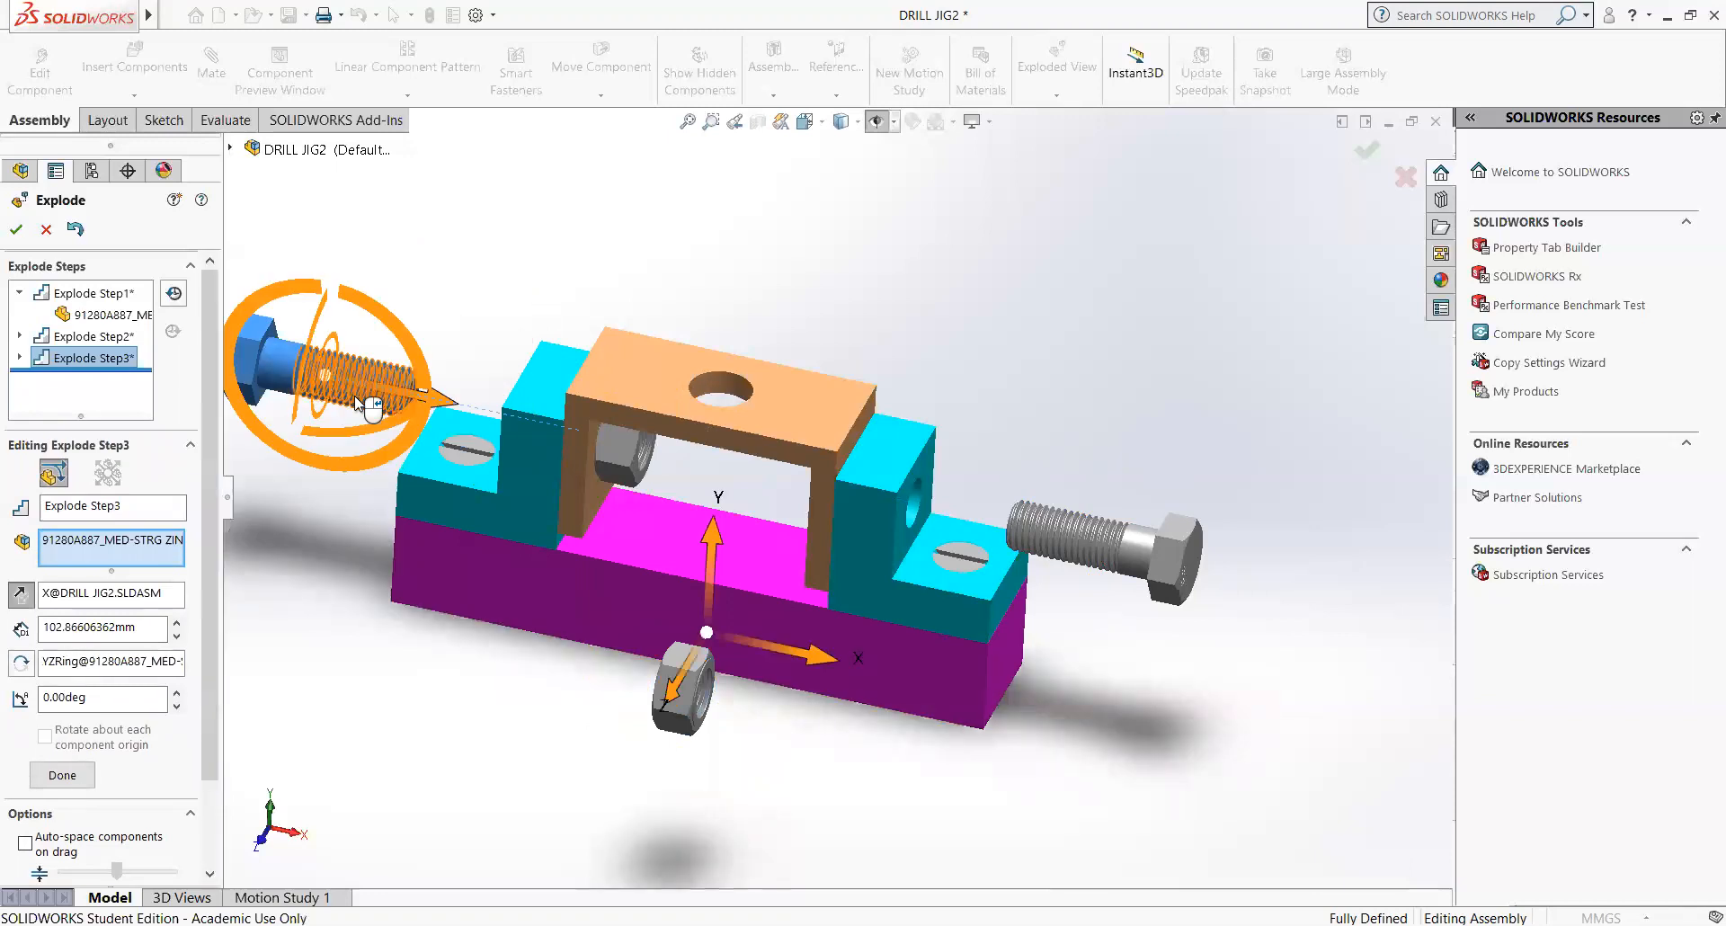
right_click(355, 395)
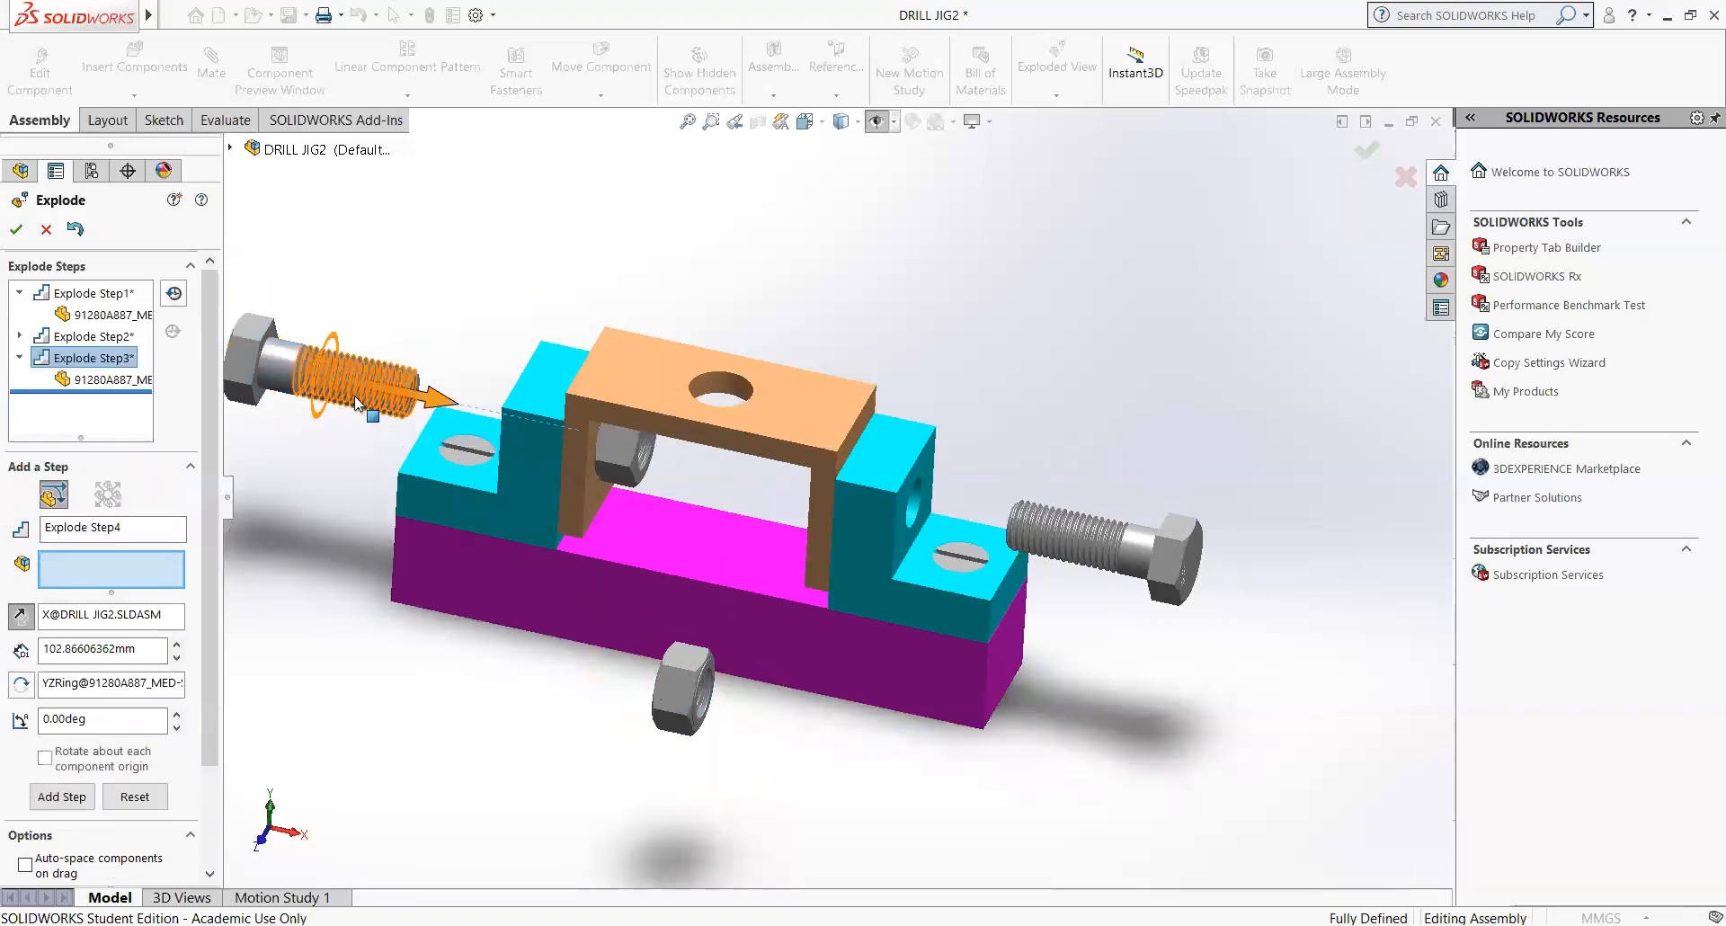
- Explode the left-hand hex nut forward about 201 mm along the Z axis and complete this explode step
left_click(630, 457)
left_click_drag(599, 479, 454, 757)
right_click(532, 770)
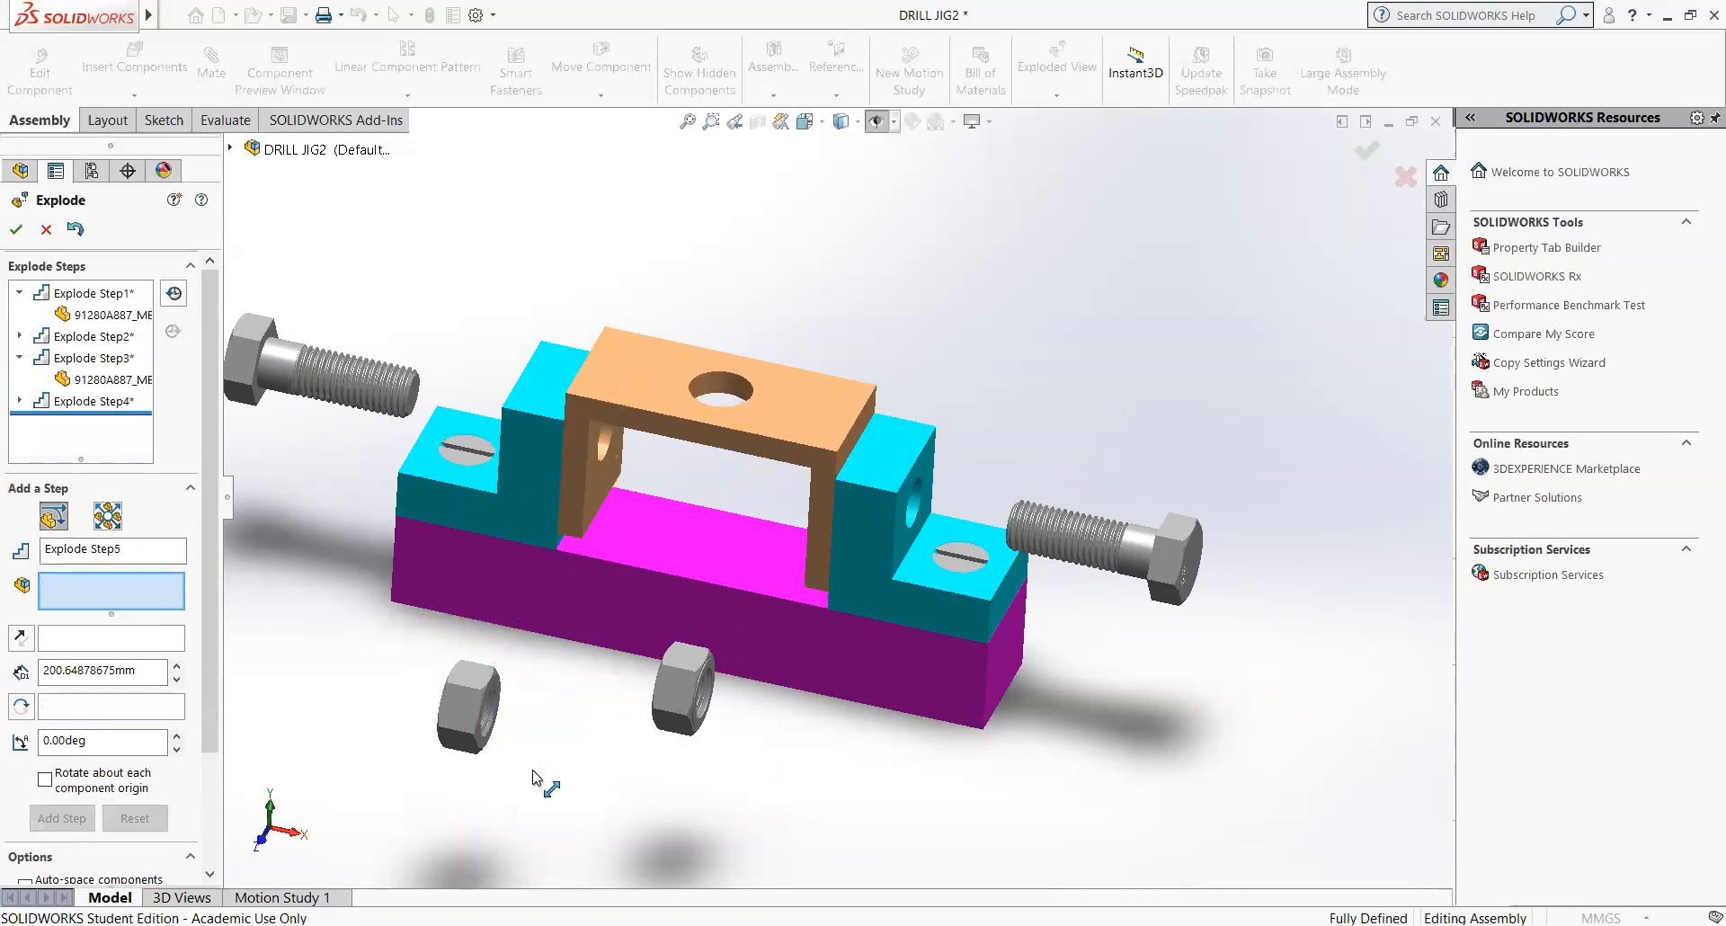
- Collapse the expanded entries in the list of explode steps and accept the new exploded view
left_click(19, 358)
left_click(19, 337)
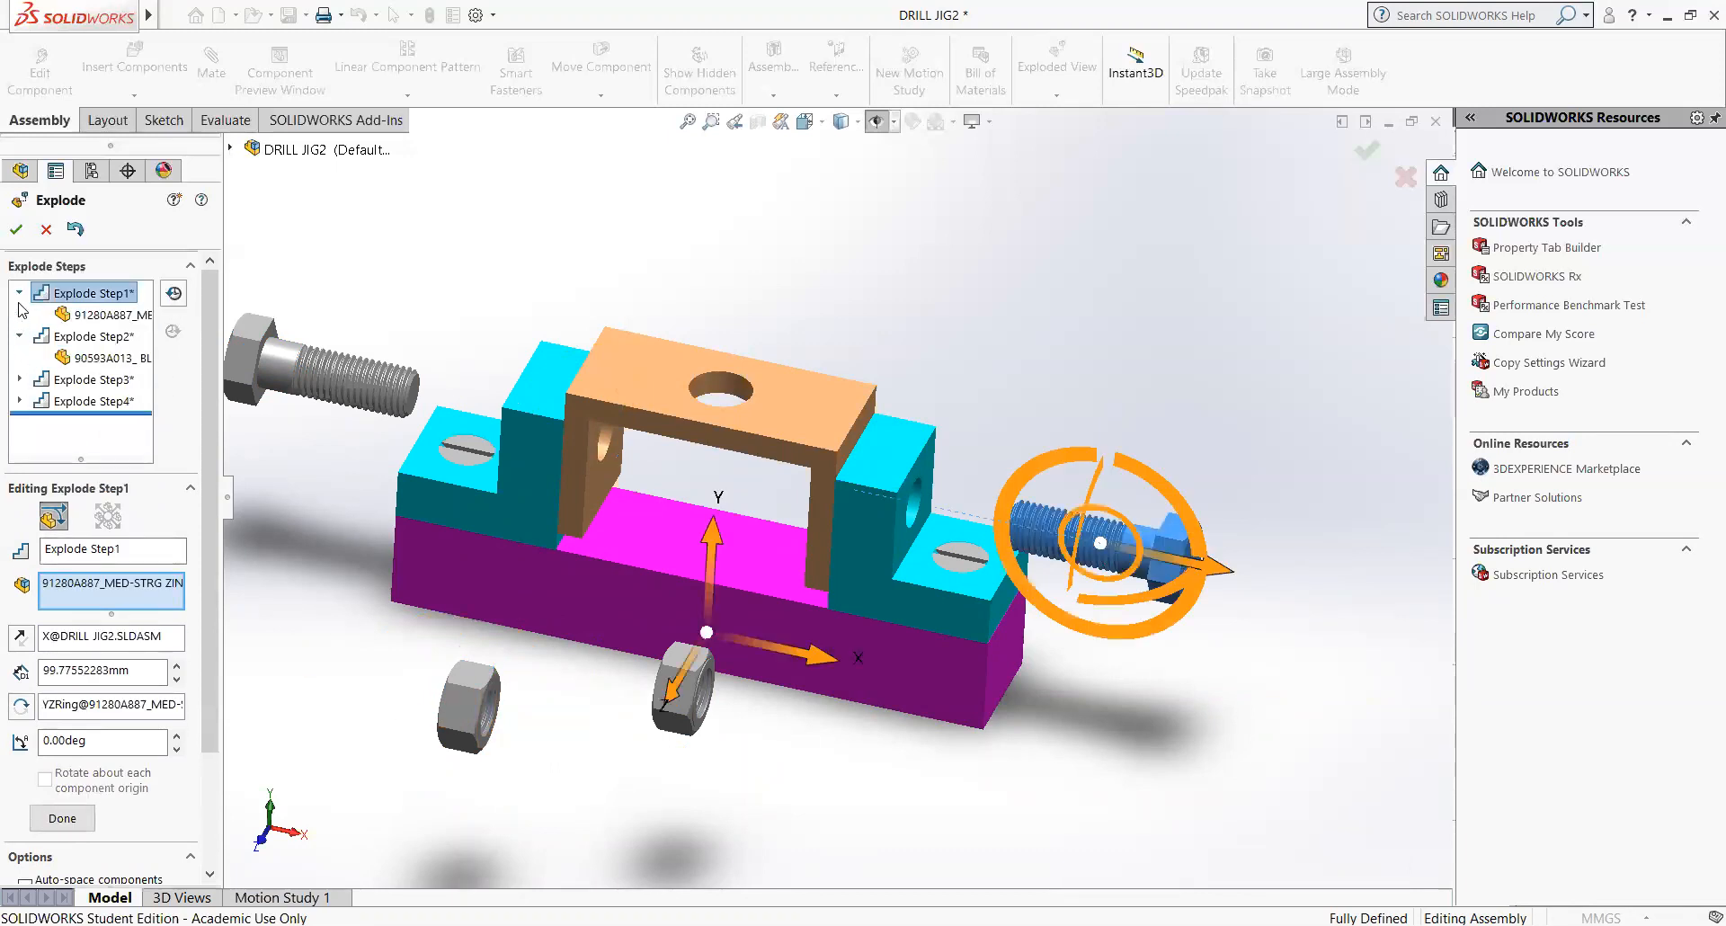
left_click(19, 293)
left_click(19, 316)
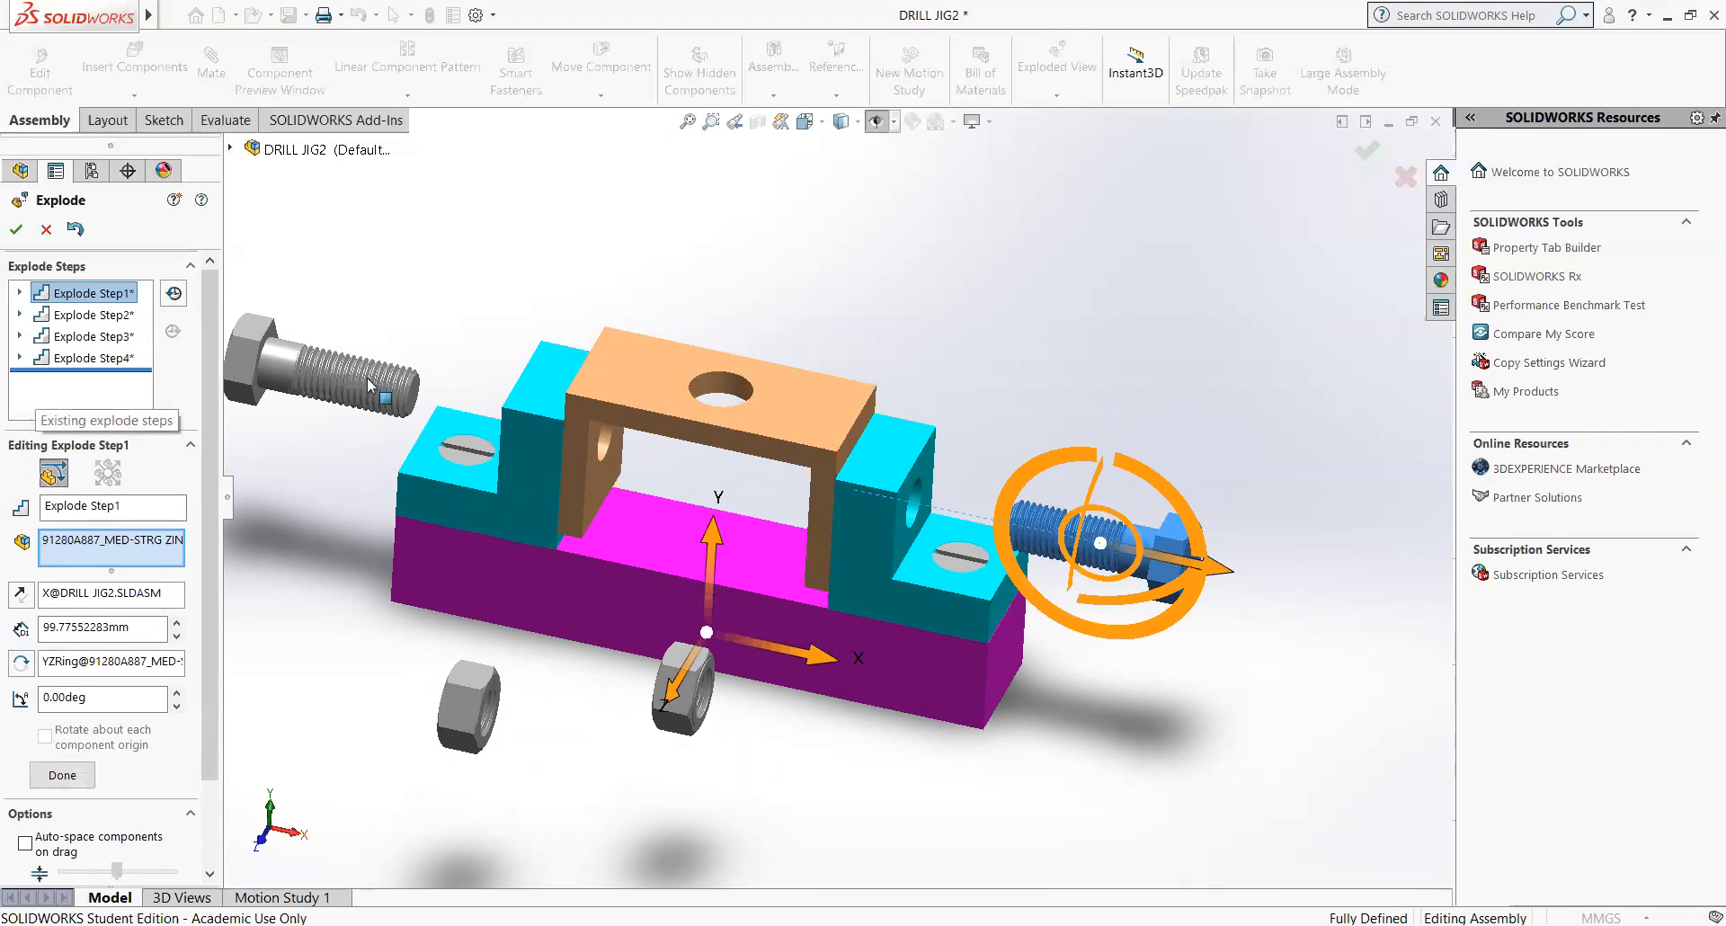
left_click(14, 230)
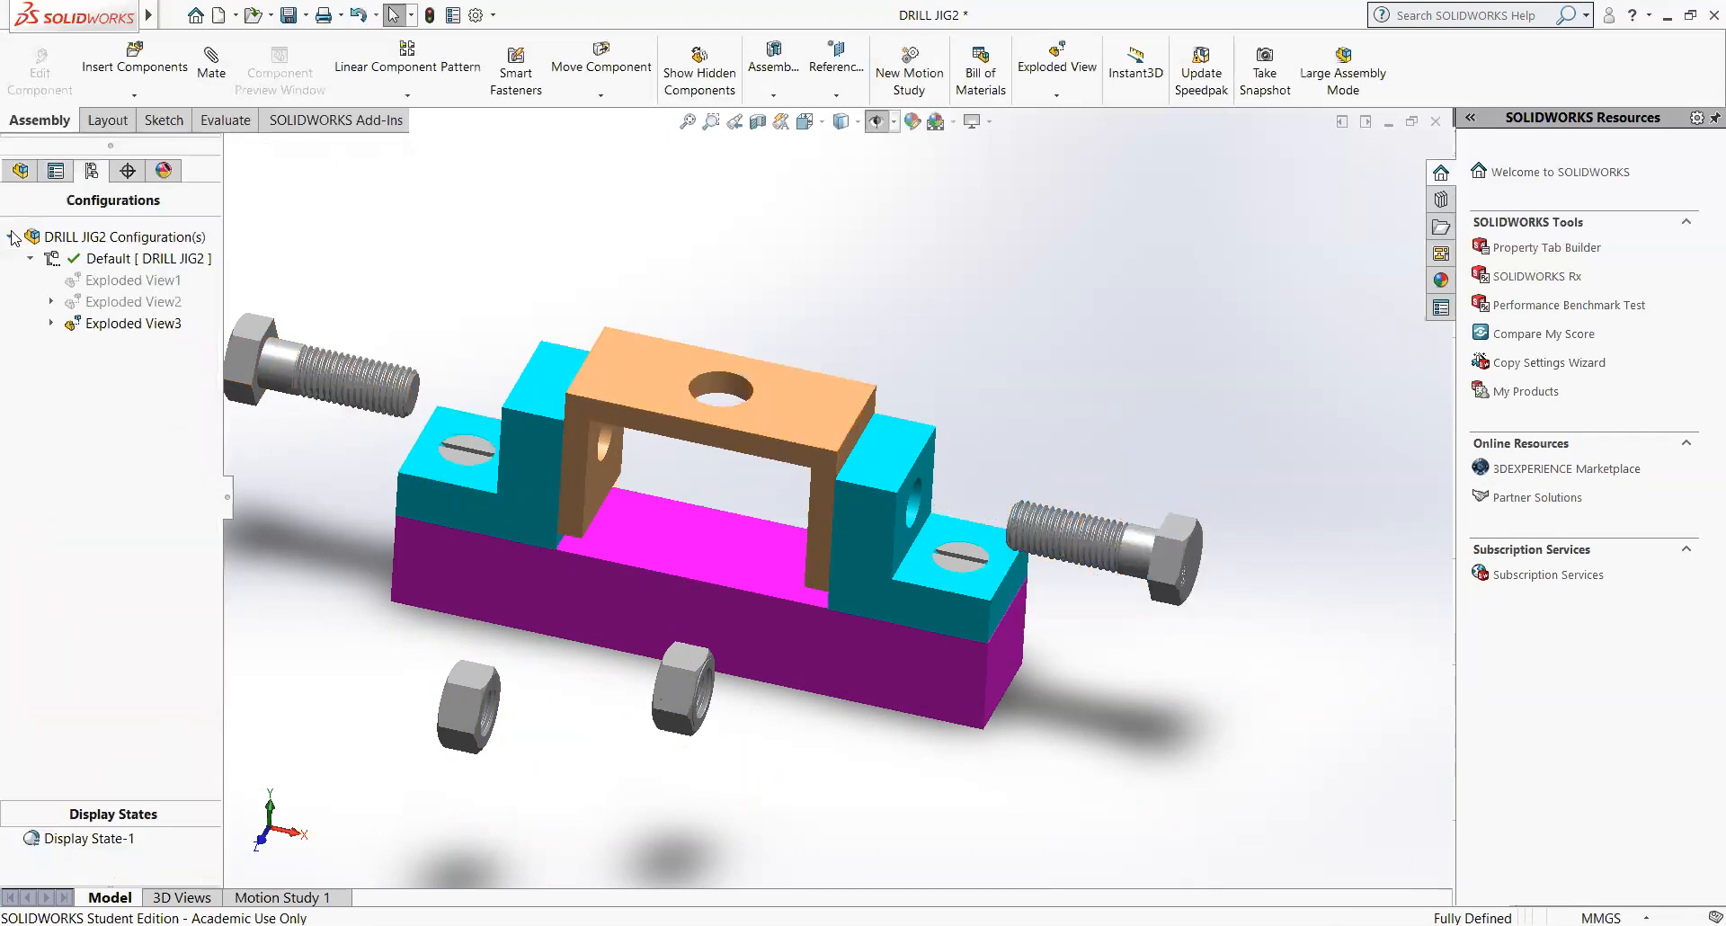
- Play the collapse animation of Exploded View3 at normal speed, half speed and double speed
right_click(124, 323)
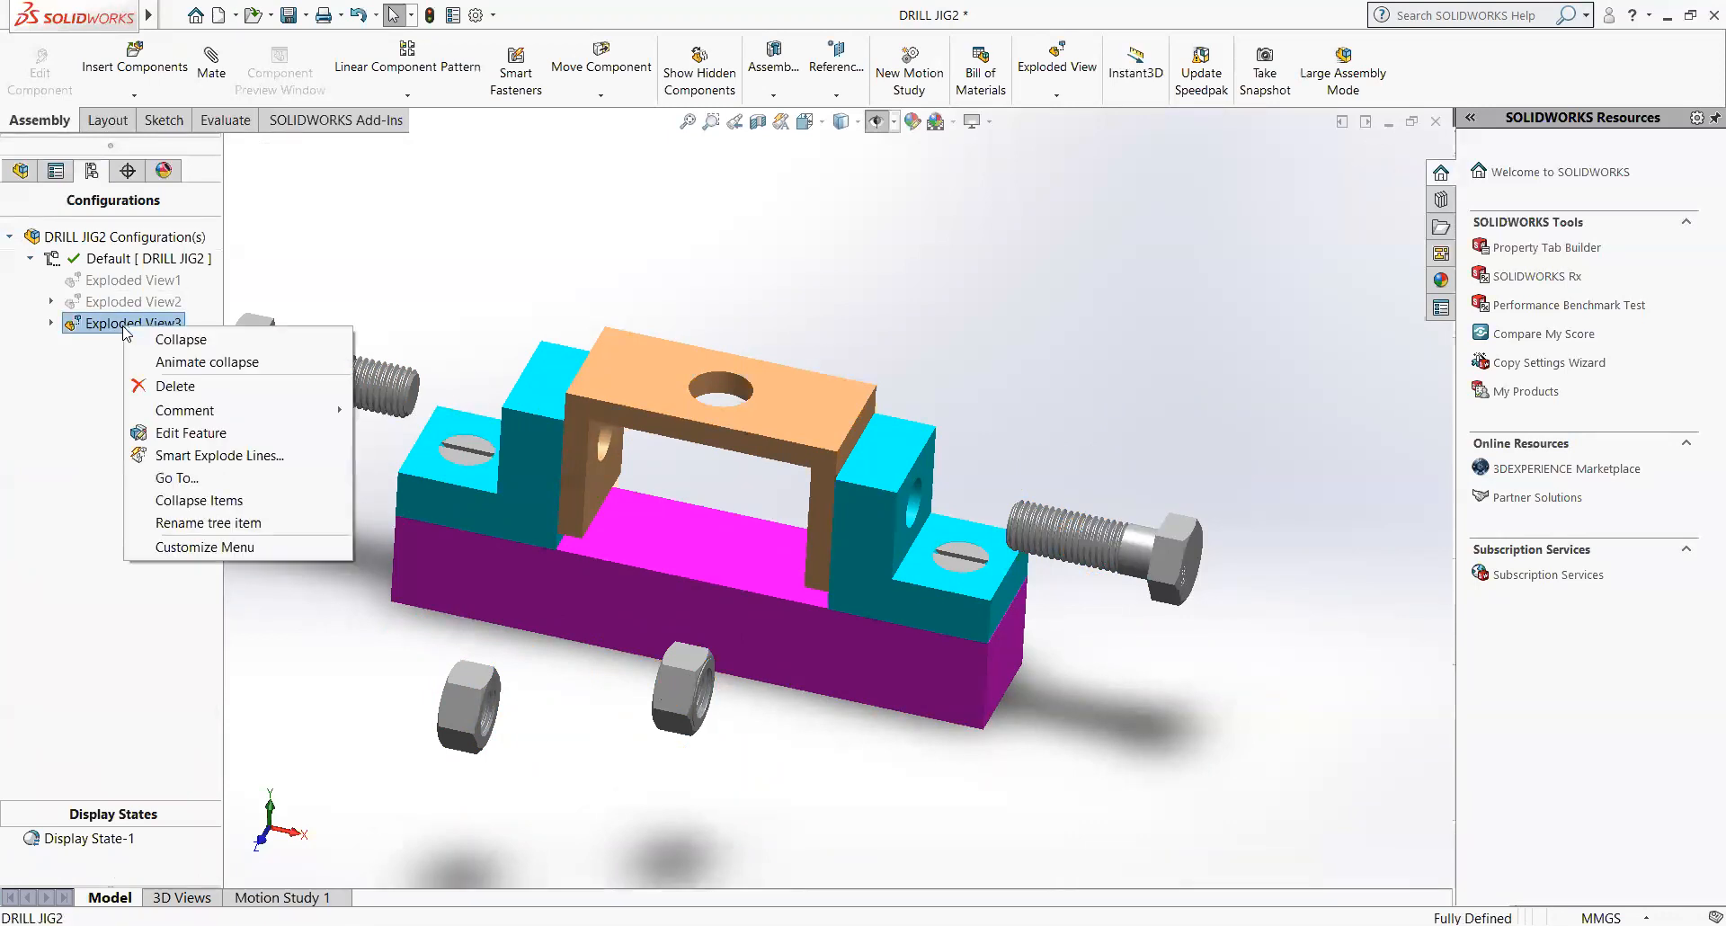
left_click(172, 366)
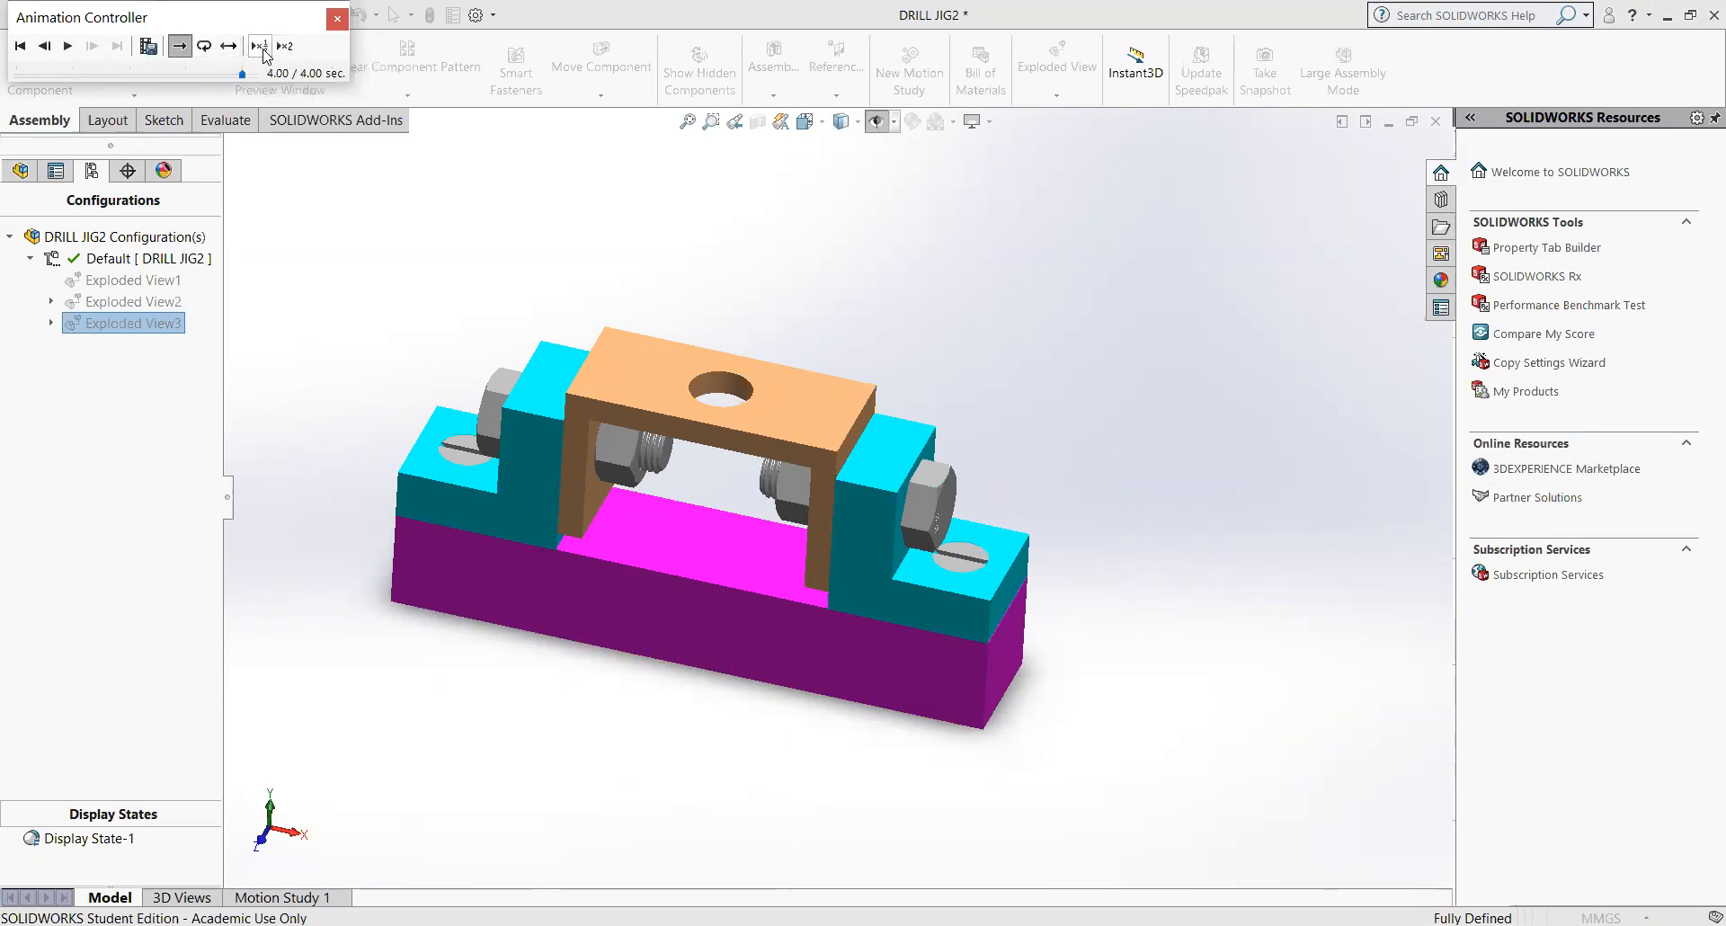
left_click(69, 46)
left_click(259, 46)
left_click(68, 46)
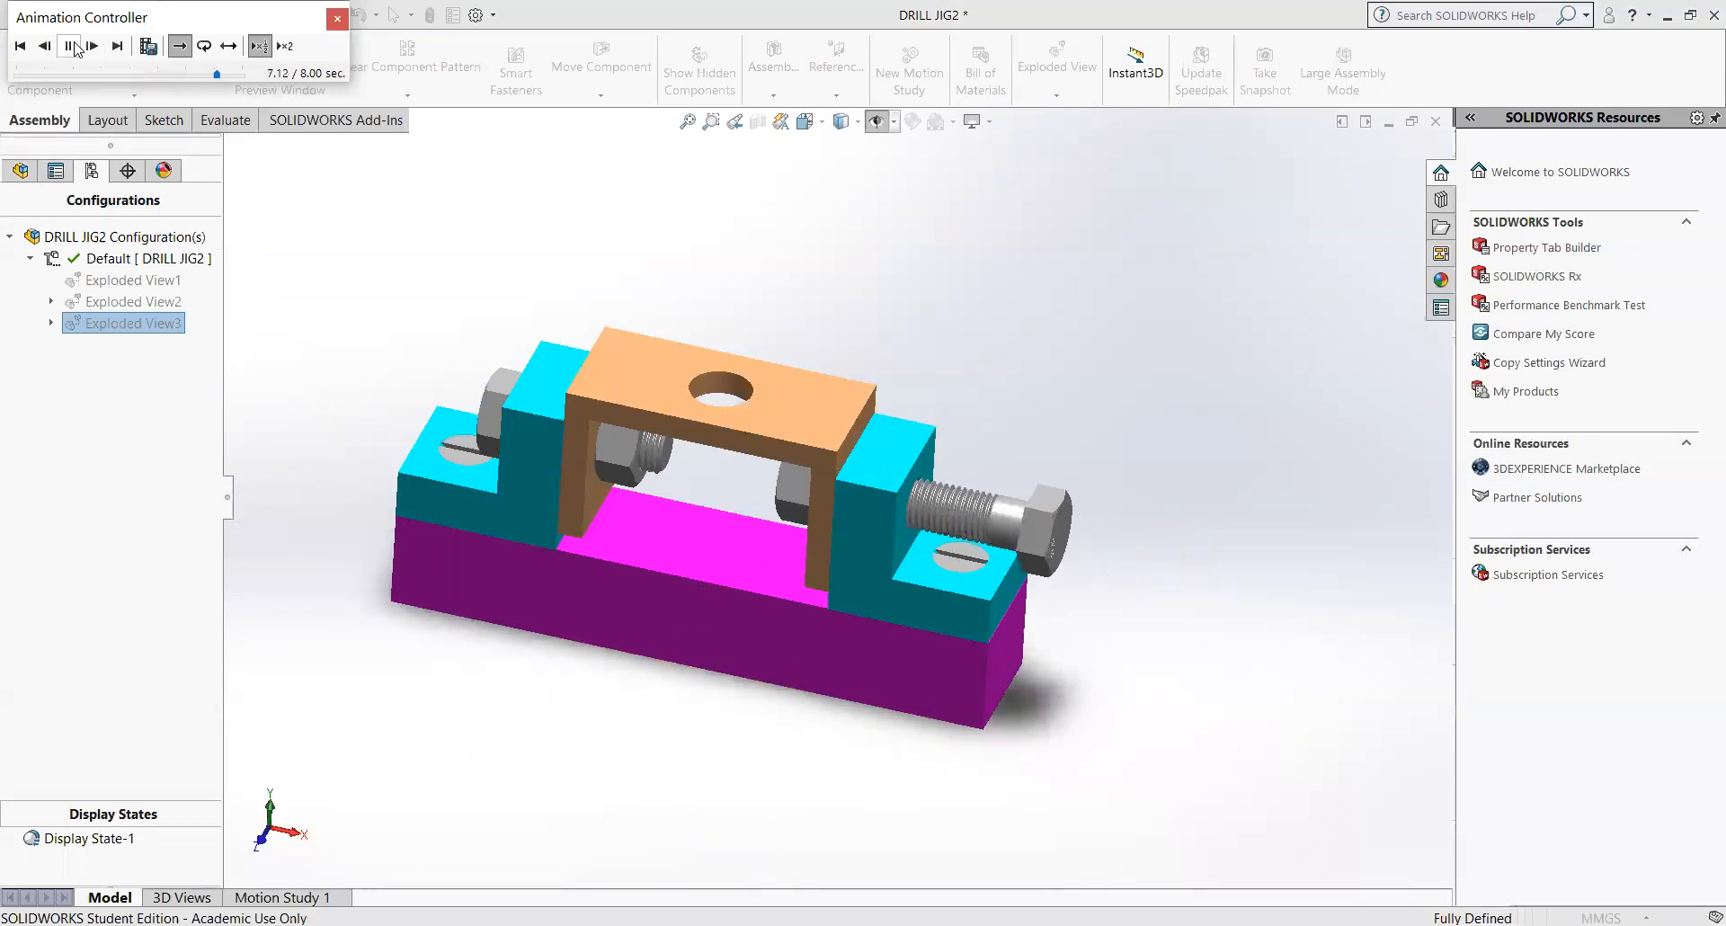
left_click(284, 46)
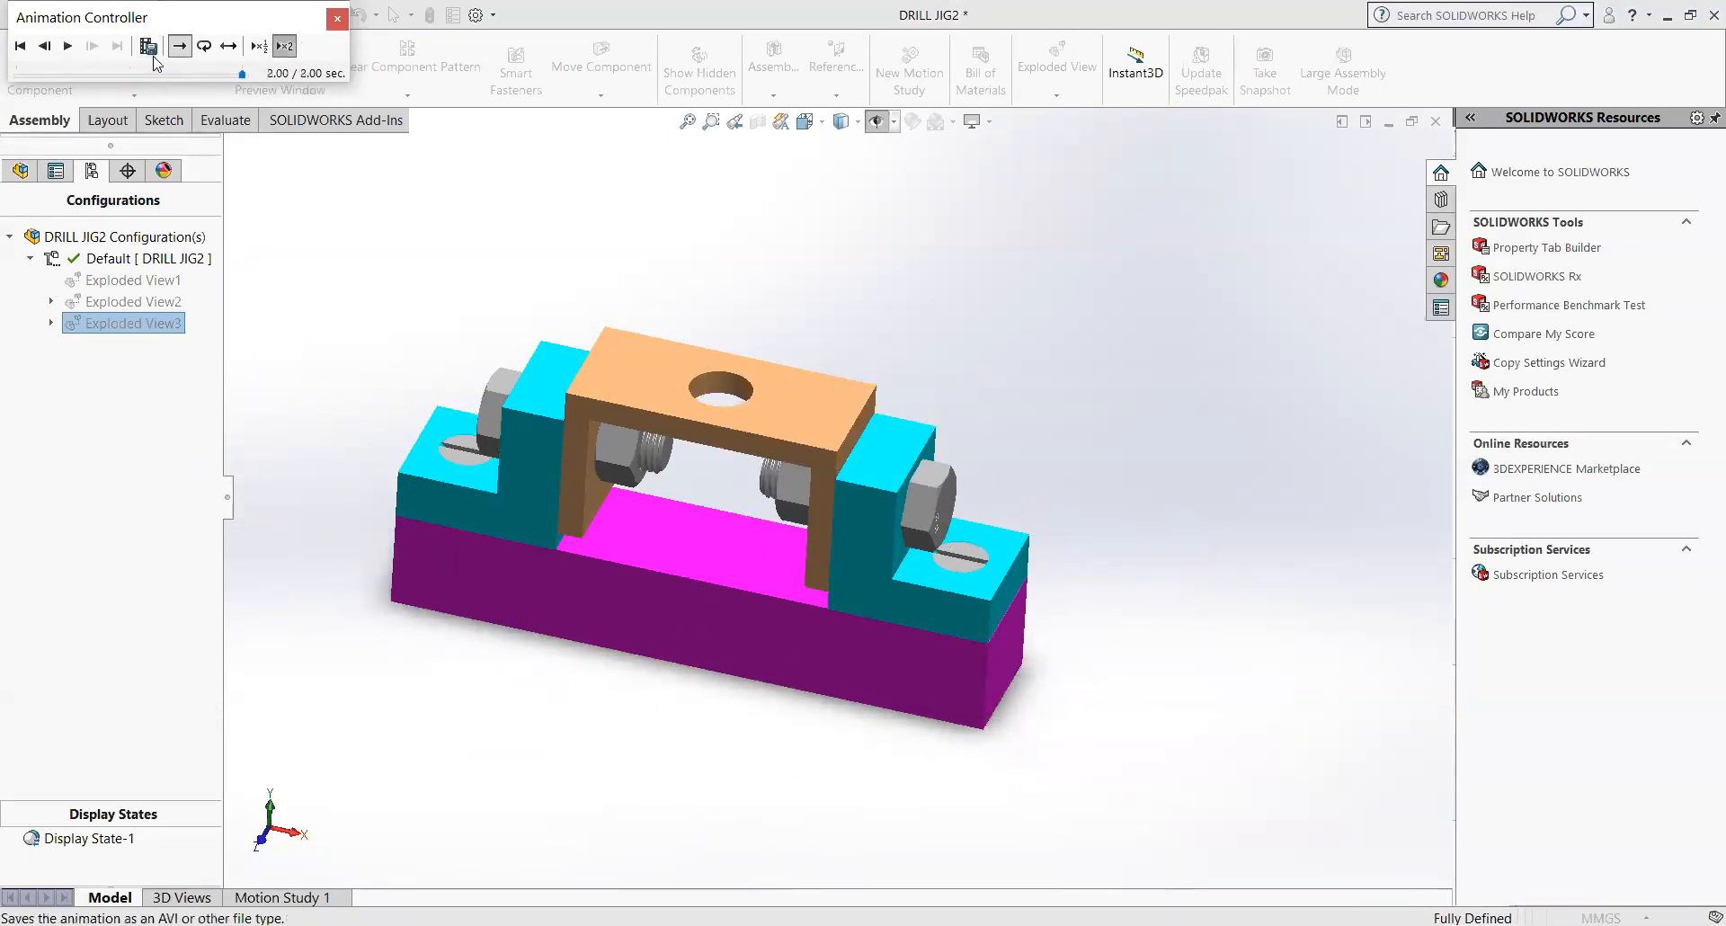
left_click(68, 47)
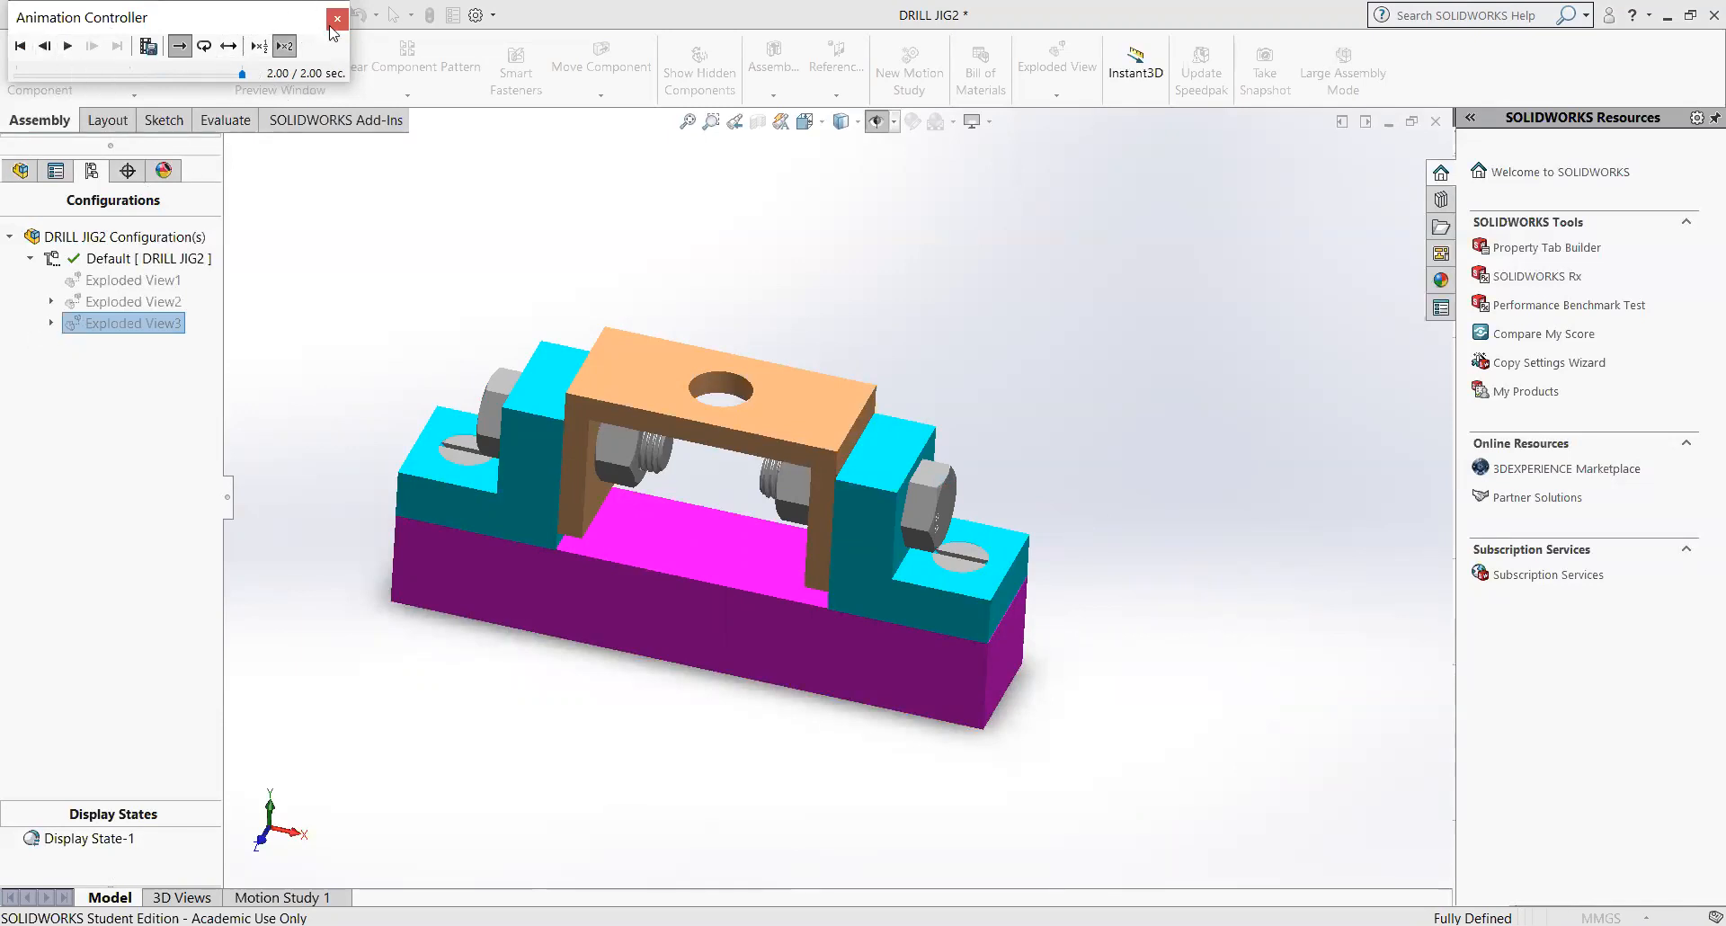
- Close the animation playback and return the assembly to its exploded state using Exploded View3
left_click(100, 322)
left_click(48, 452)
right_click(97, 324)
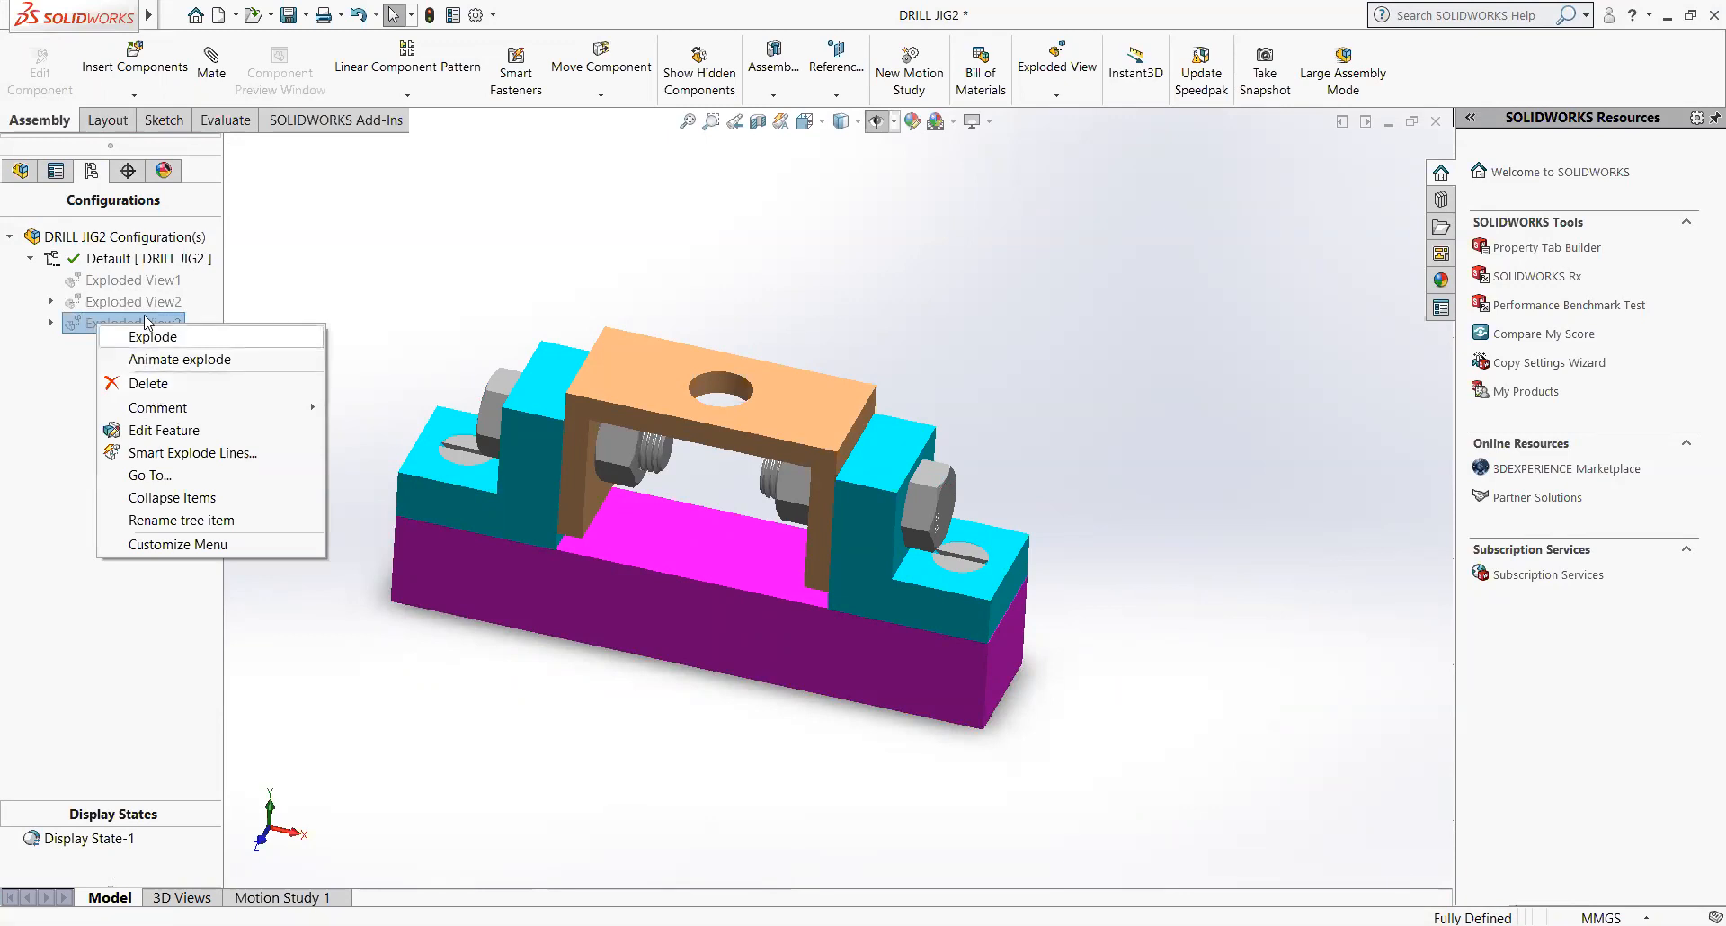
left_click(158, 337)
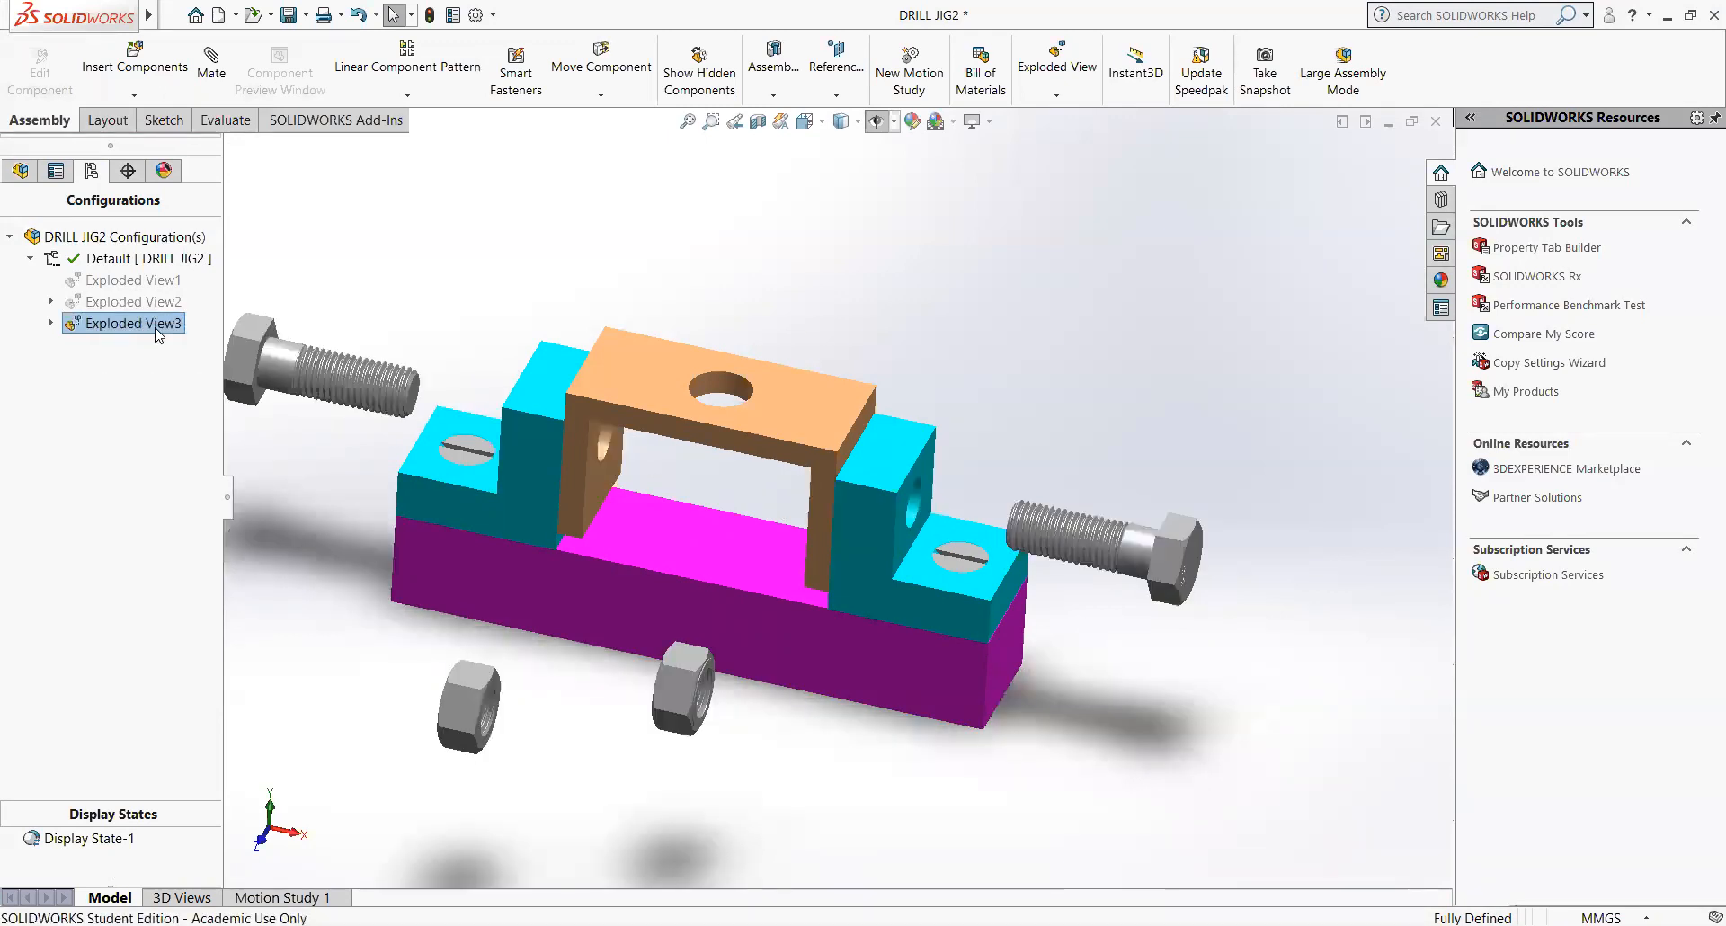
- Expand Exploded View3 and open Explode Step1, the right-hand cap screw's step, for editing
right_click(148, 329)
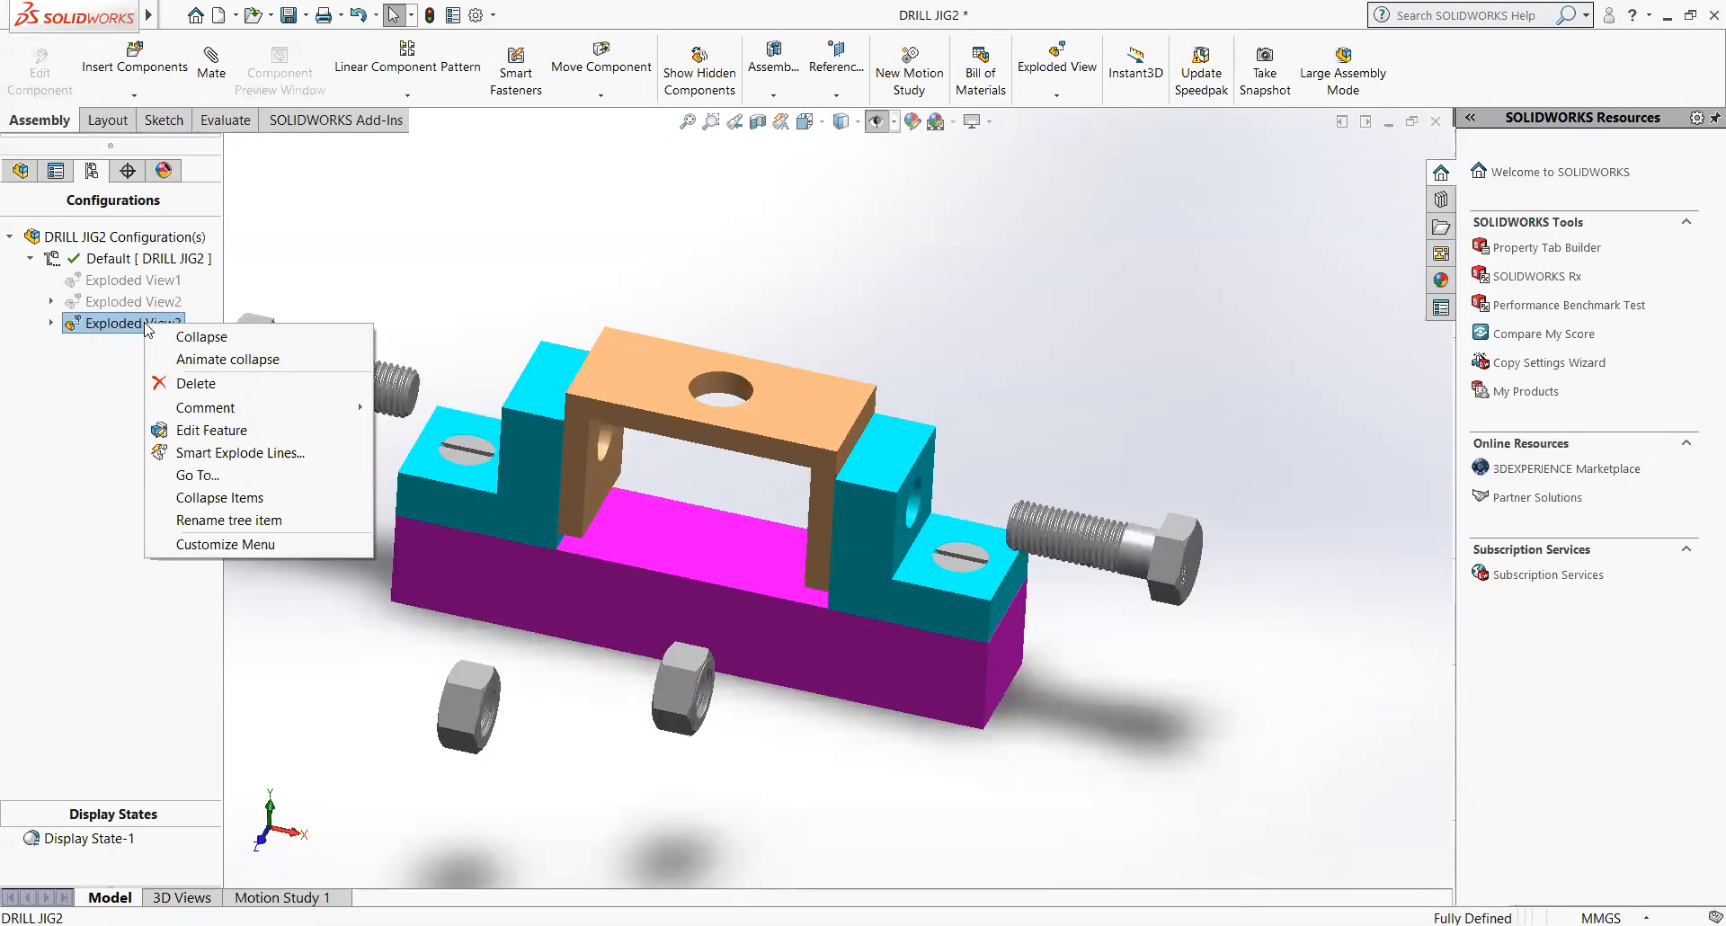
left_click(50, 334)
left_click(51, 324)
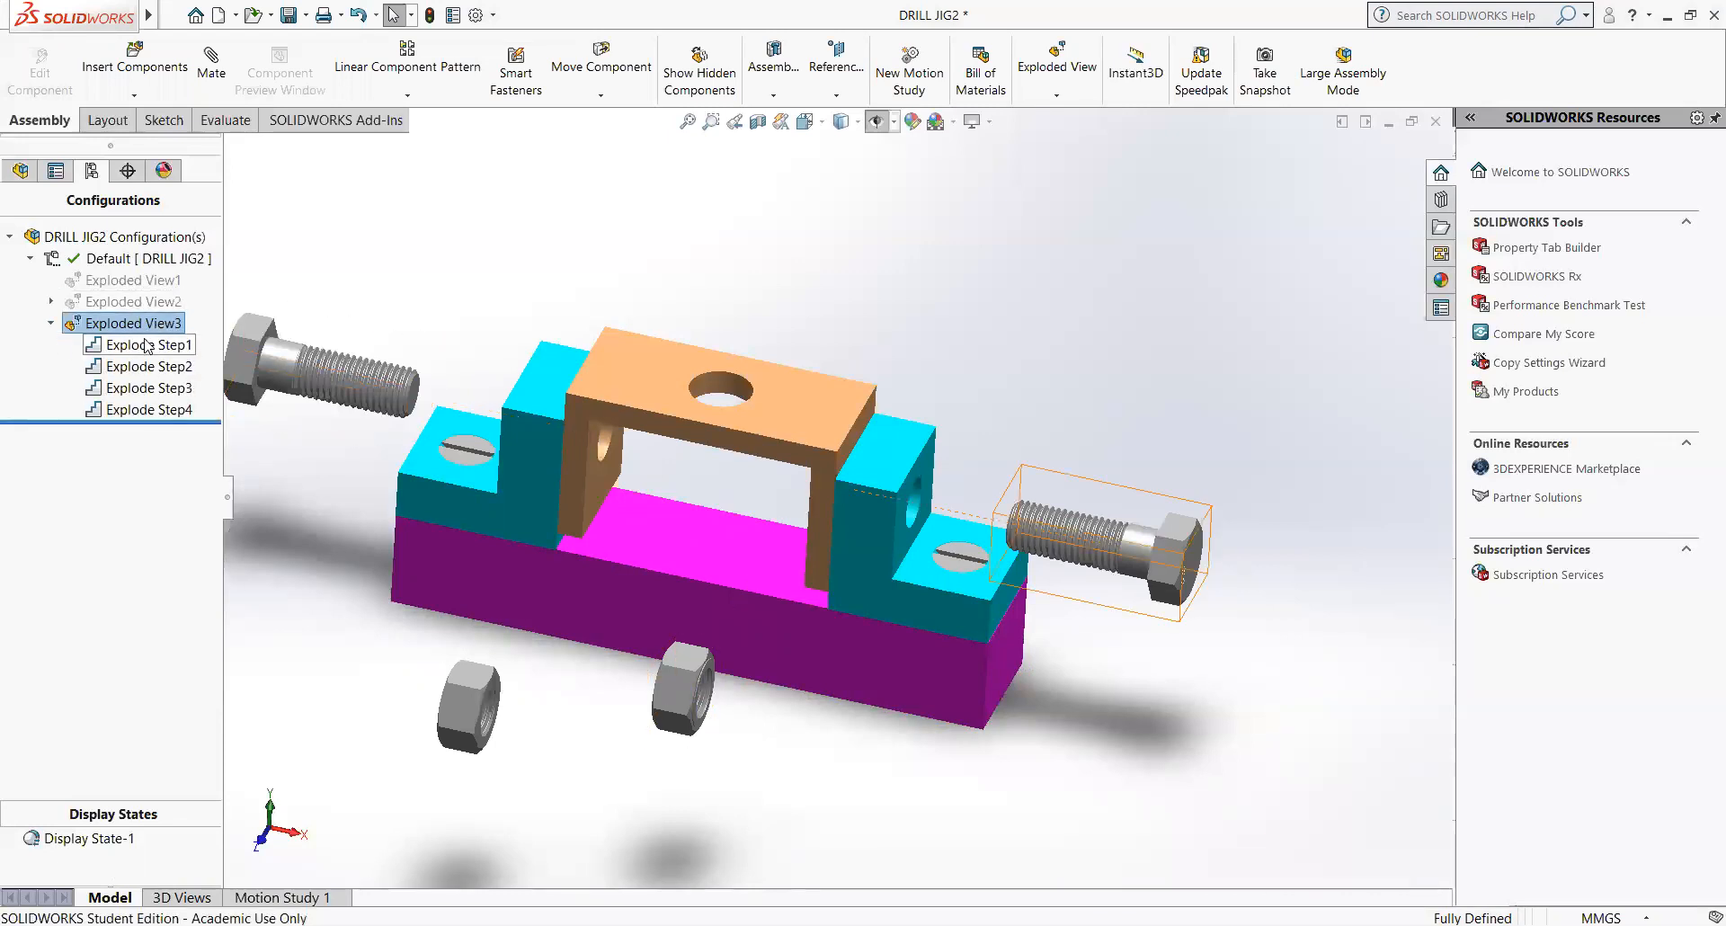
left_click(144, 345)
right_click(145, 346)
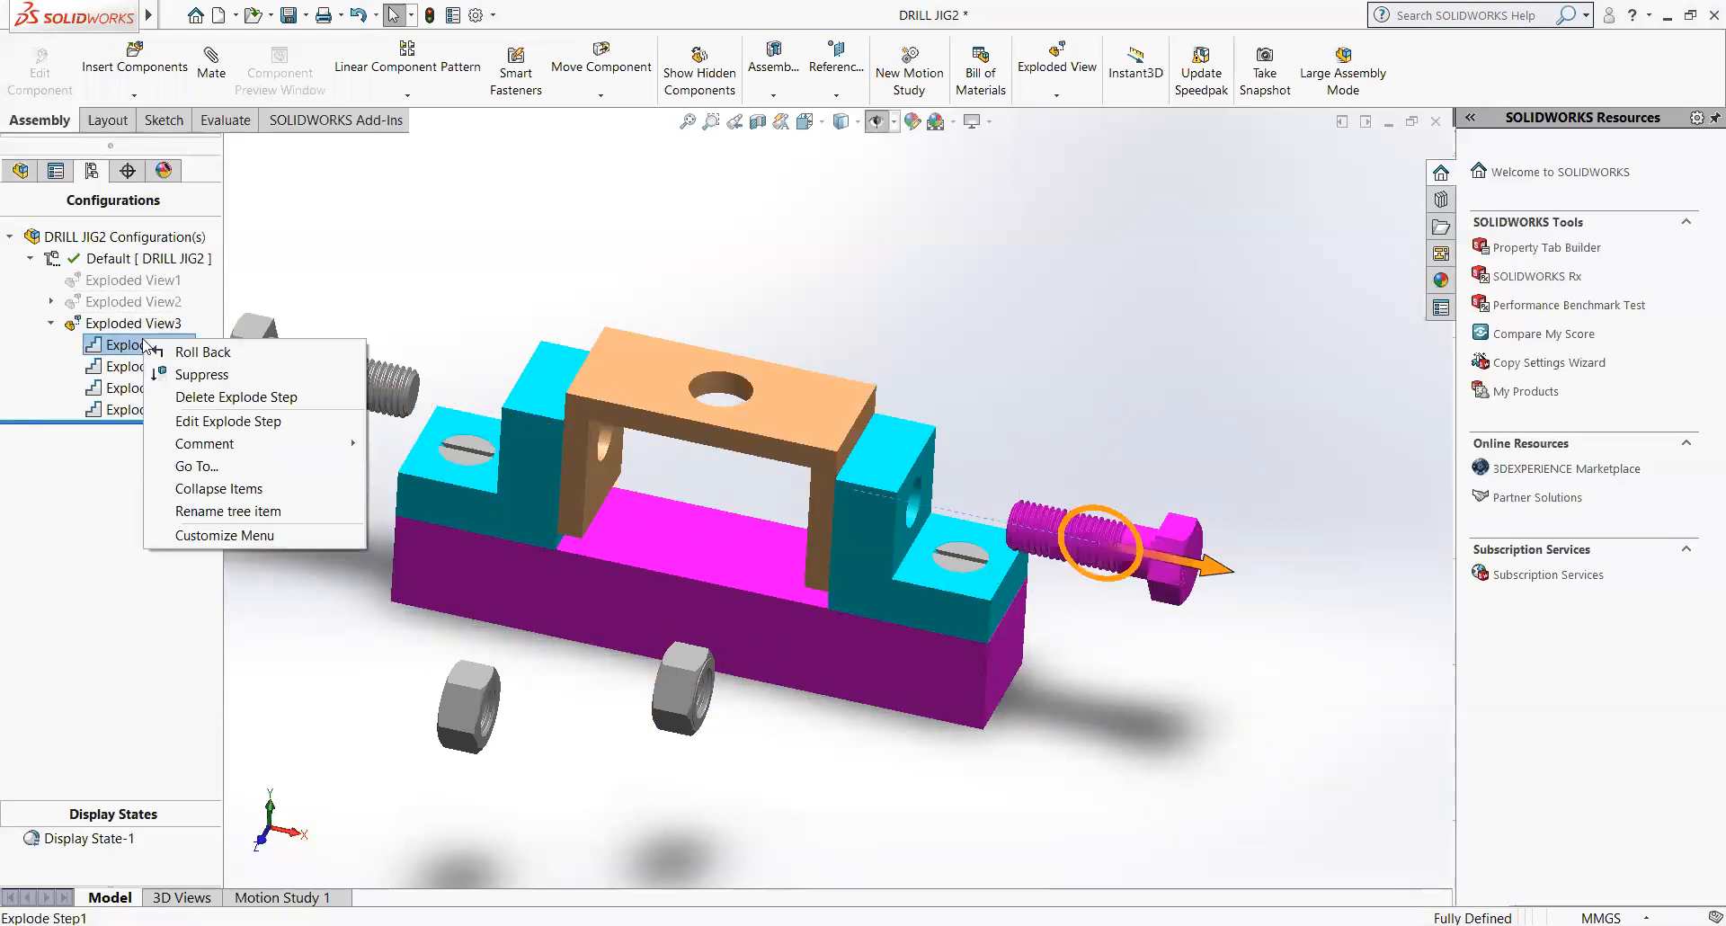
left_click(196, 422)
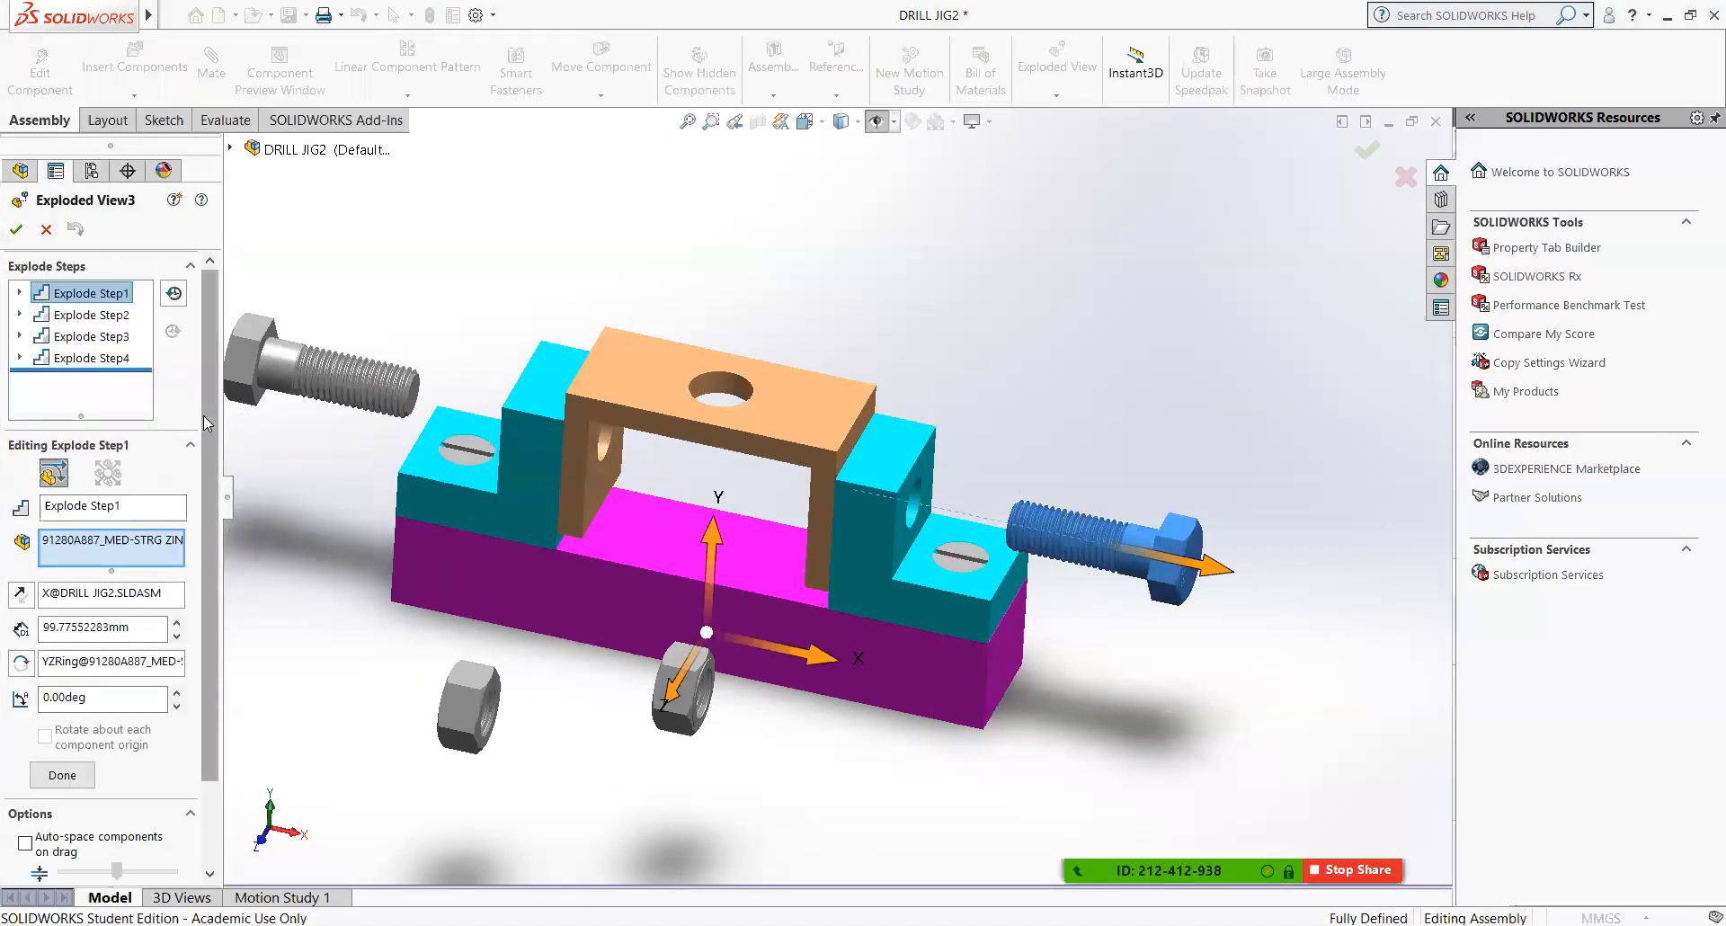
- Activate Explode Step1's rotation axis, flip its direction back and forth, and show the rotation rings
scroll(196, 429, "down", 3)
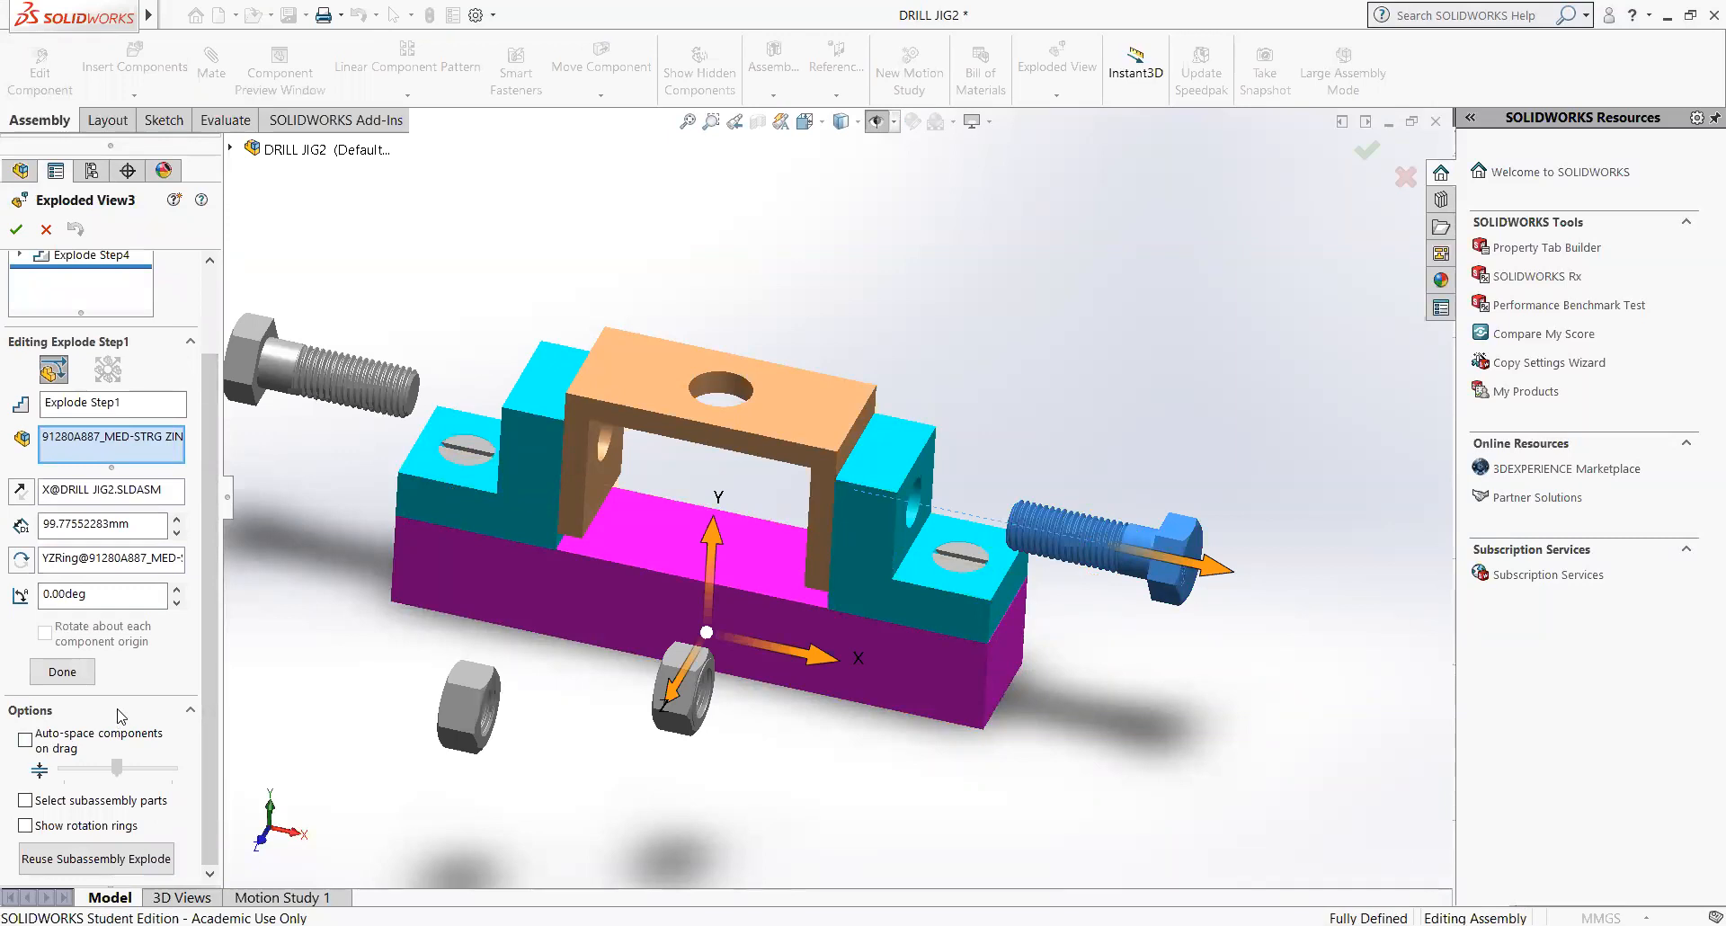
left_click(99, 563)
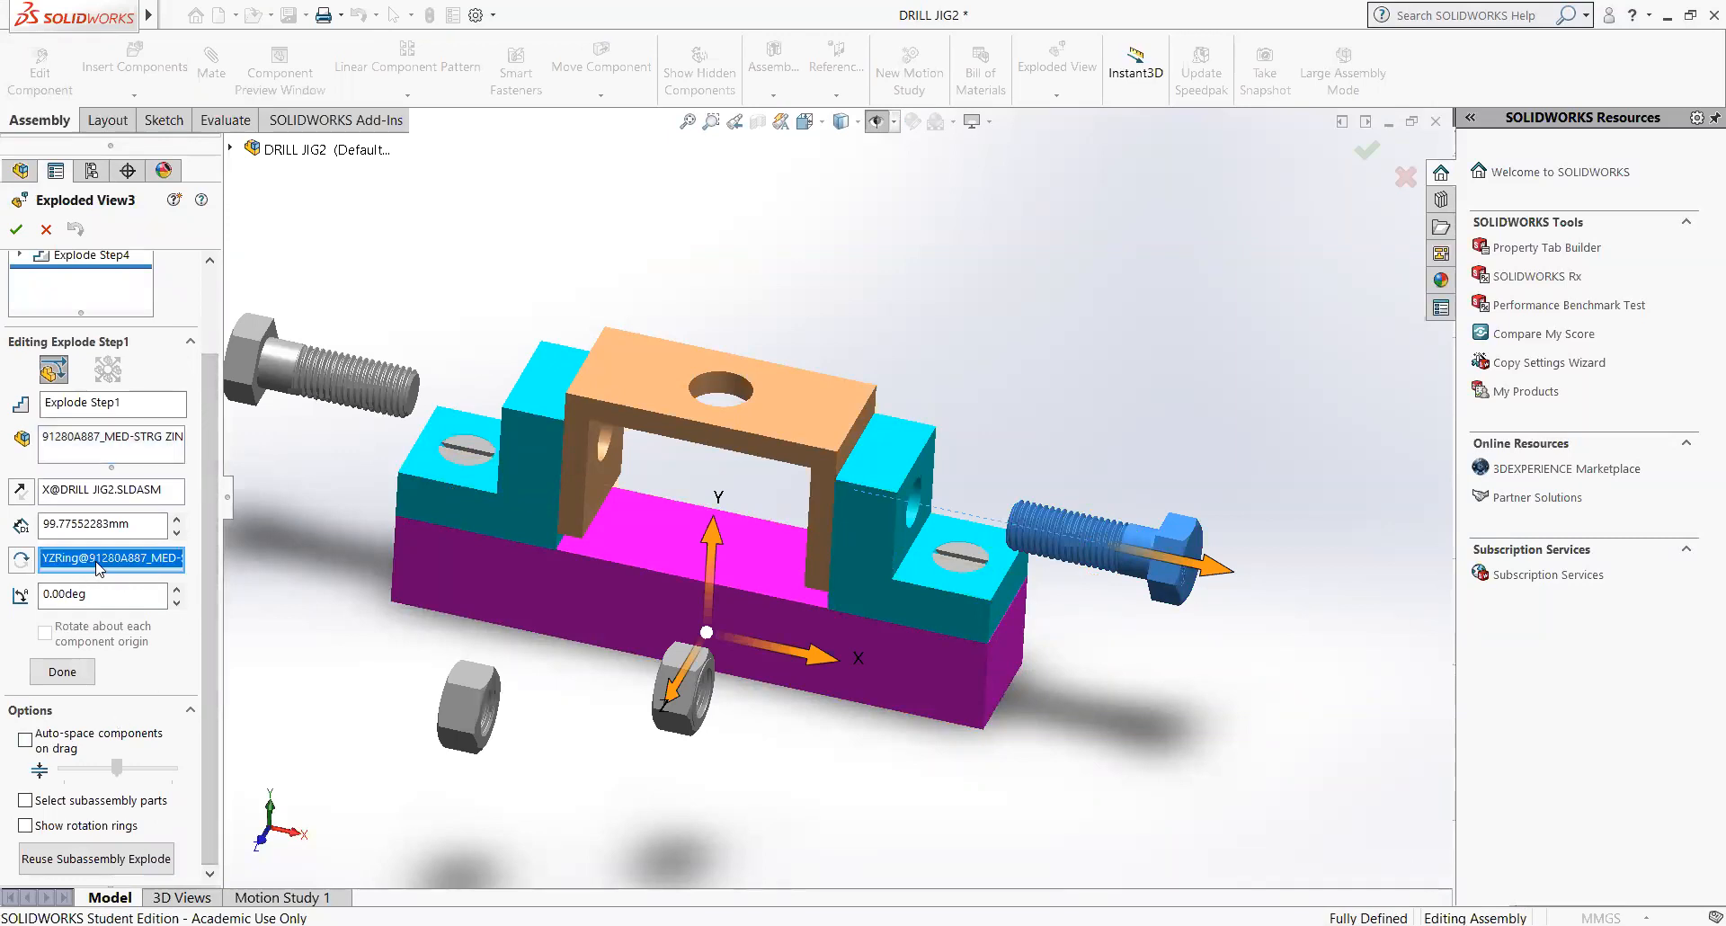
left_click(21, 563)
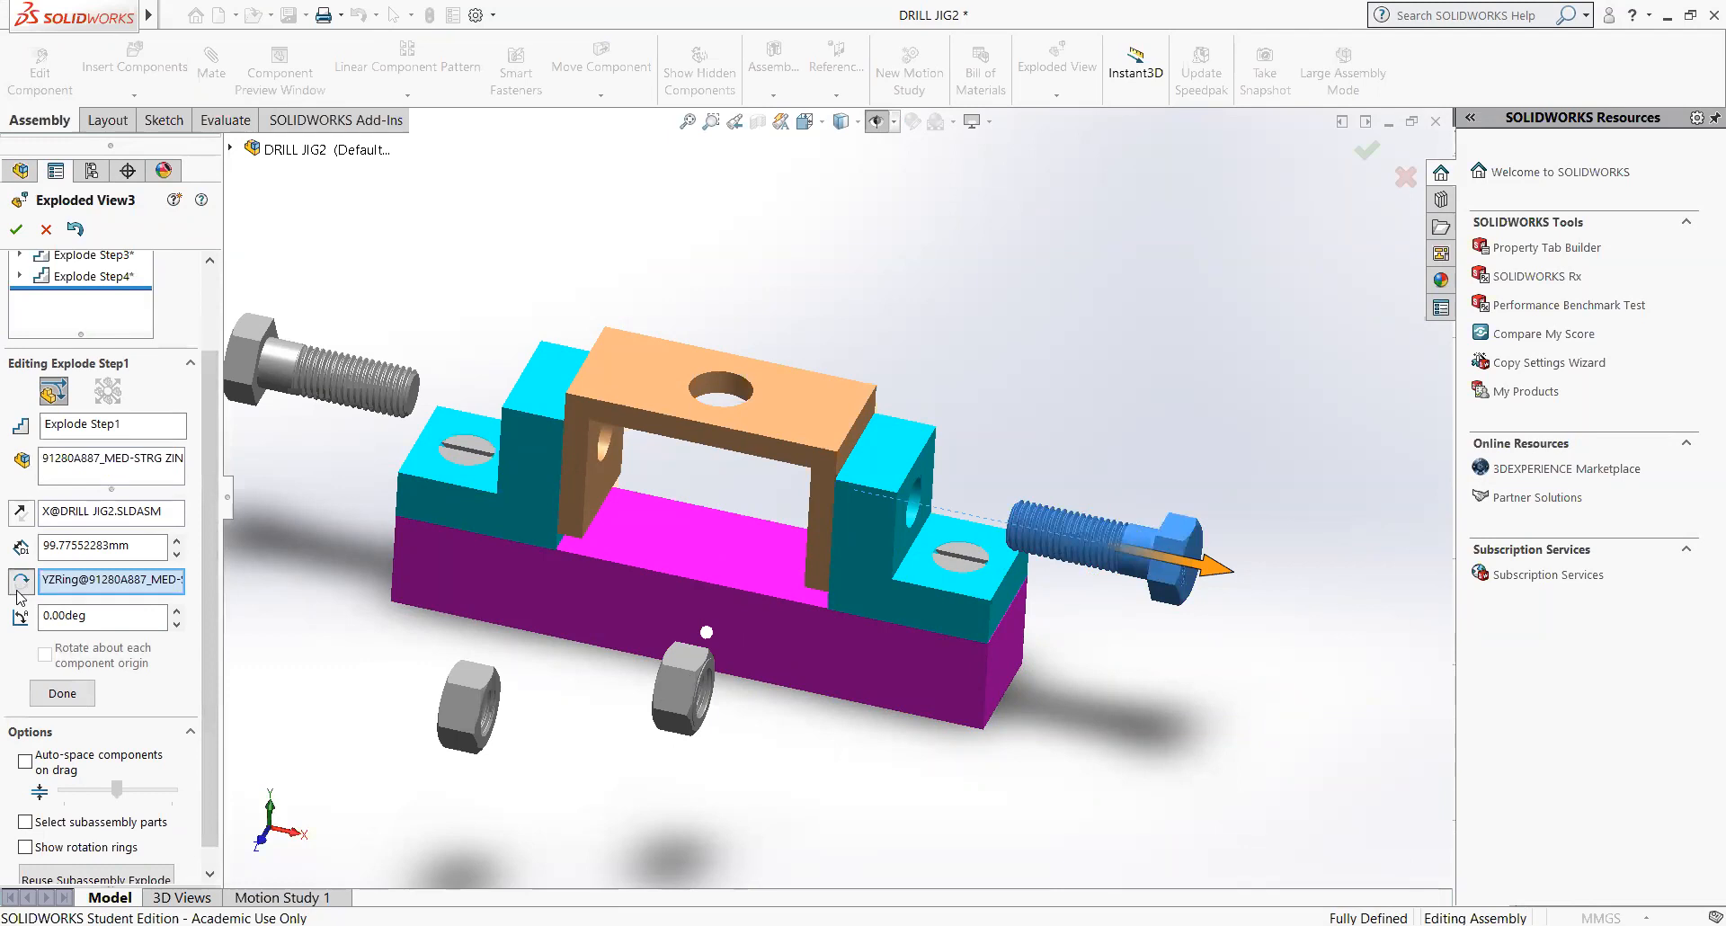
left_click(24, 582)
scroll(196, 647, "down", 1)
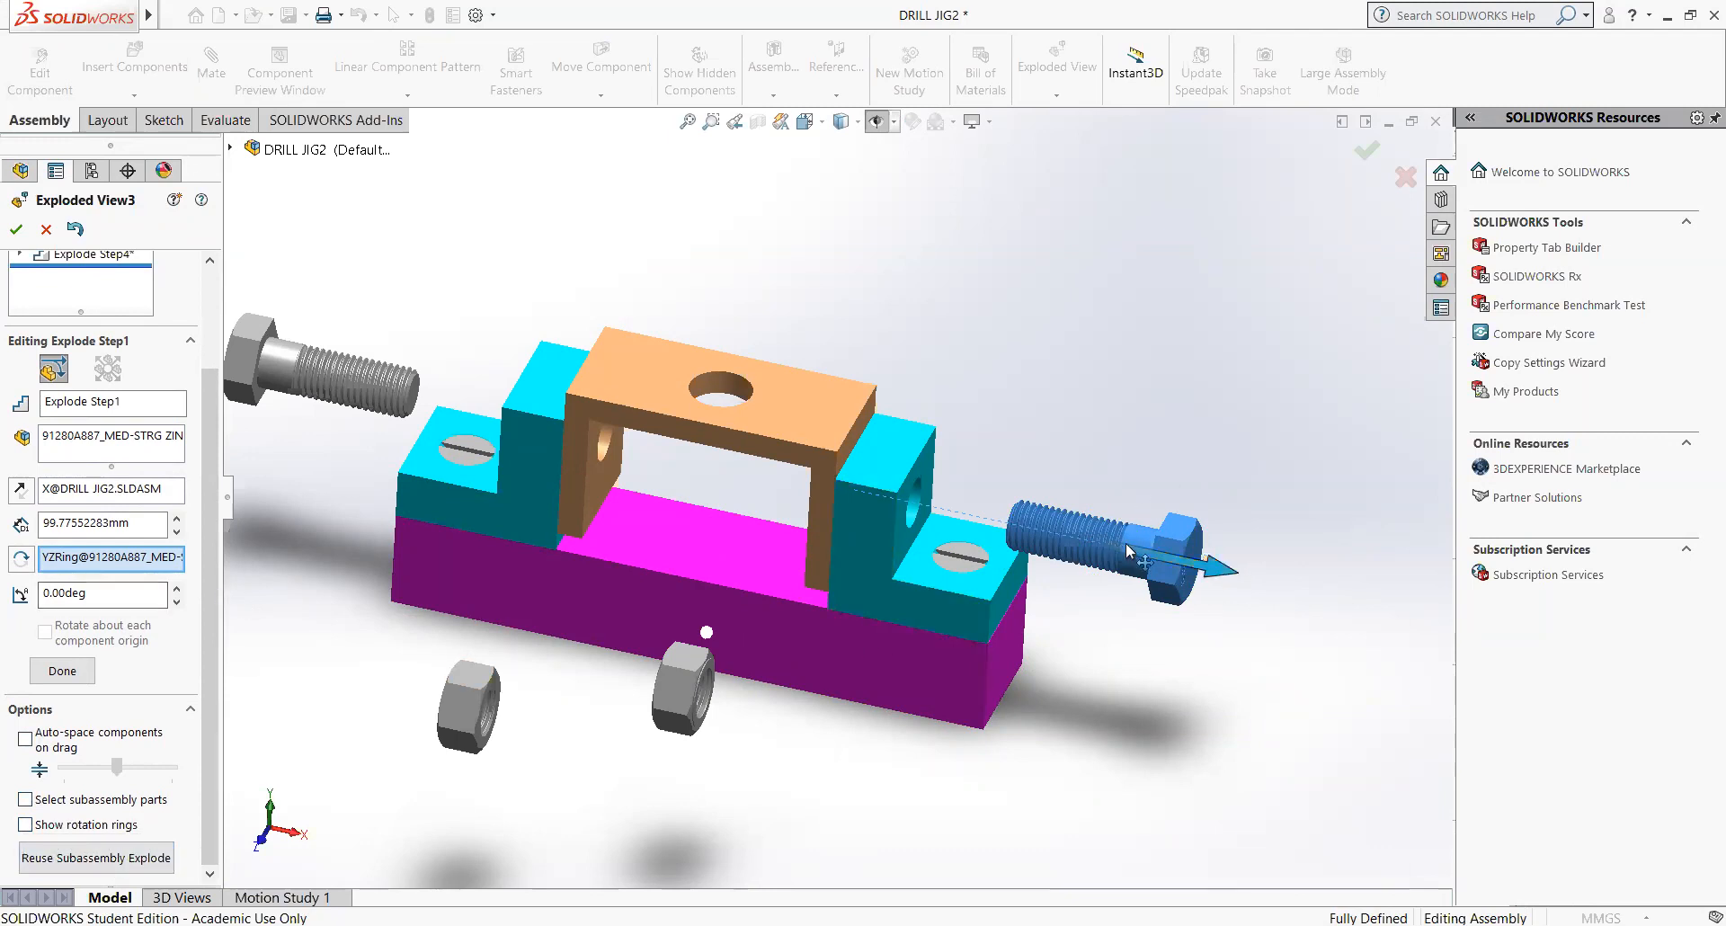
left_click(25, 824)
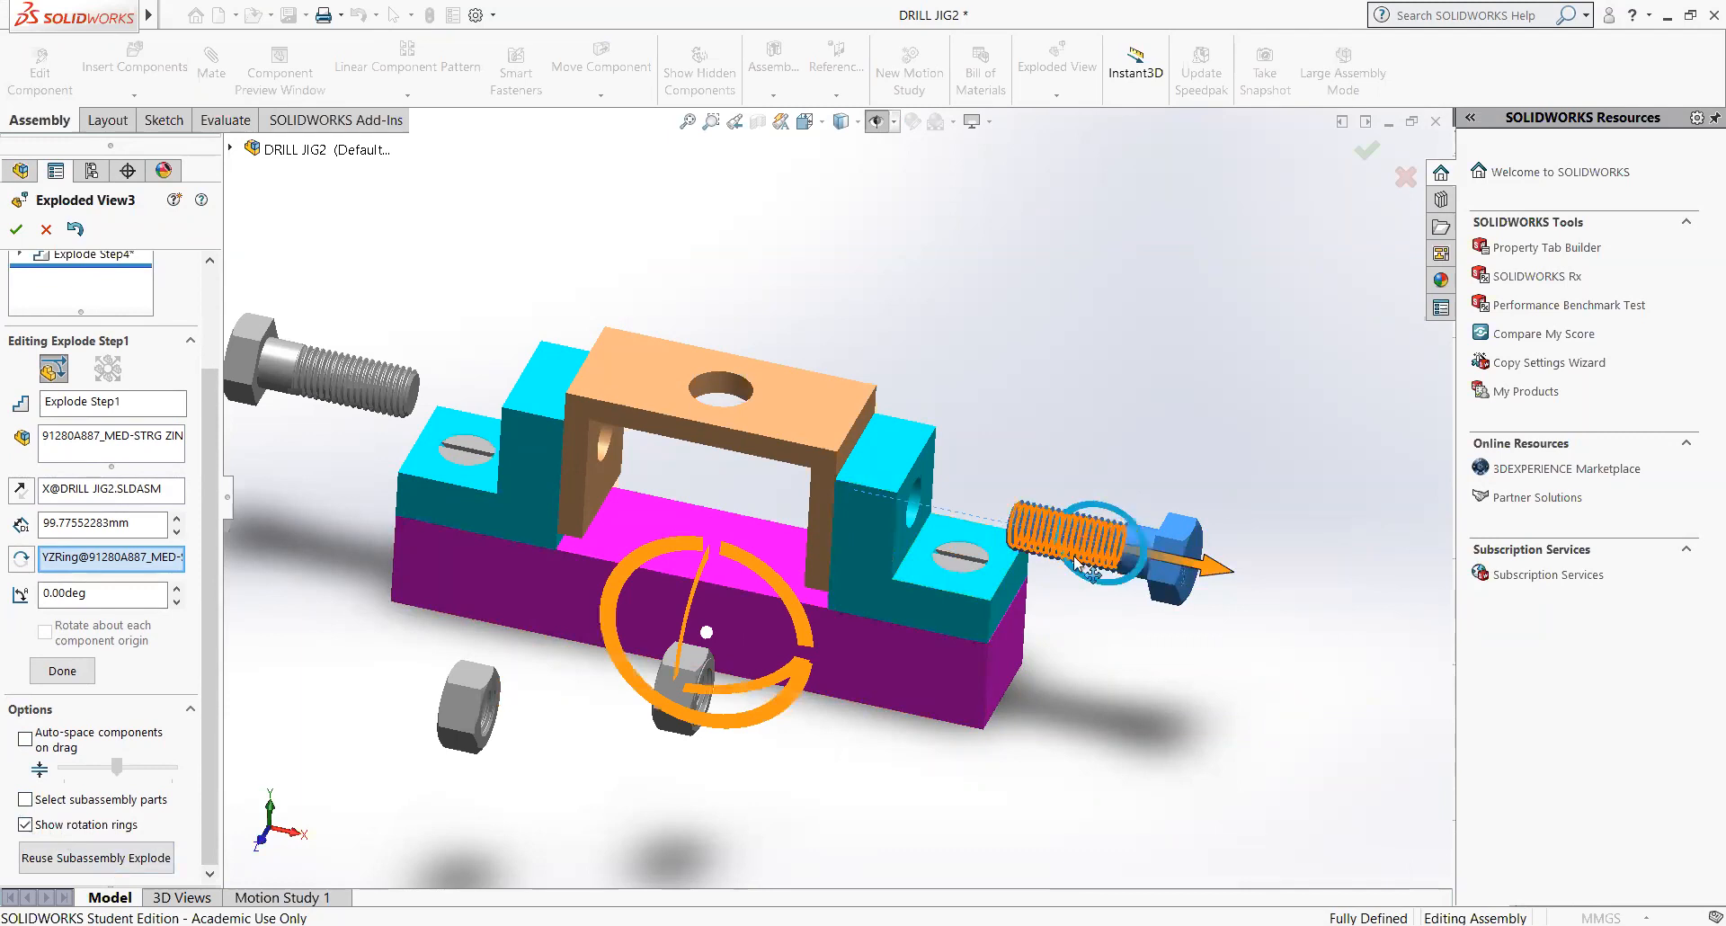
- Set the cylindrical face of the right-hand cap screw as the rotation axis reference for Explode Step1
middle_click_drag(1118, 734, 904, 609)
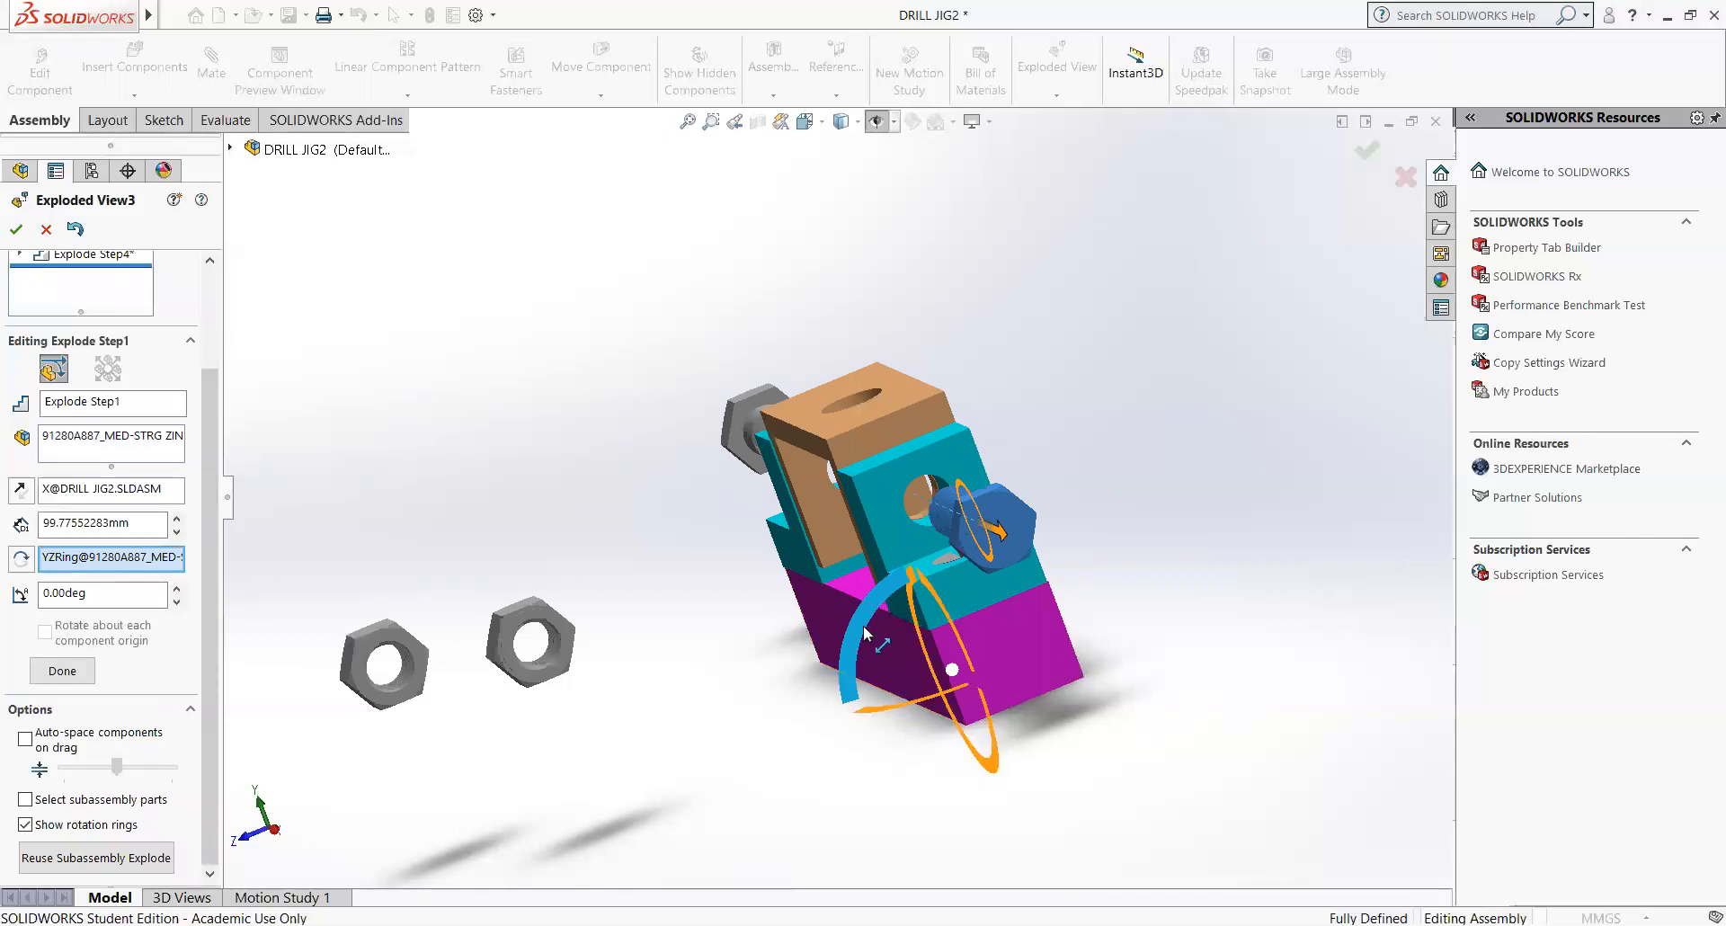
middle_click_drag(814, 757, 891, 783)
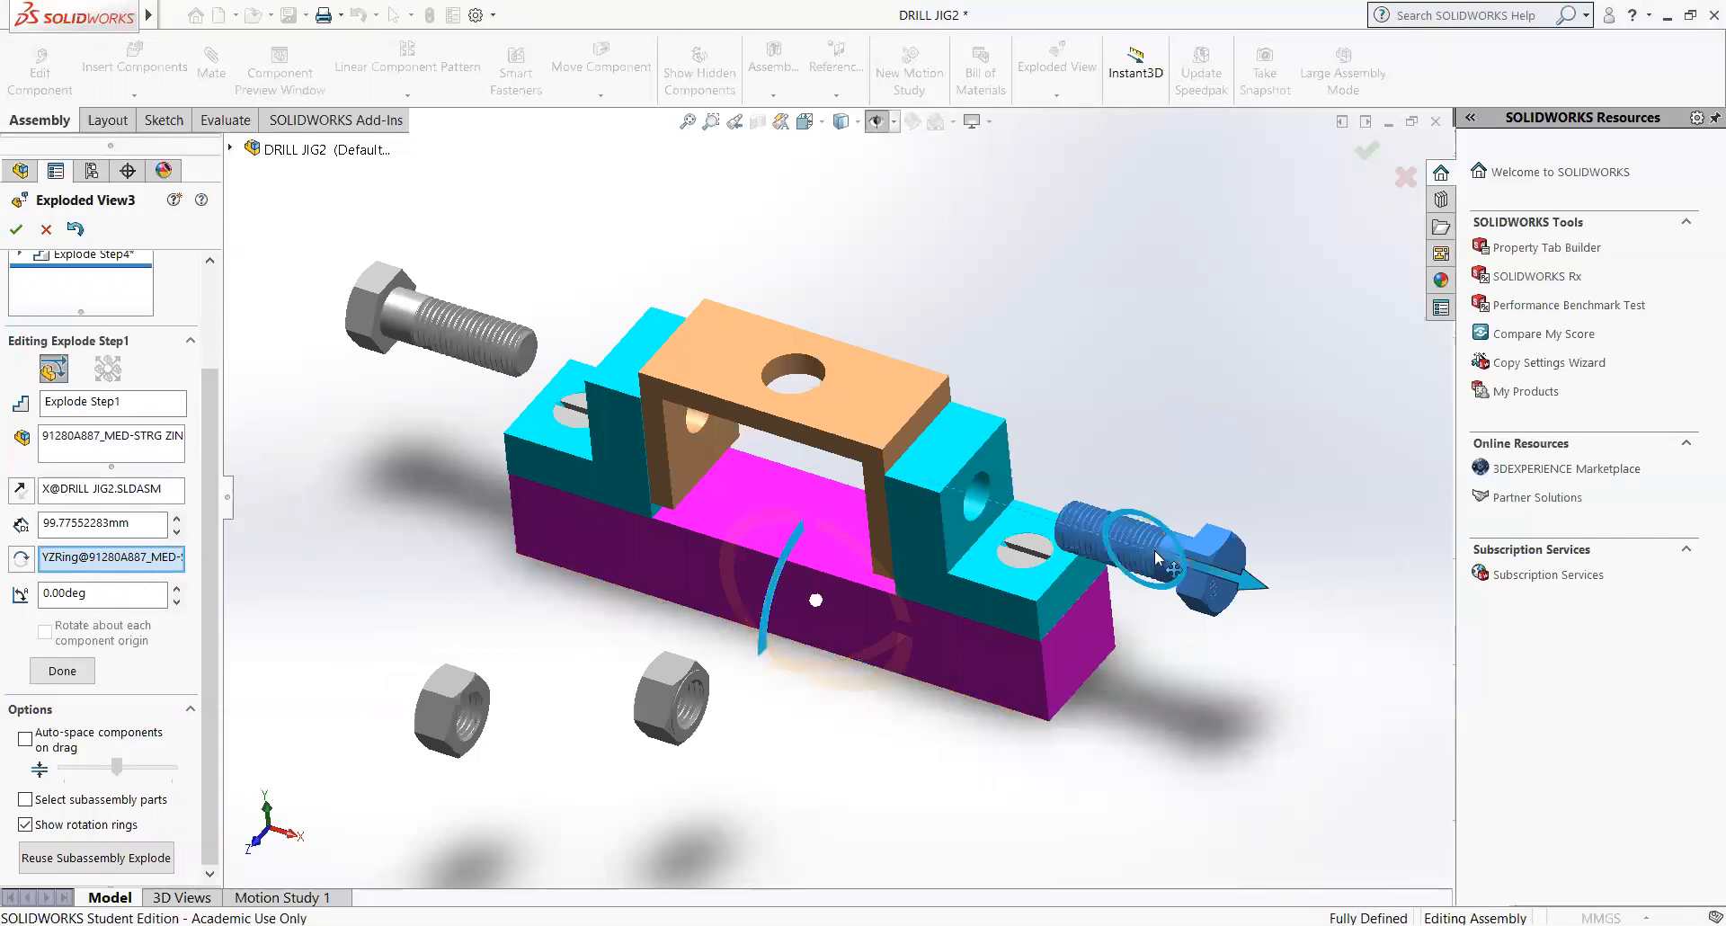
scroll(813, 530, "up", 3)
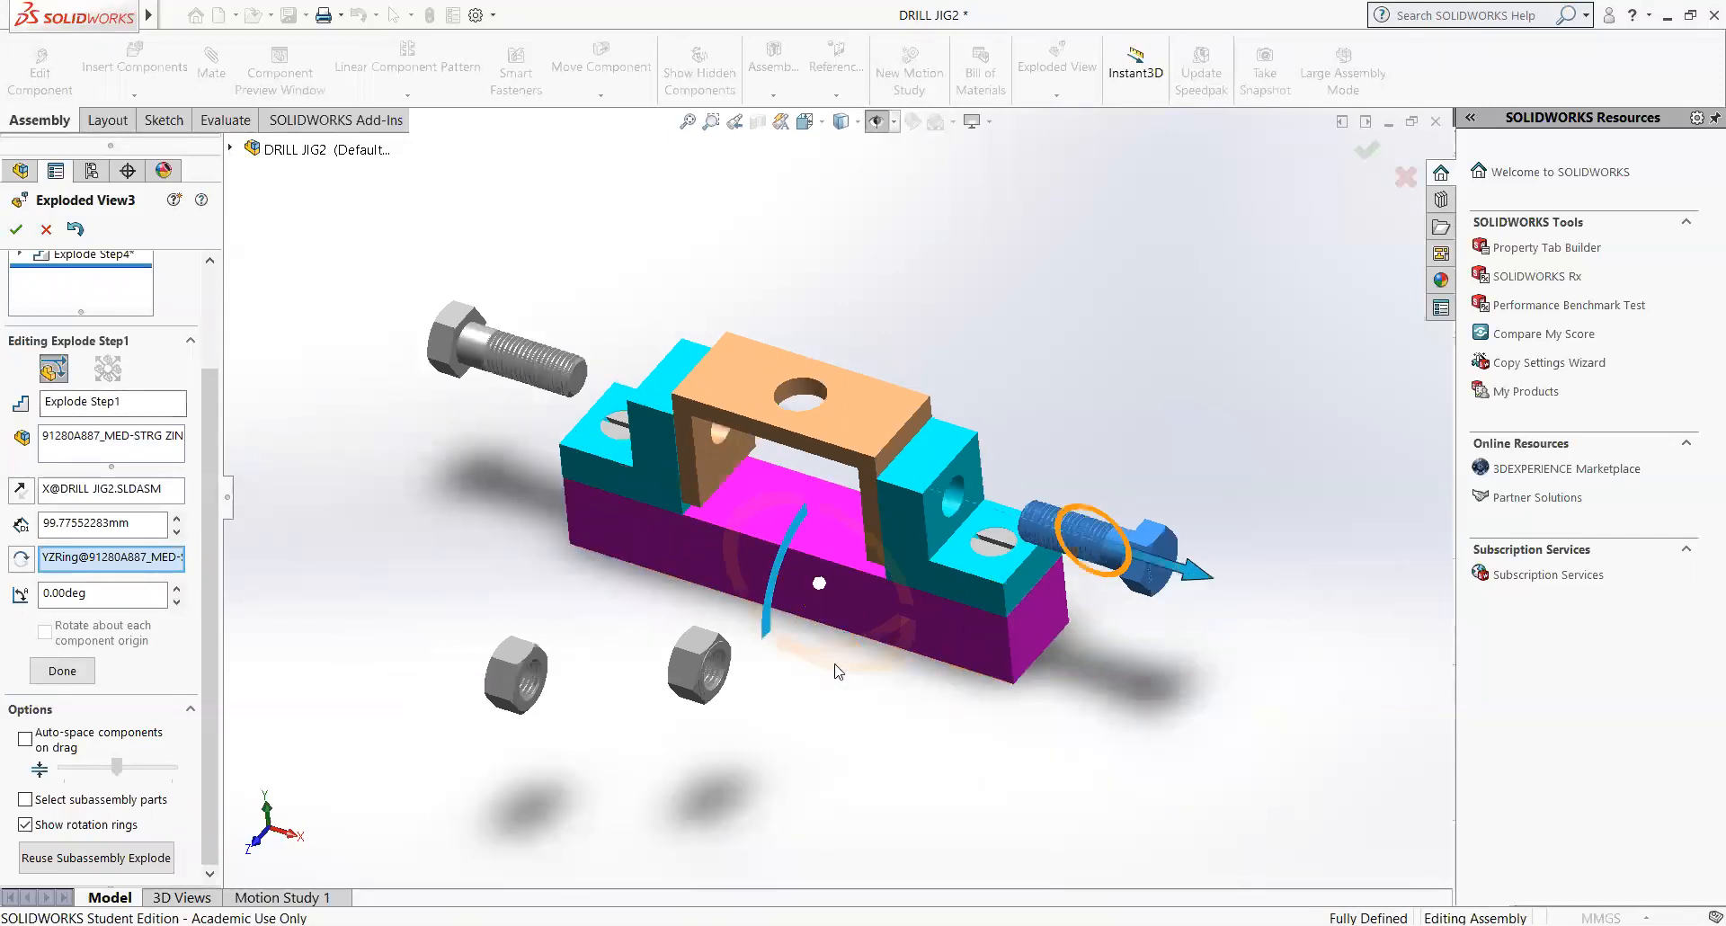
middle_click_drag(836, 672, 891, 578)
scroll(1006, 531, "down", 3)
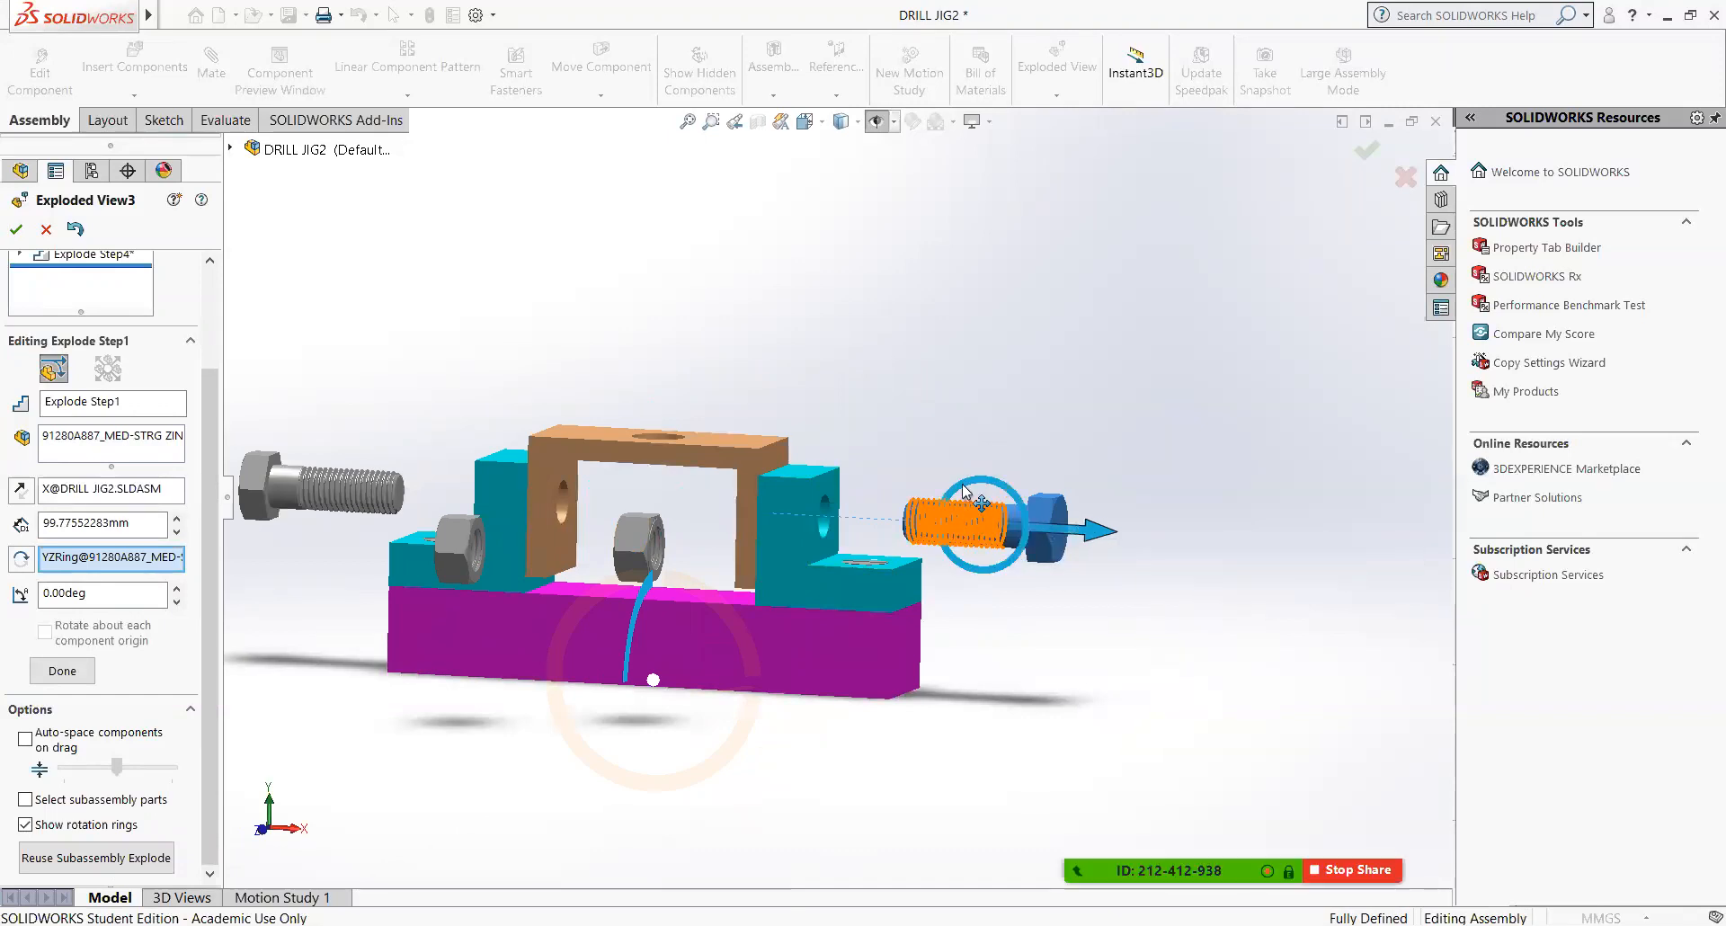
scroll(1007, 531, "down", 2)
scroll(1007, 528, "down", 2)
left_click(964, 542)
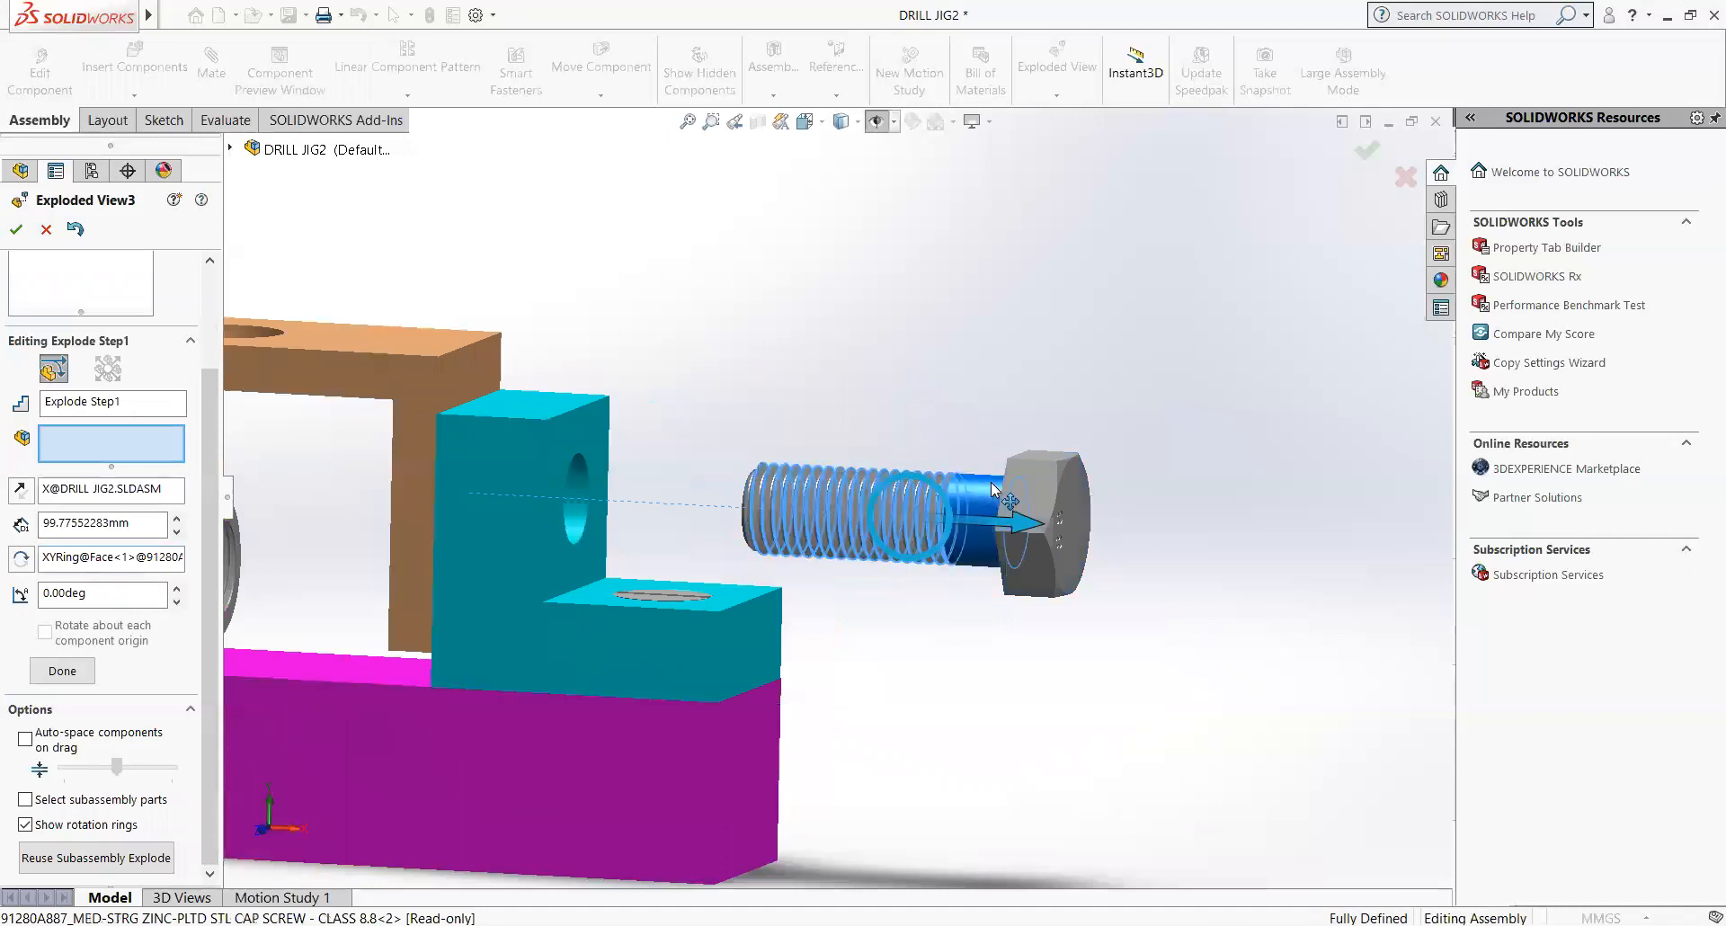
- Reselect the right-hand cap screw, rotate it 0.50 degrees and adjust its explode distance to about 99.73 mm
mouse_move(1042, 489)
left_mouse_down()
mouse_move(1037, 518)
mouse_move(1043, 492)
left_mouse_up()
left_click(1041, 493)
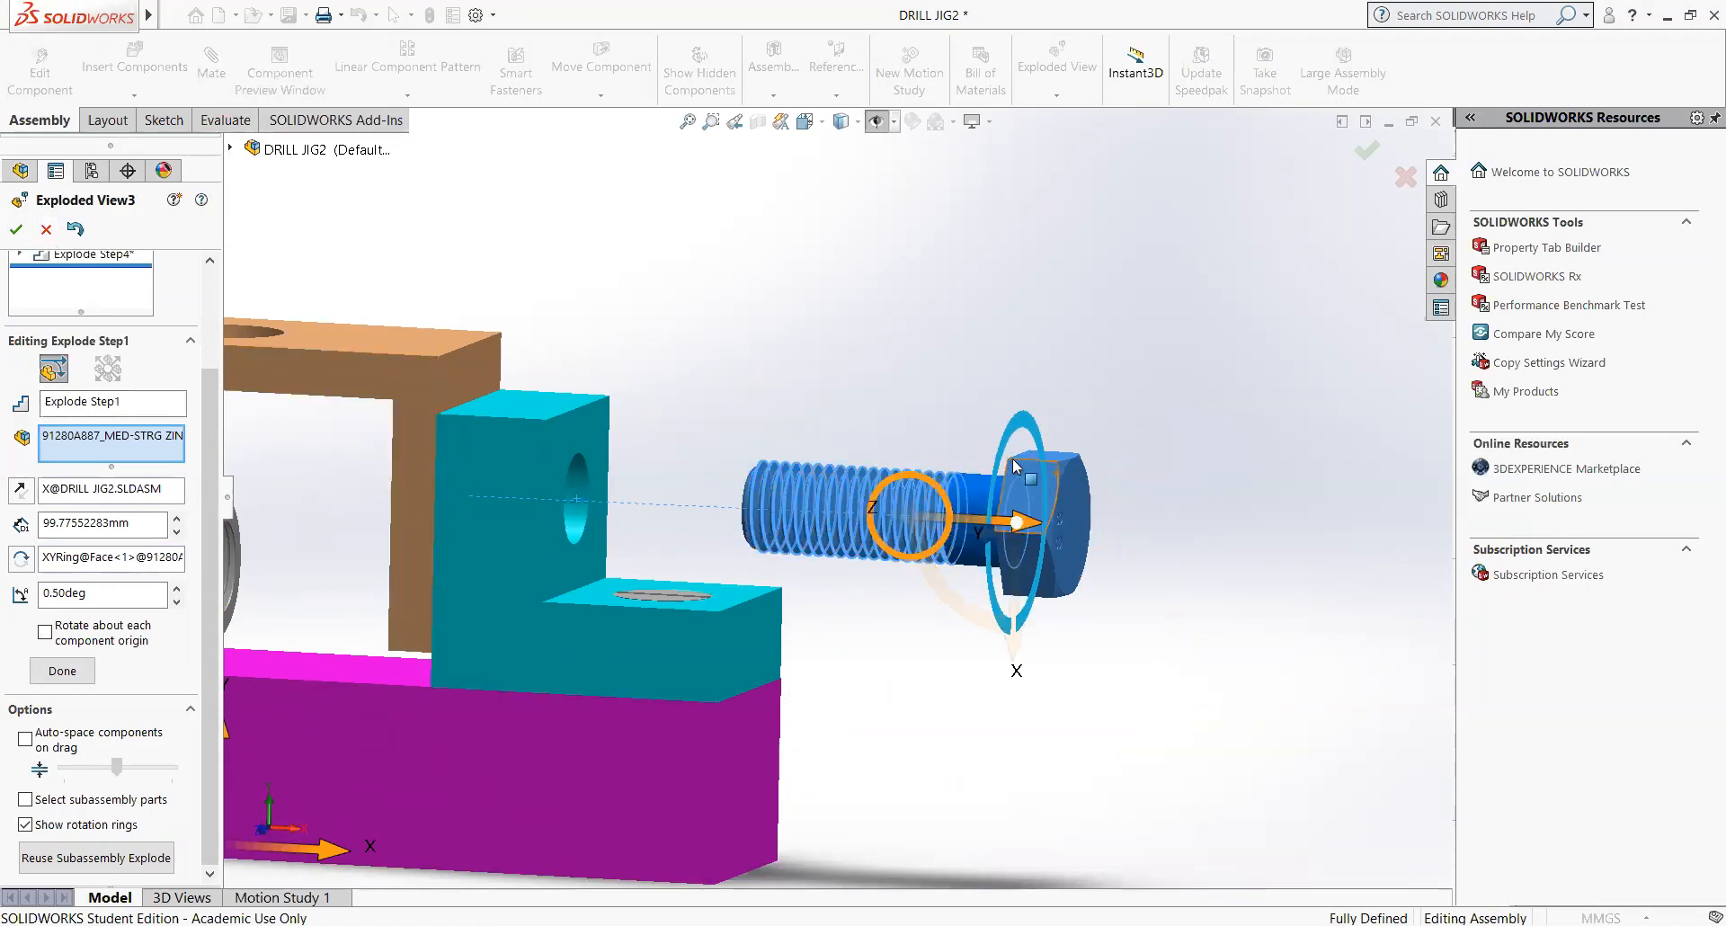
left_click_drag(1015, 520, 1012, 539)
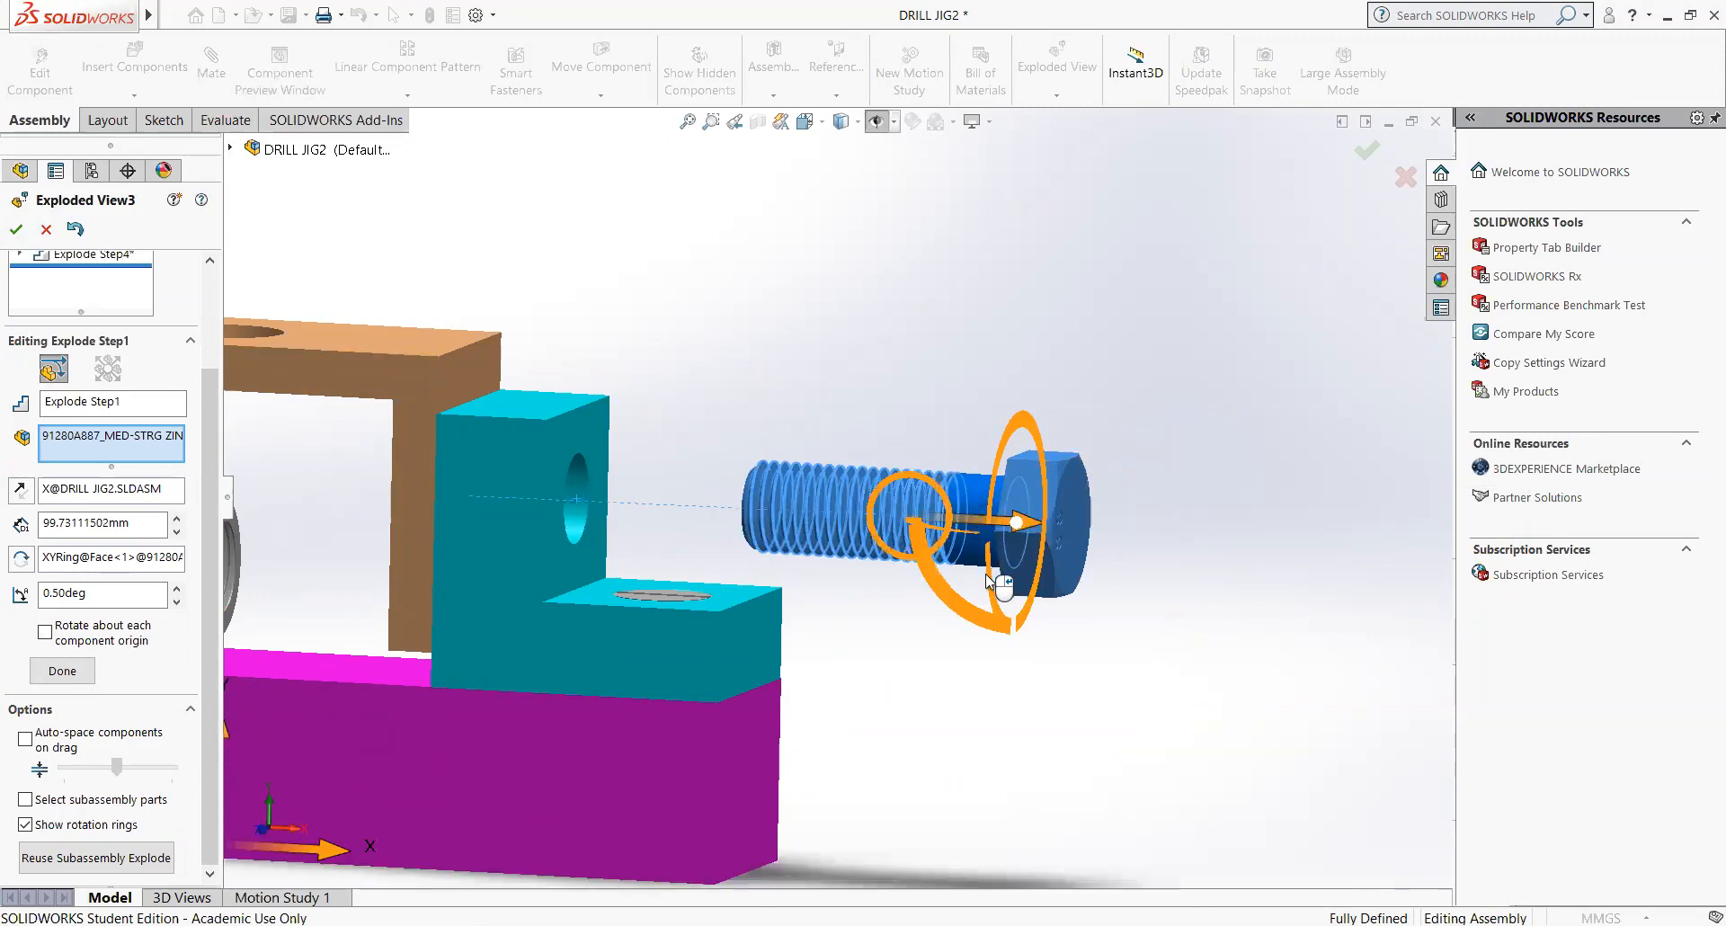
left_click(1008, 521)
left_click(1007, 485)
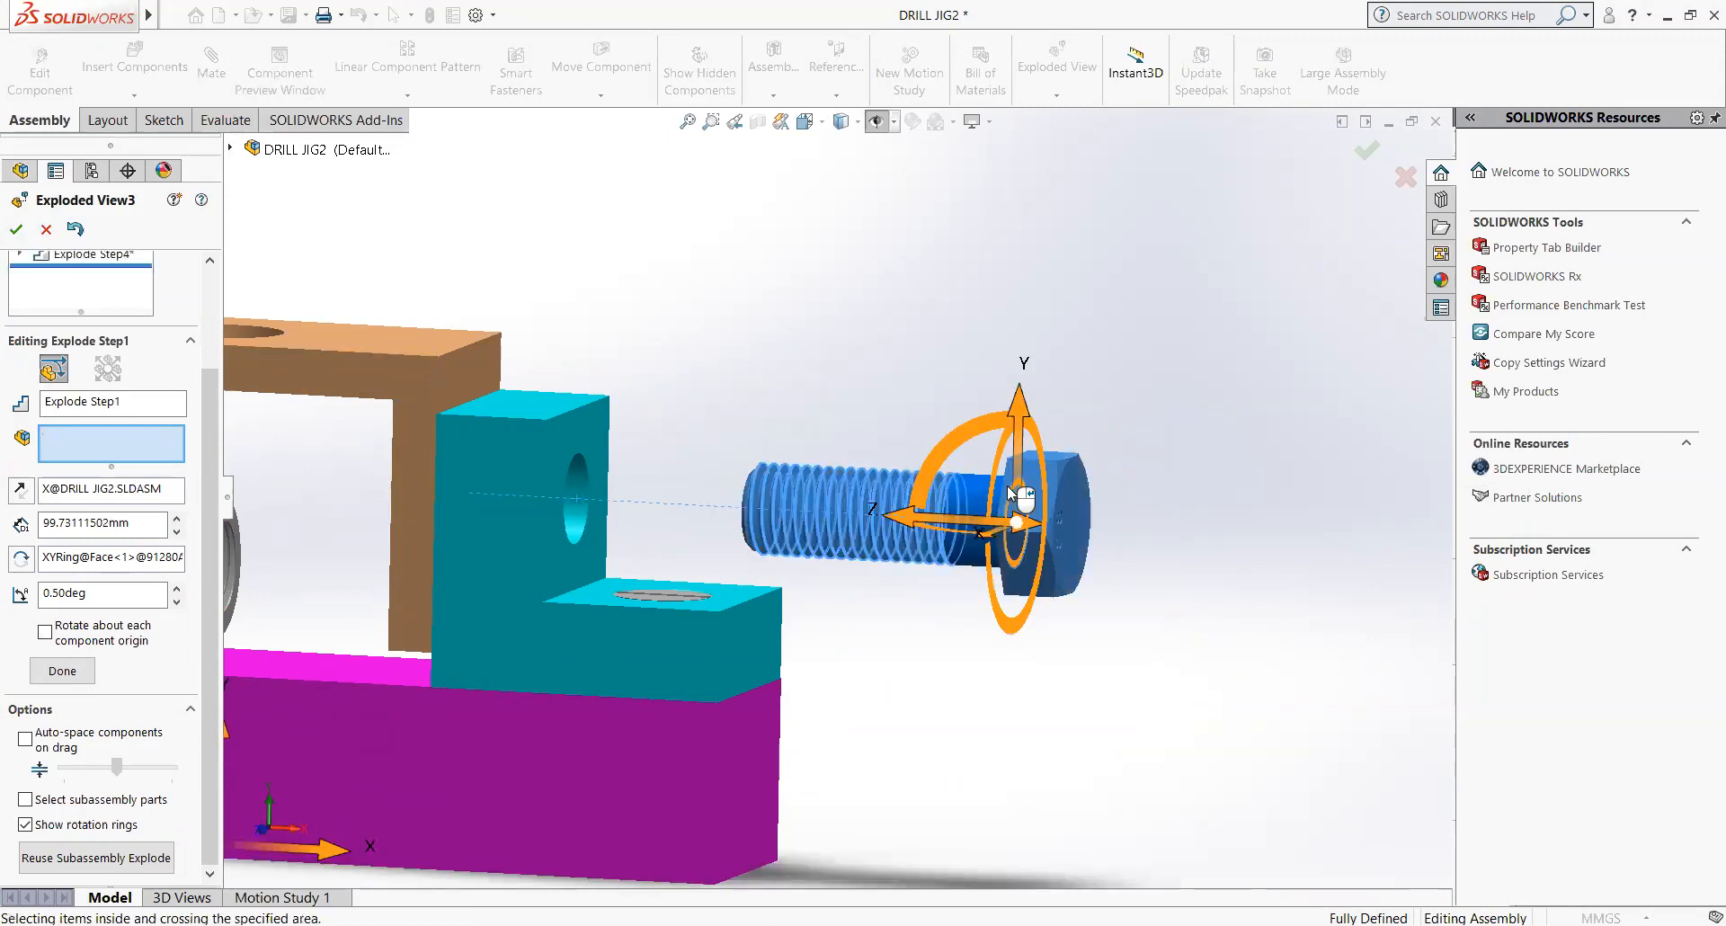
left_click(978, 486)
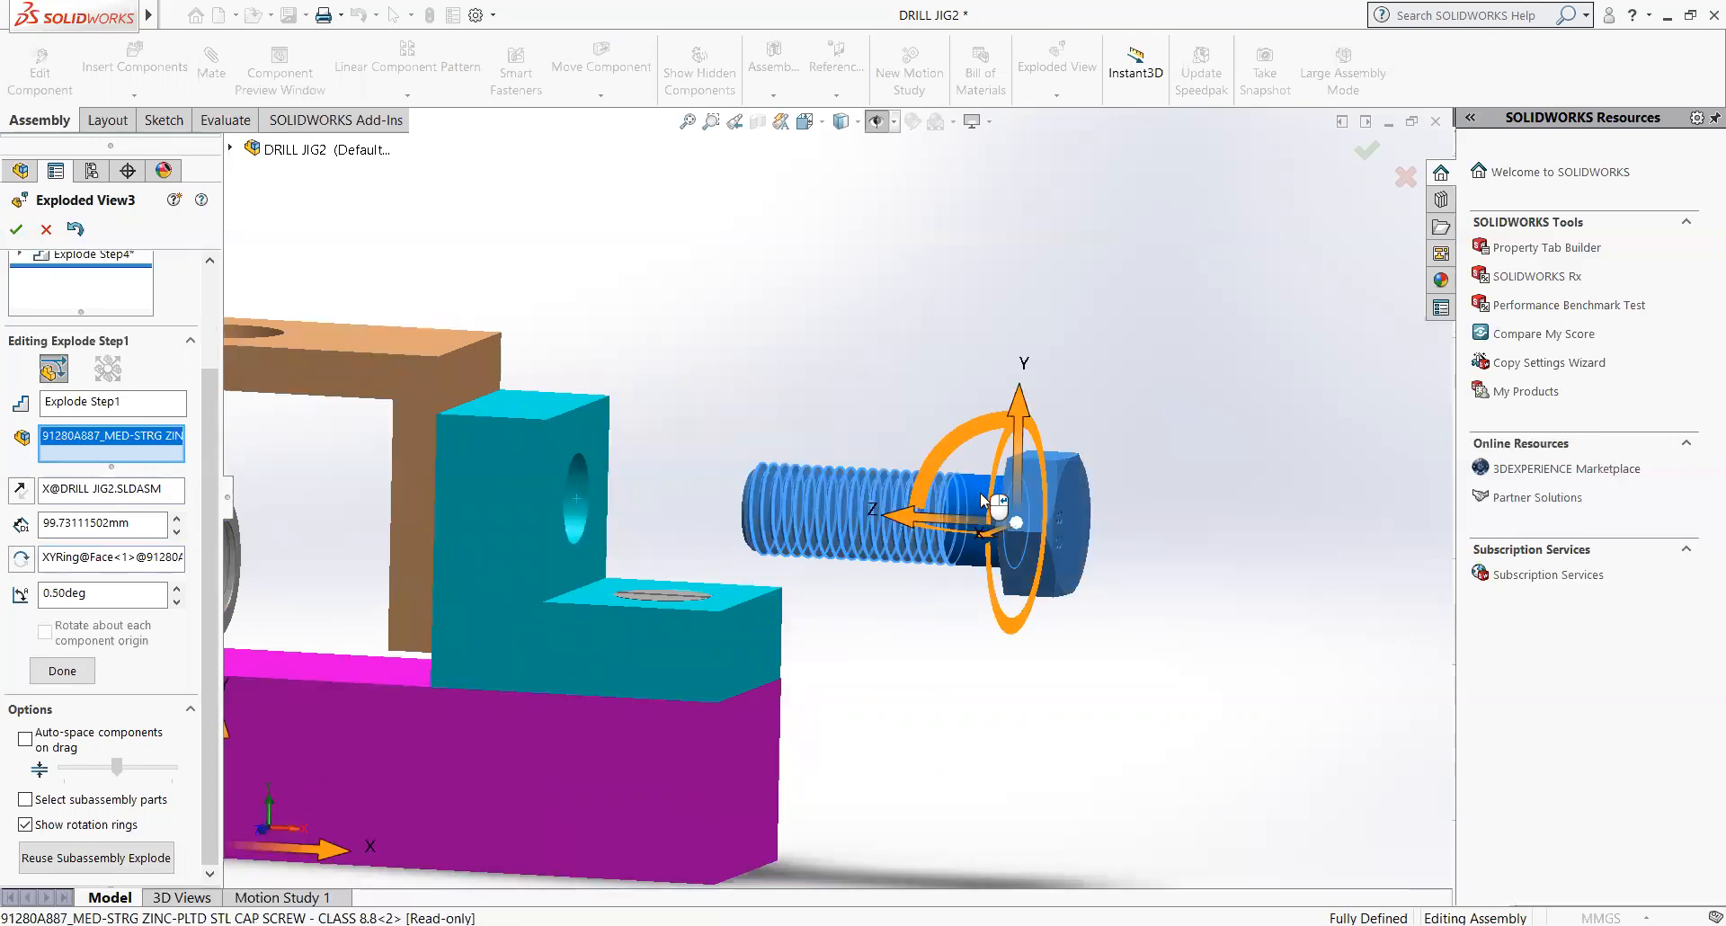
left_click(979, 493)
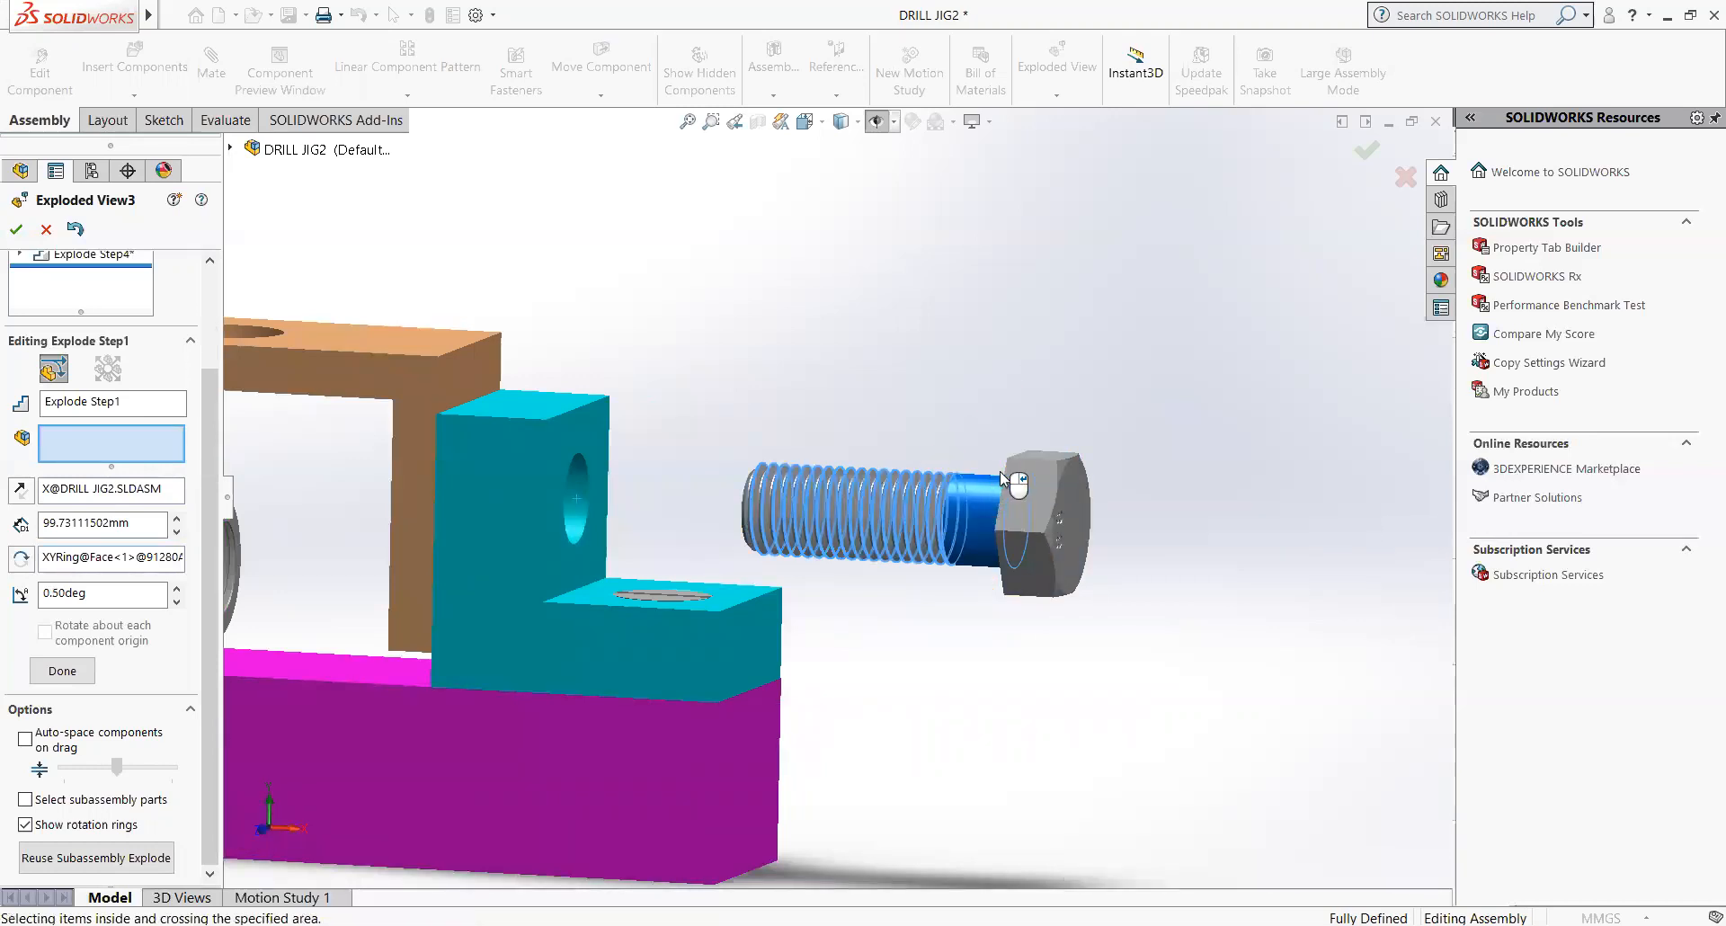
left_click(985, 500)
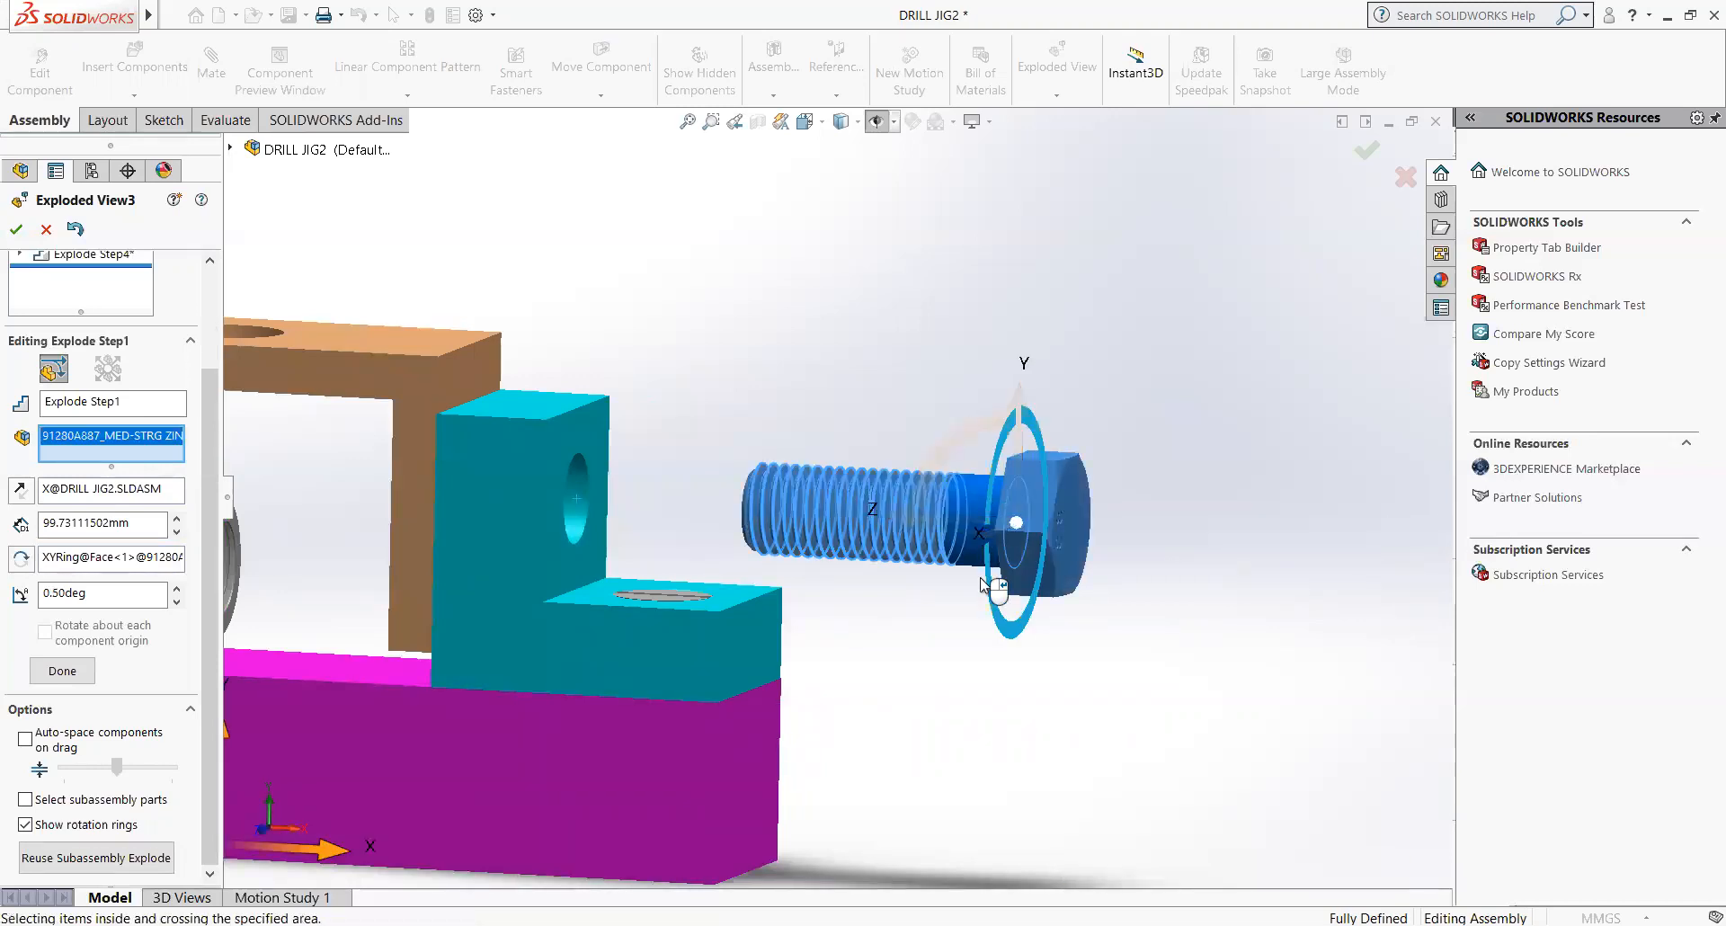
left_click(949, 562)
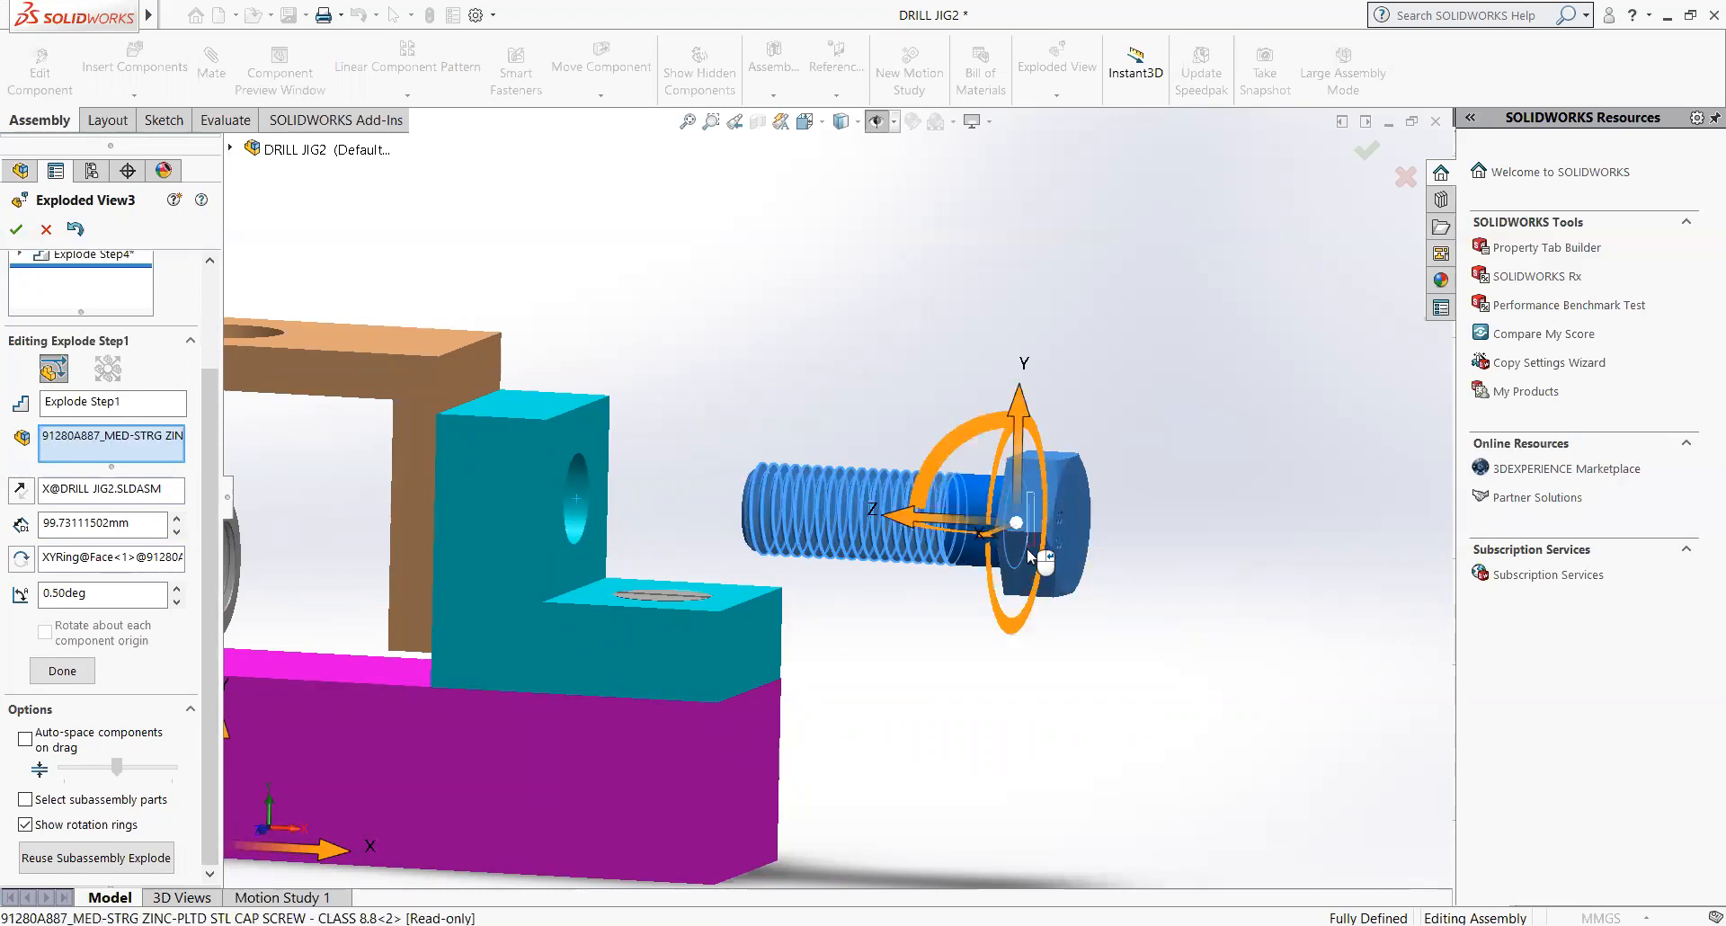
- Try to explode the right-hand cap screw along the Y direction and undo that move
middle_click_drag(1060, 496, 1111, 489)
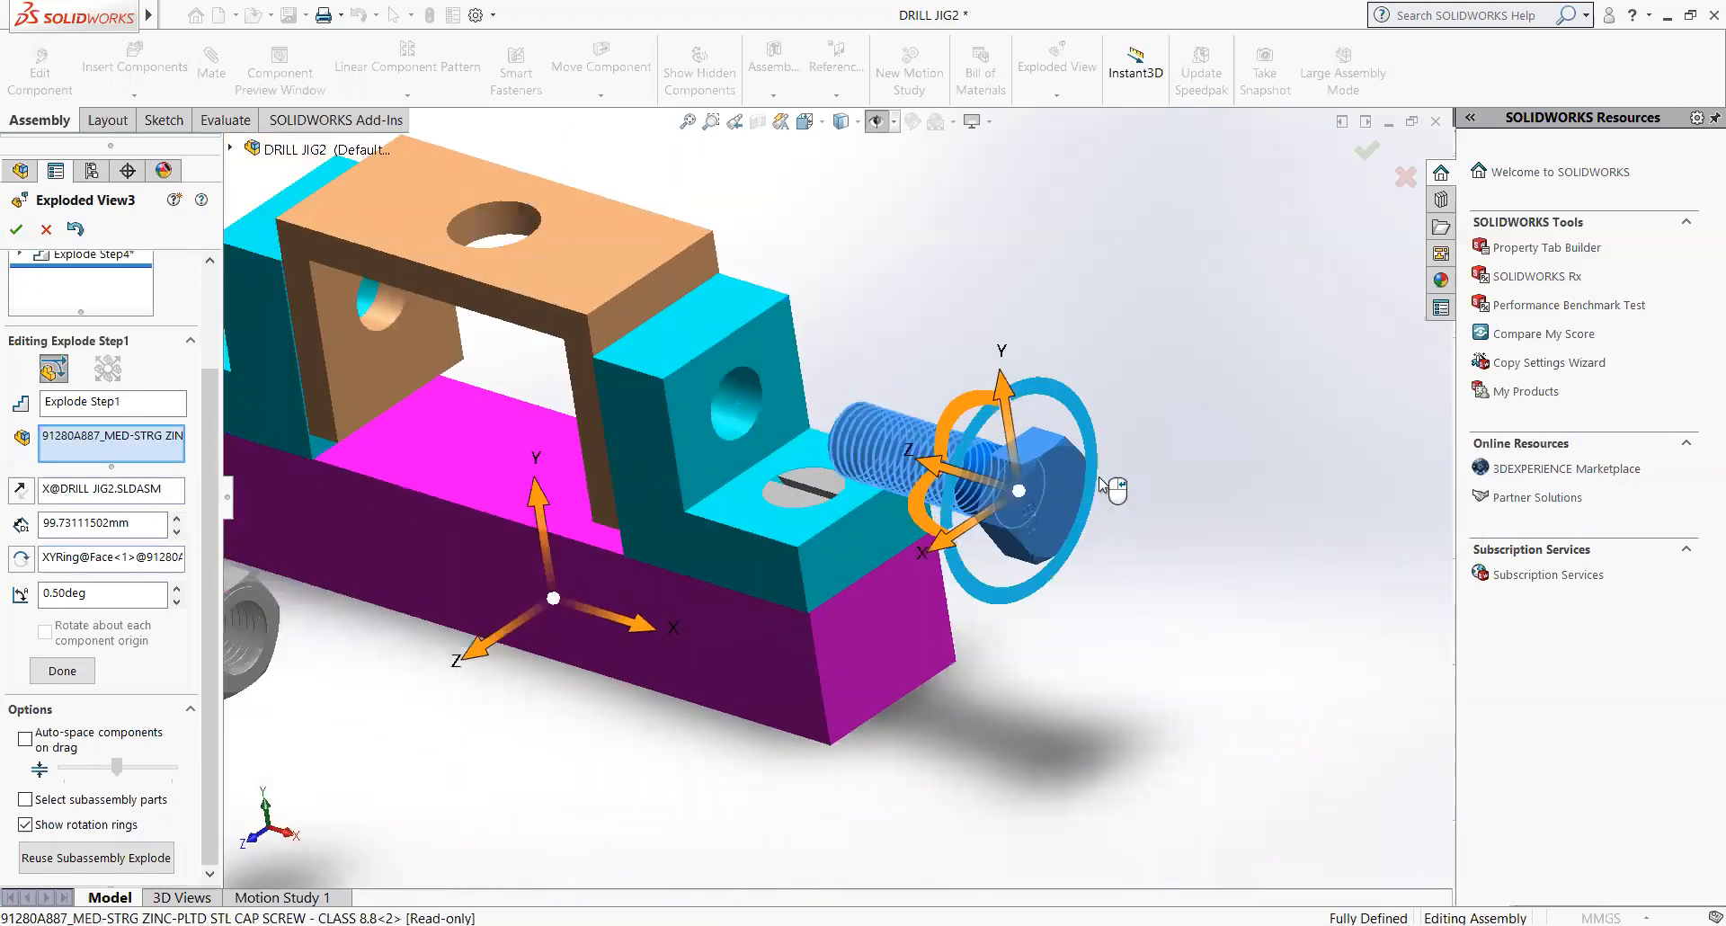
left_click(1017, 459)
left_click(922, 456)
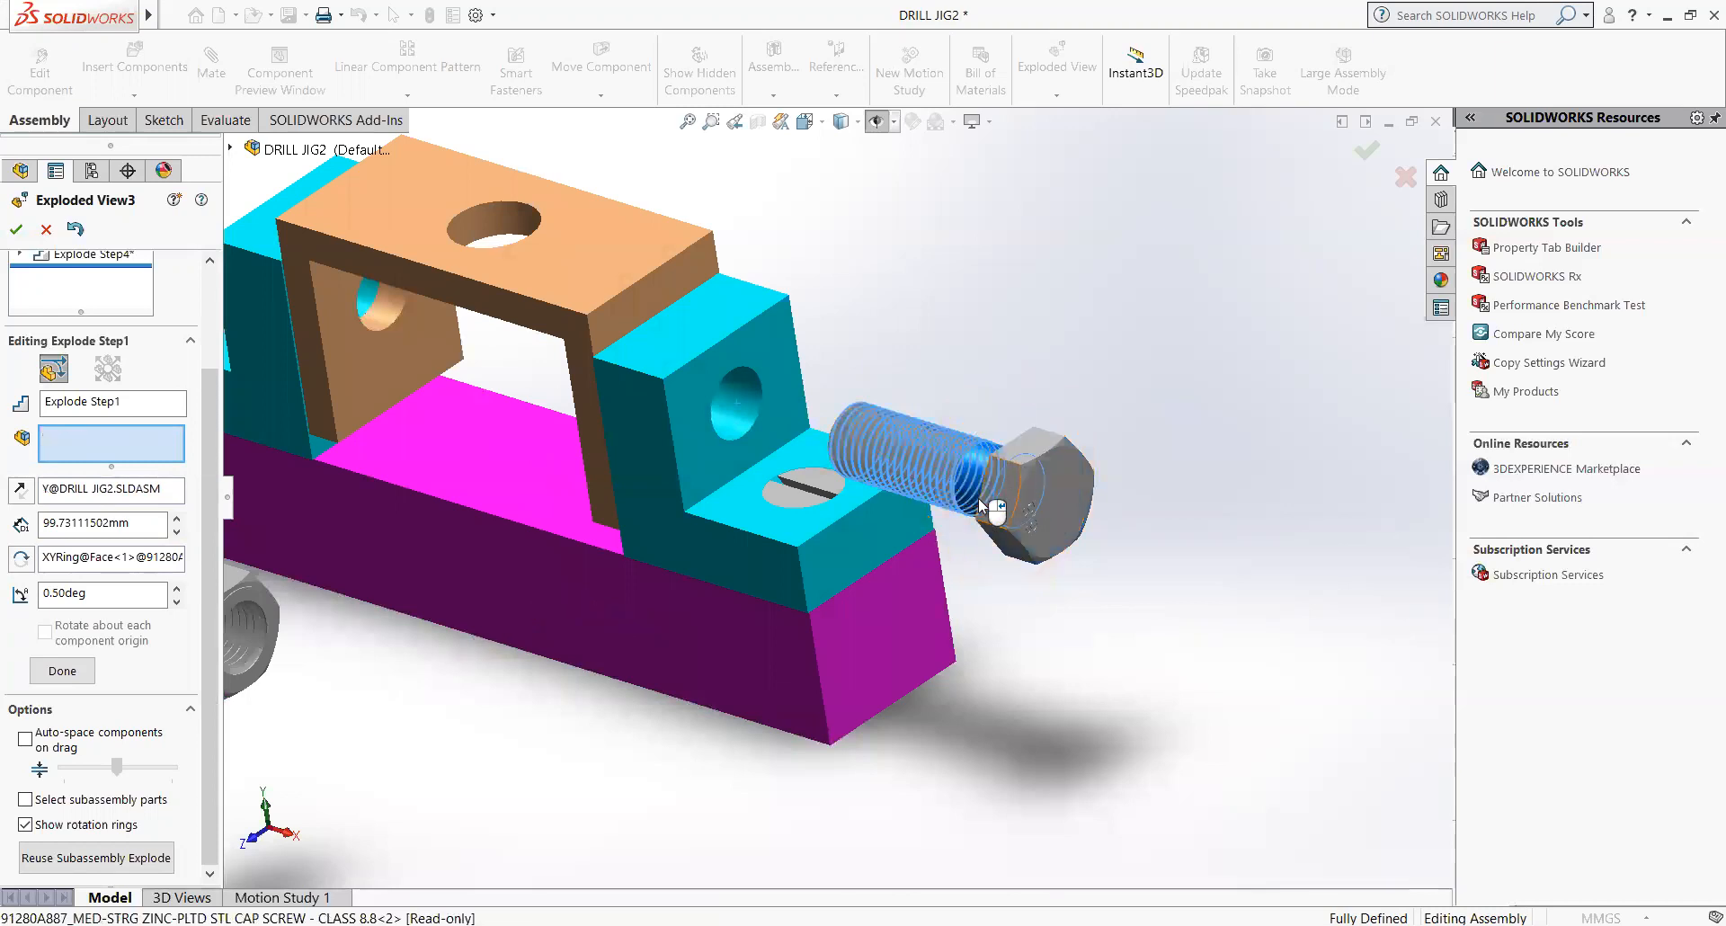
left_click(978, 498)
scroll(955, 473, "up", 3)
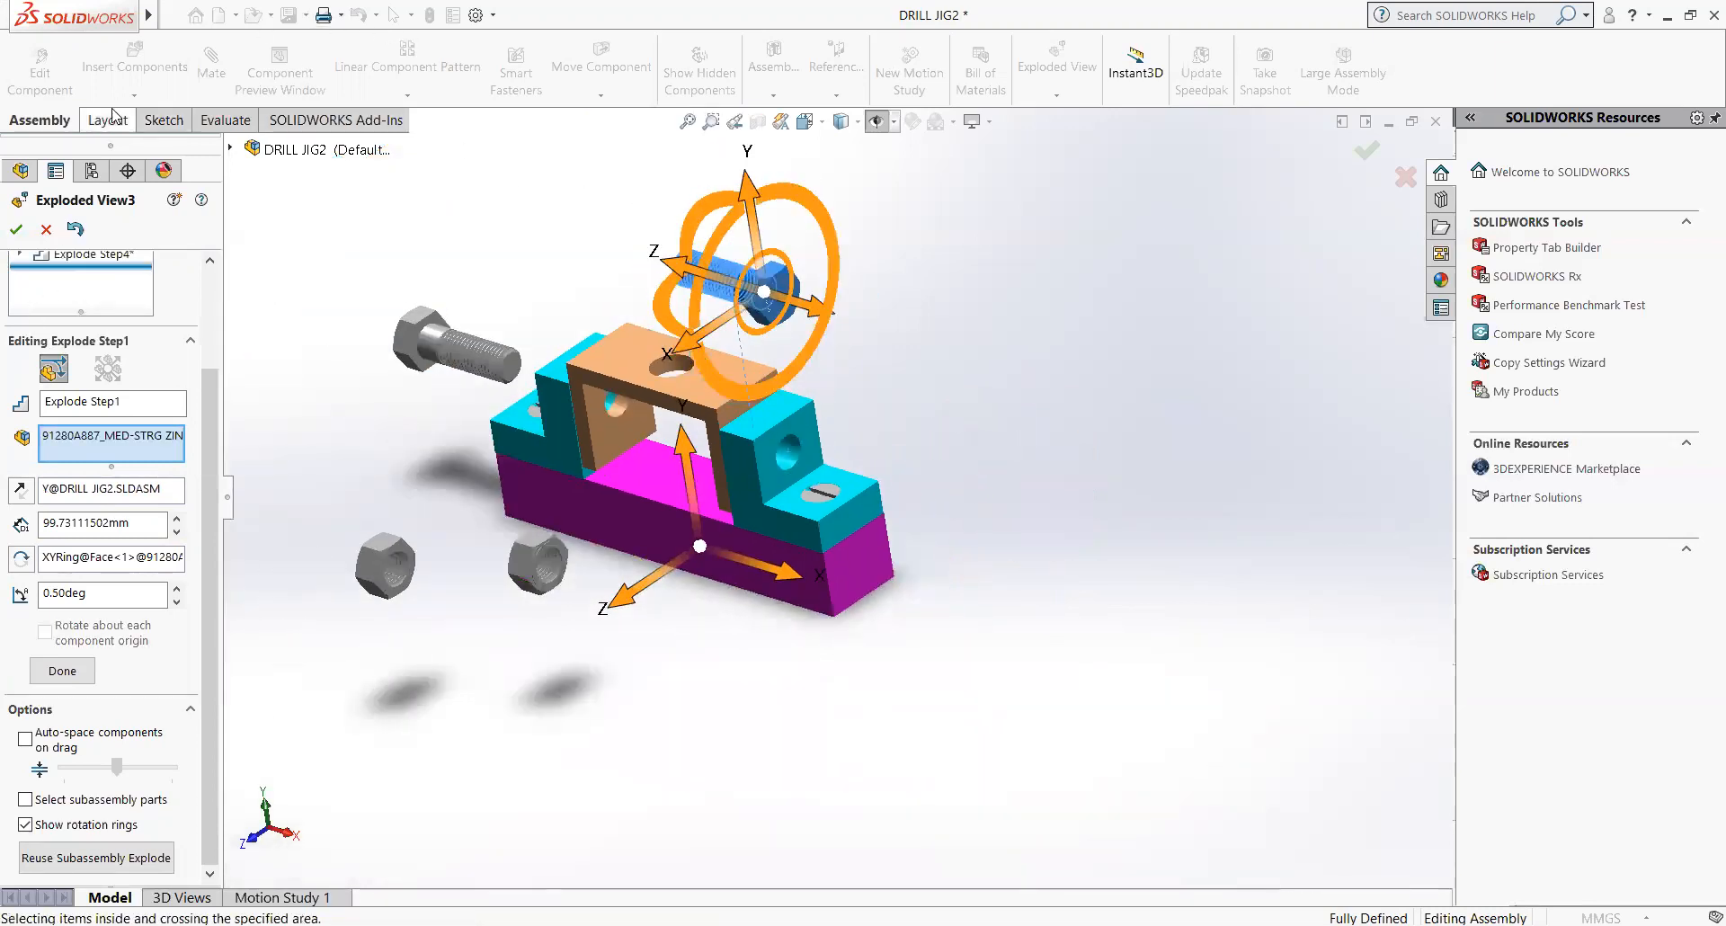
left_click(76, 229)
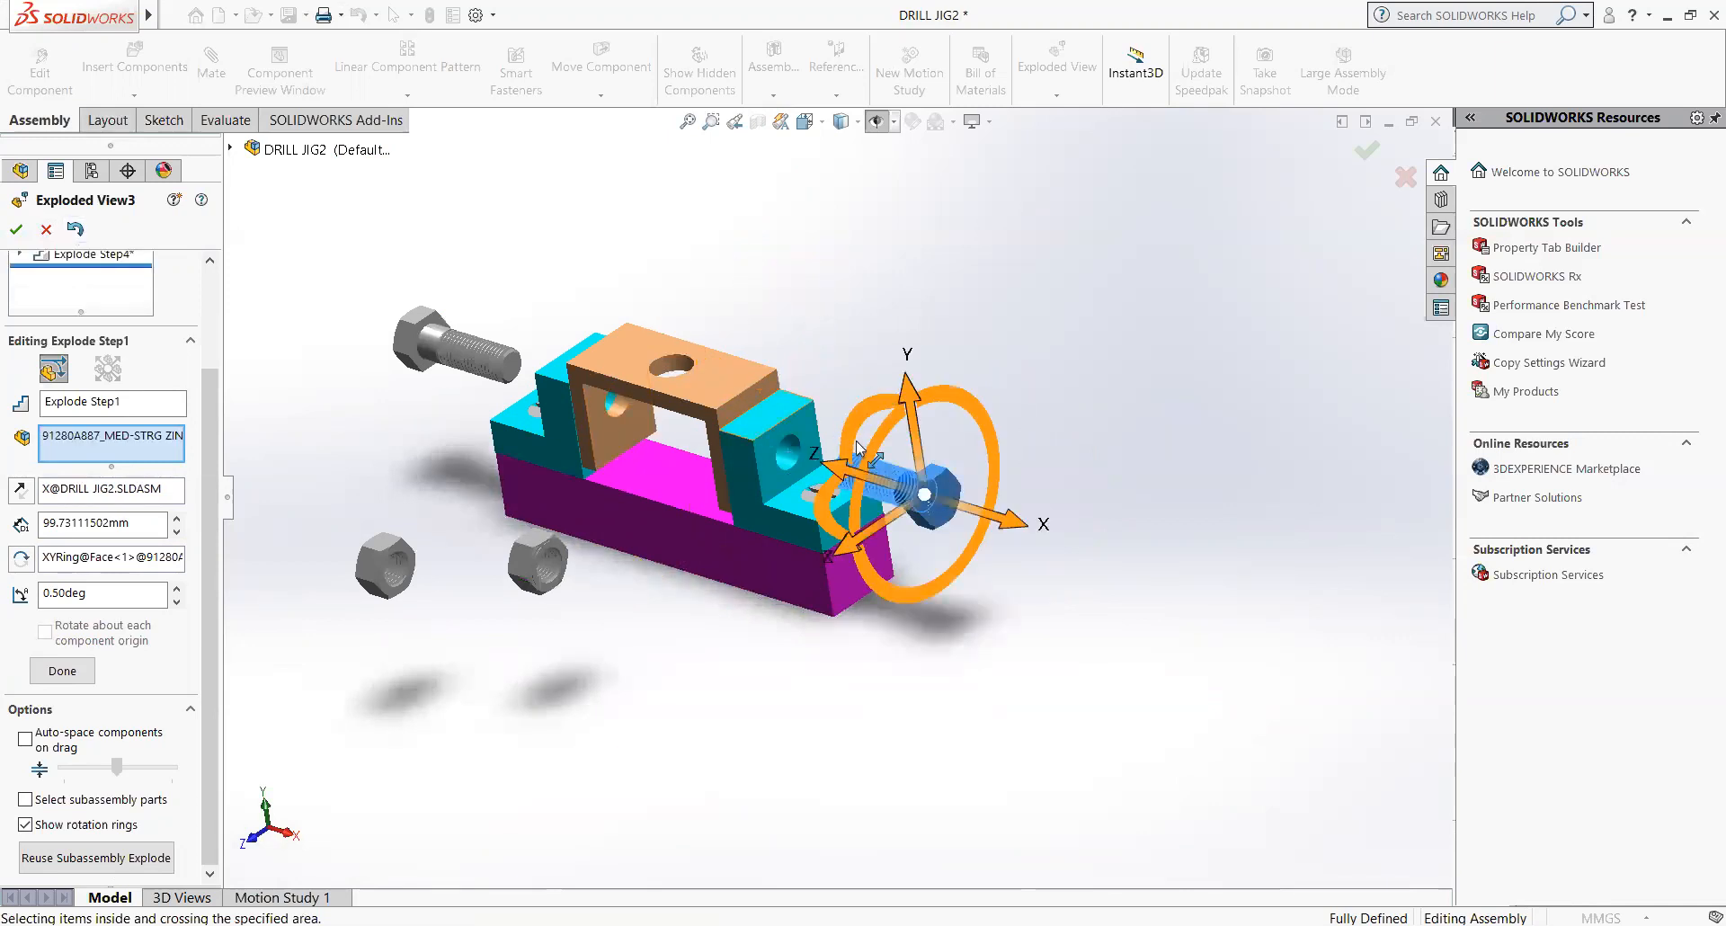
- Reference Explode Step1's Z explode direction and XY rotation ring to an edge of the right-hand cap screw's head
left_click(929, 497)
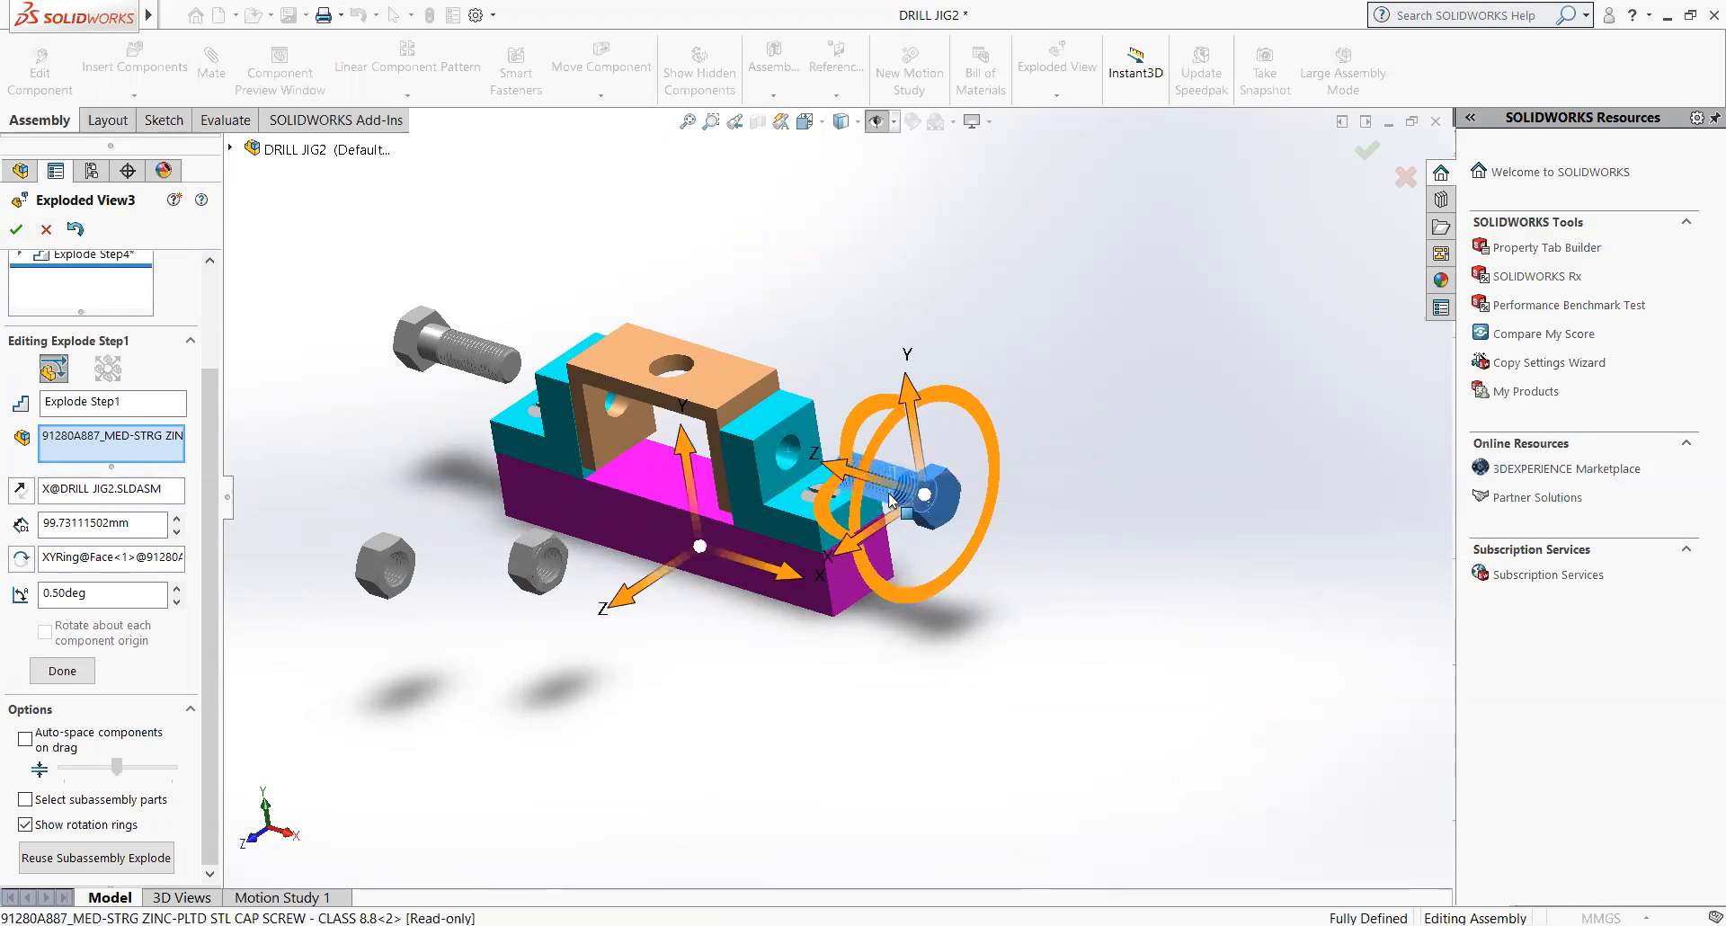
scroll(908, 503, "down", 2)
scroll(925, 516, "down", 4)
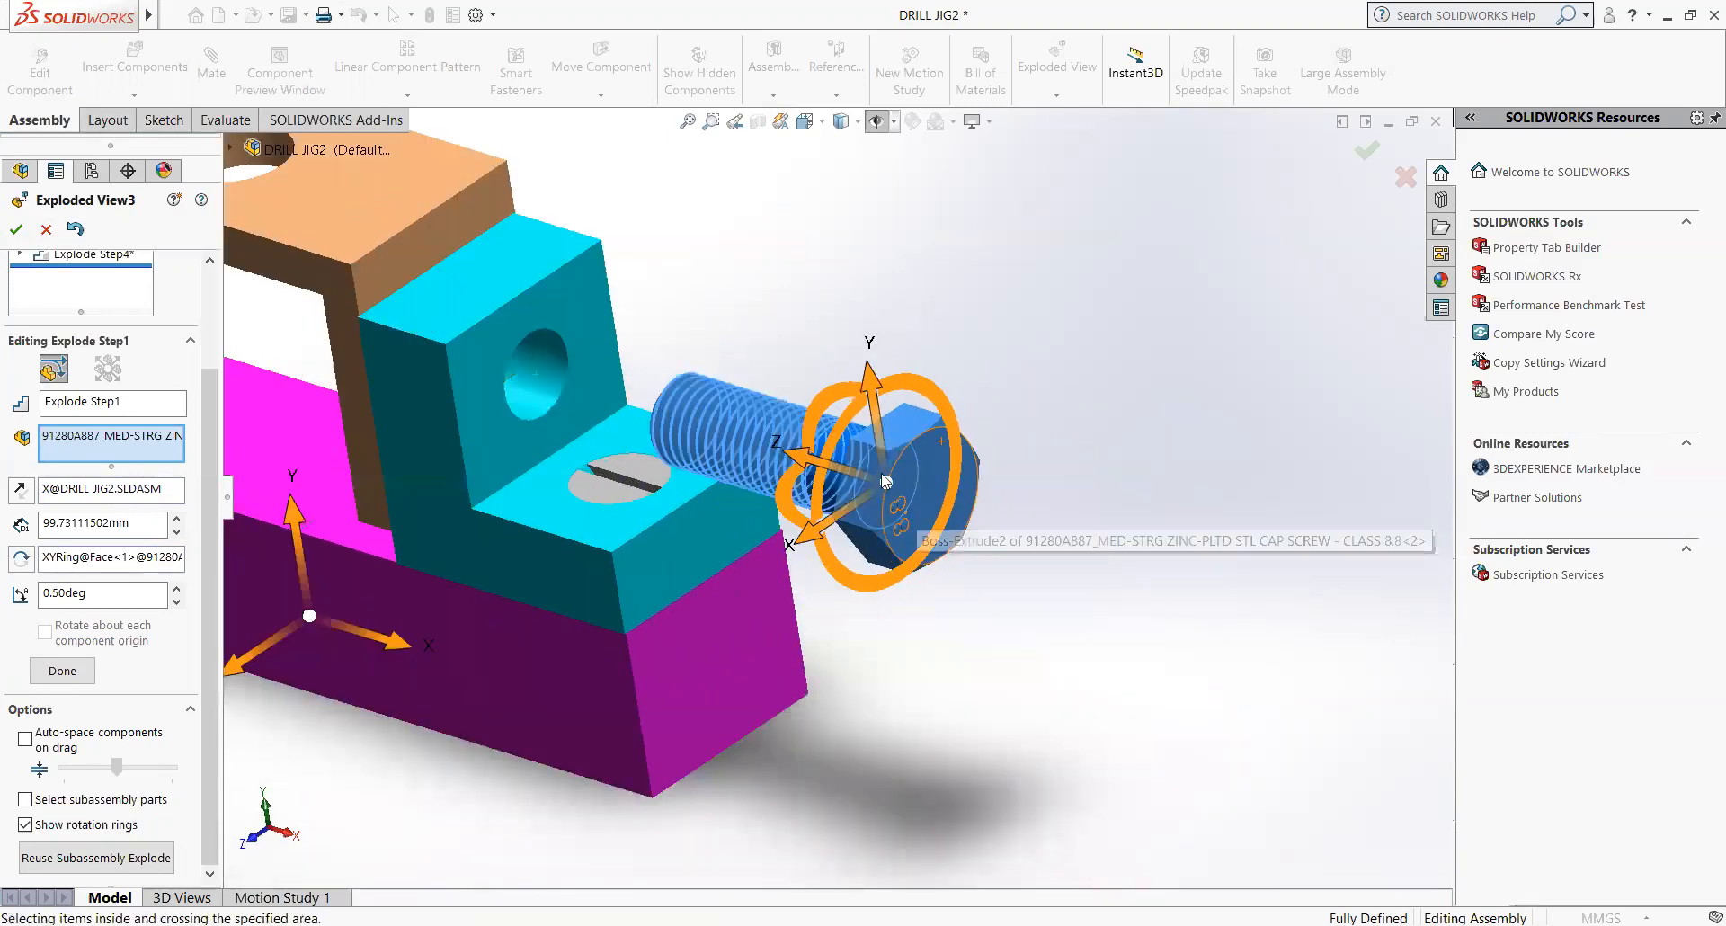
left_click(874, 482)
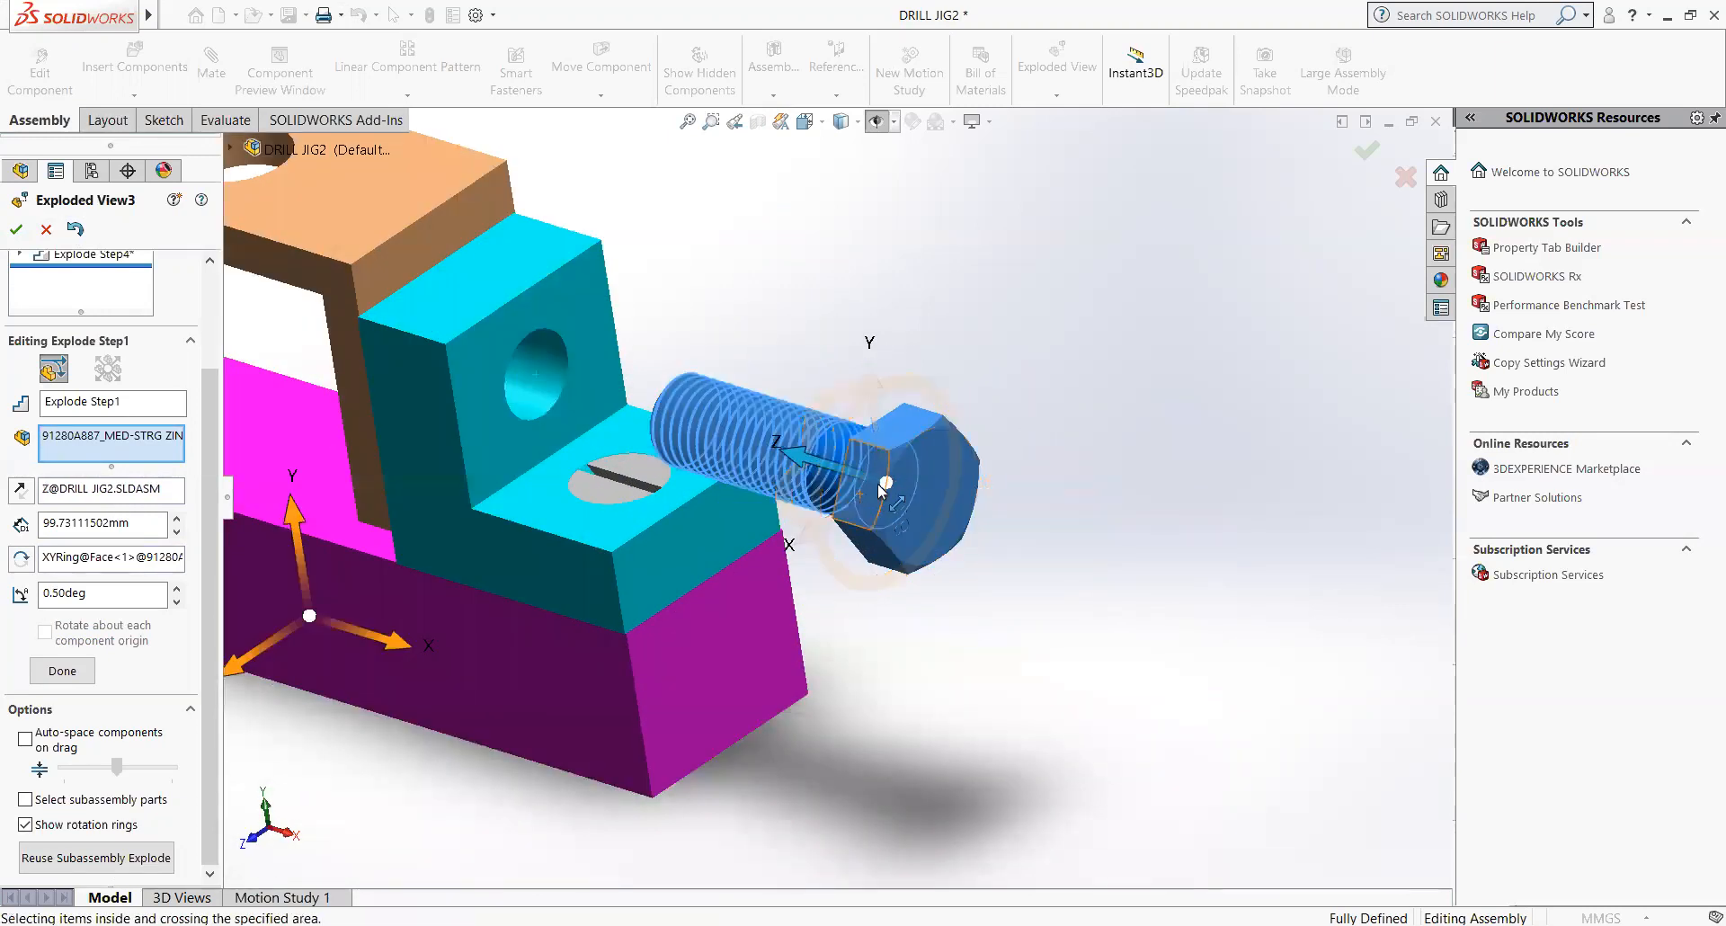
left_click(892, 496)
left_click_drag(893, 496, 888, 485)
scroll(864, 511, "up", 3)
middle_click_drag(869, 510, 961, 495)
left_click(826, 496)
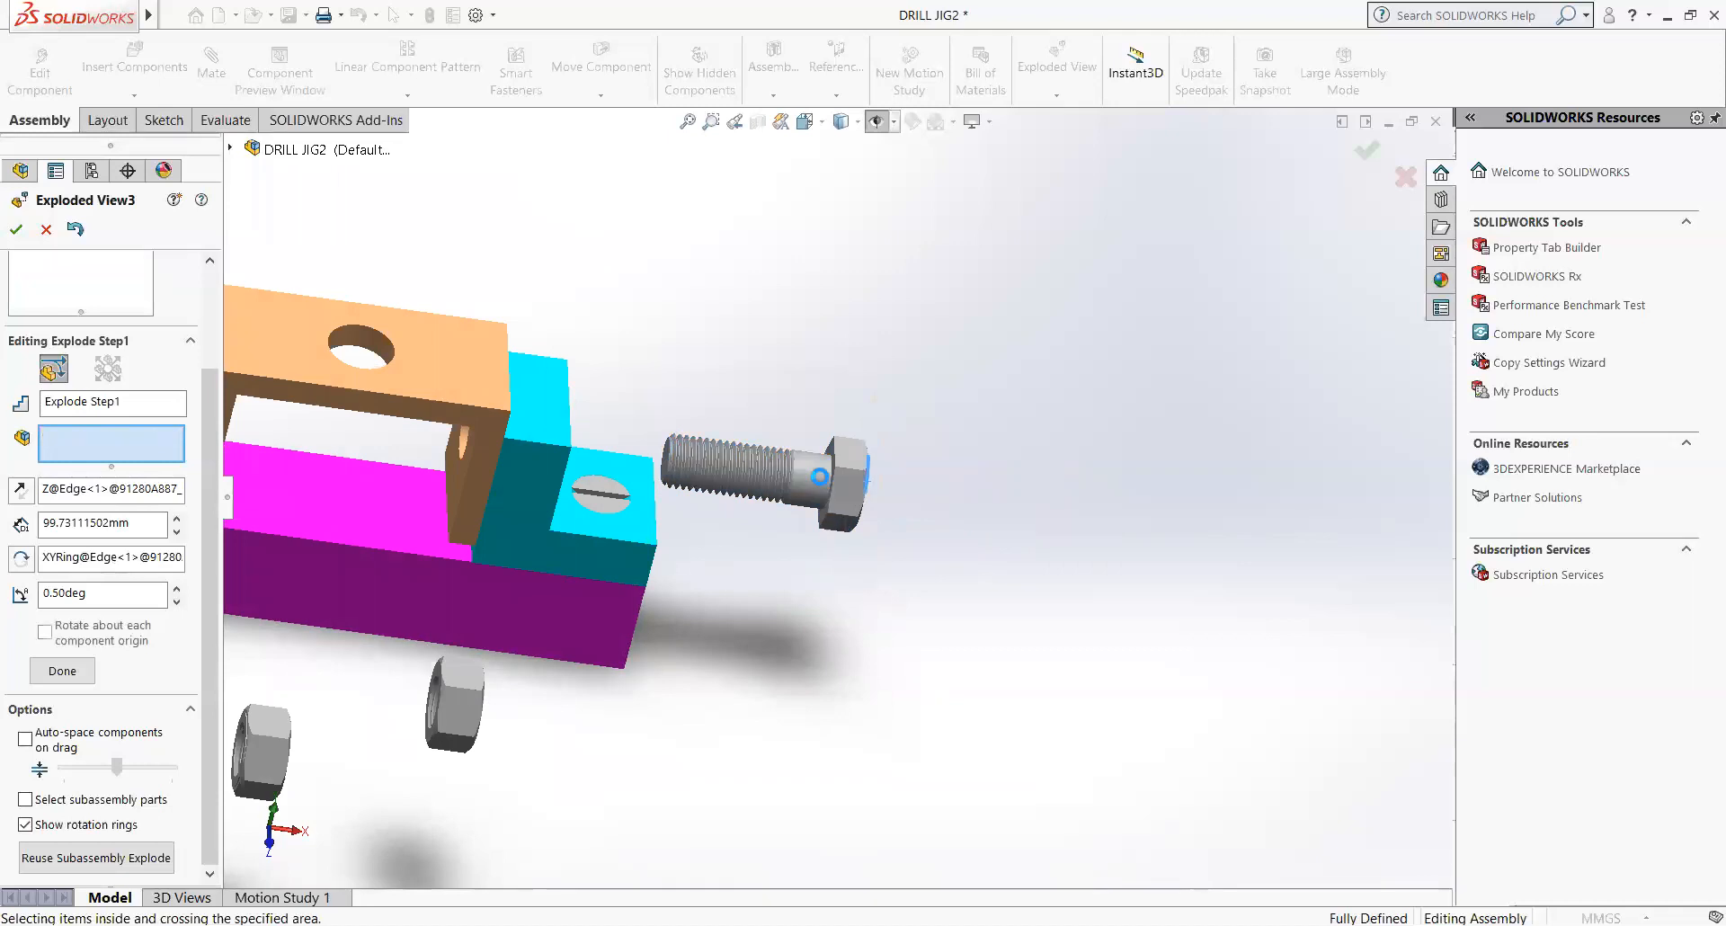
- Reselect the right-hand cap screw as the component of Explode Step1
left_click(826, 506)
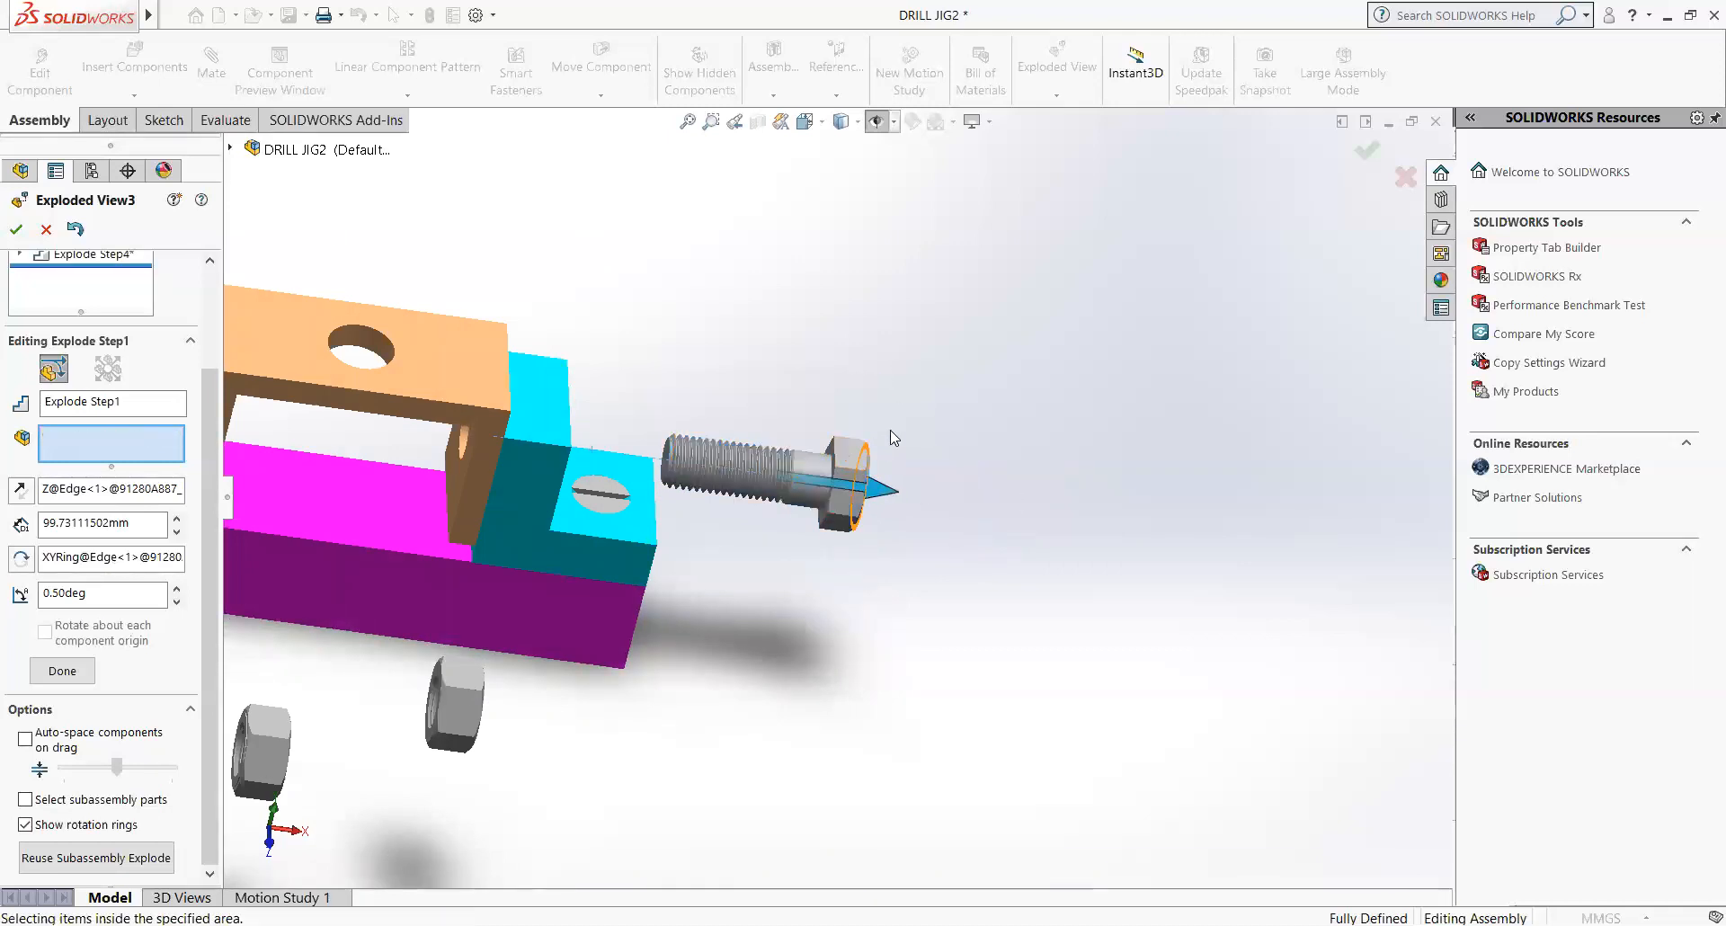
left_click(846, 476)
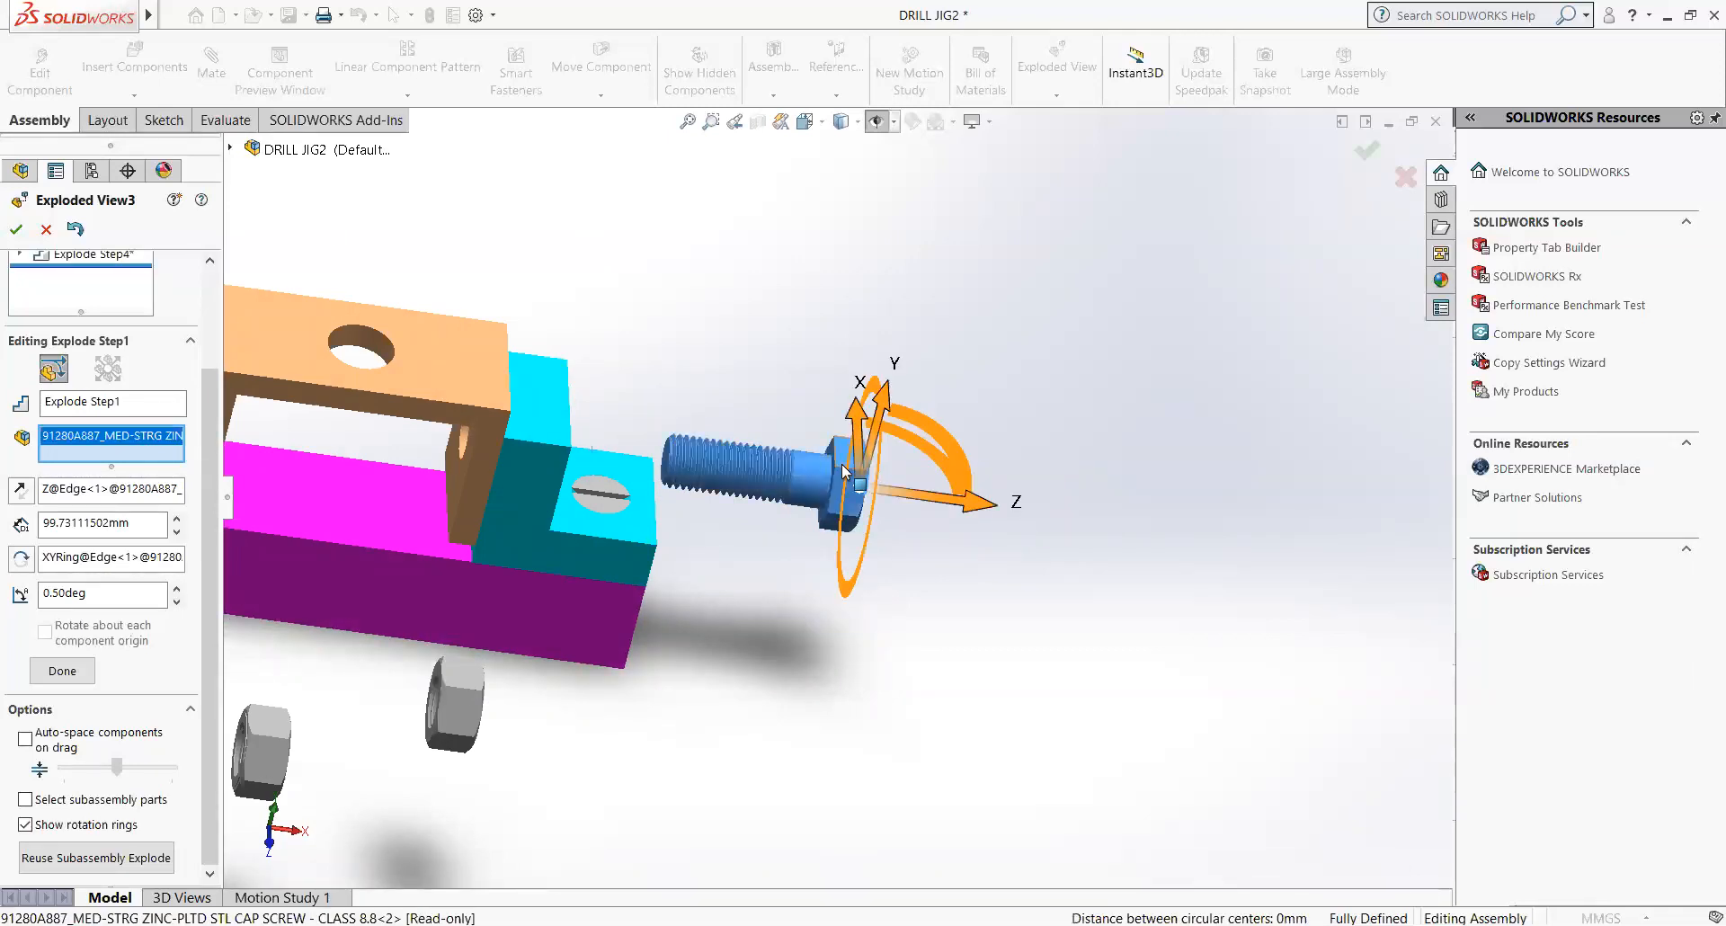
left_click(825, 469)
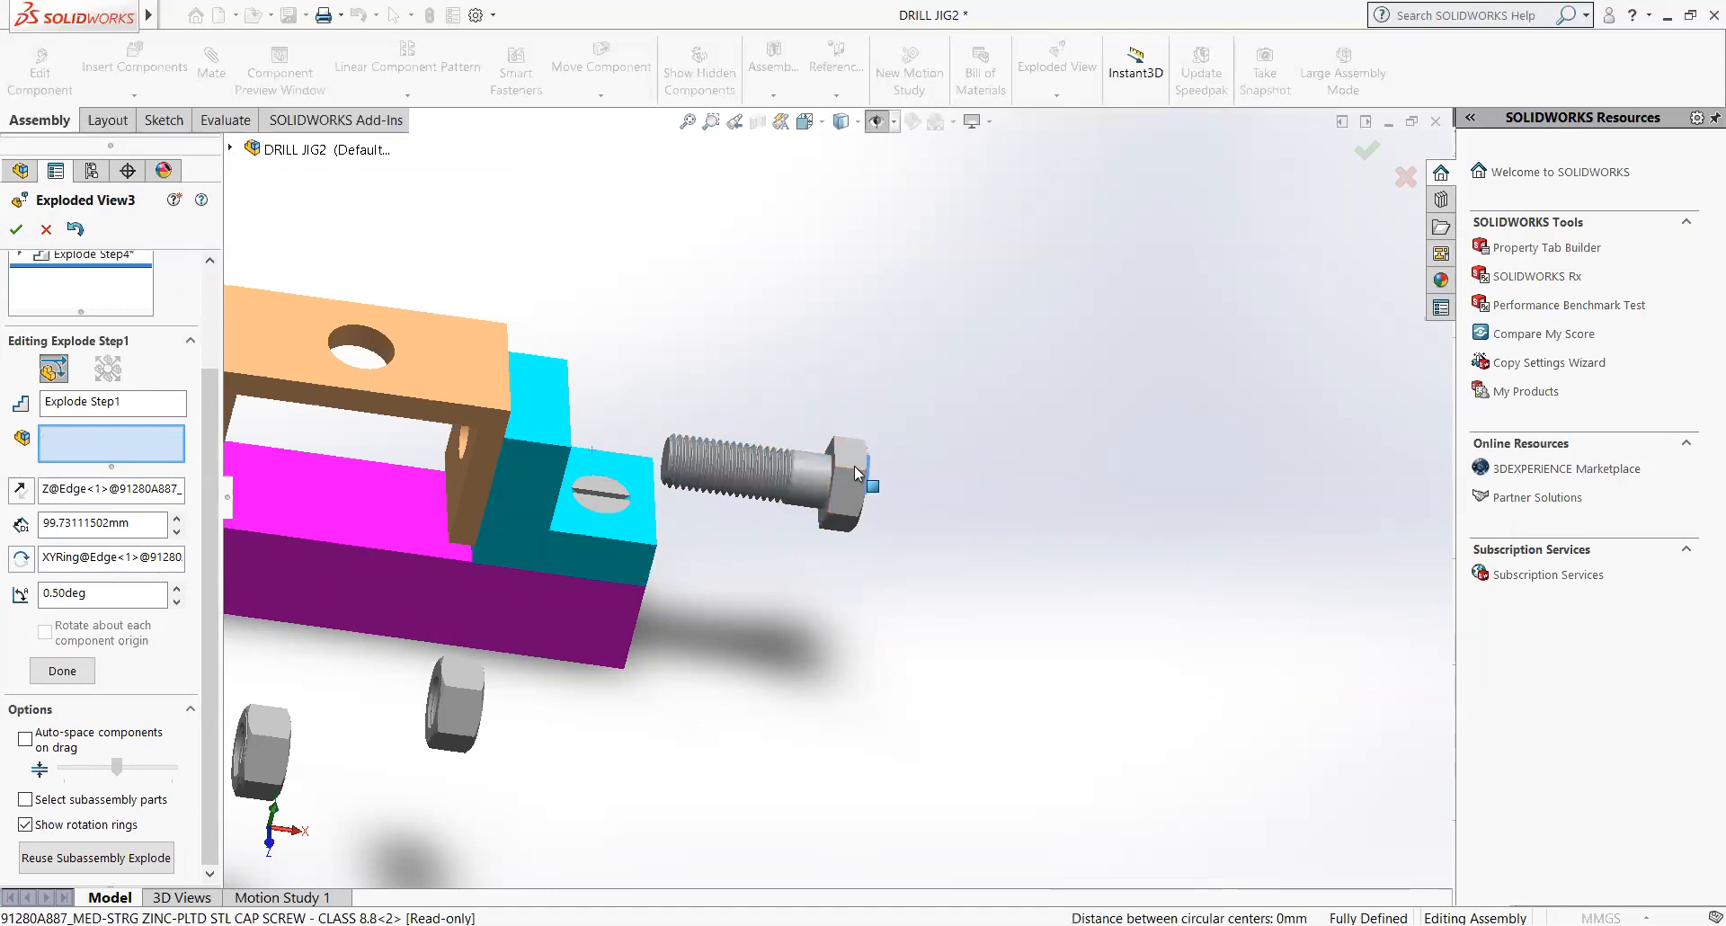
left_click(850, 471)
scroll(851, 465, "up", 3)
scroll(848, 493, "down", 6)
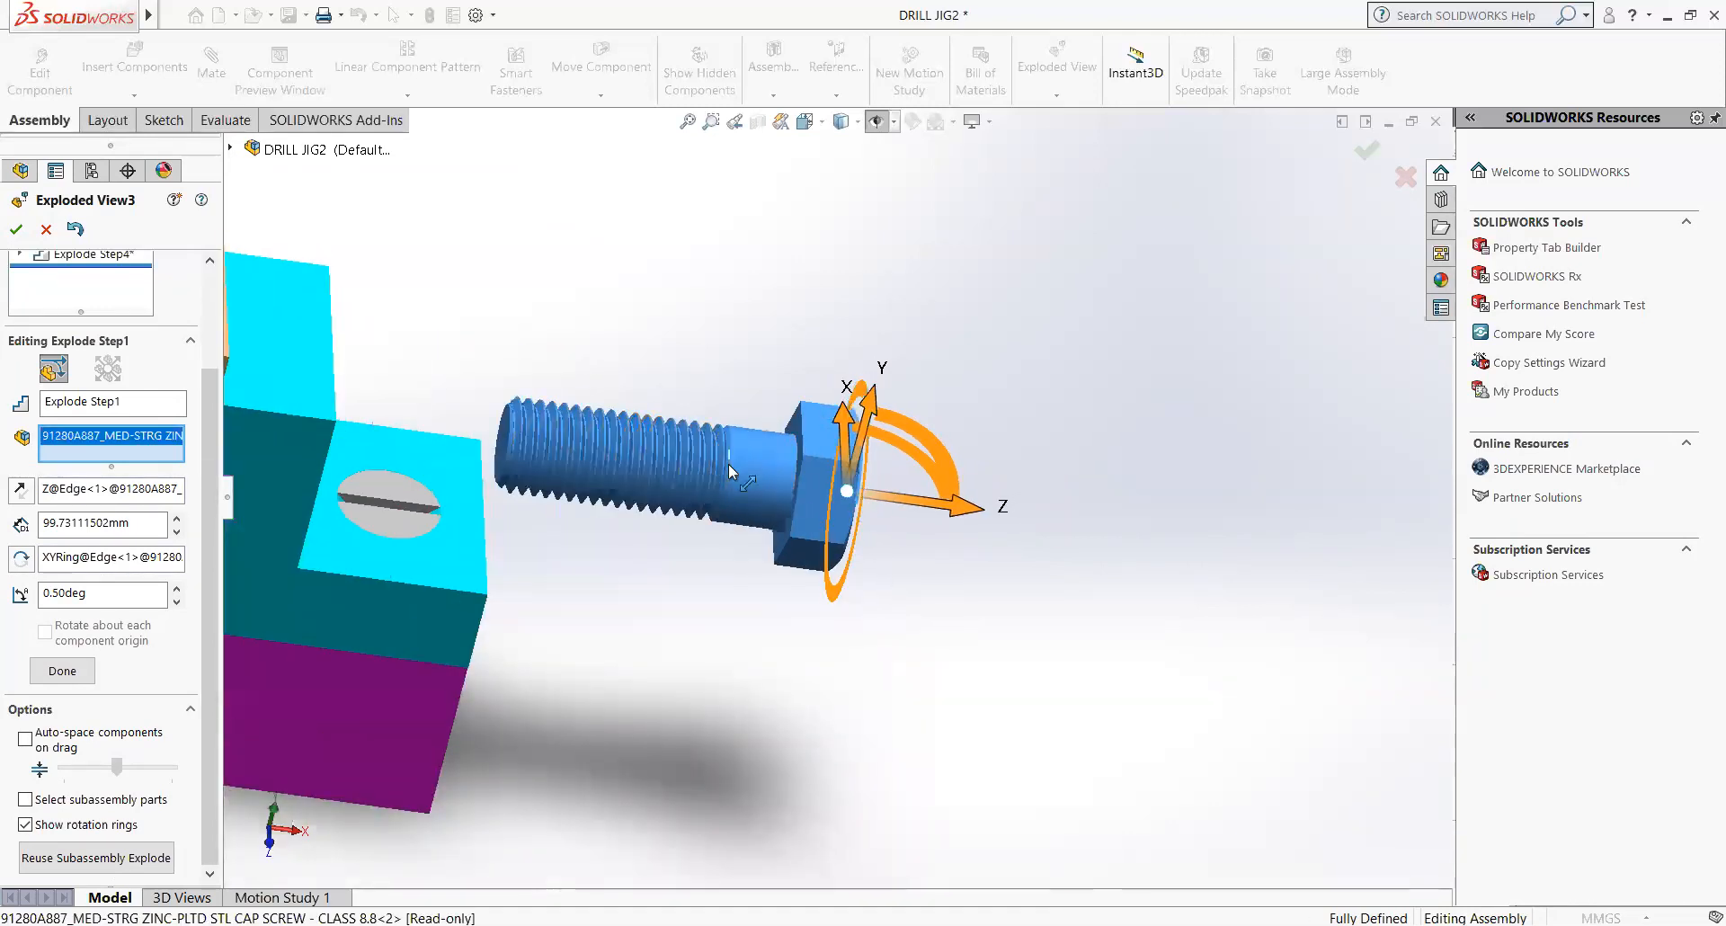
left_click_drag(728, 464, 686, 440)
left_click(687, 441)
left_click(634, 440)
left_click(782, 444)
left_click(777, 444)
scroll(816, 485, "up", 2)
- Switch Explode Step1's direction to the Y axis of the screw head's edge and deselect the cap screw
middle_click_drag(894, 616, 736, 529)
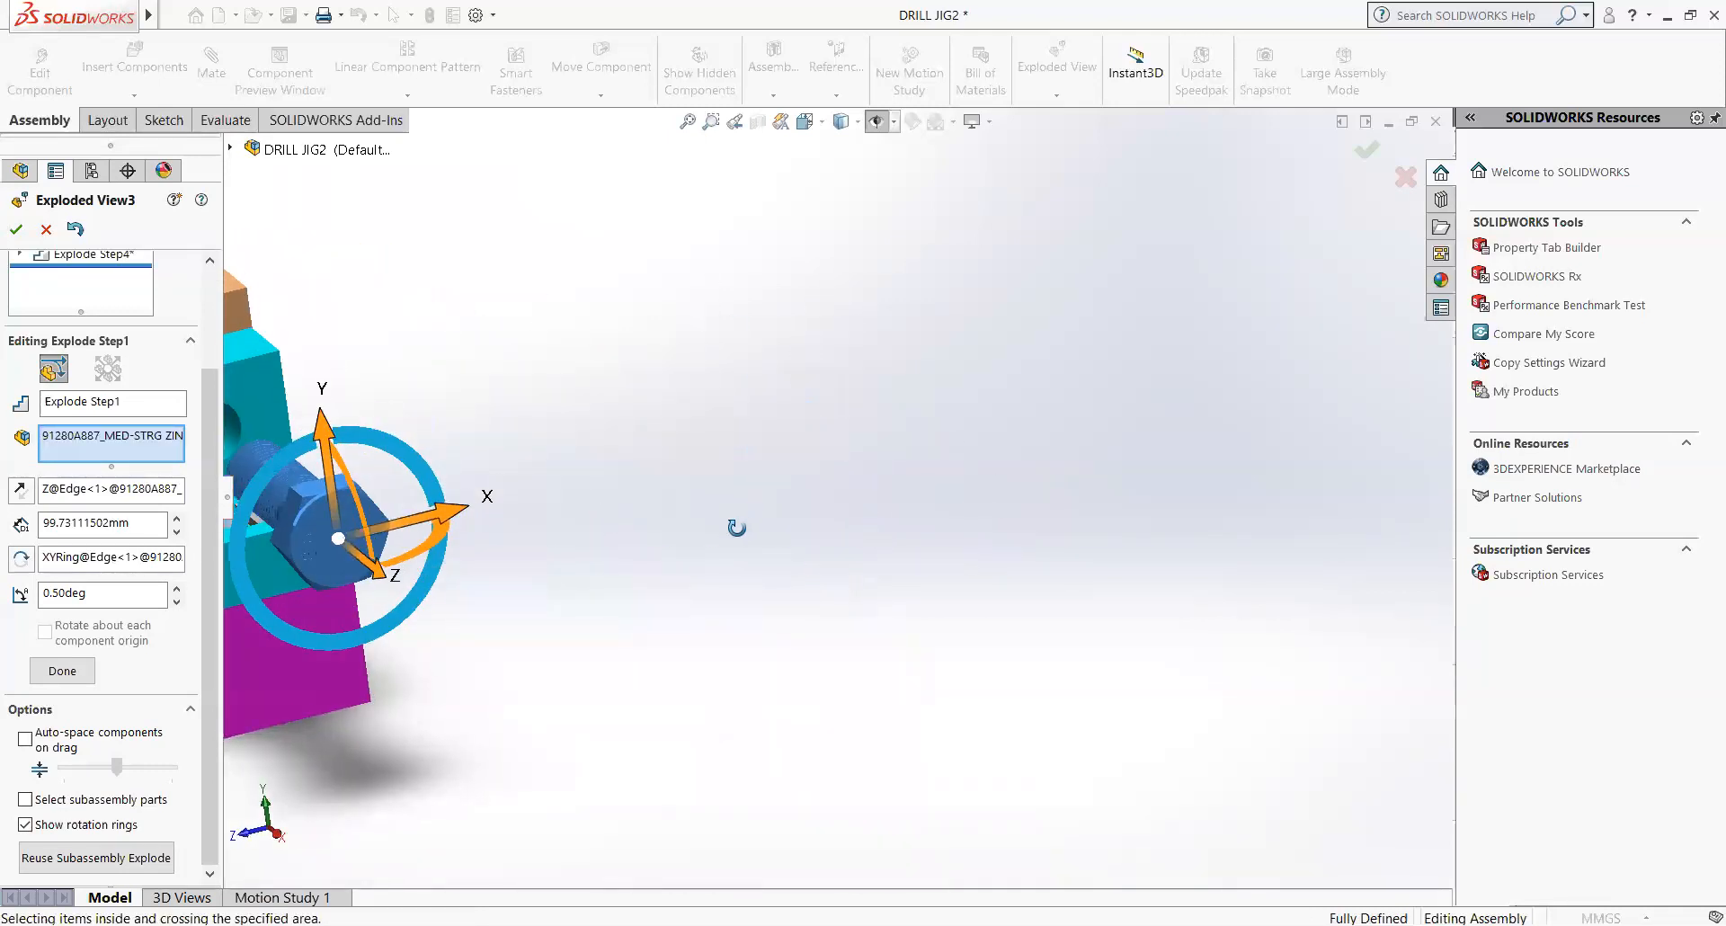
scroll(386, 492, "up", 1)
scroll(404, 458, "down", 1)
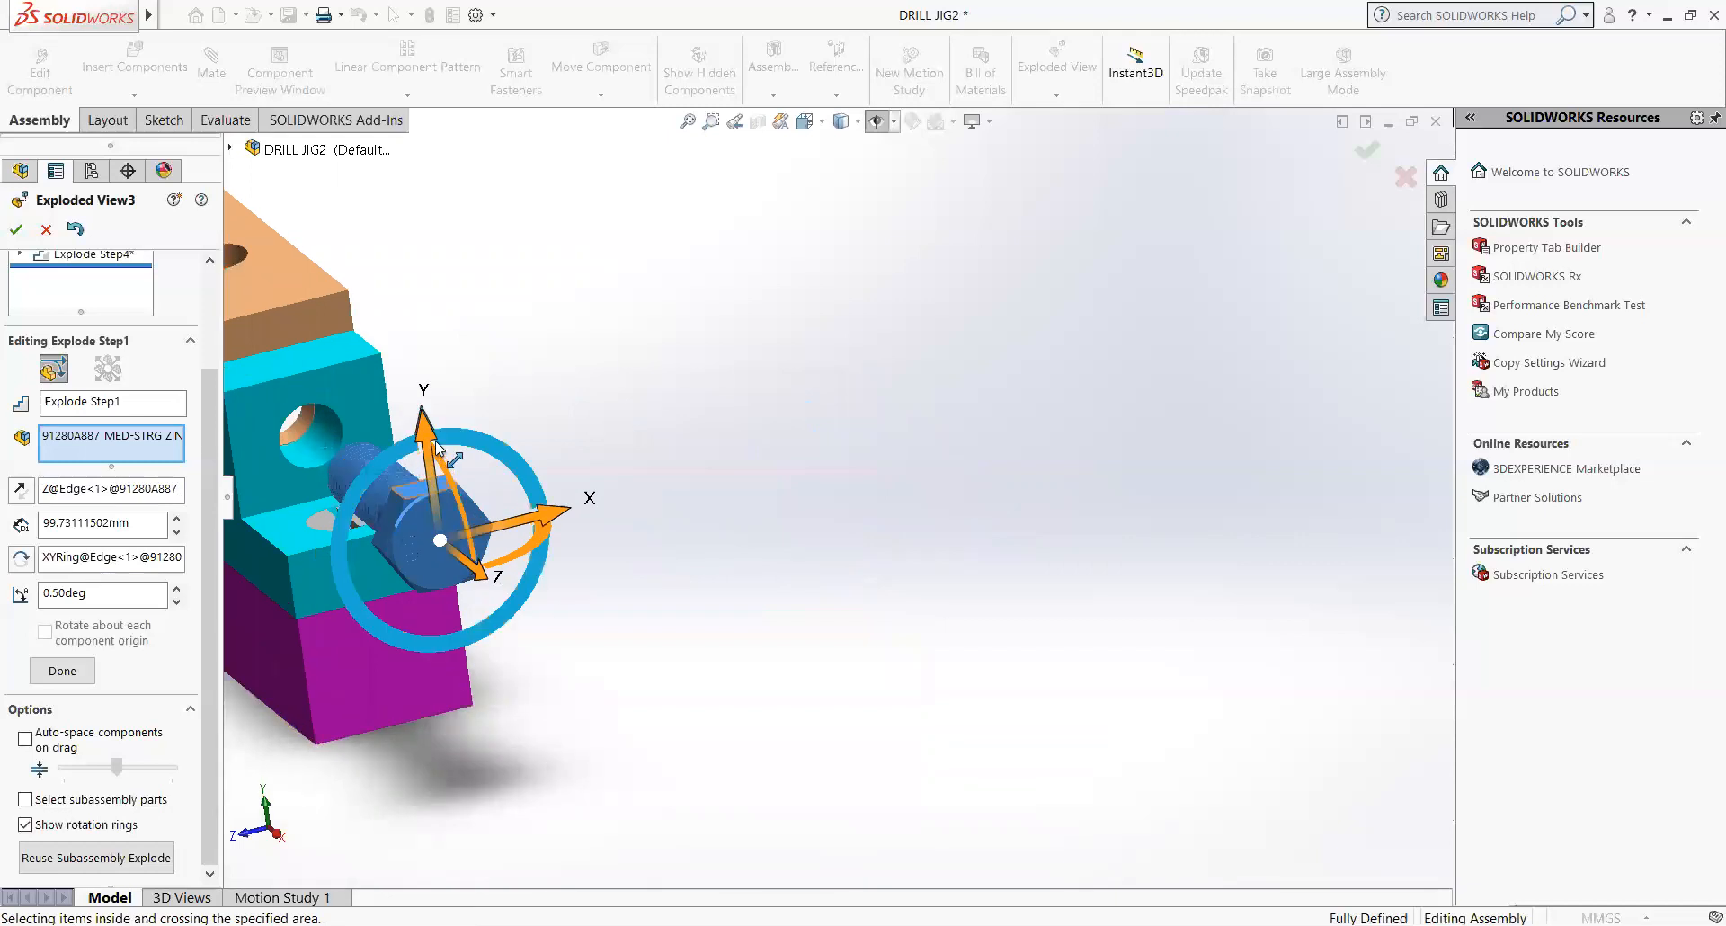
left_click(428, 444)
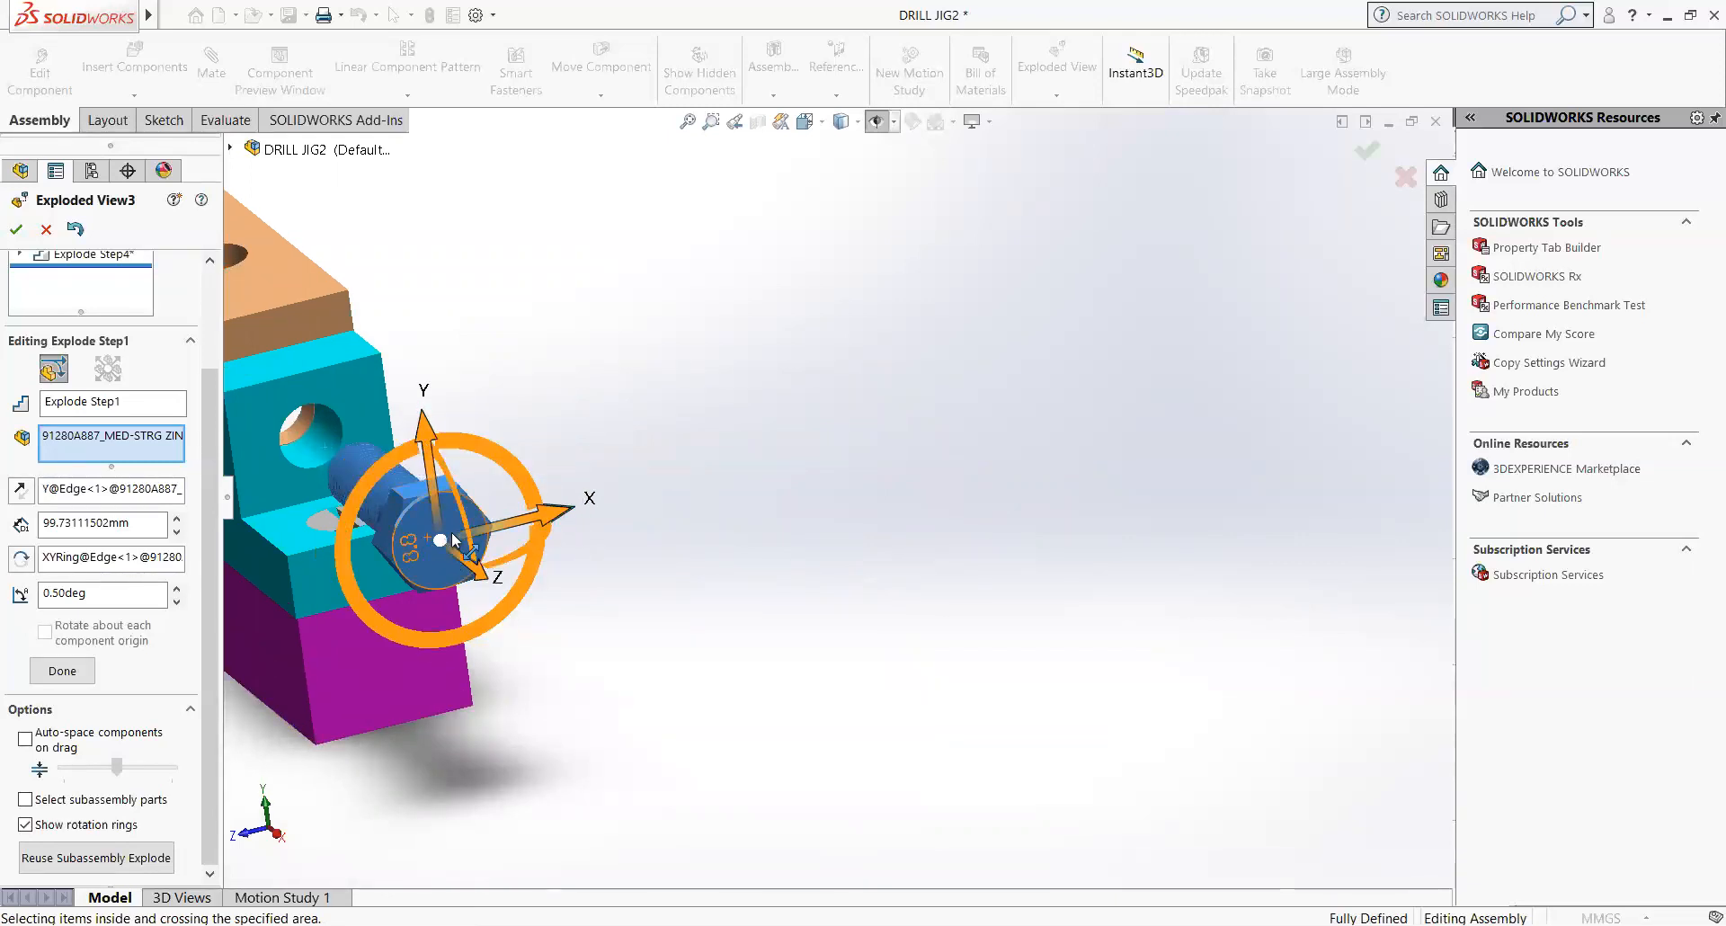
left_click(441, 542)
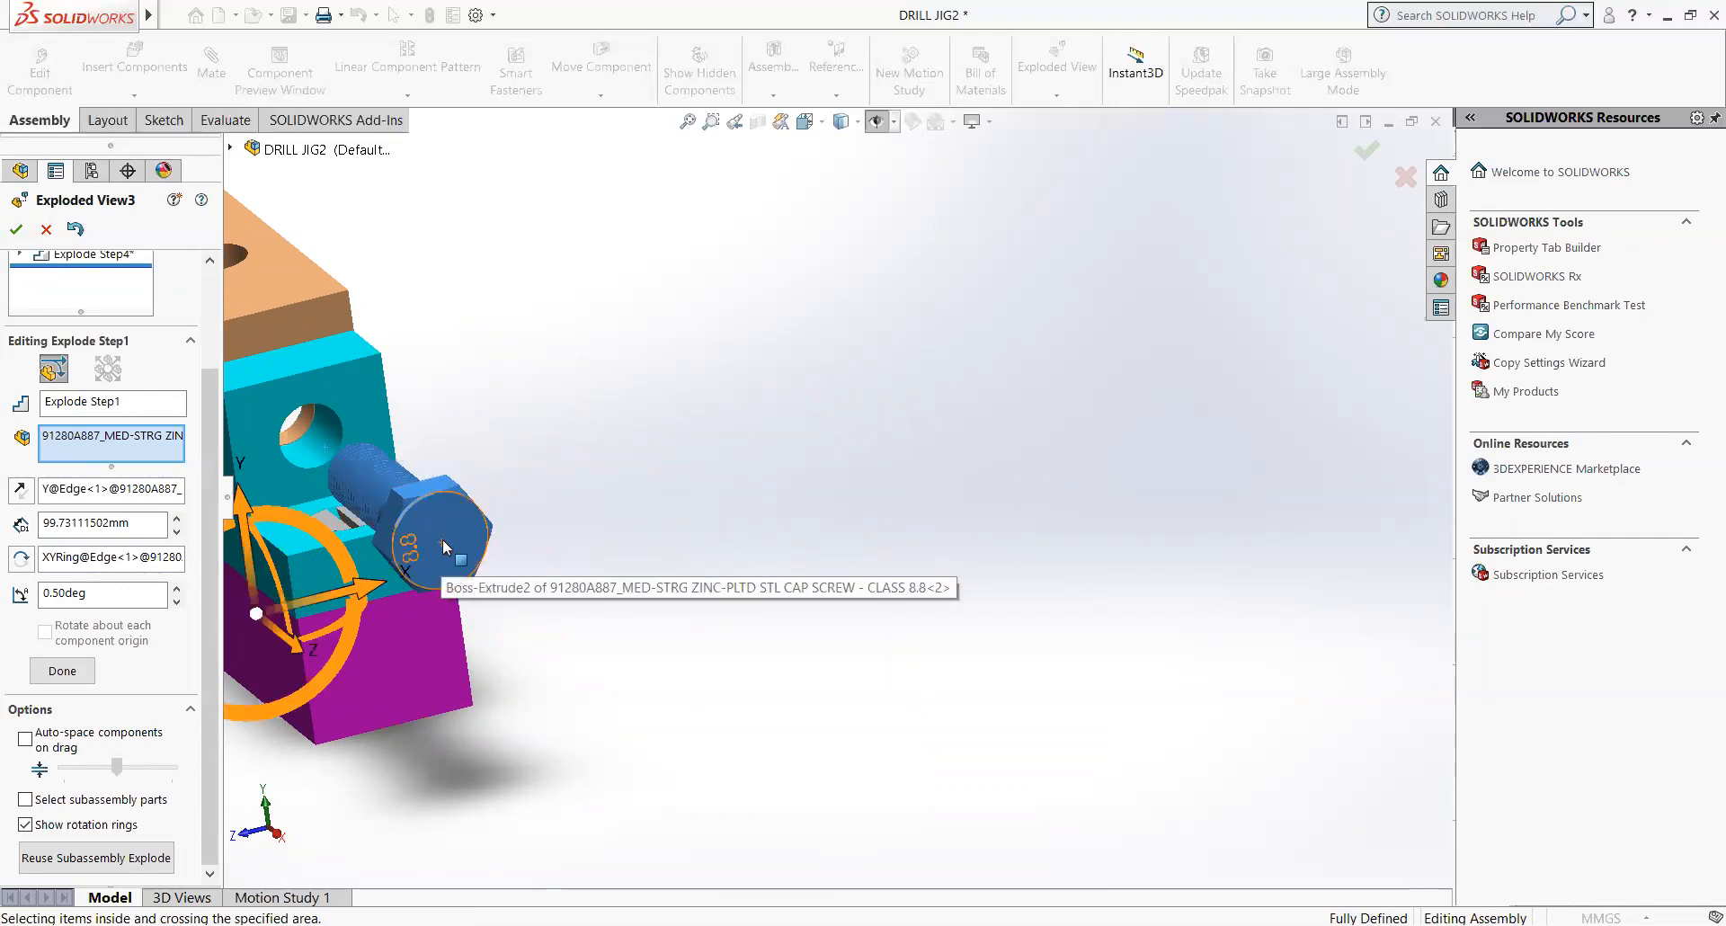
left_click(442, 537)
scroll(454, 539, "up", 1)
scroll(454, 539, "up", 3)
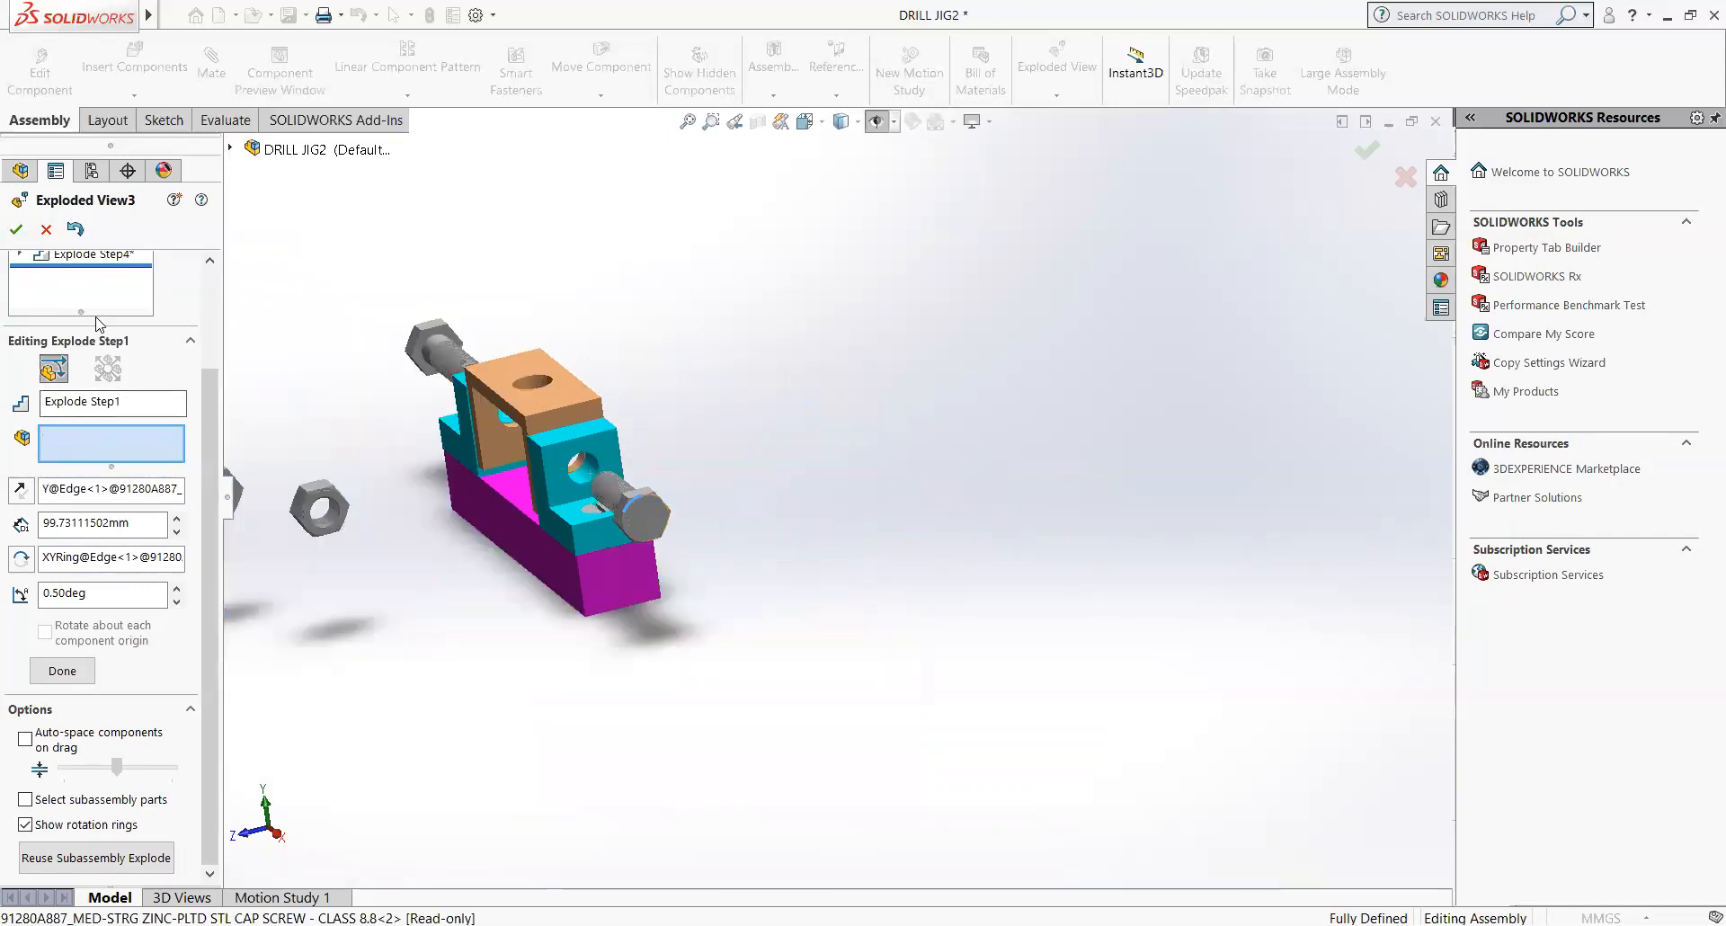
scroll(54, 297, "up", 3)
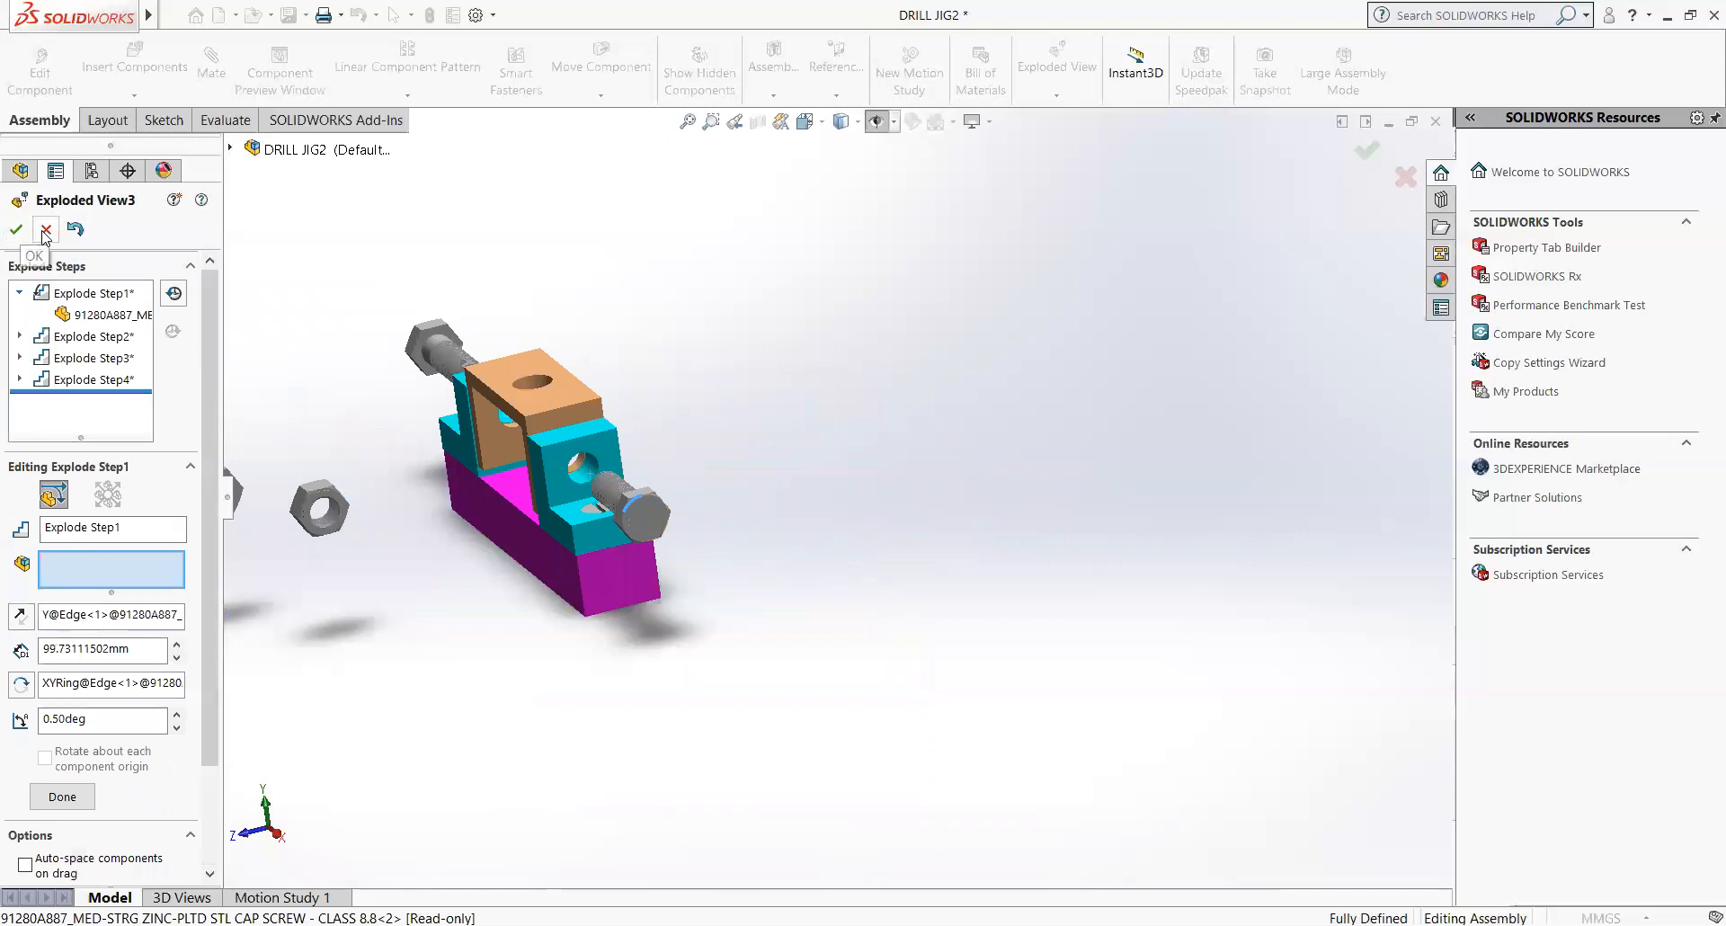
- Discard the pending changes to Exploded View3
left_click(45, 230)
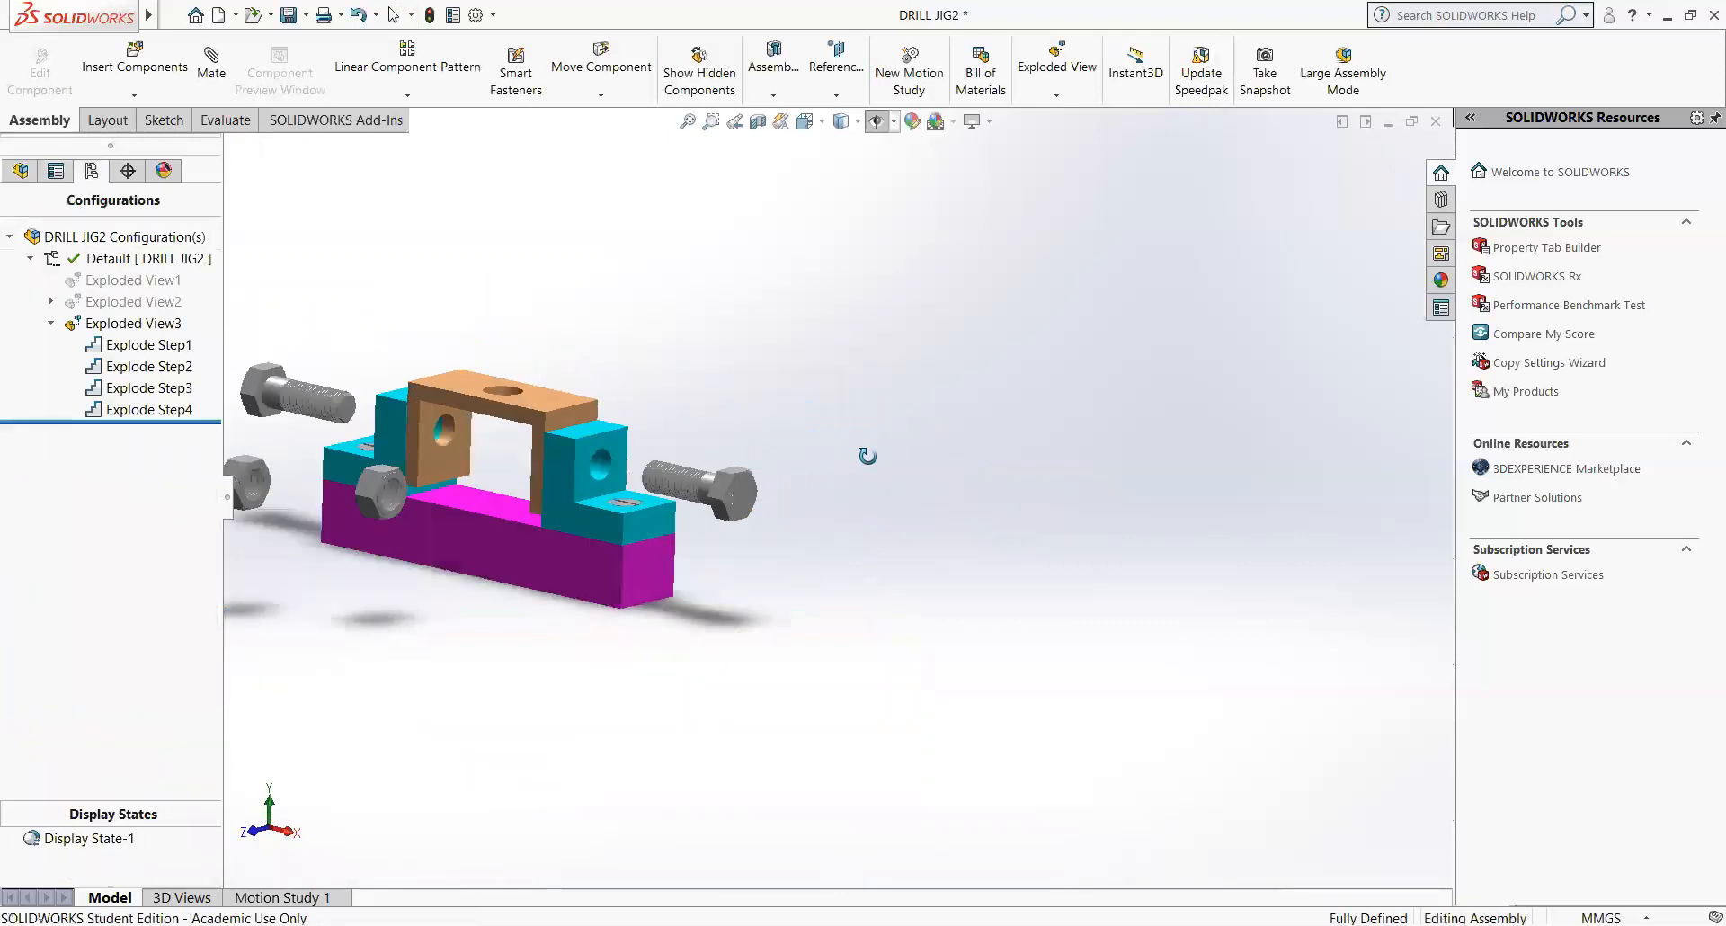
scroll(641, 436, "down", 5)
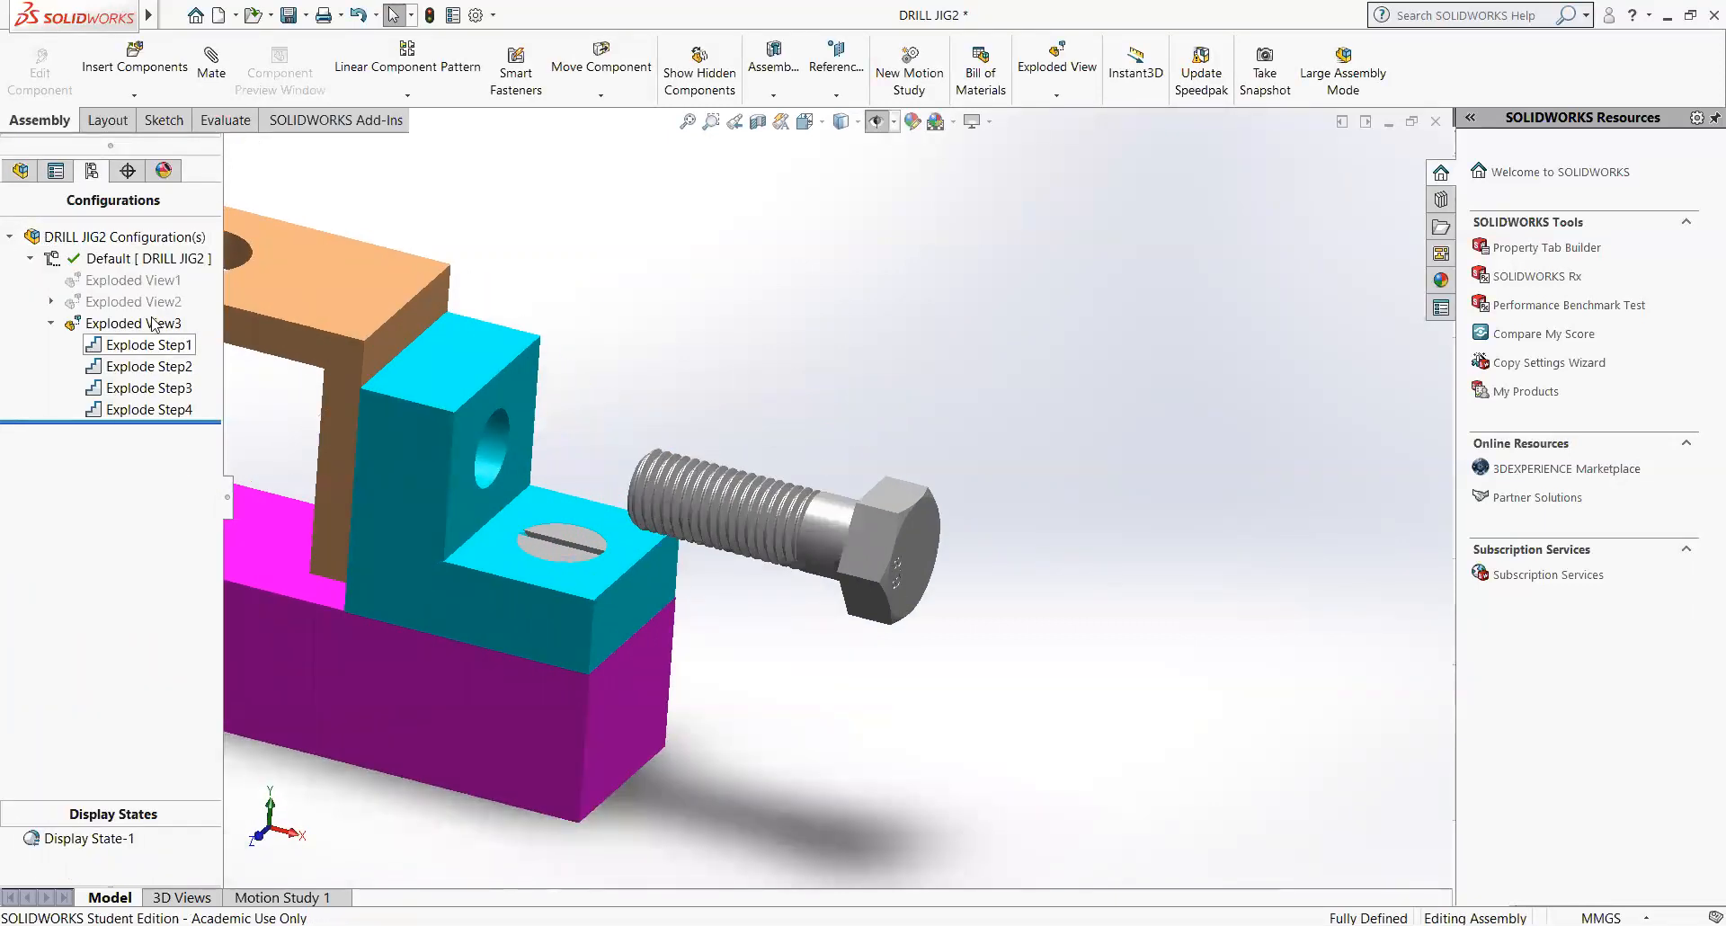
- Set the rotation angle of Explode Step1 to 450 degrees, keeping its X direction, and accept the exploded view edit
left_click(144, 345)
right_click(133, 346)
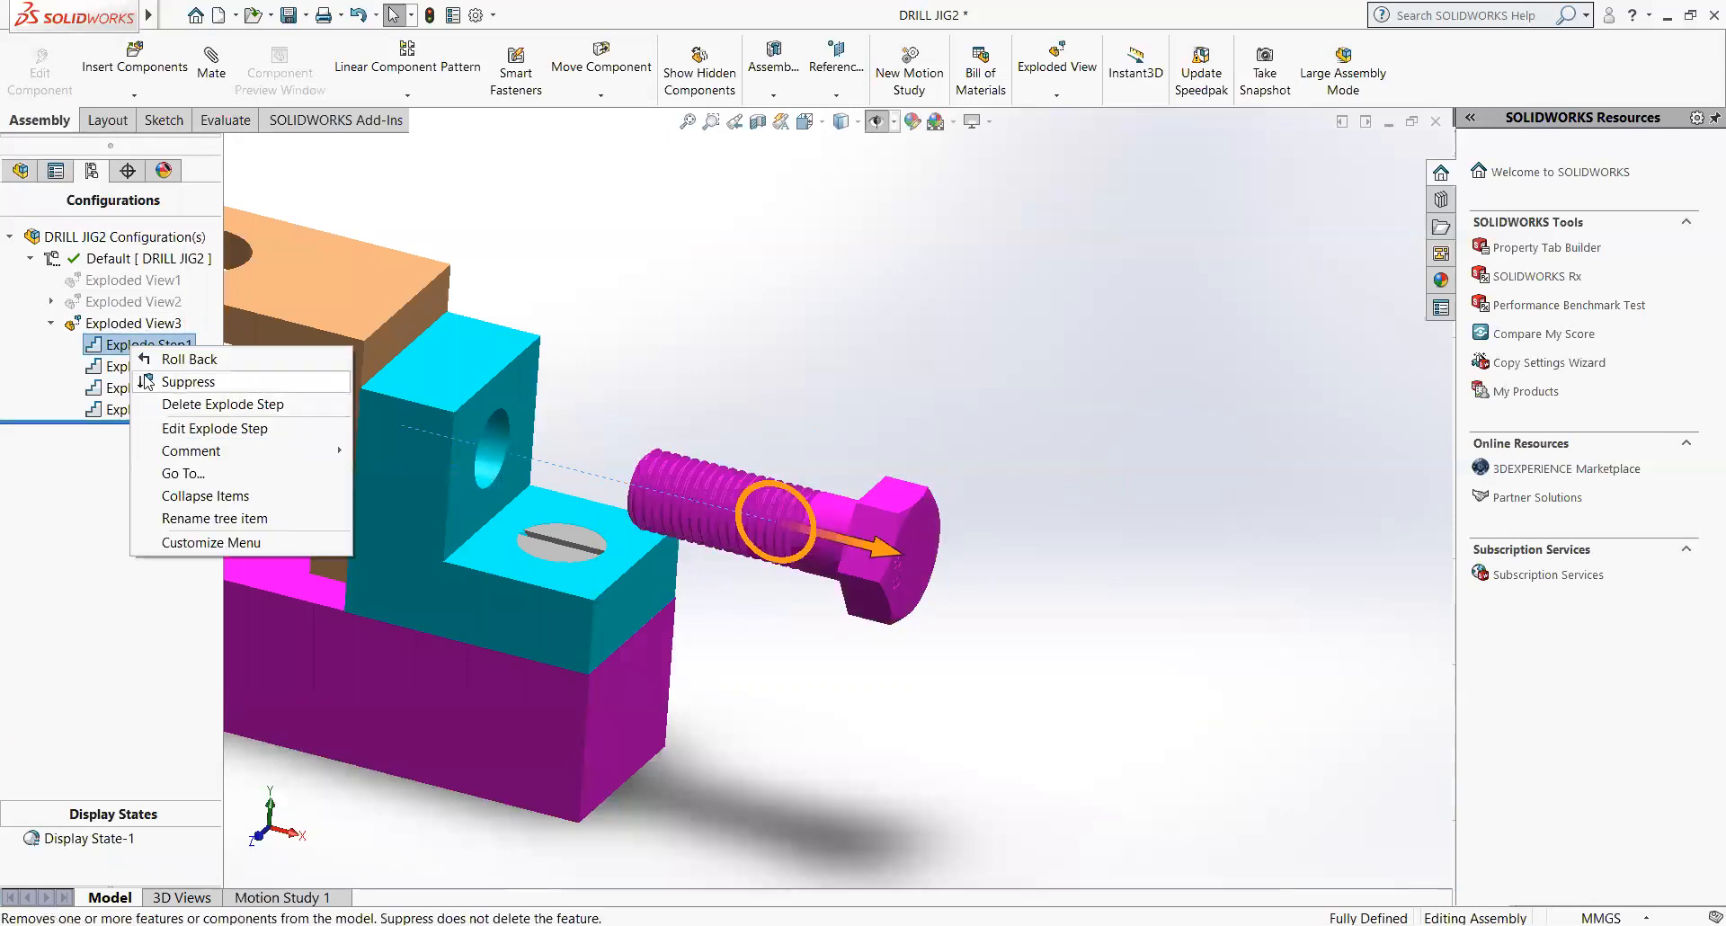
left_click(201, 429)
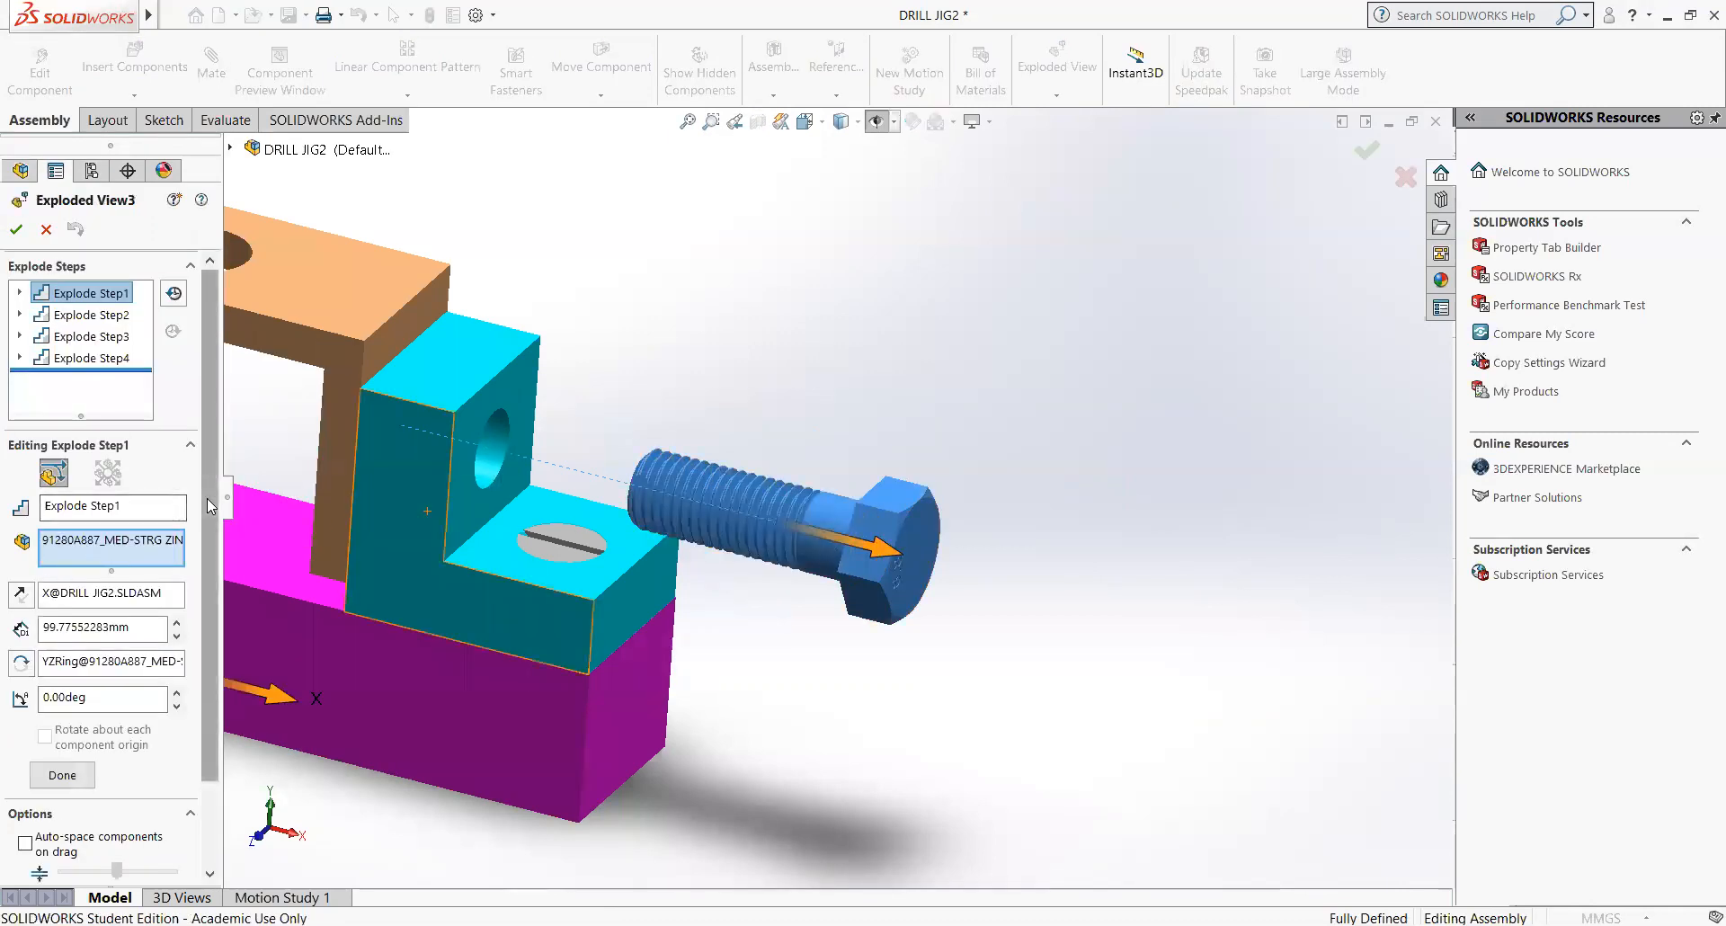
left_click_drag(207, 498, 207, 583)
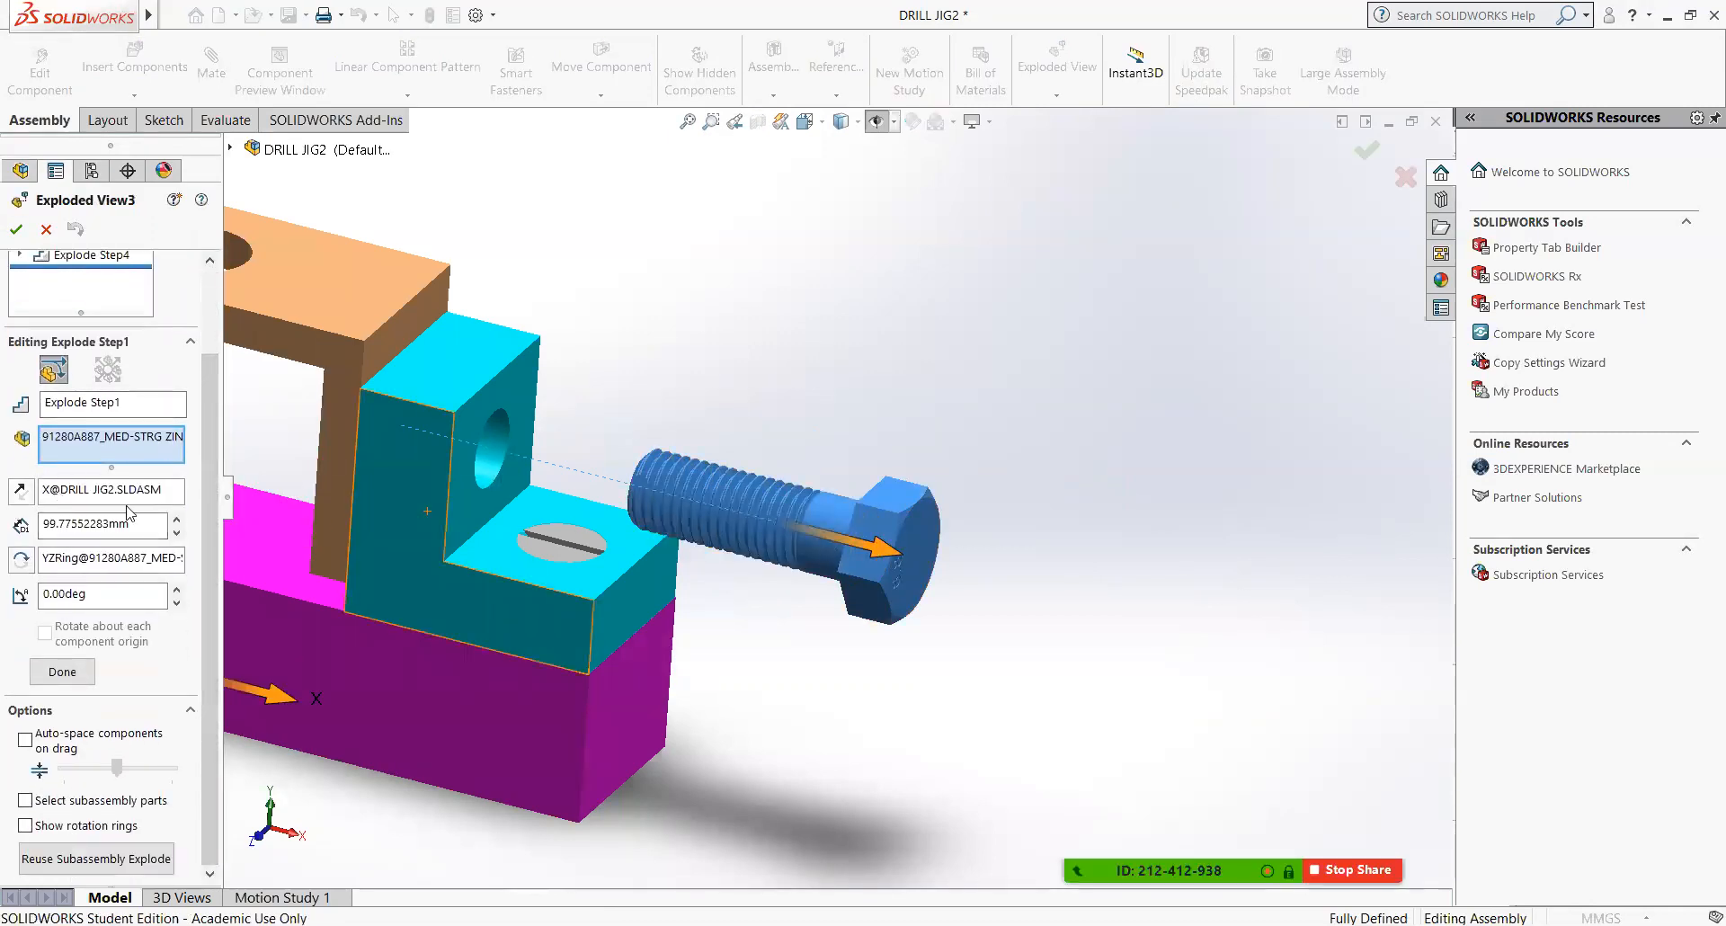
left_click(16, 491)
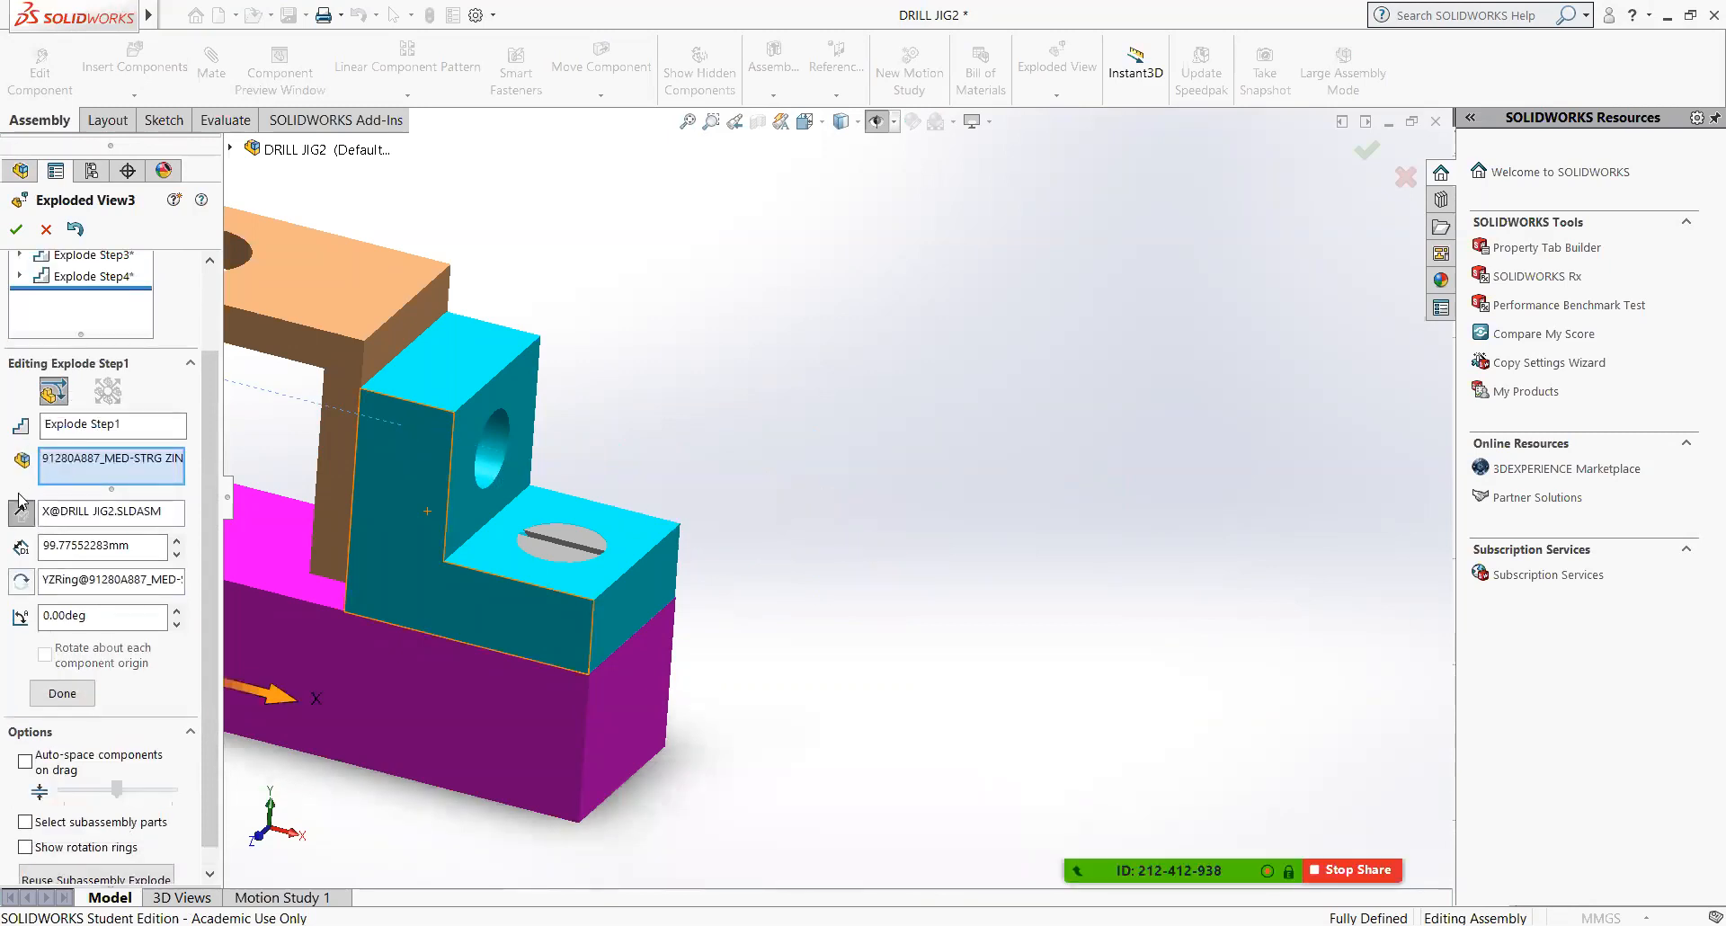
left_click(22, 514)
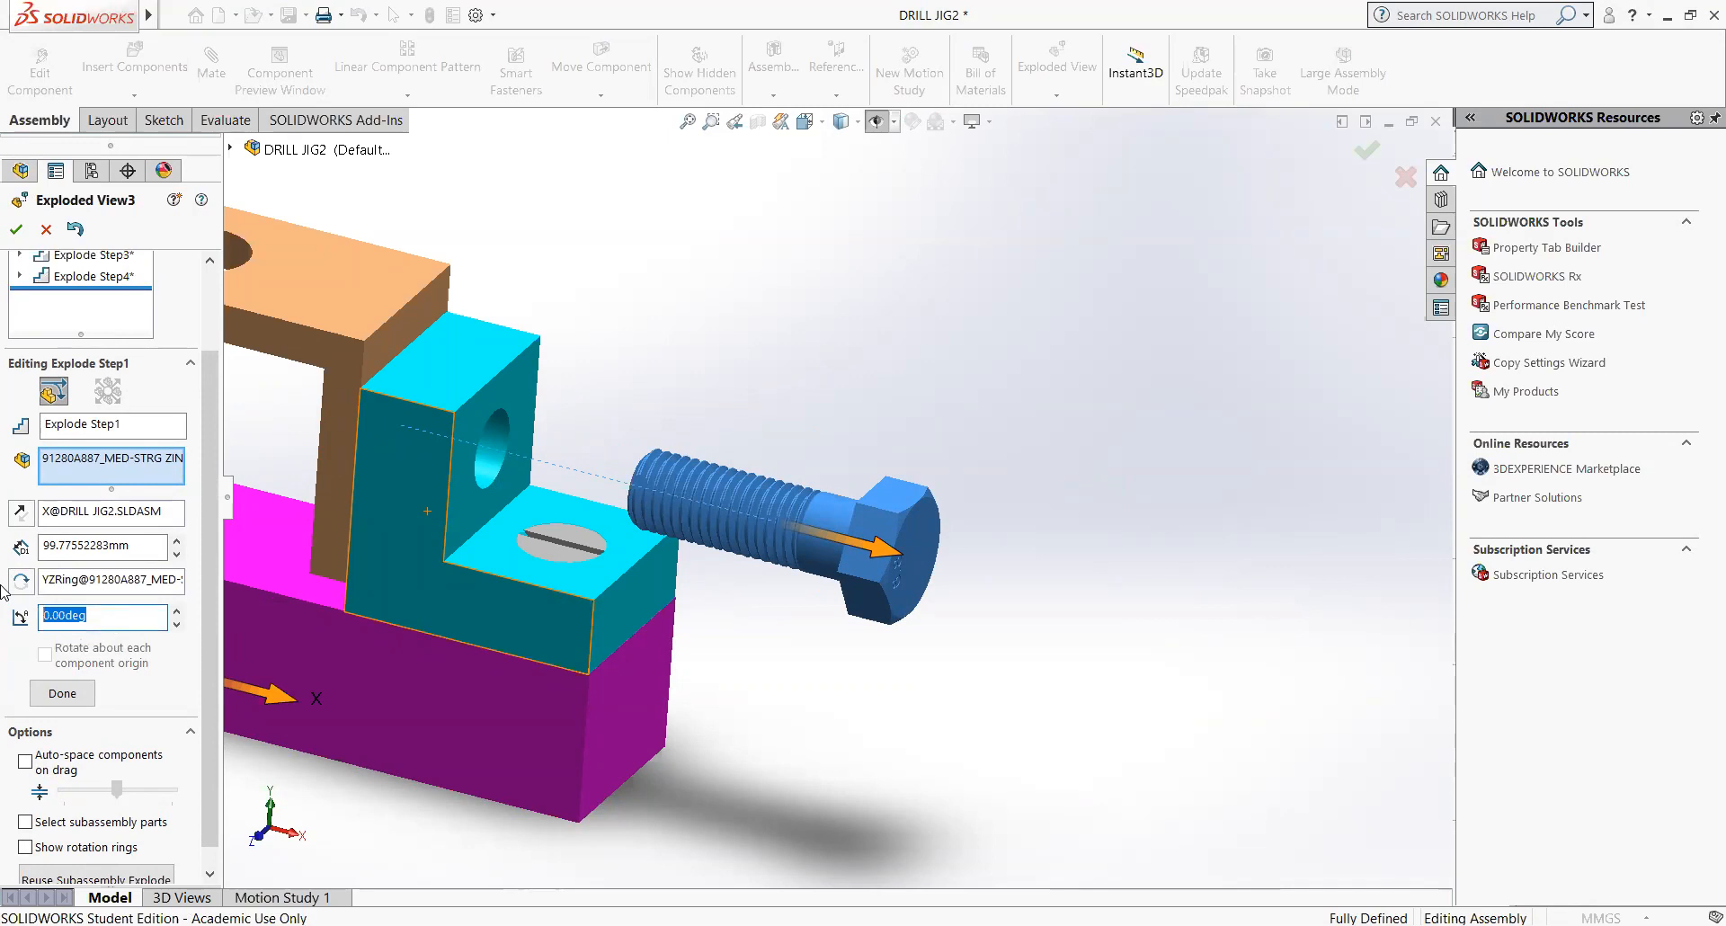
type("50")
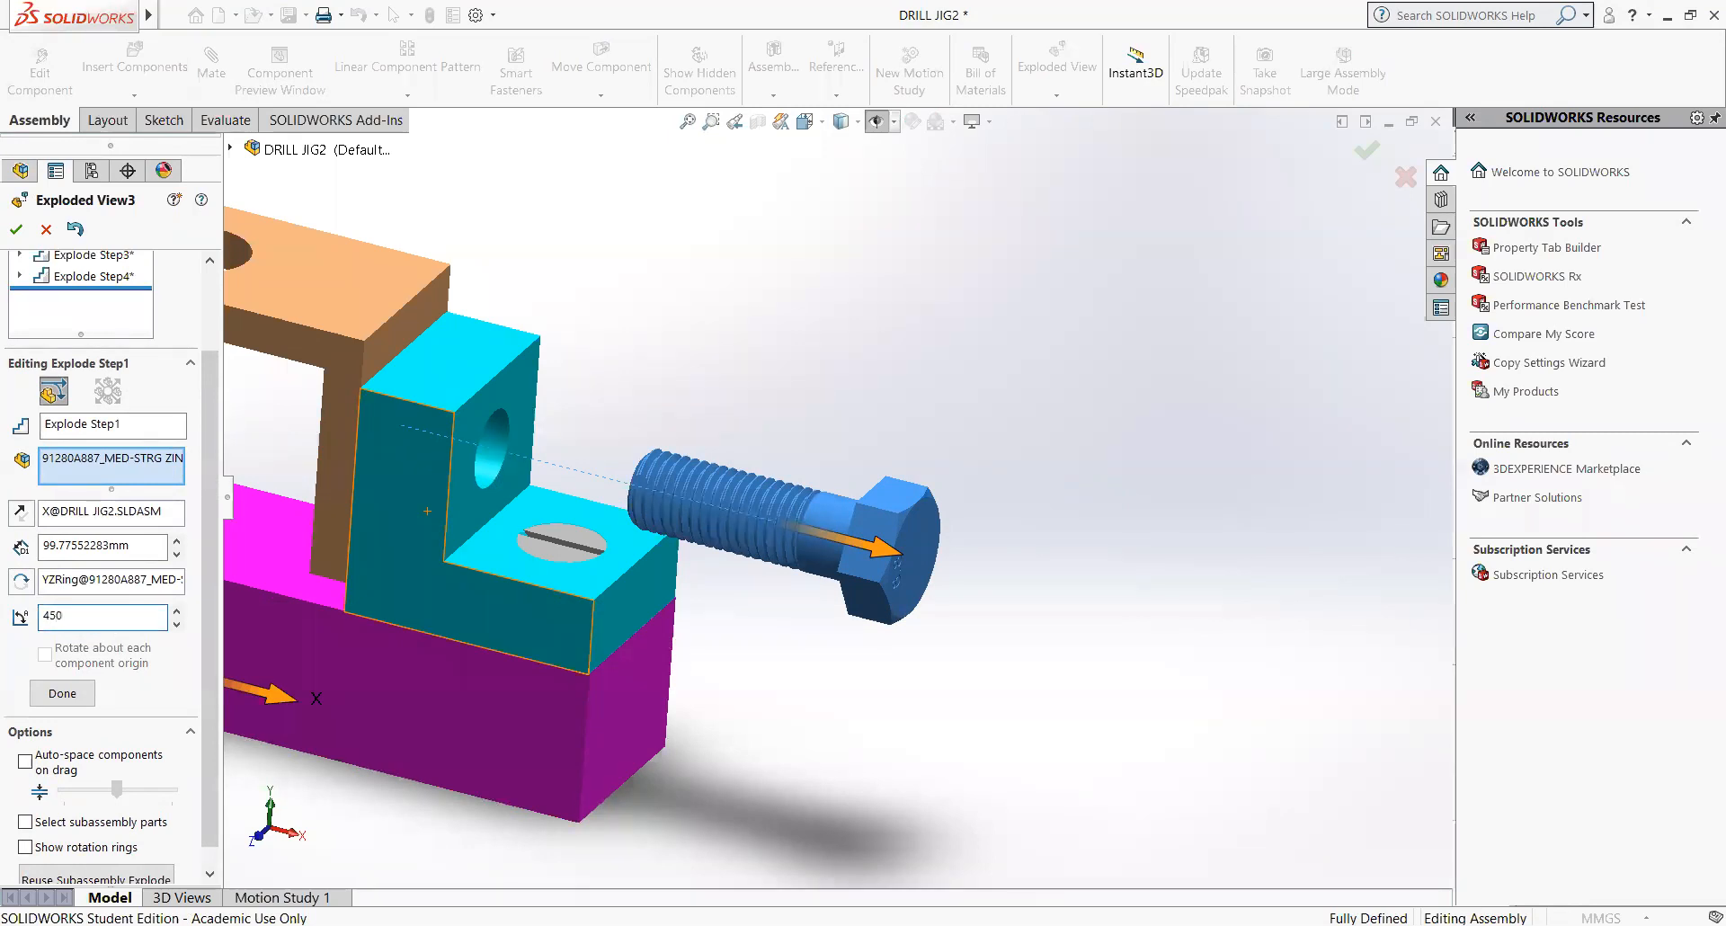
left_click(74, 694)
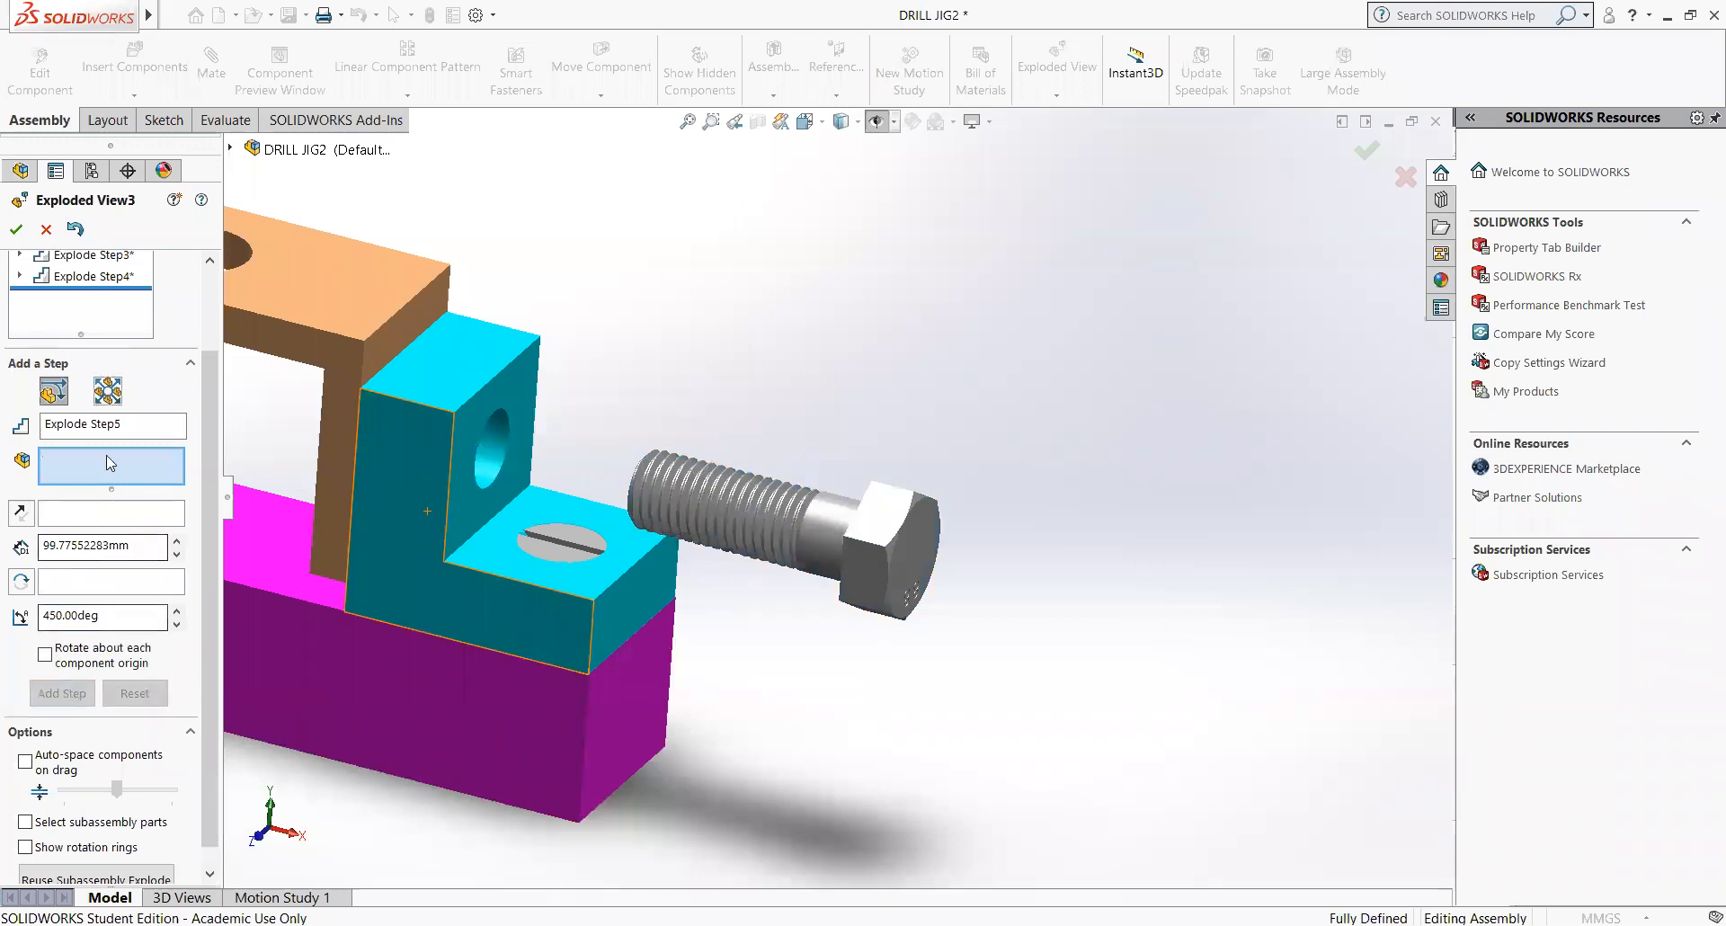
left_click(15, 231)
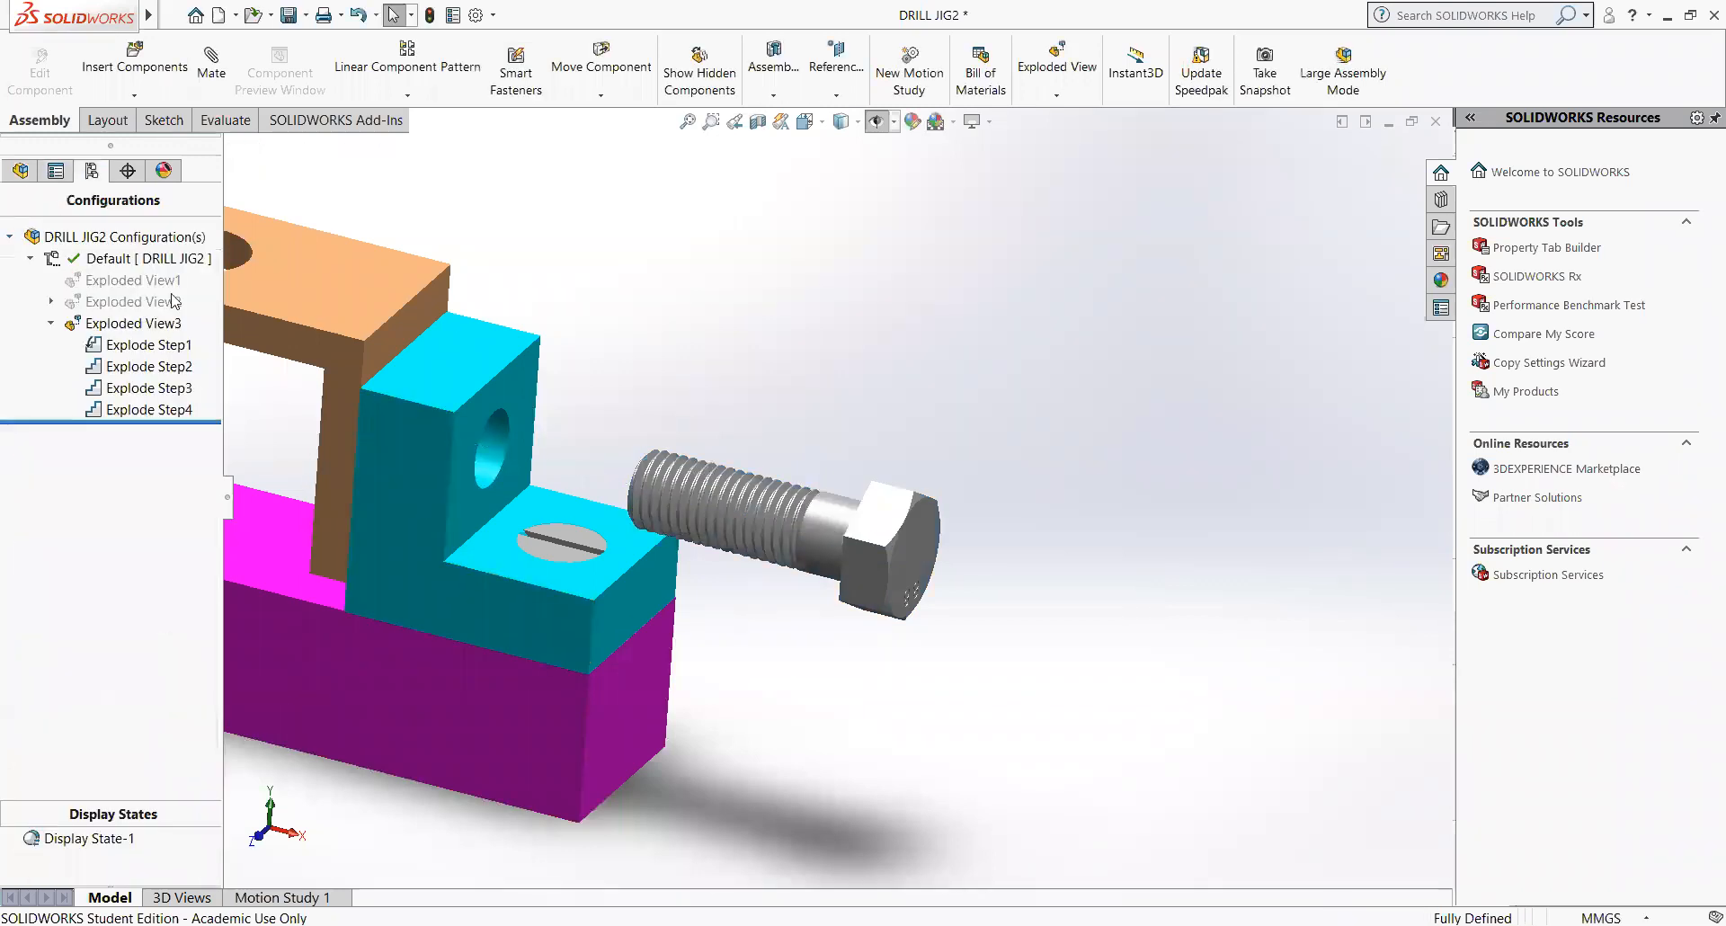
- Animate the collapse of Exploded View3 and replay it in slow play to watch the right-hand cap screw rotate
right_click(141, 326)
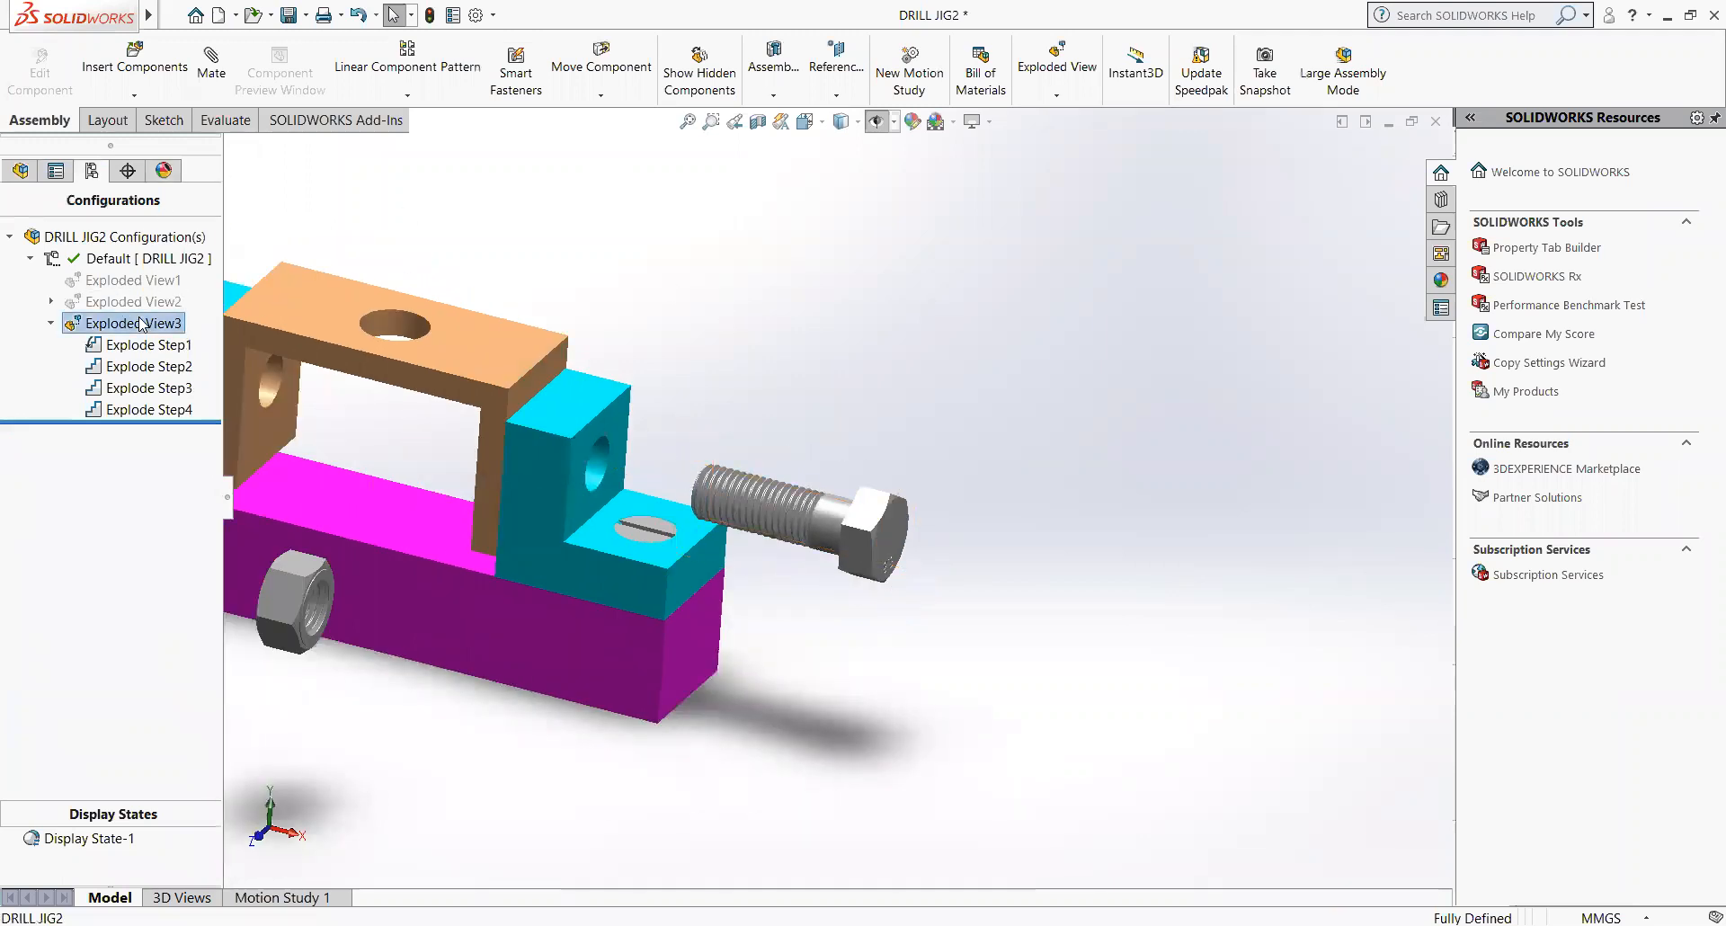
left_click(195, 357)
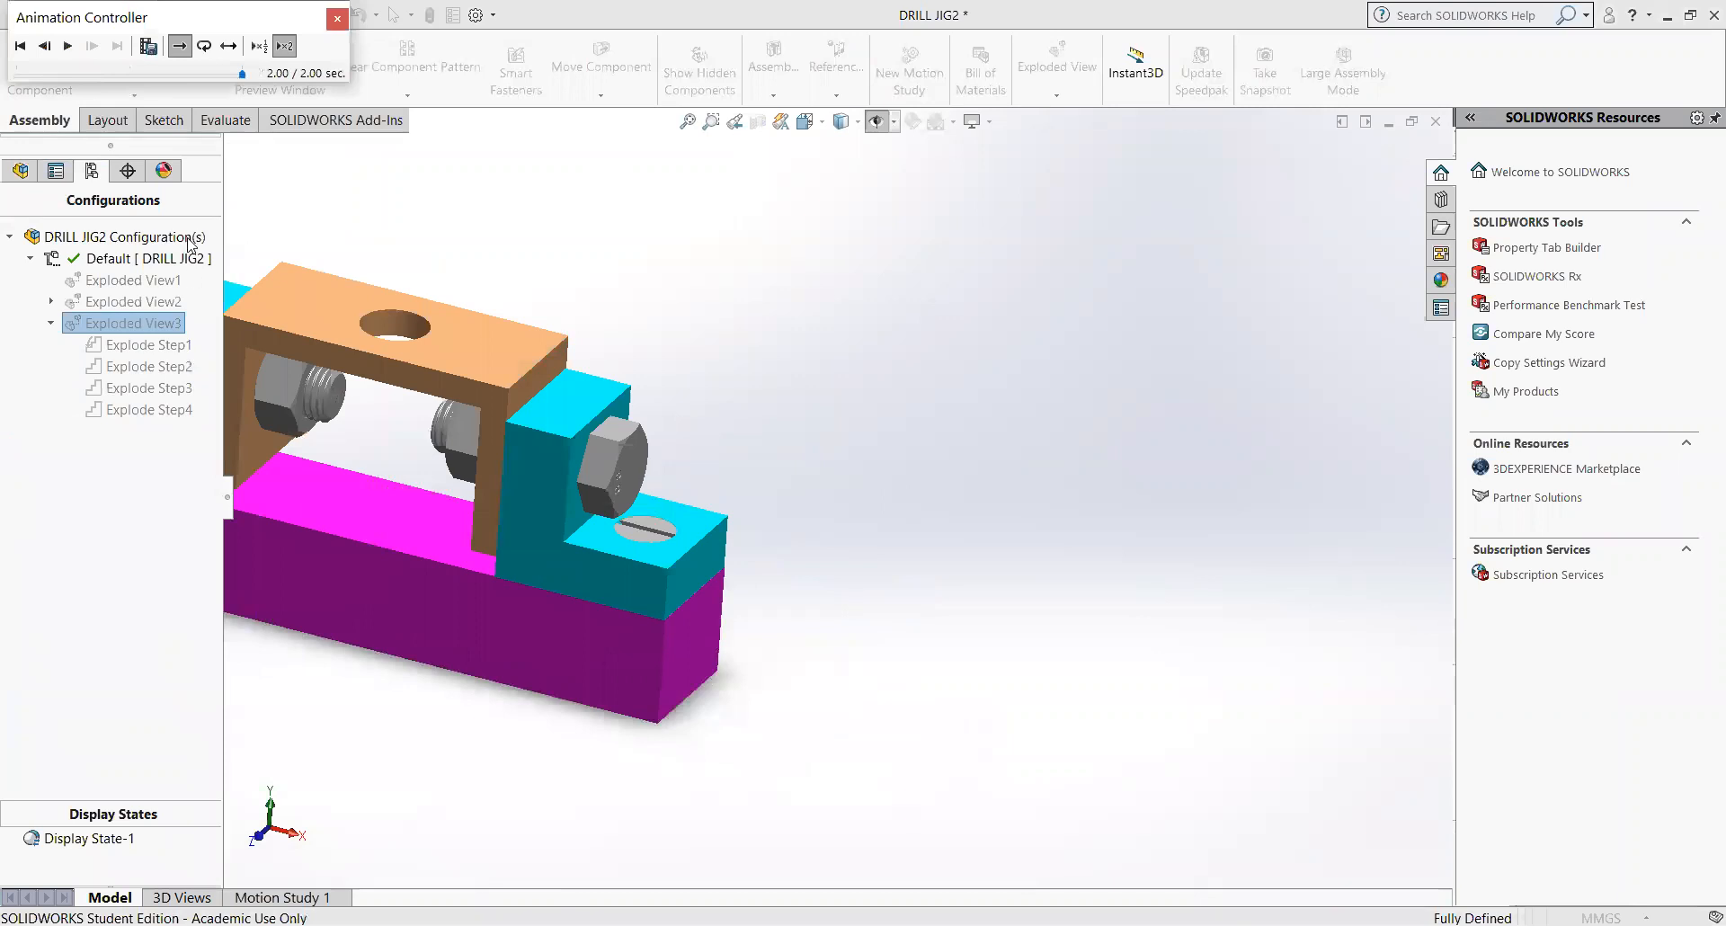
left_click(261, 49)
left_click(68, 46)
scroll(609, 445, "down", 2)
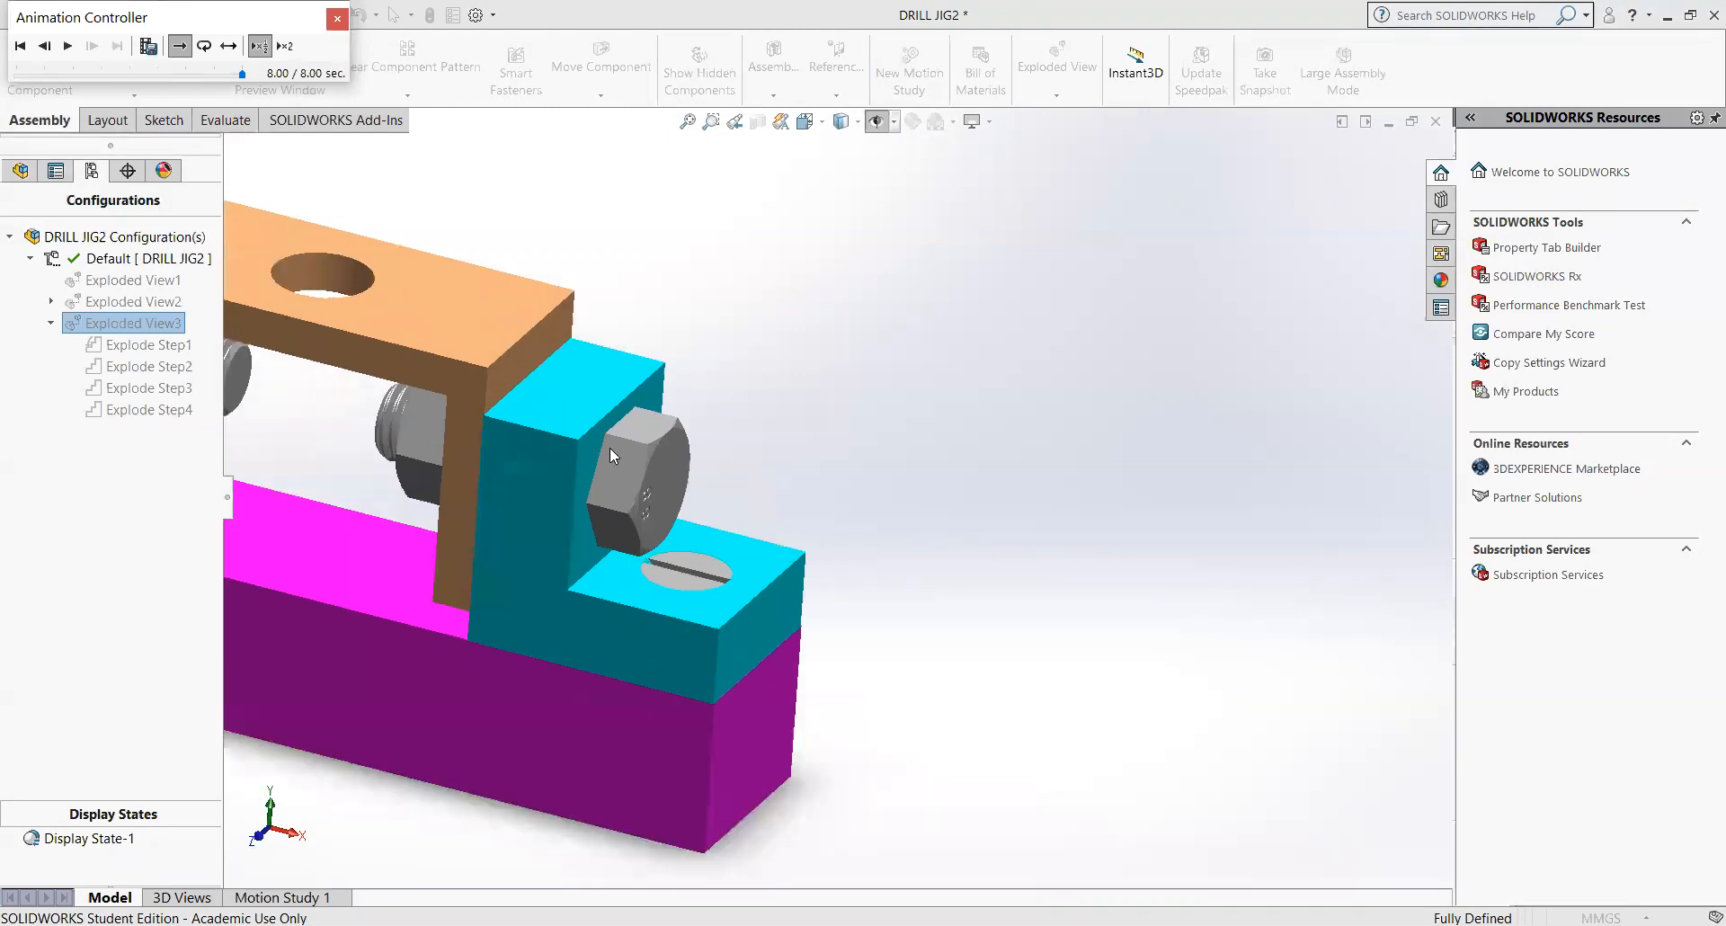
scroll(606, 444, "up", 6)
scroll(581, 450, "down", 4)
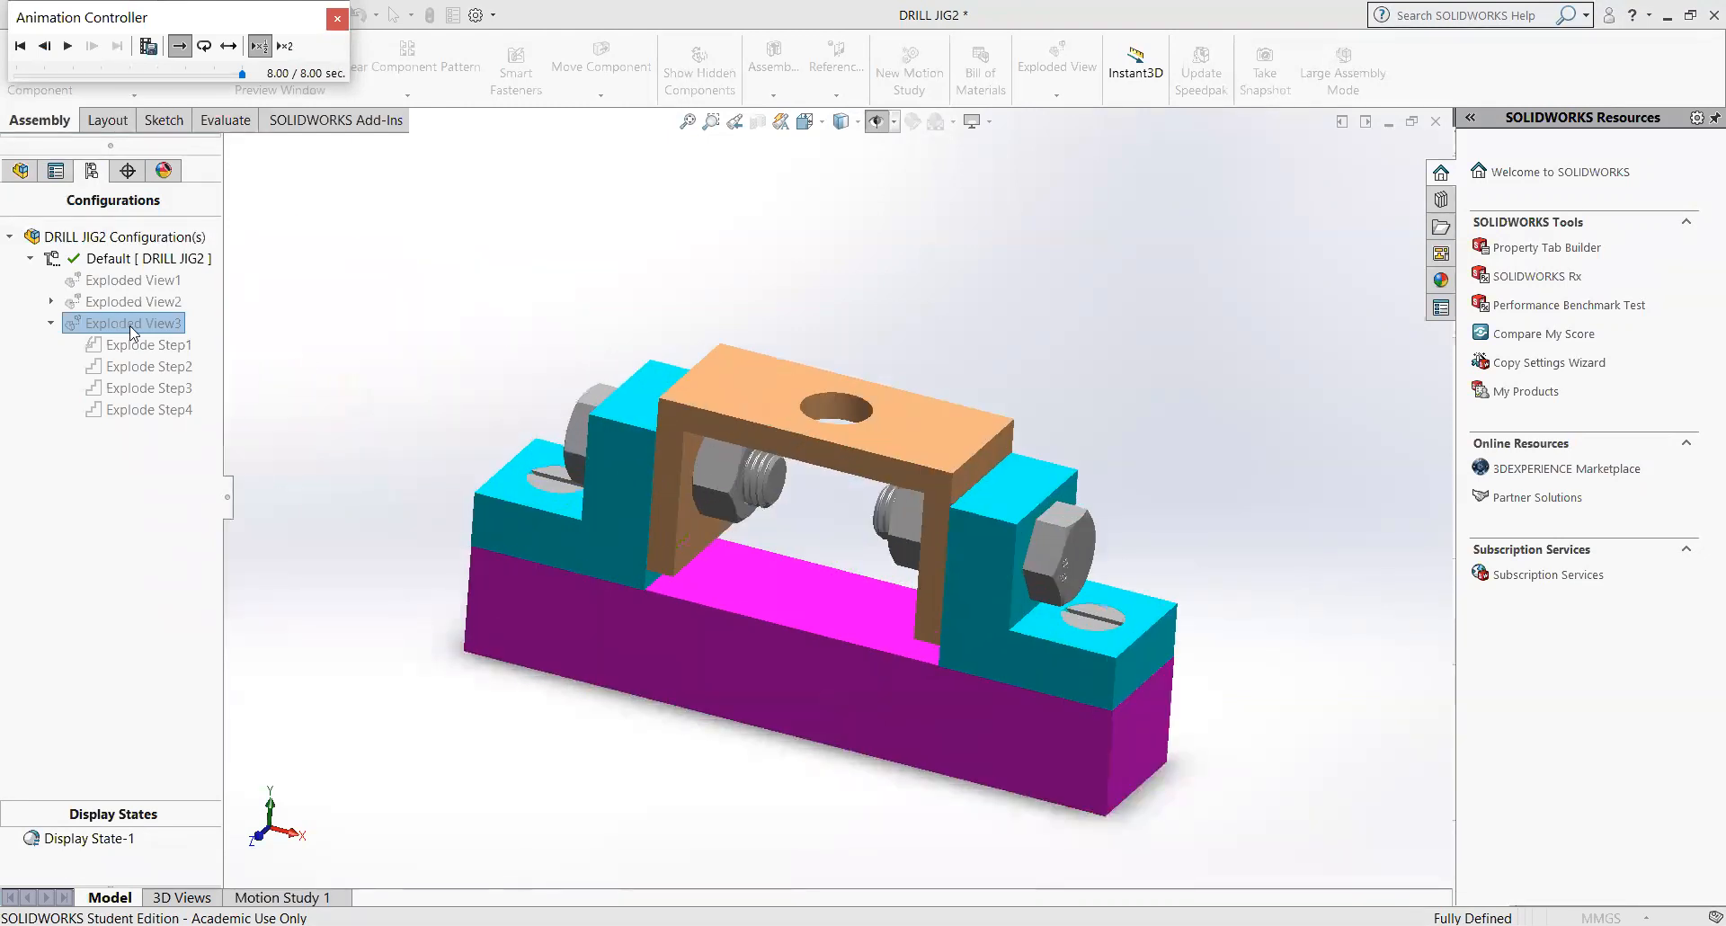
- Replay the collapse animation for the whole drill jig and close the Animation Controller
right_click(131, 329)
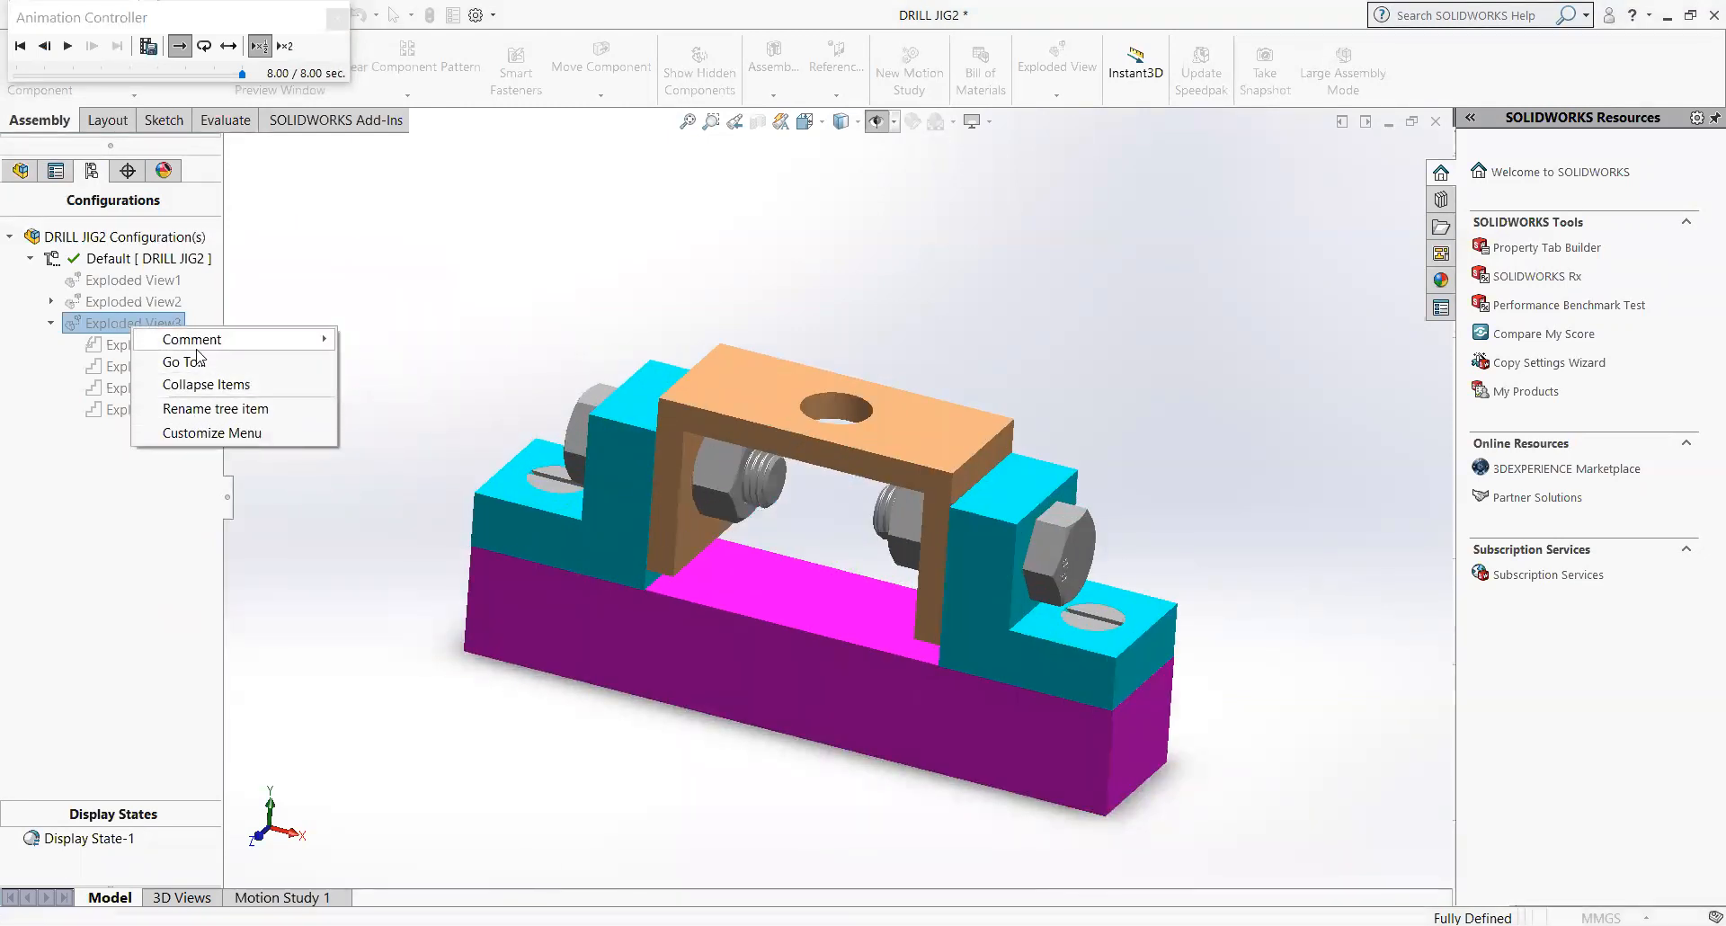
left_click(360, 233)
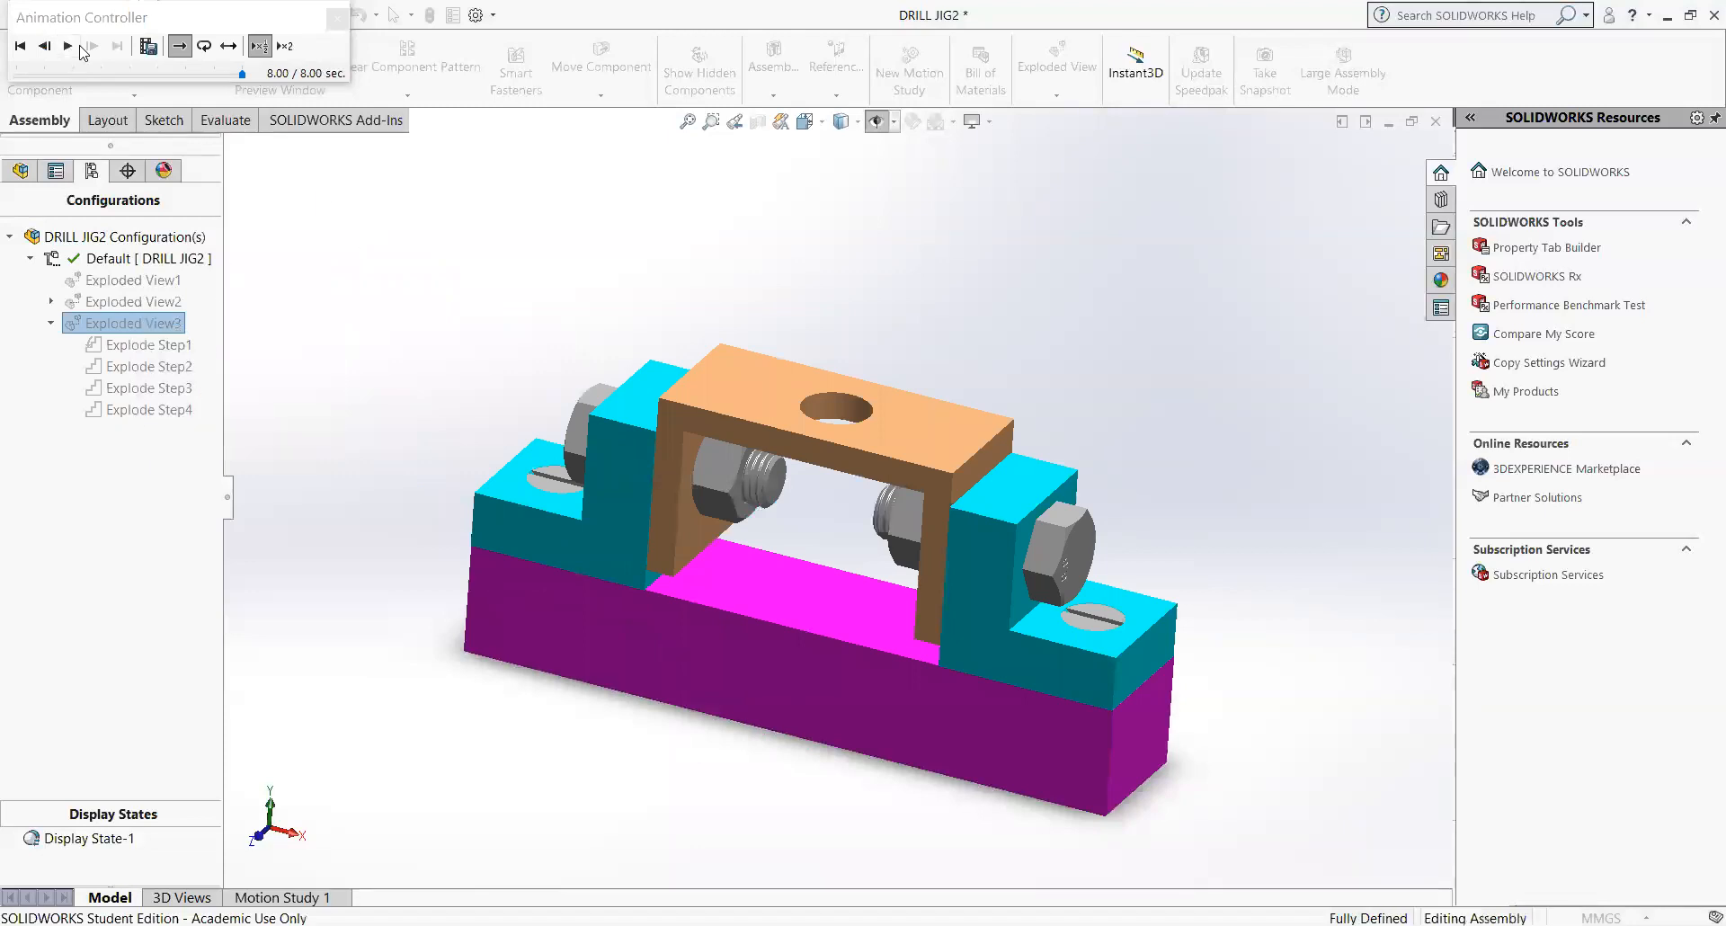
left_click(72, 46)
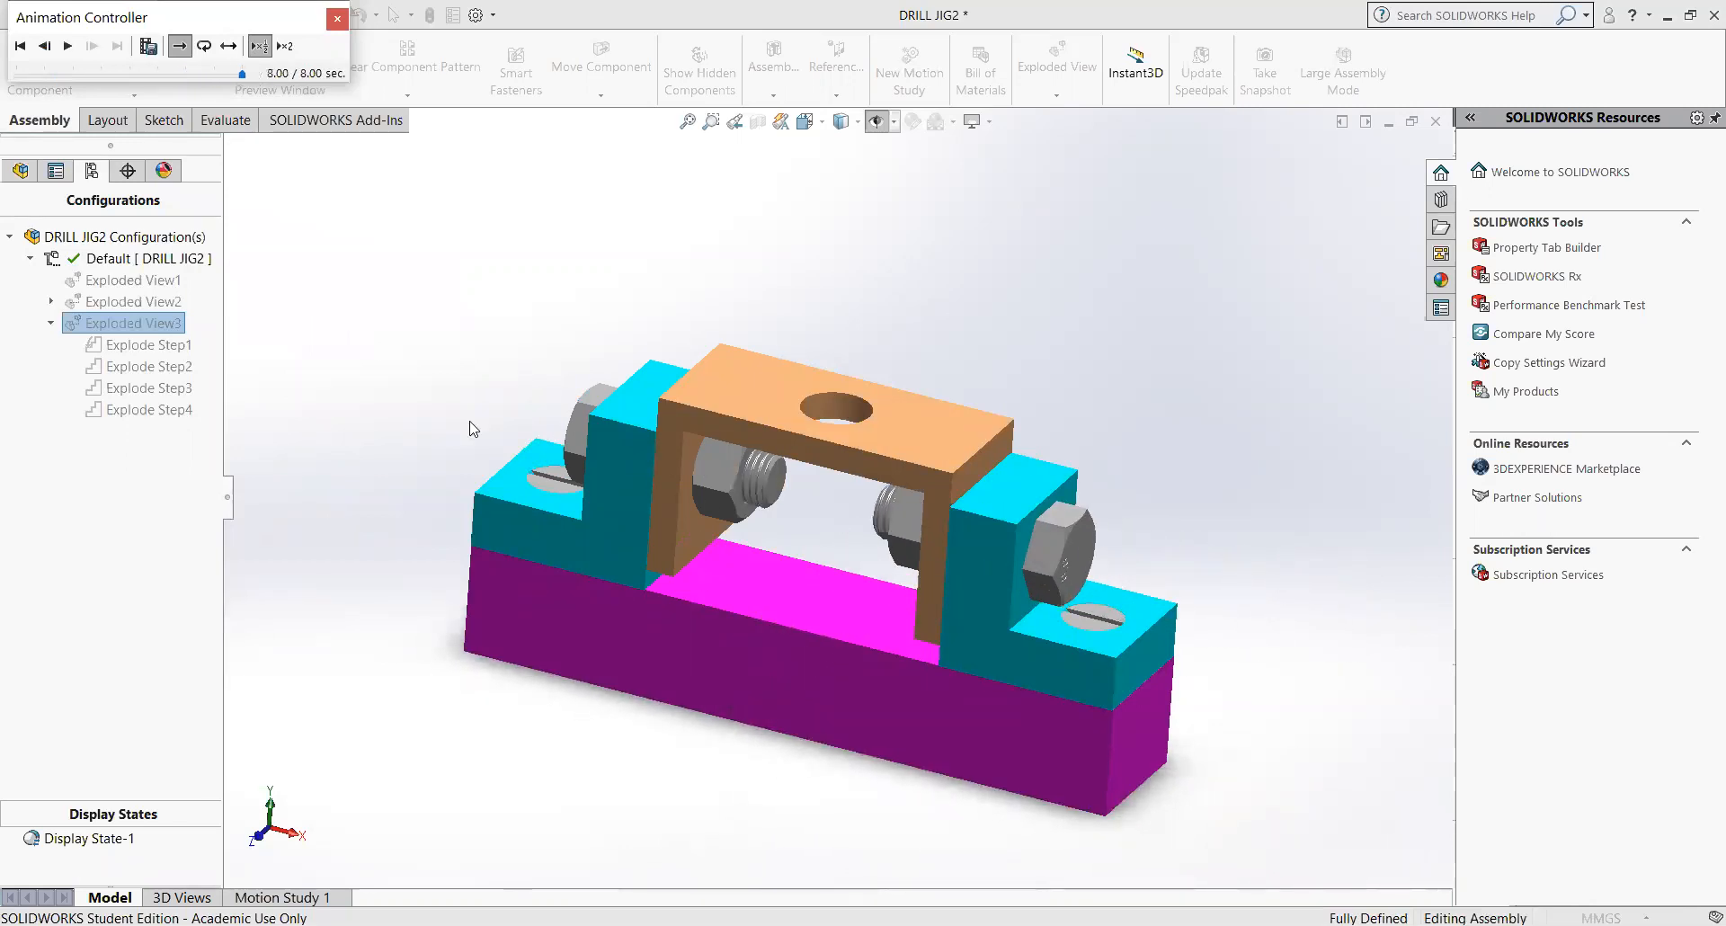
right_click(124, 328)
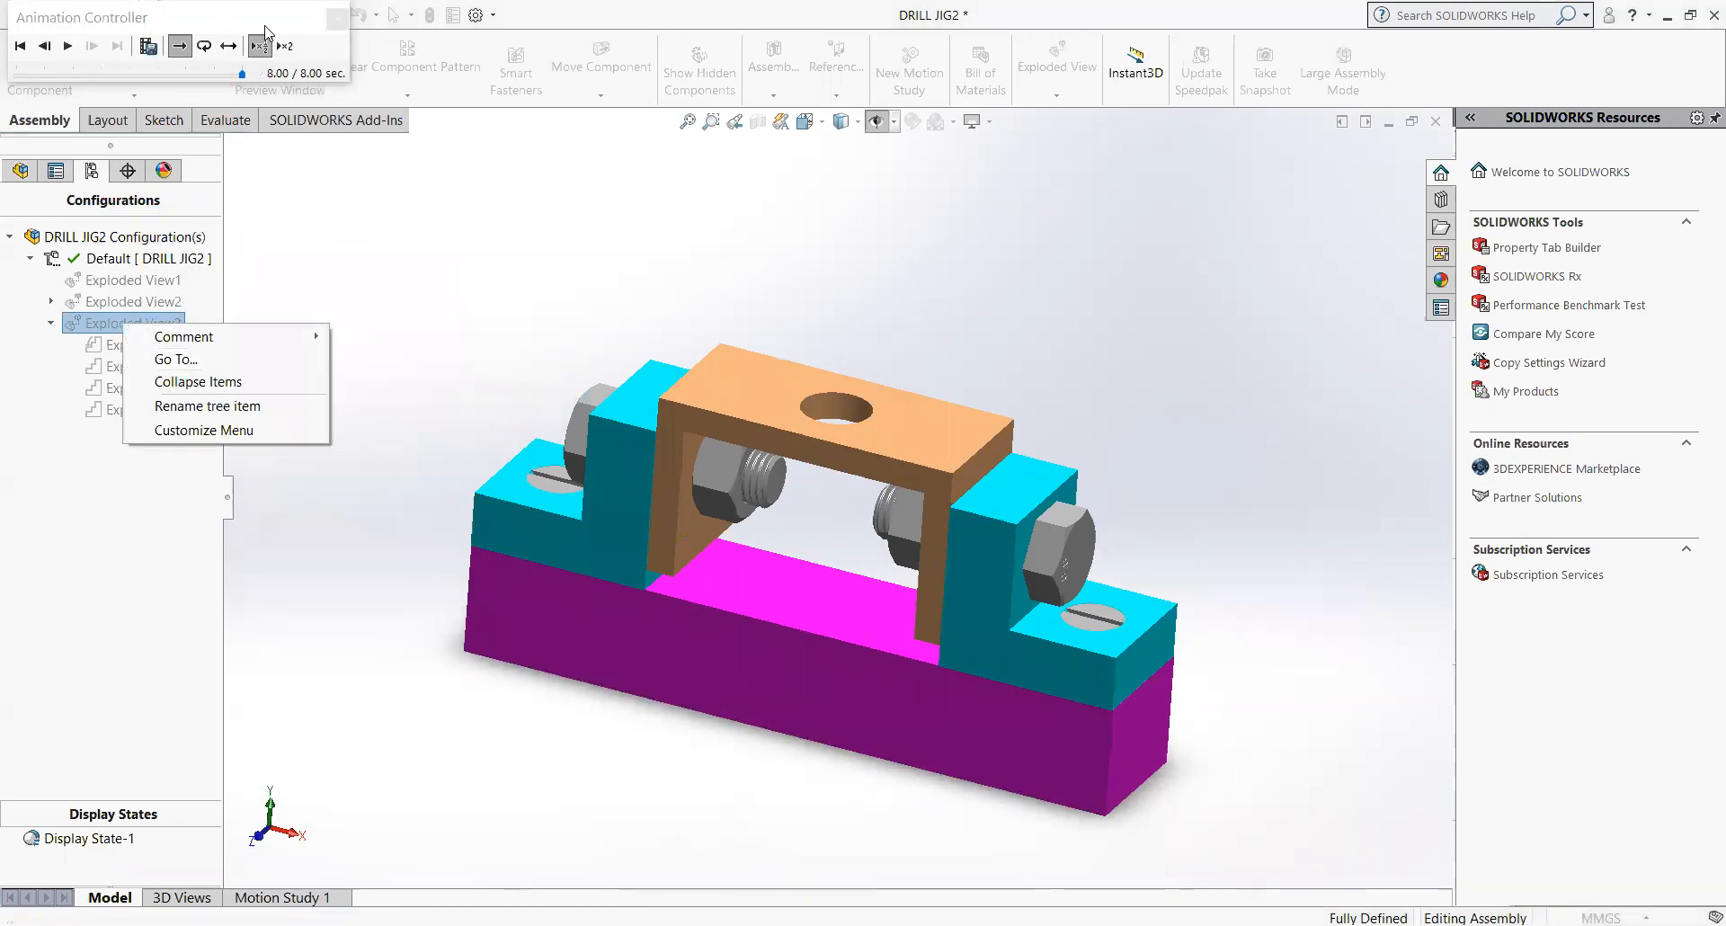
left_click(336, 20)
- Explode Exploded View3 again and open Explode Step1 to check its rotation angle
right_click(134, 322)
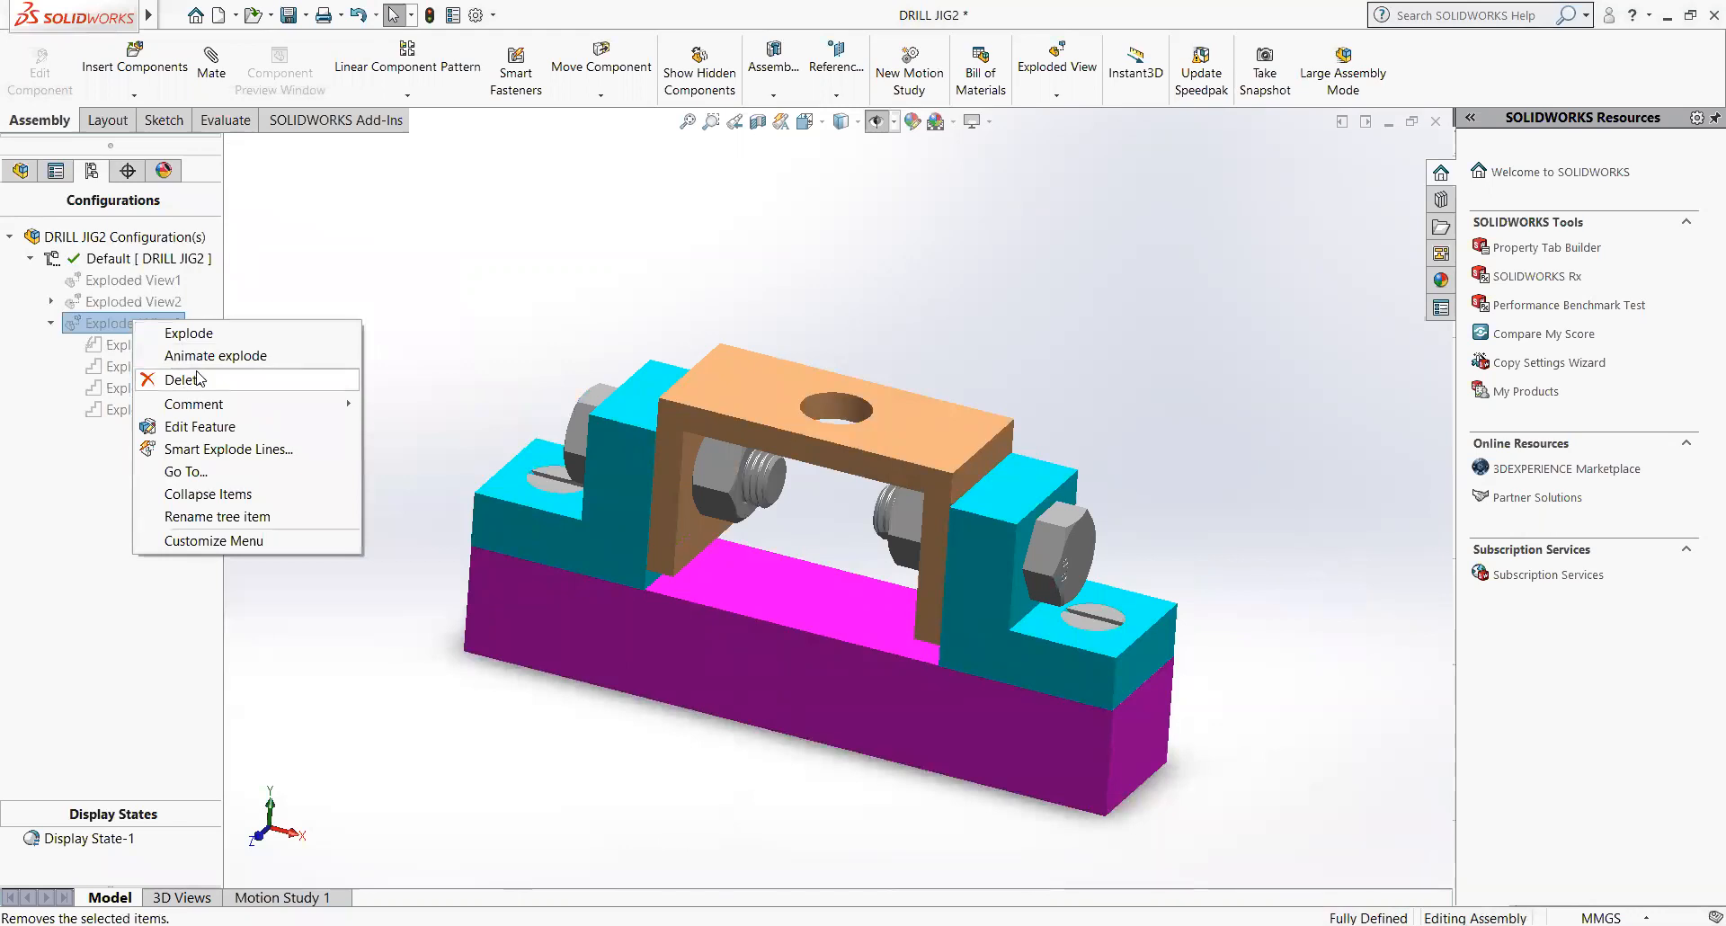
left_click(189, 333)
left_click(164, 347)
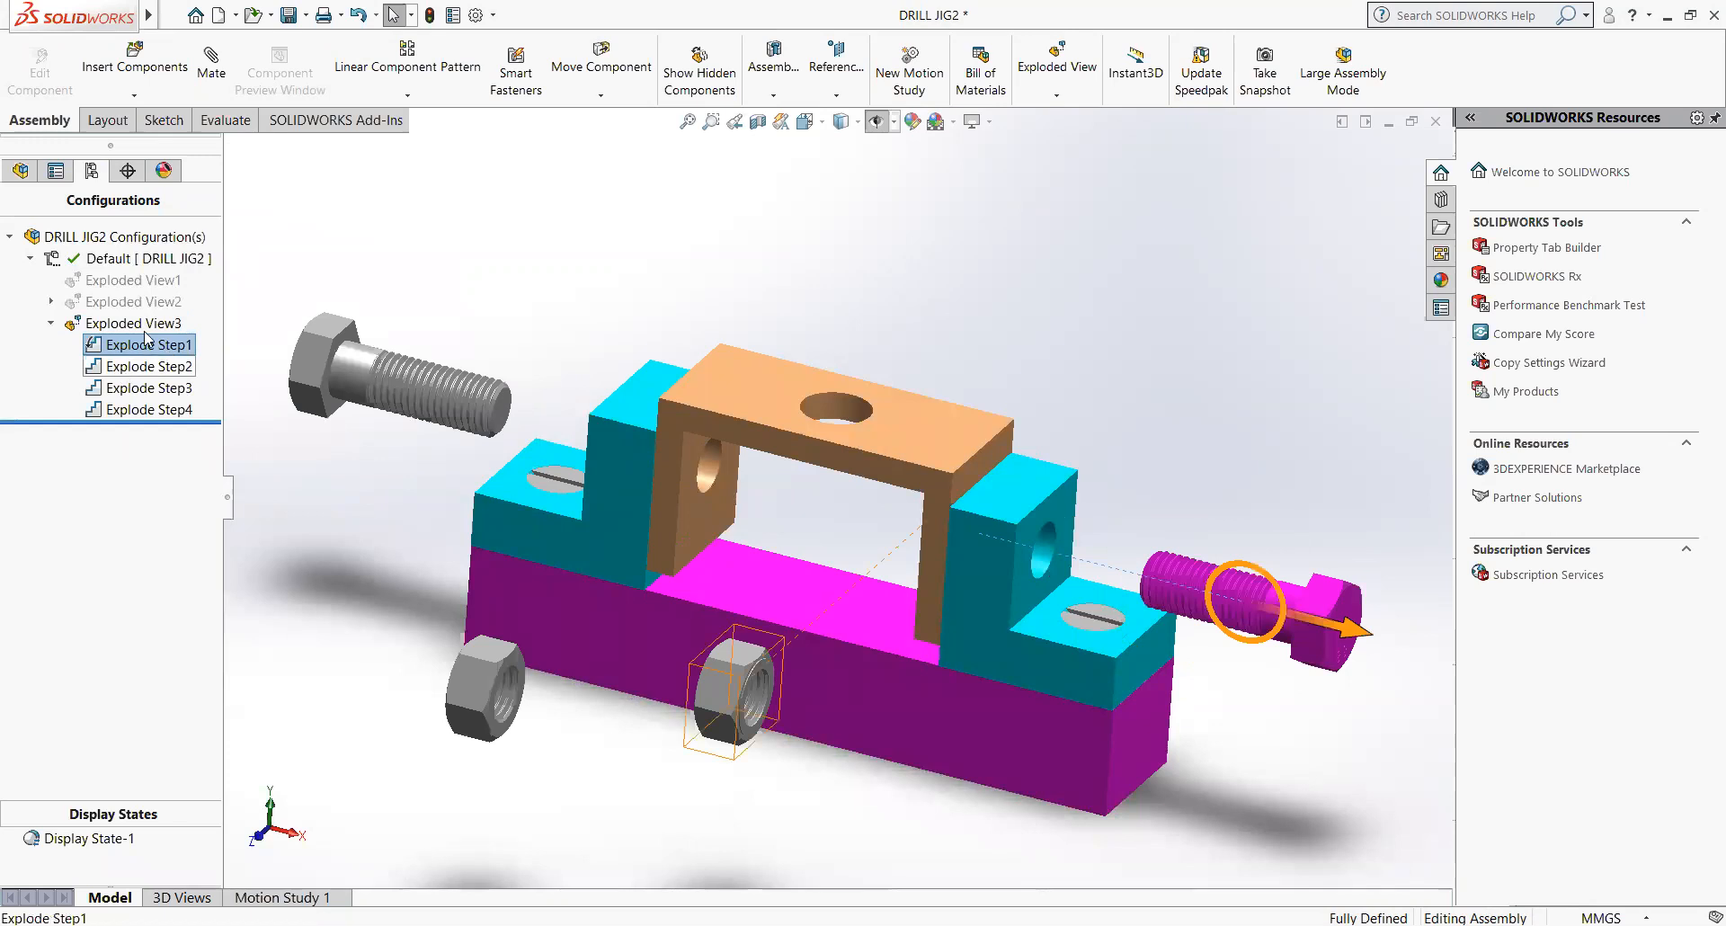
right_click(136, 353)
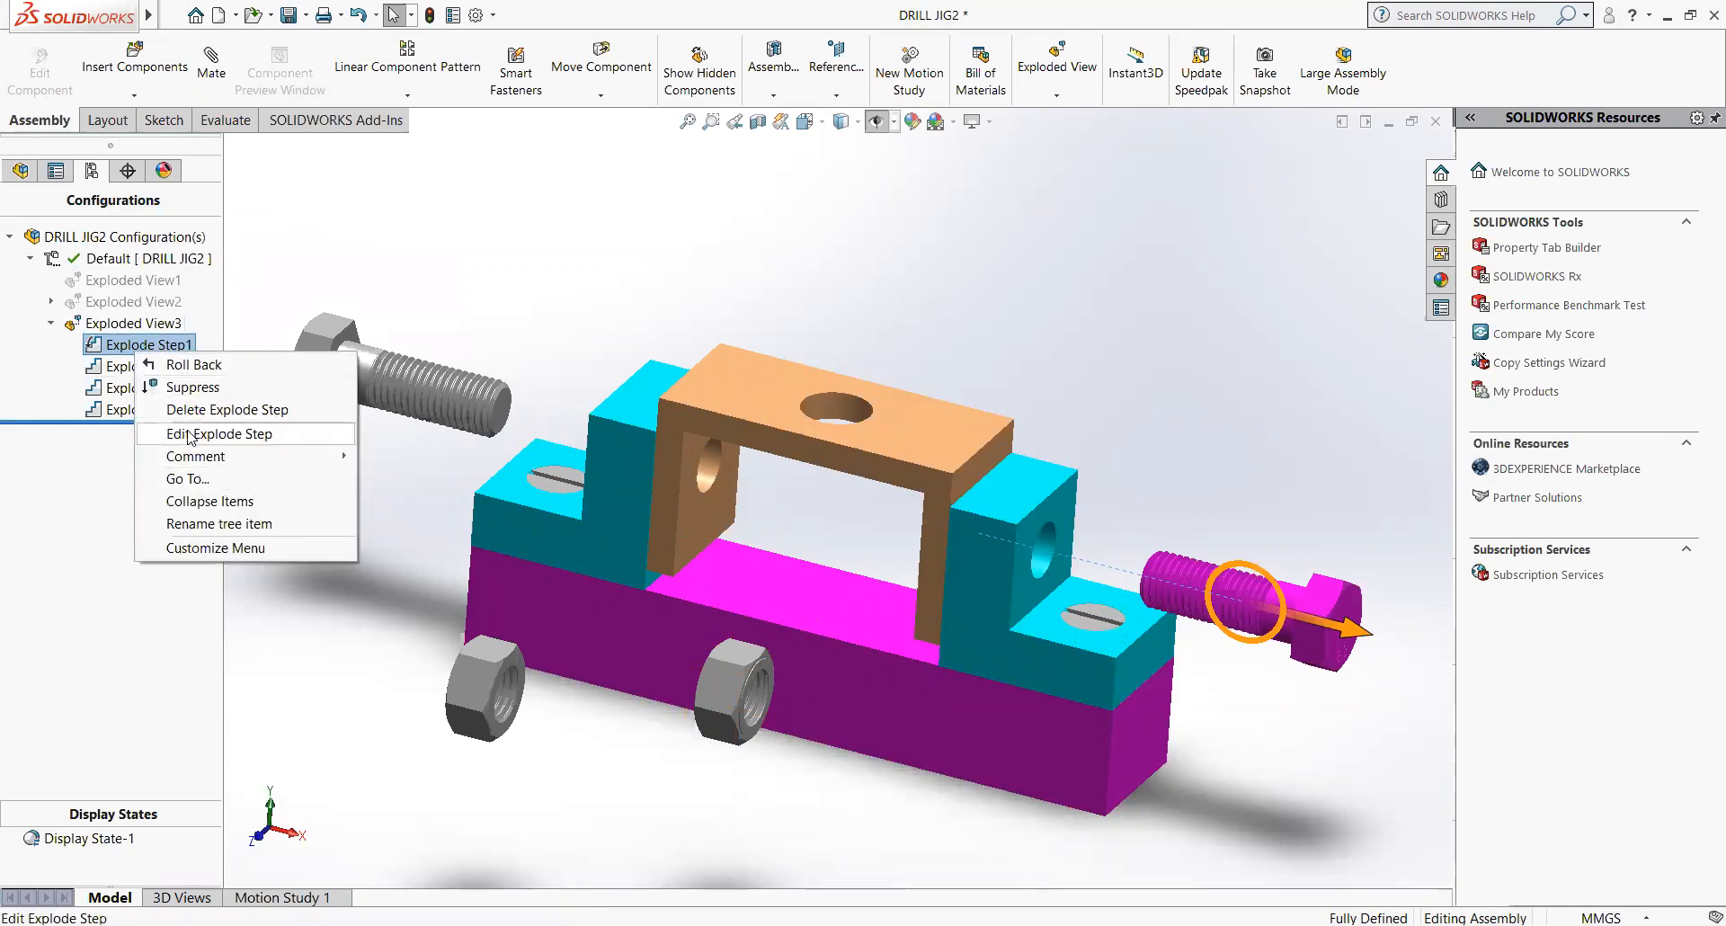
left_click(180, 433)
left_click_drag(121, 708, 4, 700)
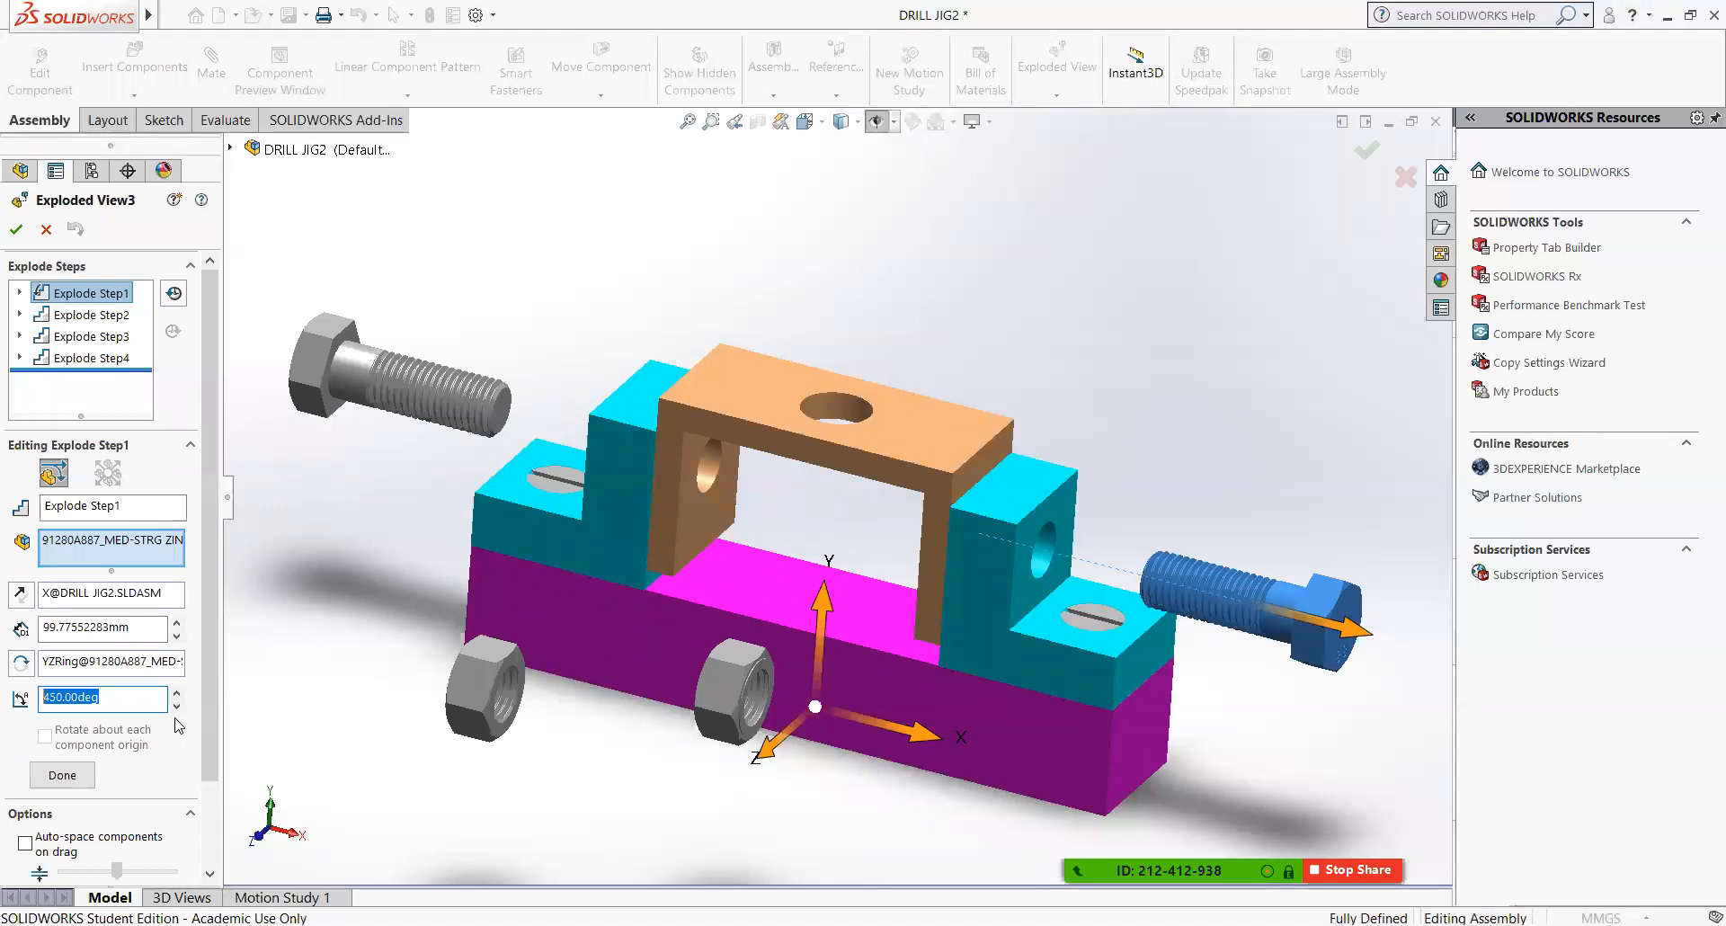
- Try a rotation angle of 450 degrees for the nut in Explode Step2 and return it to 0
left_click(106, 316)
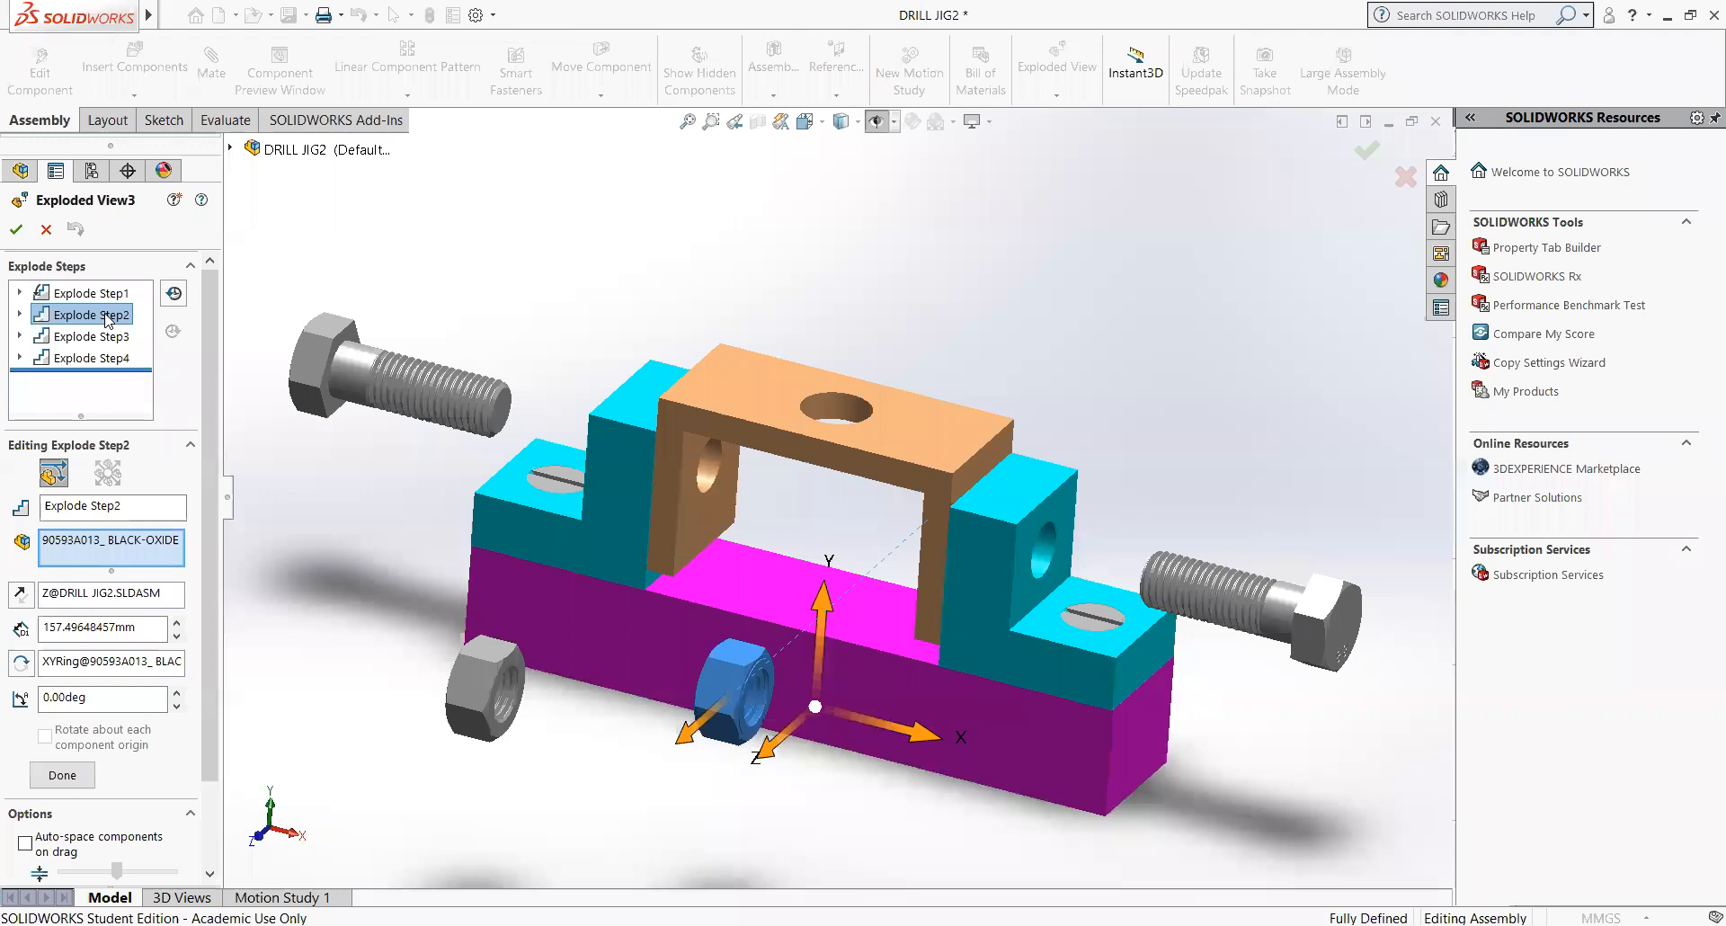
right_click(104, 314)
left_click_drag(126, 702, 2, 701)
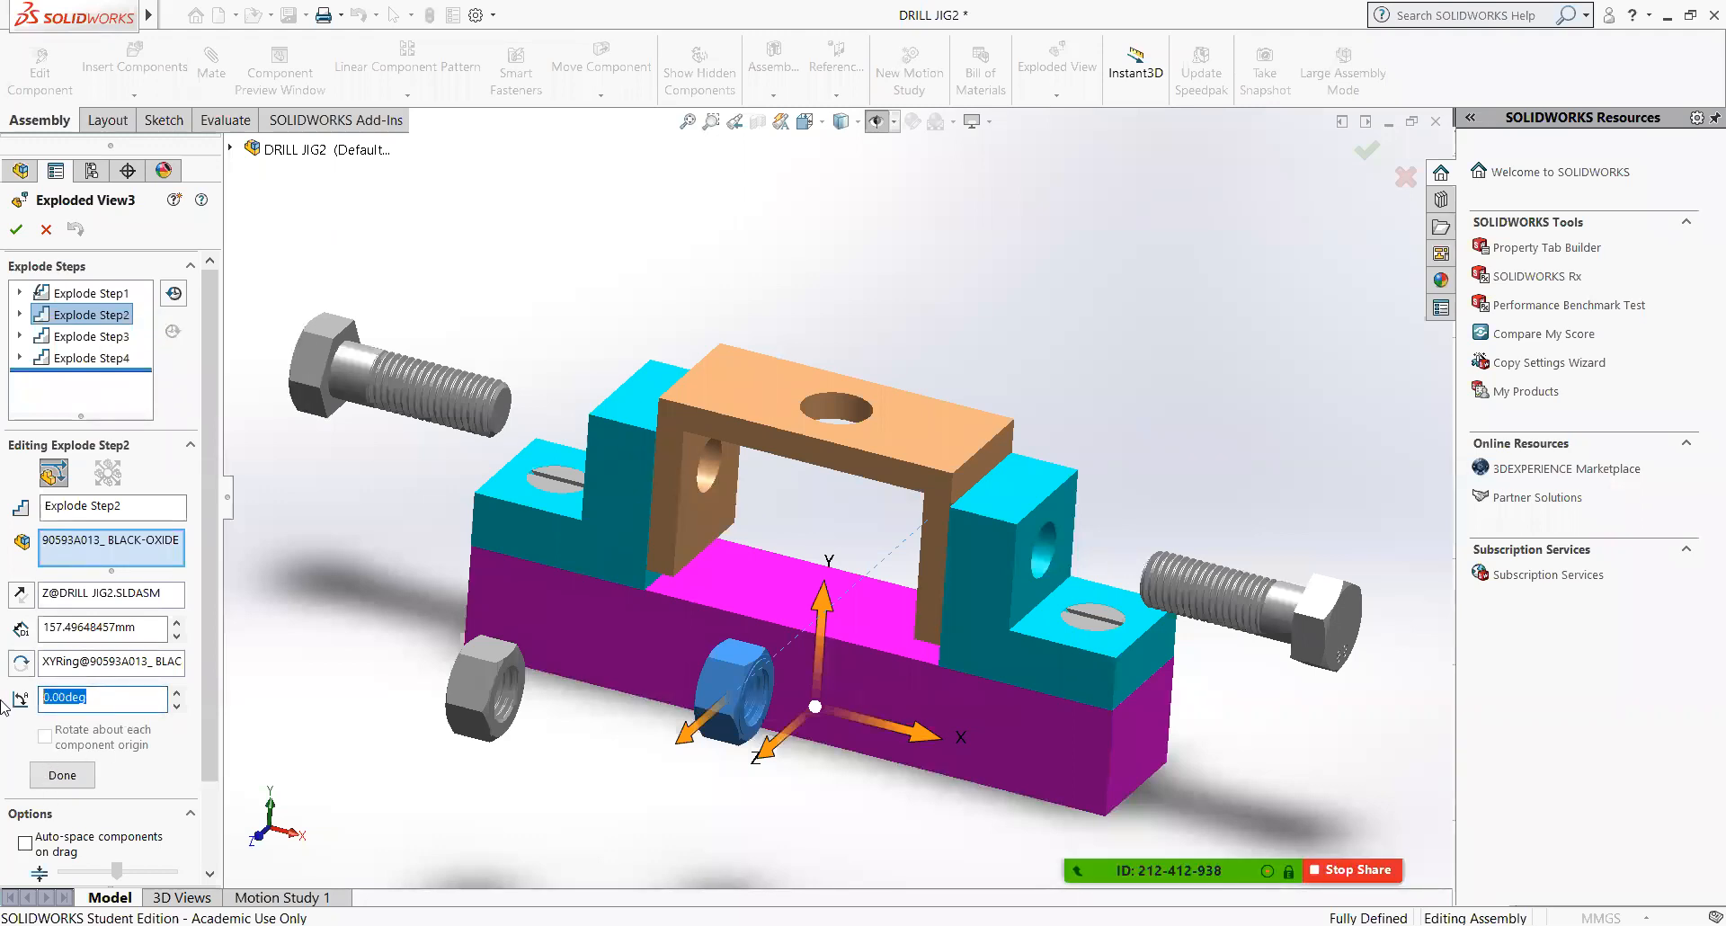
type("45")
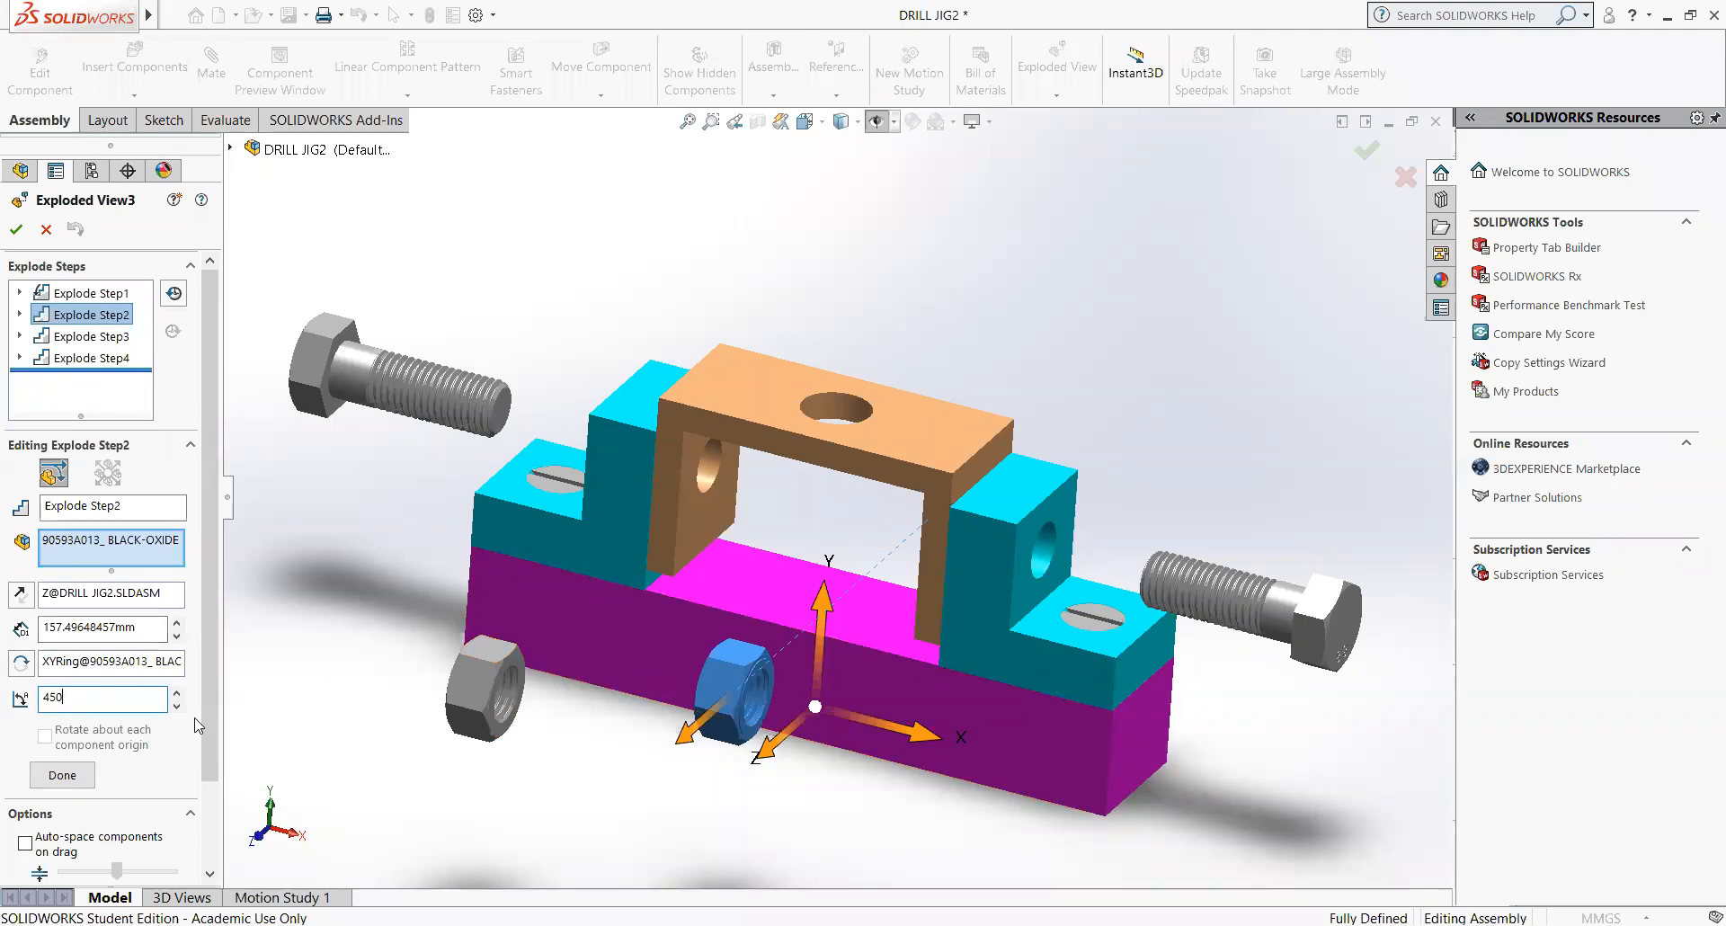
type("0")
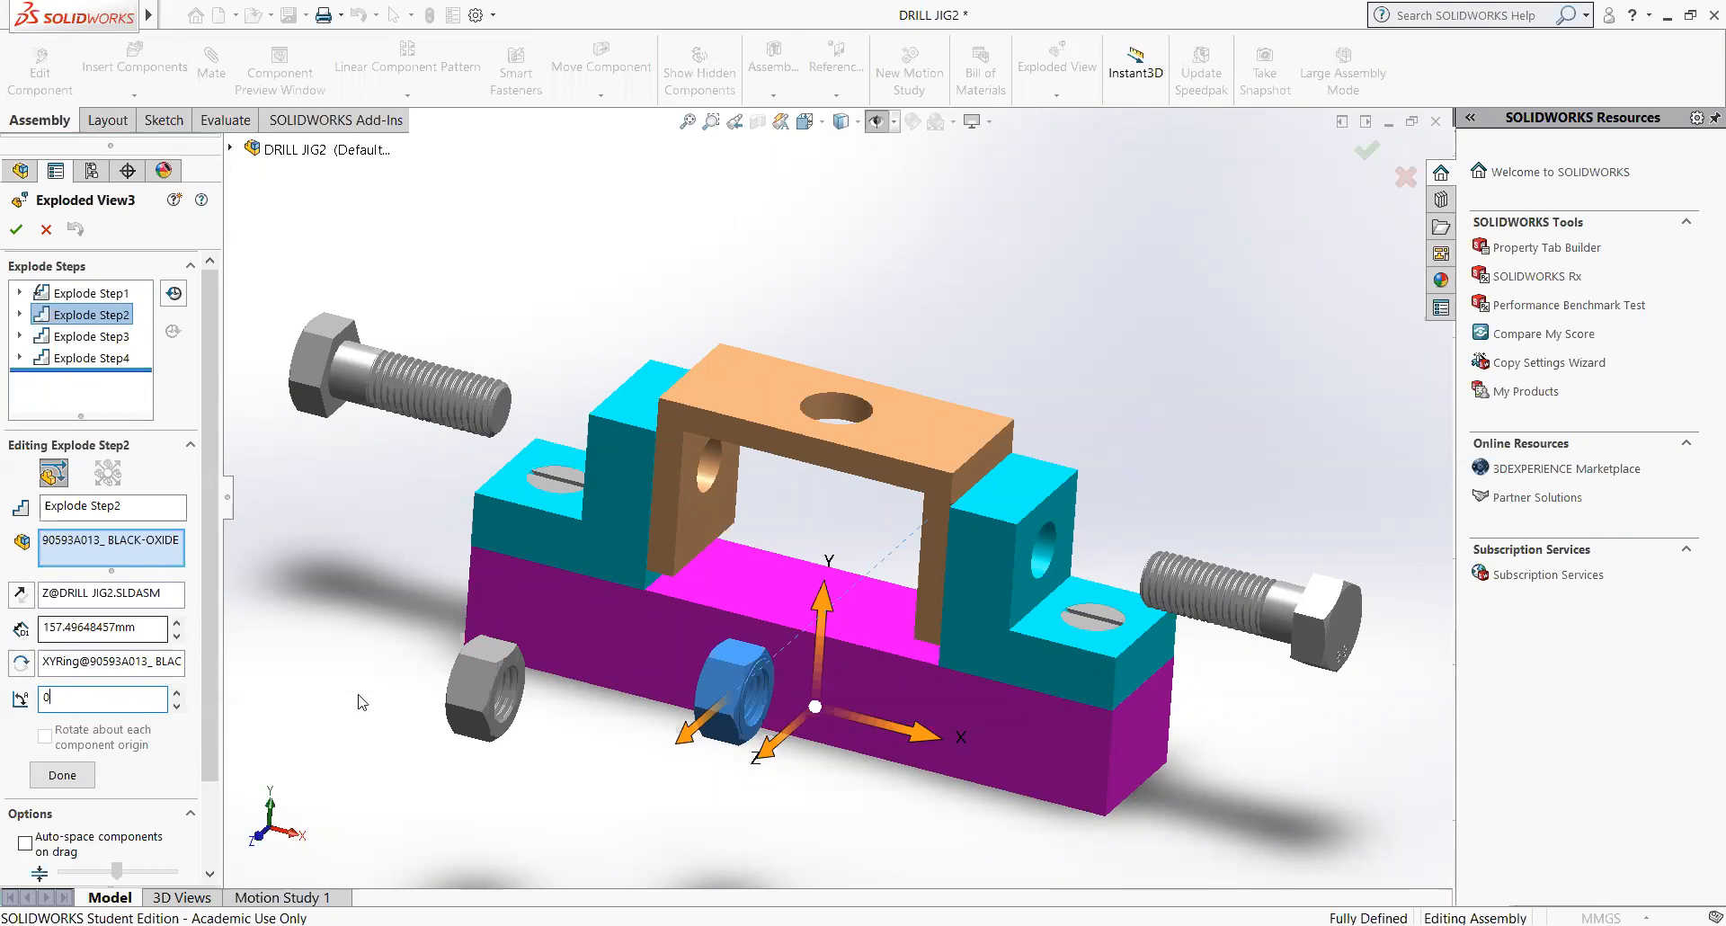
- Set the rotation angle of the left-hand cap screw in Explode Step3 to 450 degrees and accept the exploded view edit
left_click(108, 358)
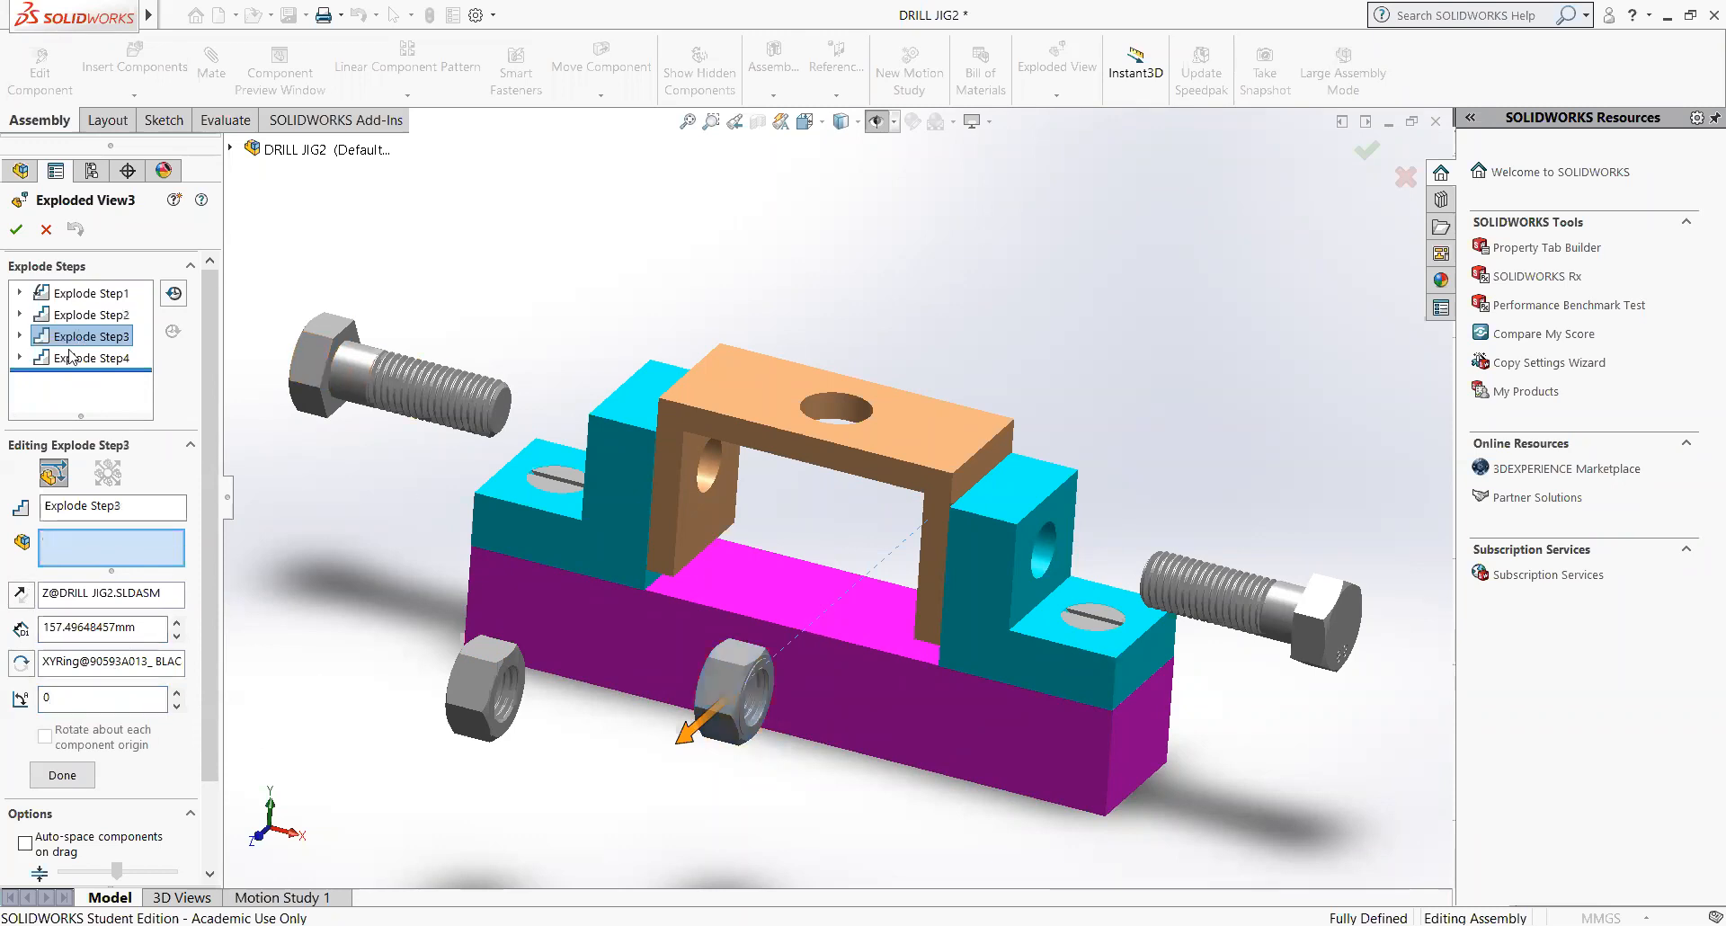
left_click(90, 336)
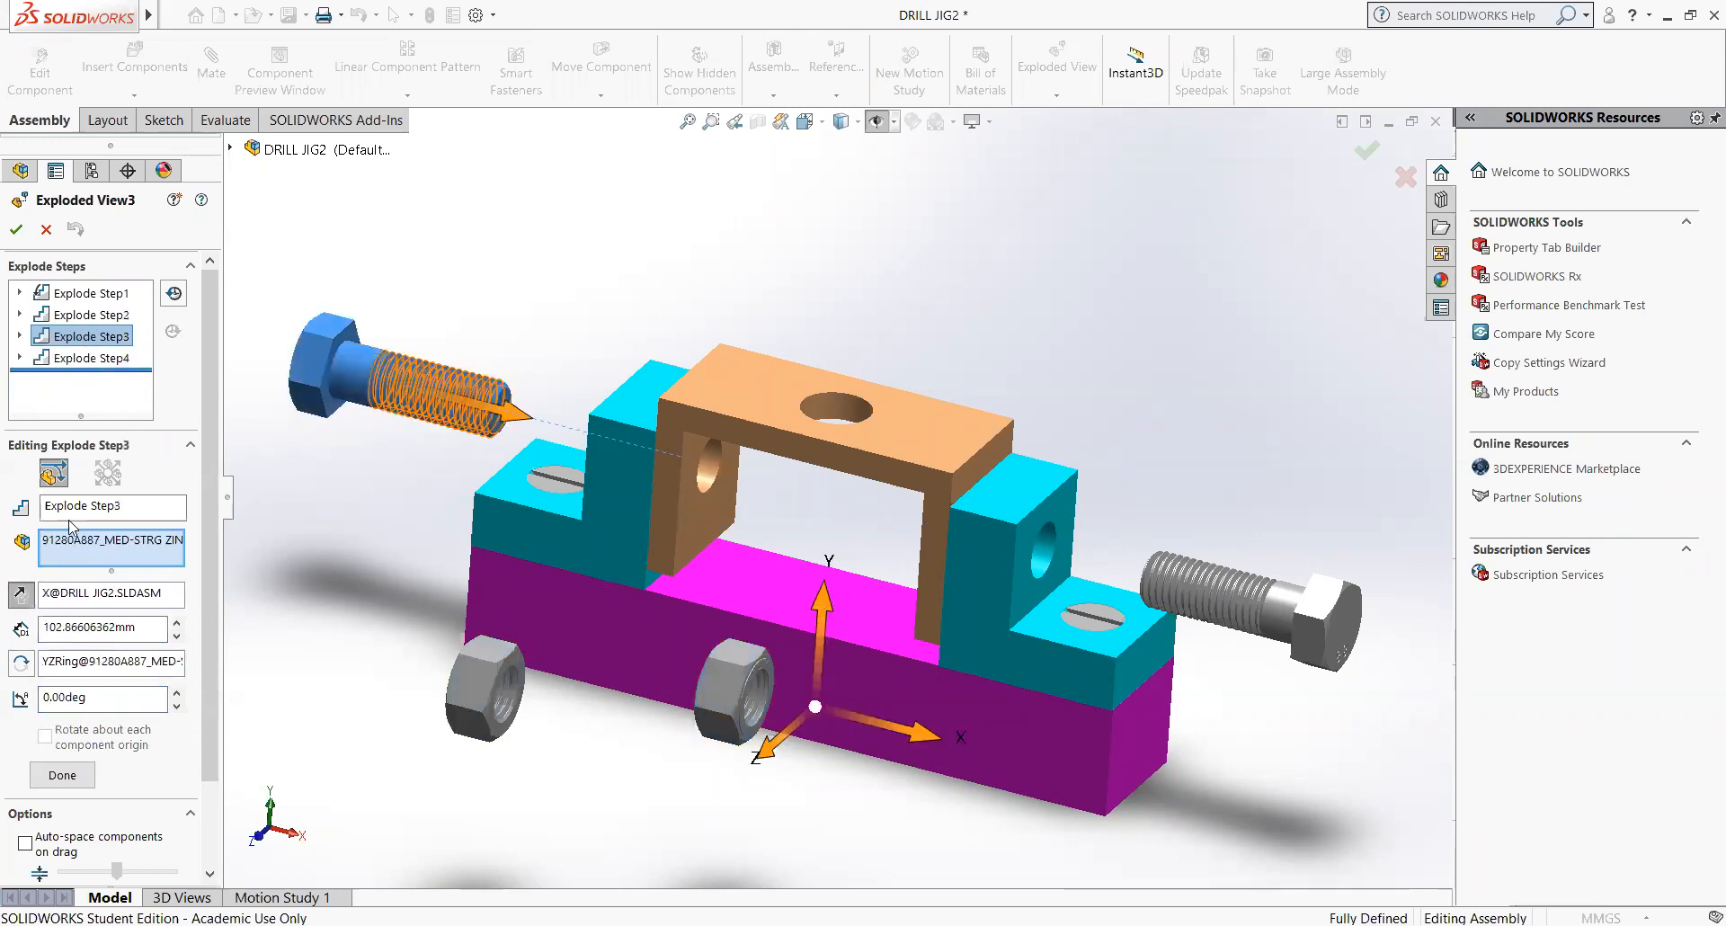
double_click(134, 697)
type("450")
left_click(17, 231)
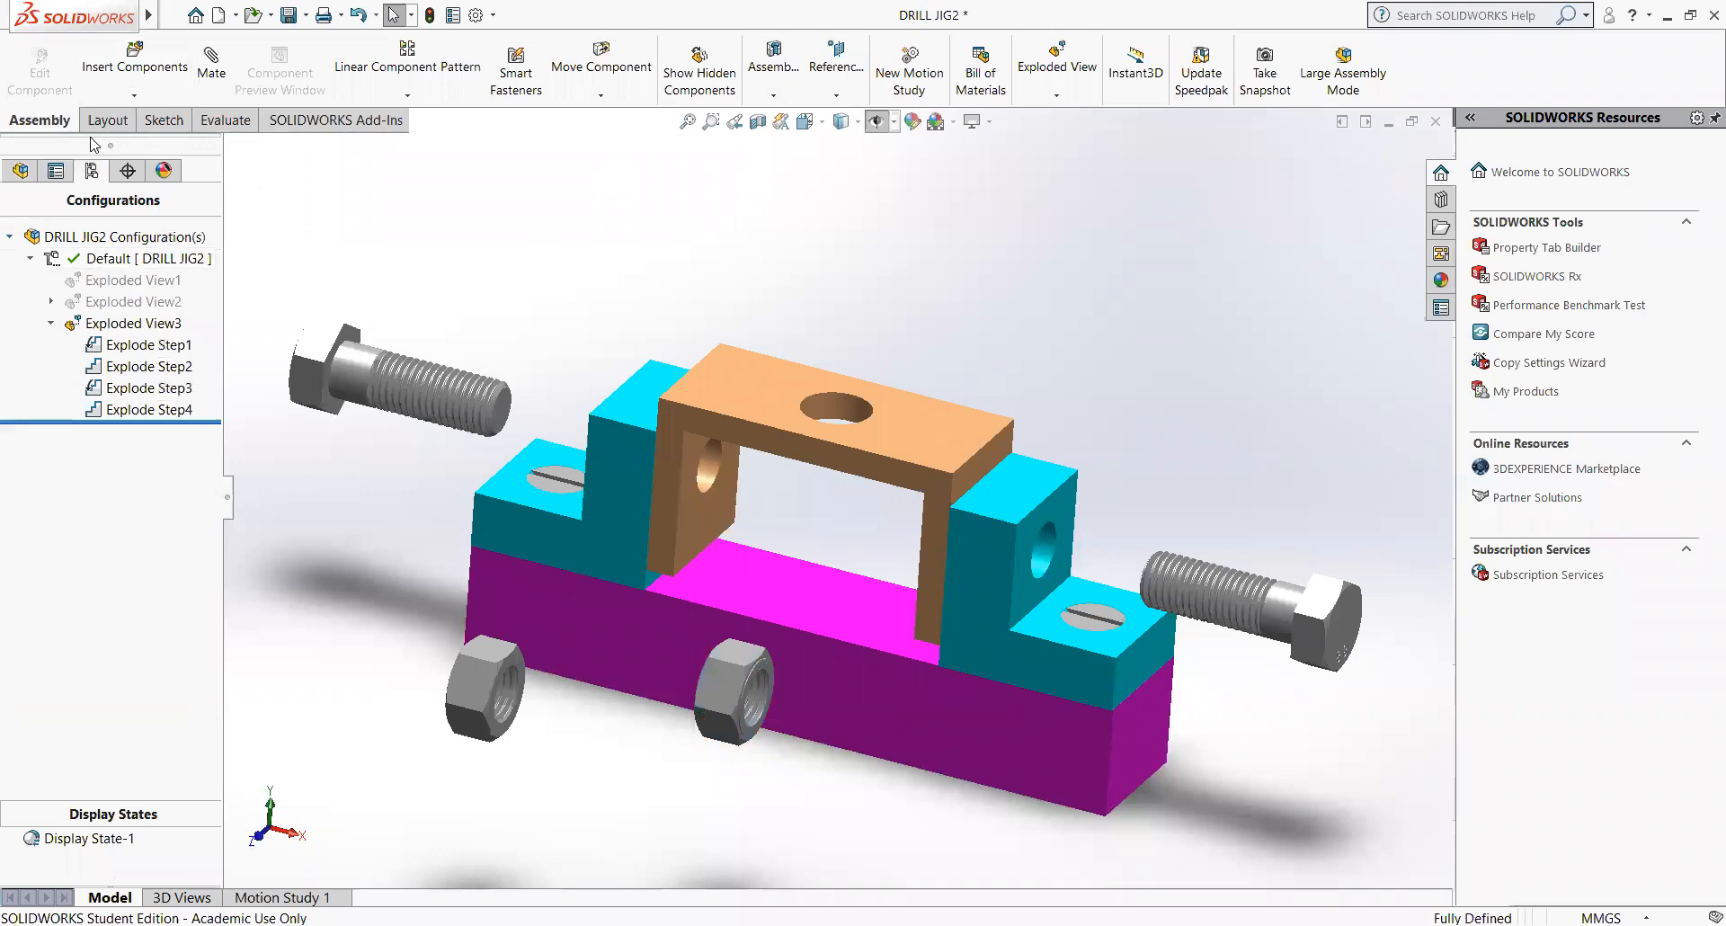
- Animate the collapse of Exploded View3, replay it, and close the Animation Controller
right_click(139, 324)
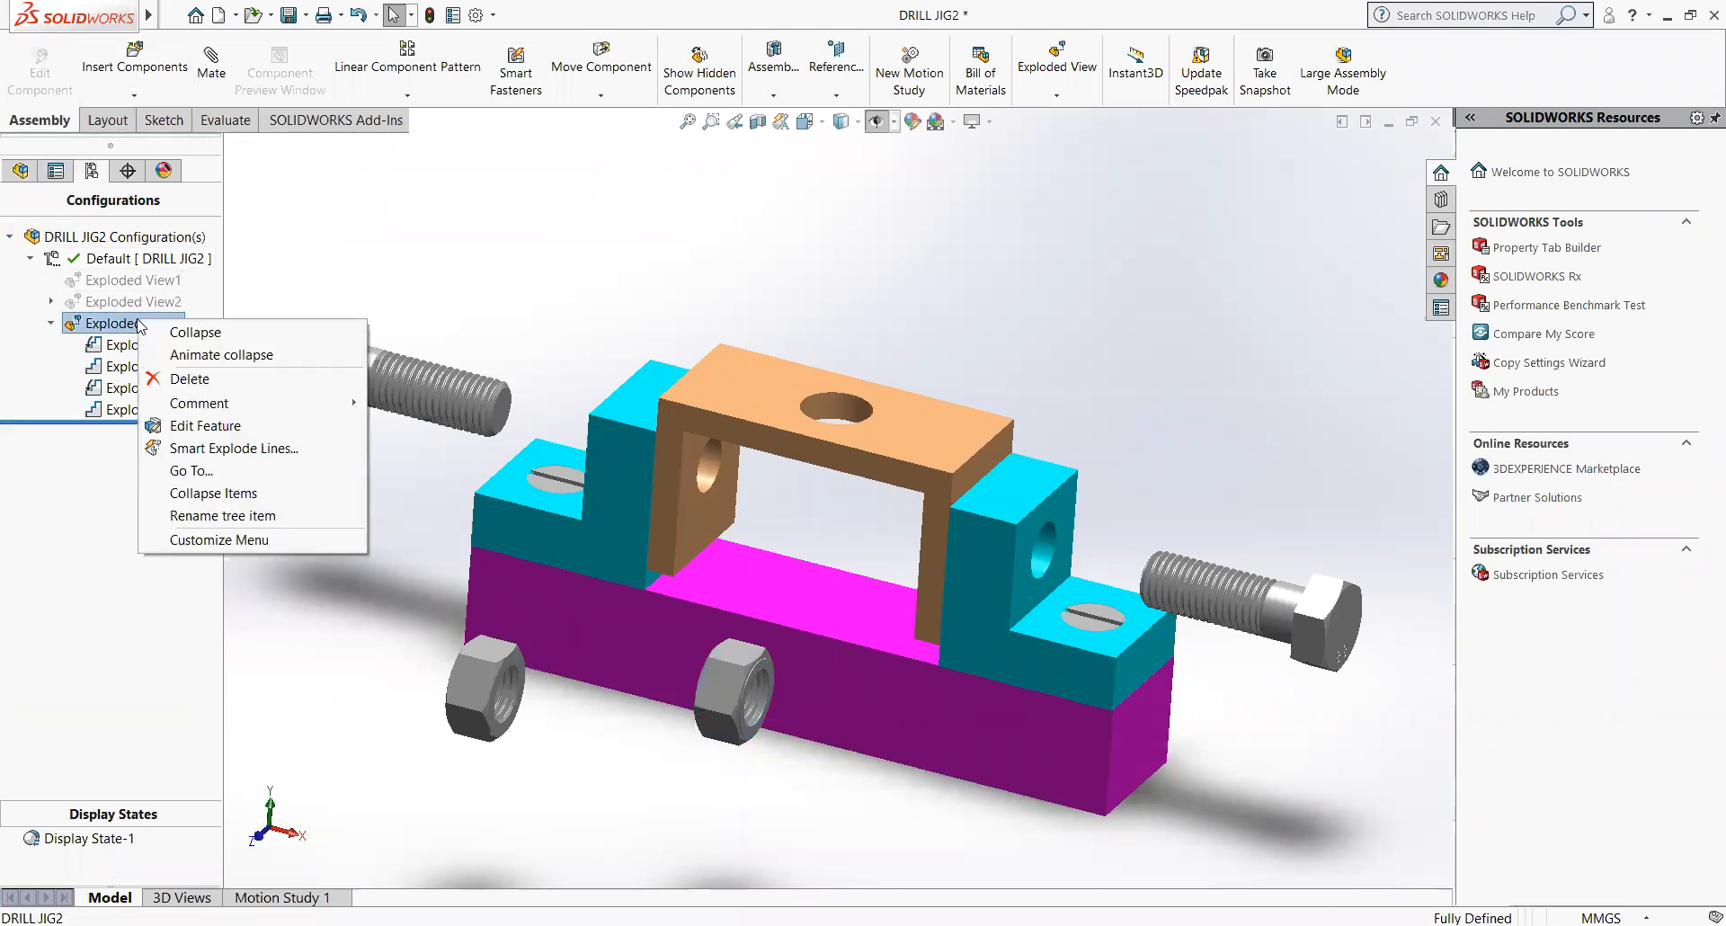
left_click(198, 356)
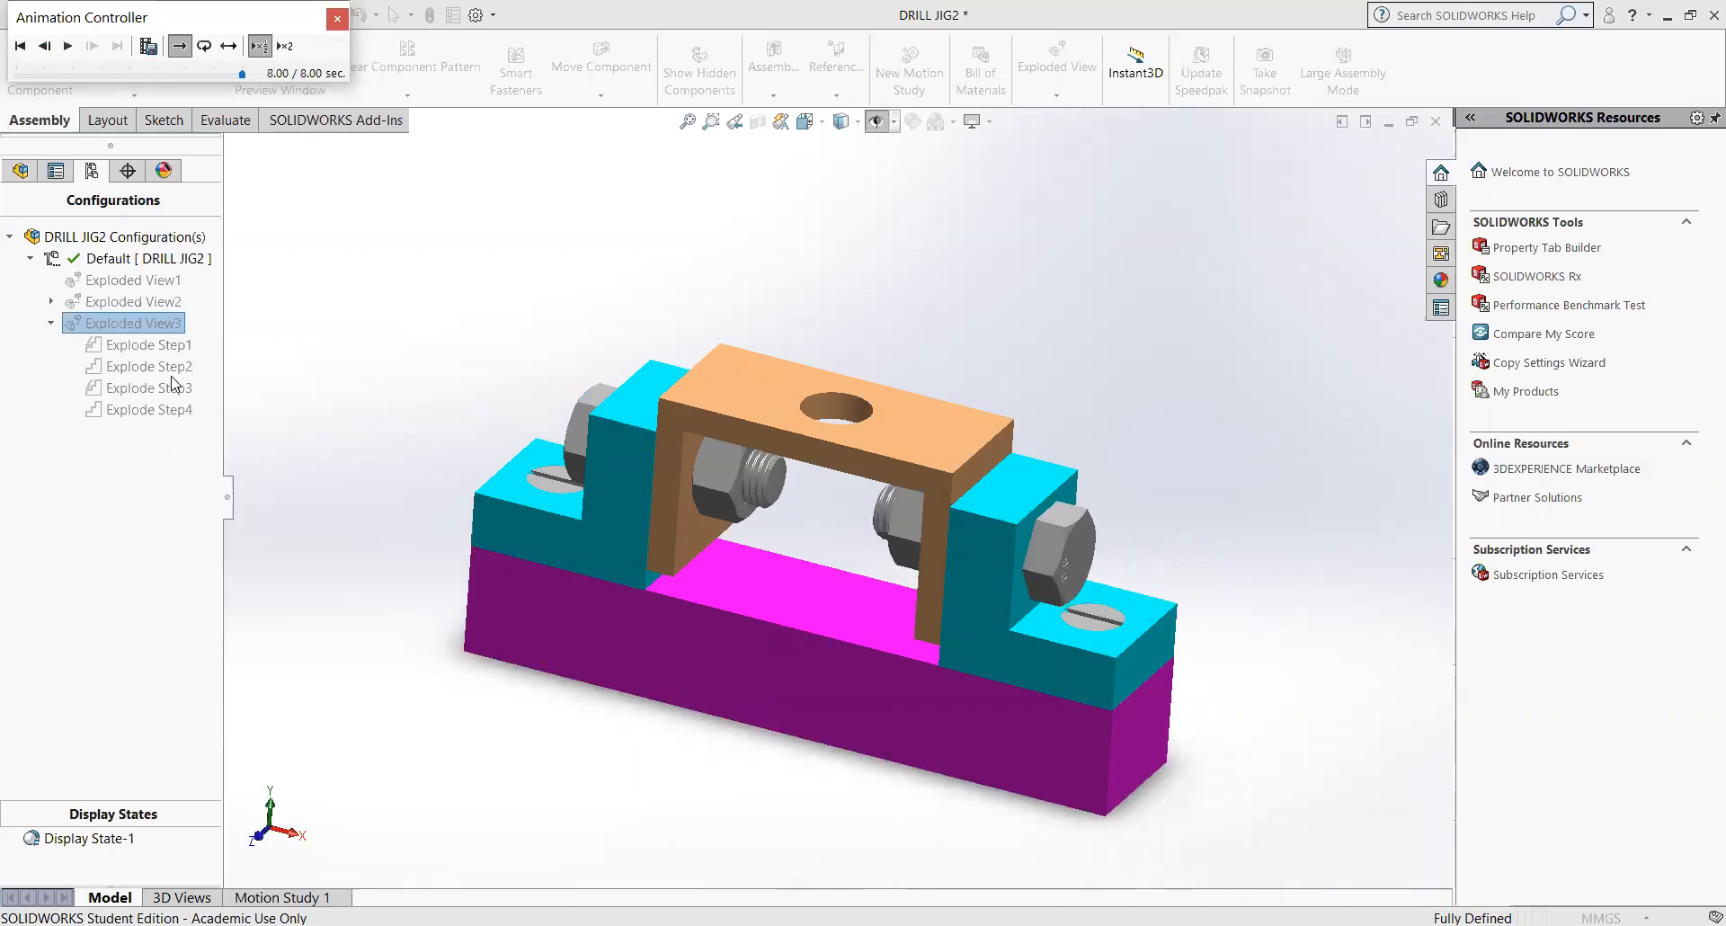
left_click(70, 47)
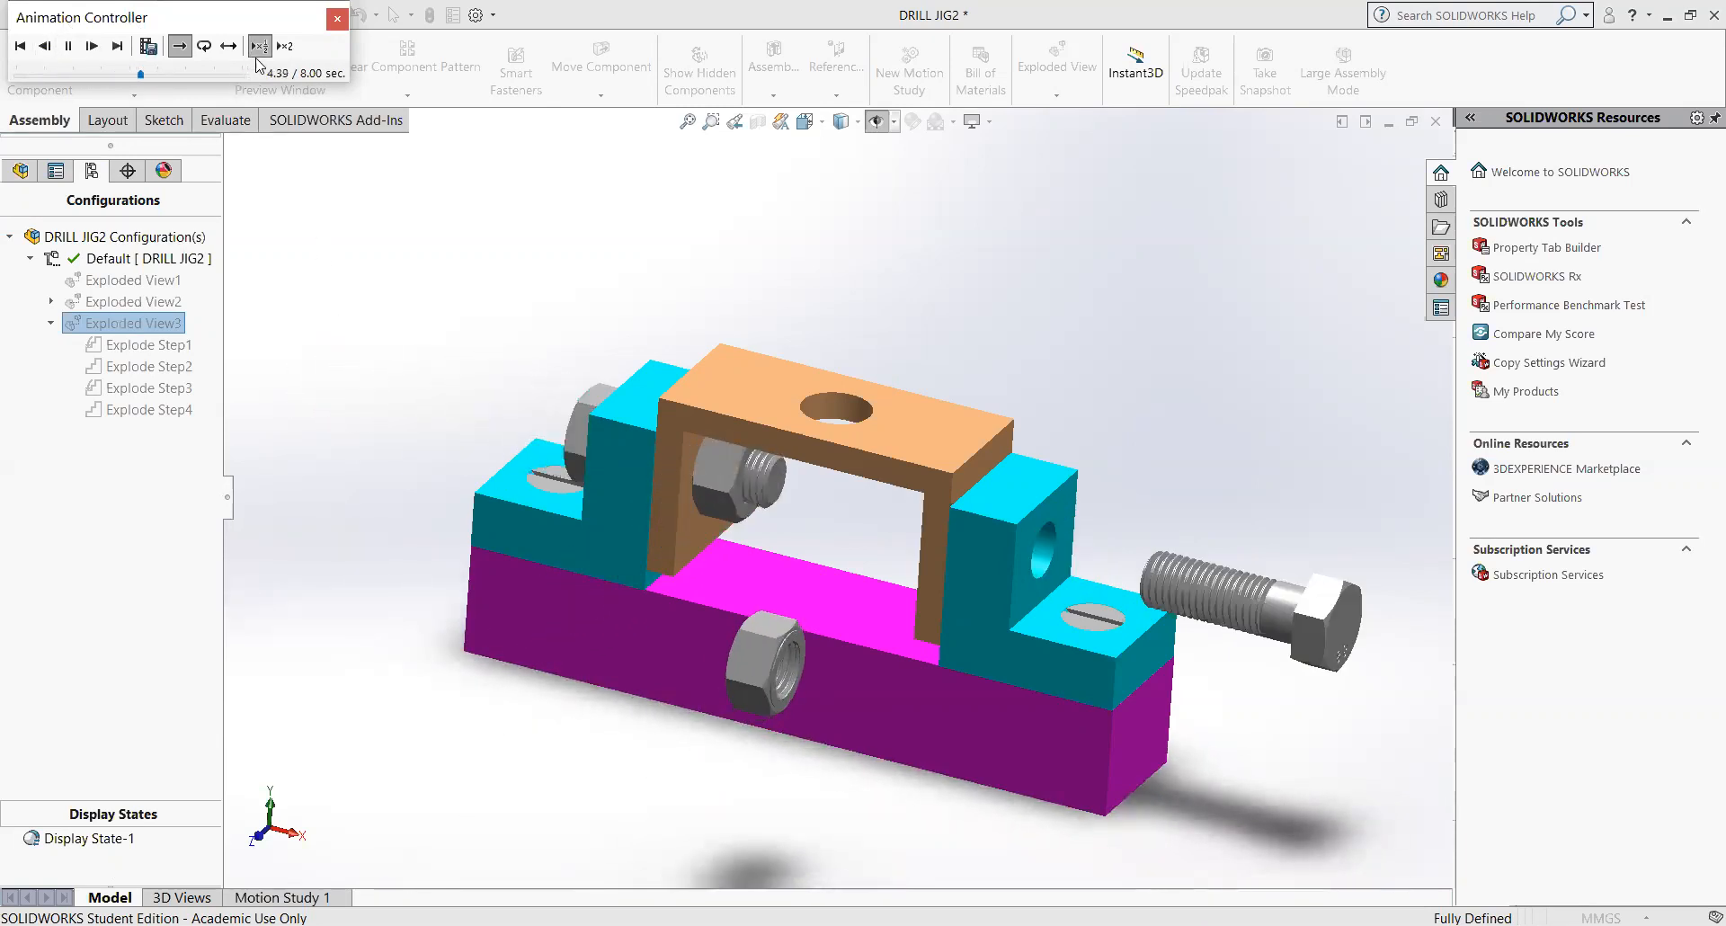
left_click(336, 20)
- Explode Exploded View3 and reverse the rotation direction of the cap screw in Explode Step3, accepting the edit
right_click(127, 324)
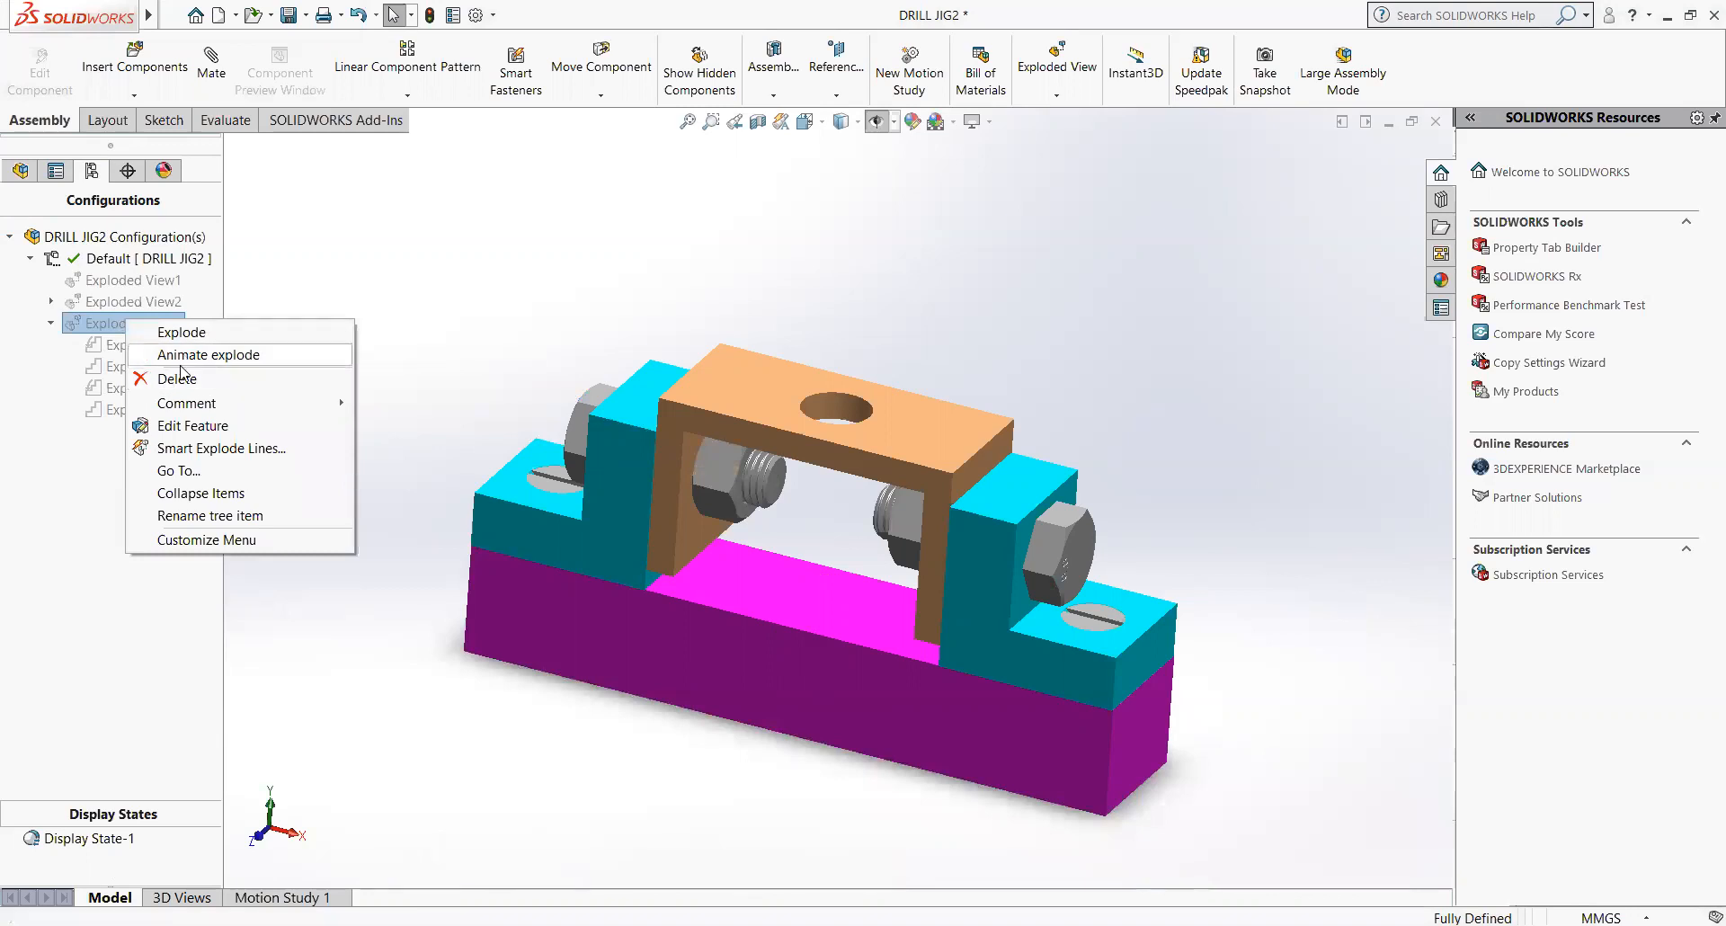
left_click(140, 331)
right_click(140, 327)
left_click(110, 391)
right_click(135, 388)
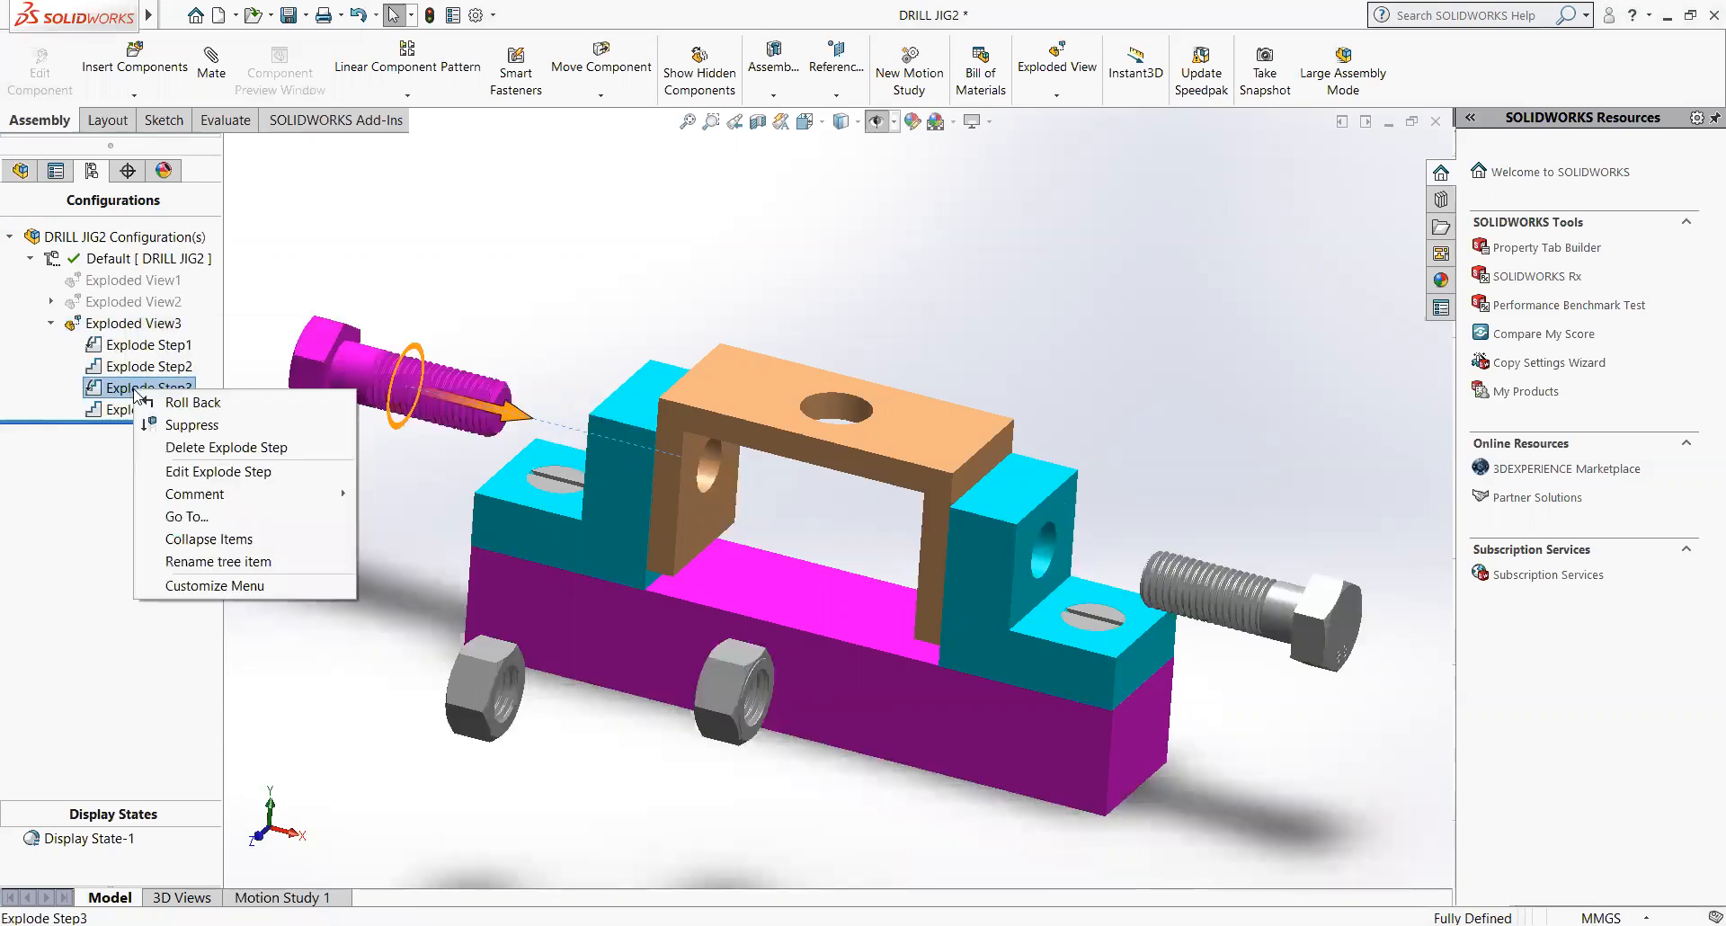
left_click(196, 471)
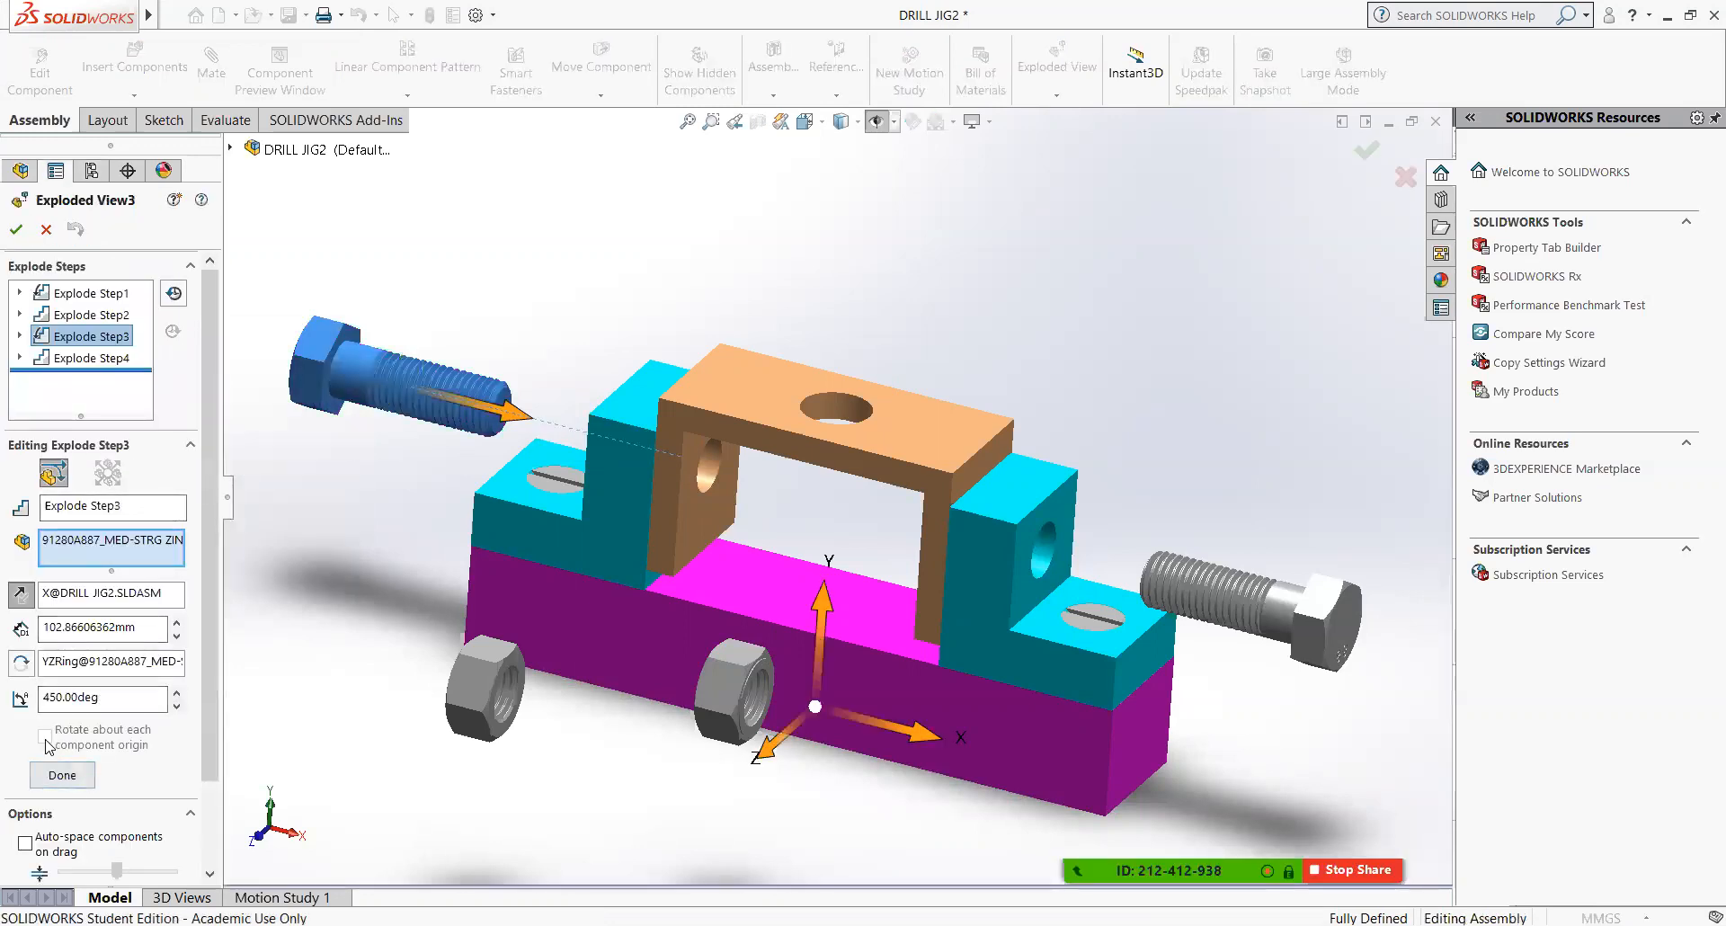
left_click(24, 666)
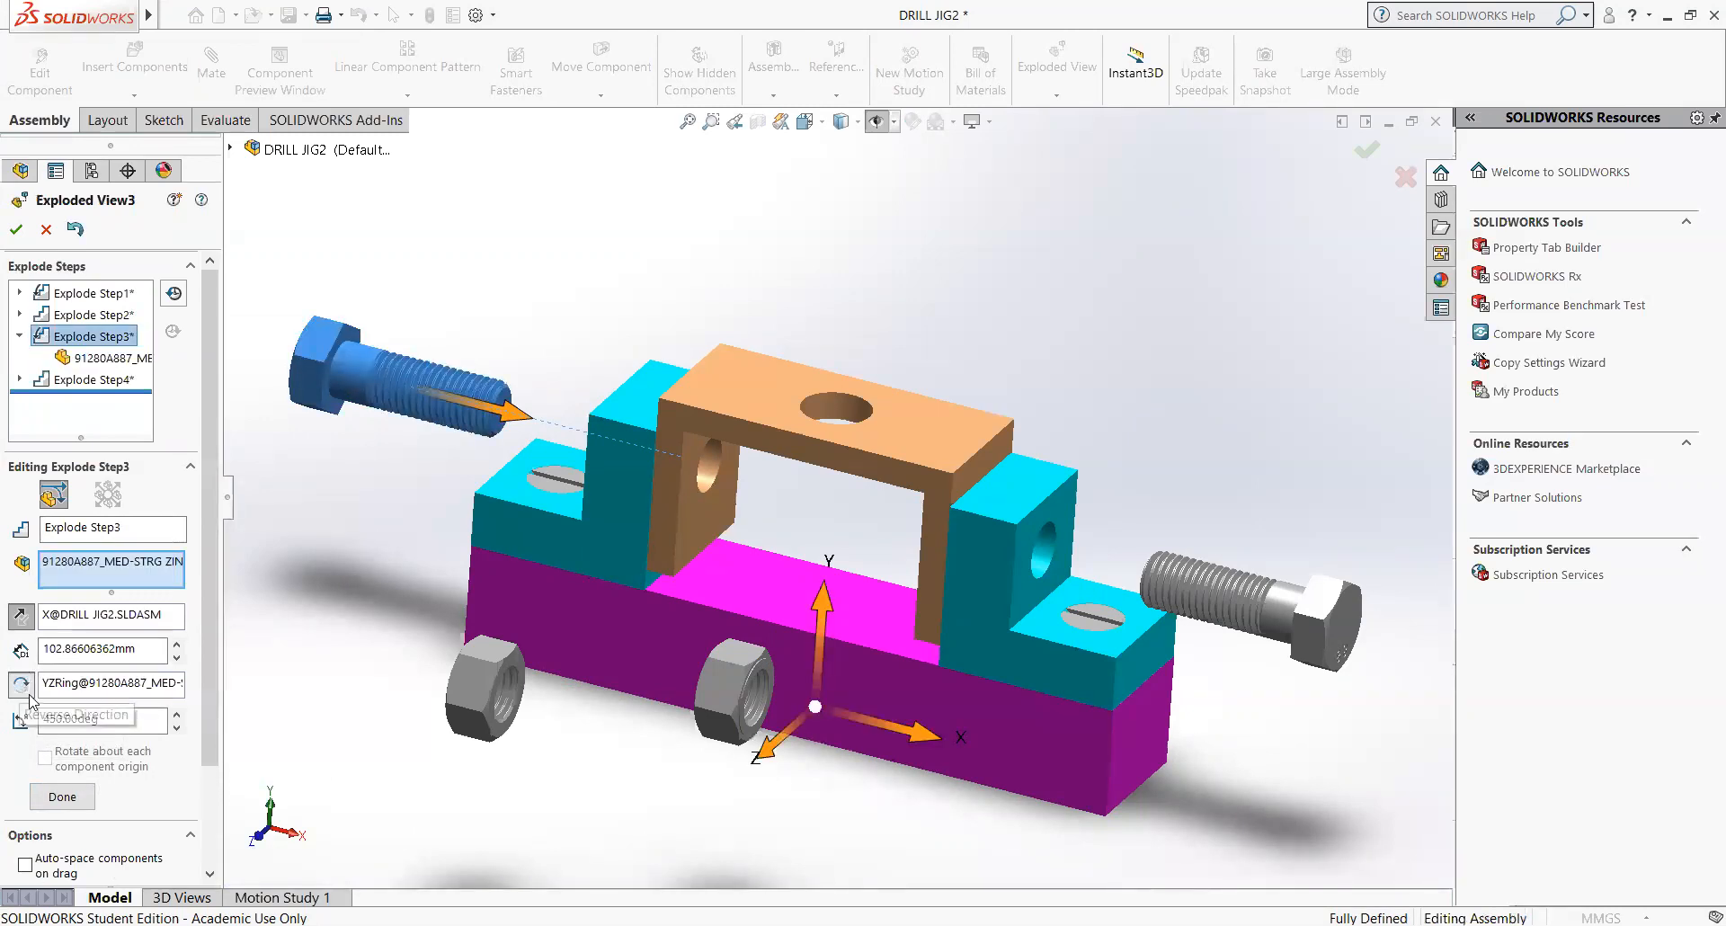
left_click(16, 229)
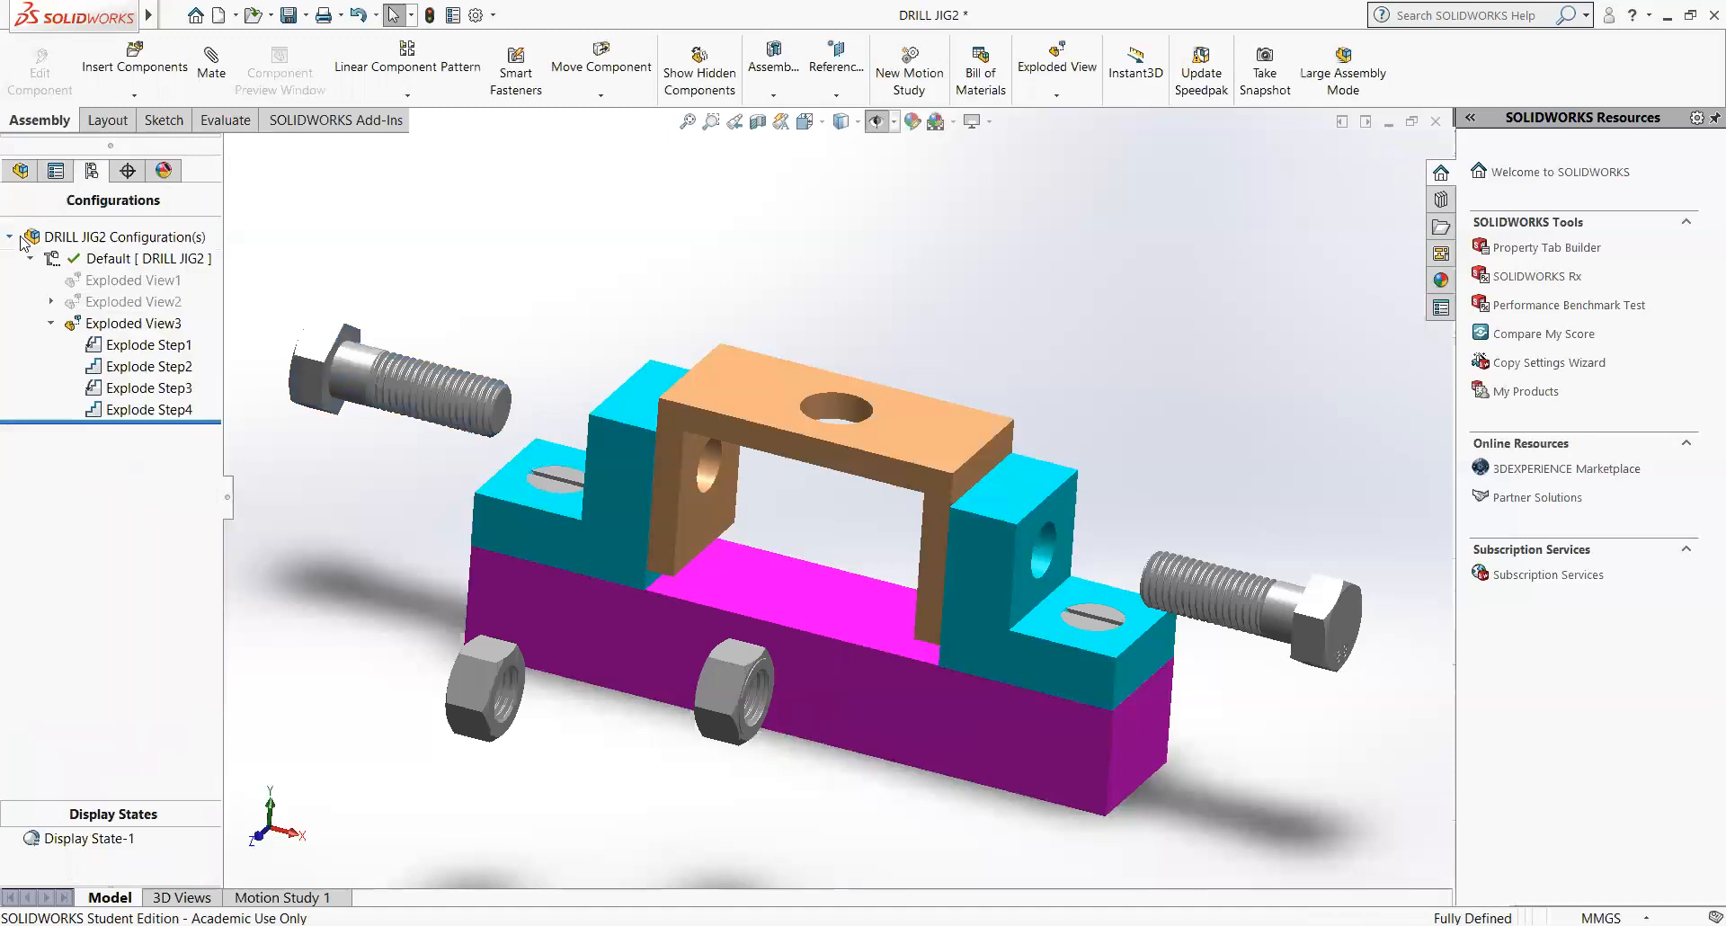
- Animate the collapse of Exploded View3 and close the Animation Controller
left_click(108, 326)
right_click(108, 327)
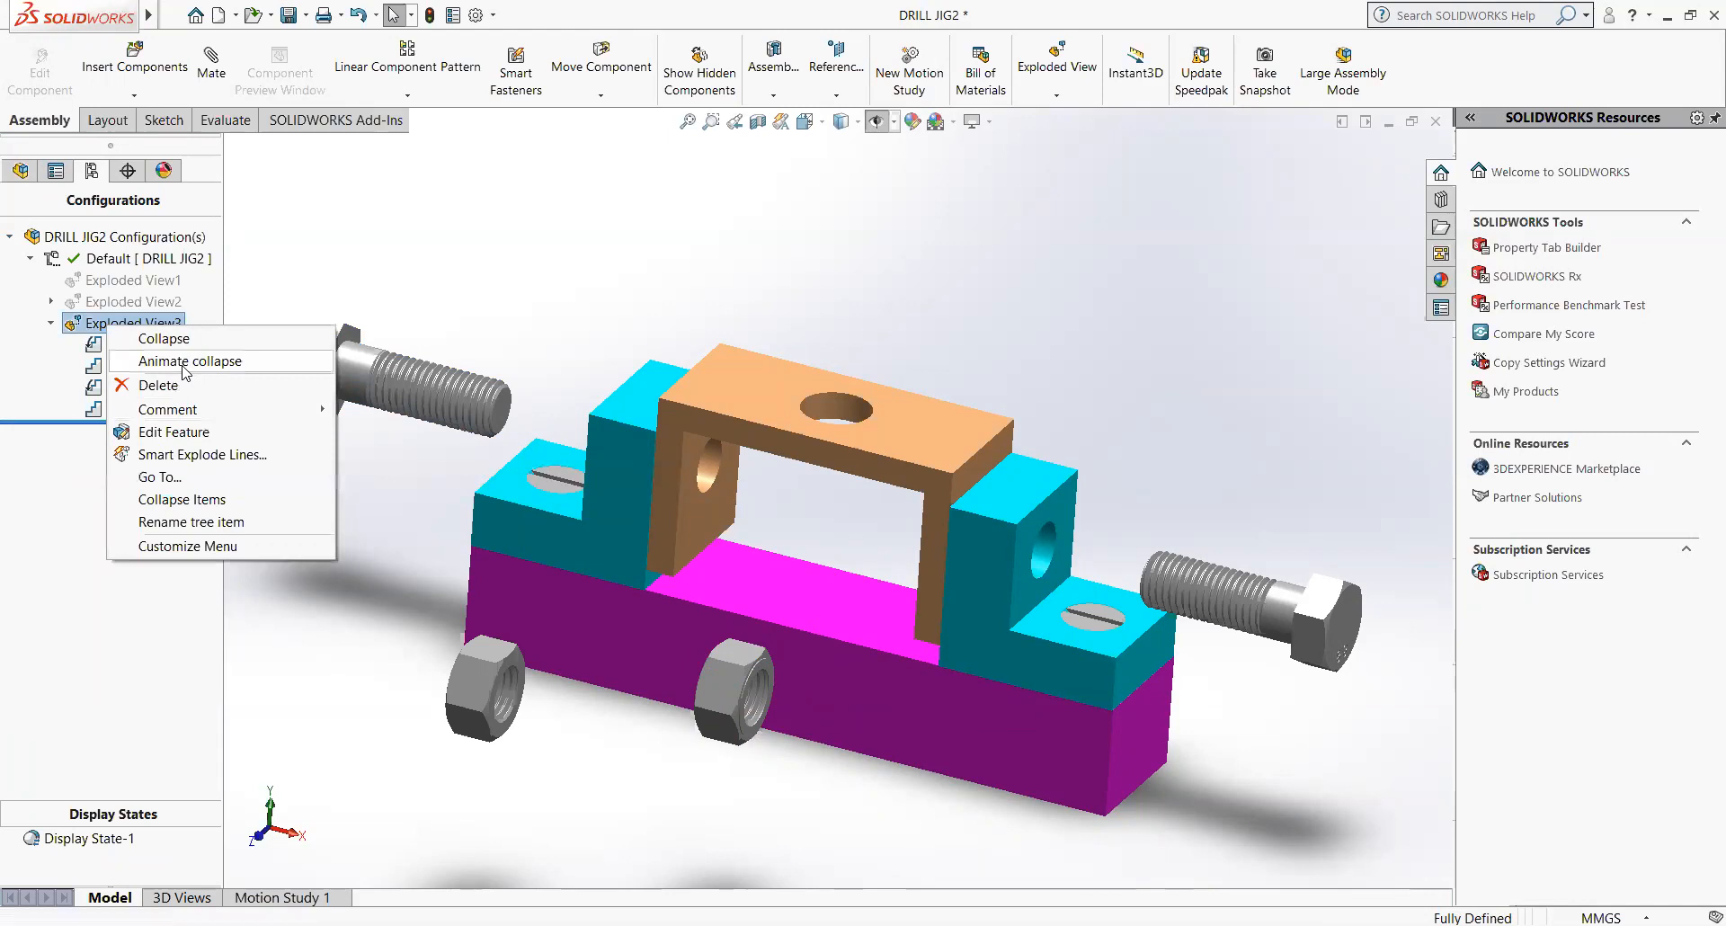
left_click(184, 364)
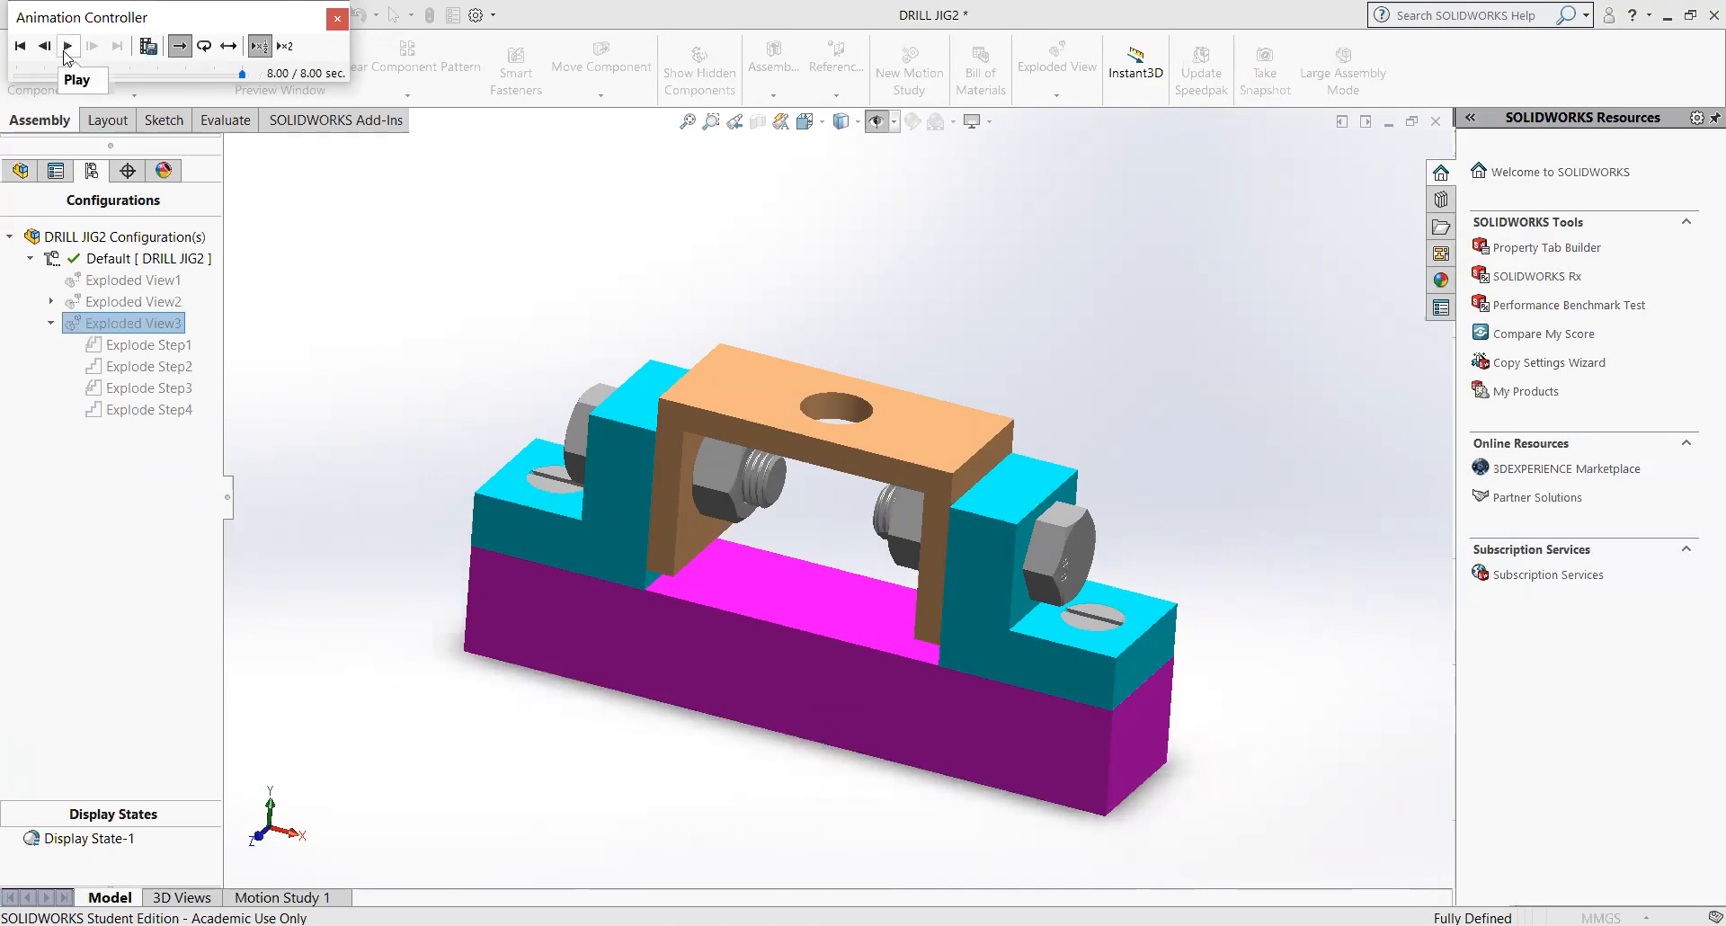
left_click(337, 18)
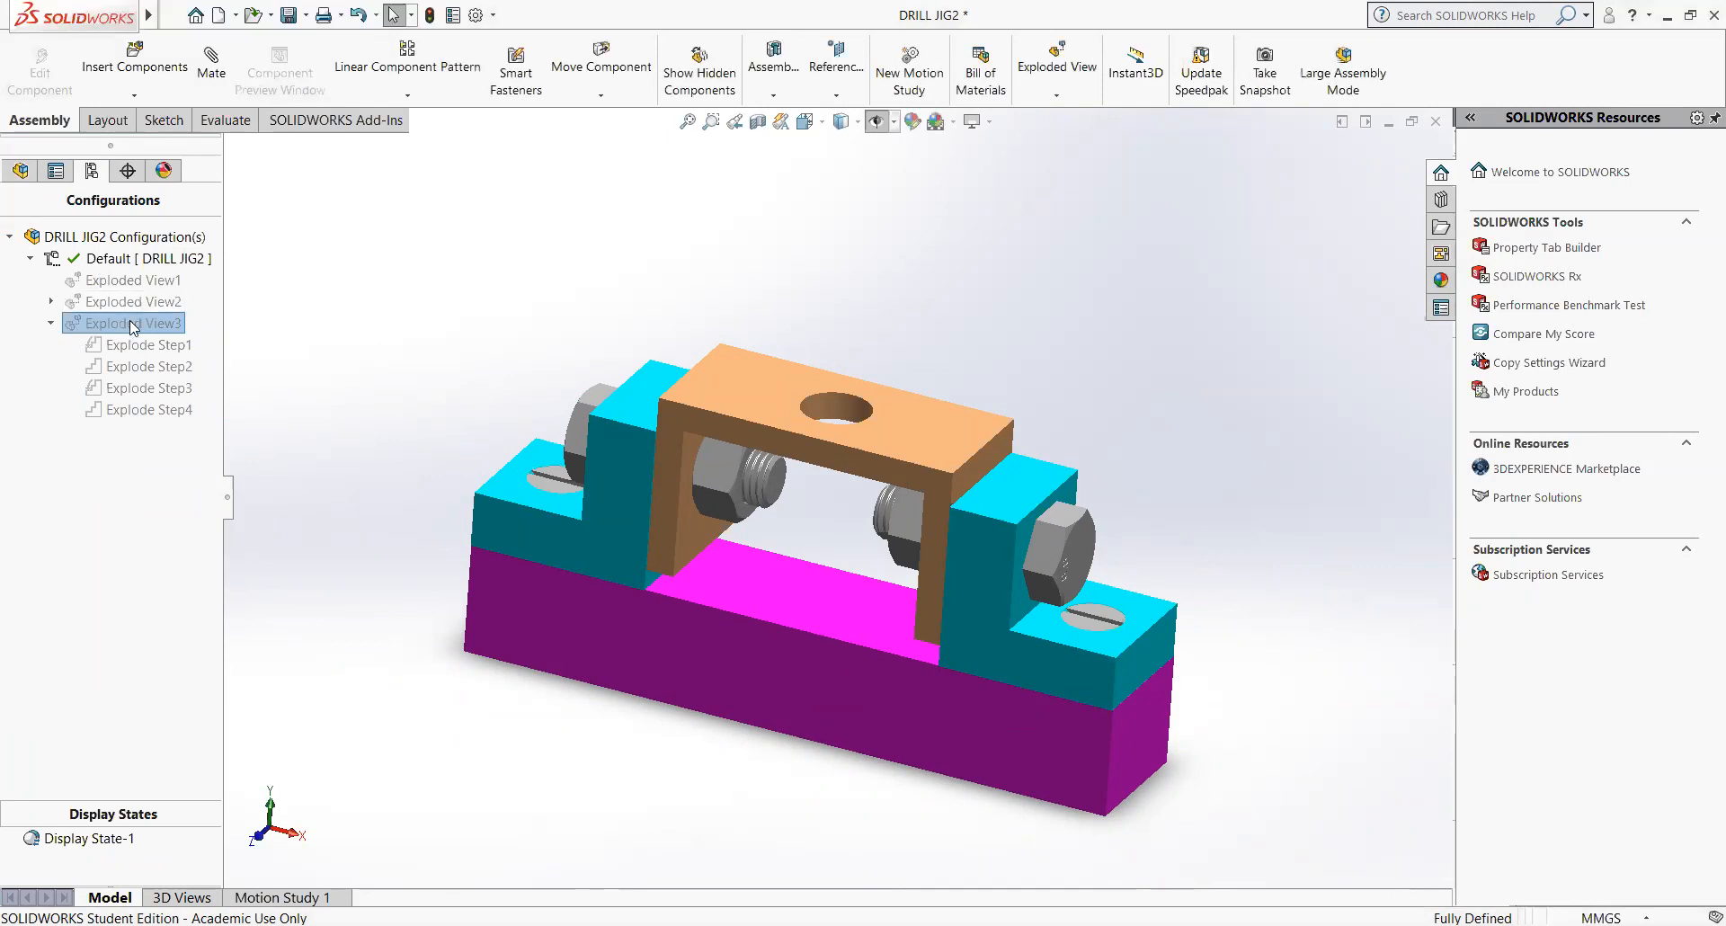
right_click(132, 326)
left_click(193, 335)
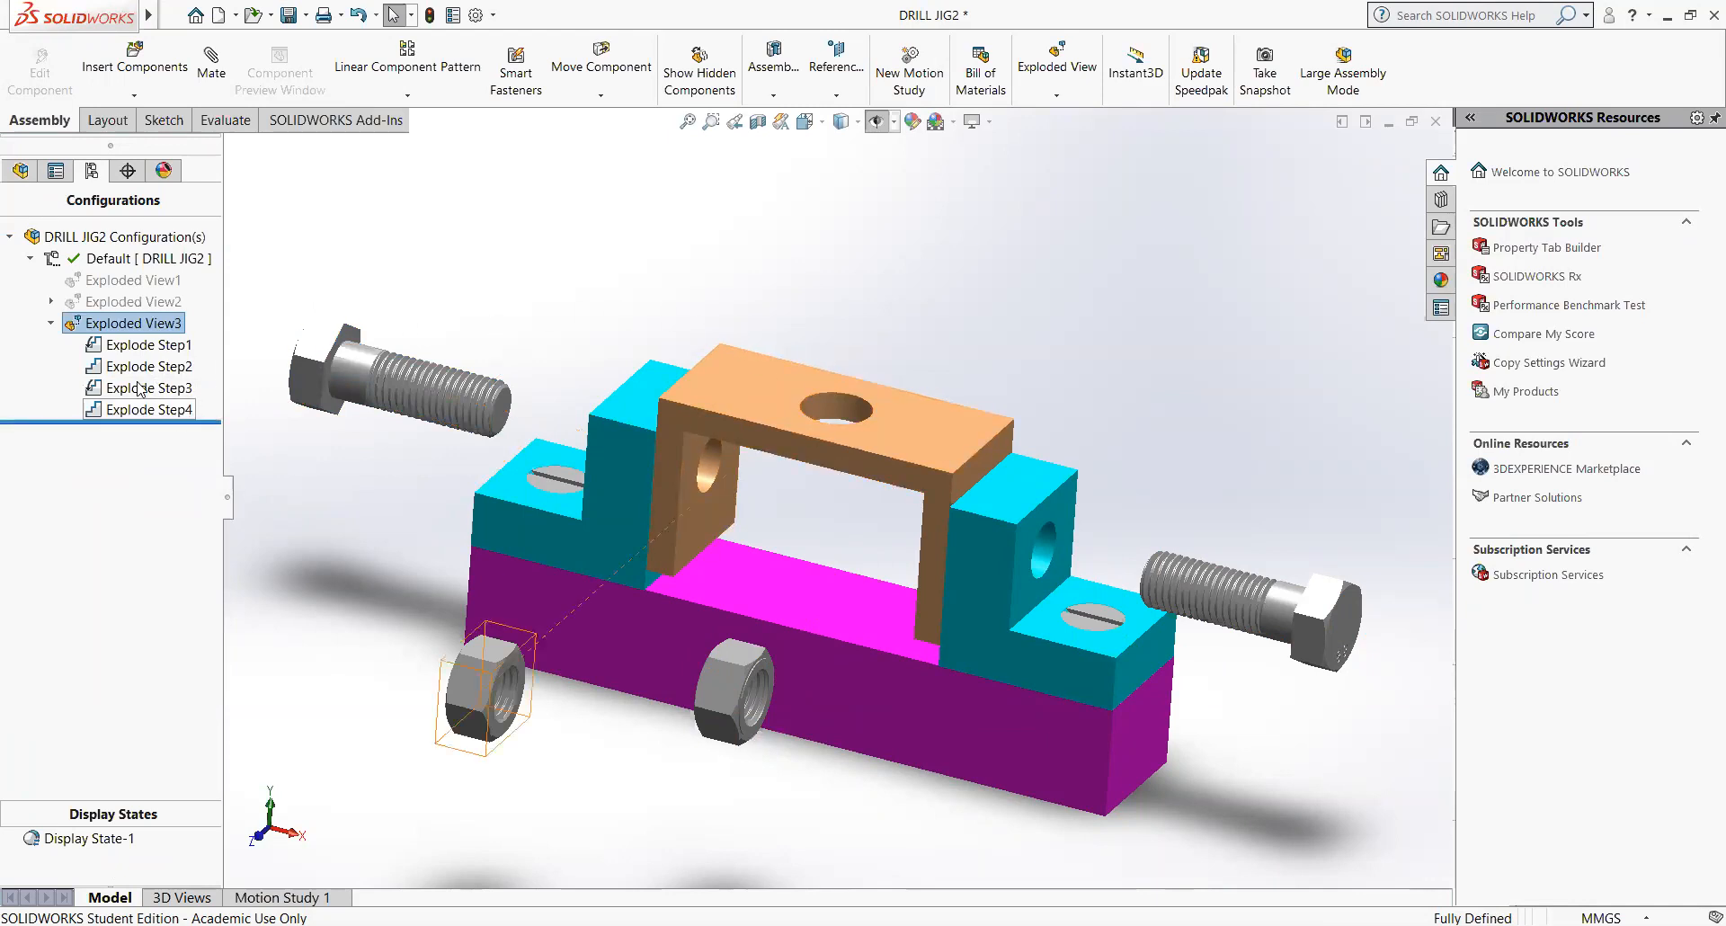
right_click(114, 323)
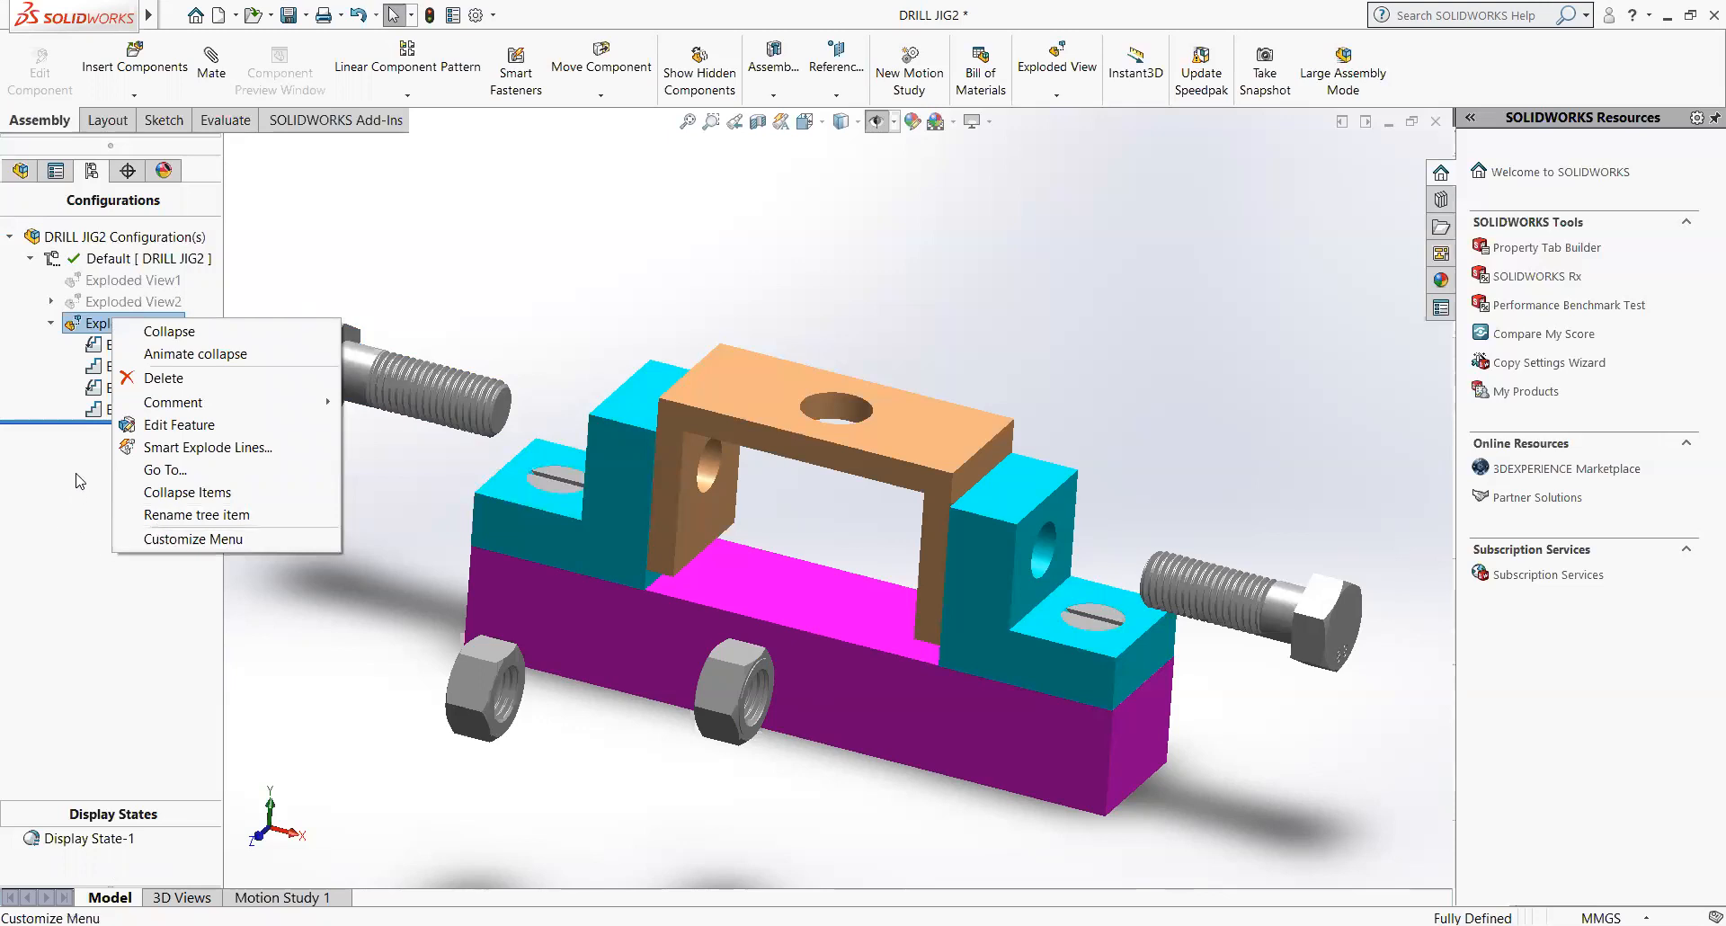
left_click(1064, 74)
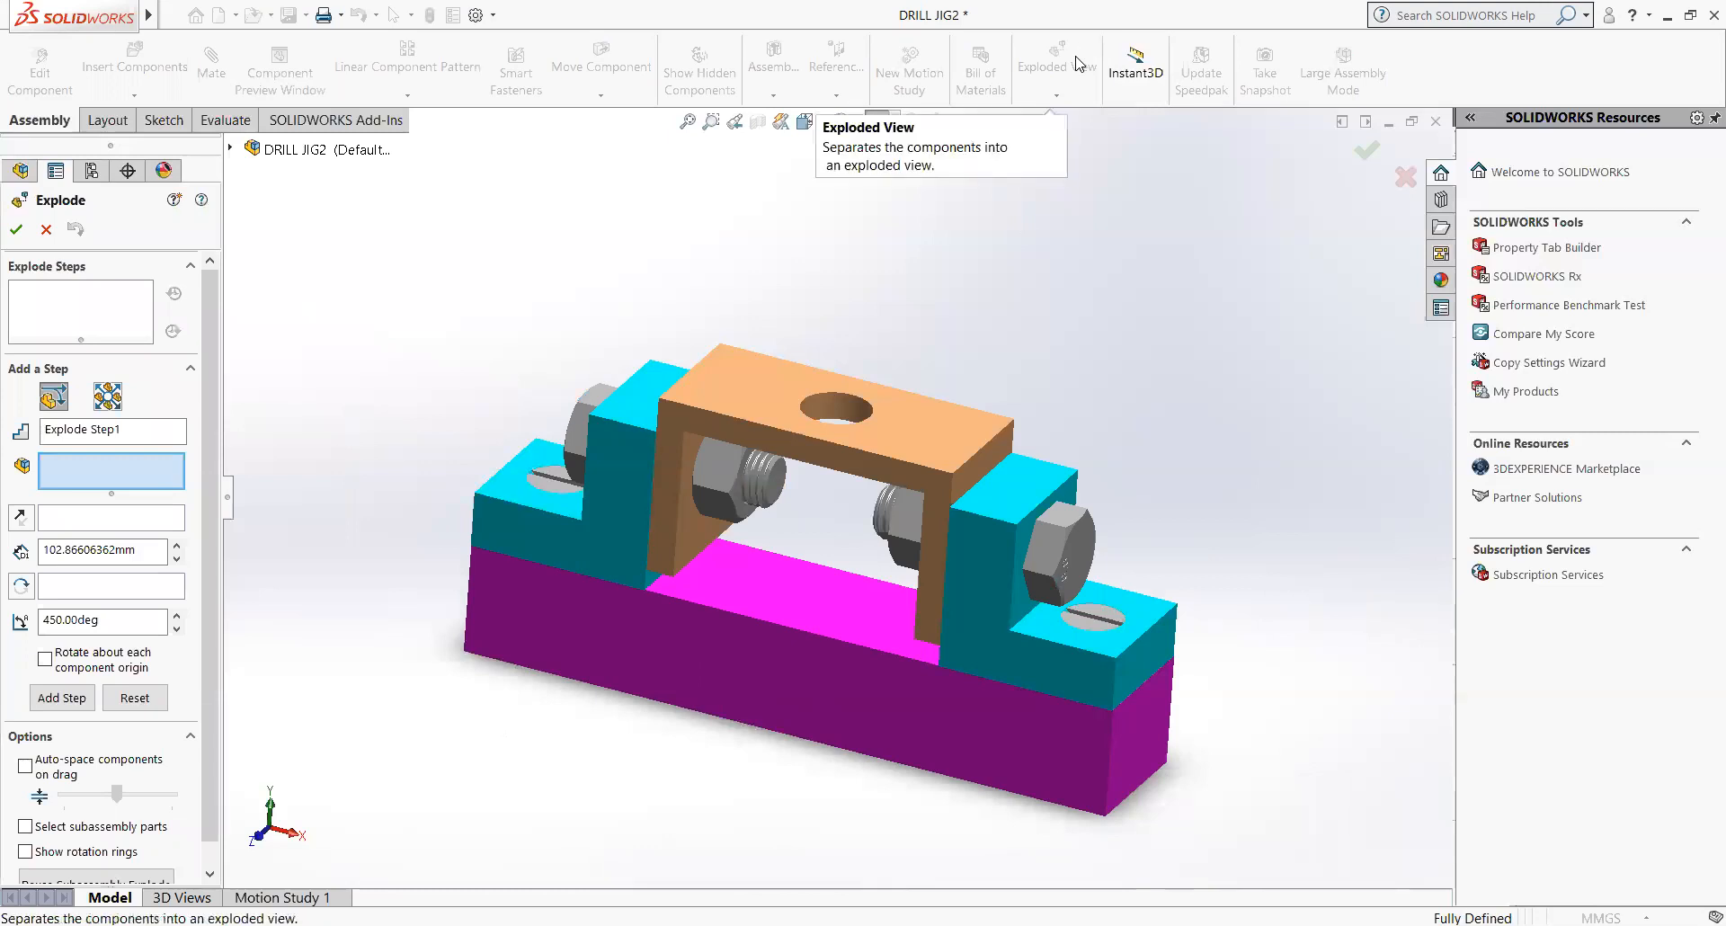
left_click(16, 230)
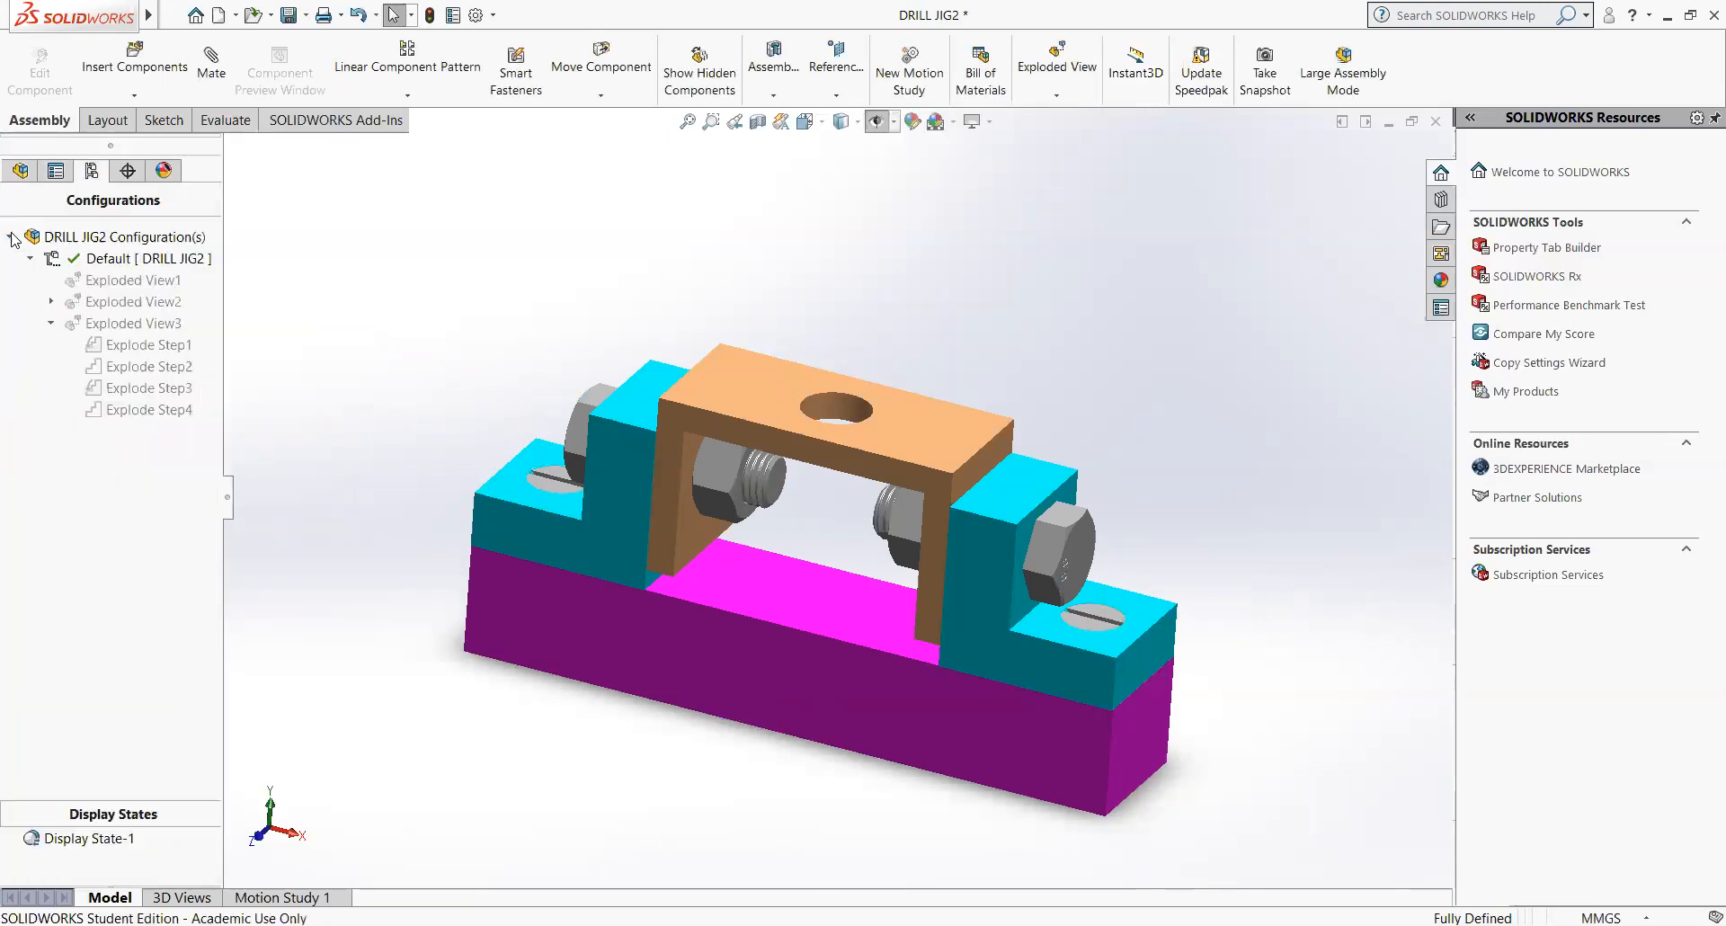
- Explode Exploded View3 and open its definition to review the explode steps, closing it without edits
right_click(124, 329)
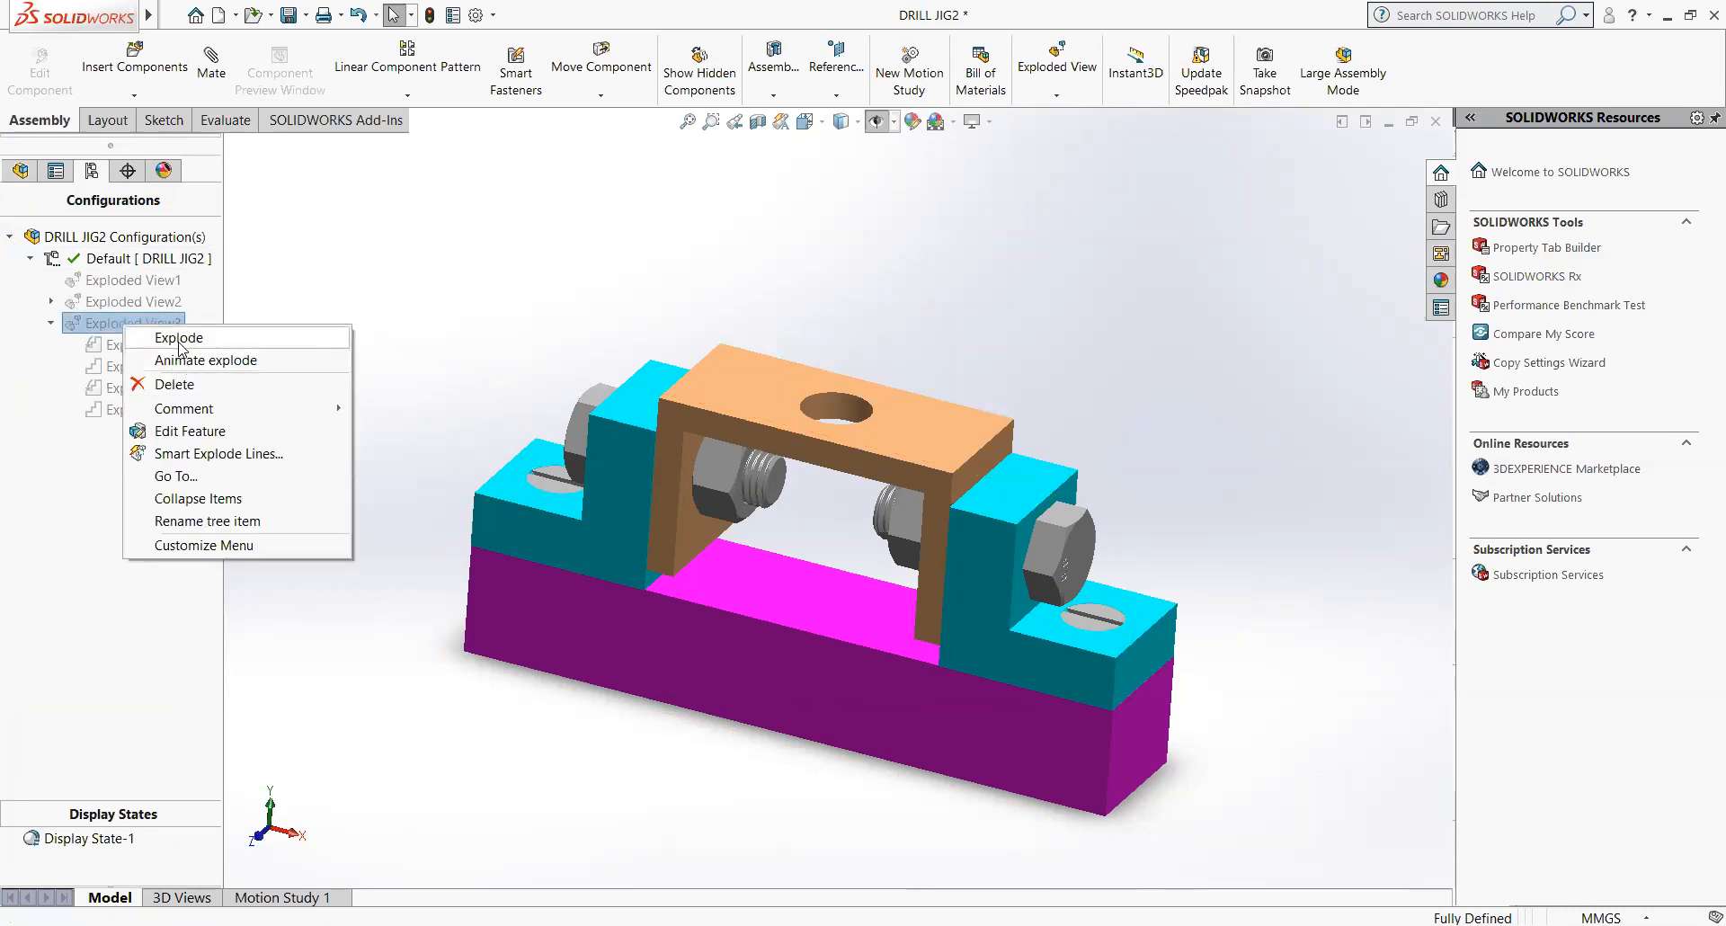
left_click(180, 339)
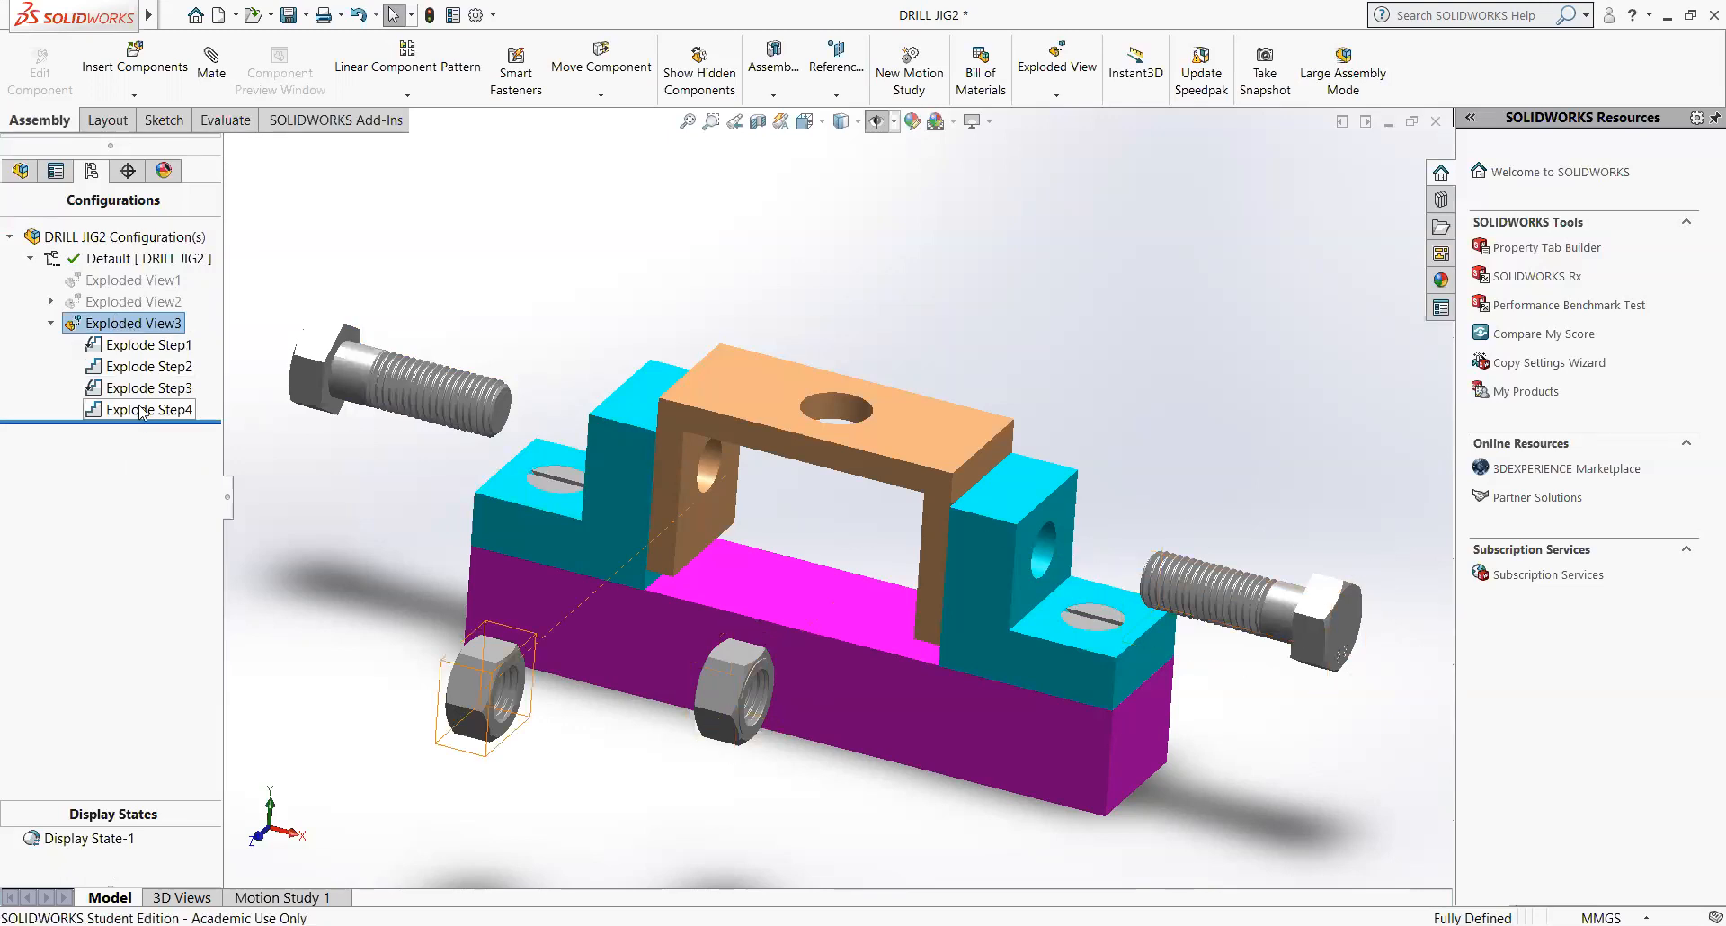
right_click(136, 330)
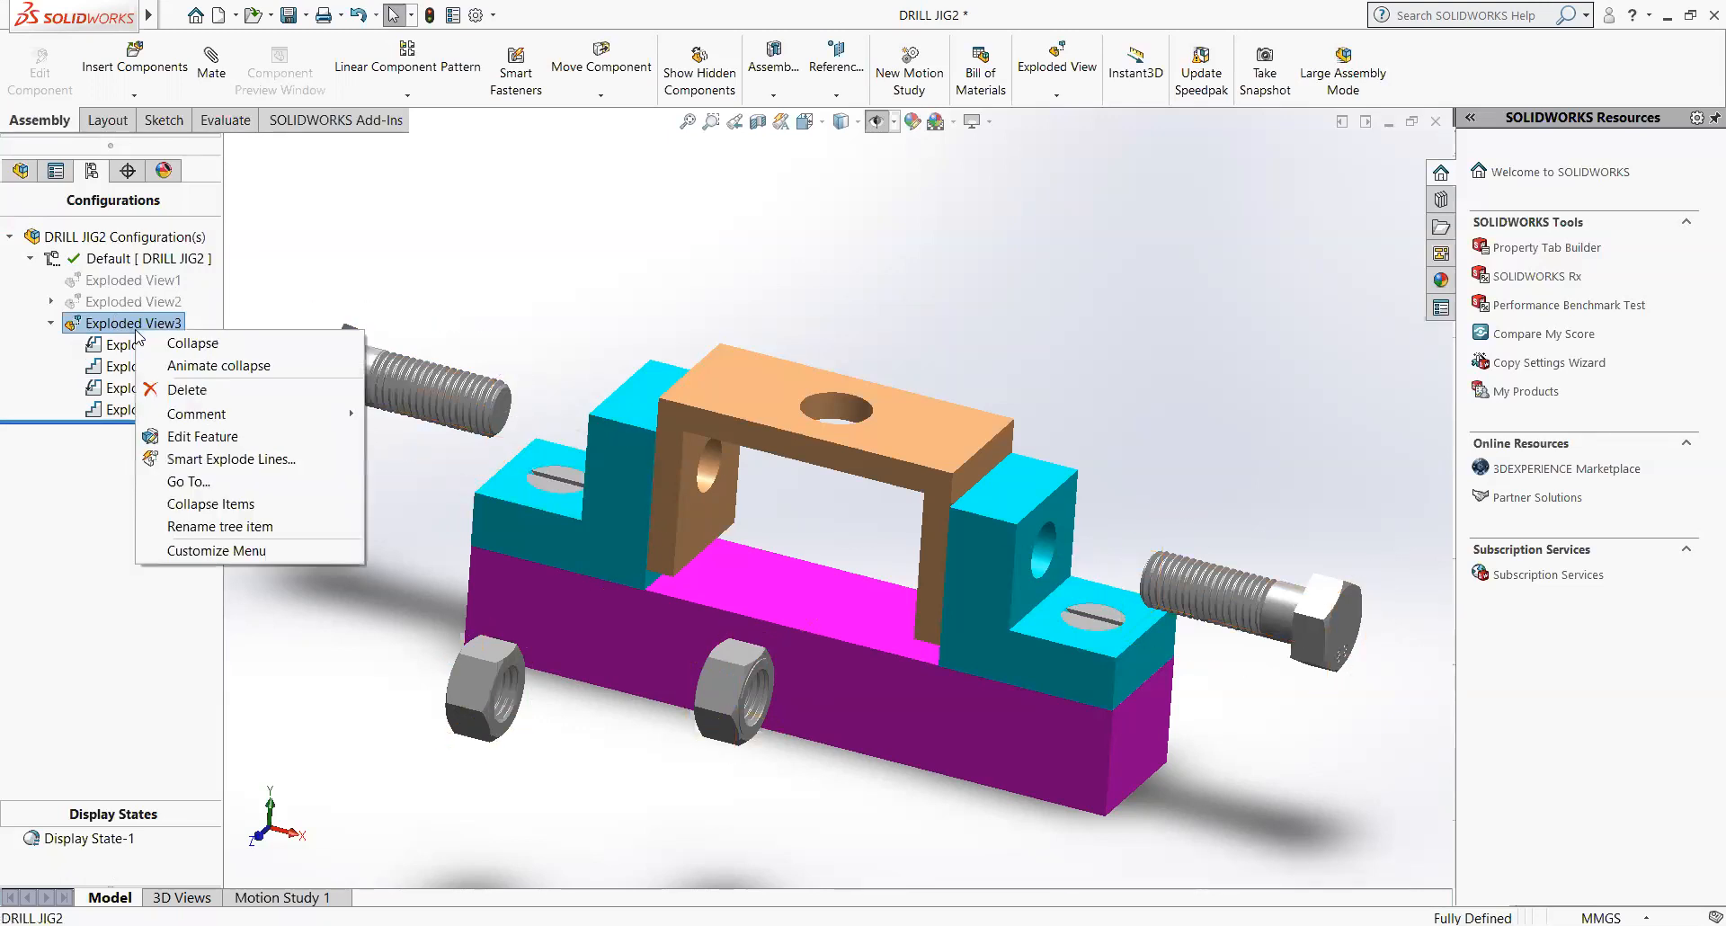
left_click(200, 437)
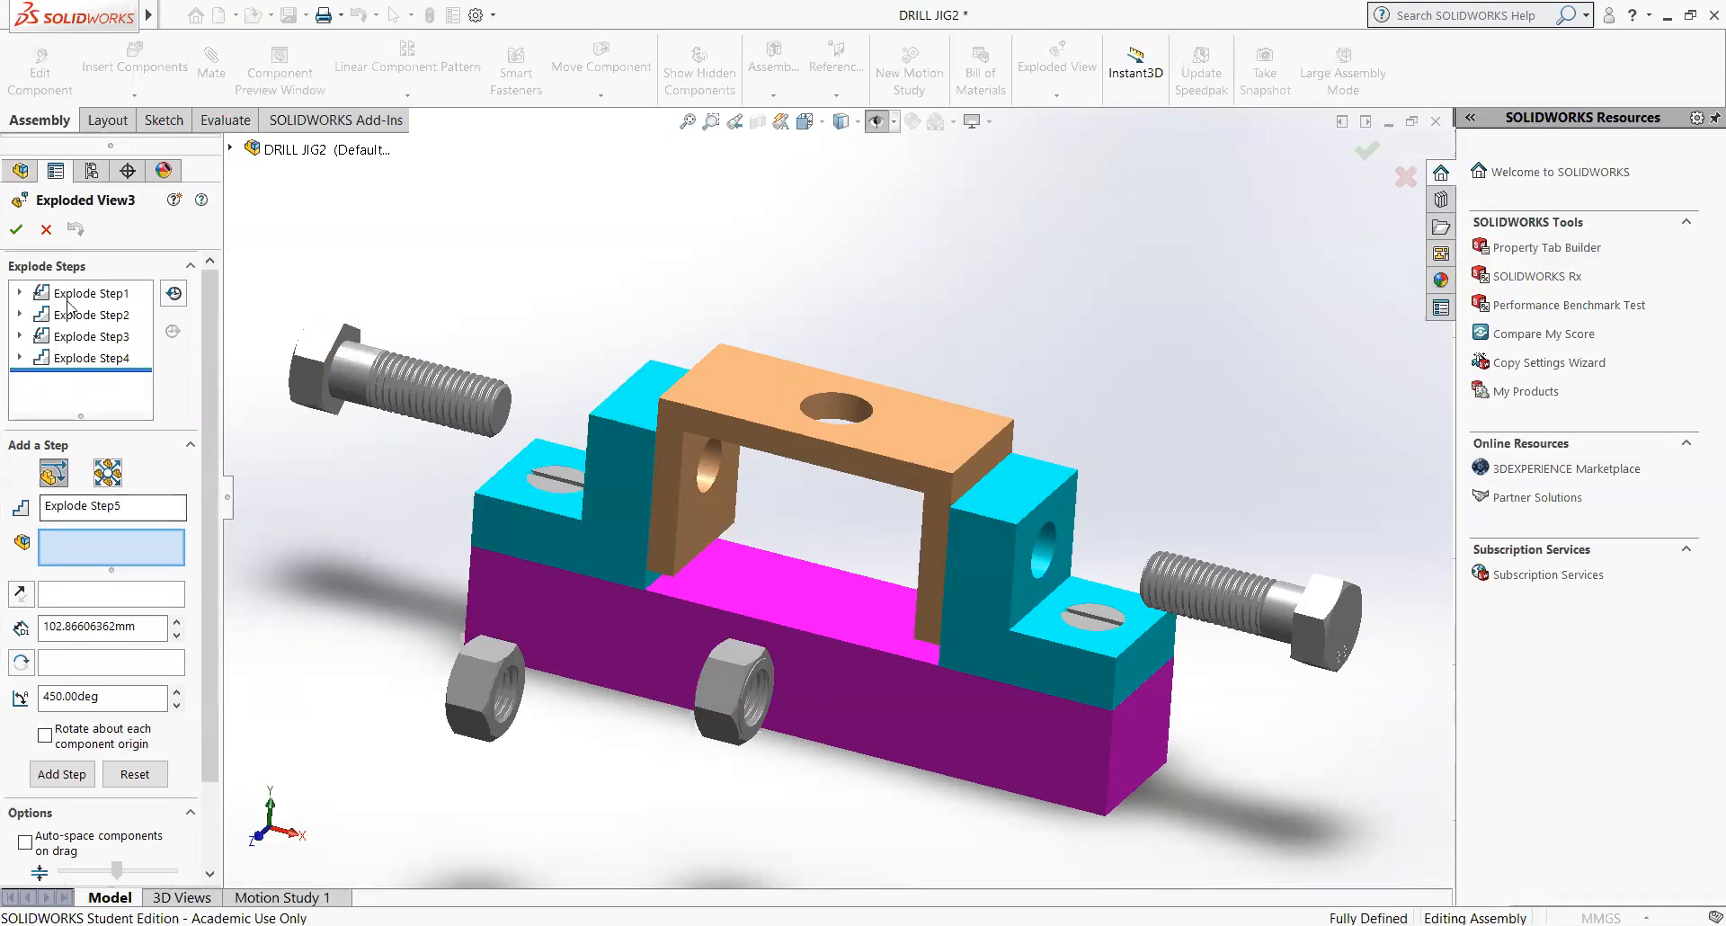
left_click(46, 230)
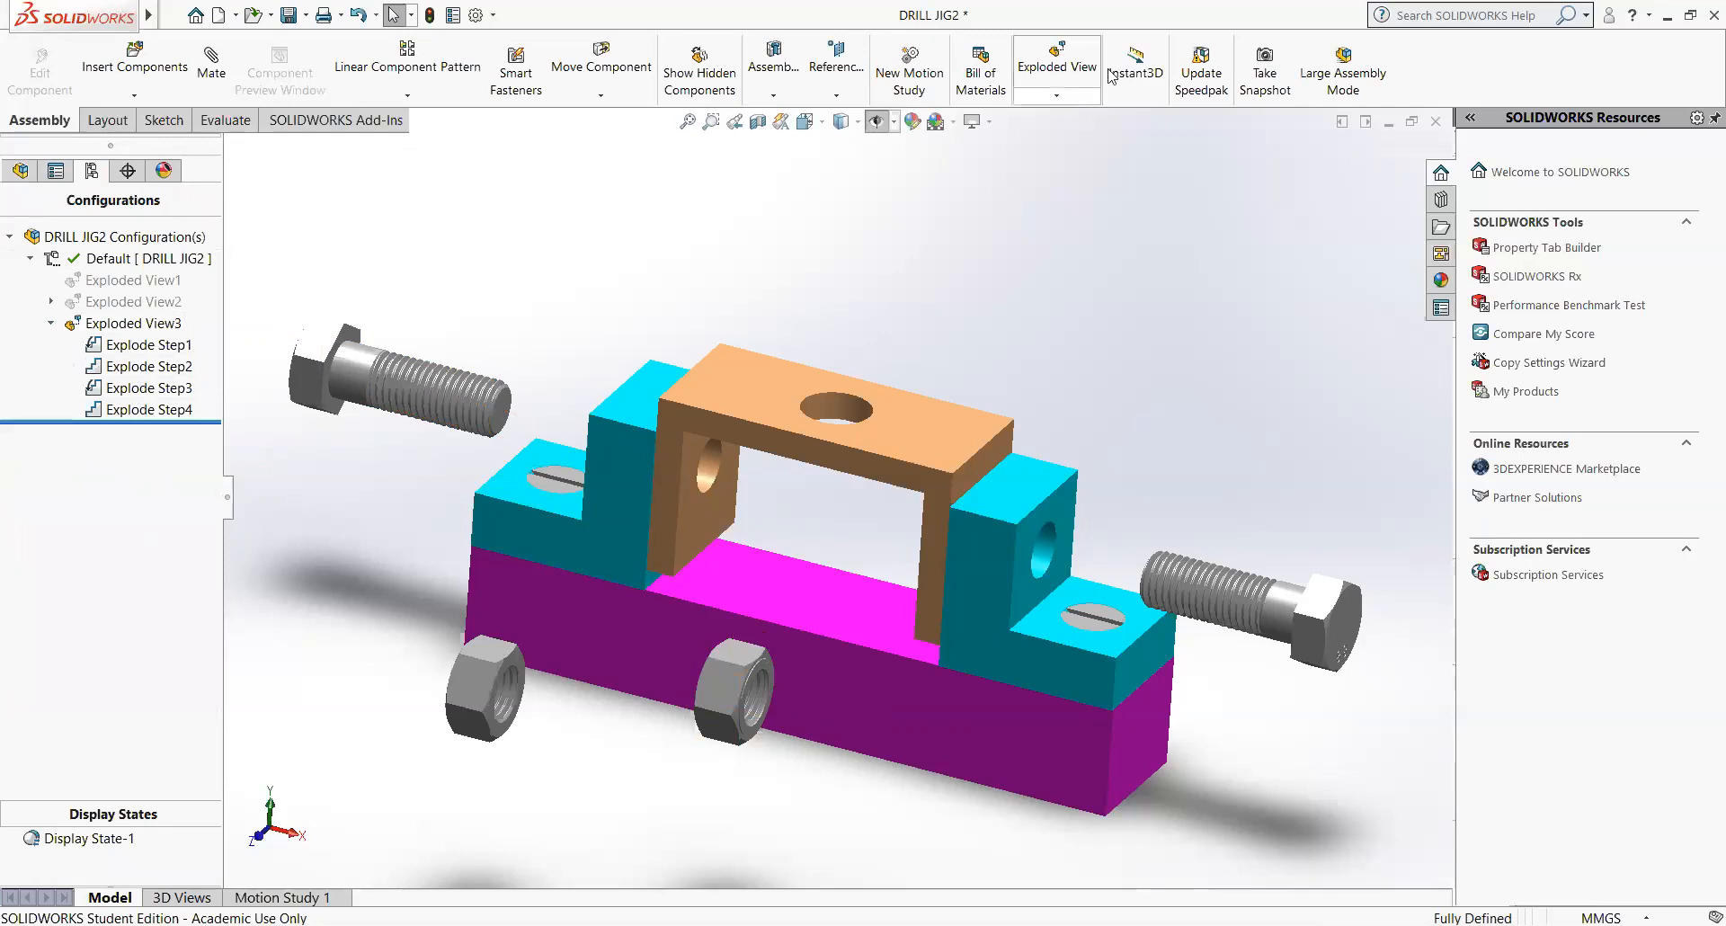
- Create a new exploded view with the left-hand end bracket moved upward along Y, and accept it
left_click(1057, 96)
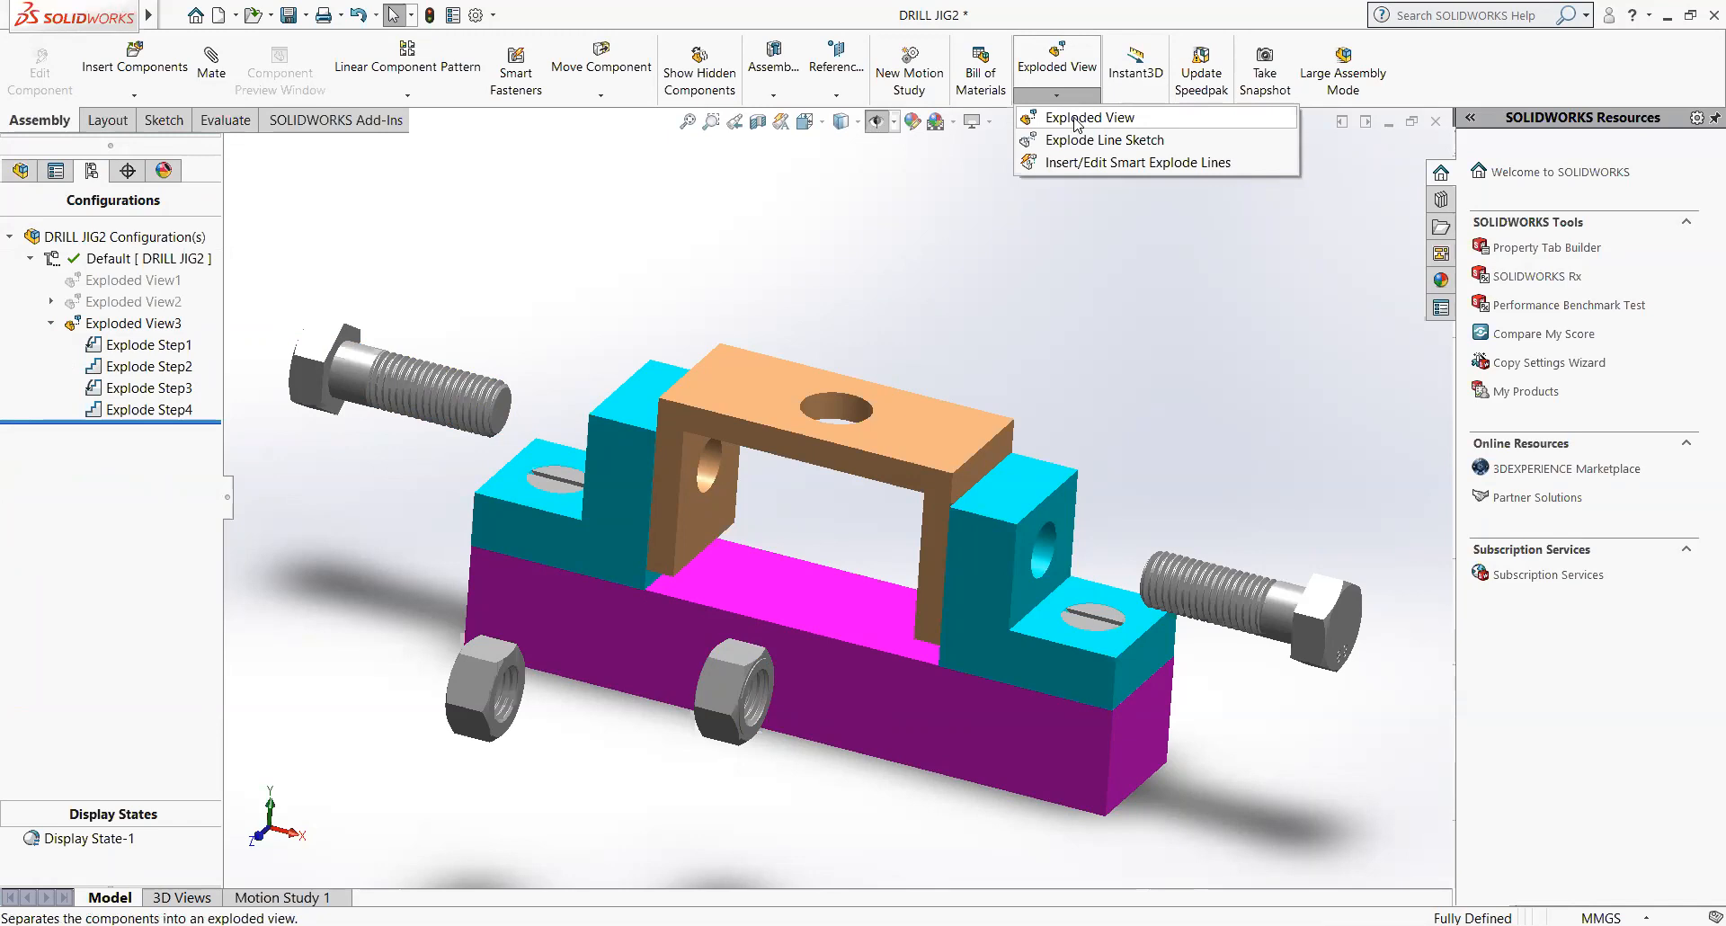
left_click(1077, 119)
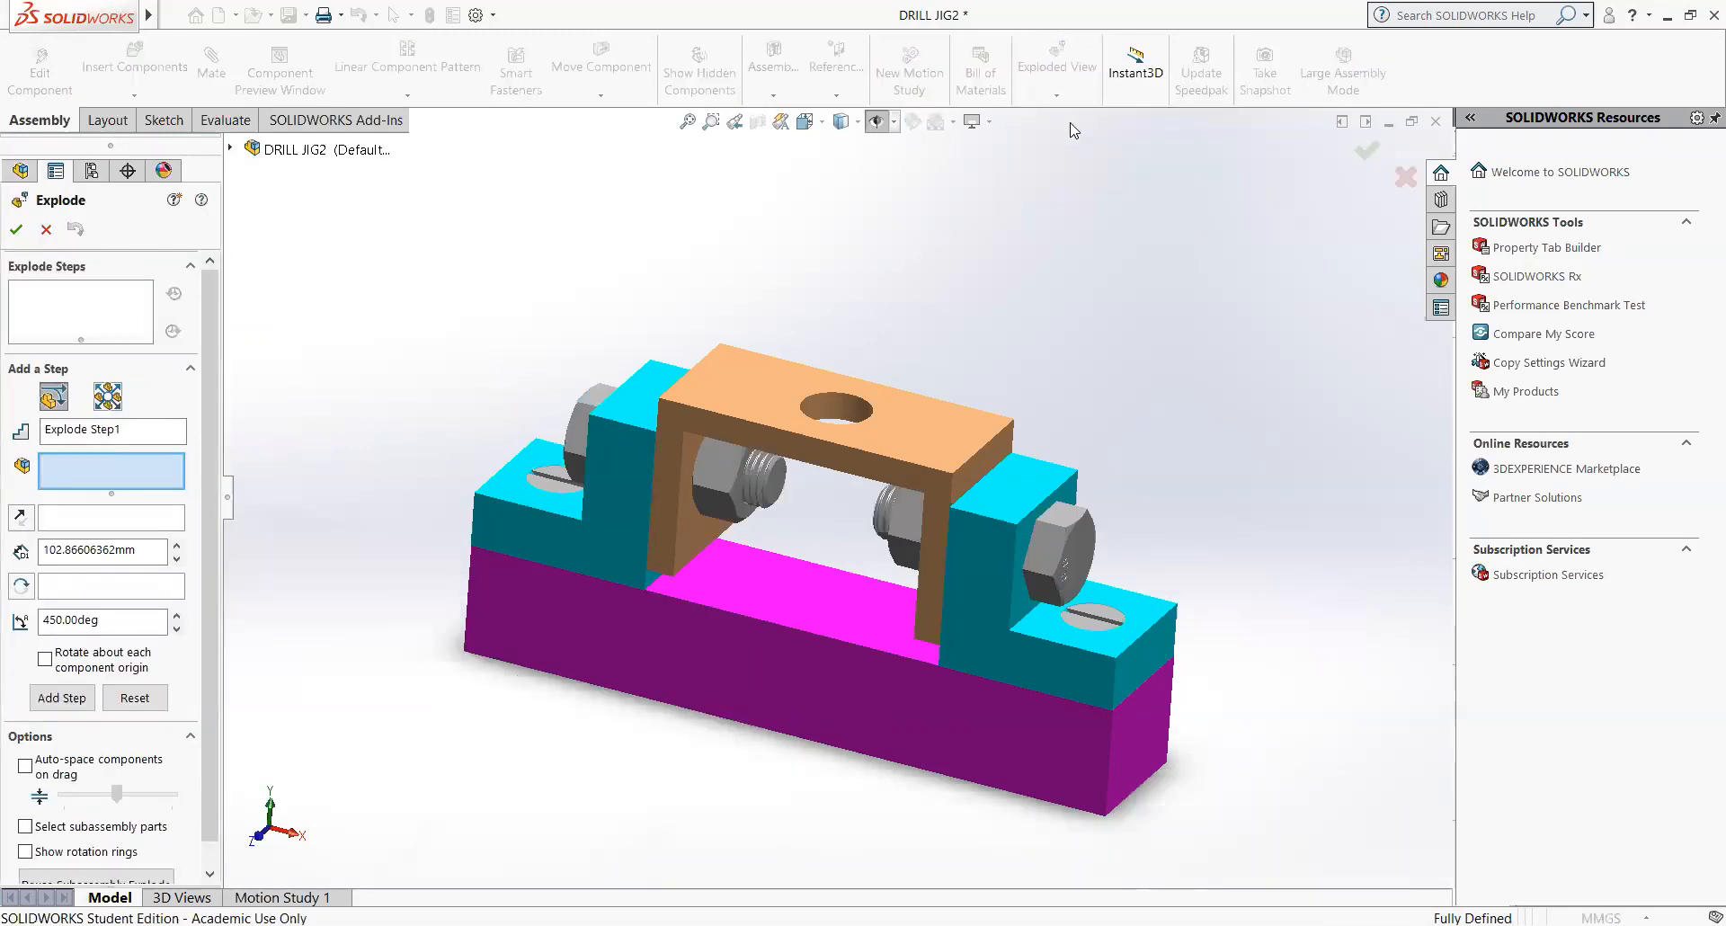
left_click(593, 460)
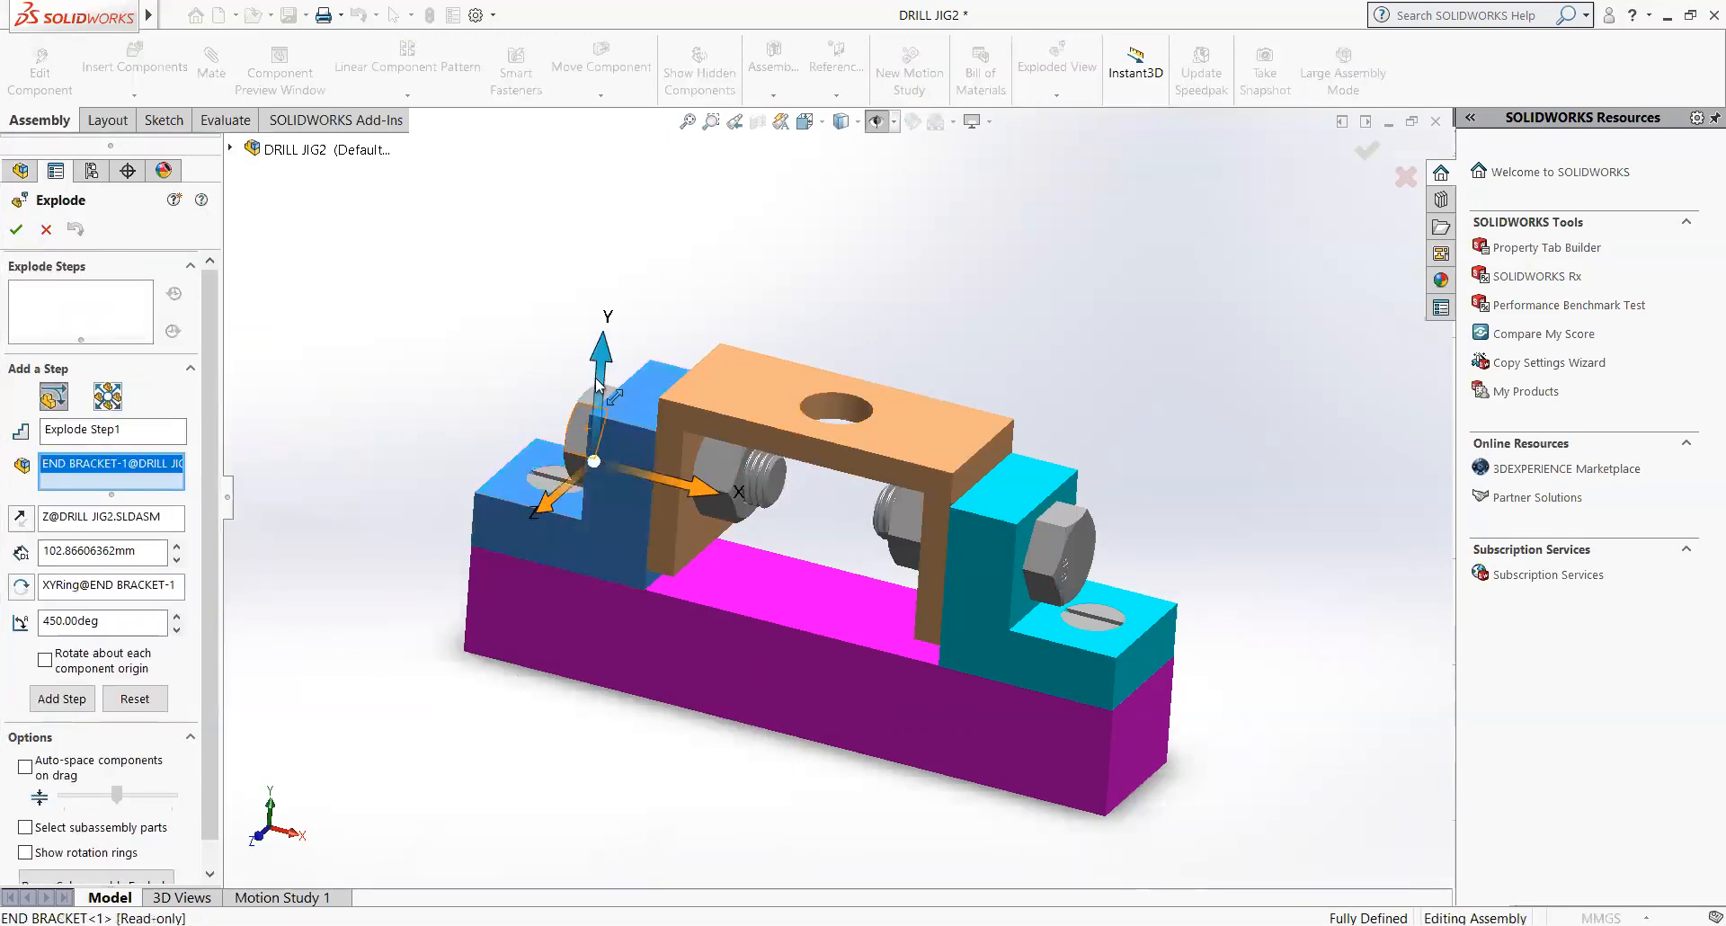
left_click_drag(596, 385, 599, 171)
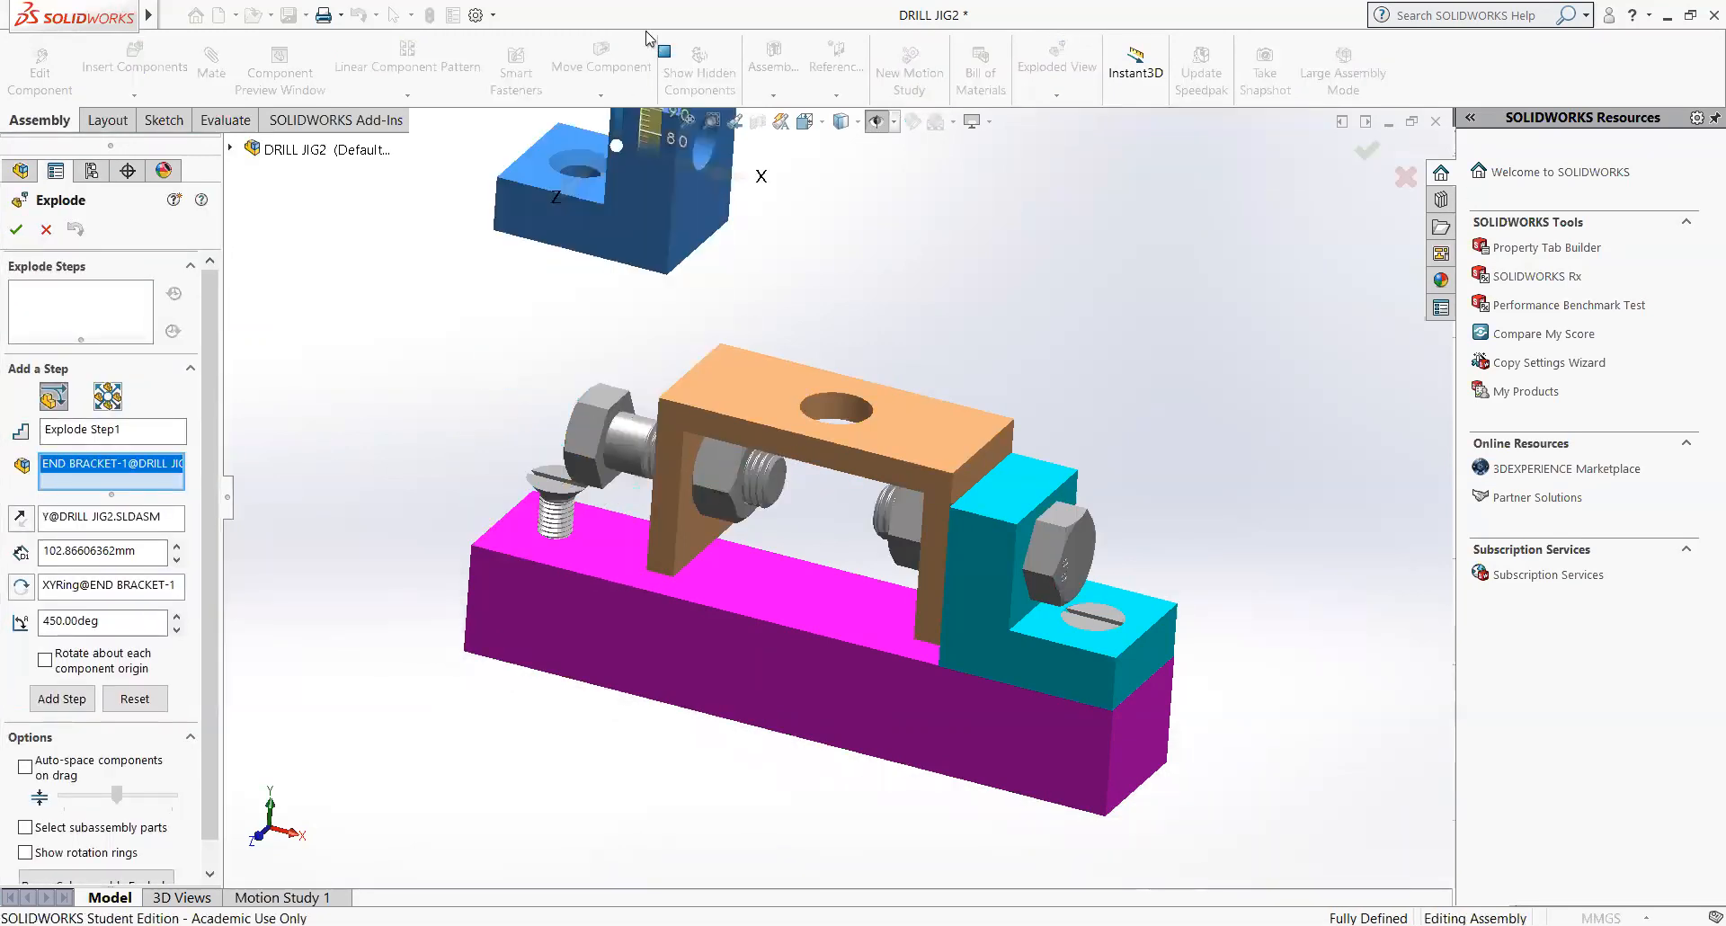
left_click(14, 234)
left_click(135, 432)
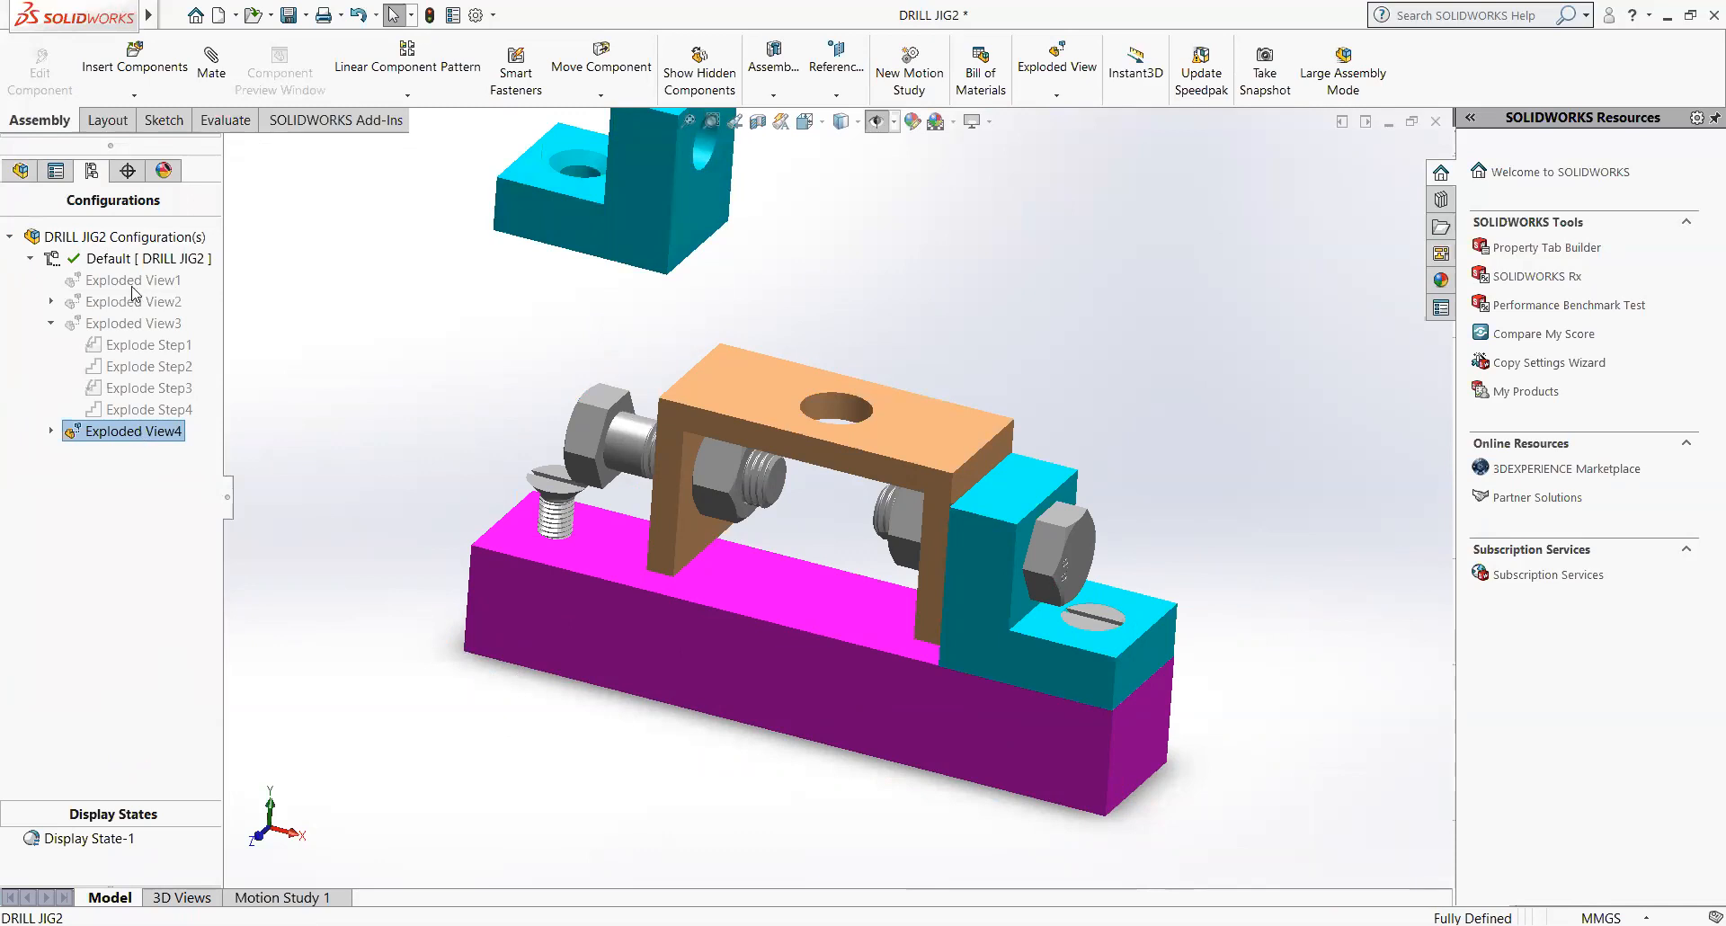
- Switch back to Exploded View3 and delete Exploded View4
left_click(133, 323)
double_click(132, 324)
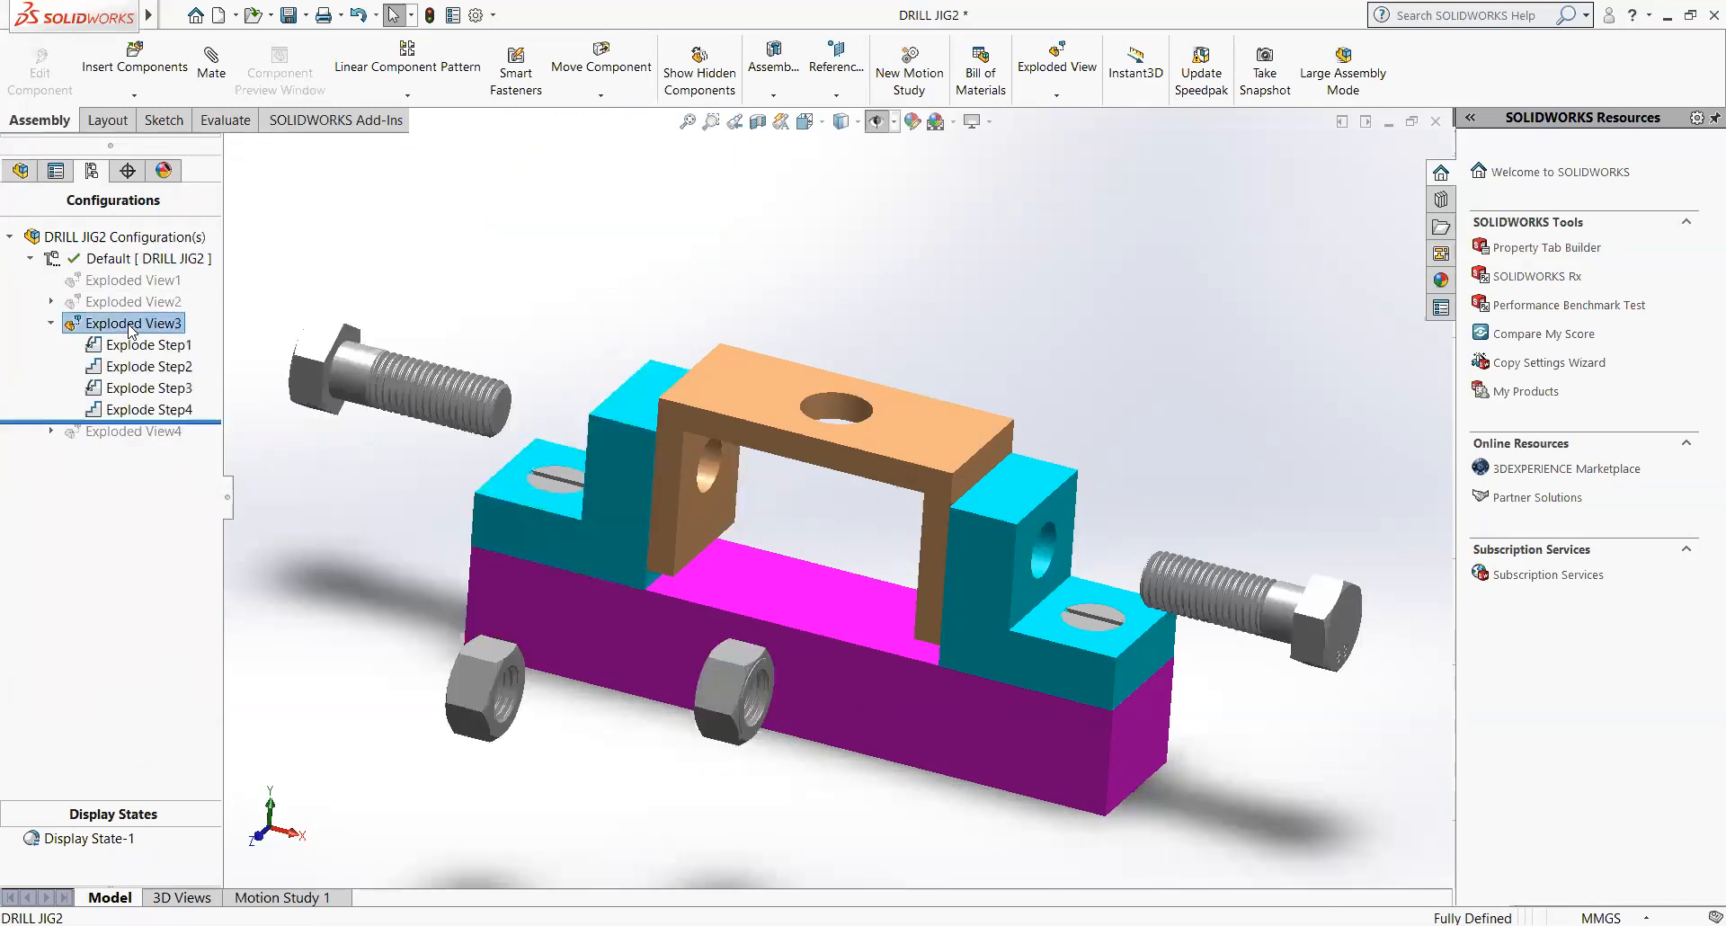
left_click(135, 435)
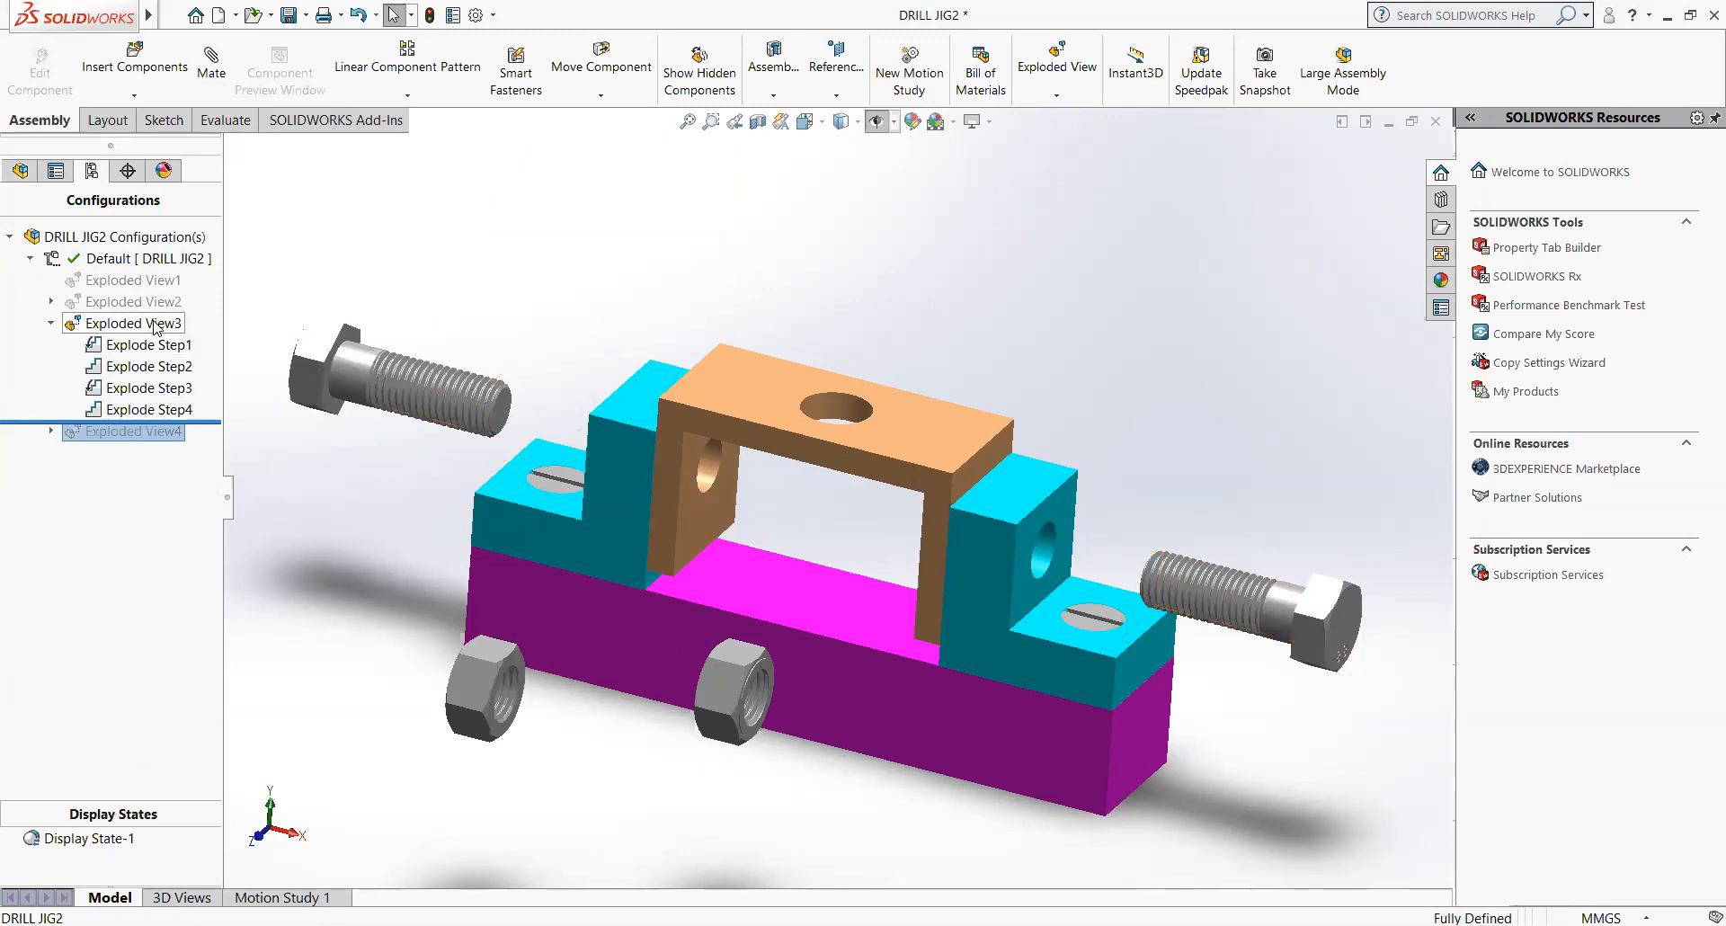
right_click(117, 441)
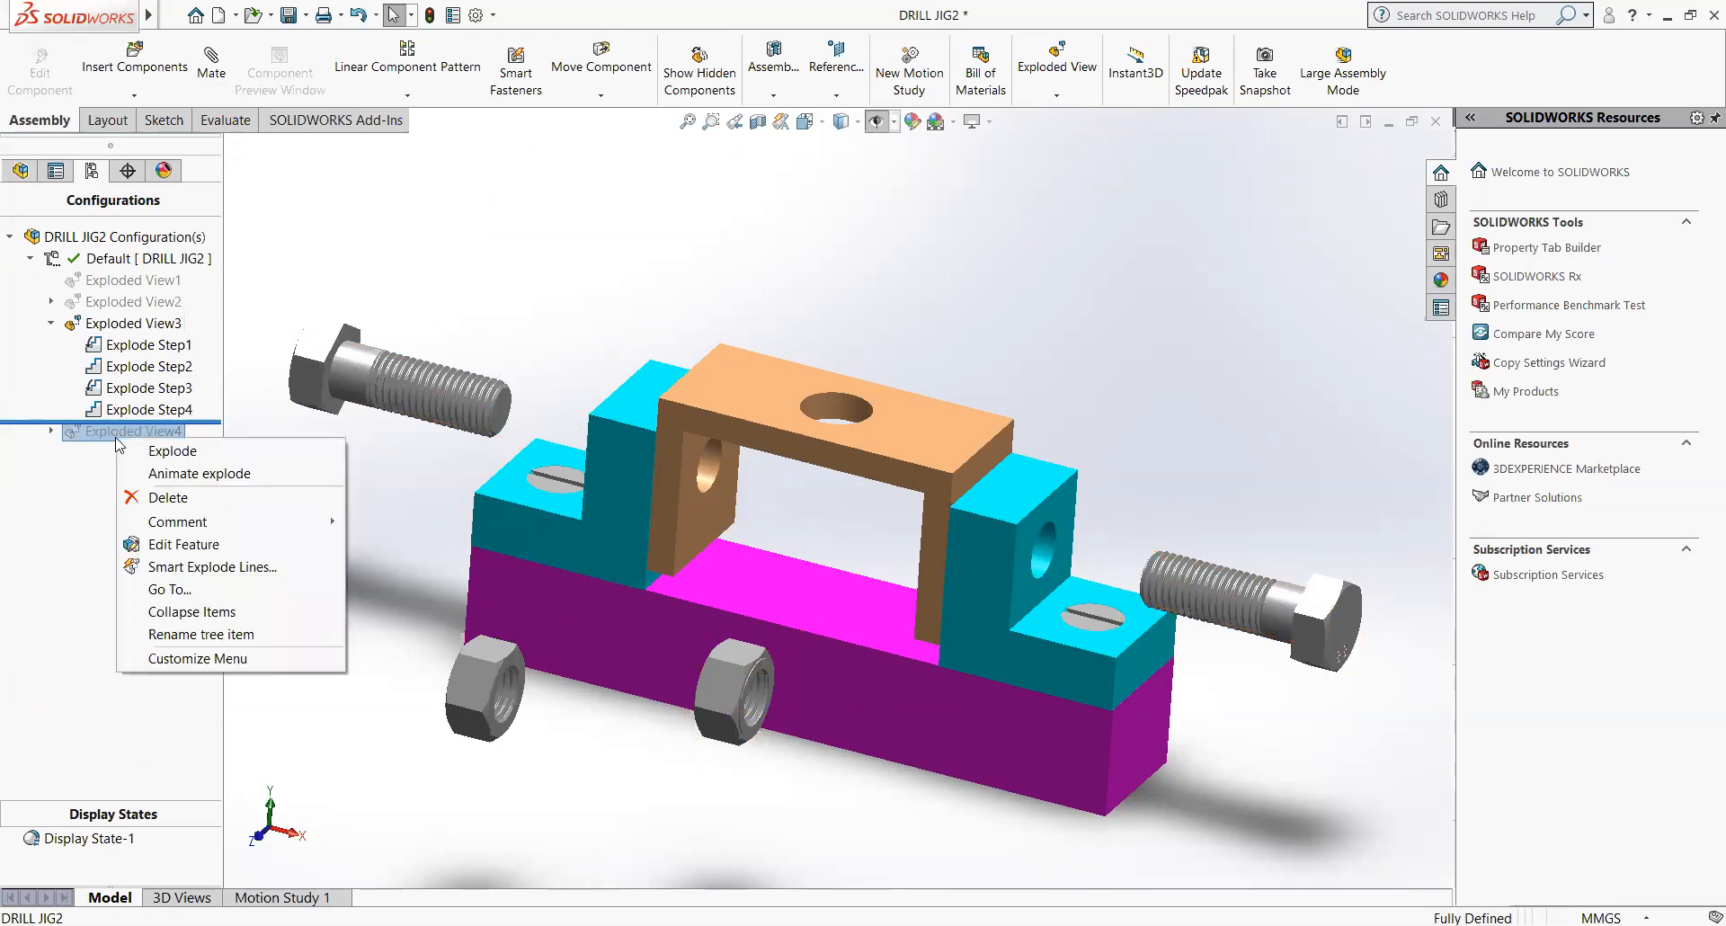
left_click(177, 496)
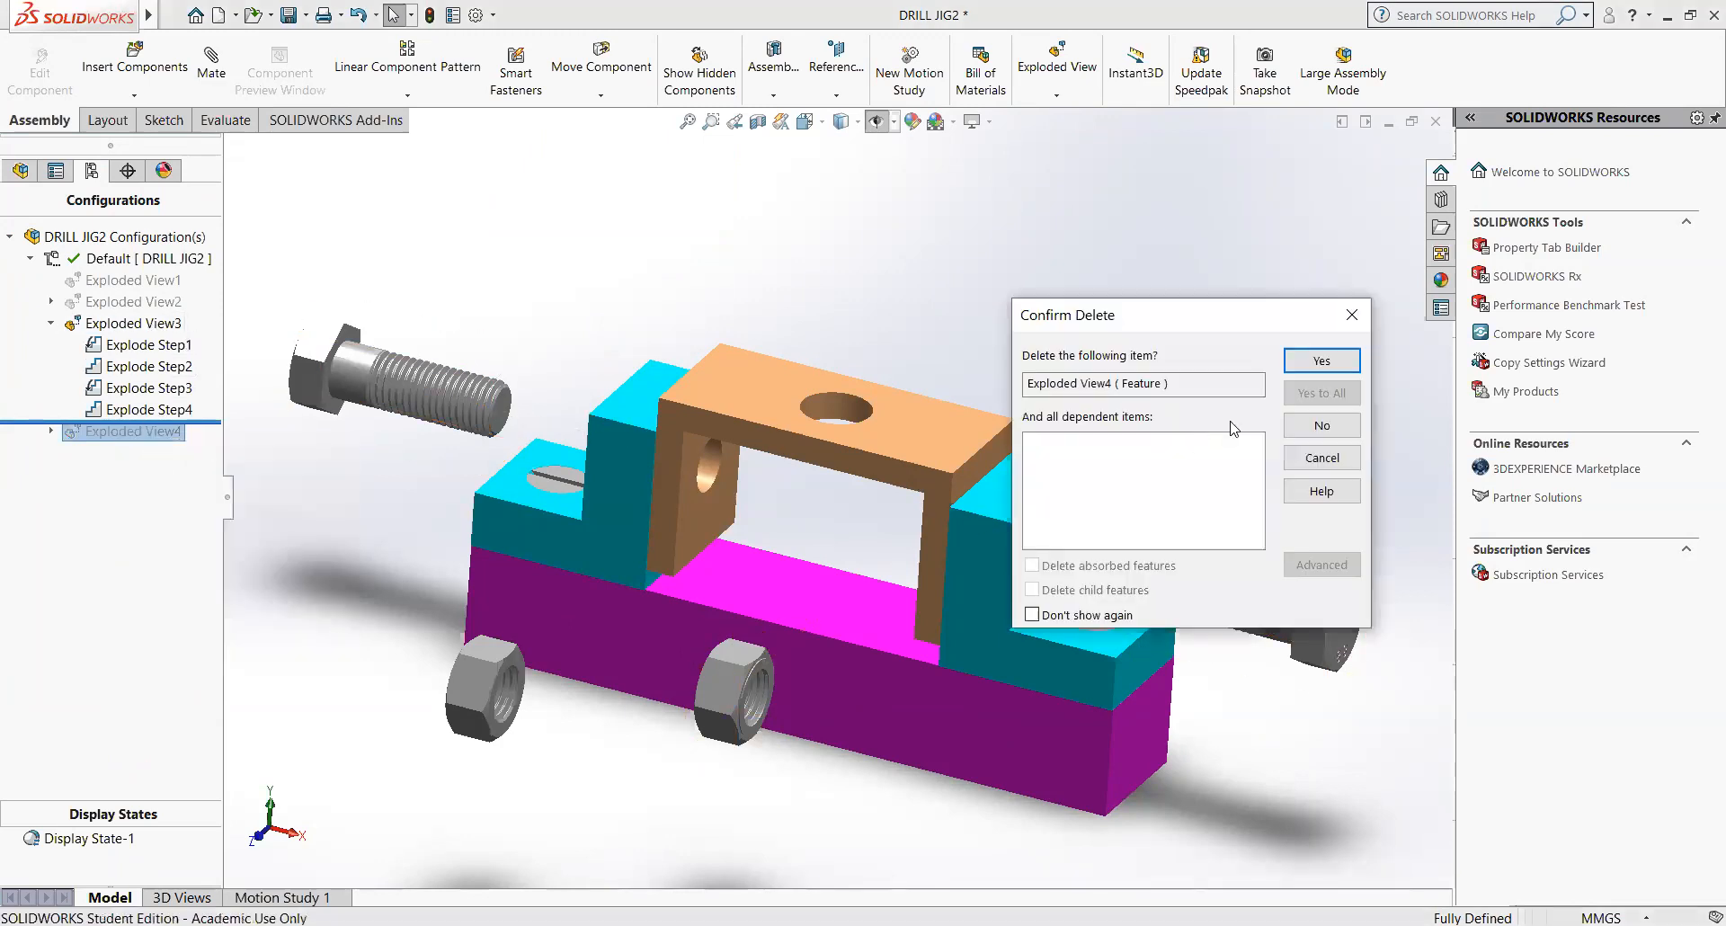
left_click(1322, 363)
- Delete the unused Exploded View1 from the Default configuration and confirm the deletion
left_click(133, 279)
right_click(151, 287)
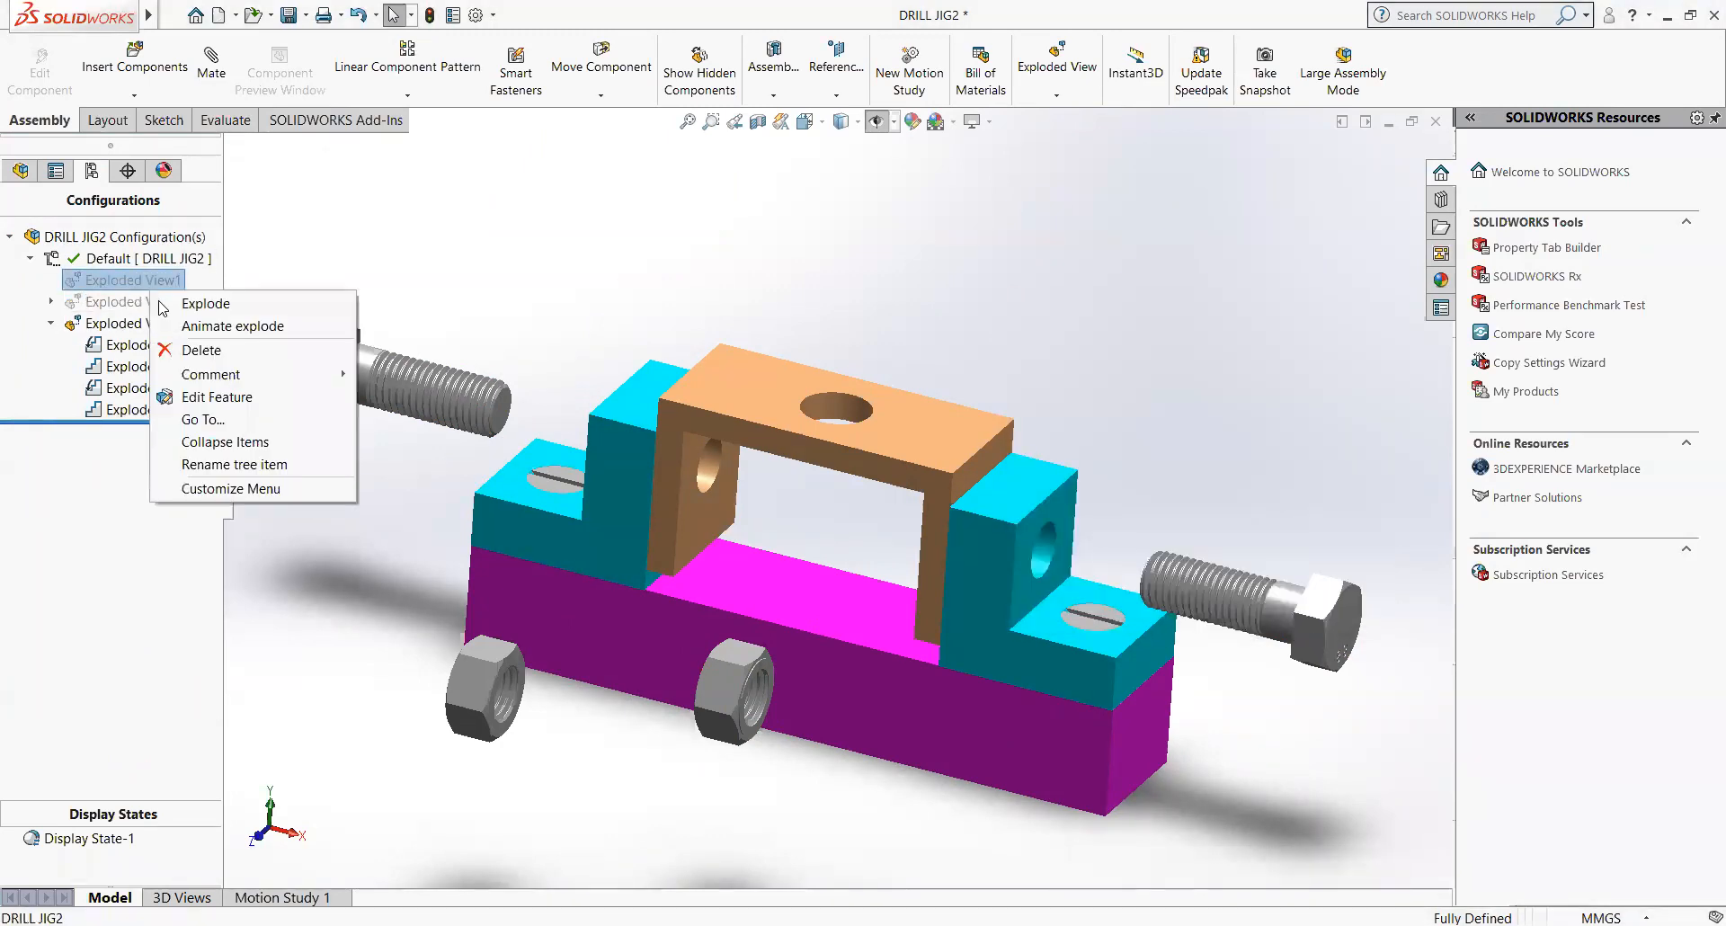
left_click(200, 350)
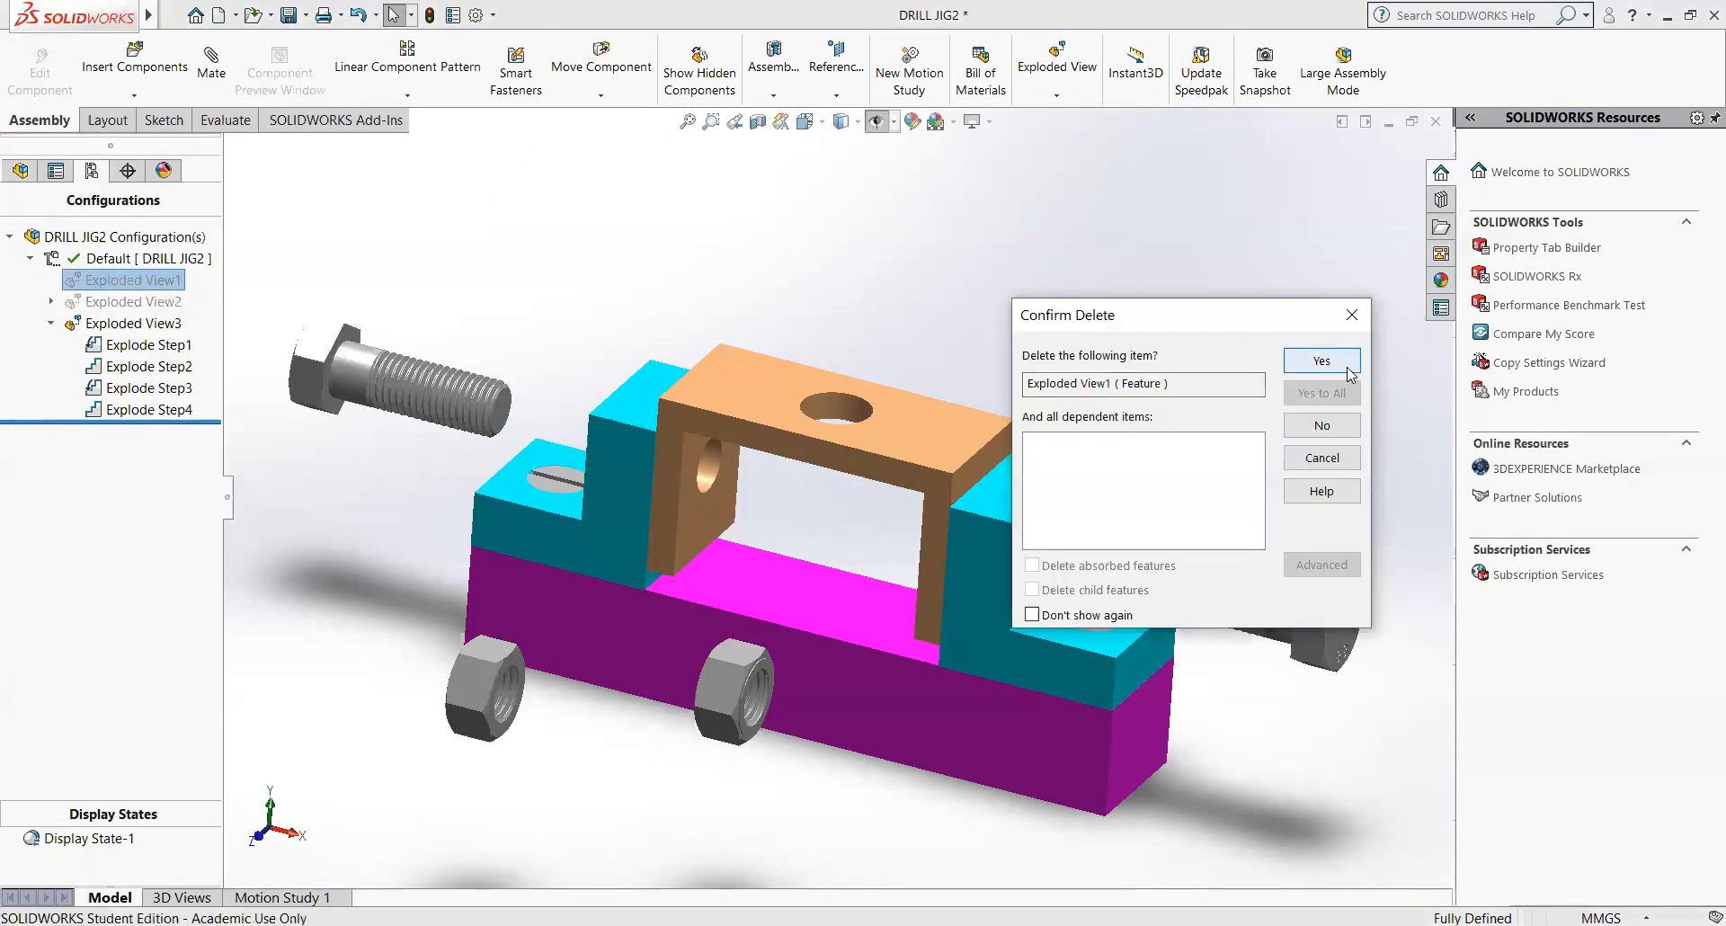
key("Return")
- Explode the assembly with Exploded View2 and animate its collapse
double_click(72, 280)
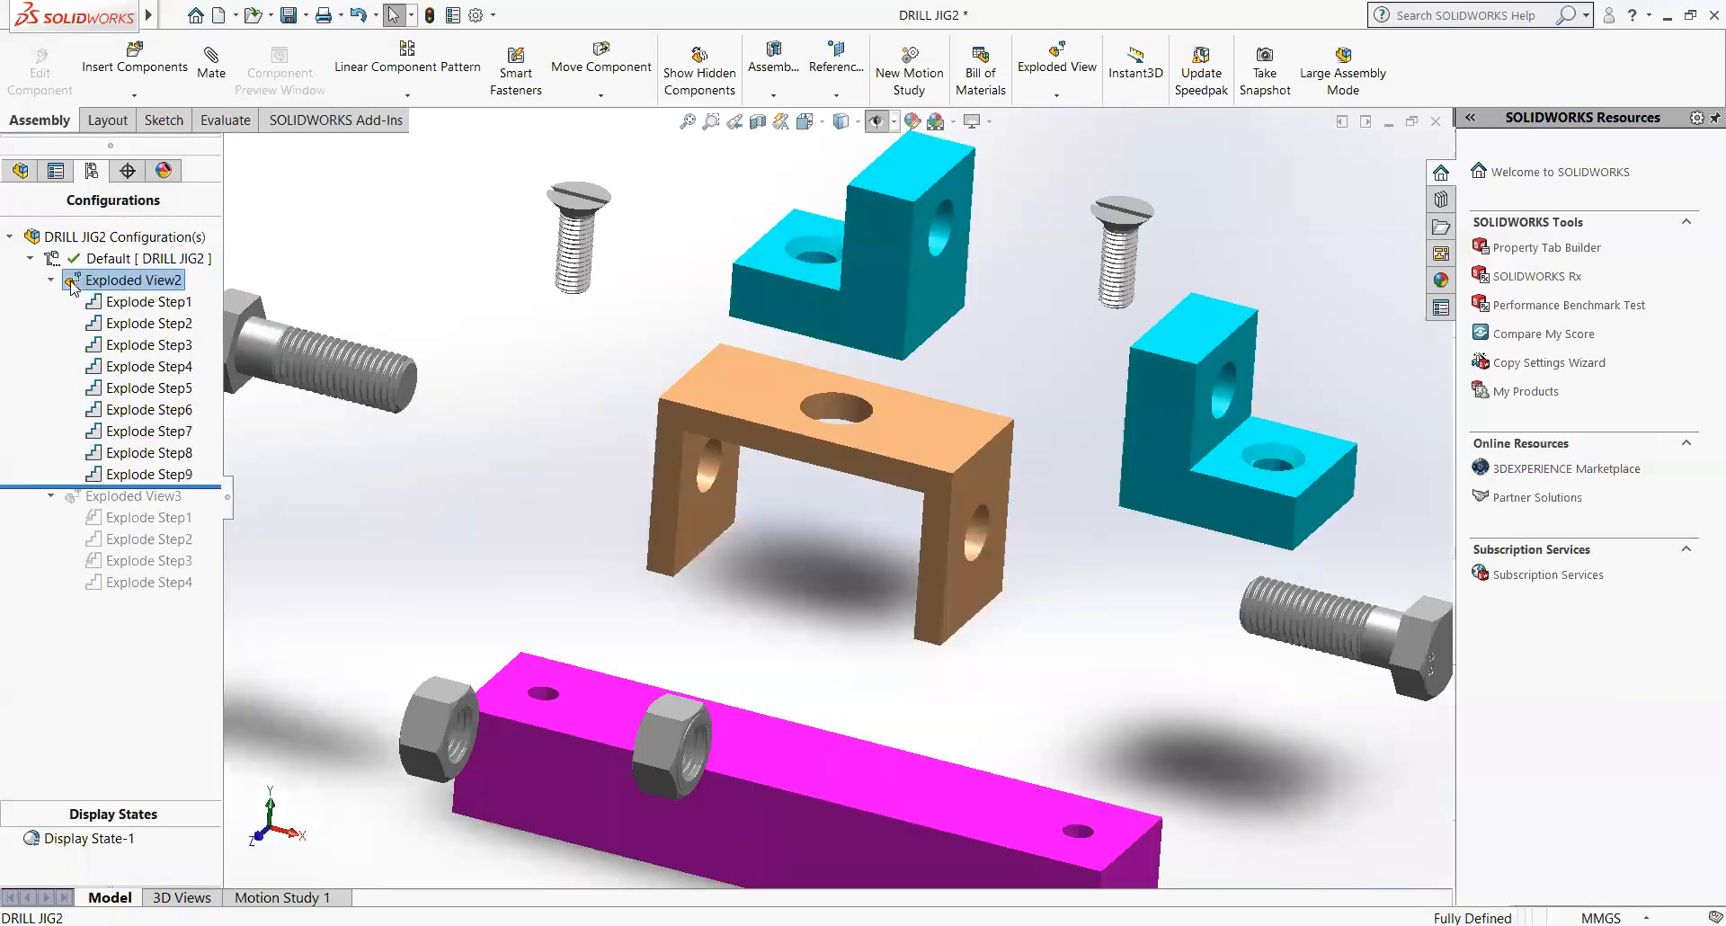
scroll(706, 468, "up", 1)
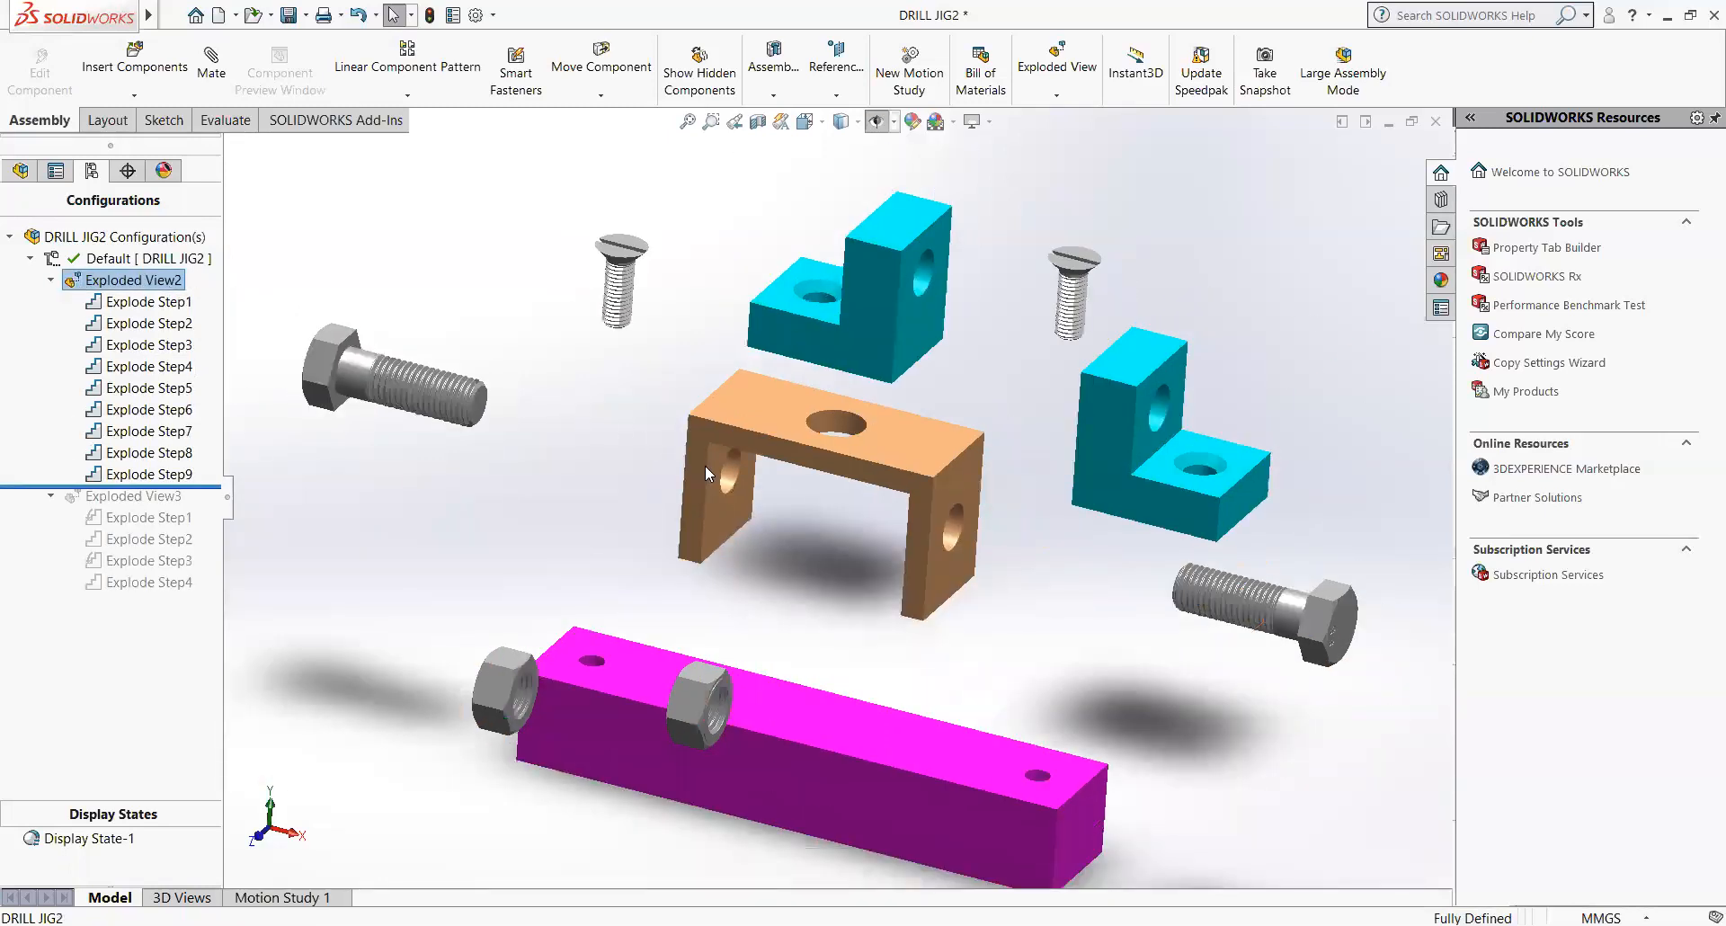
scroll(705, 466, "up", 1)
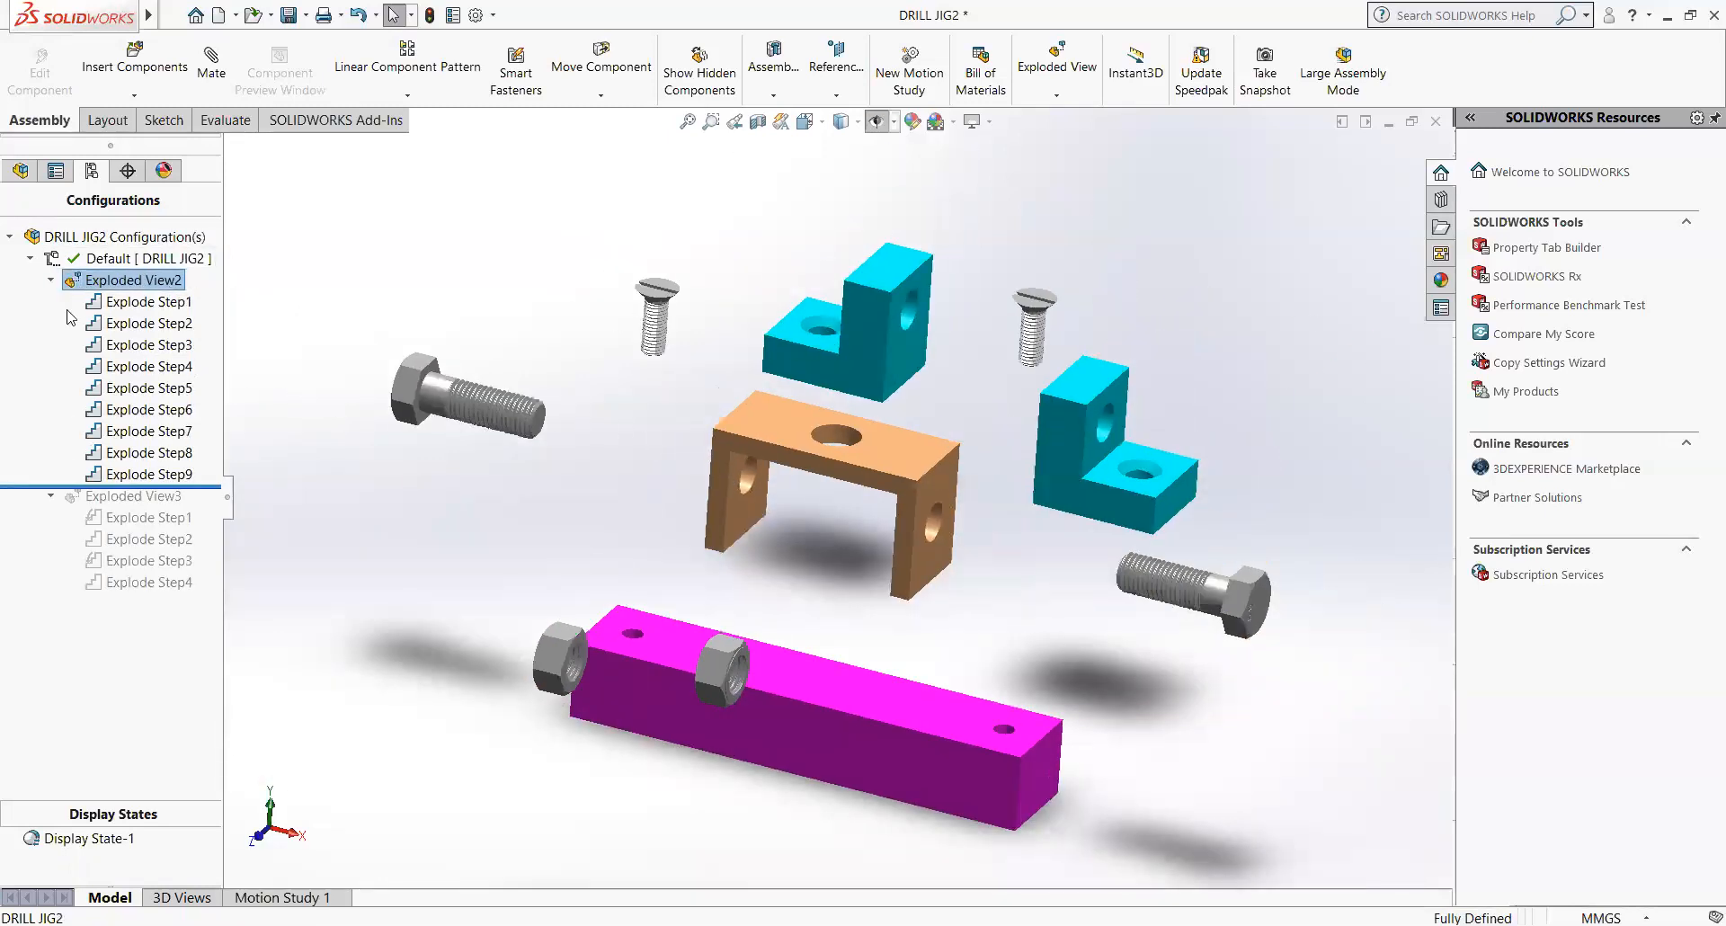
right_click(135, 284)
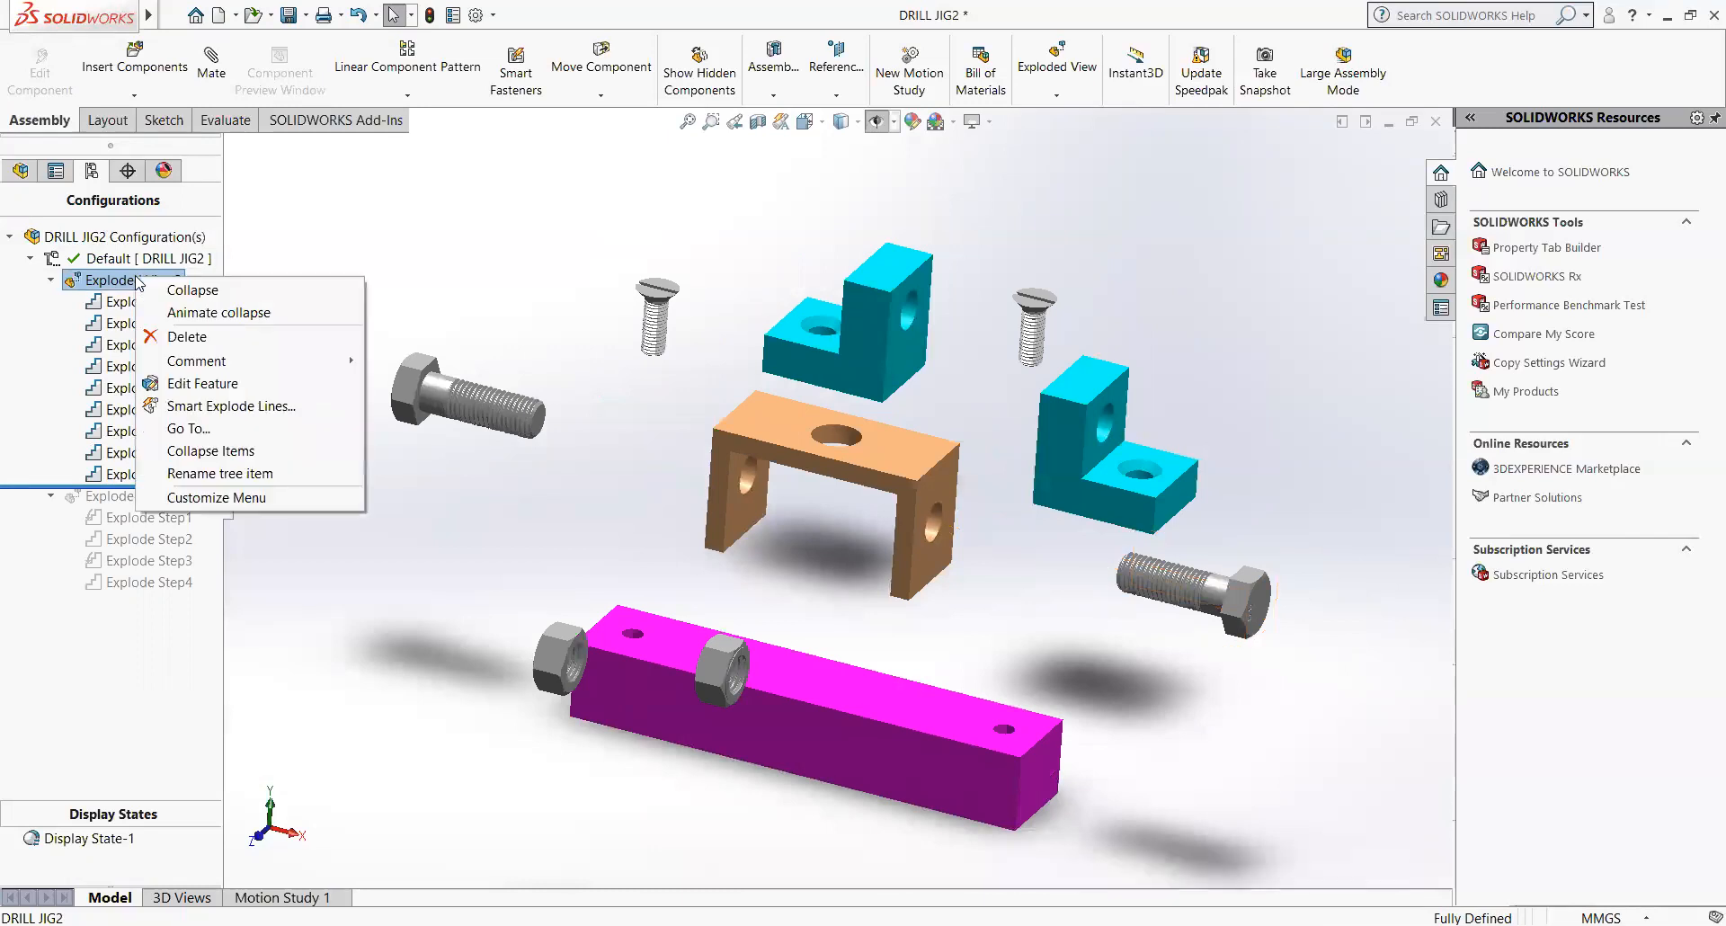
left_click(209, 318)
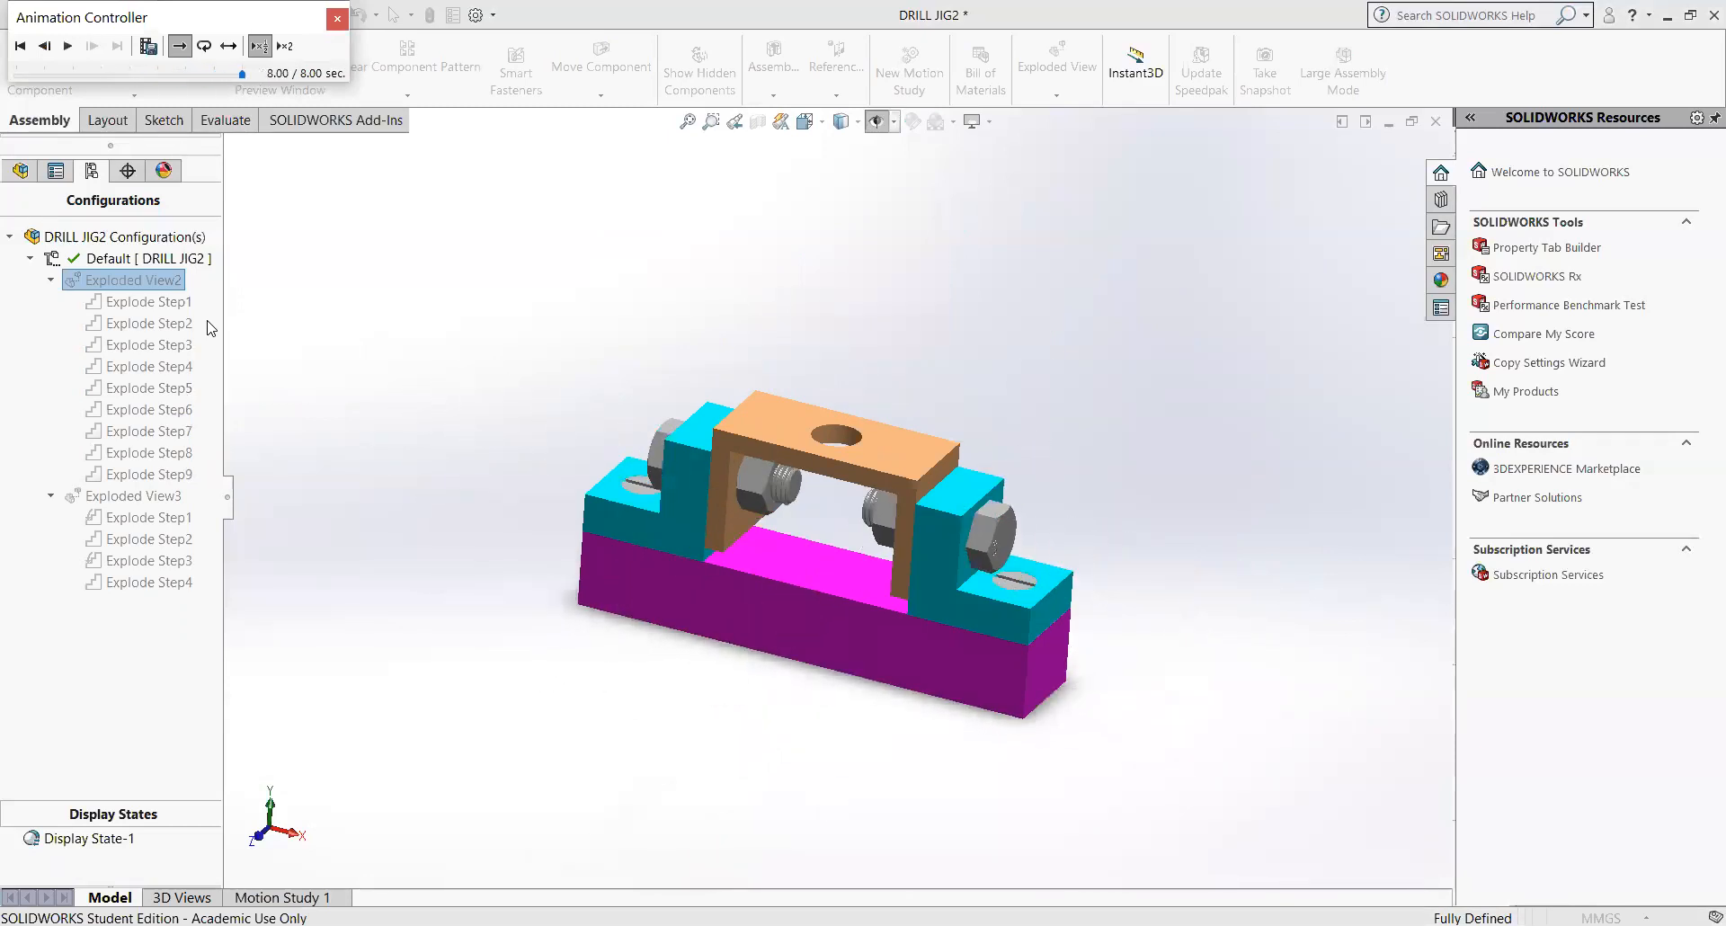
right_click(144, 280)
left_click(484, 301)
left_click(136, 267)
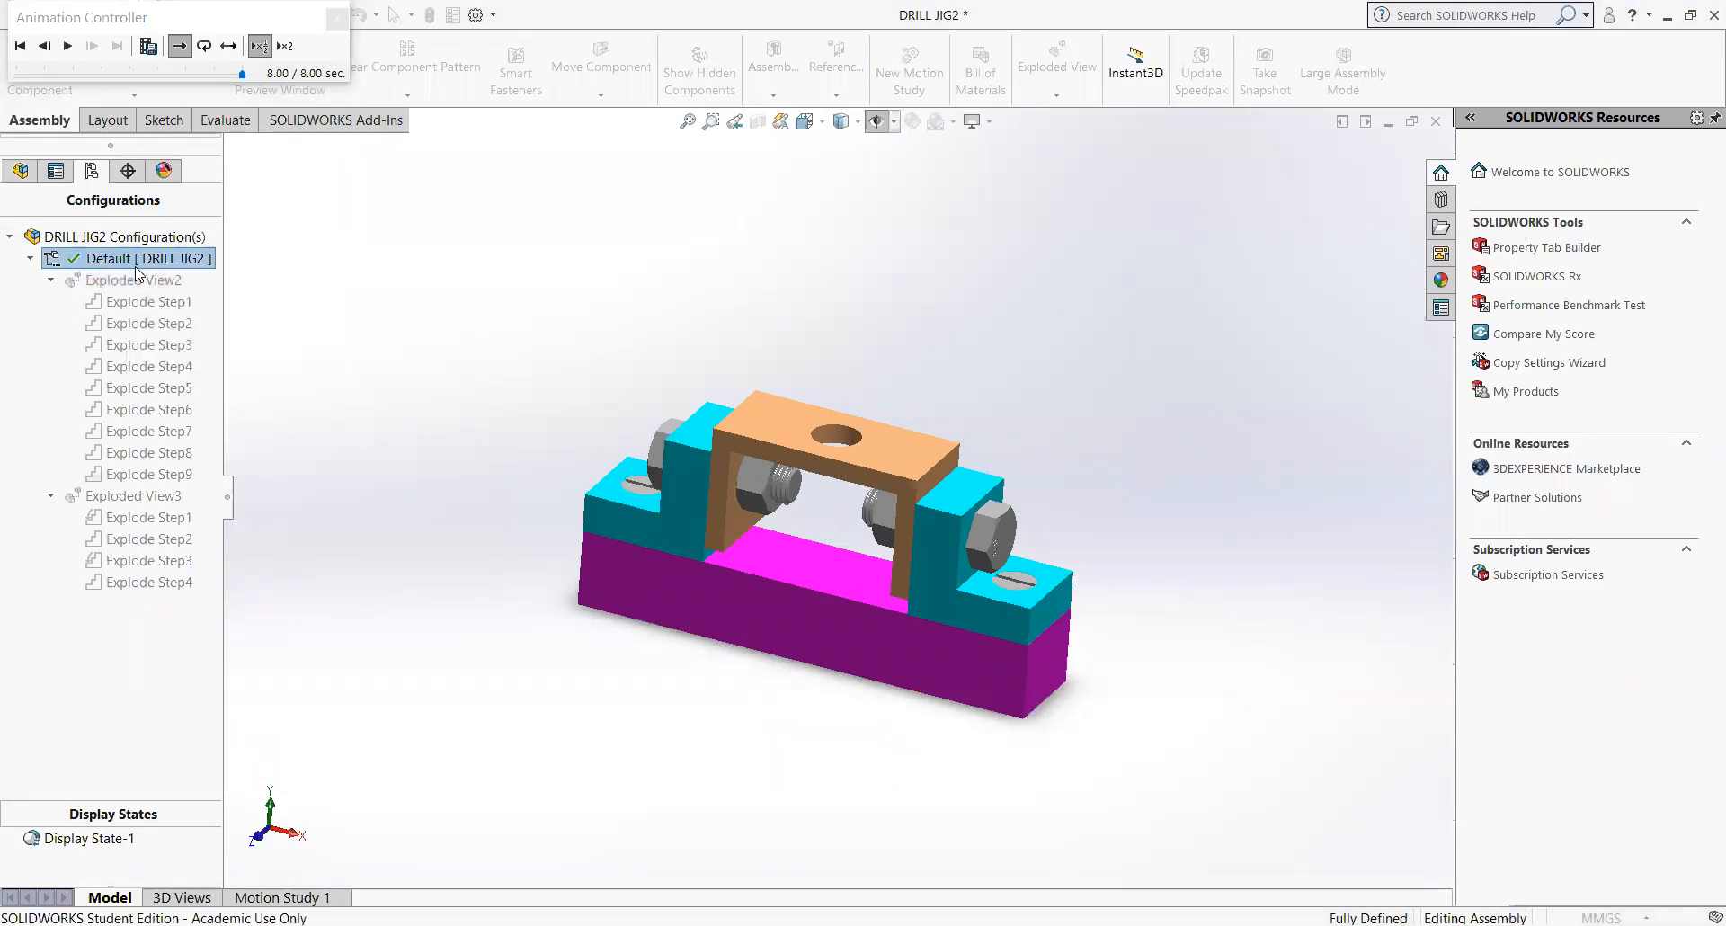
right_click(119, 279)
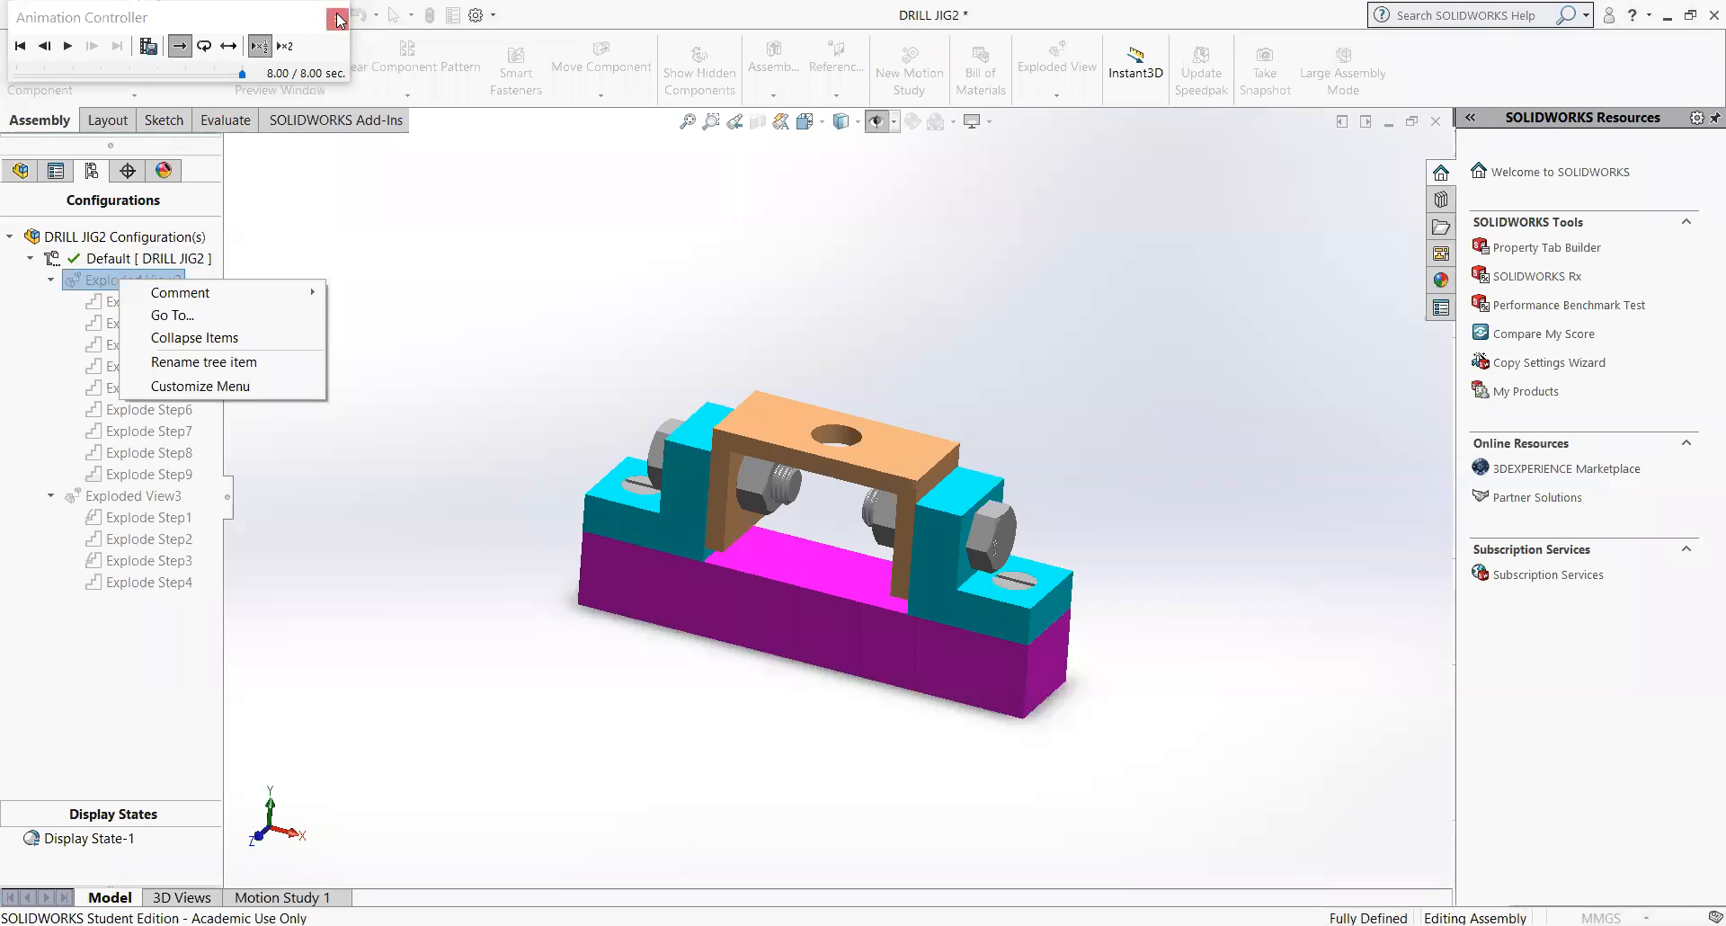
- Animate the explode of Exploded View2 and close the animation with the assembly left exploded
right_click(137, 280)
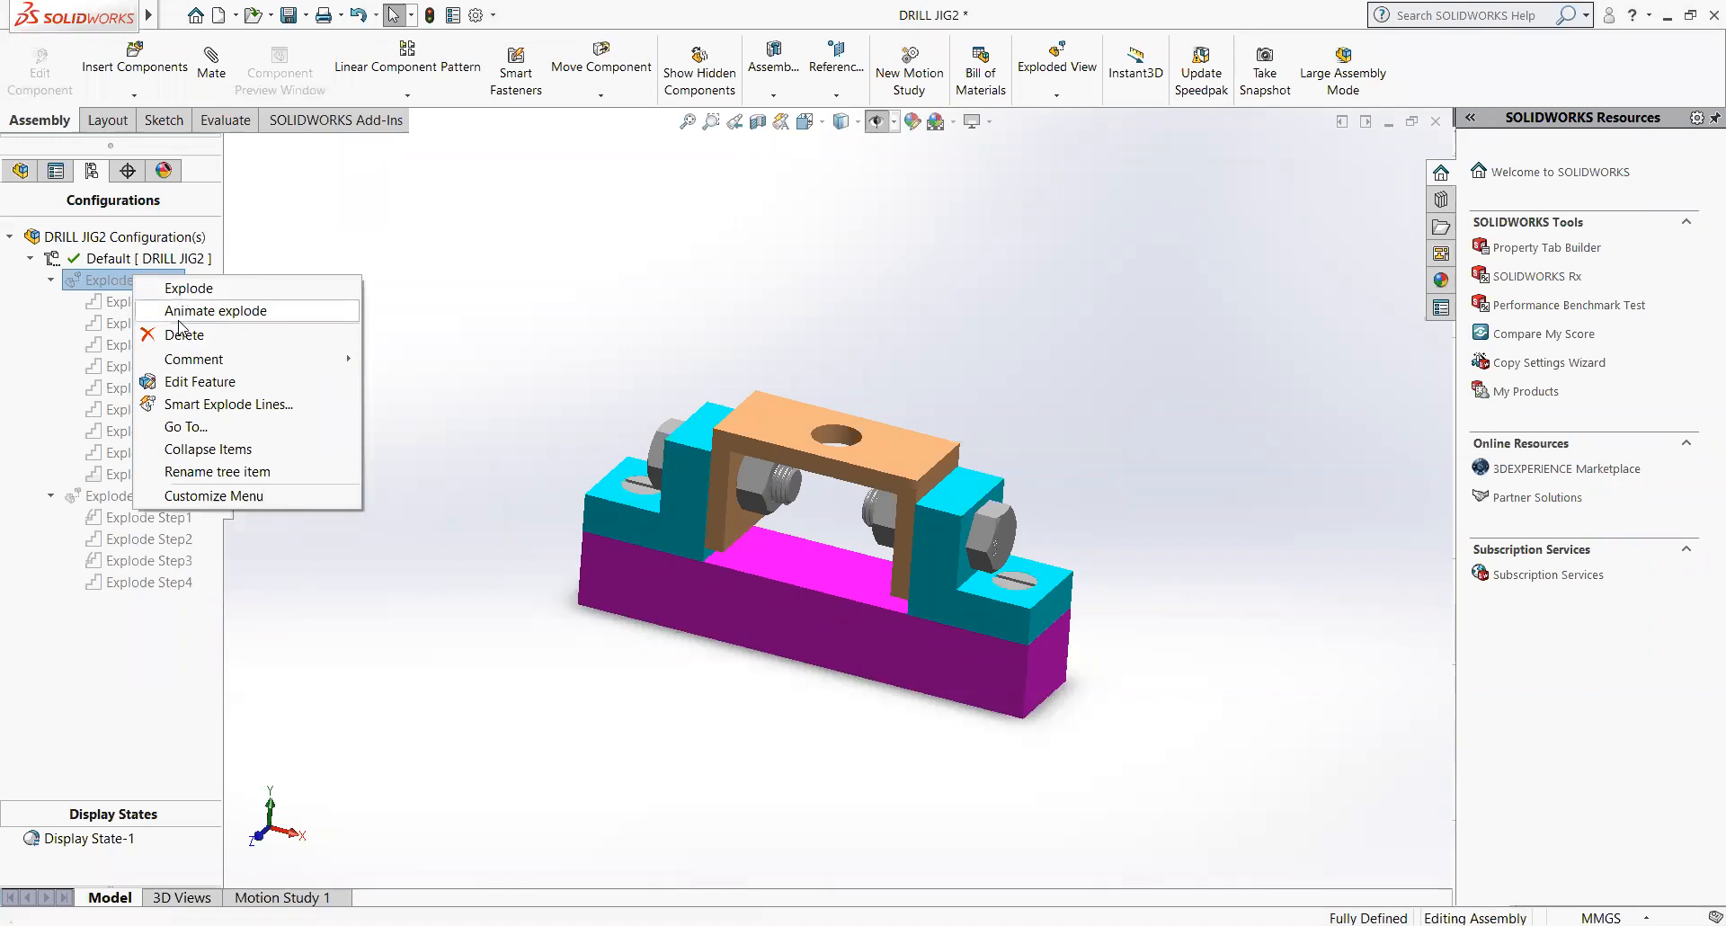
left_click(179, 317)
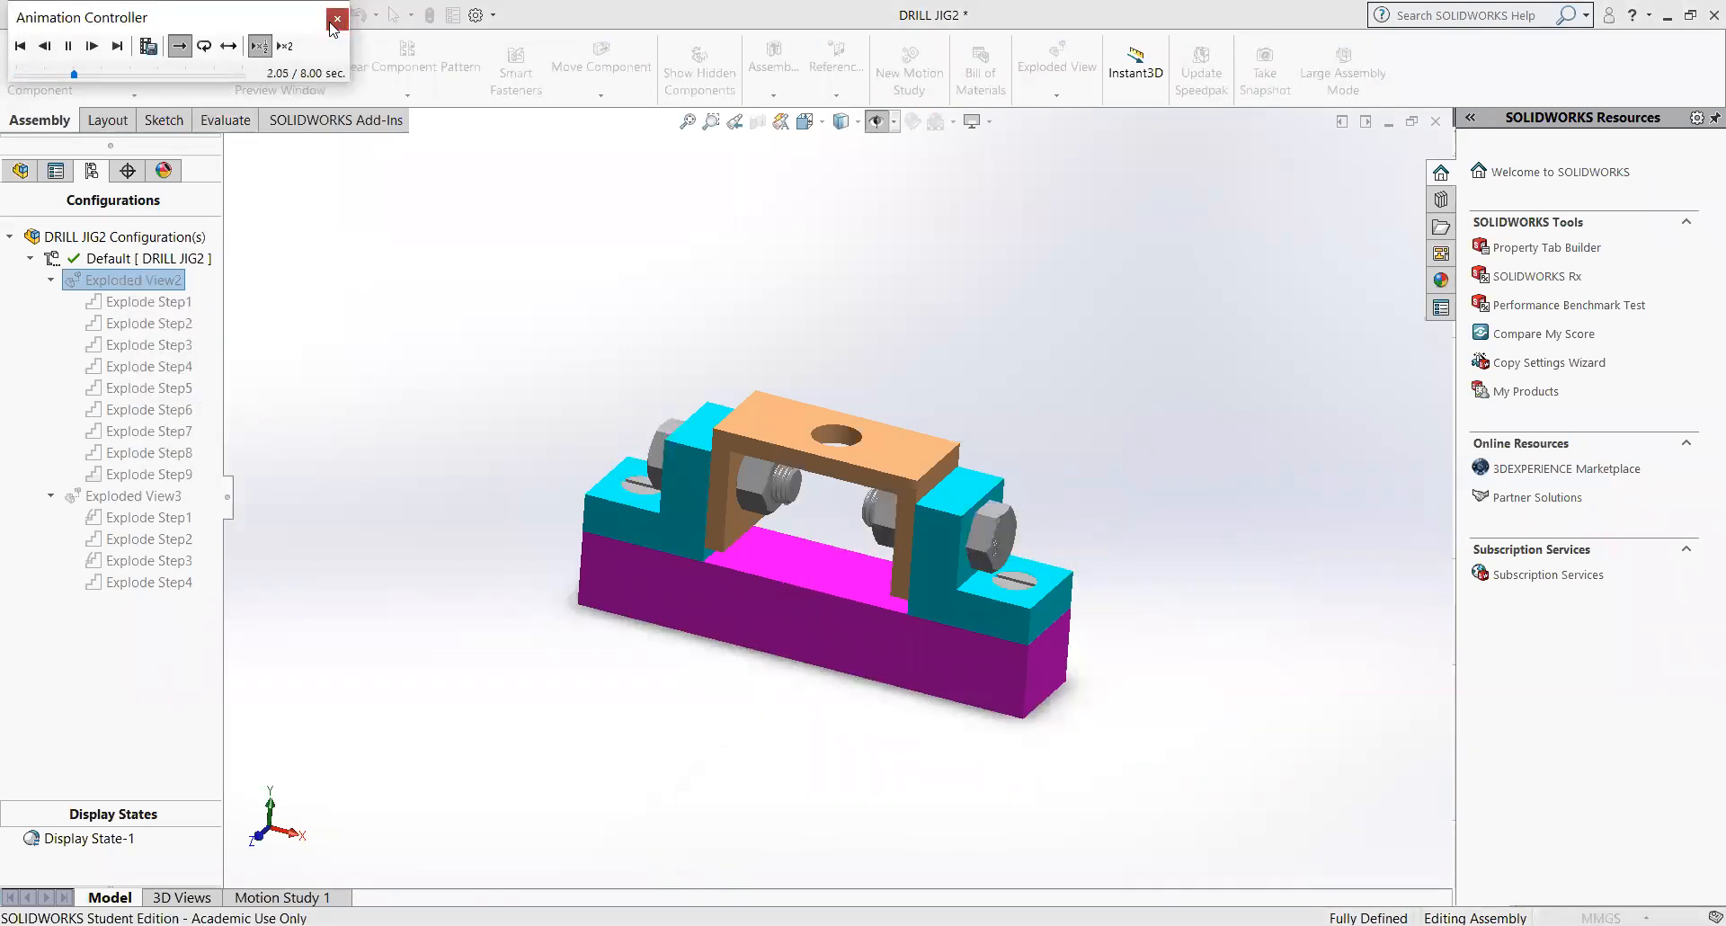
right_click(127, 278)
left_click(486, 224)
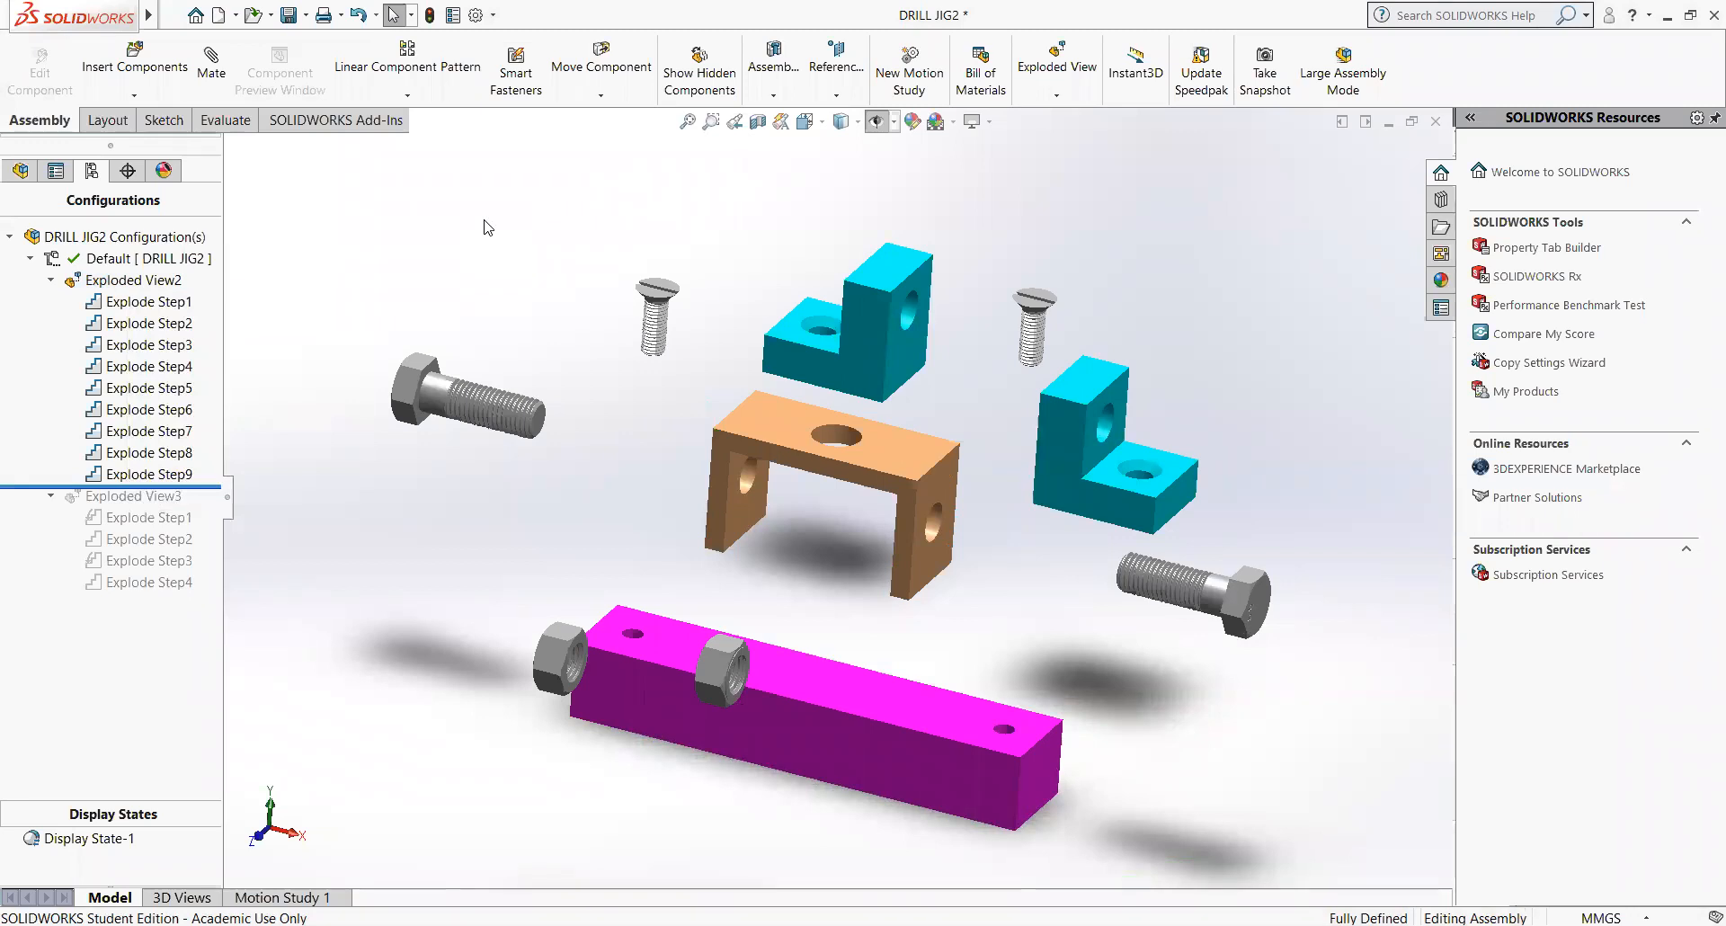
- Edit Explode Step1 of Exploded View2, setting the right-hand hex bolt's rotation angle to 500 degrees, and accept it
left_click(137, 304)
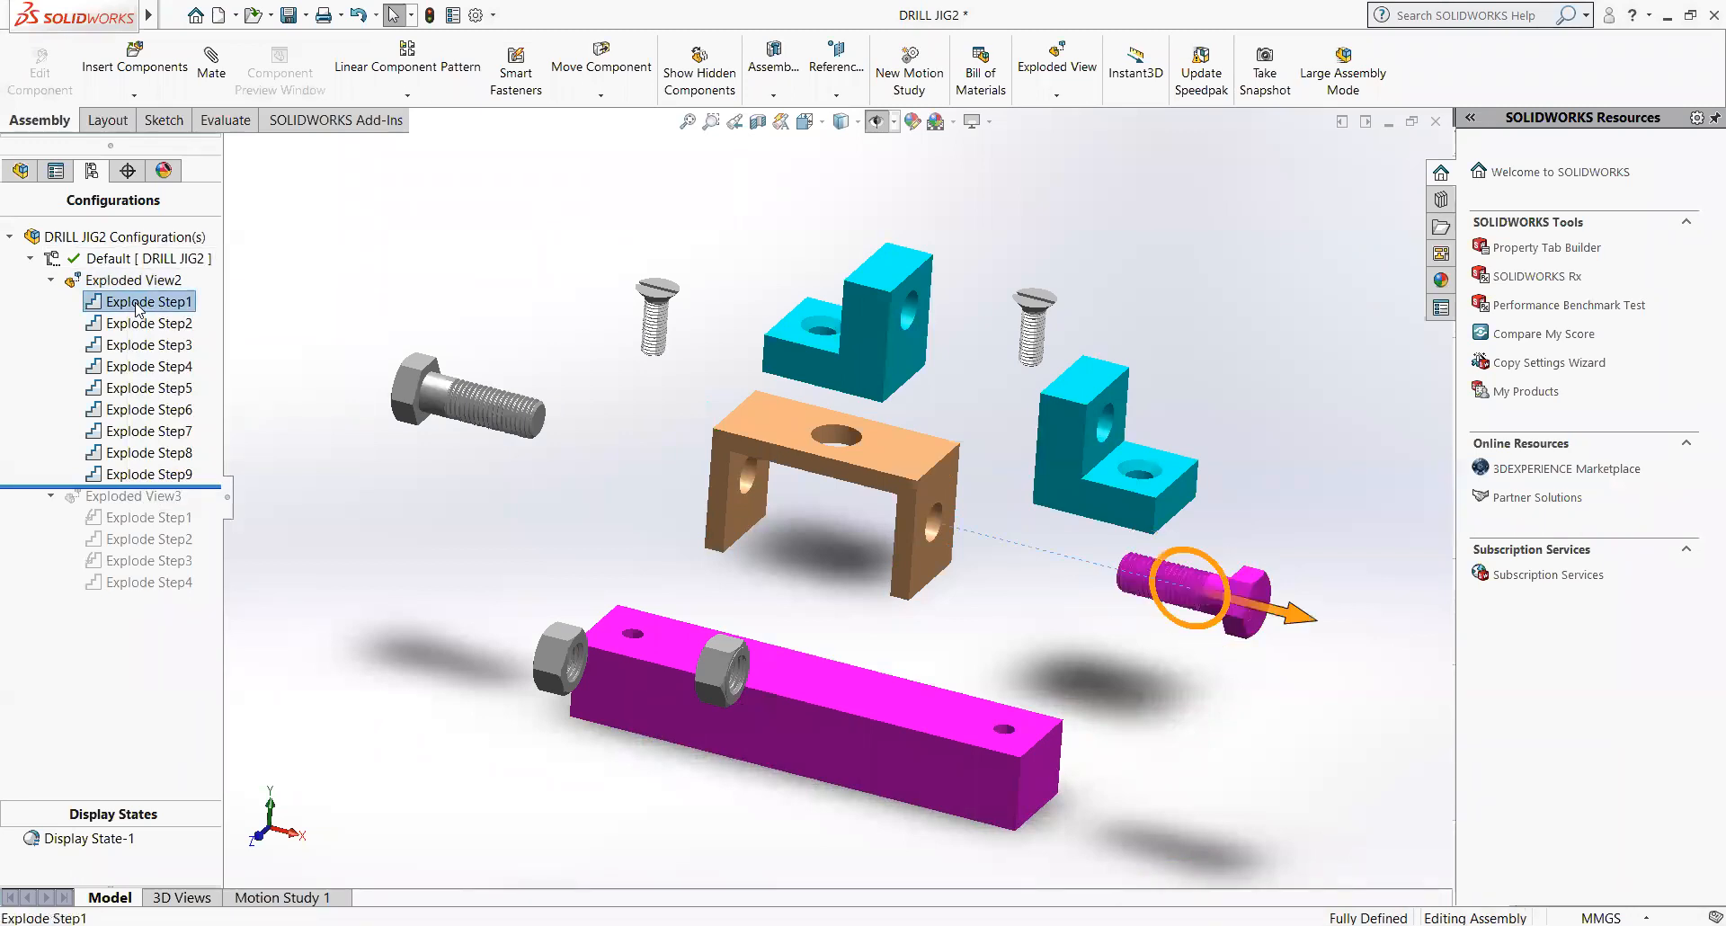
right_click(137, 309)
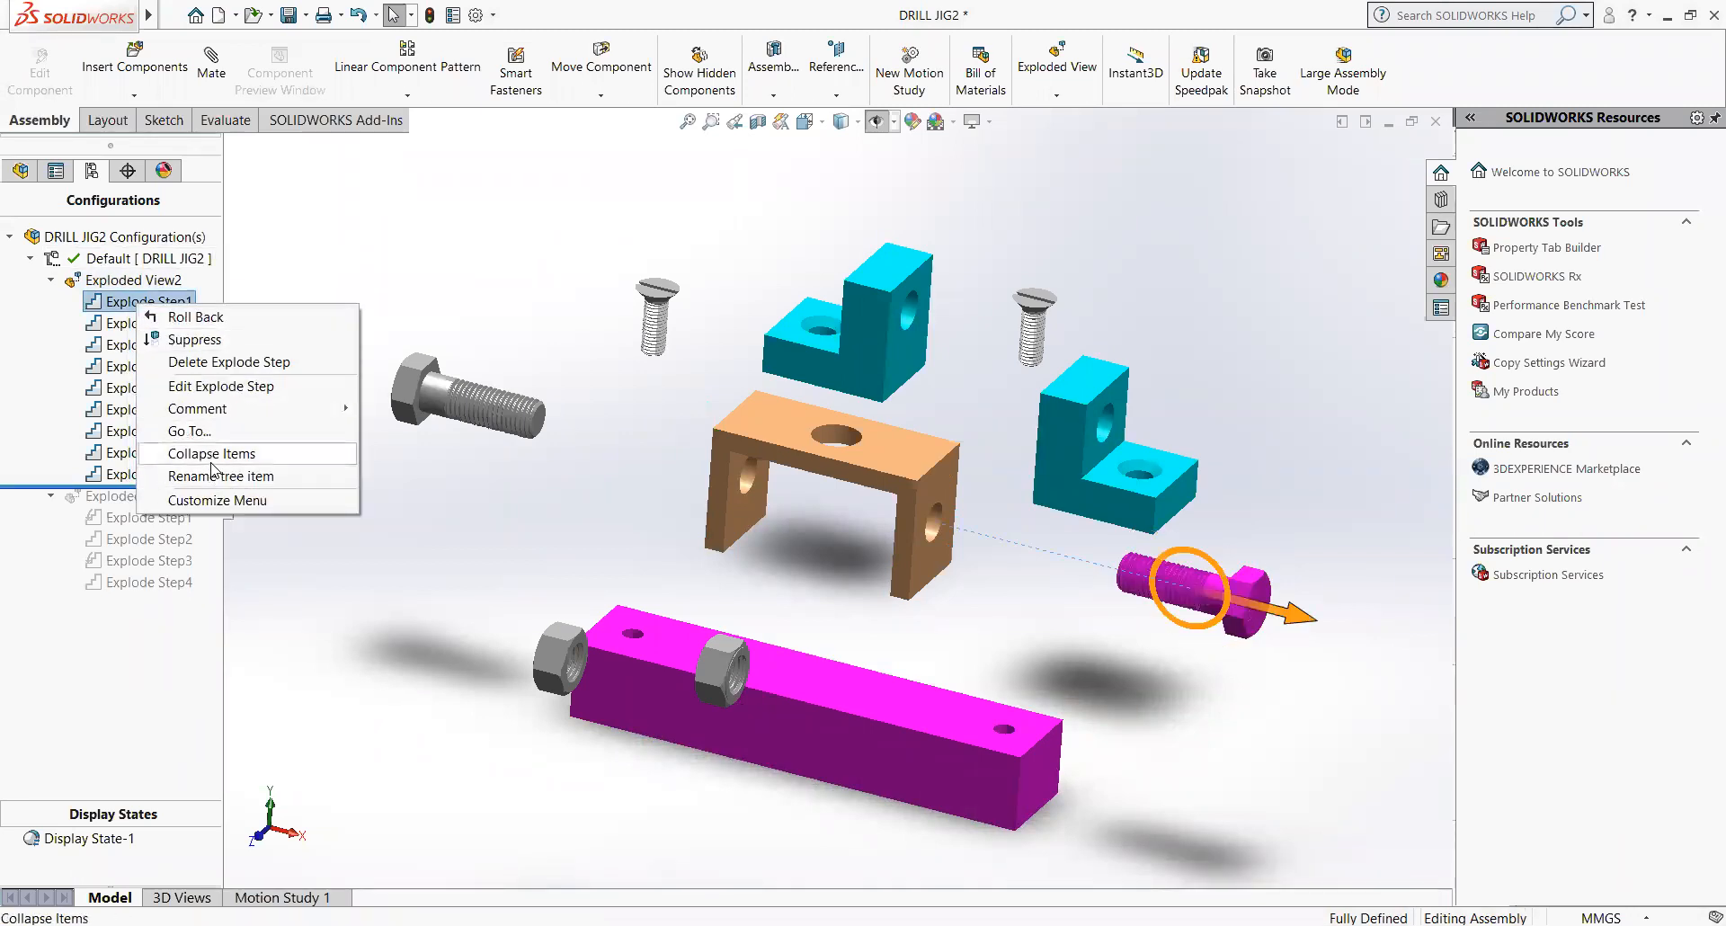
left_click(212, 396)
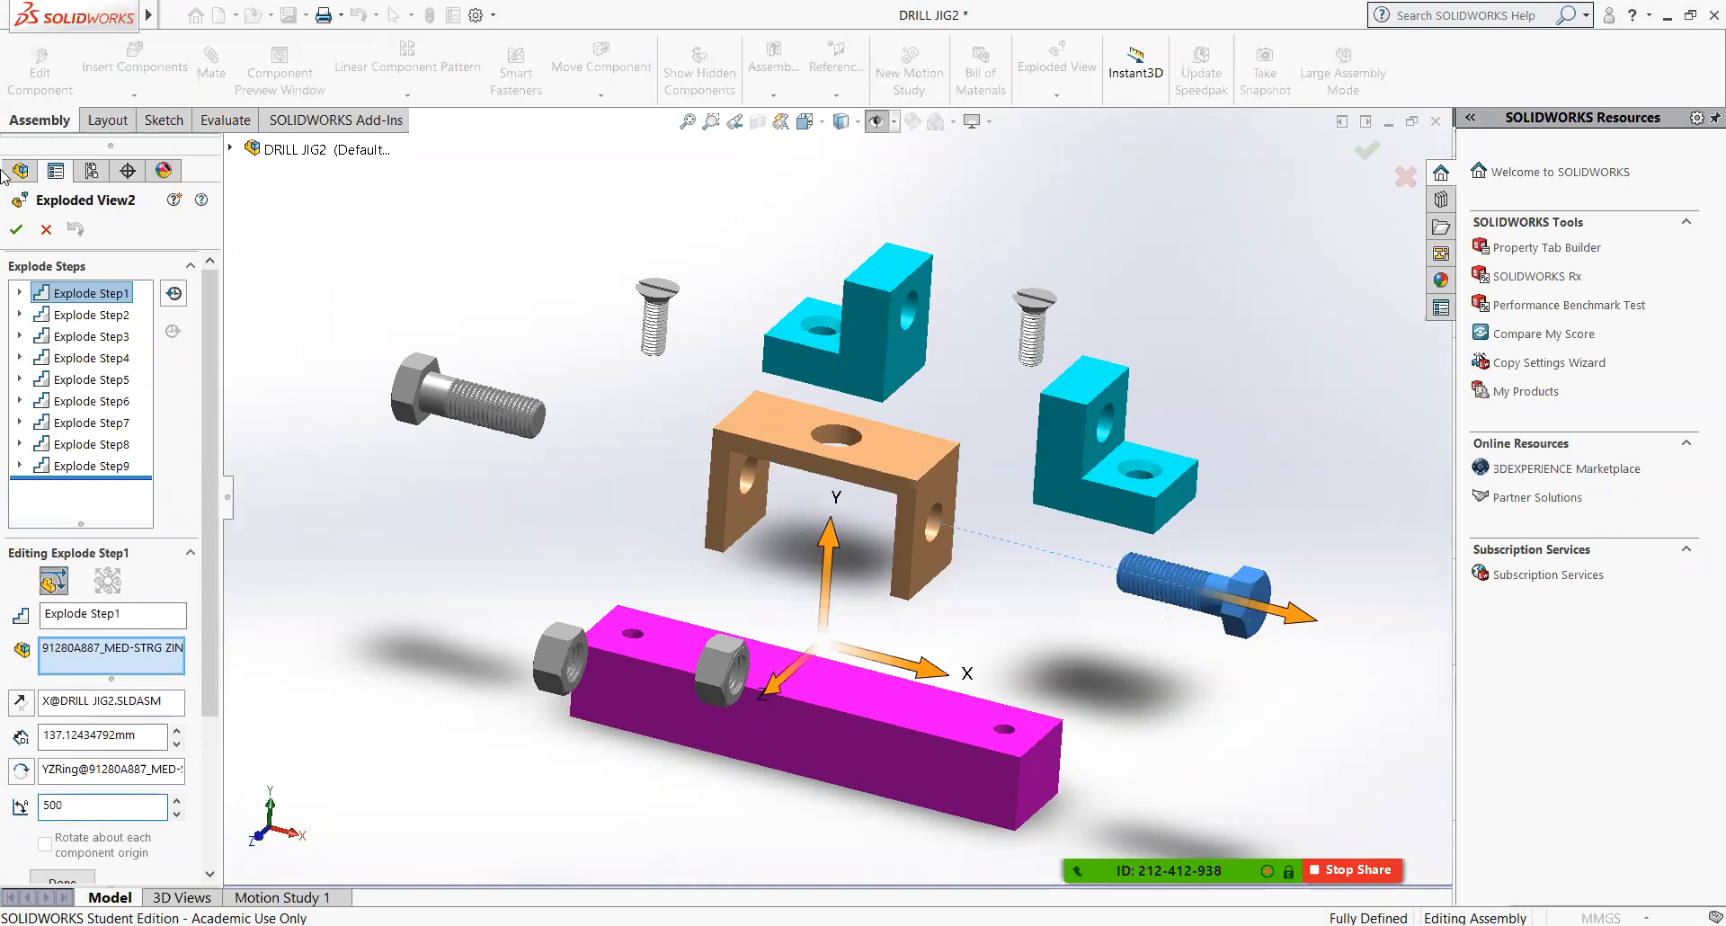
left_click(16, 230)
- Edit Explode Step3 to give the left-hand hex bolt a rotation angle of 500 degrees, and accept it
left_click(134, 324)
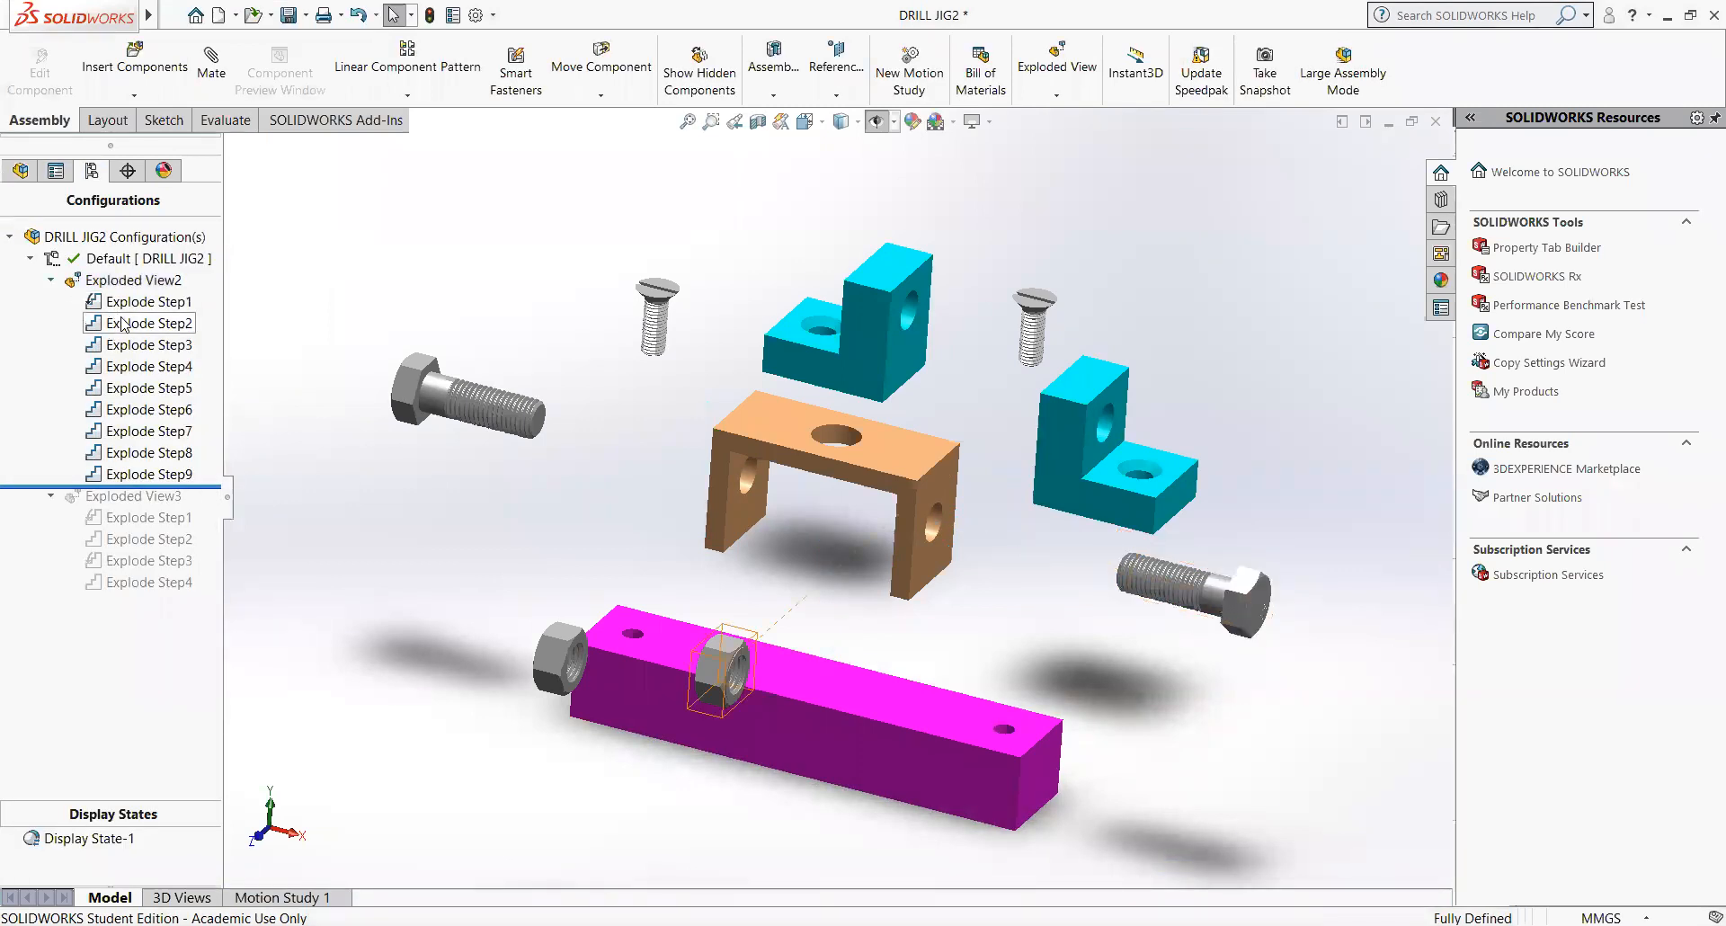
left_click(135, 347)
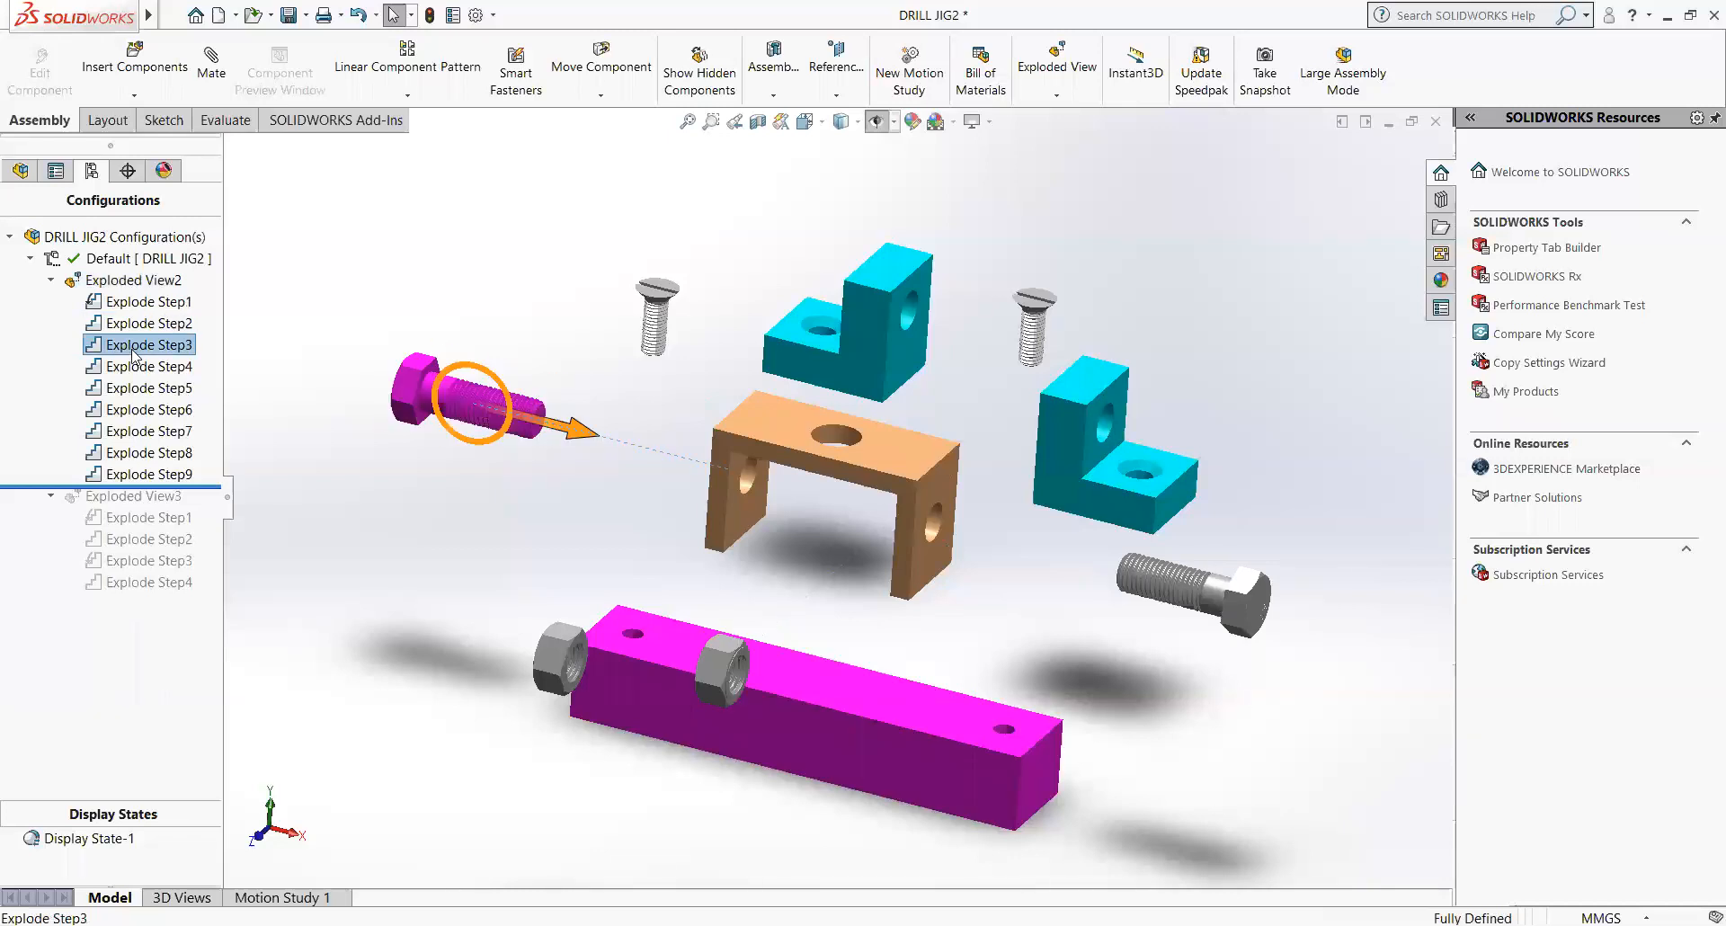
right_click(136, 353)
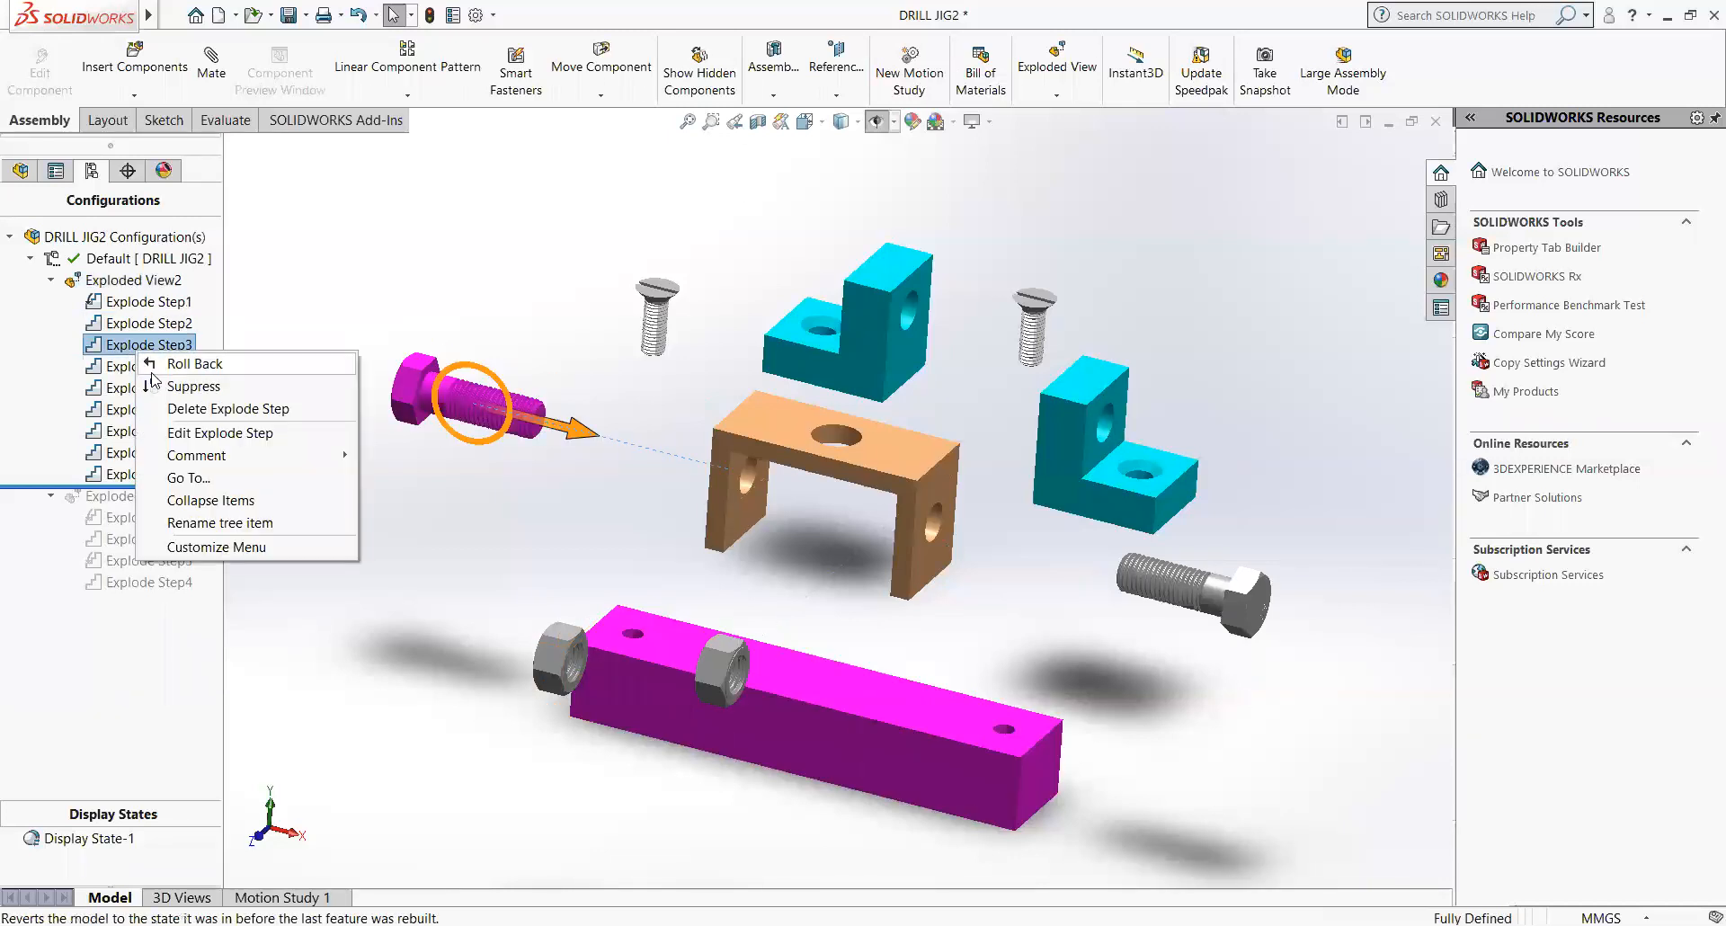
left_click(184, 432)
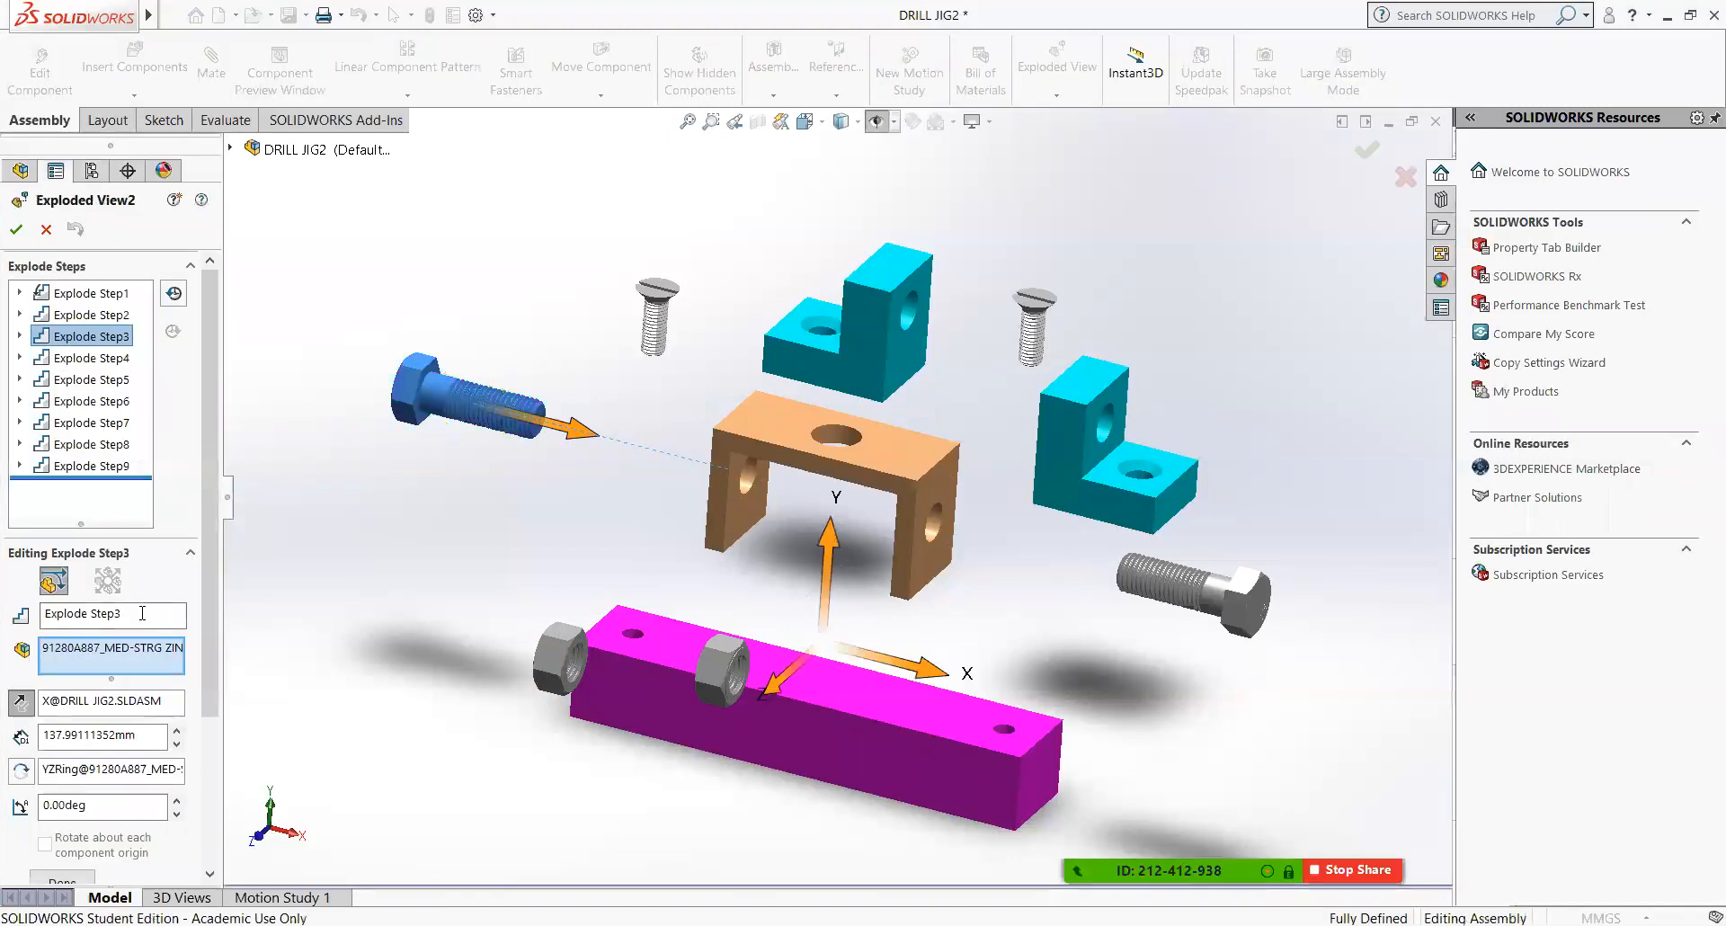
key("Tab")
key("Tab")
key("Return")
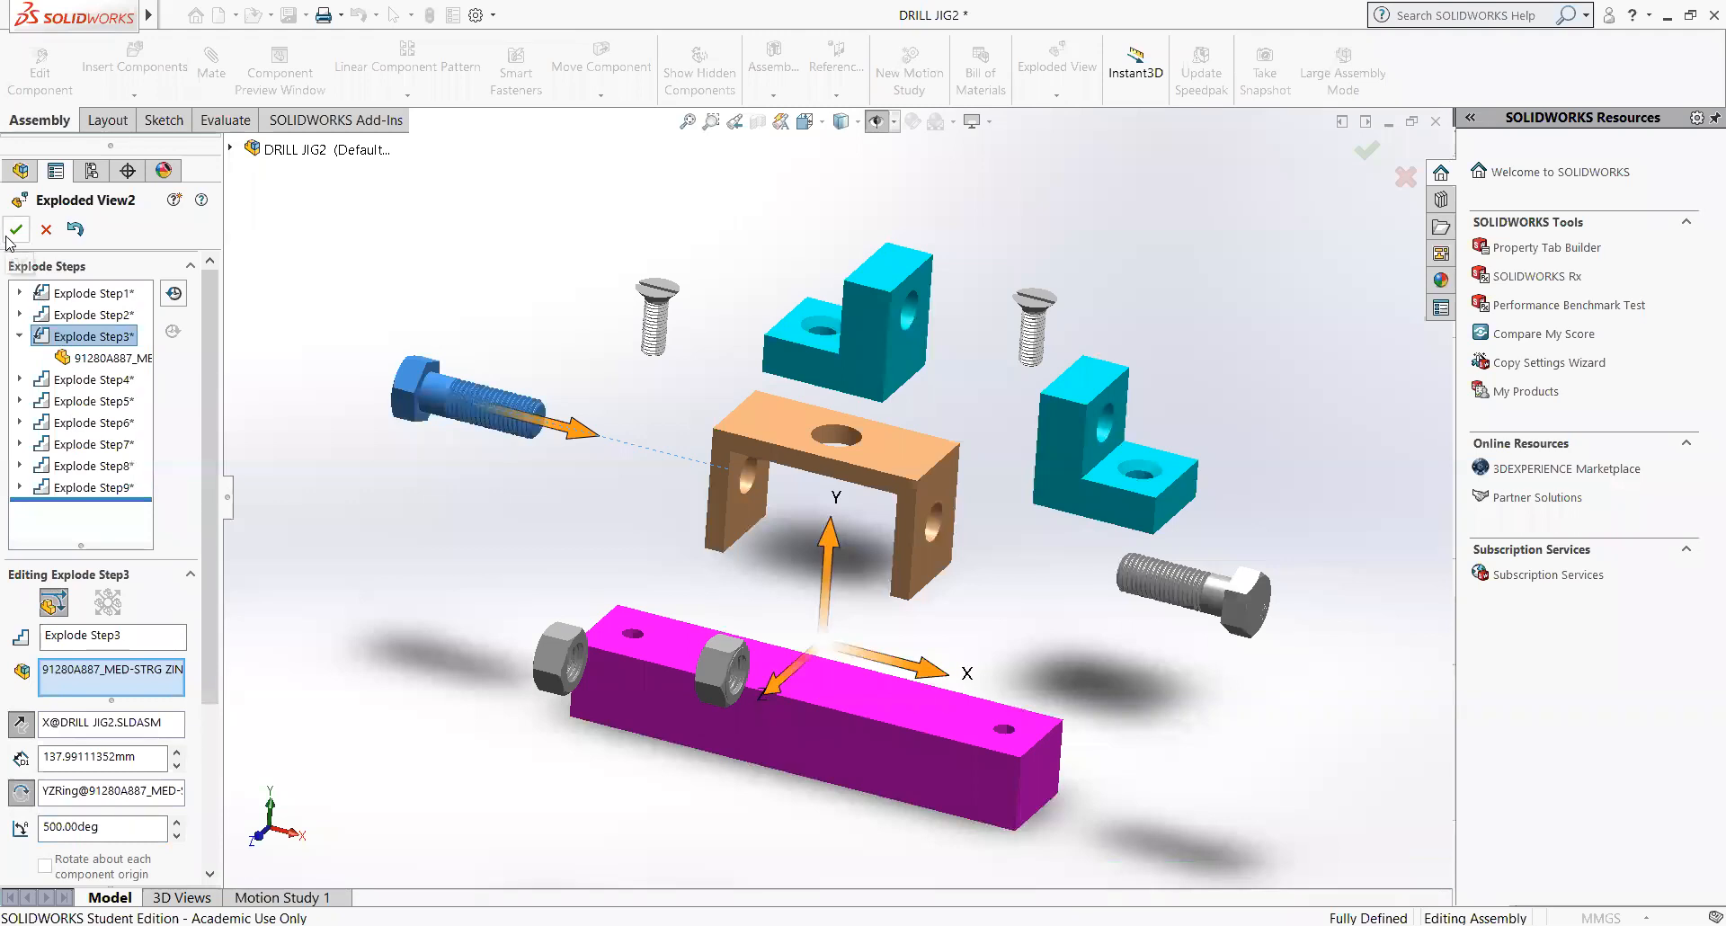
left_click(15, 230)
- Edit Explode Step6 to rotate the left-hand countersunk screw by 500 degrees about its ZX ring, and accept it
left_click(149, 430)
left_click(149, 409)
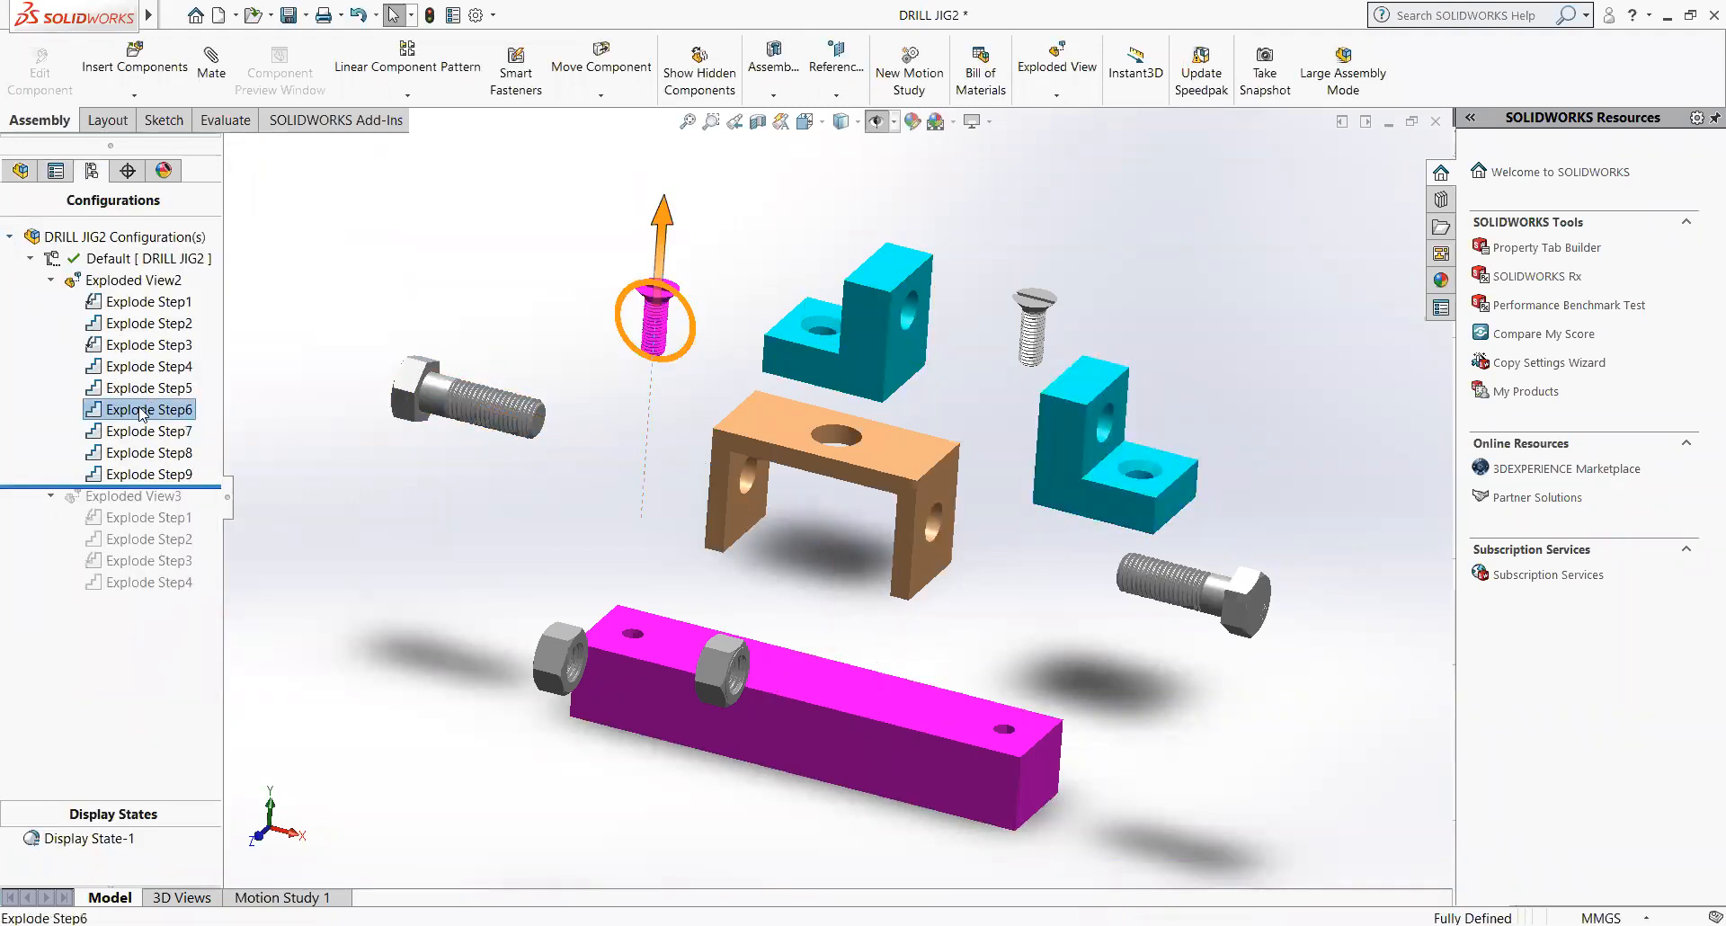
right_click(140, 410)
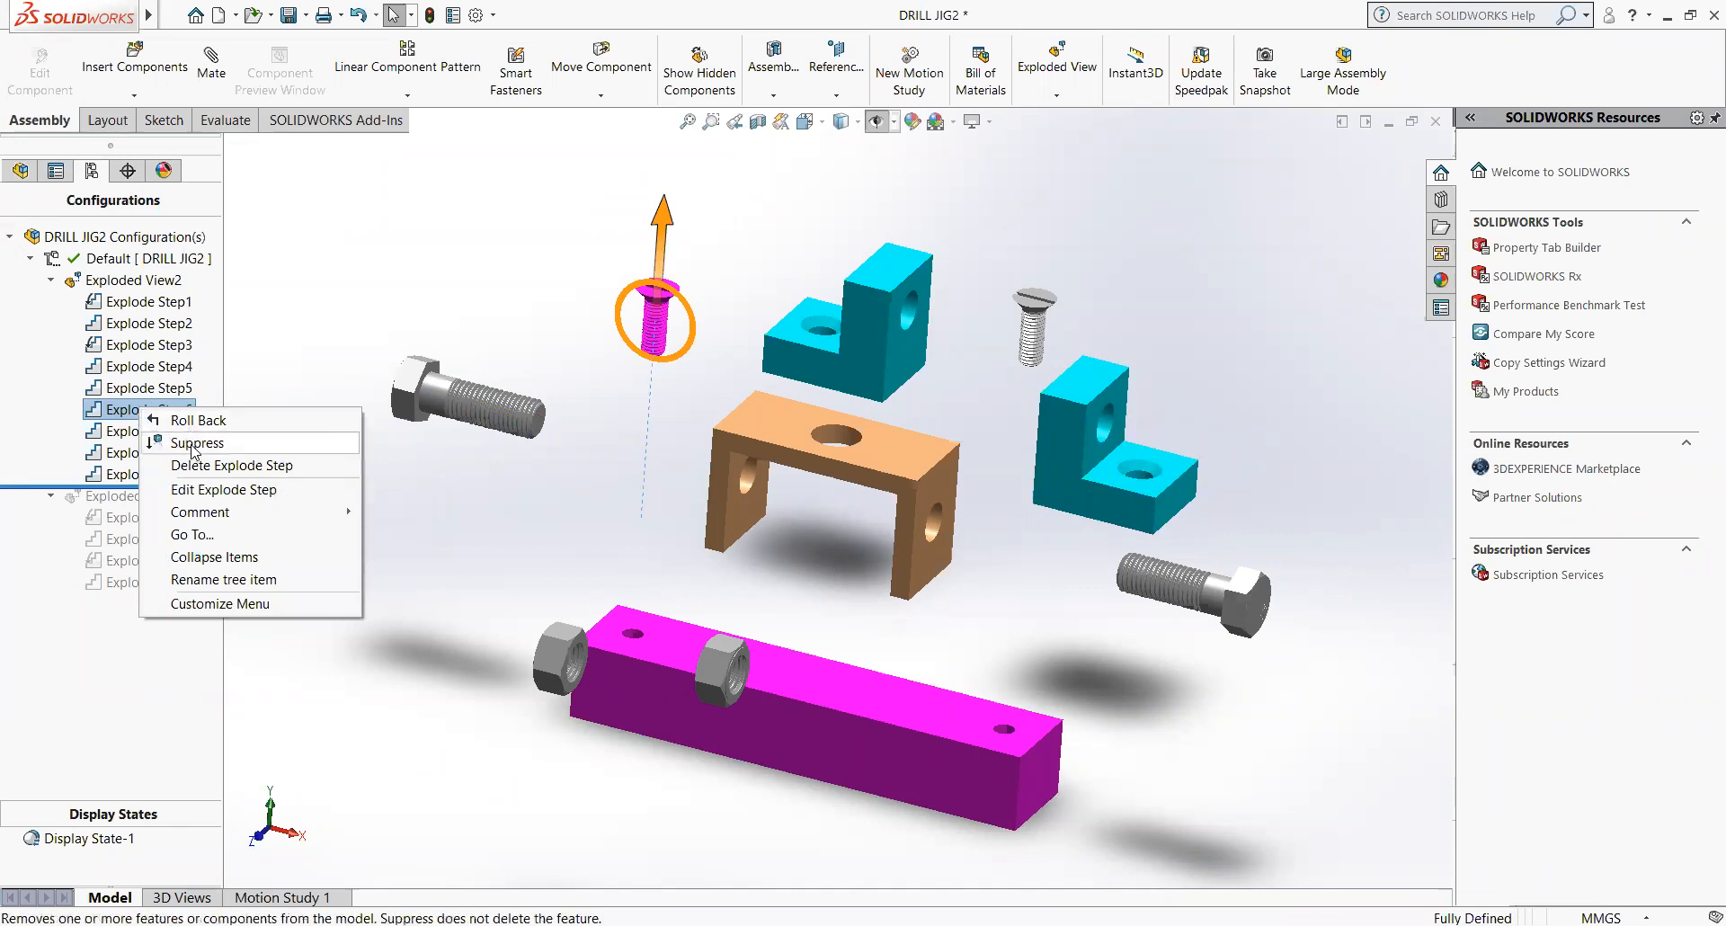
left_click(216, 489)
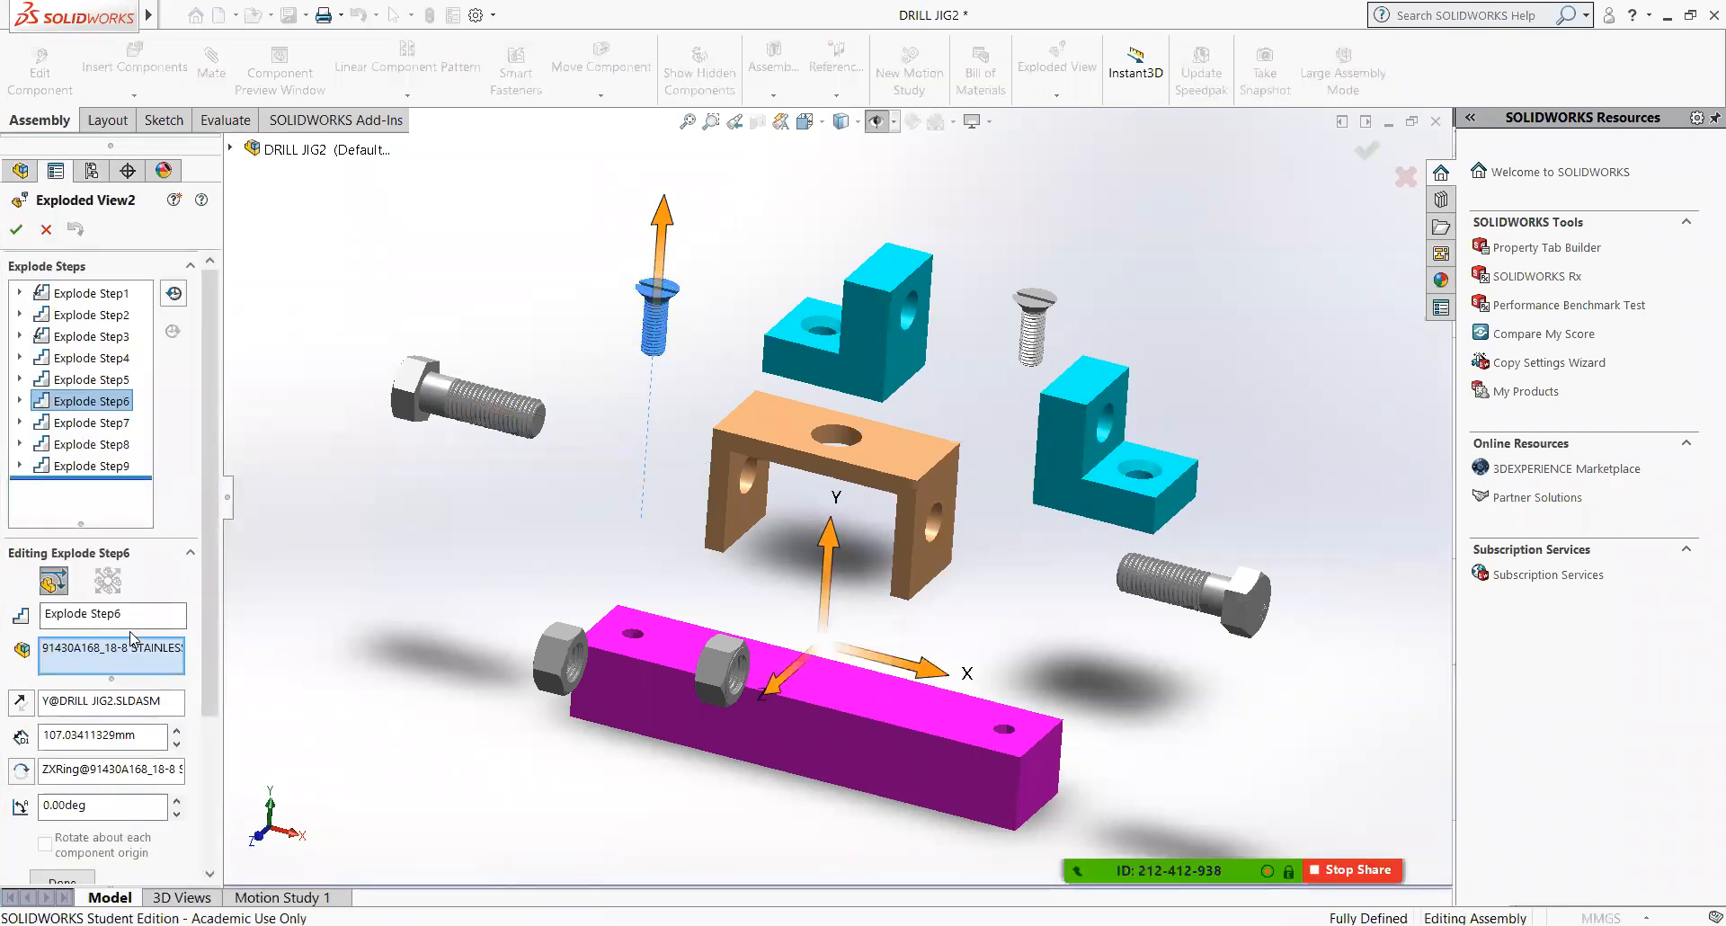
left_click(117, 807)
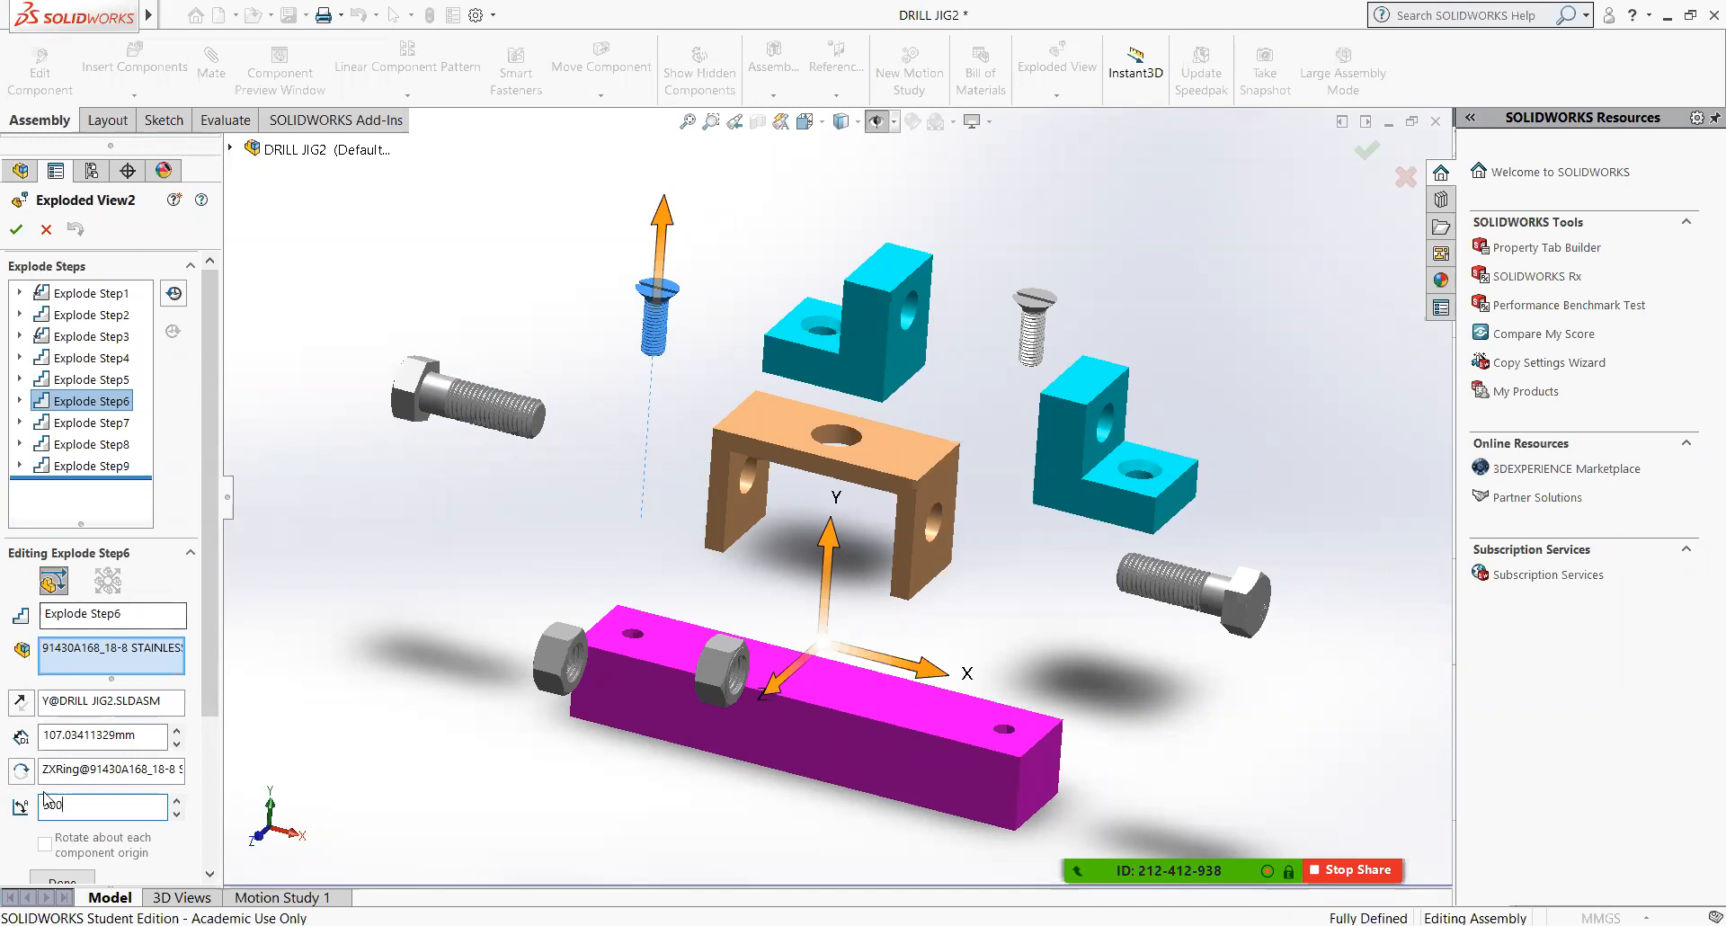
left_click(20, 771)
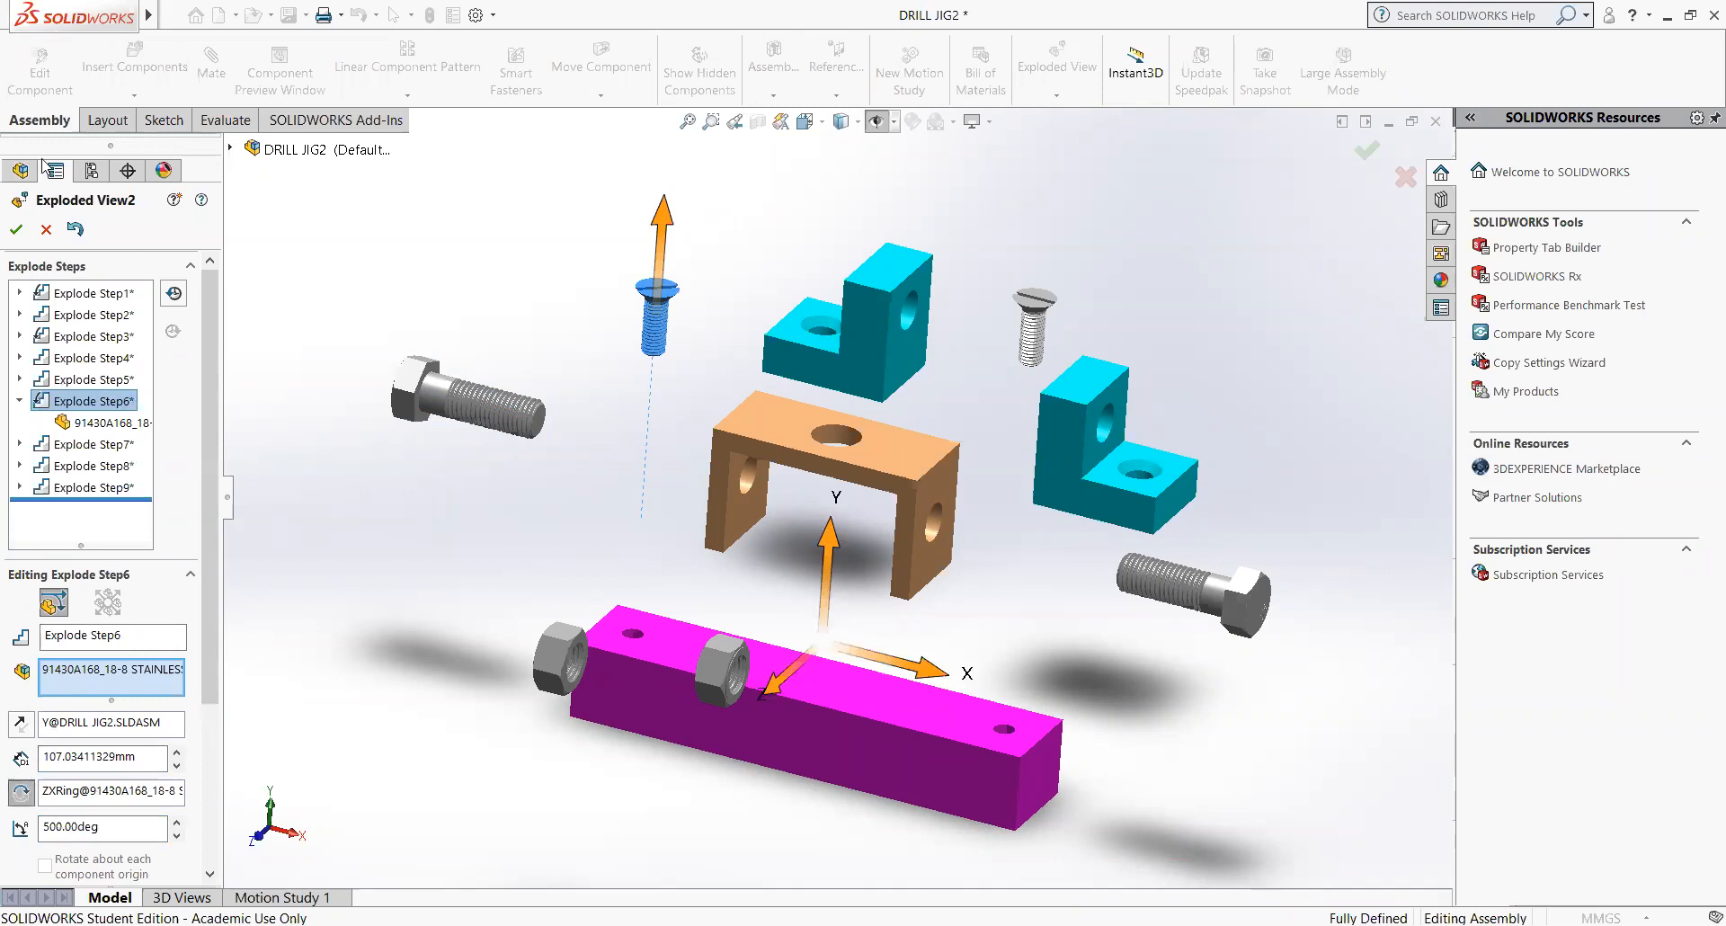
left_click(16, 231)
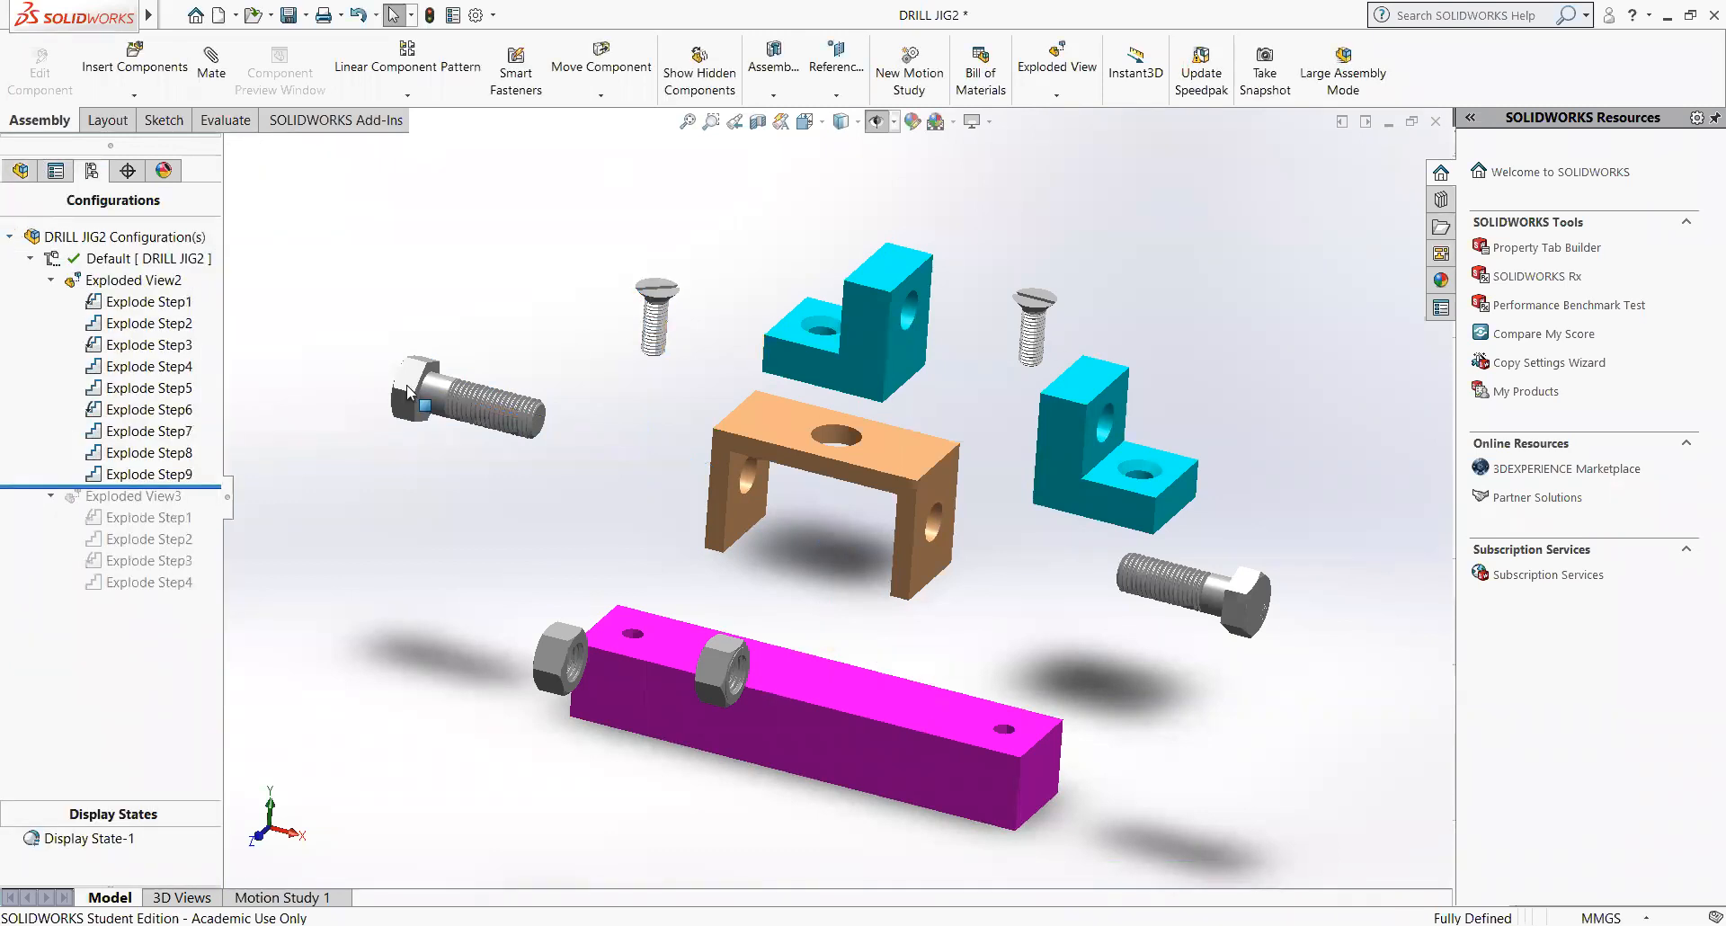
- Find the right-hand countersunk screw's explode step, Explode Step5, set its rotation angle to 500 degrees, and accept it
left_click(152, 458)
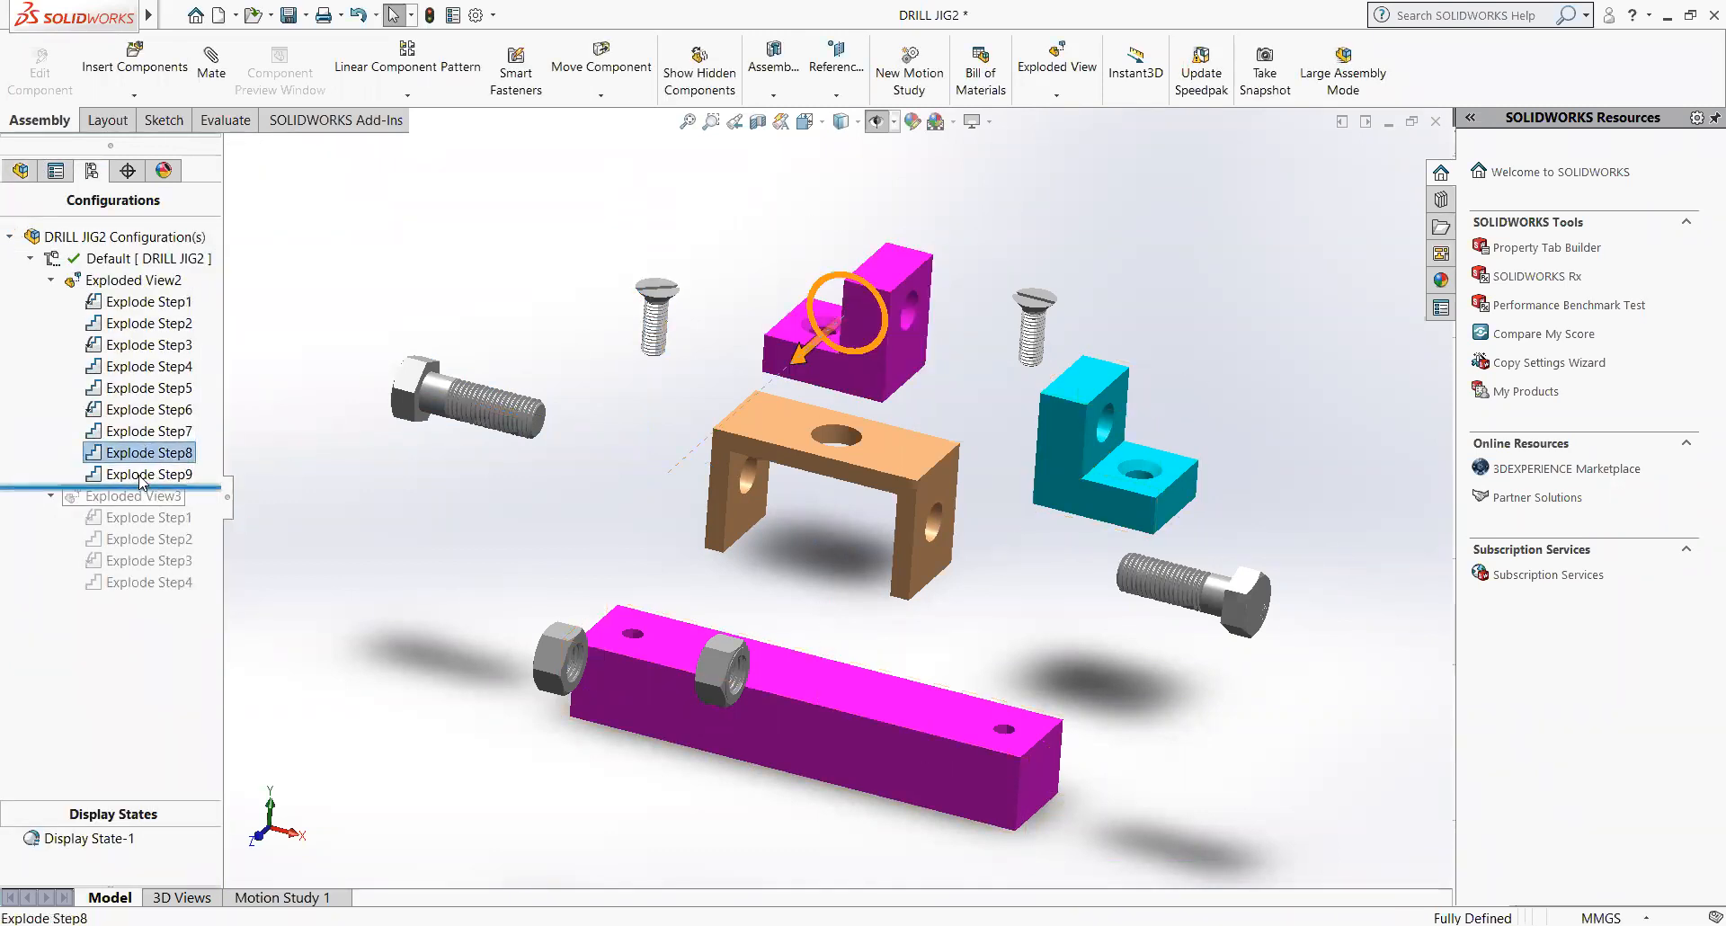
left_click(144, 474)
left_click(147, 432)
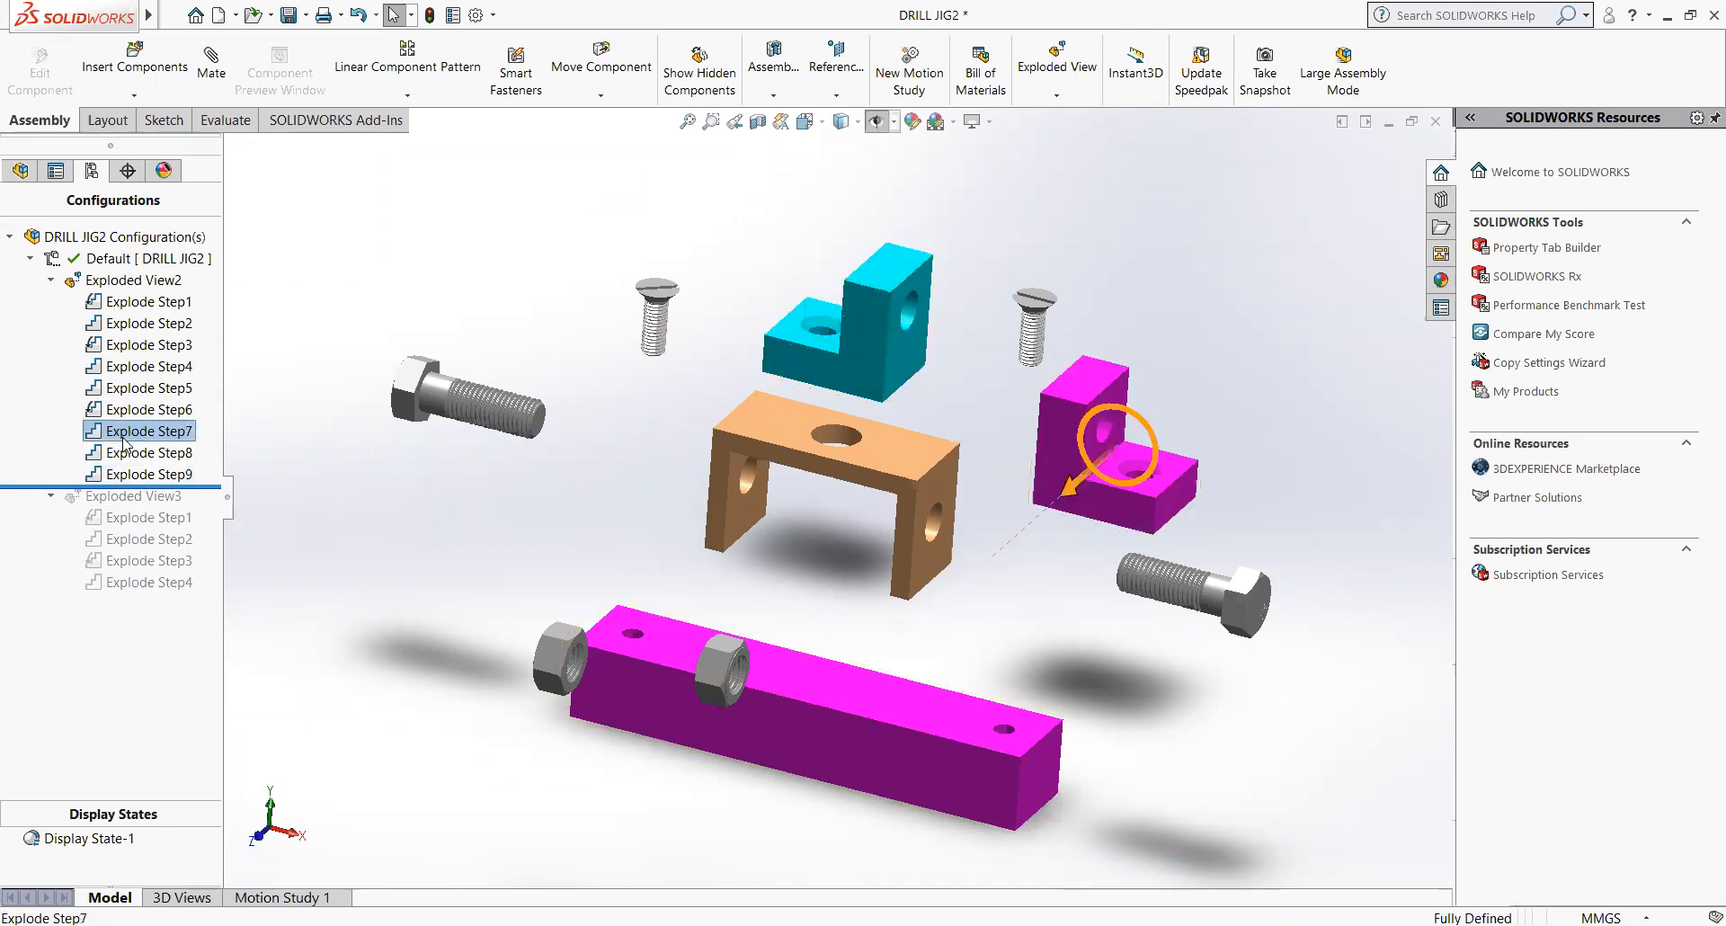
left_click(147, 410)
left_click(146, 388)
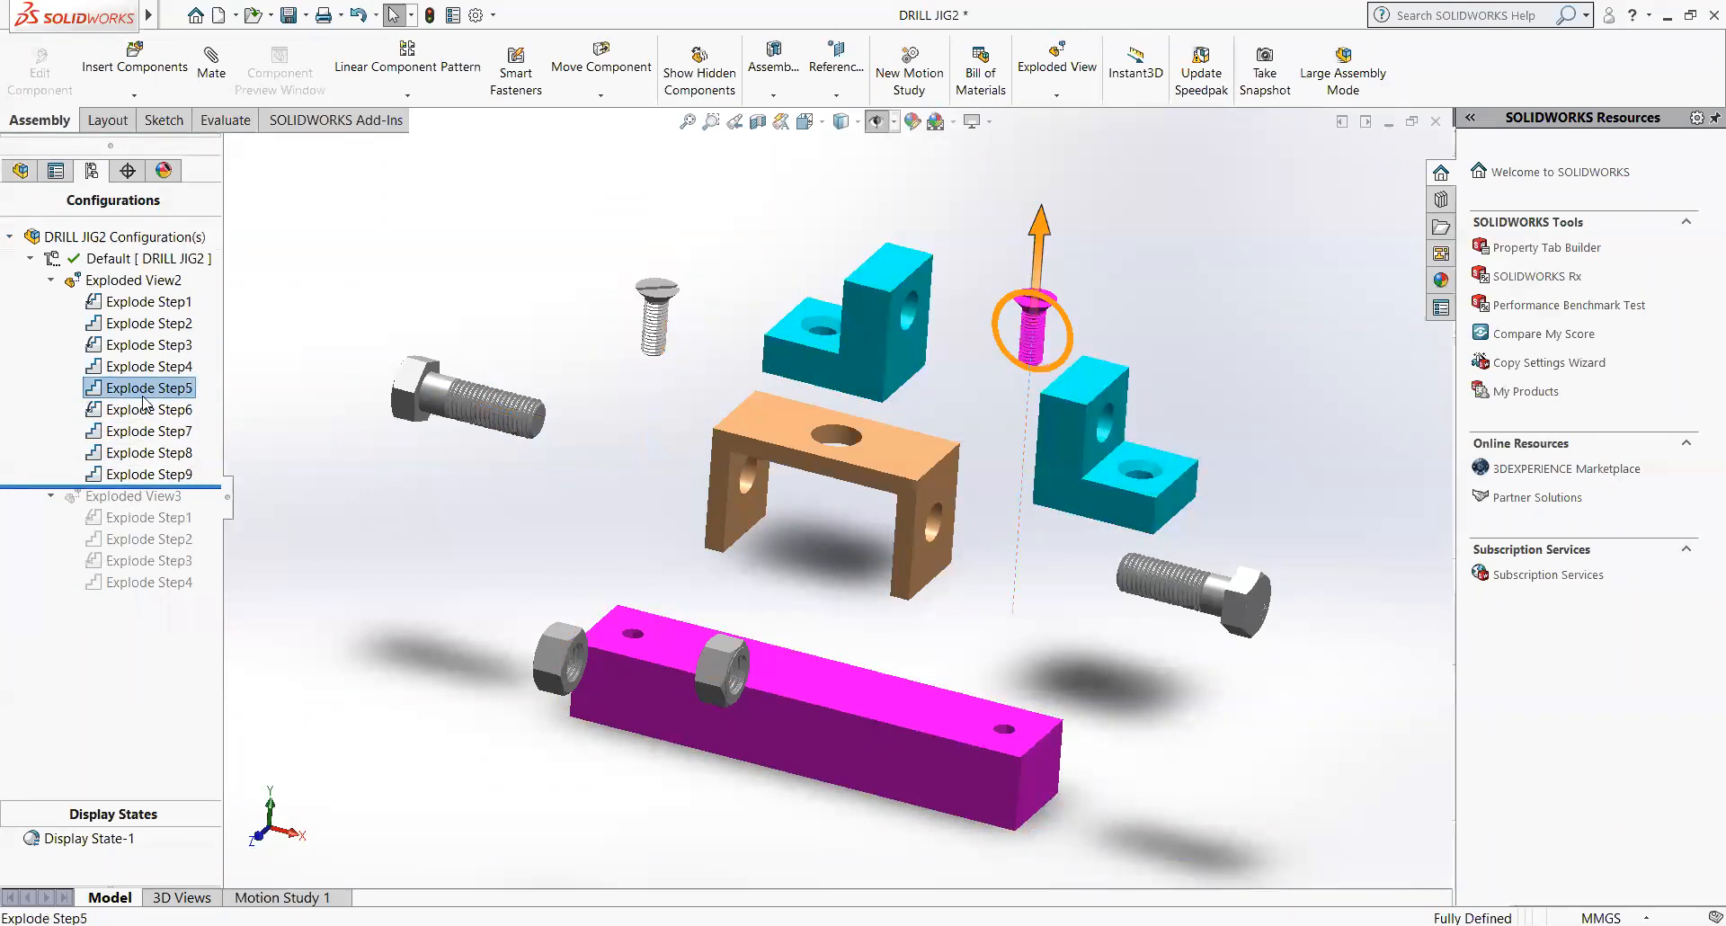
right_click(142, 397)
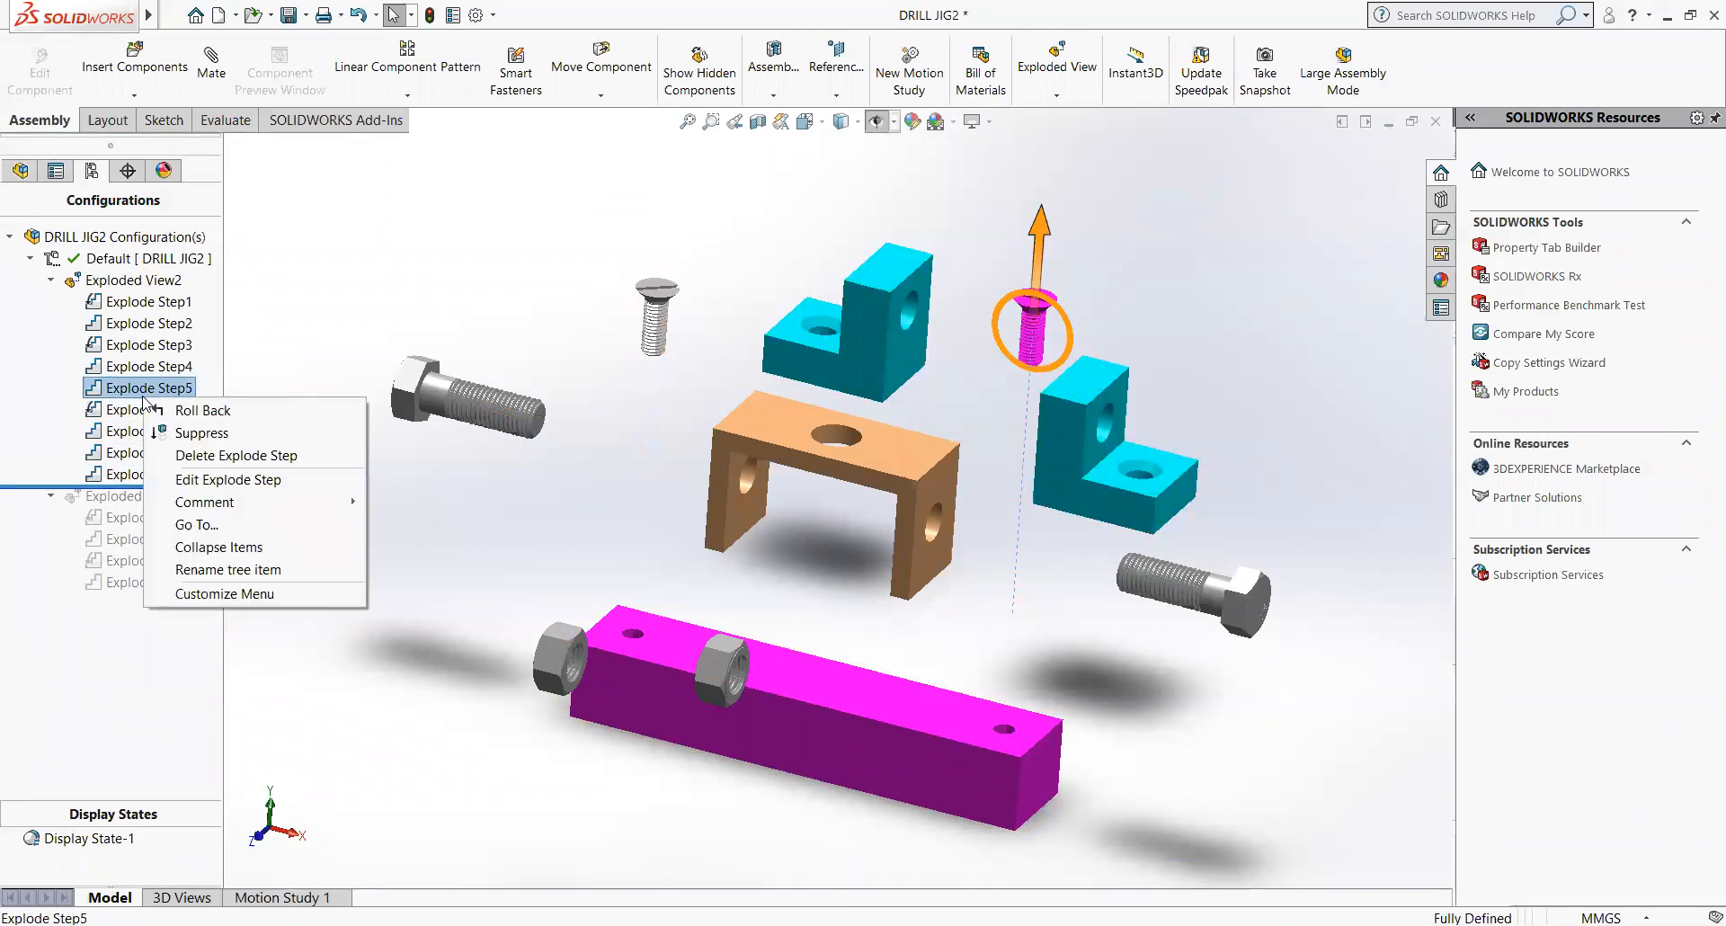
left_click(218, 482)
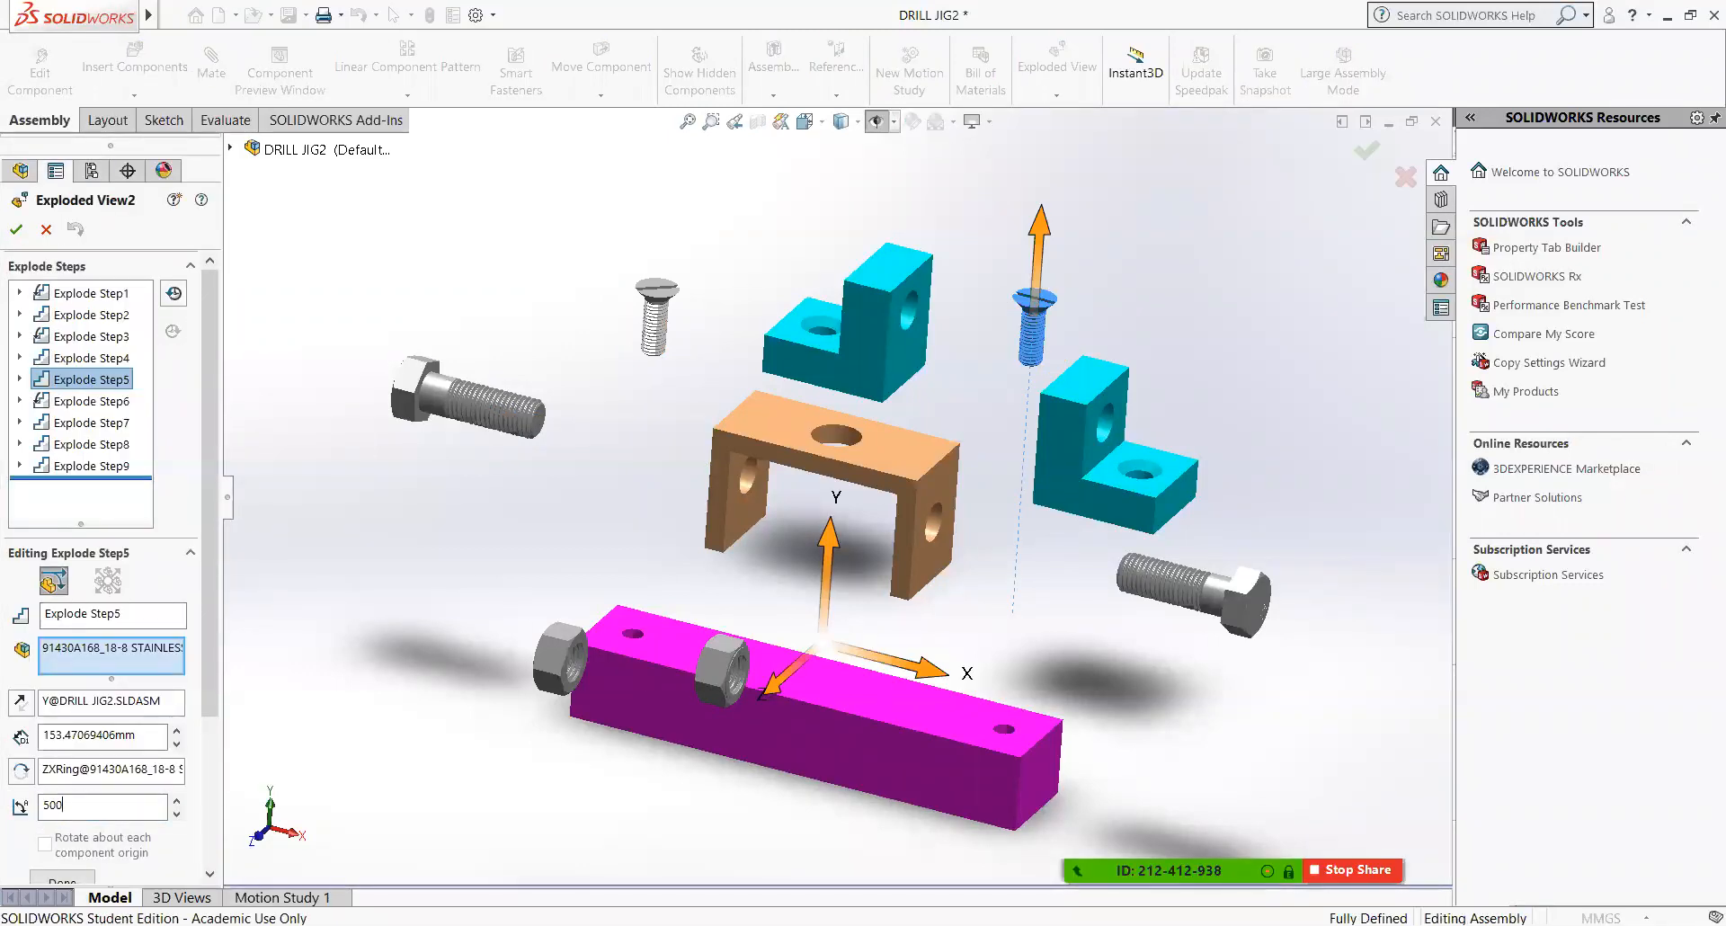
left_click(15, 230)
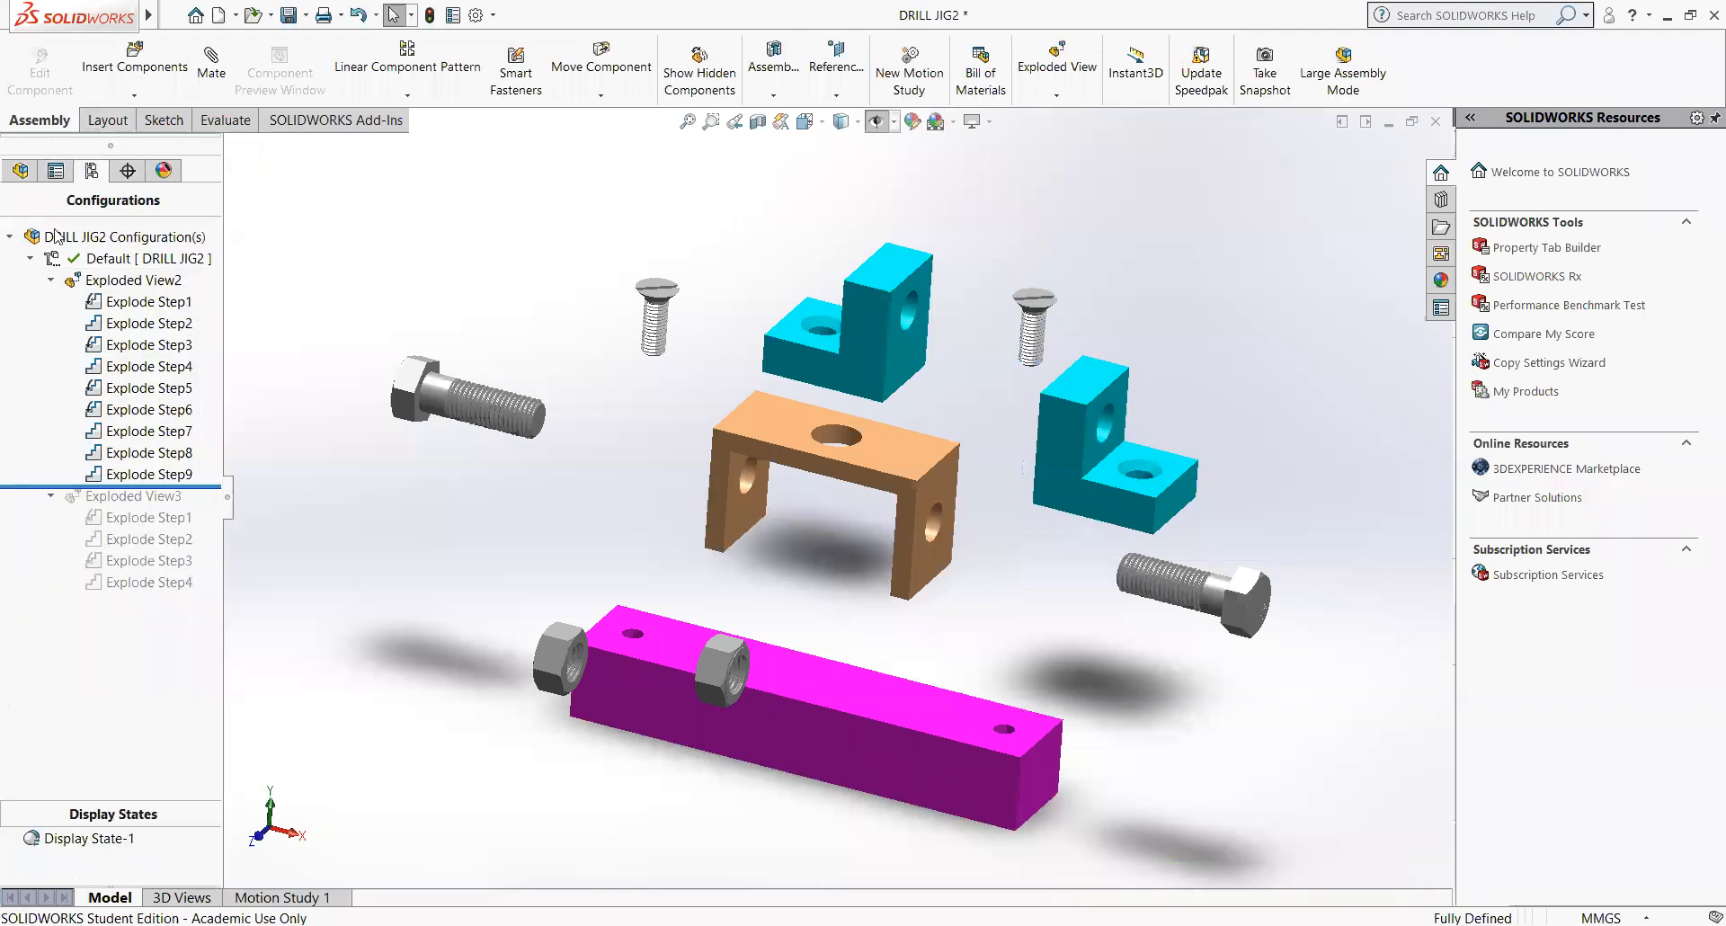
- Animate the collapse of Exploded View2 and replay it at normal speed to check the screw rotation
right_click(112, 292)
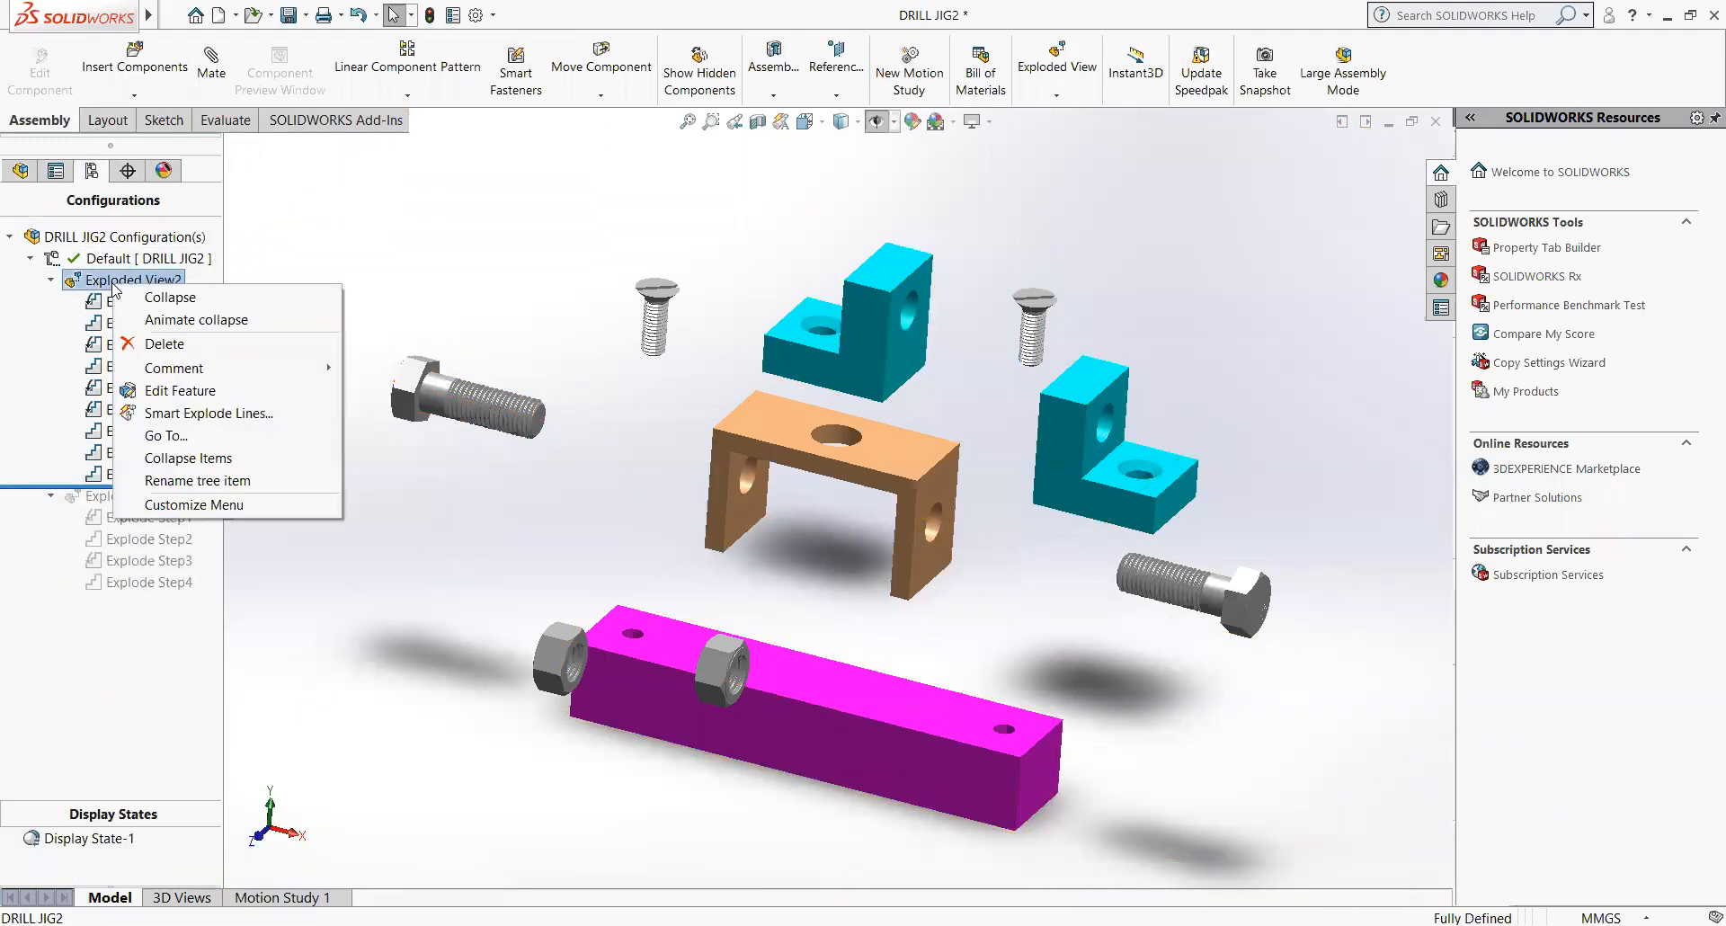
left_click(173, 321)
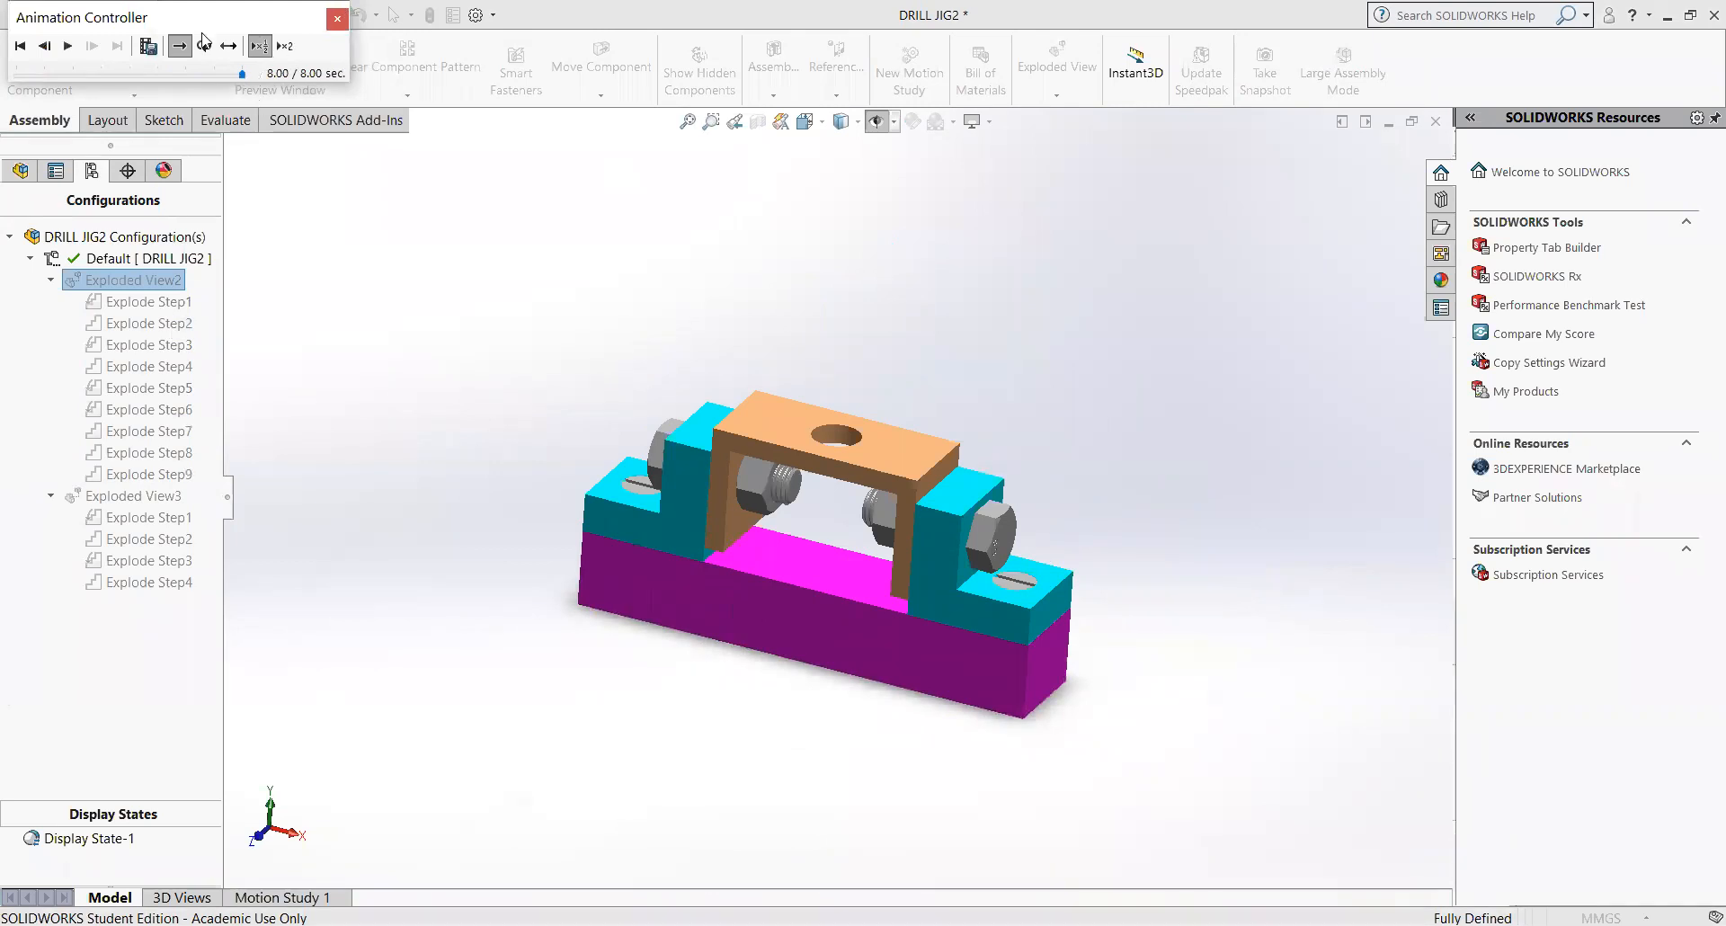
left_click(70, 48)
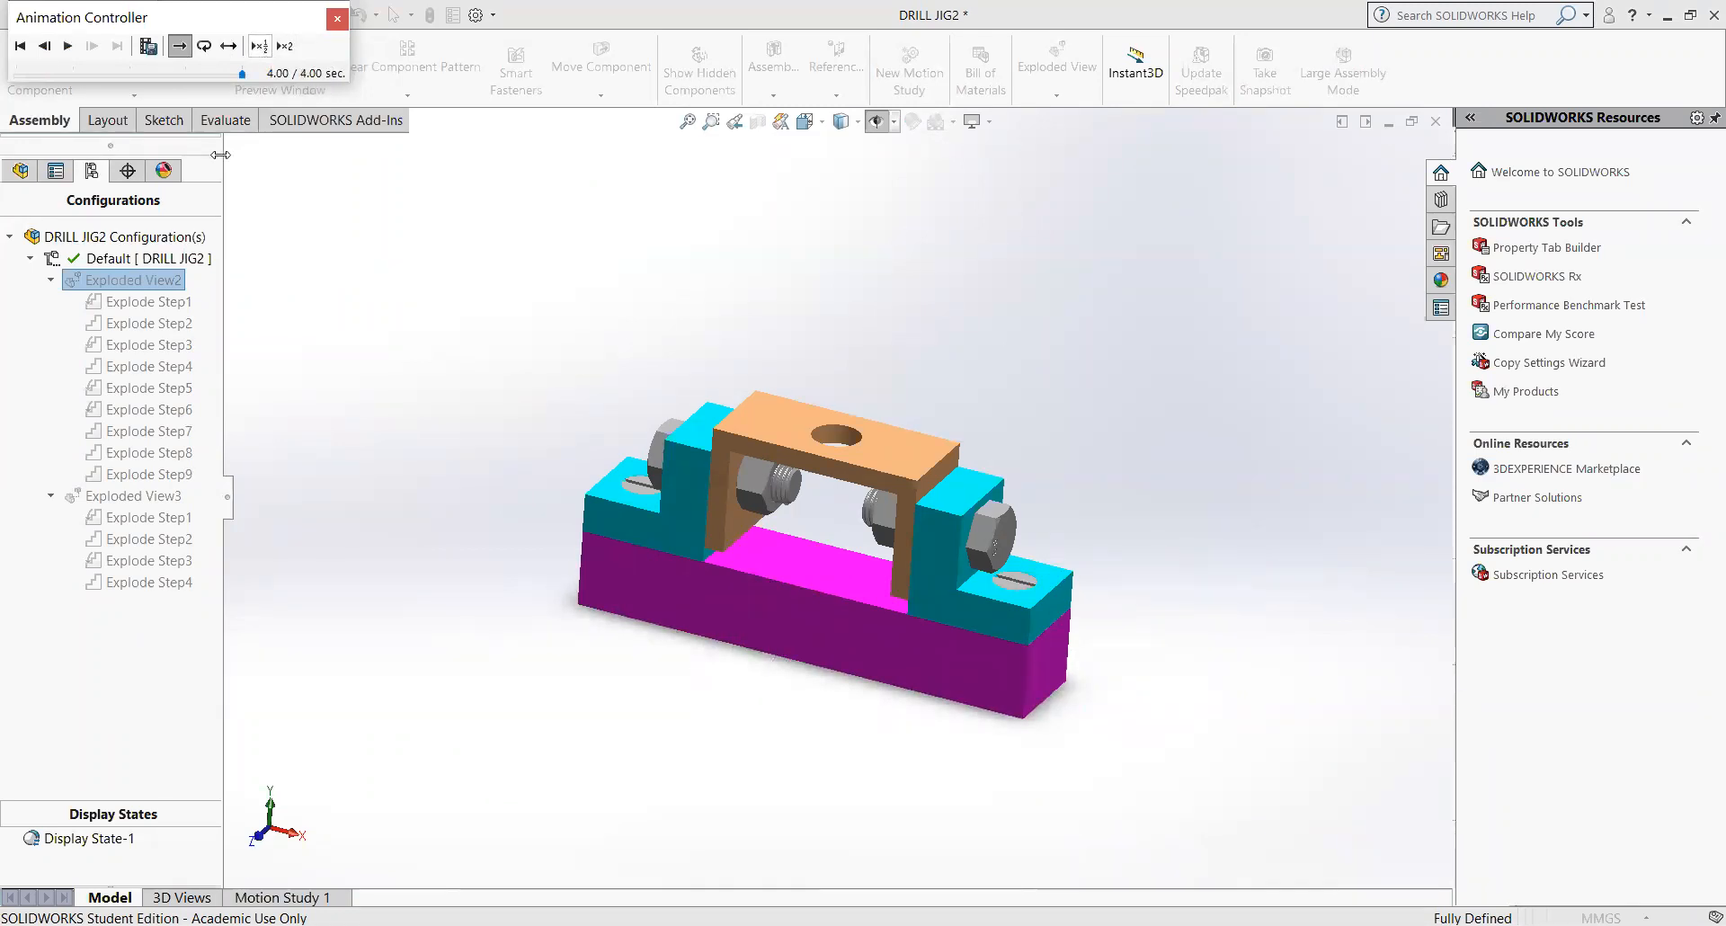
left_click(68, 46)
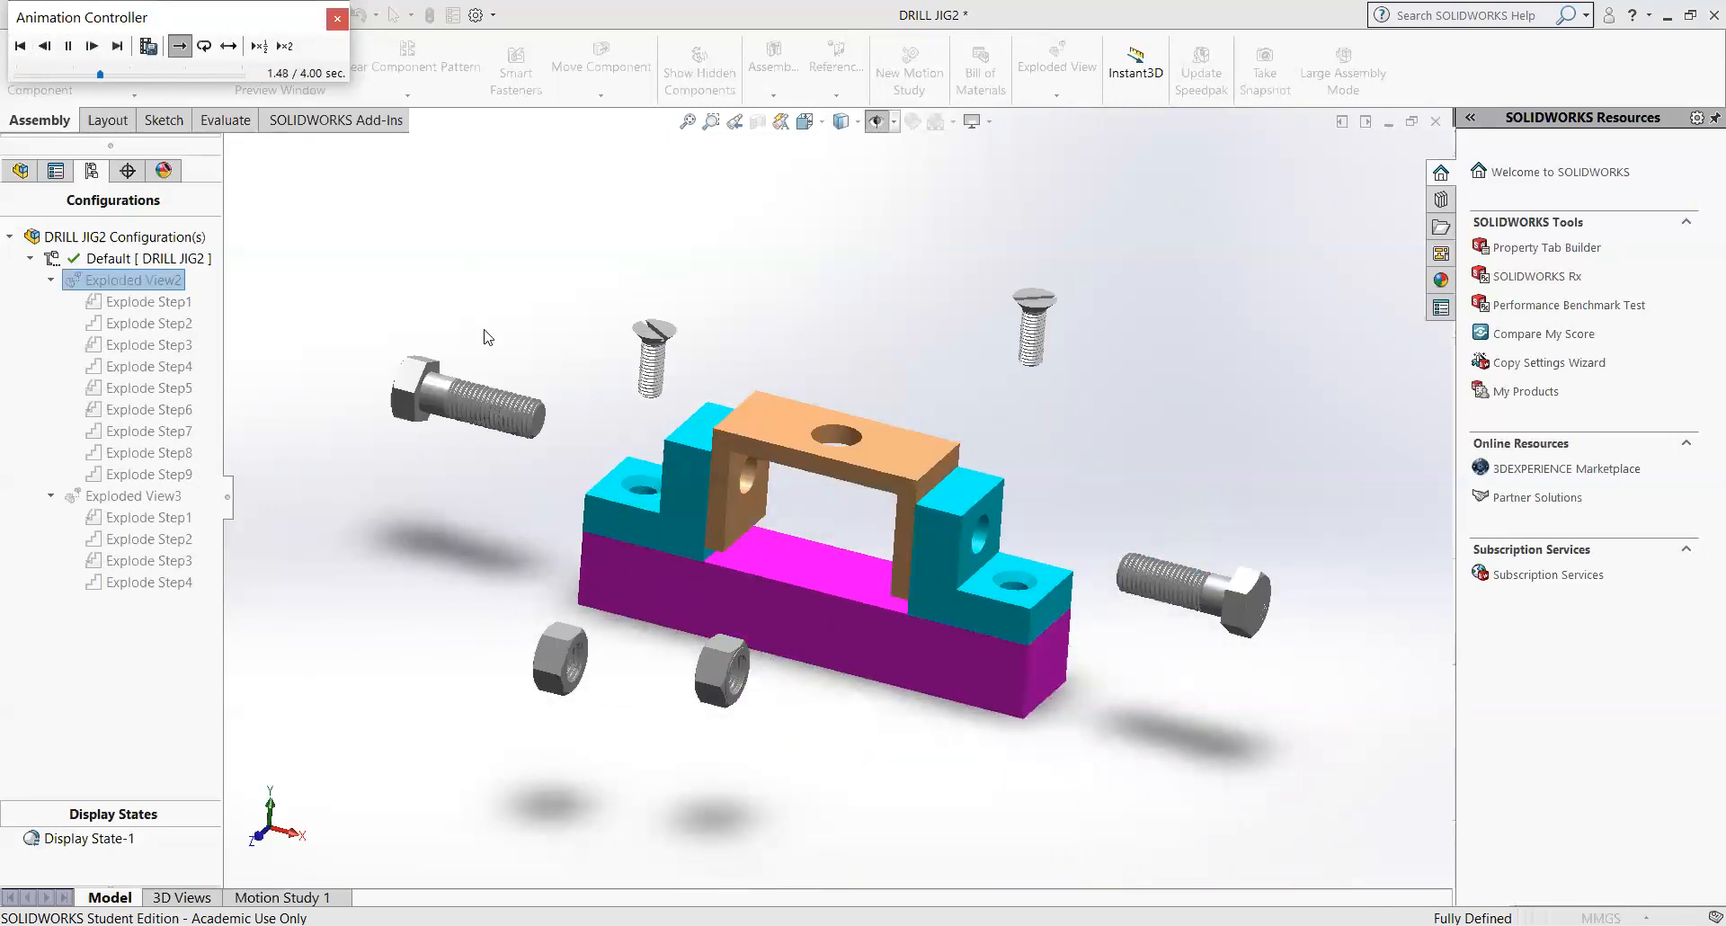
- Slow the collapse playback to half speed, rewind it to review the countersunk screws going in, and close the animation
left_click(259, 46)
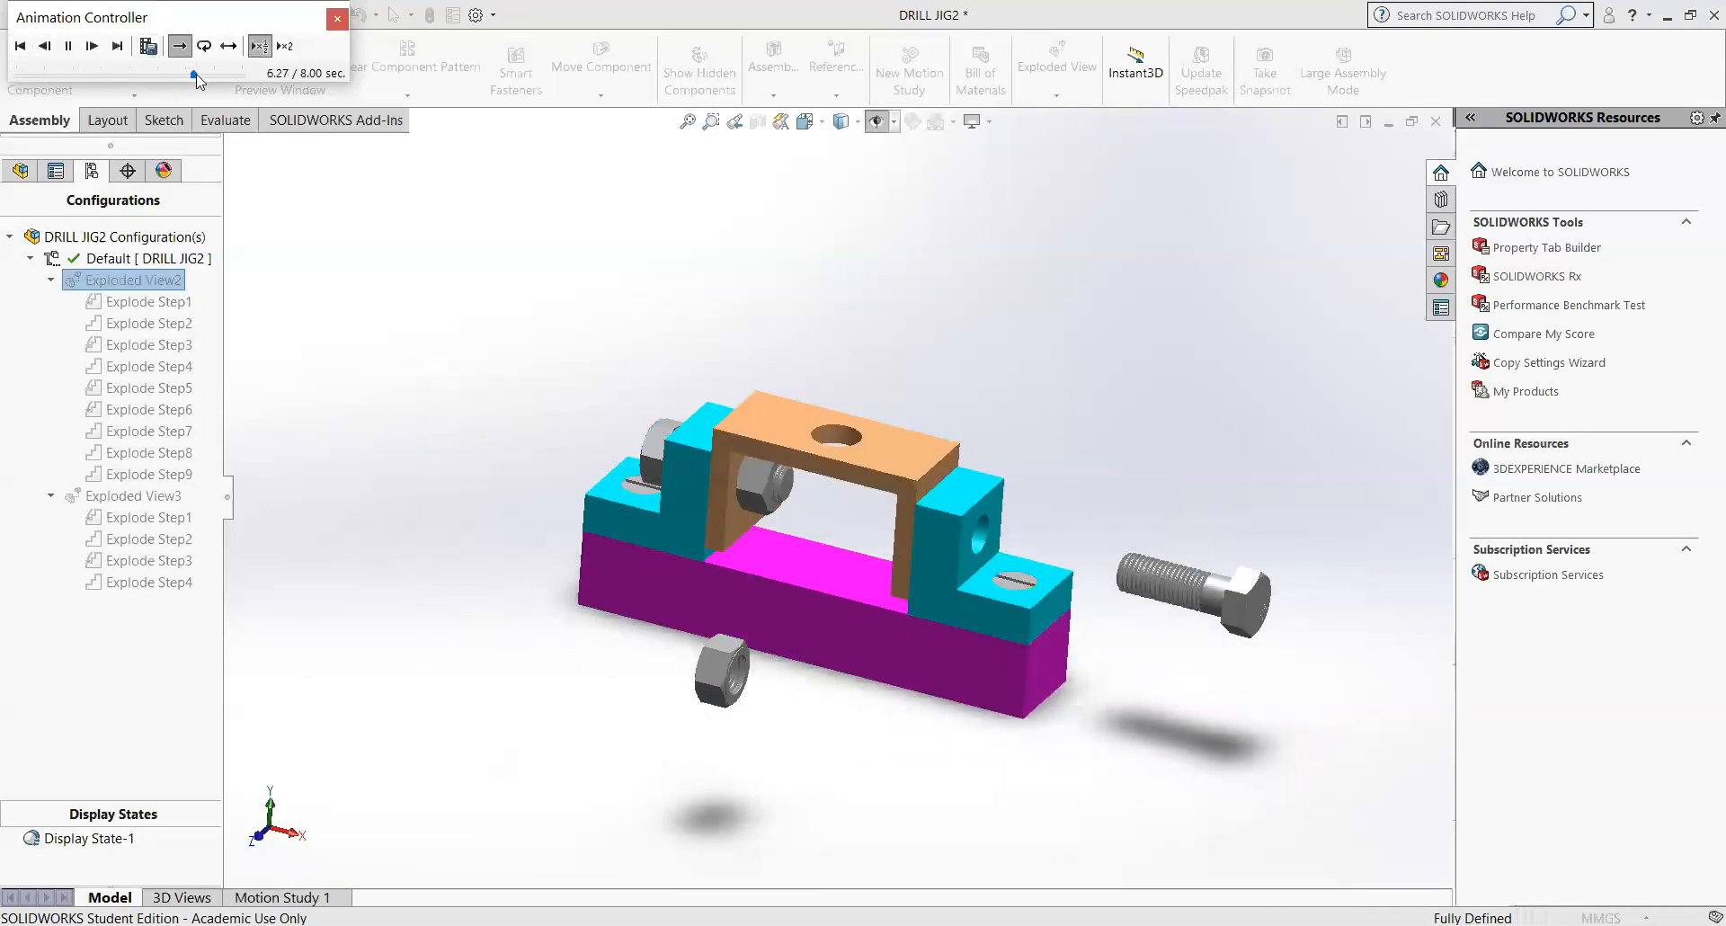
left_click_drag(230, 74, 117, 74)
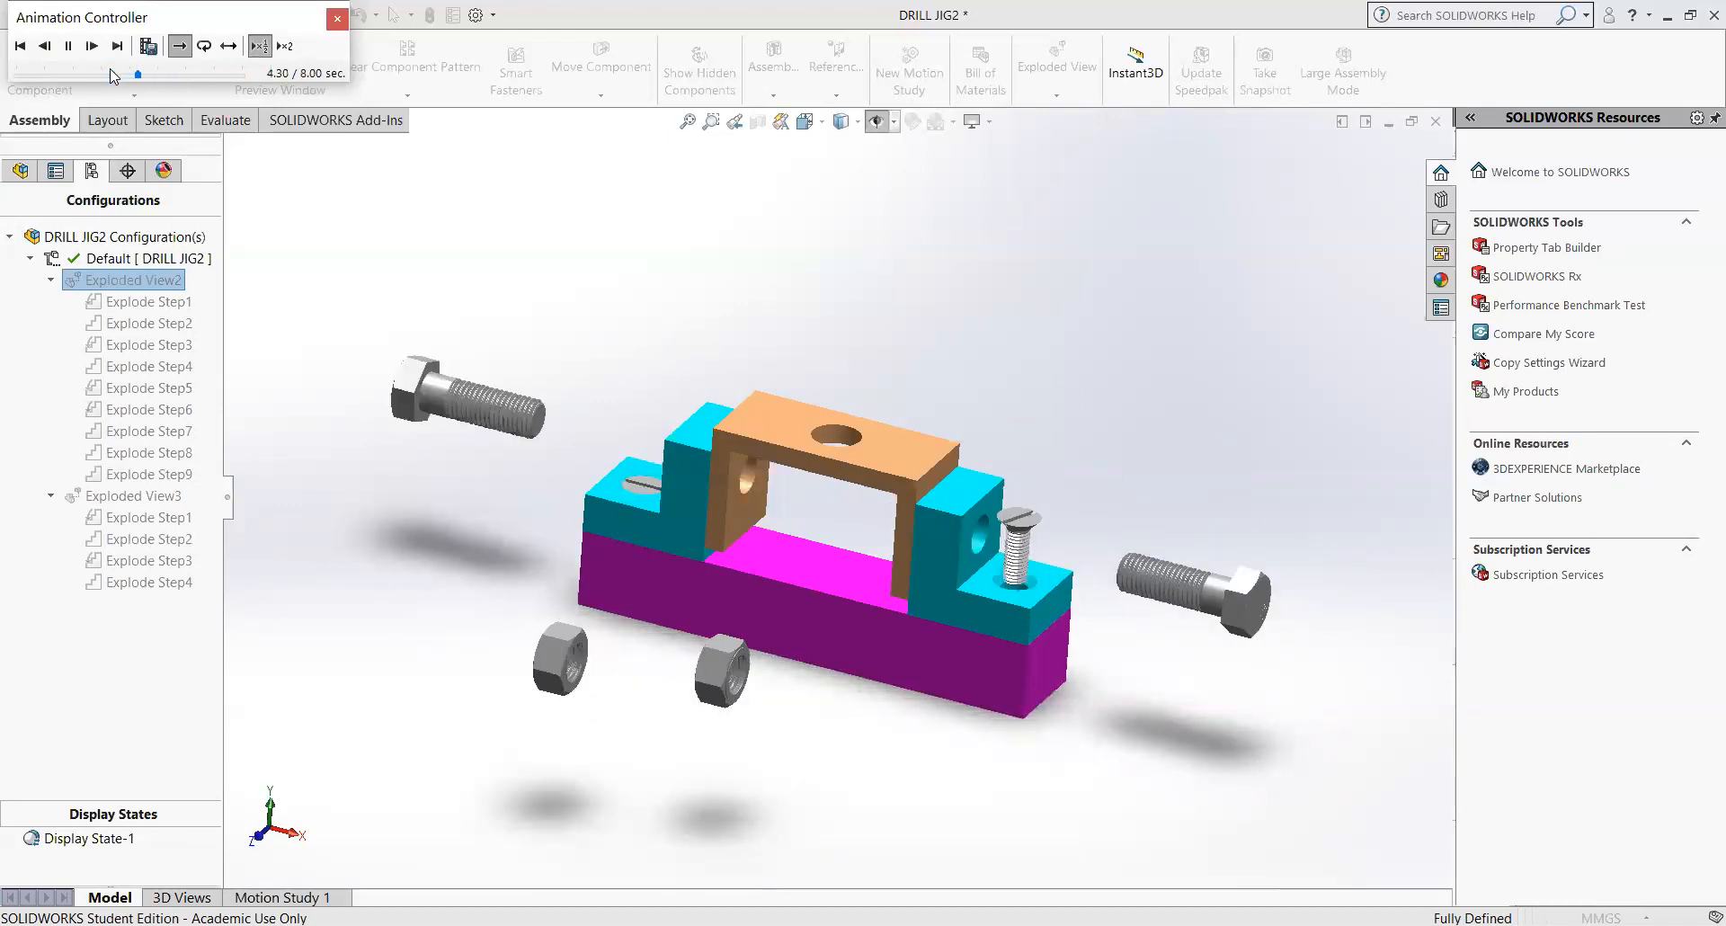
right_click(103, 278)
left_click(487, 262)
right_click(134, 269)
left_click(423, 200)
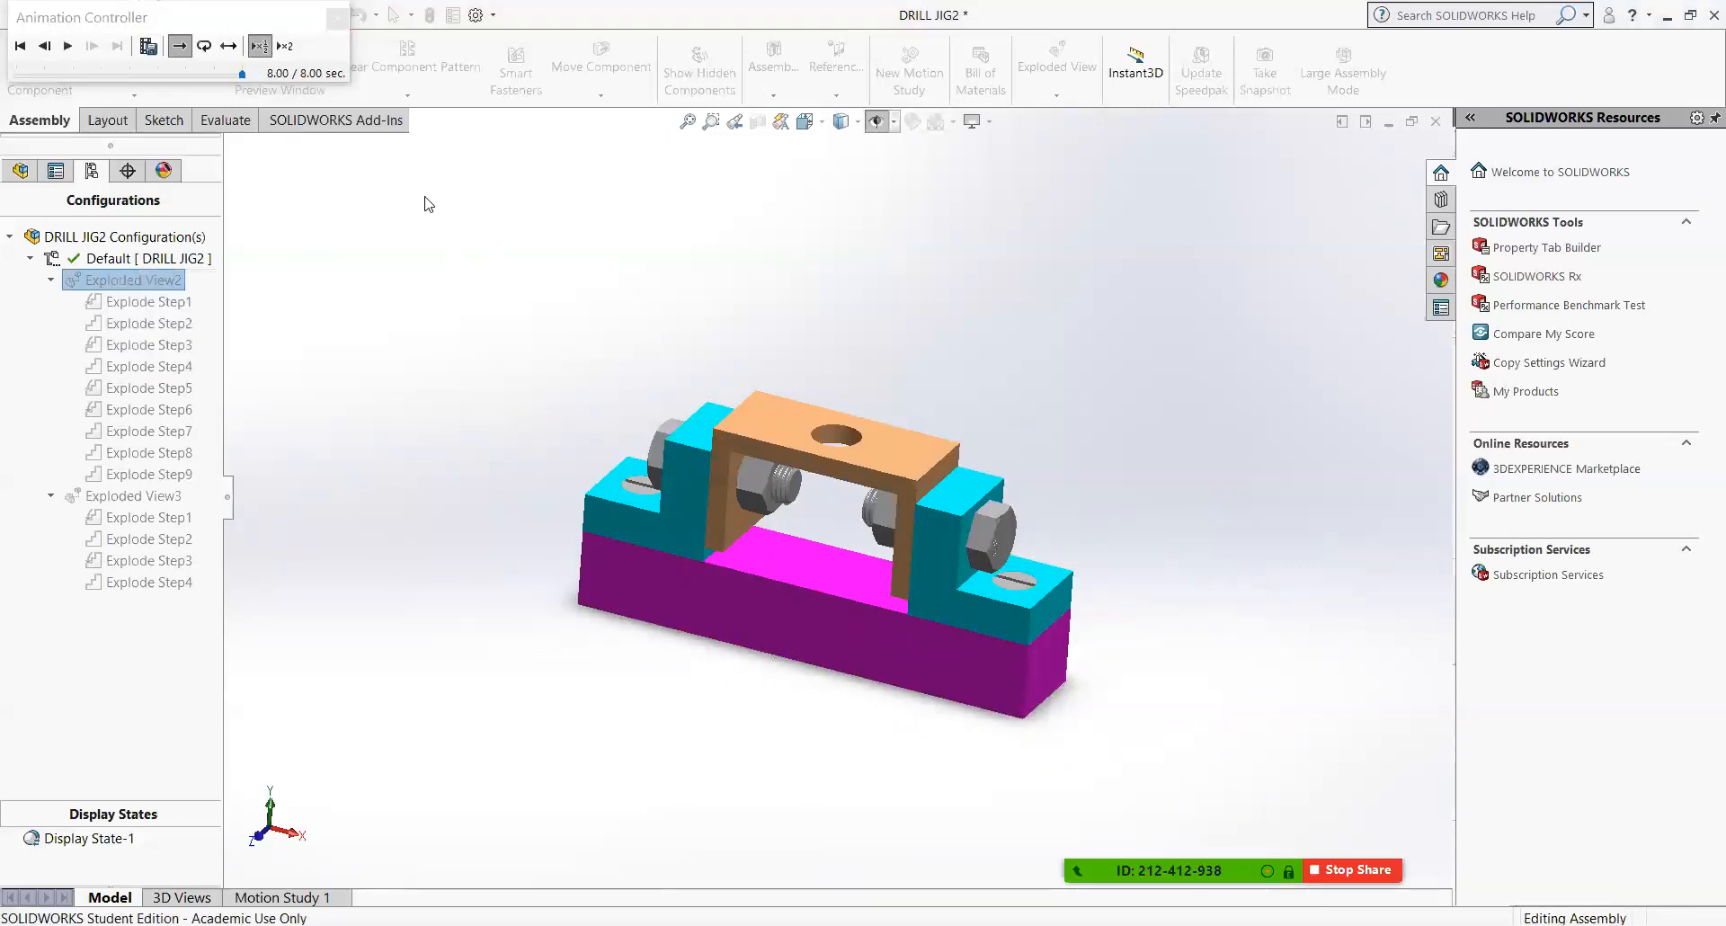
left_click(338, 18)
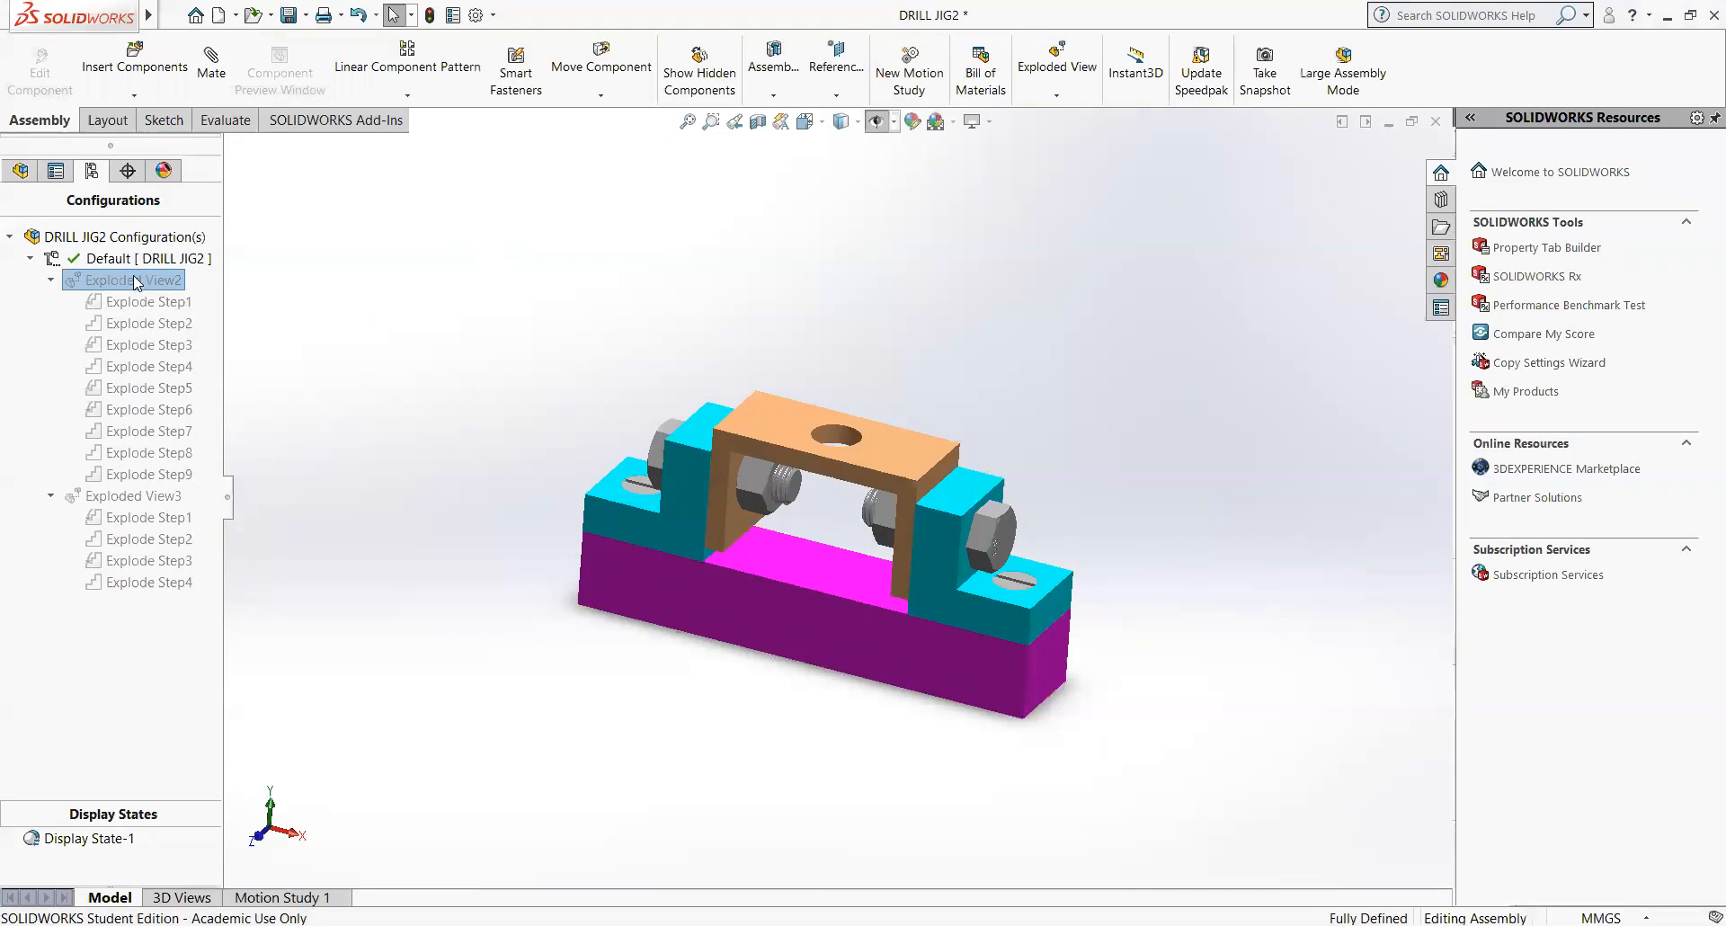
- Animate the explode of Exploded View2 again and close the animation
right_click(136, 284)
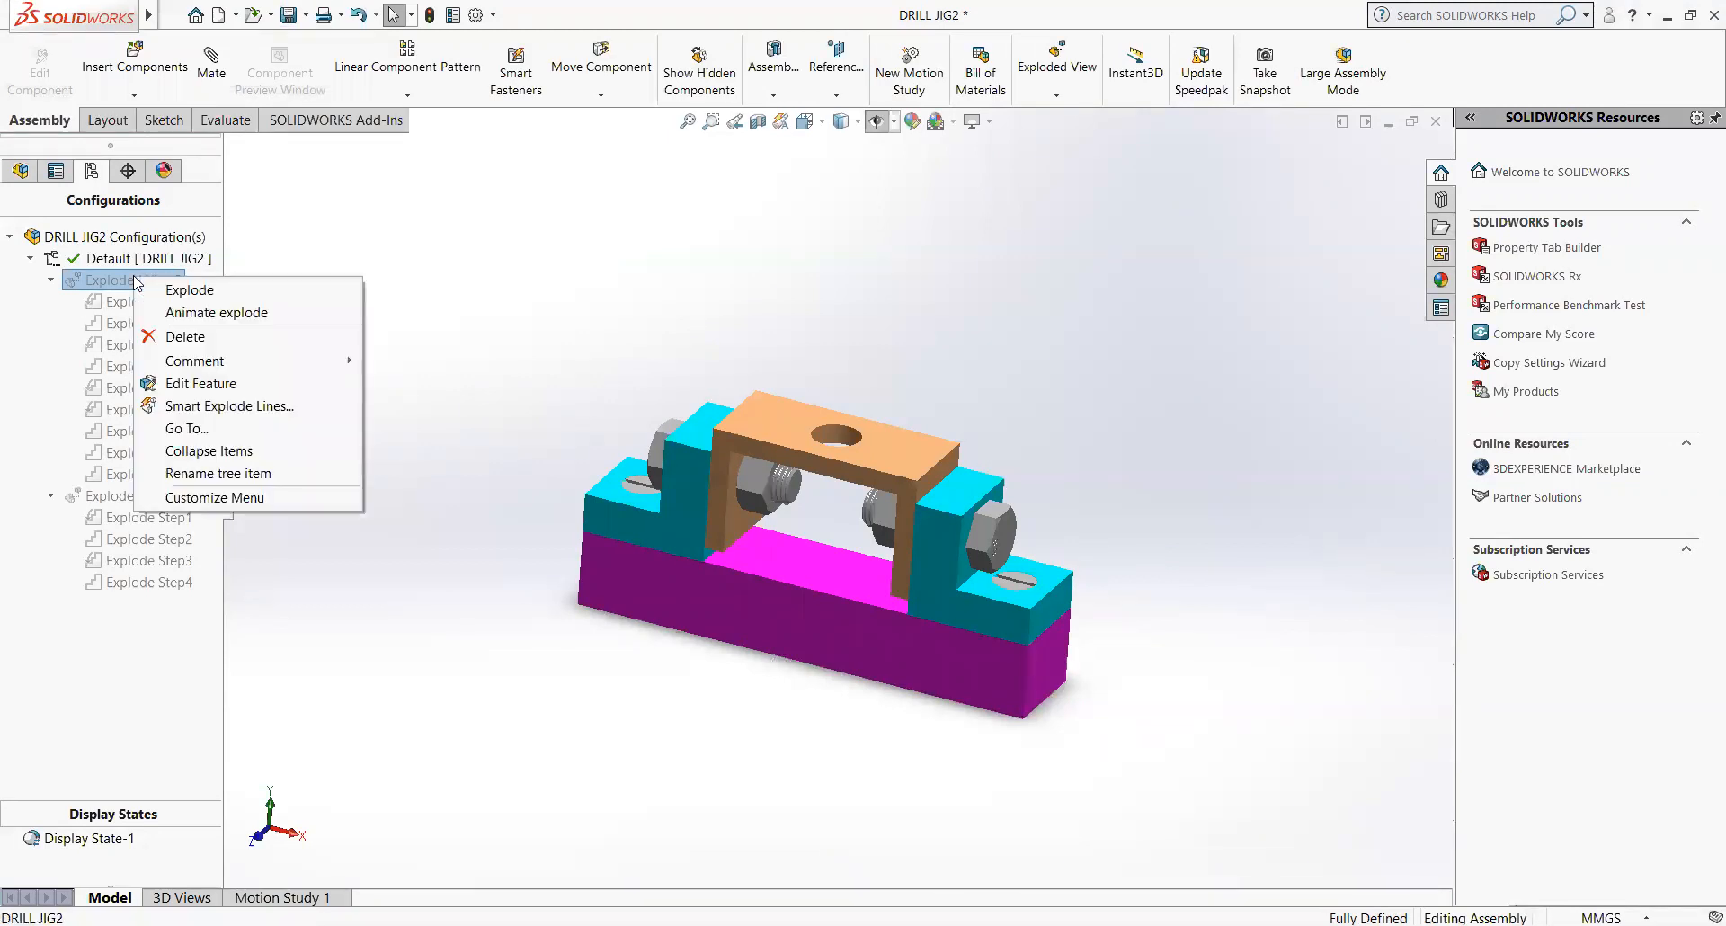
left_click(194, 320)
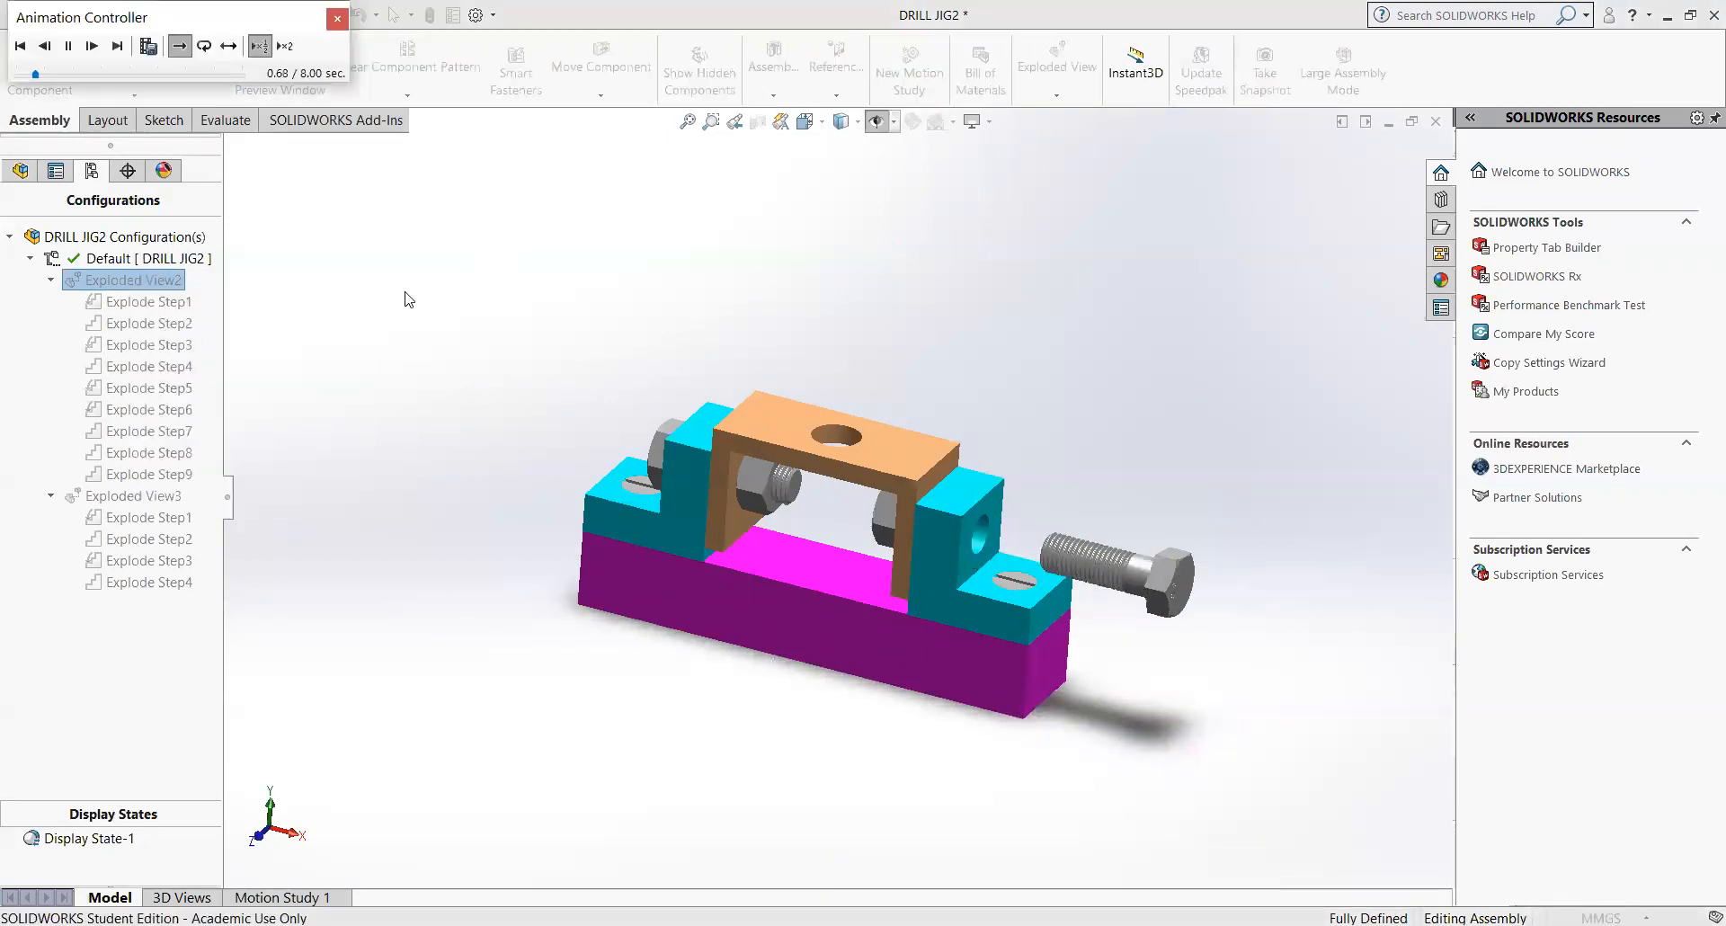
left_click(338, 19)
- Edit Explode Step5 of Exploded View2 to correct the right-hand countersunk screw's rotation direction, and accept it
right_click(158, 260)
left_click(126, 282)
left_click(151, 303)
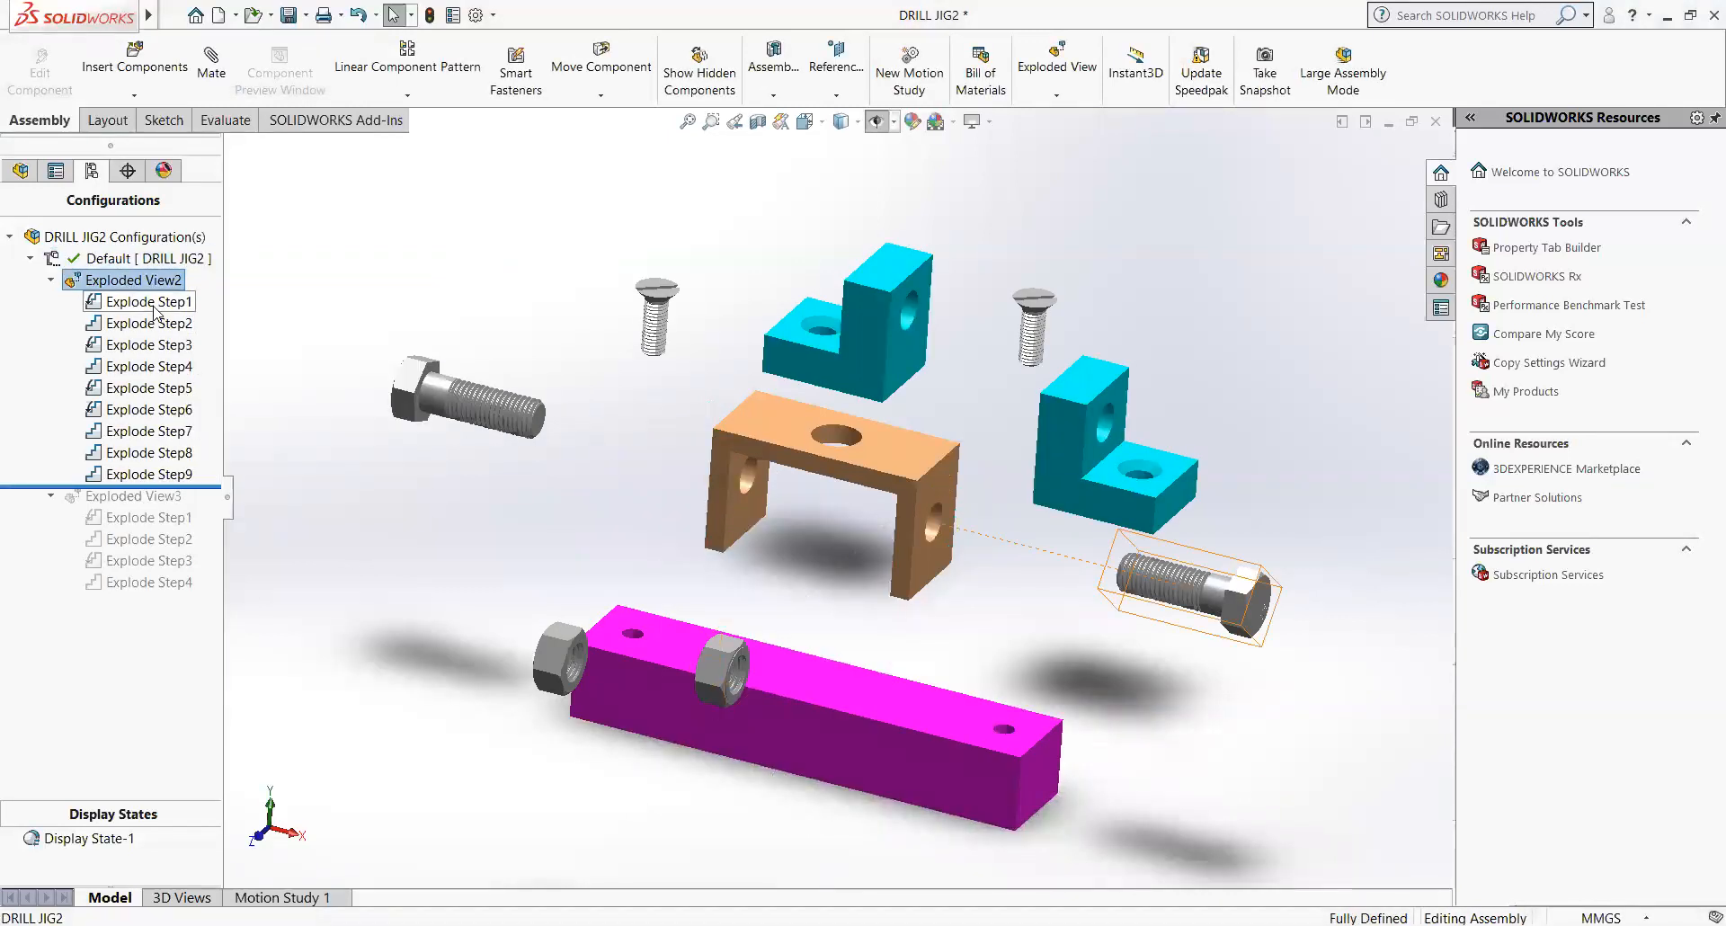
left_click(149, 388)
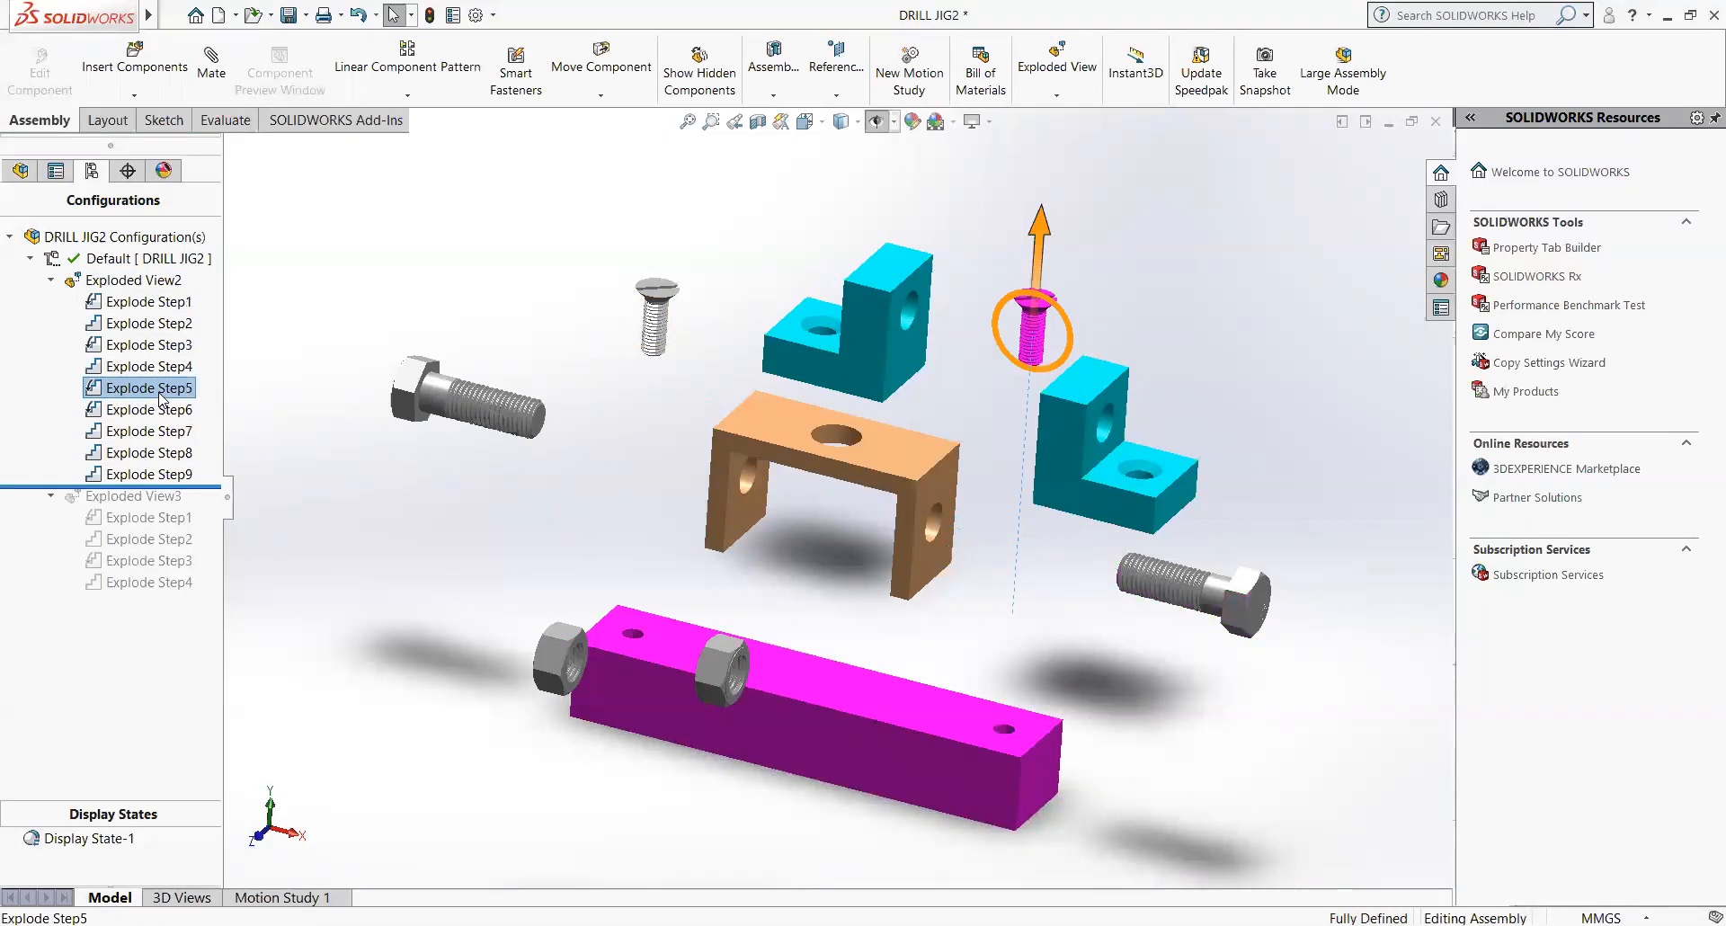
right_click(159, 398)
left_click(216, 477)
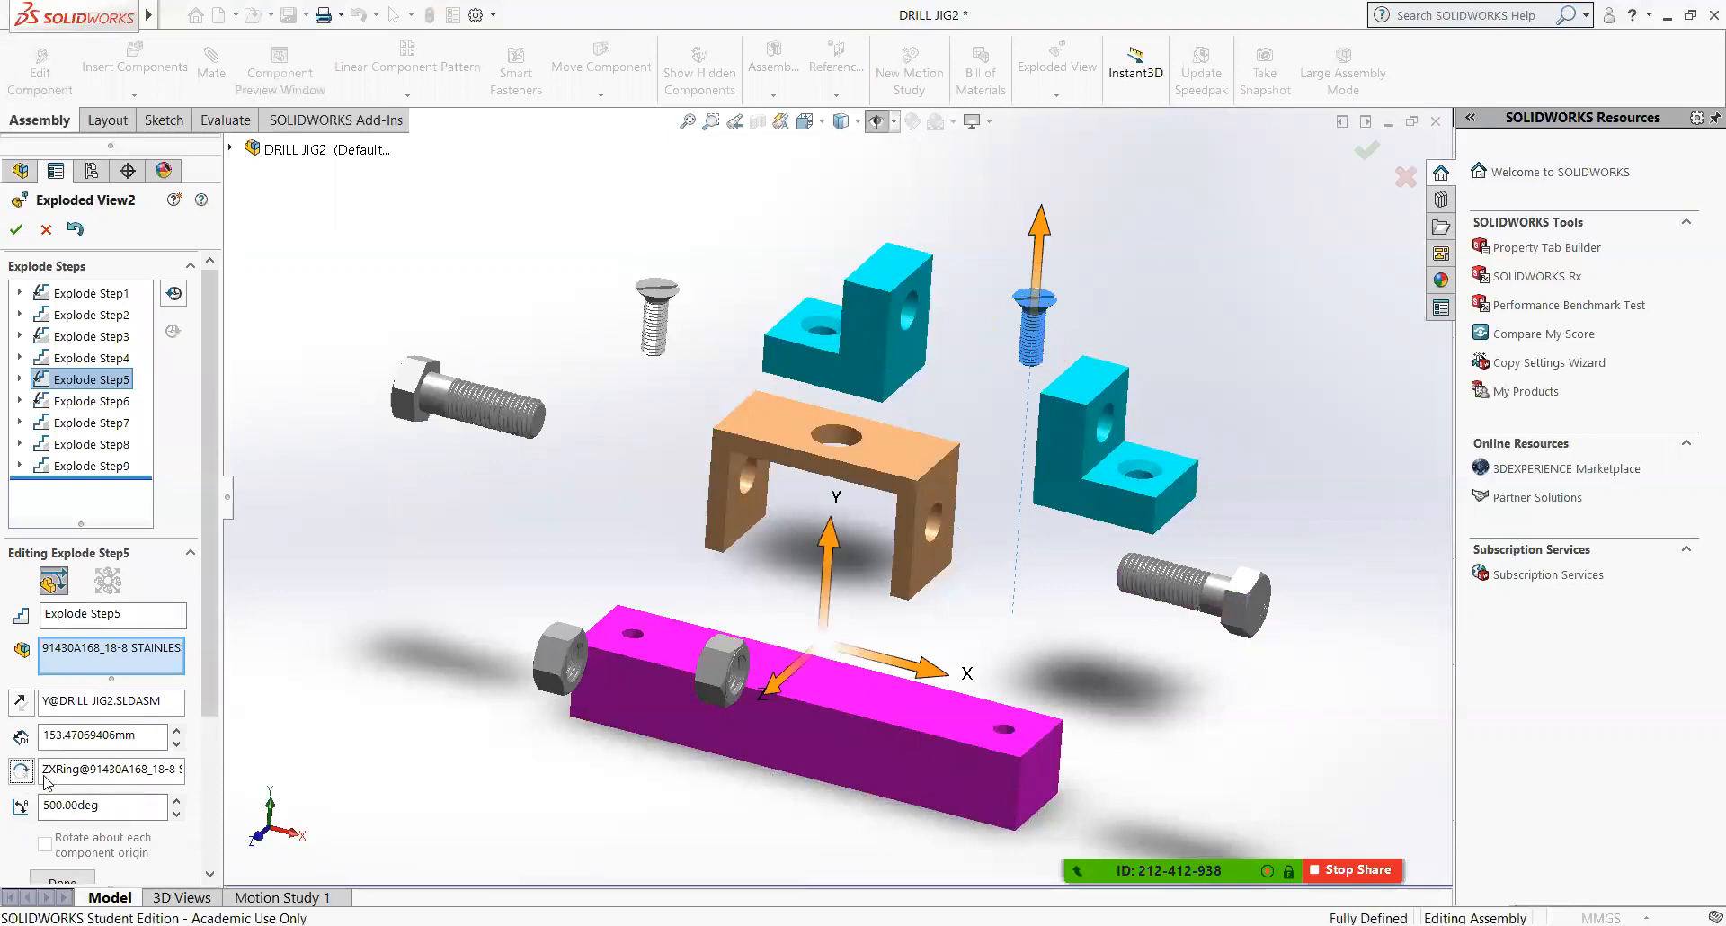
left_click(14, 233)
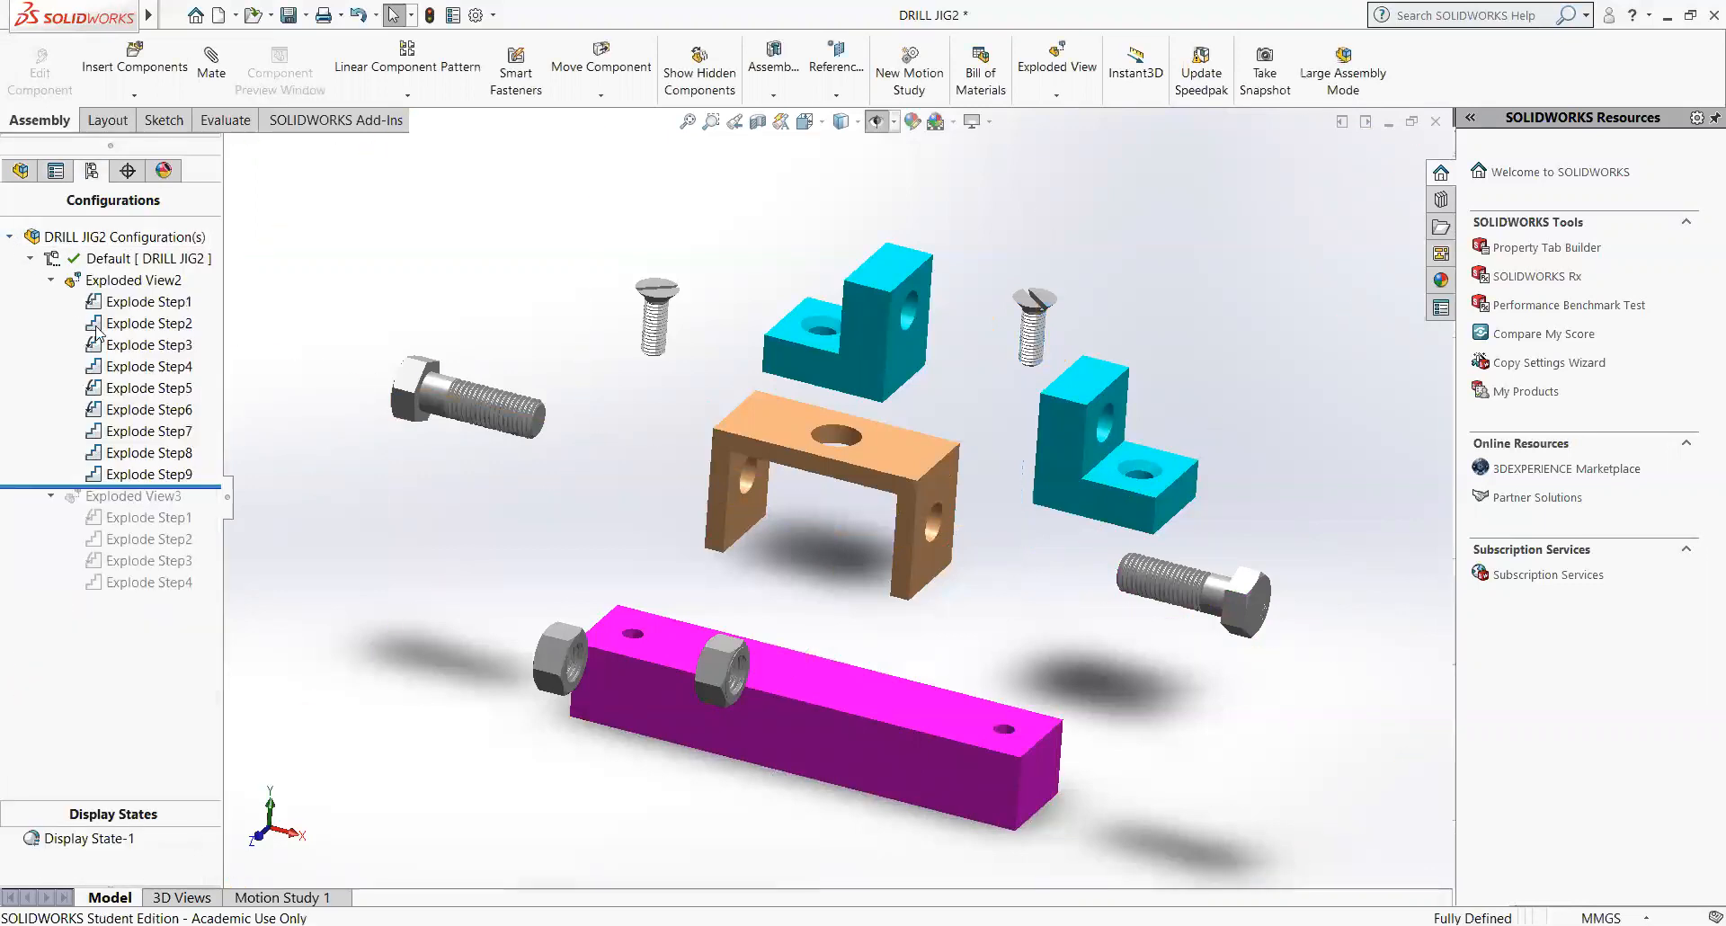
- Edit Explode Step6 of Exploded View2 to correct the left-hand countersunk screw's rotation direction, and accept it
left_click(145, 392)
left_click(144, 409)
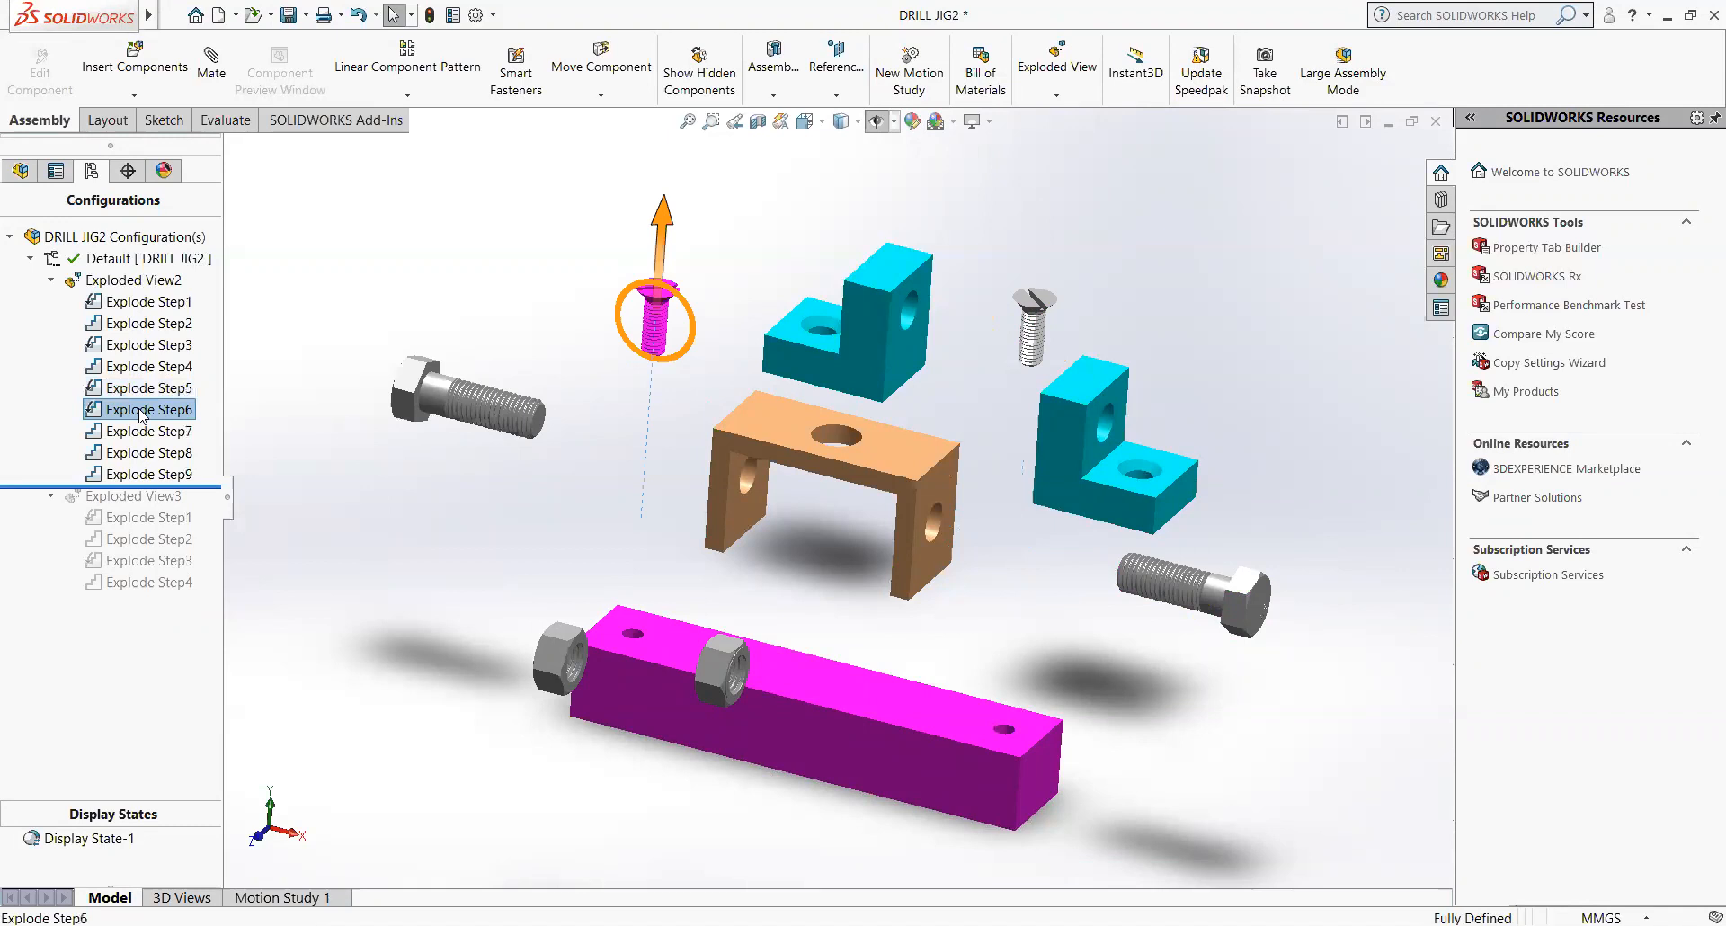
right_click(143, 410)
left_click(203, 492)
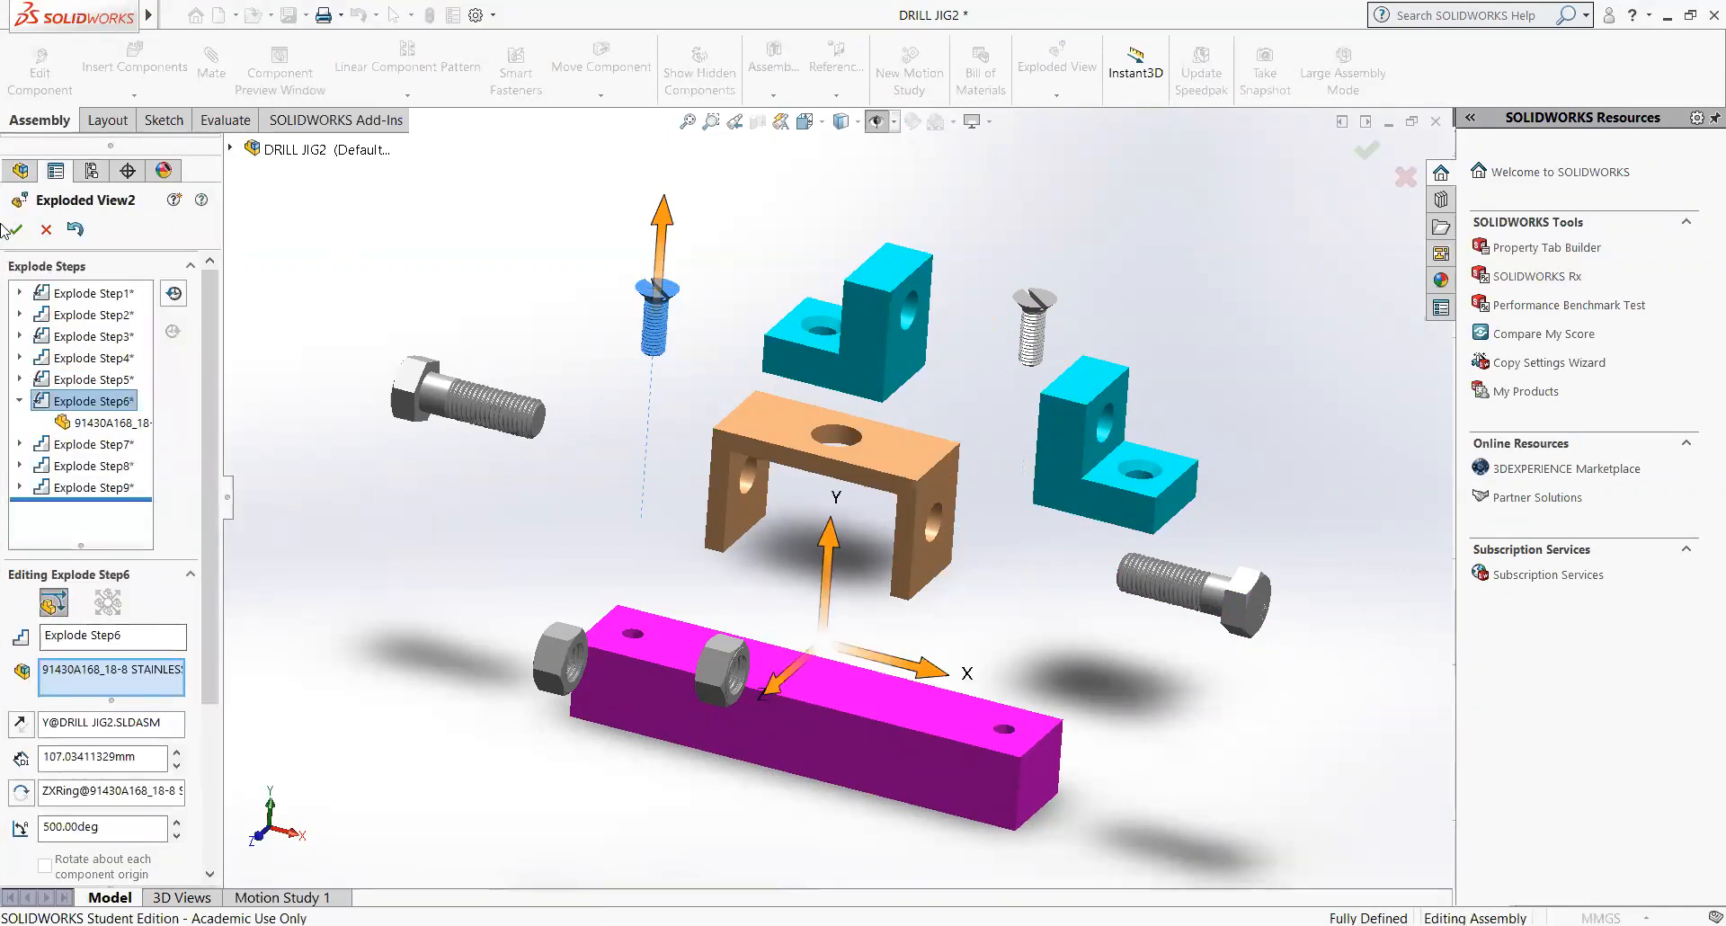
left_click(15, 230)
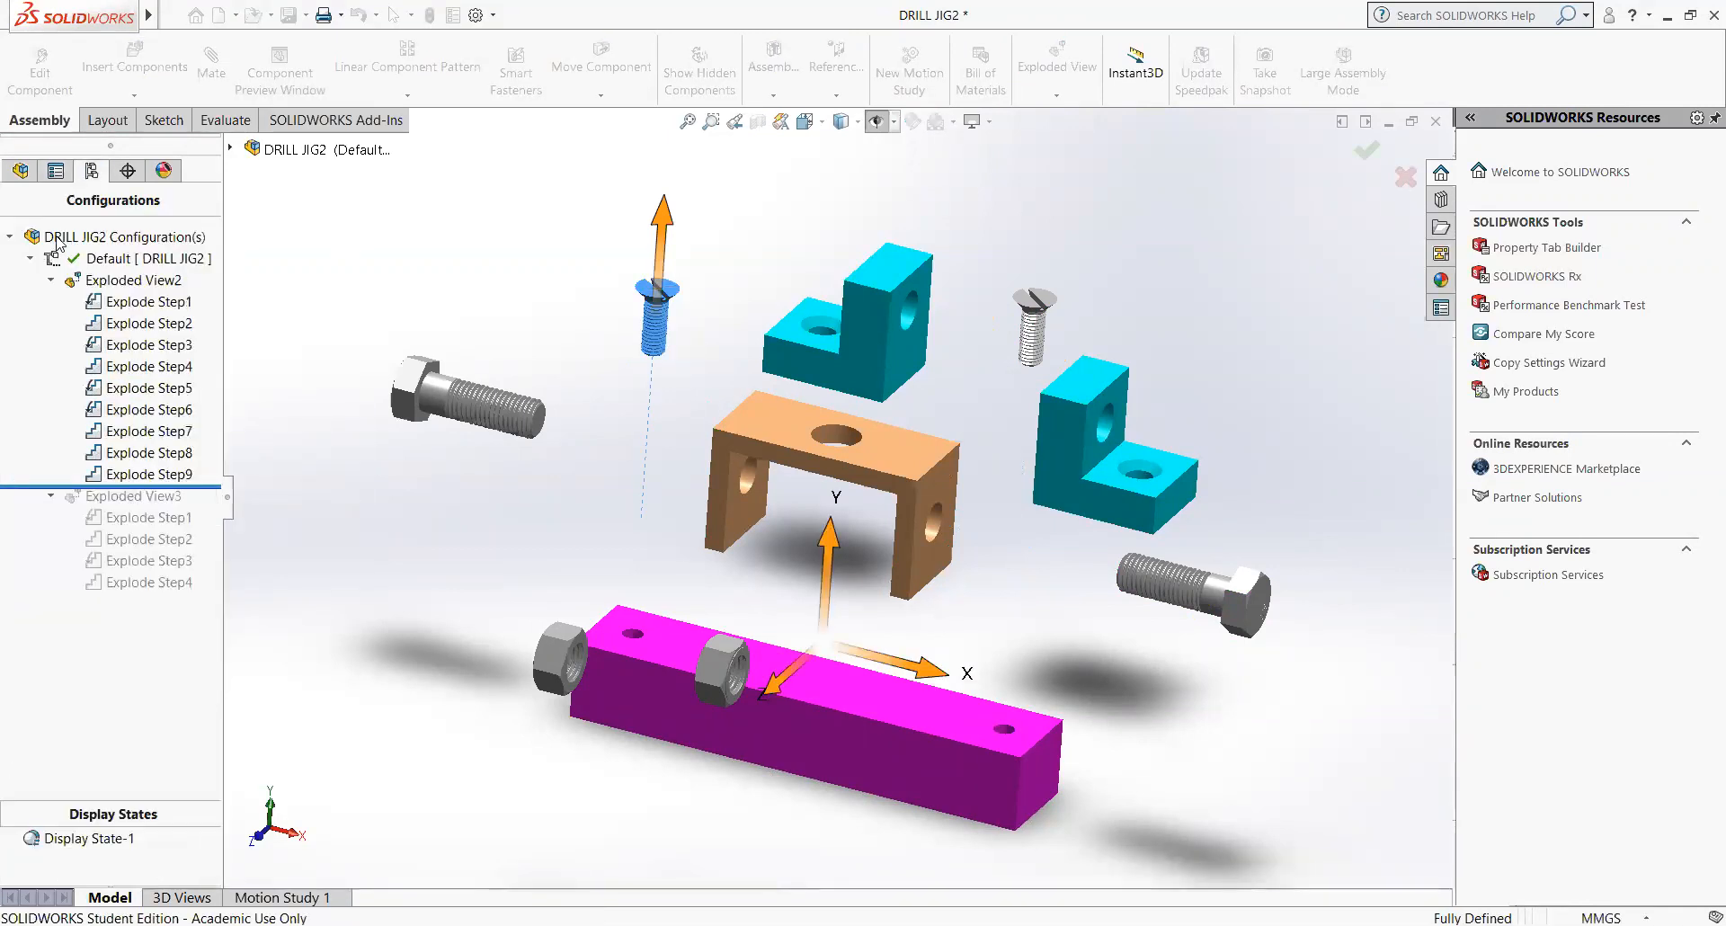
- Animate the collapse of Exploded View2 to check the screw rotation, and close the animation
right_click(102, 282)
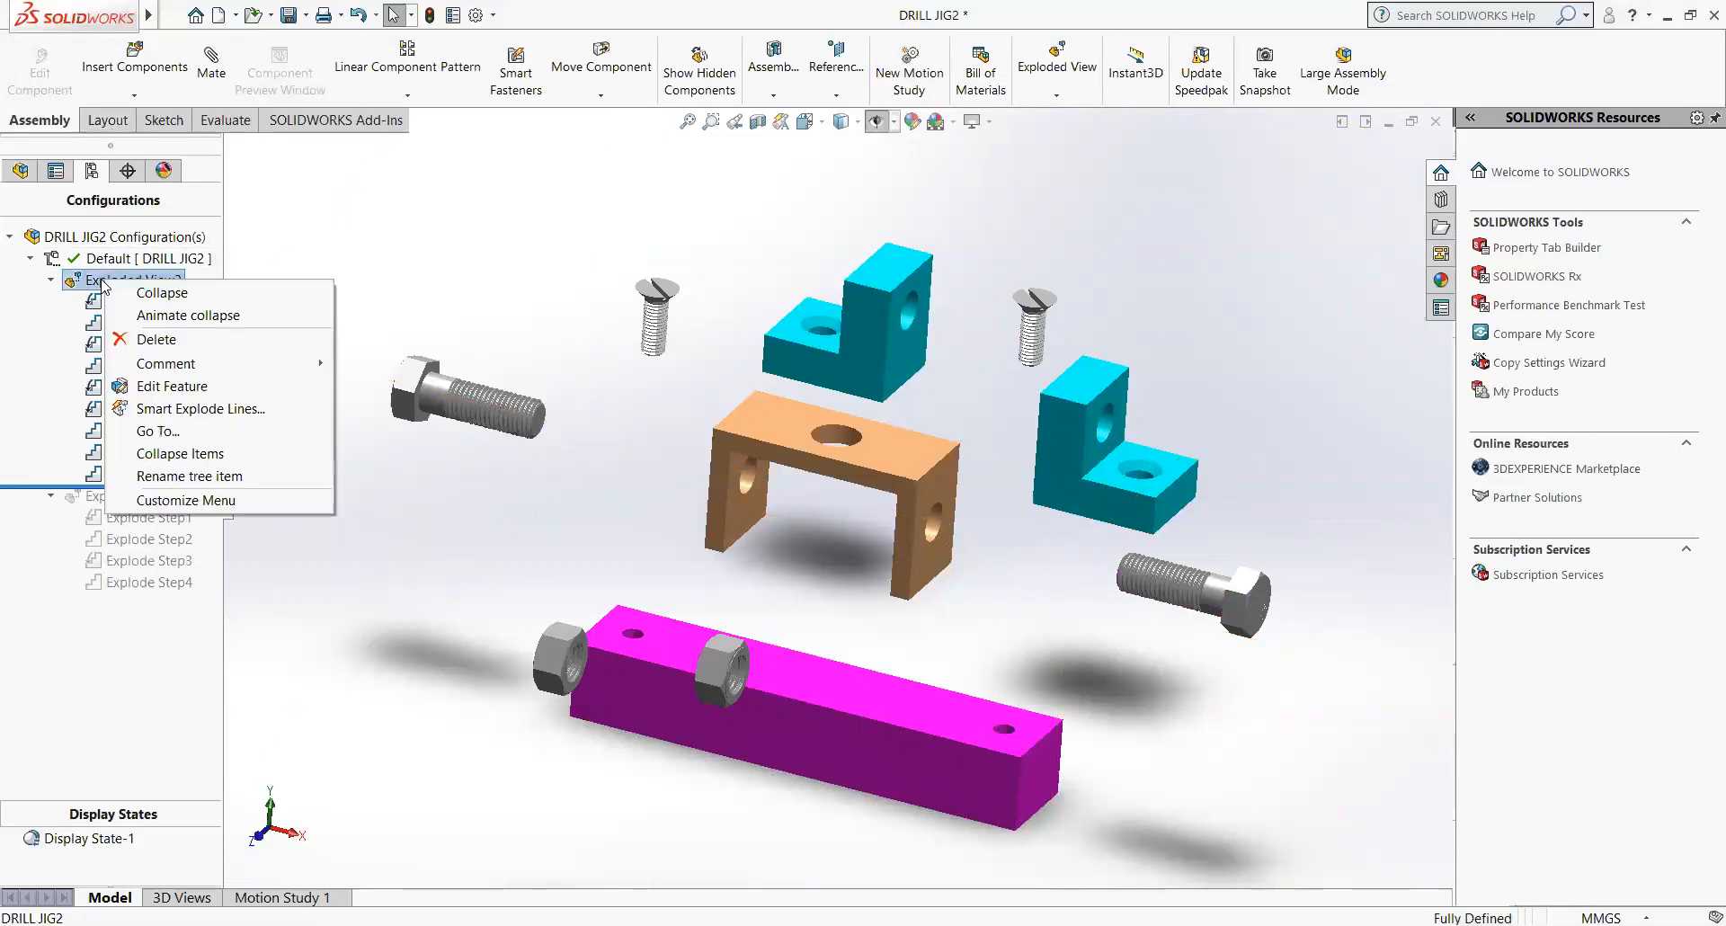
left_click(170, 316)
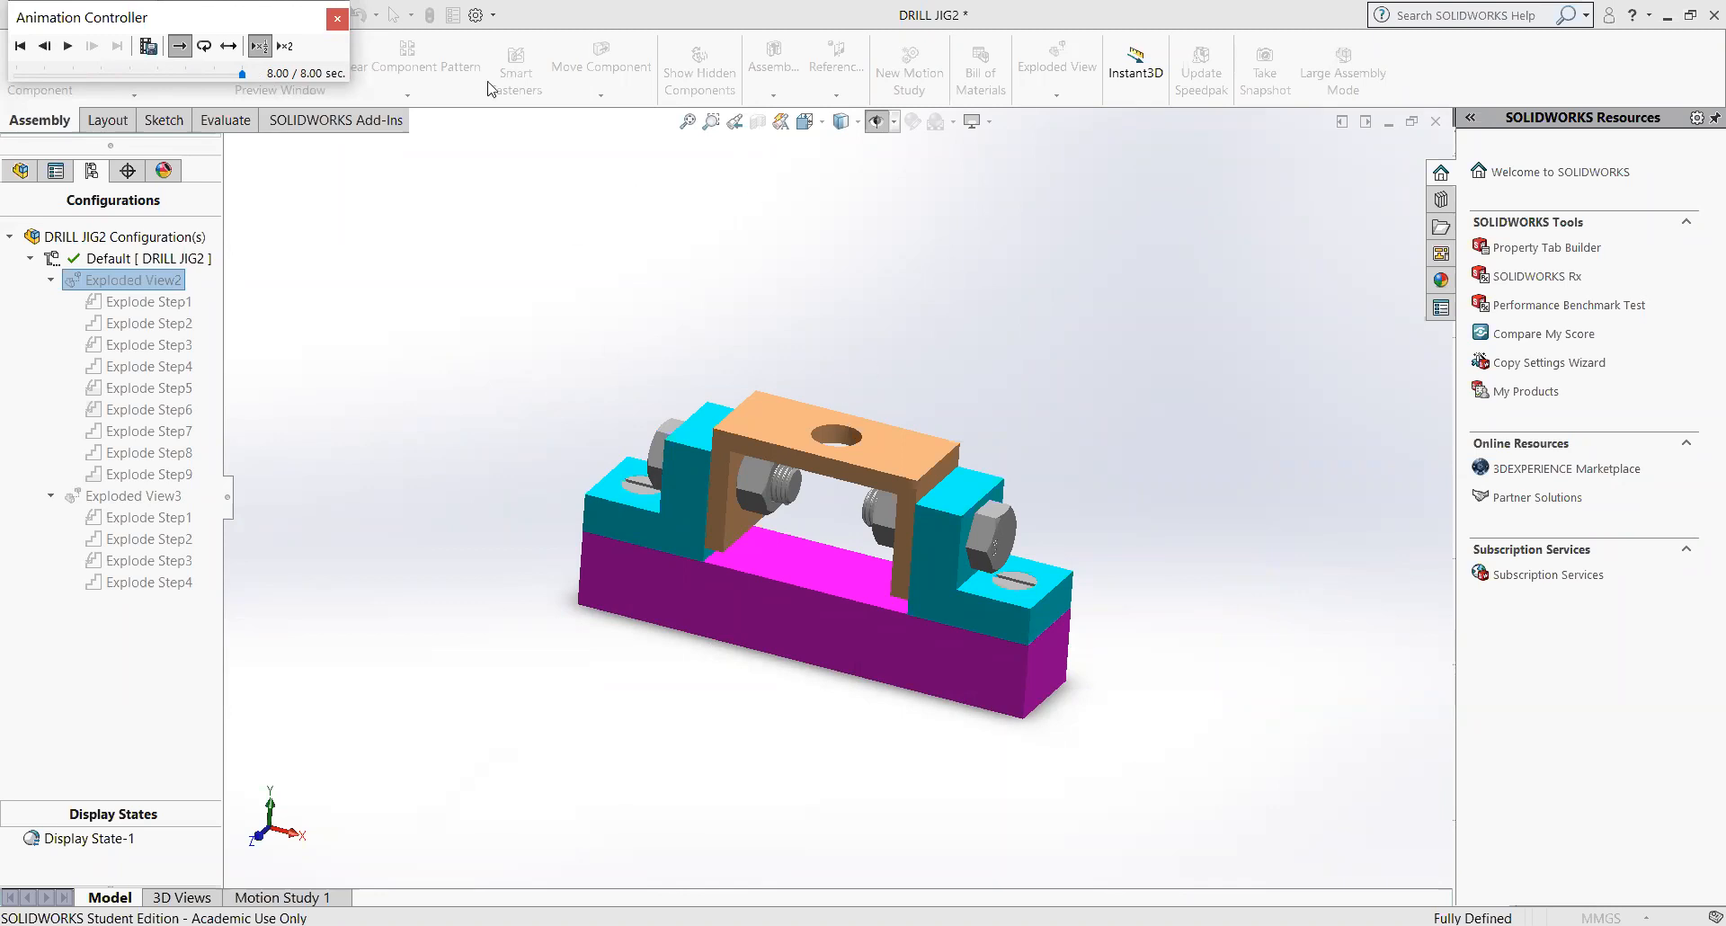
left_click(338, 18)
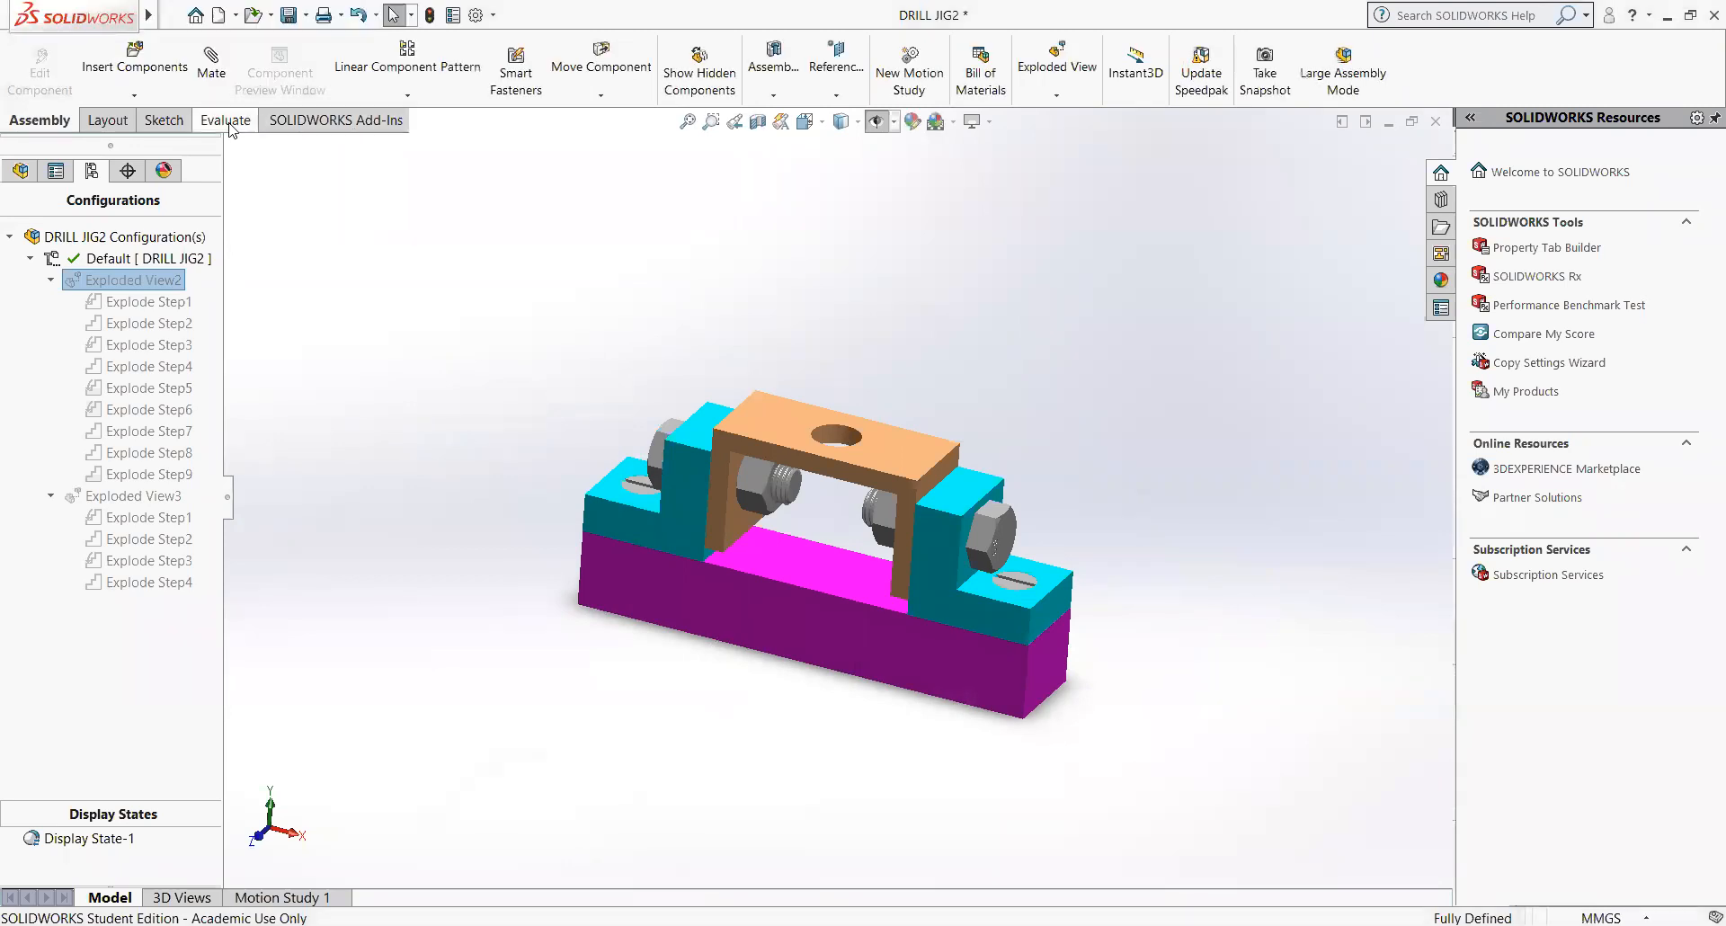
- Load the PhotoView 360 add-in and turn on the integrated render preview of the collapsed assembly
left_click(335, 119)
left_click(217, 62)
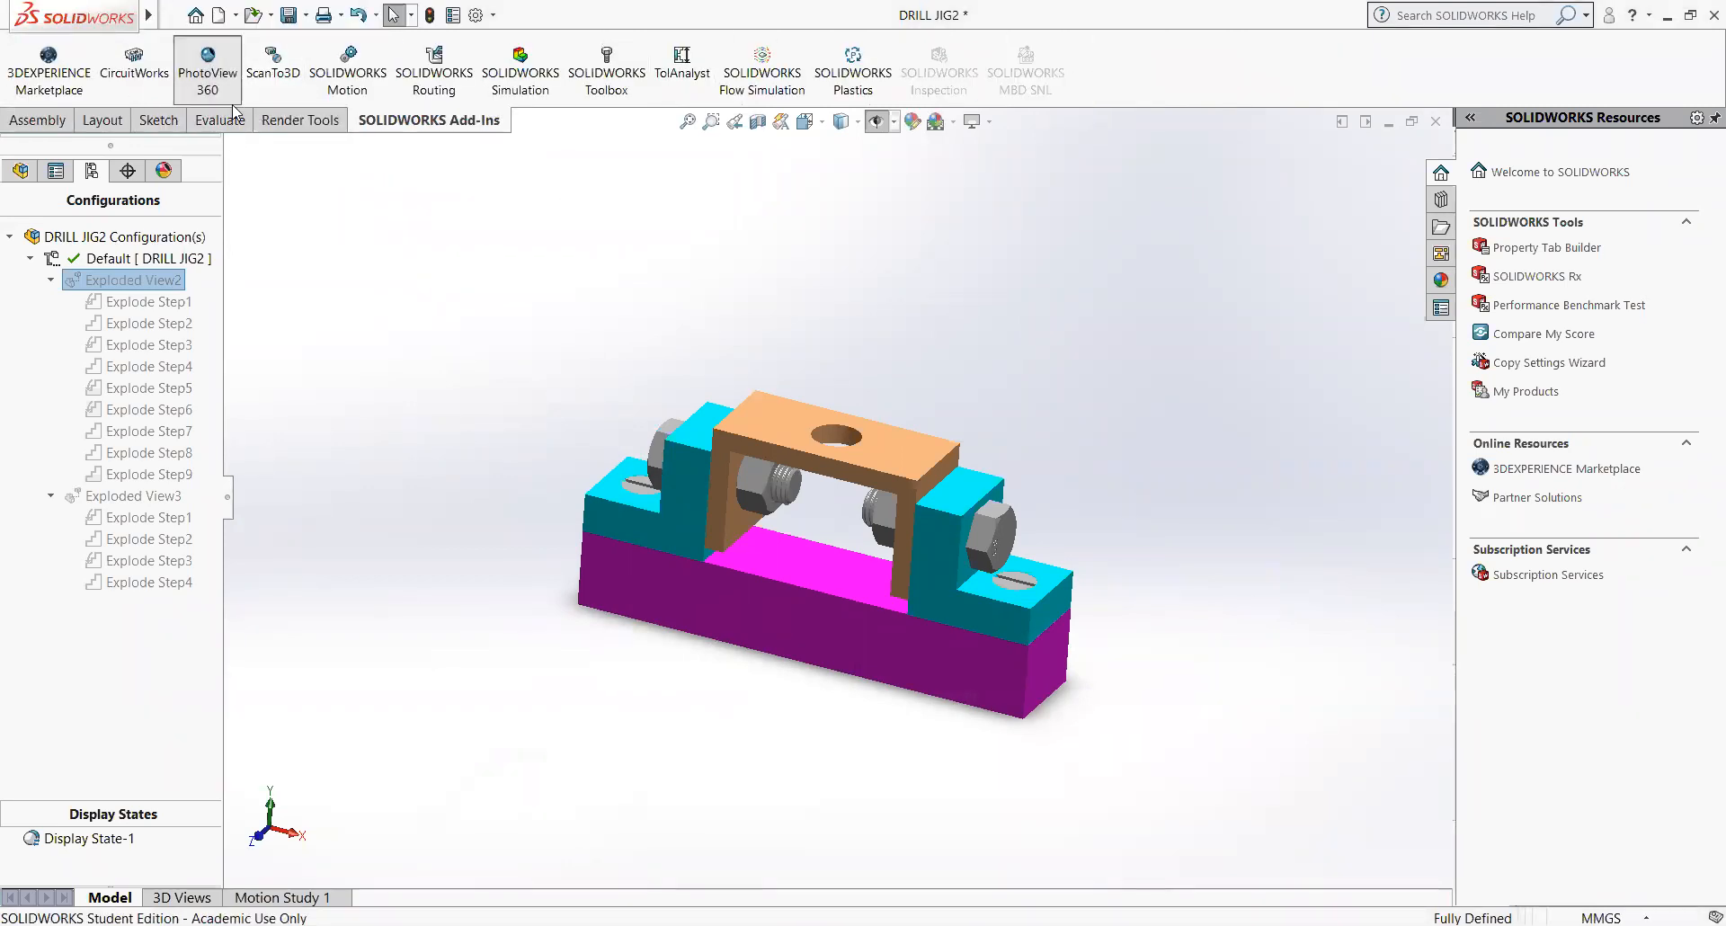
left_click(335, 122)
left_click(433, 79)
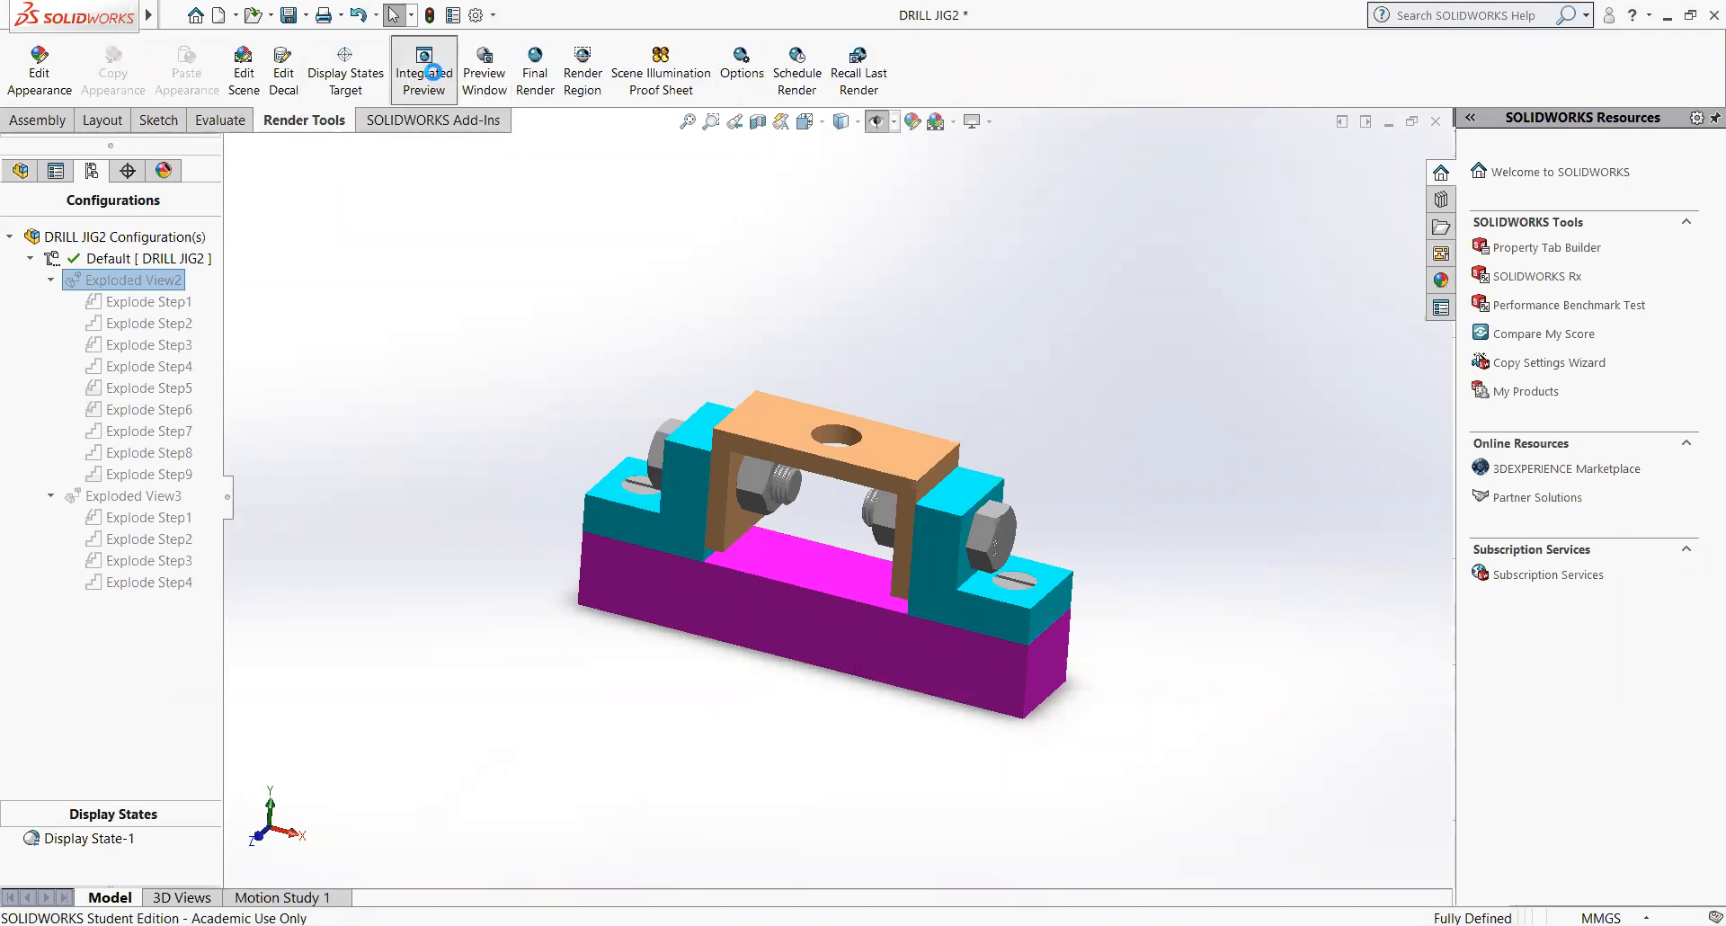
left_click(655, 537)
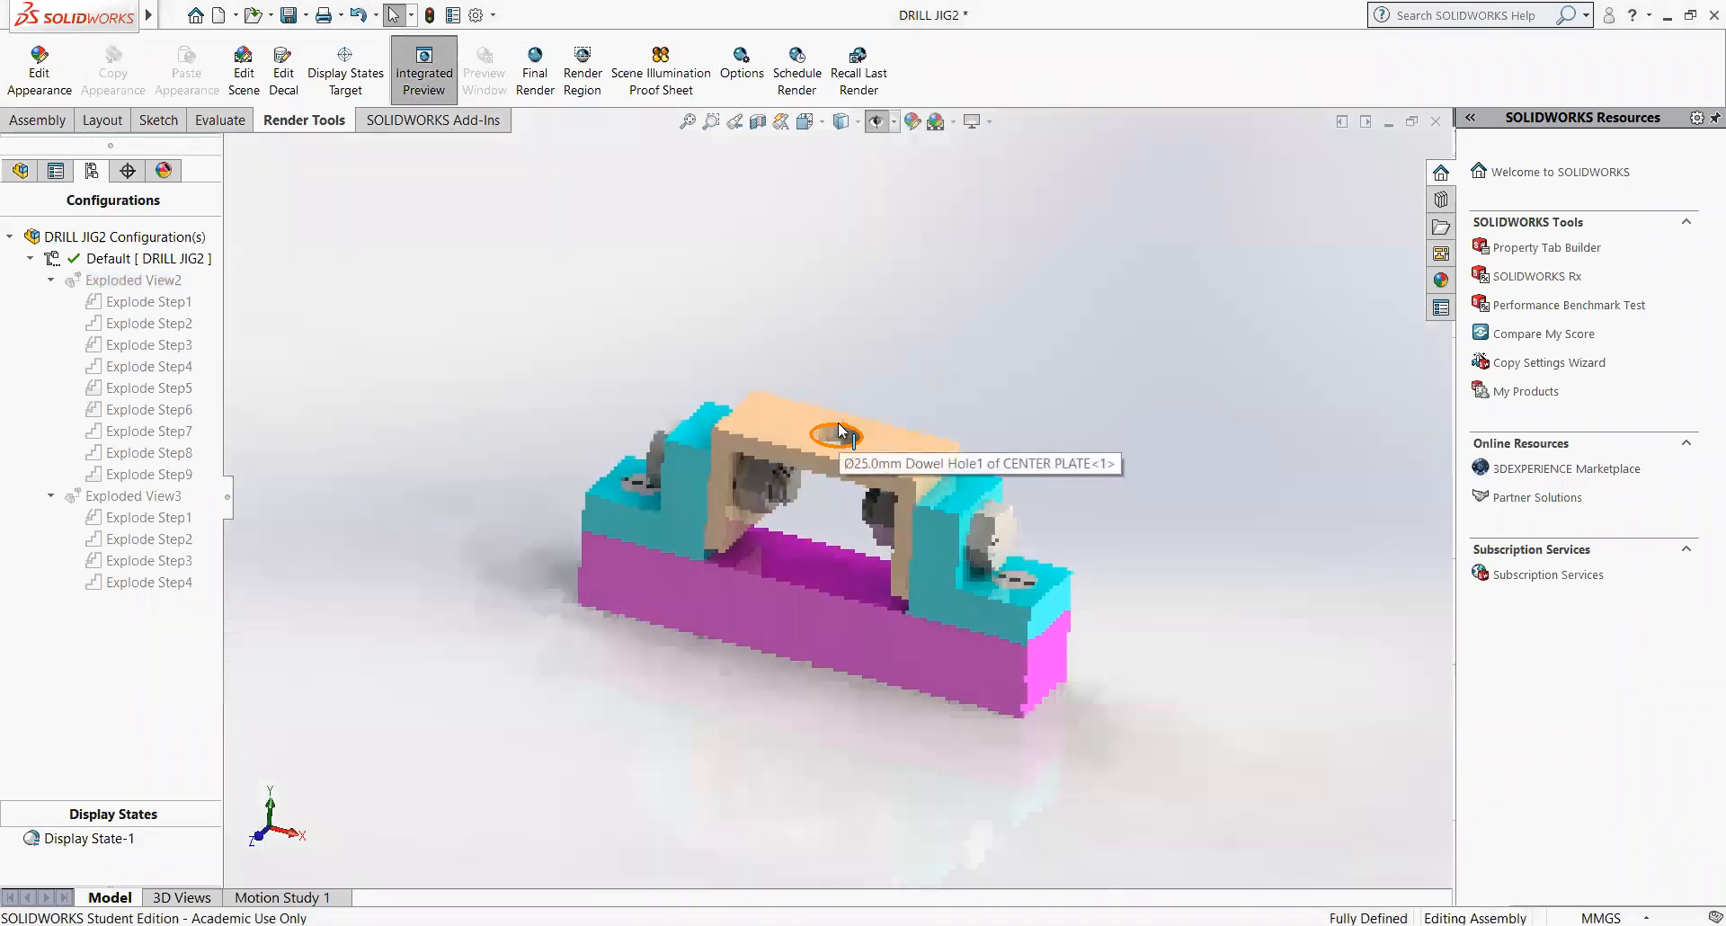
- Animate the explode of Exploded View2 with the integrated preview enabled, and close the animation
left_click(152, 289)
right_click(152, 290)
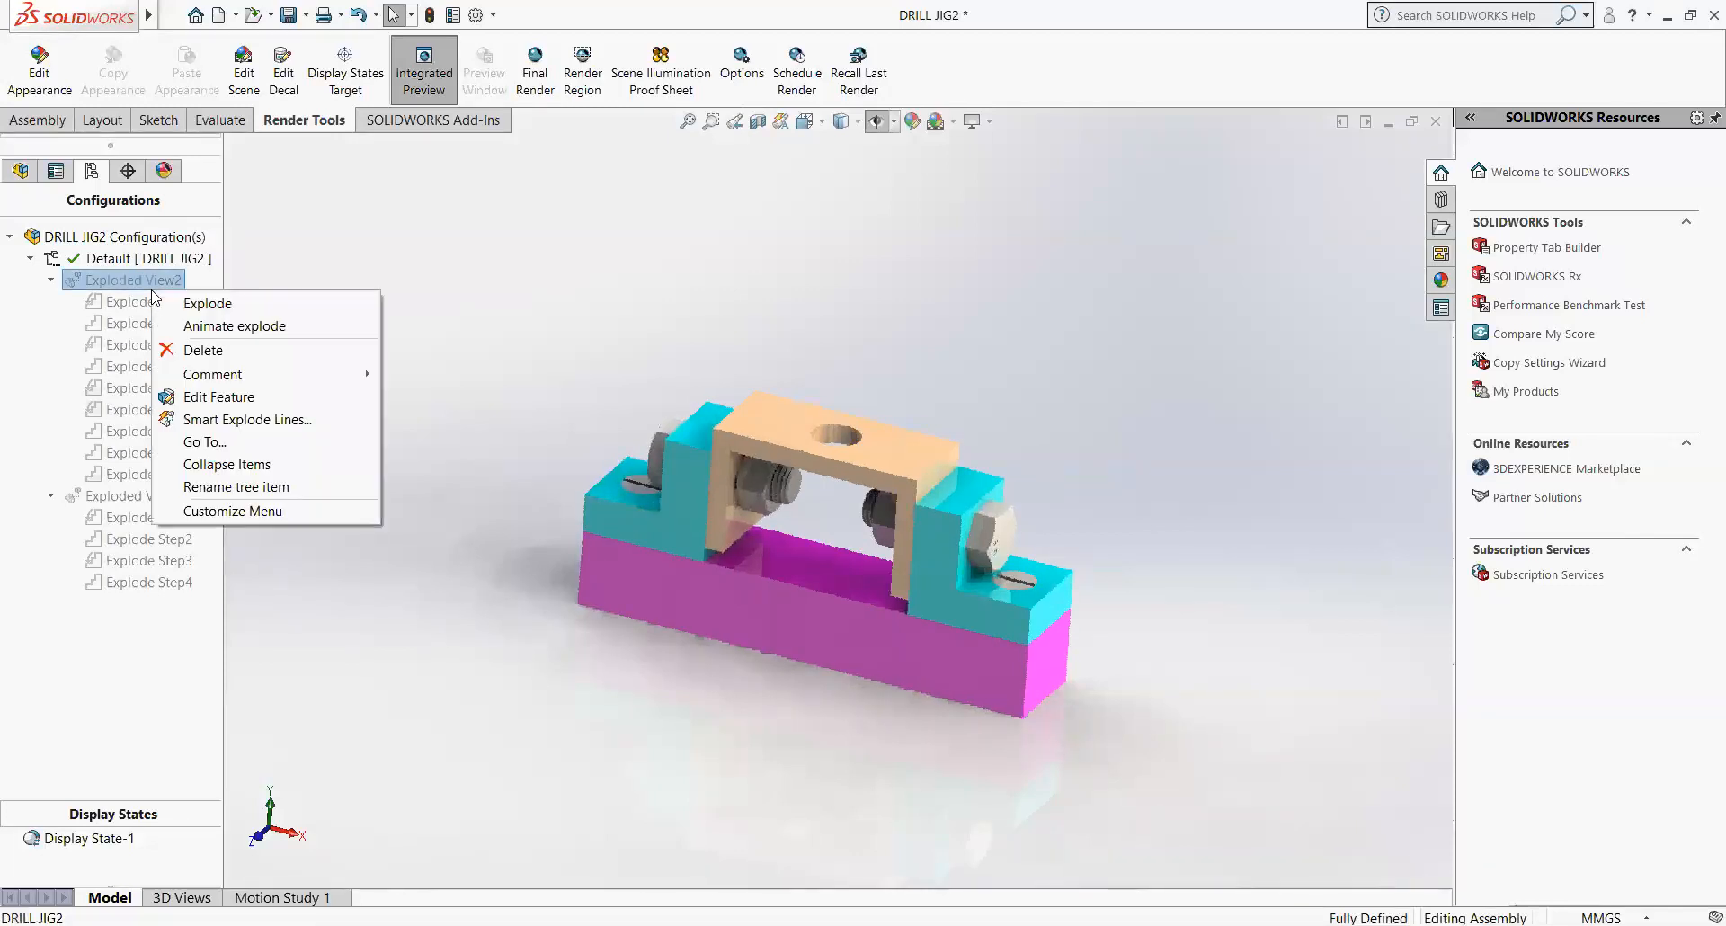
left_click(207, 328)
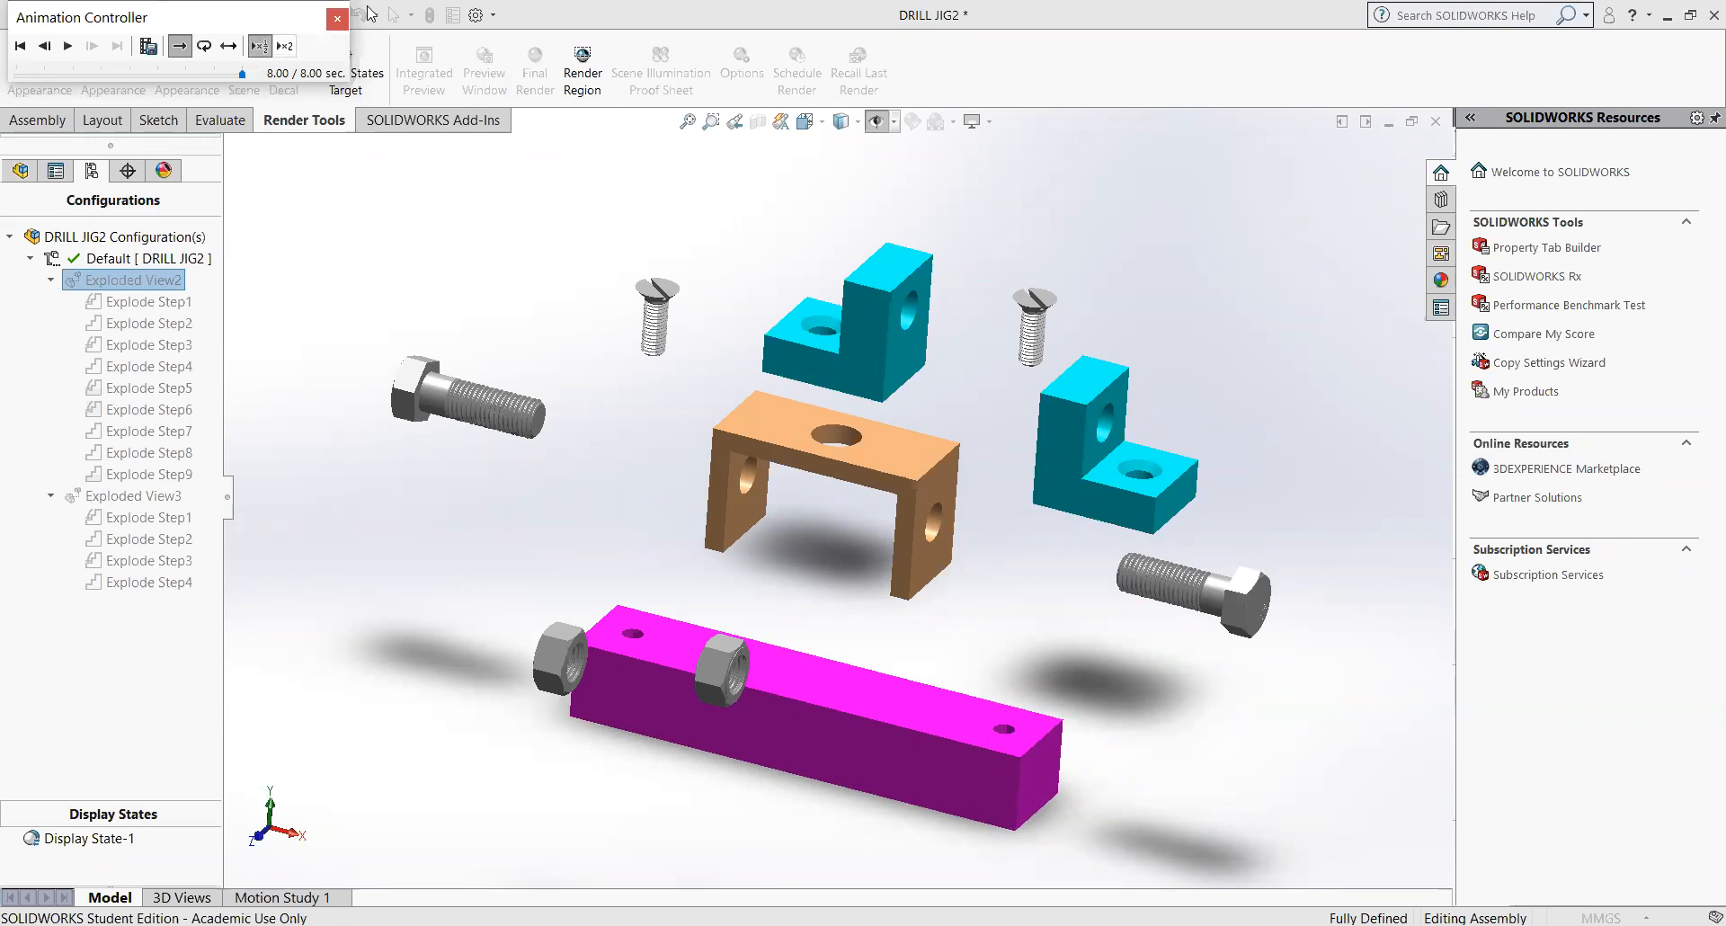
left_click(337, 18)
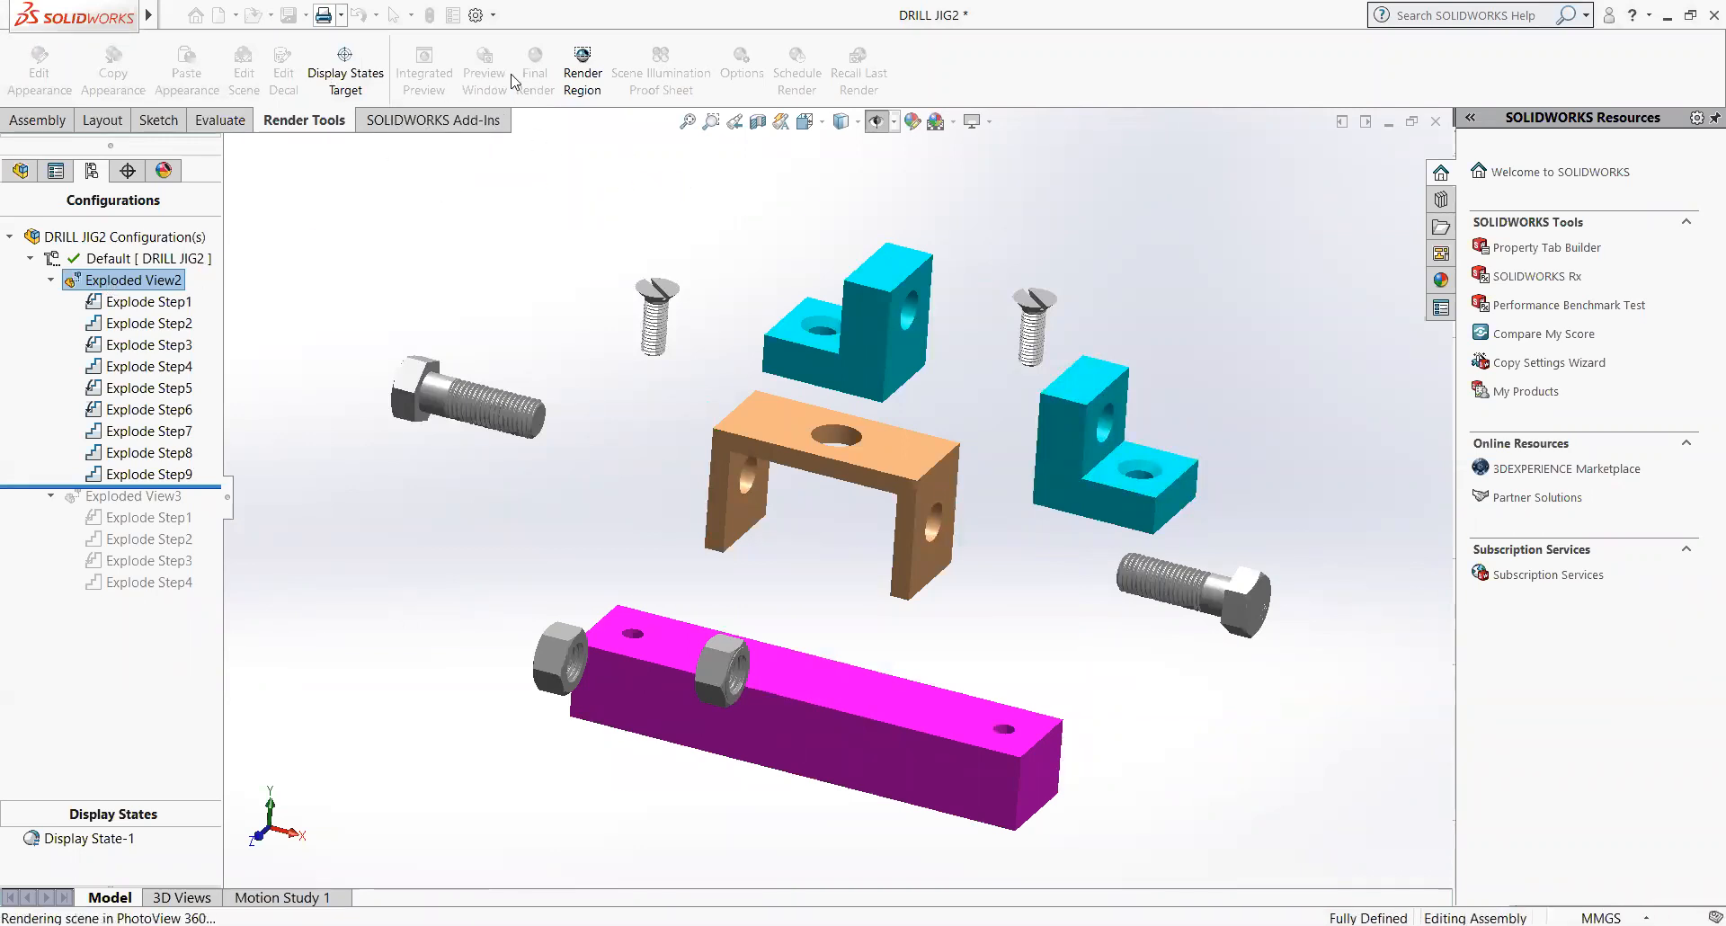
- Turn off the integrated render preview of the exploded assembly
right_click(107, 280)
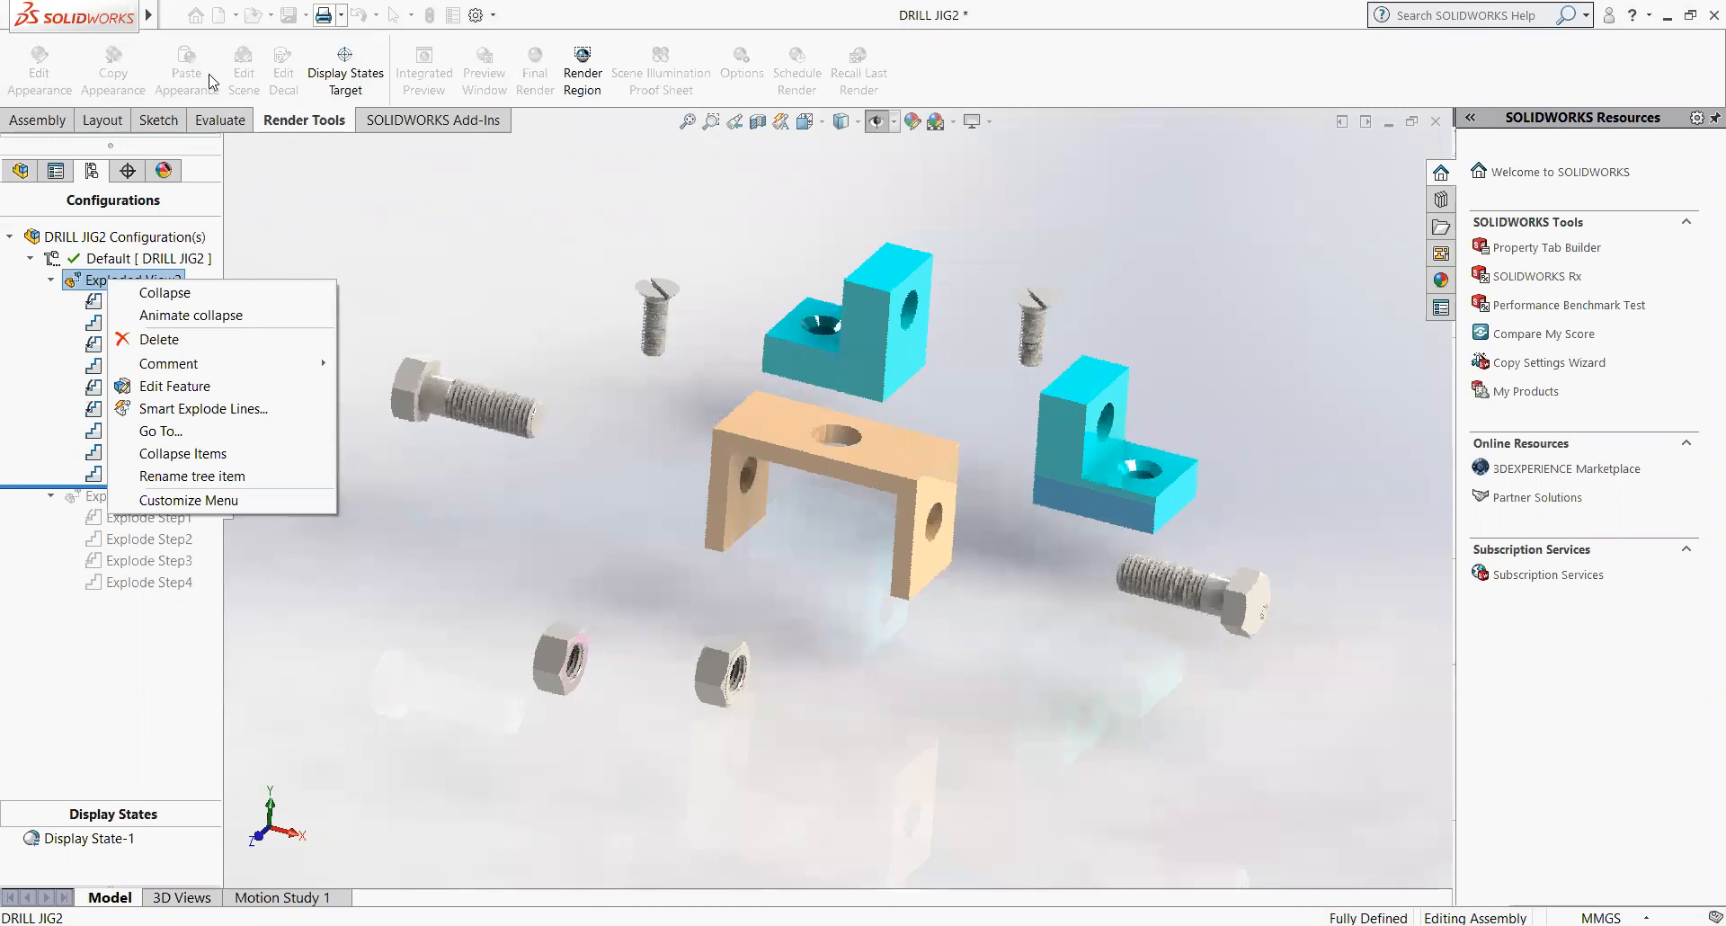
left_click(416, 125)
left_click(328, 119)
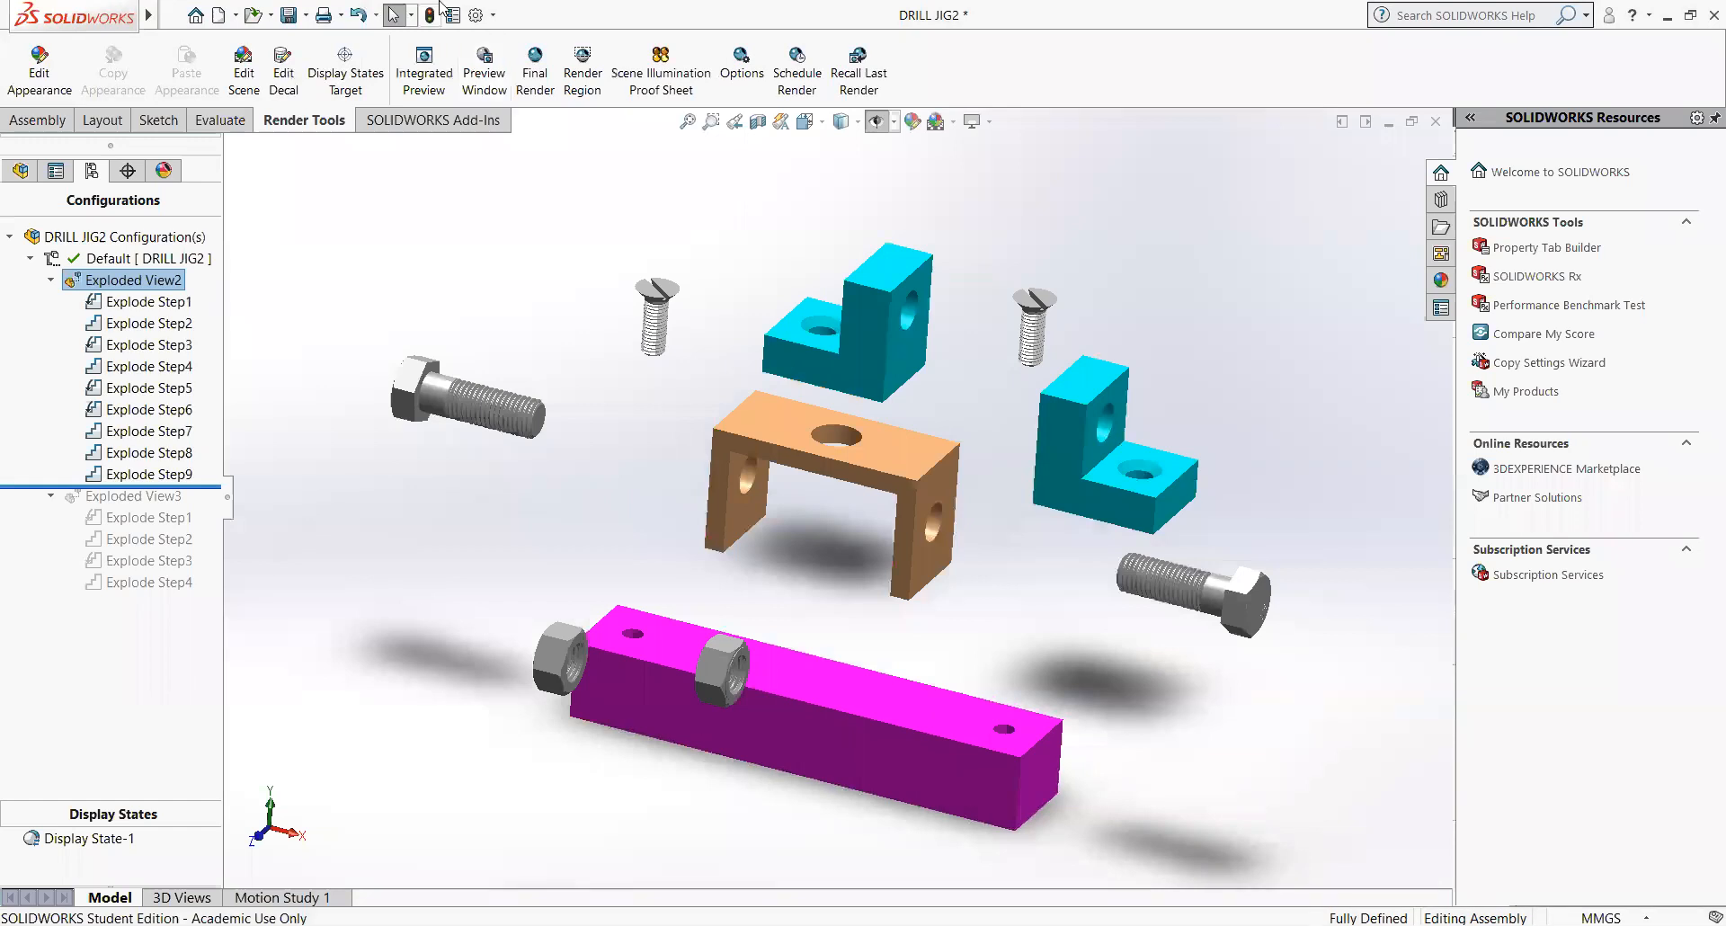
- Animate the explode of Exploded View3 to check its bolt and nut movements, and close the animation
scroll(620, 387, "up", 2)
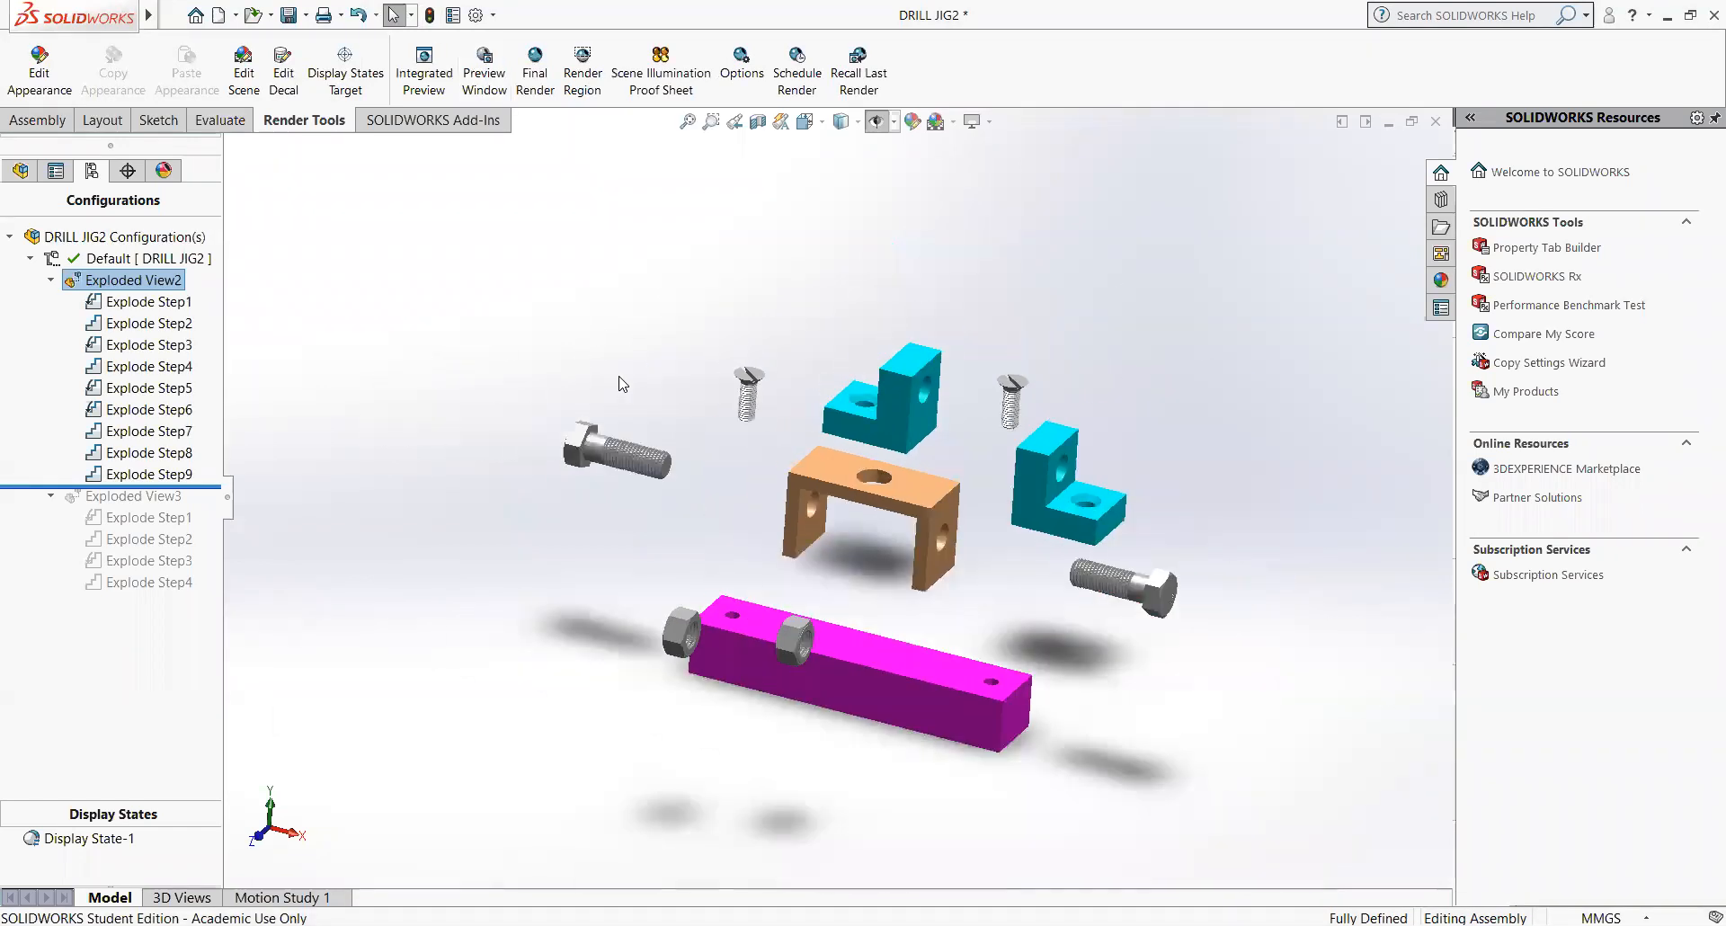
scroll(626, 321, "down", 2)
scroll(741, 461, "up", 3)
scroll(1116, 775, "down", 3)
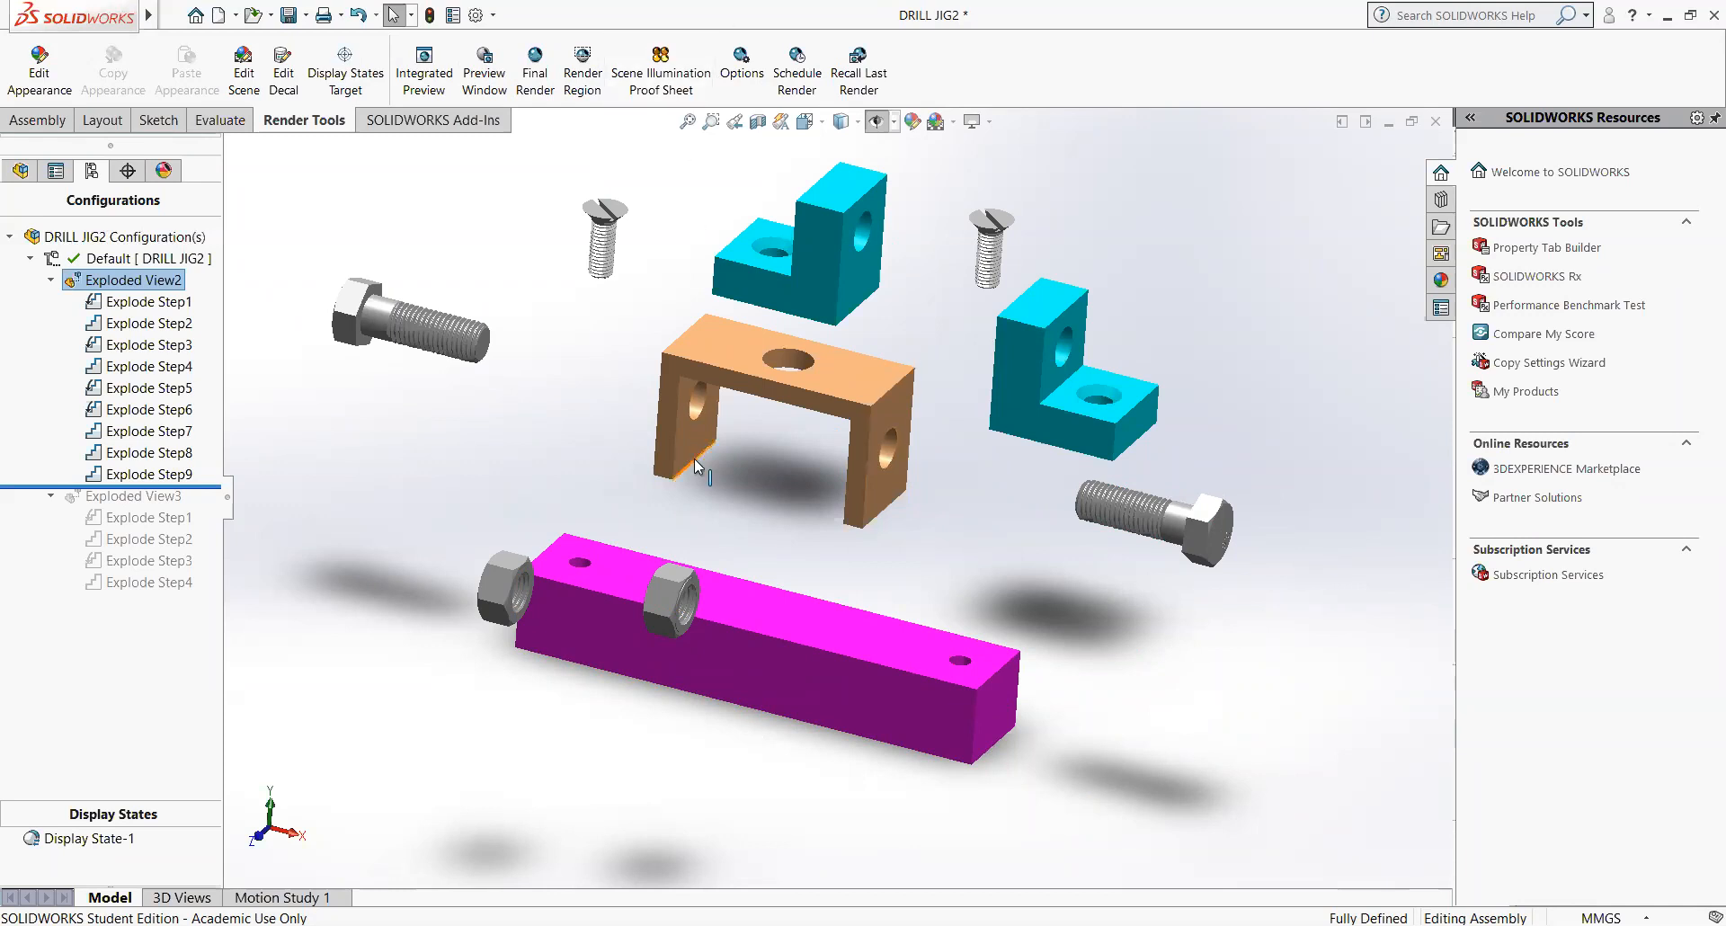
left_click(155, 503)
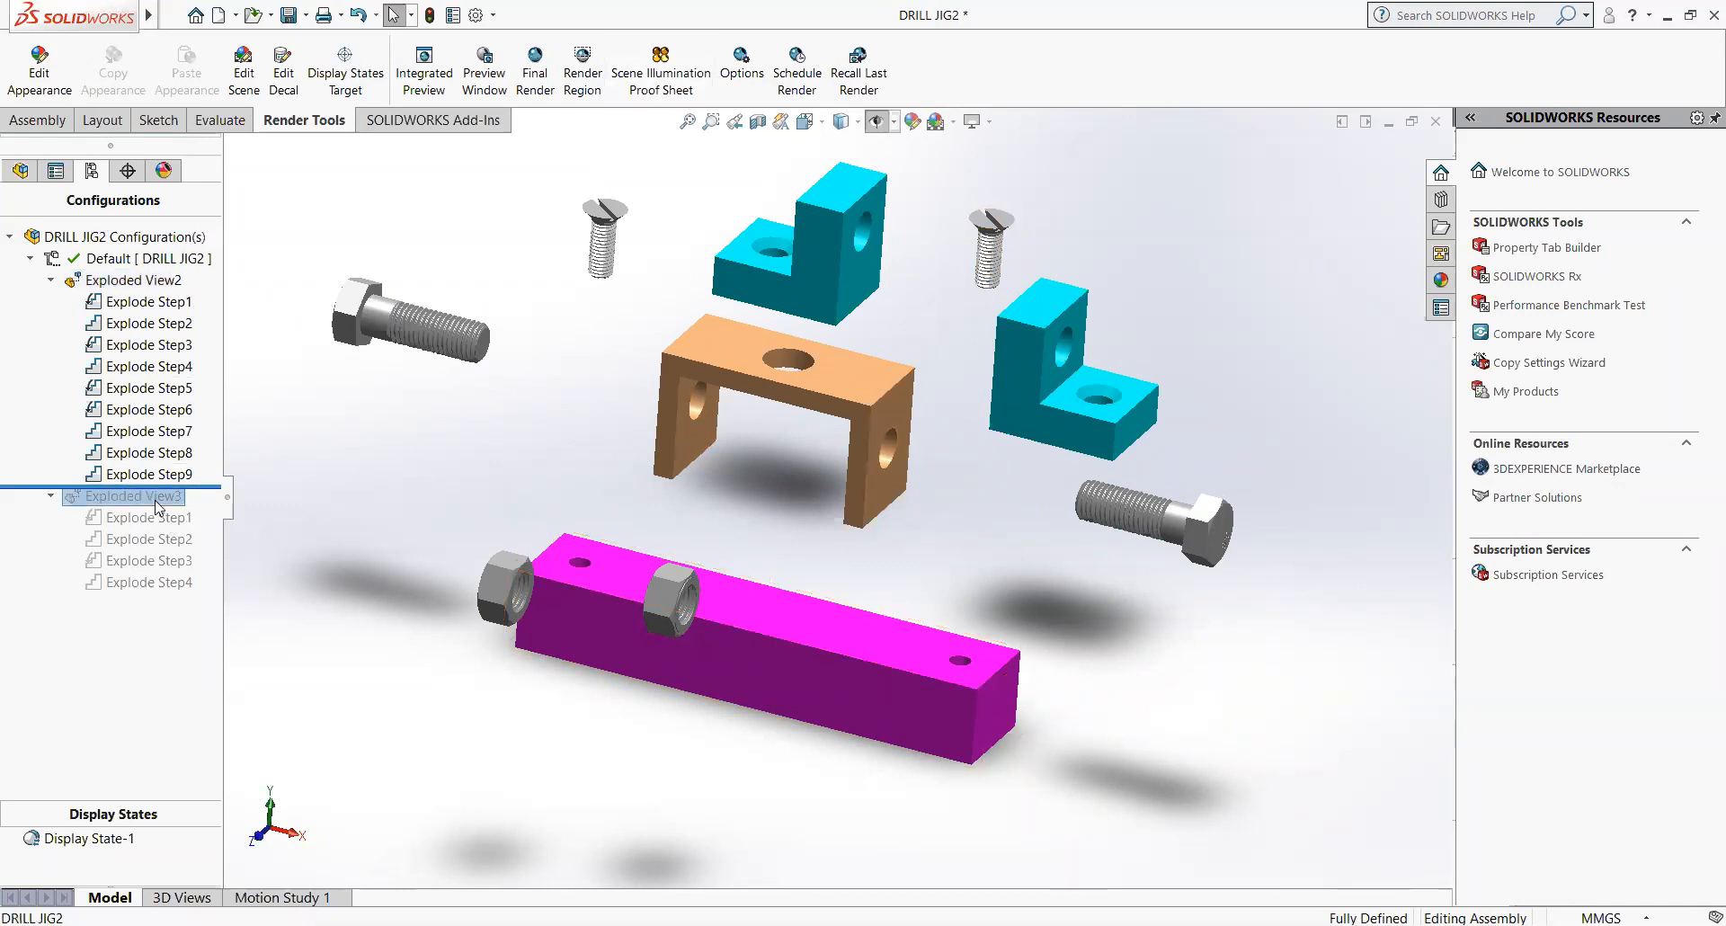
right_click(154, 504)
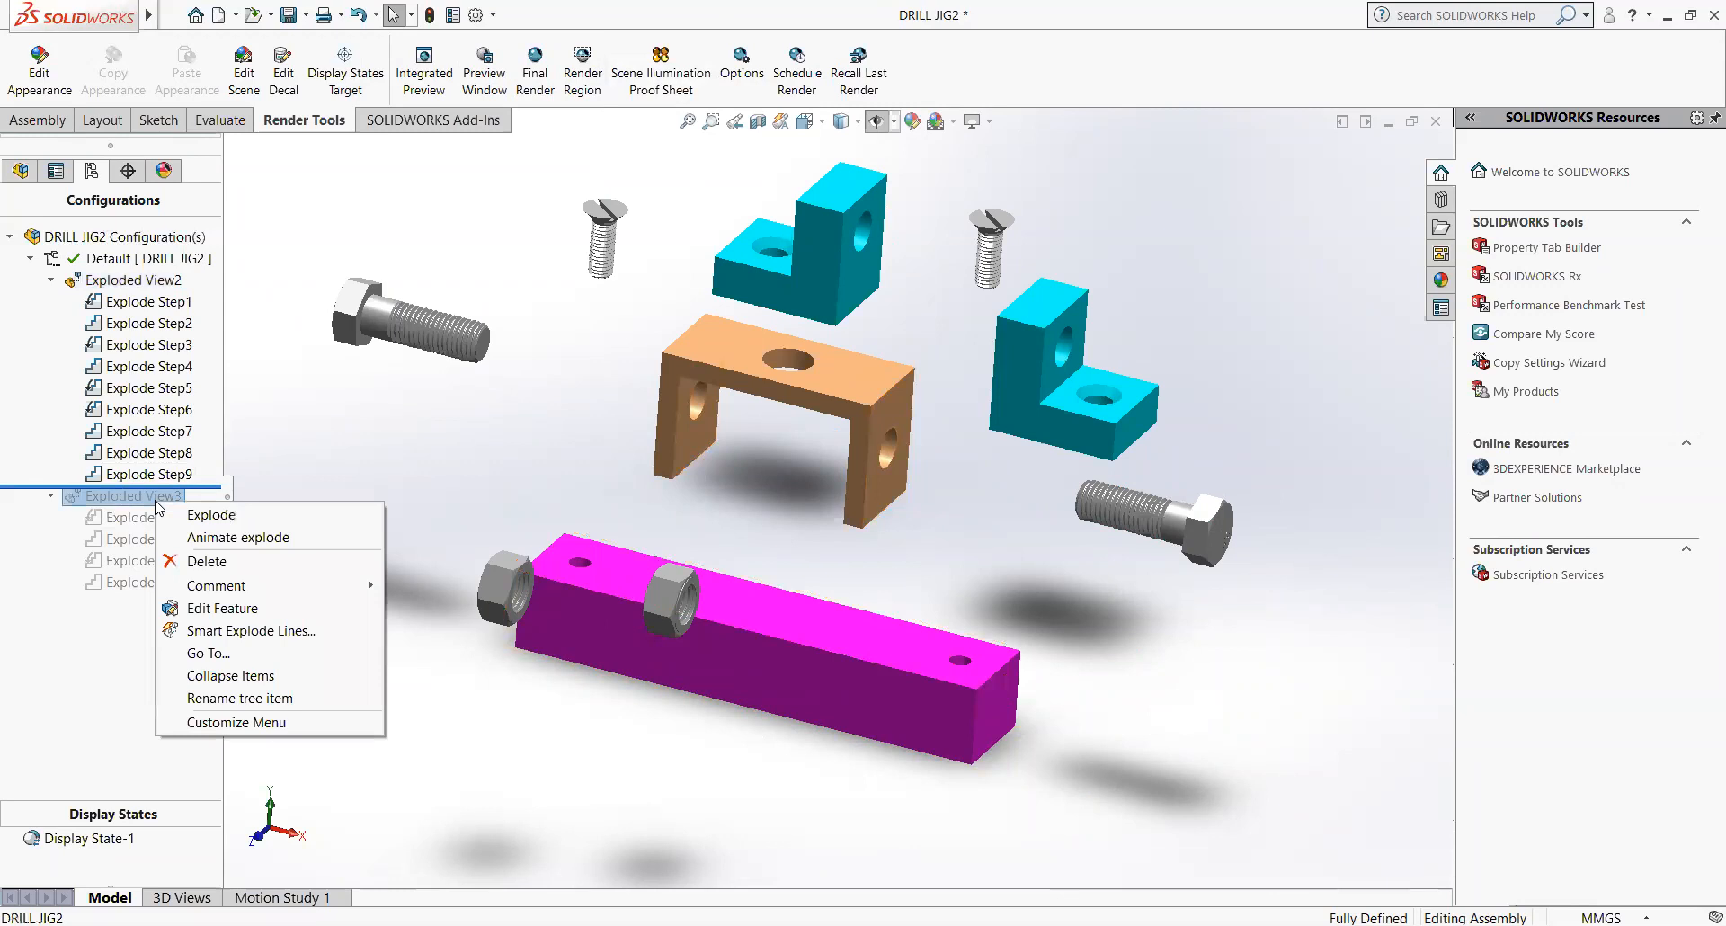
left_click(199, 538)
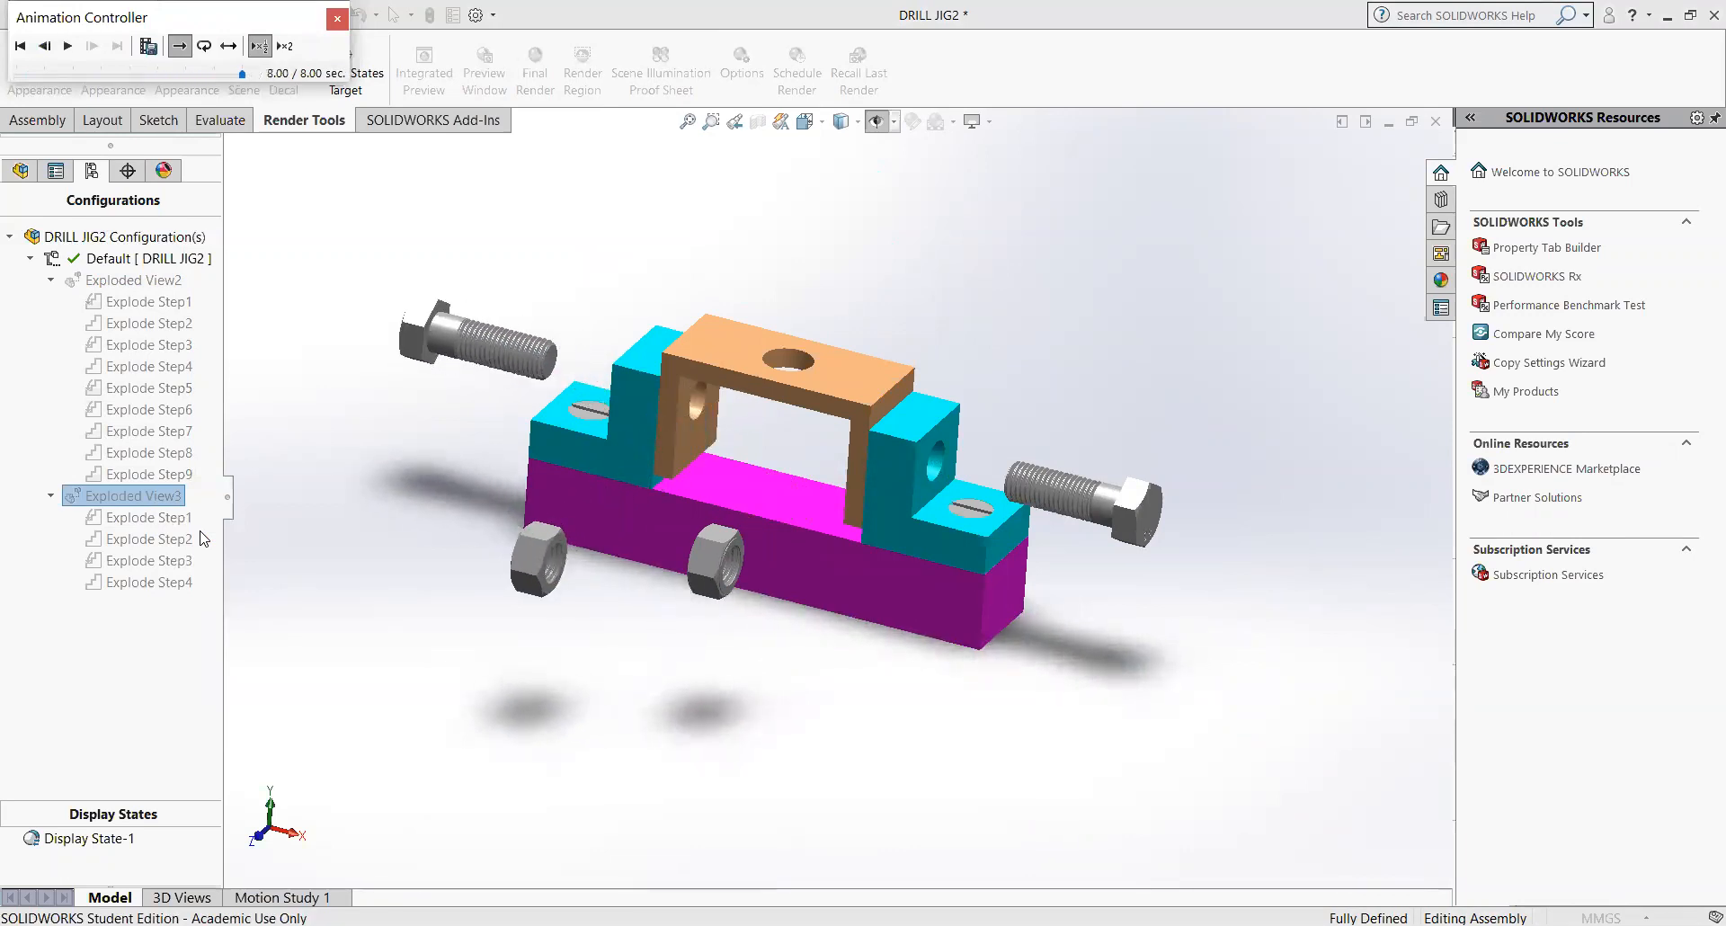
left_click(338, 18)
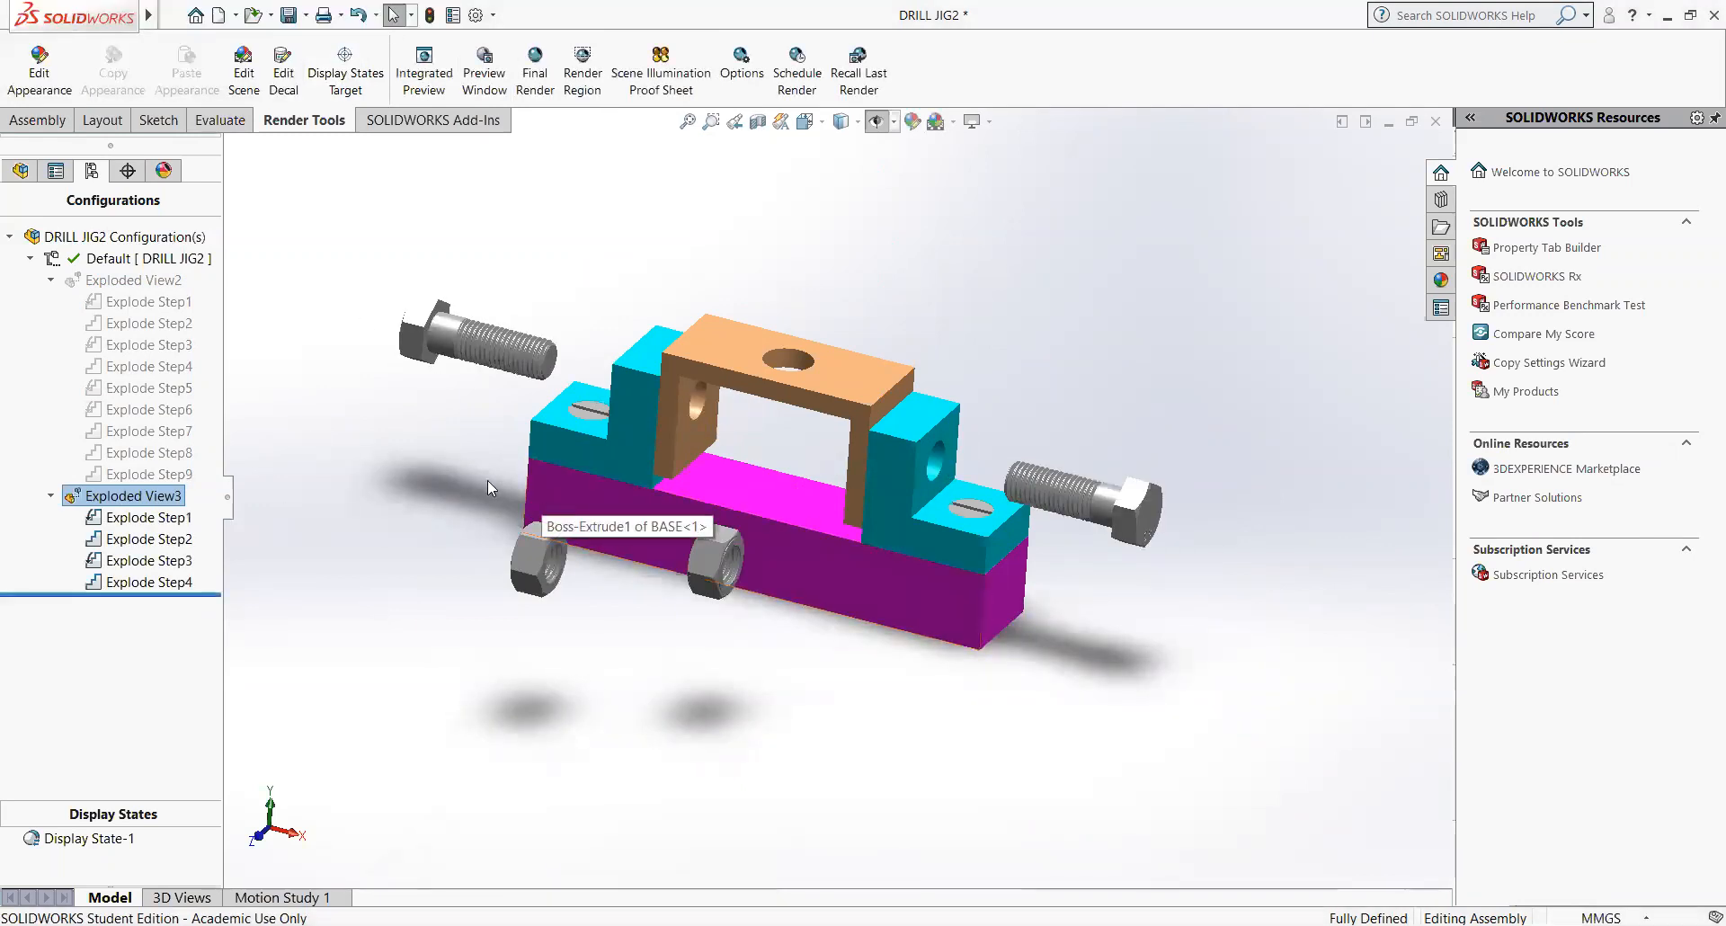
- Edit Exploded View3 and add a step lifting the left-hand countersunk screw about 181 mm along Y with a 500-degree rotation
right_click(159, 501)
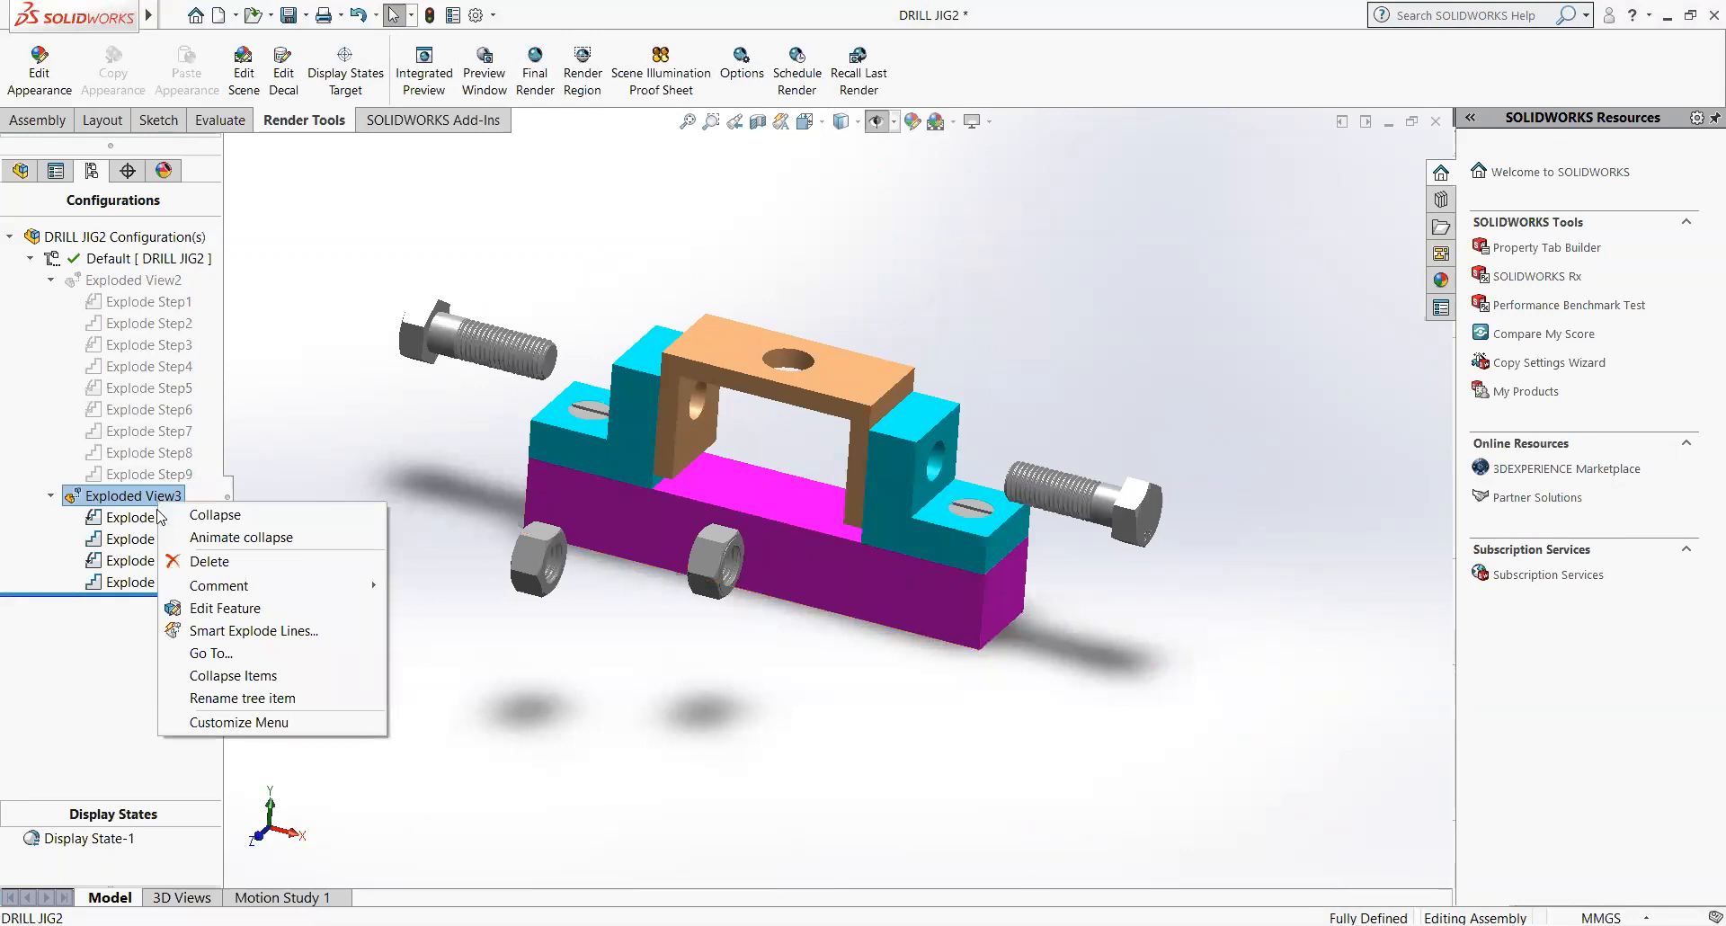
left_click(218, 610)
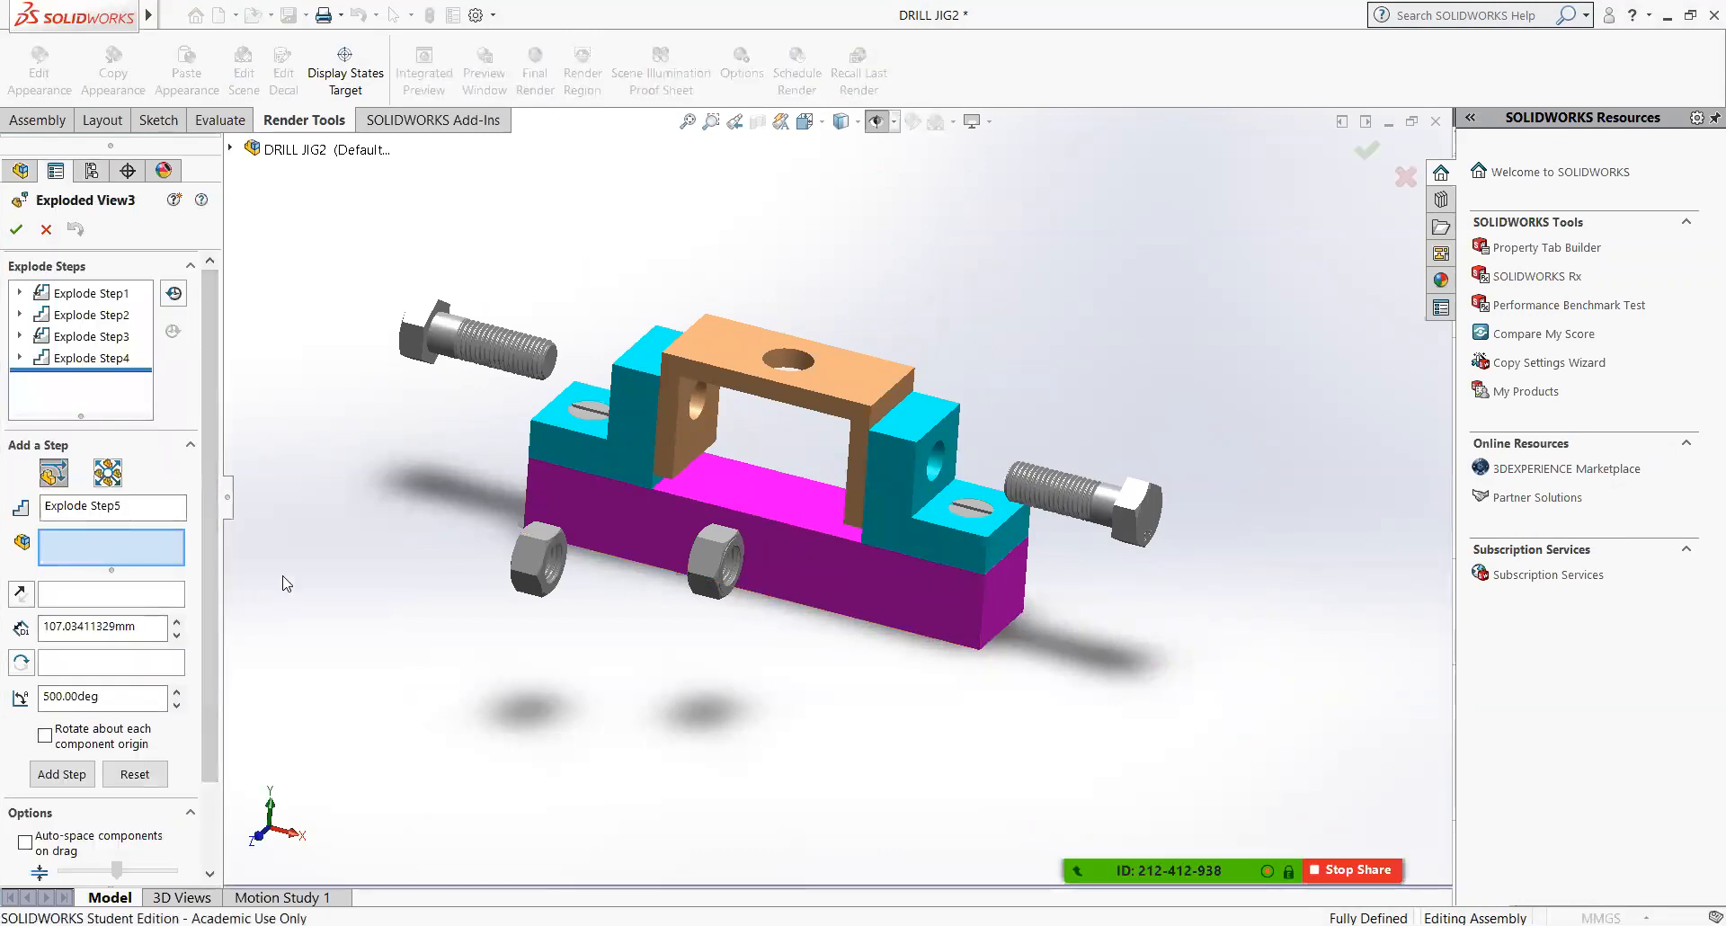
scroll(842, 365, "up", 2)
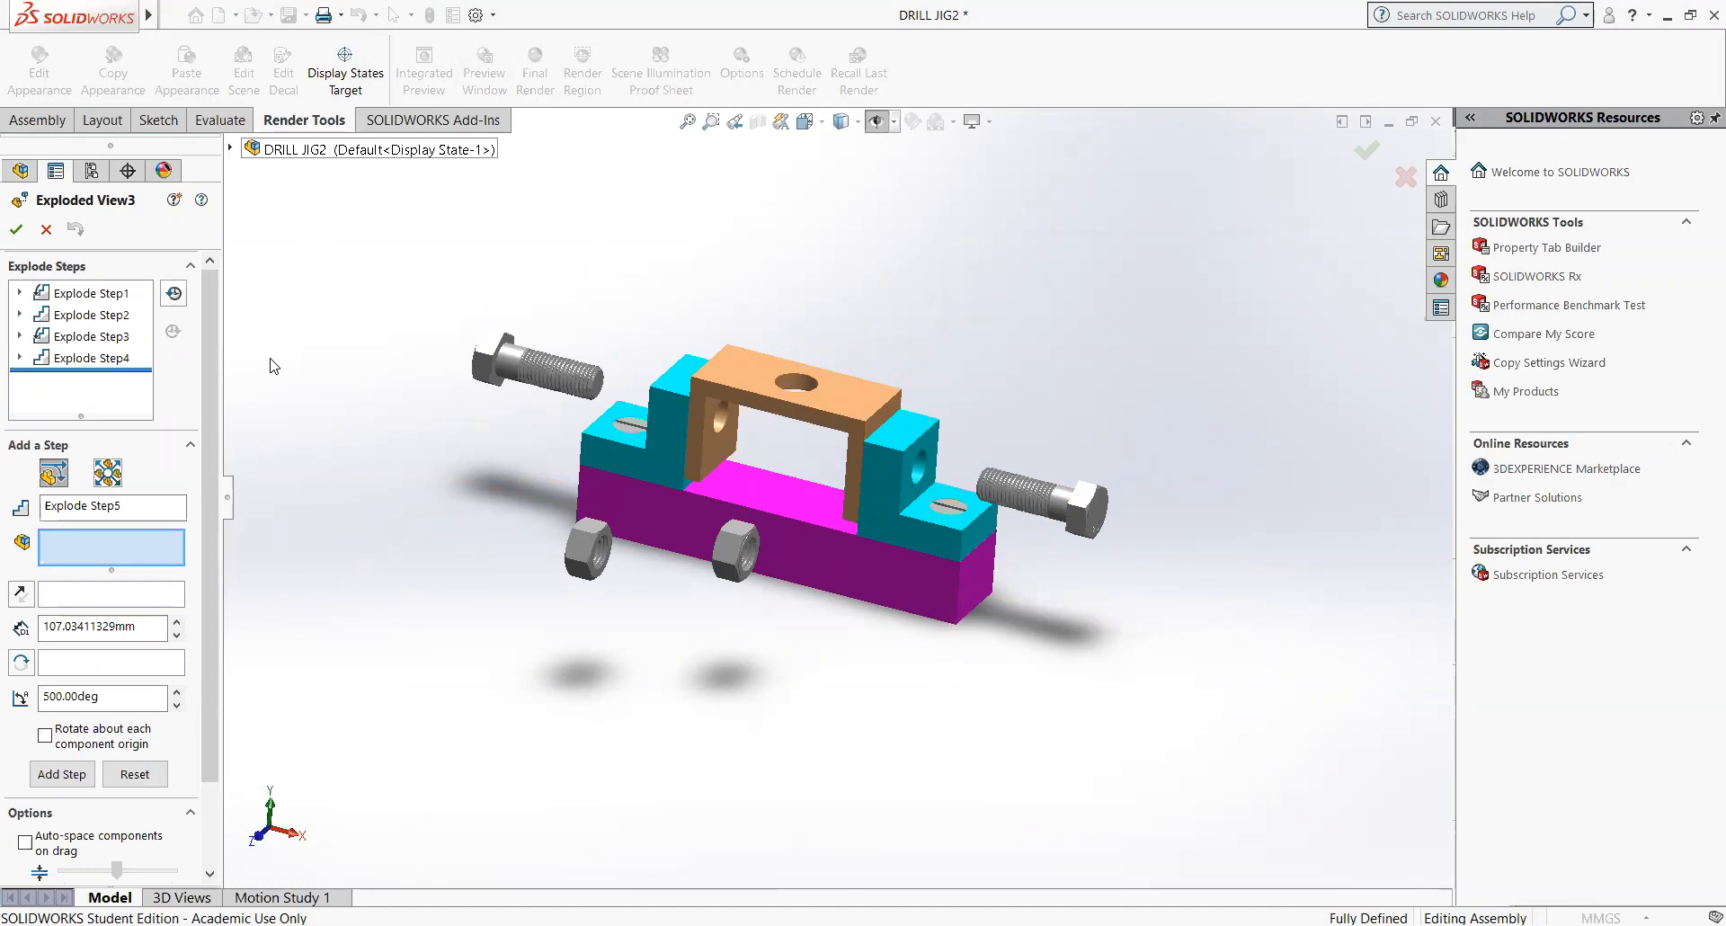
left_click(631, 427)
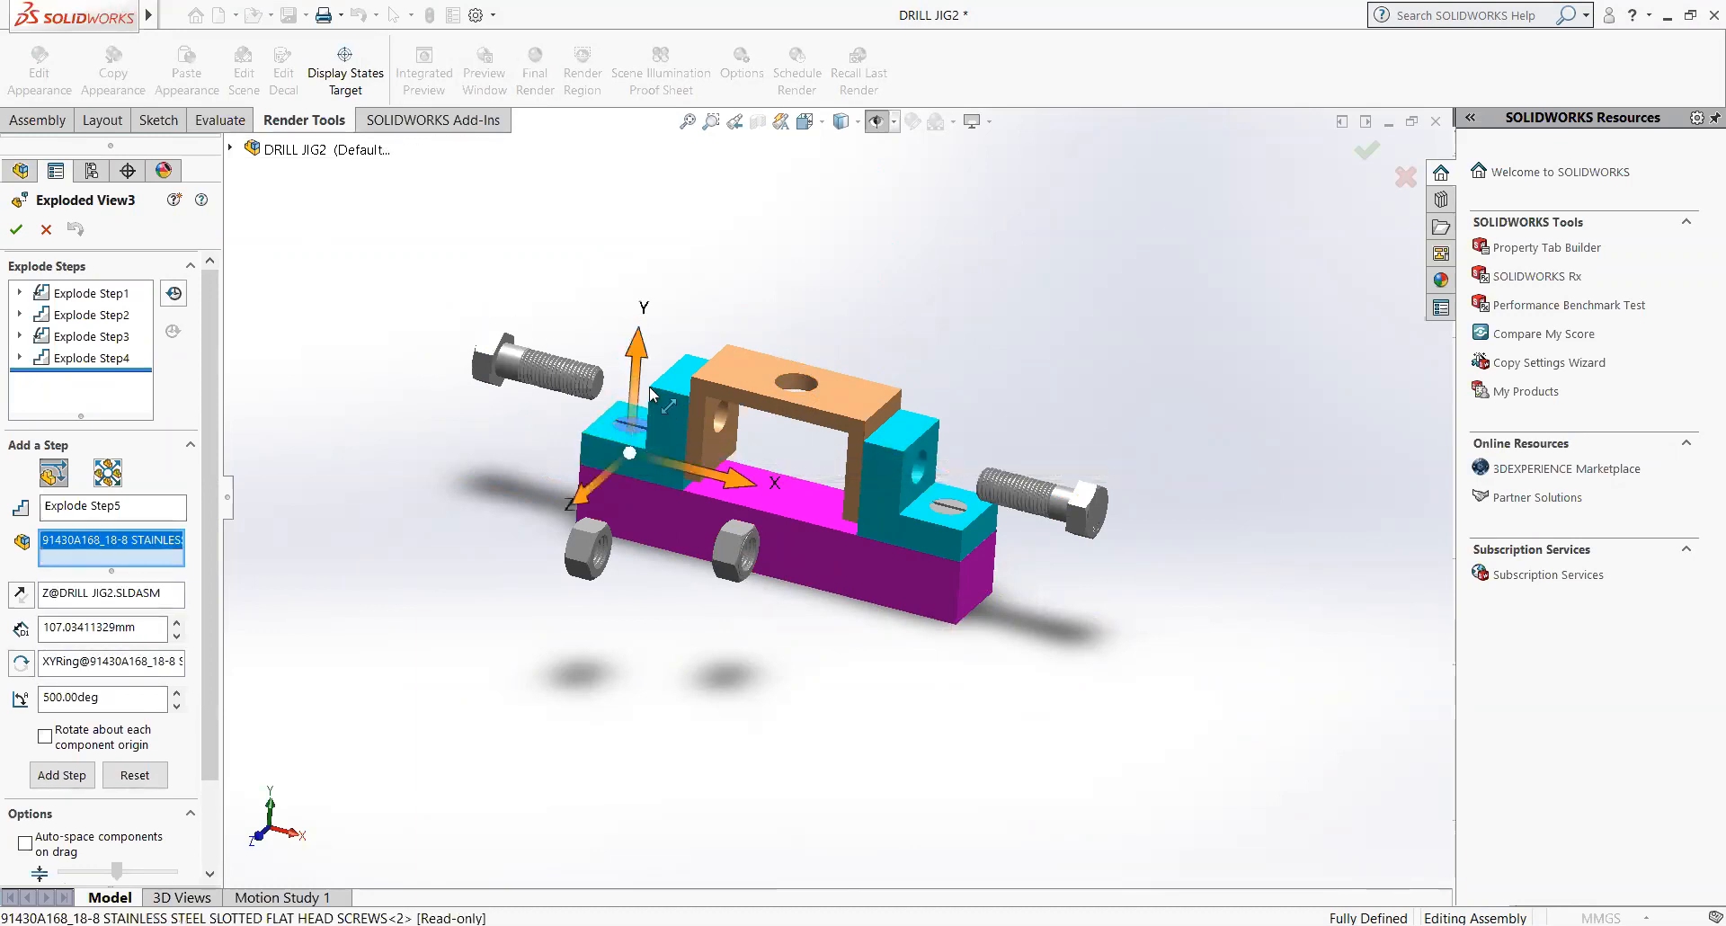
left_click_drag(647, 396, 692, 100)
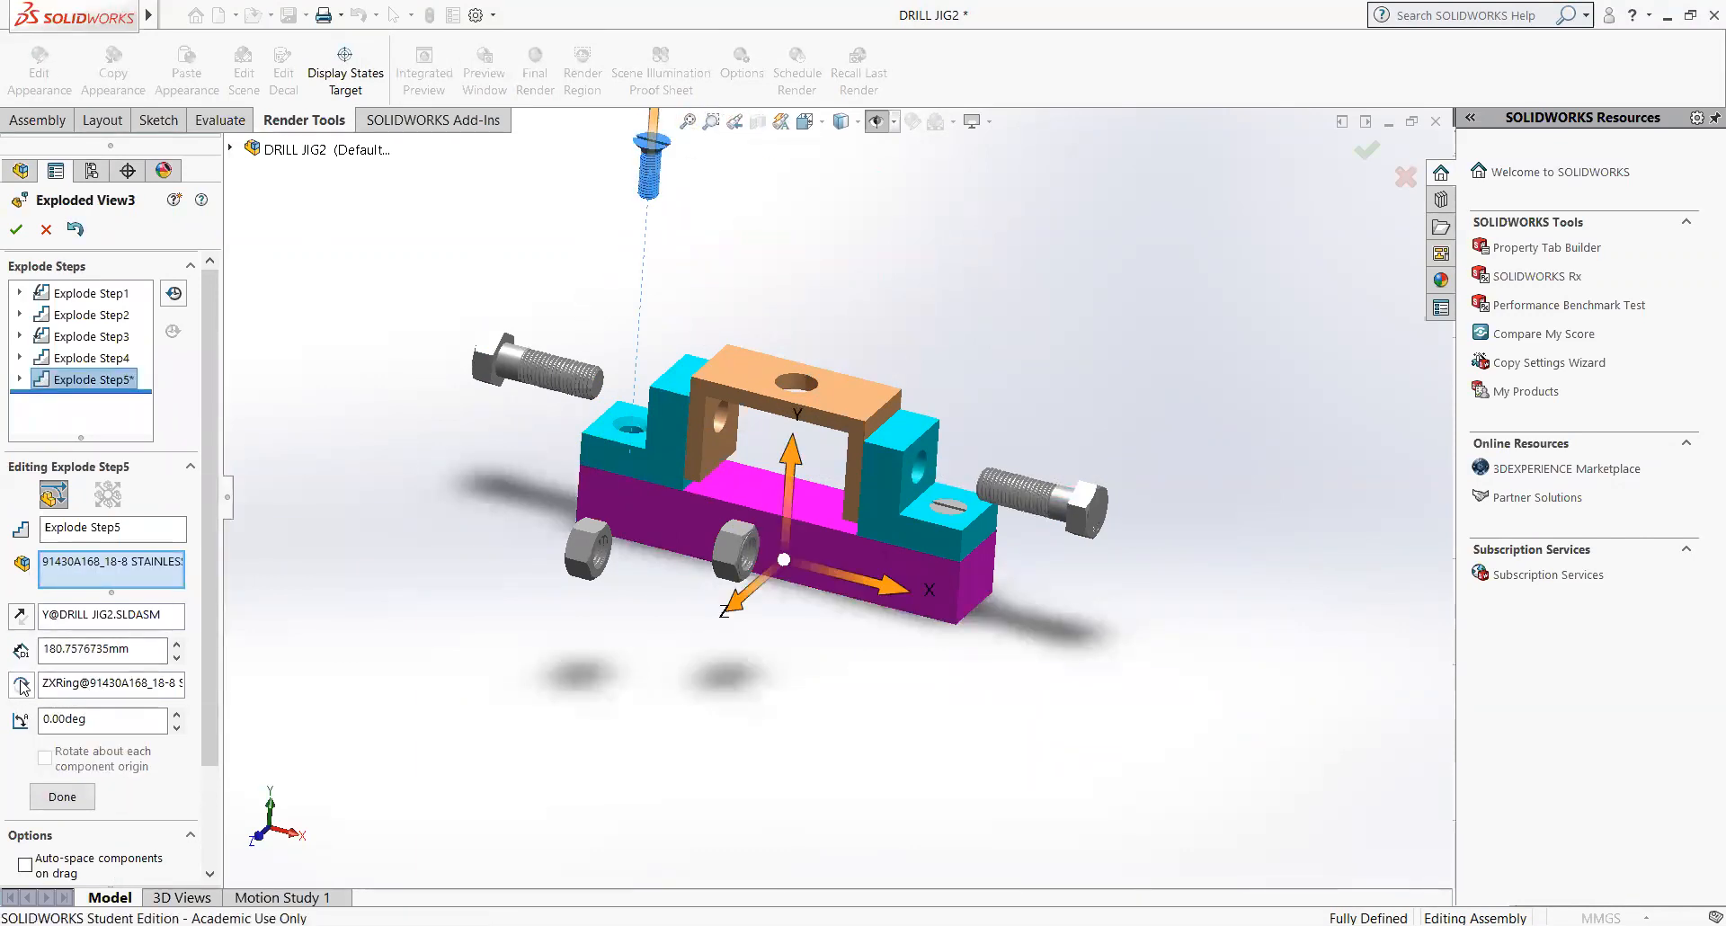
left_click_drag(93, 723, 9, 706)
type("500")
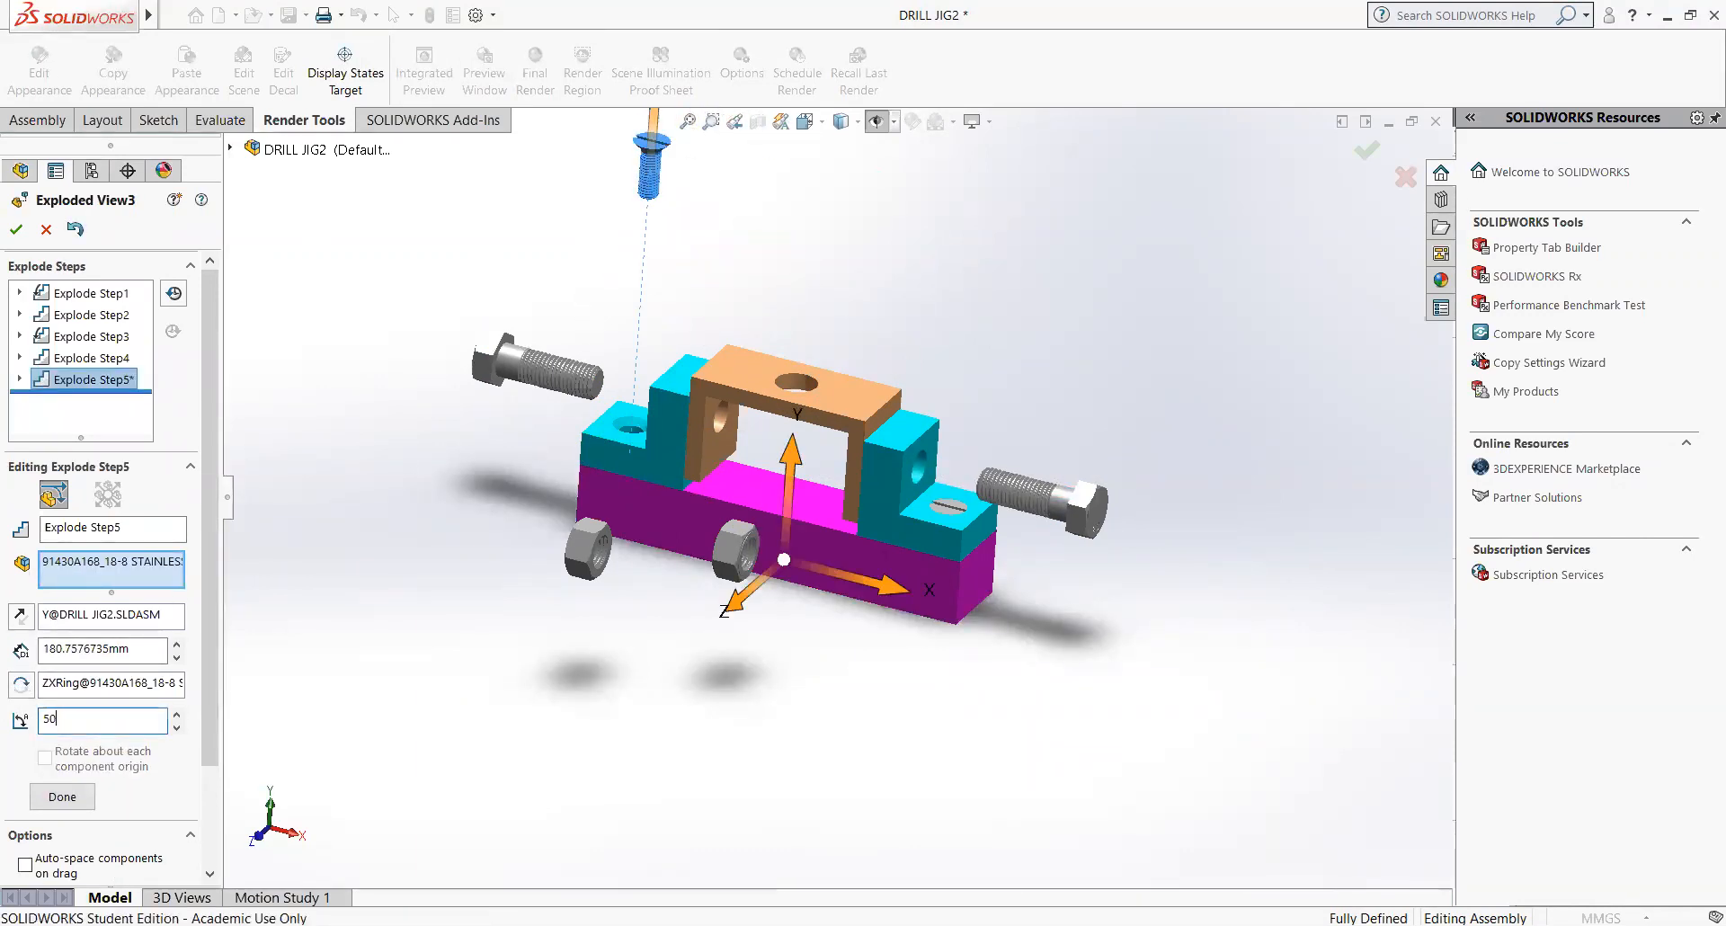
left_click(76, 798)
- Add an explode step lifting the right-hand countersunk screw about 228 mm along Y with a 500-degree rotation
left_click(953, 510)
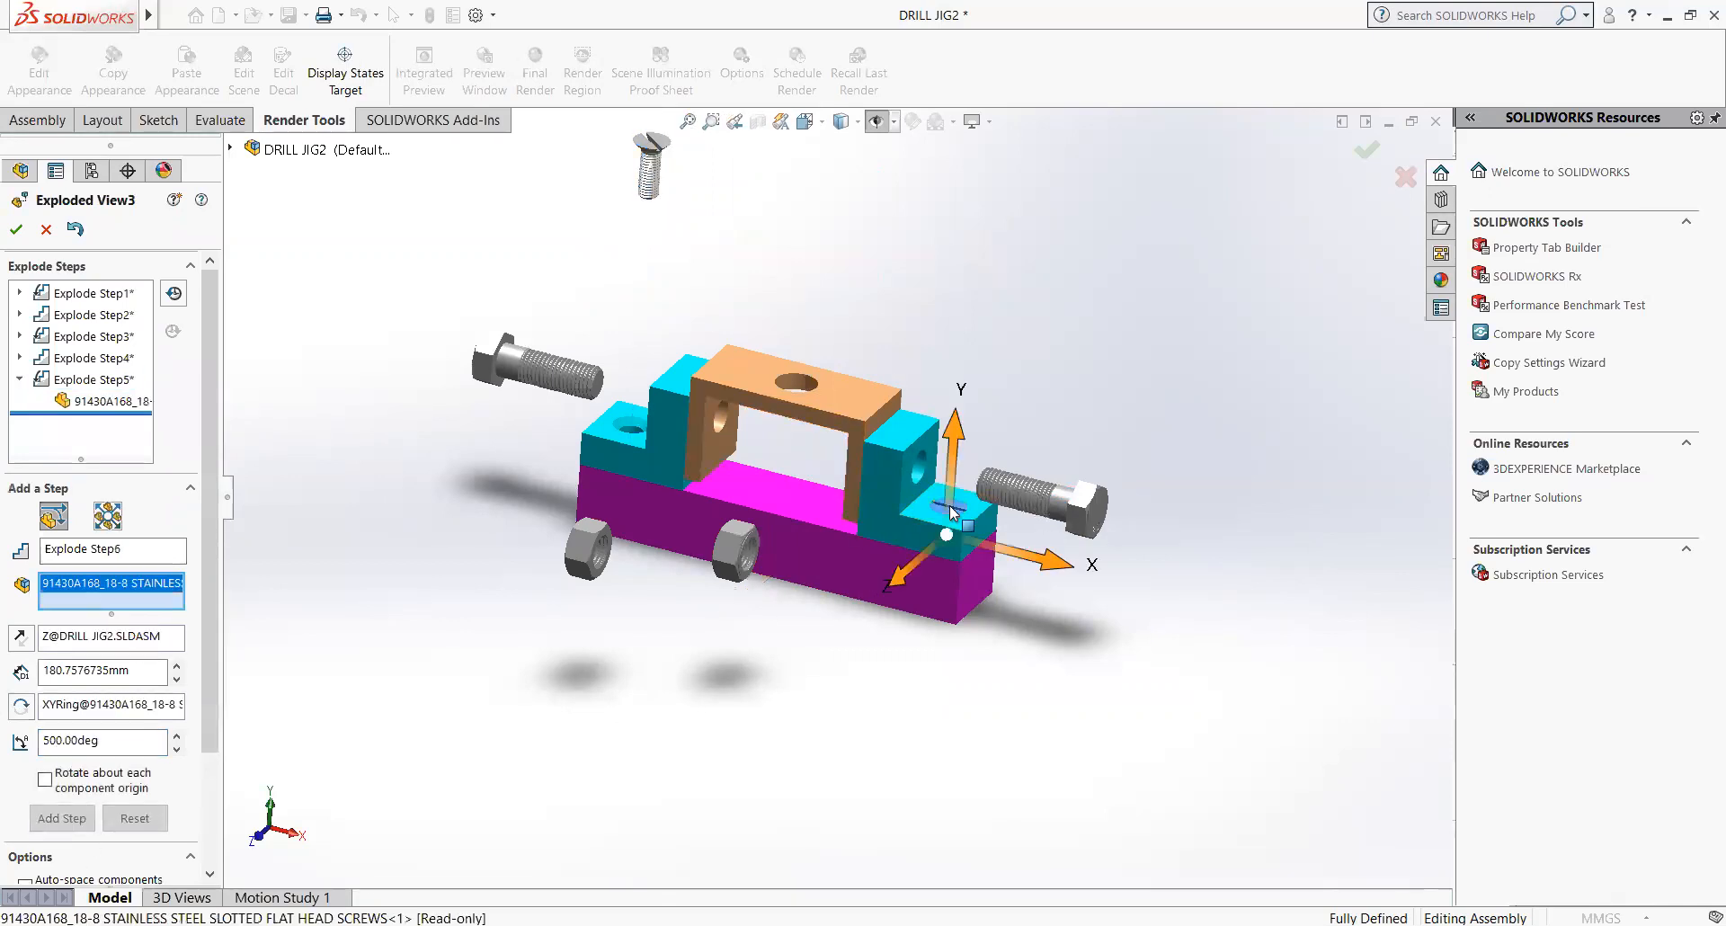
left_click_drag(952, 475, 1052, 108)
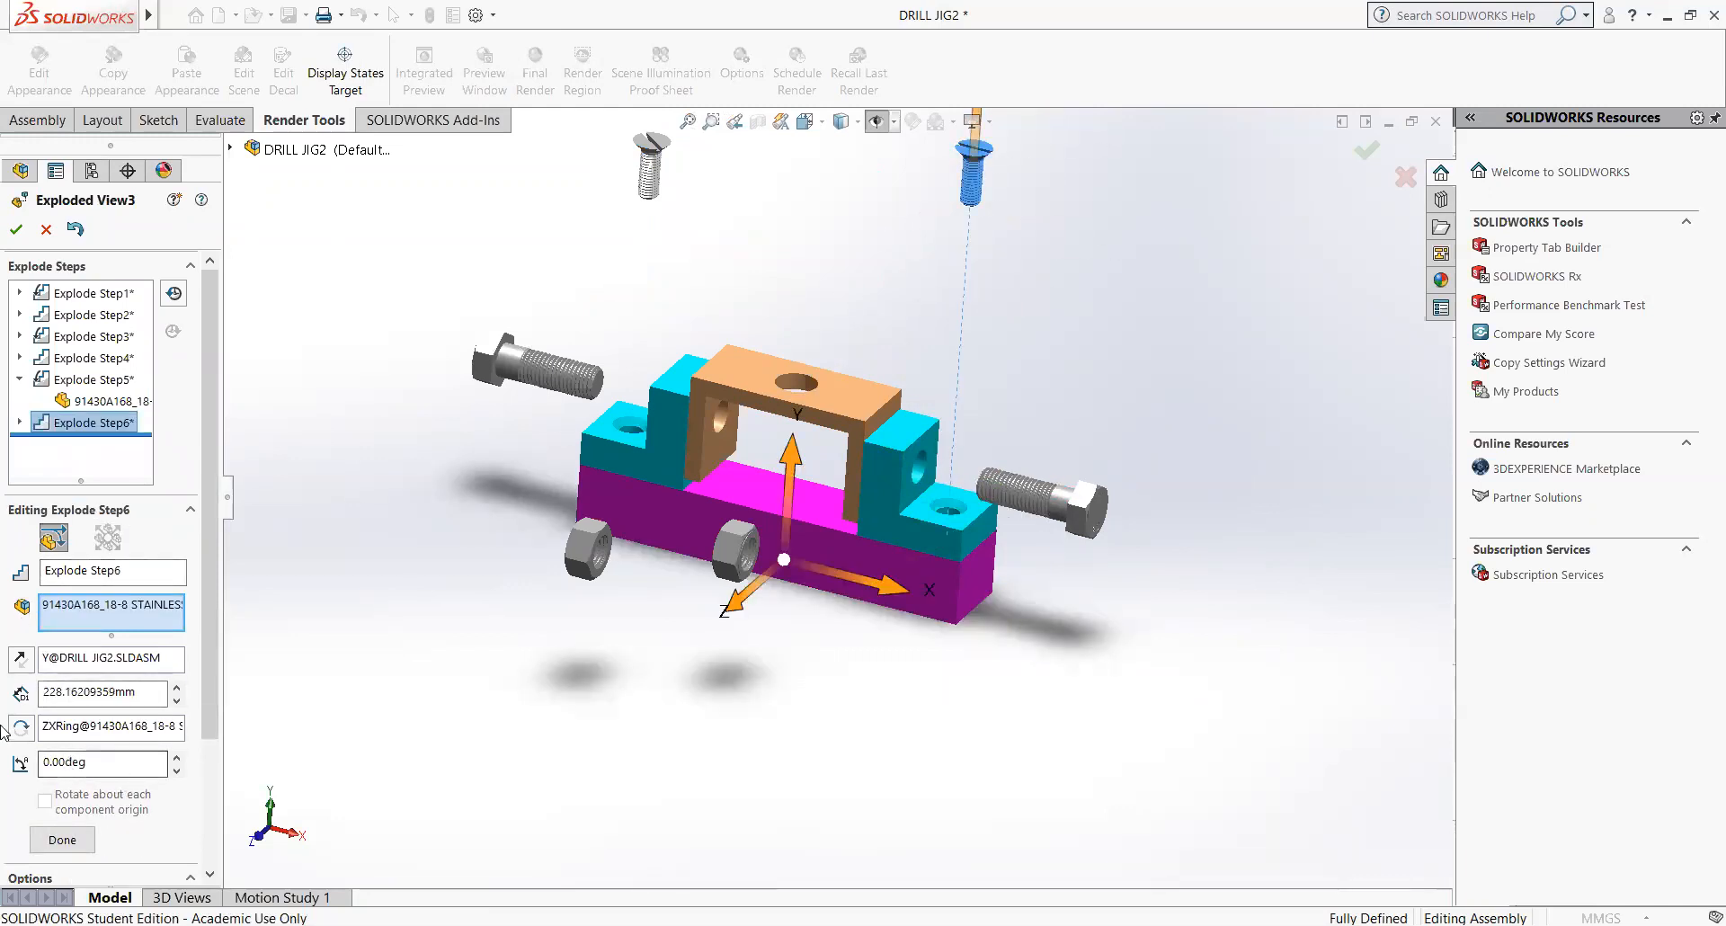
left_click_drag(106, 762, 4, 755)
type("500")
left_click(62, 839)
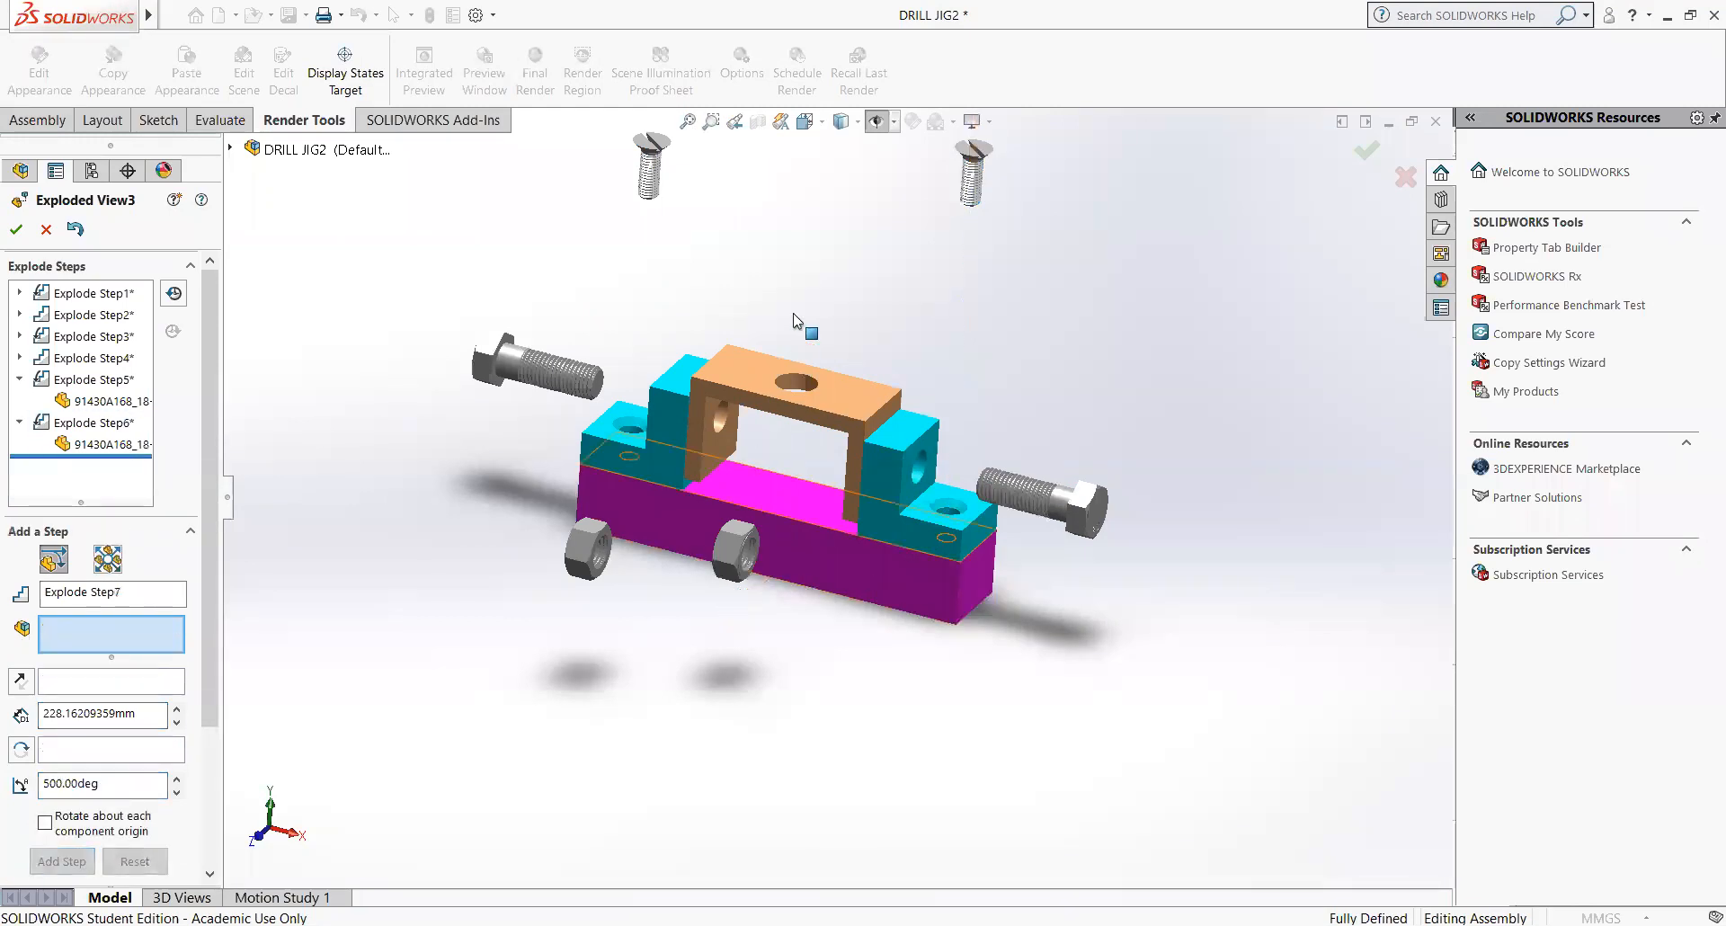
- Try an explode step lifting the right-hand end bracket about 95 mm along Y
left_click(897, 462)
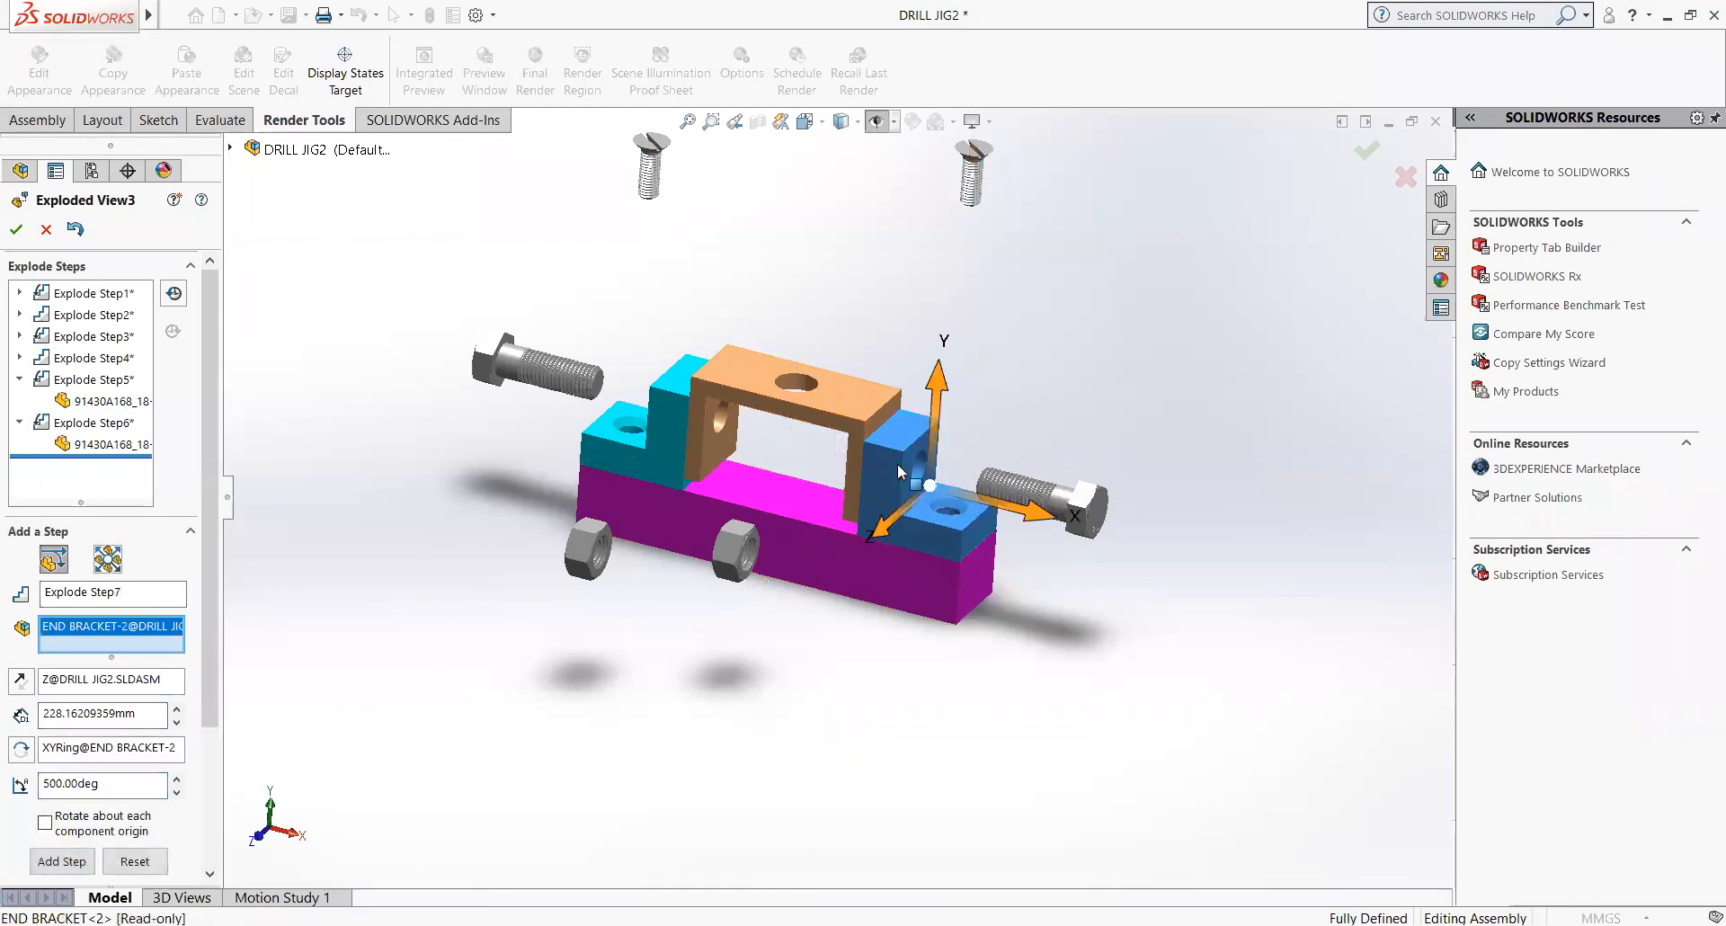
left_click_drag(930, 439, 1025, 359)
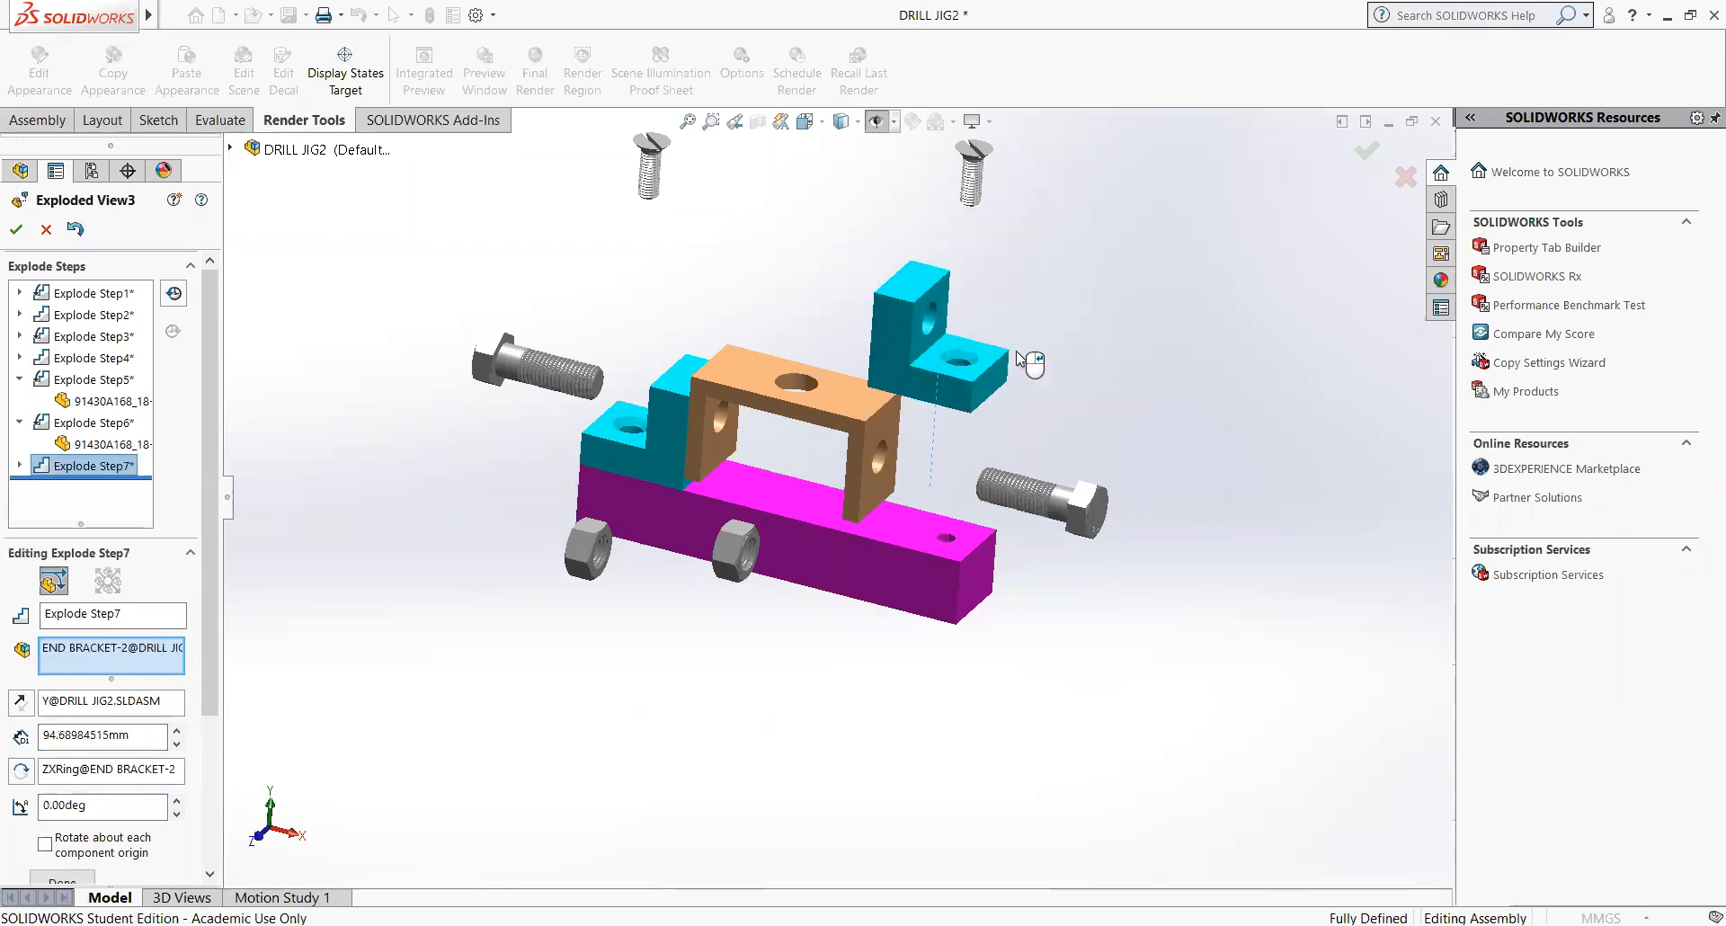
left_click(782, 561)
left_click(766, 577)
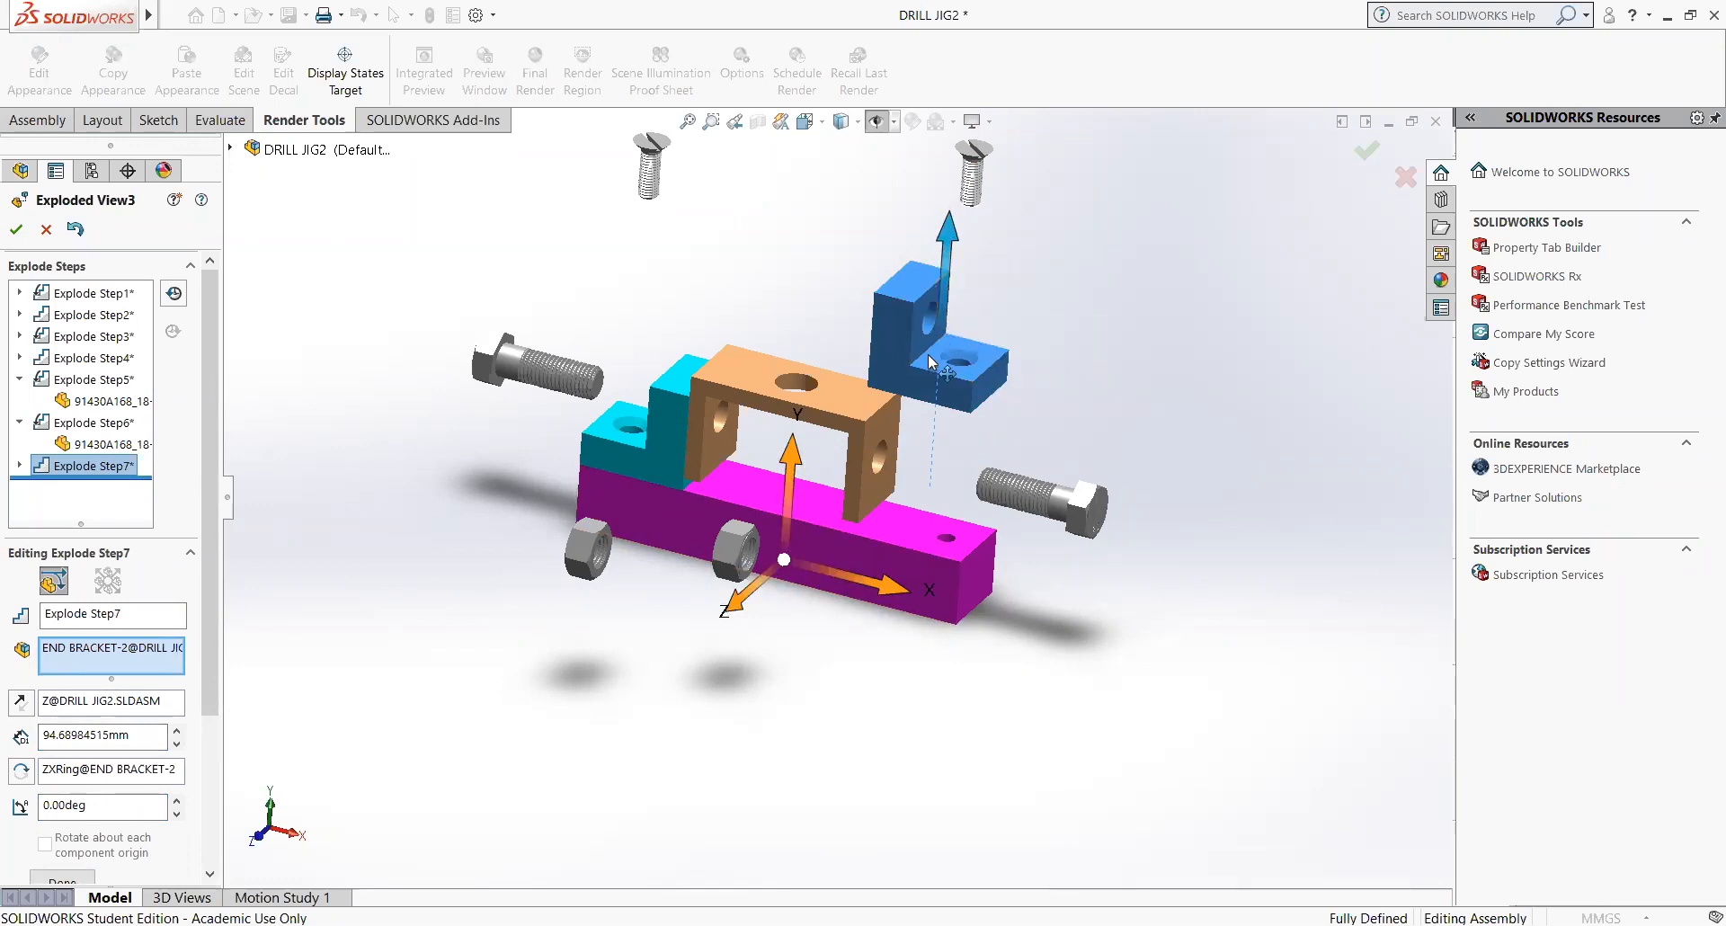
left_click_drag(927, 355, 928, 360)
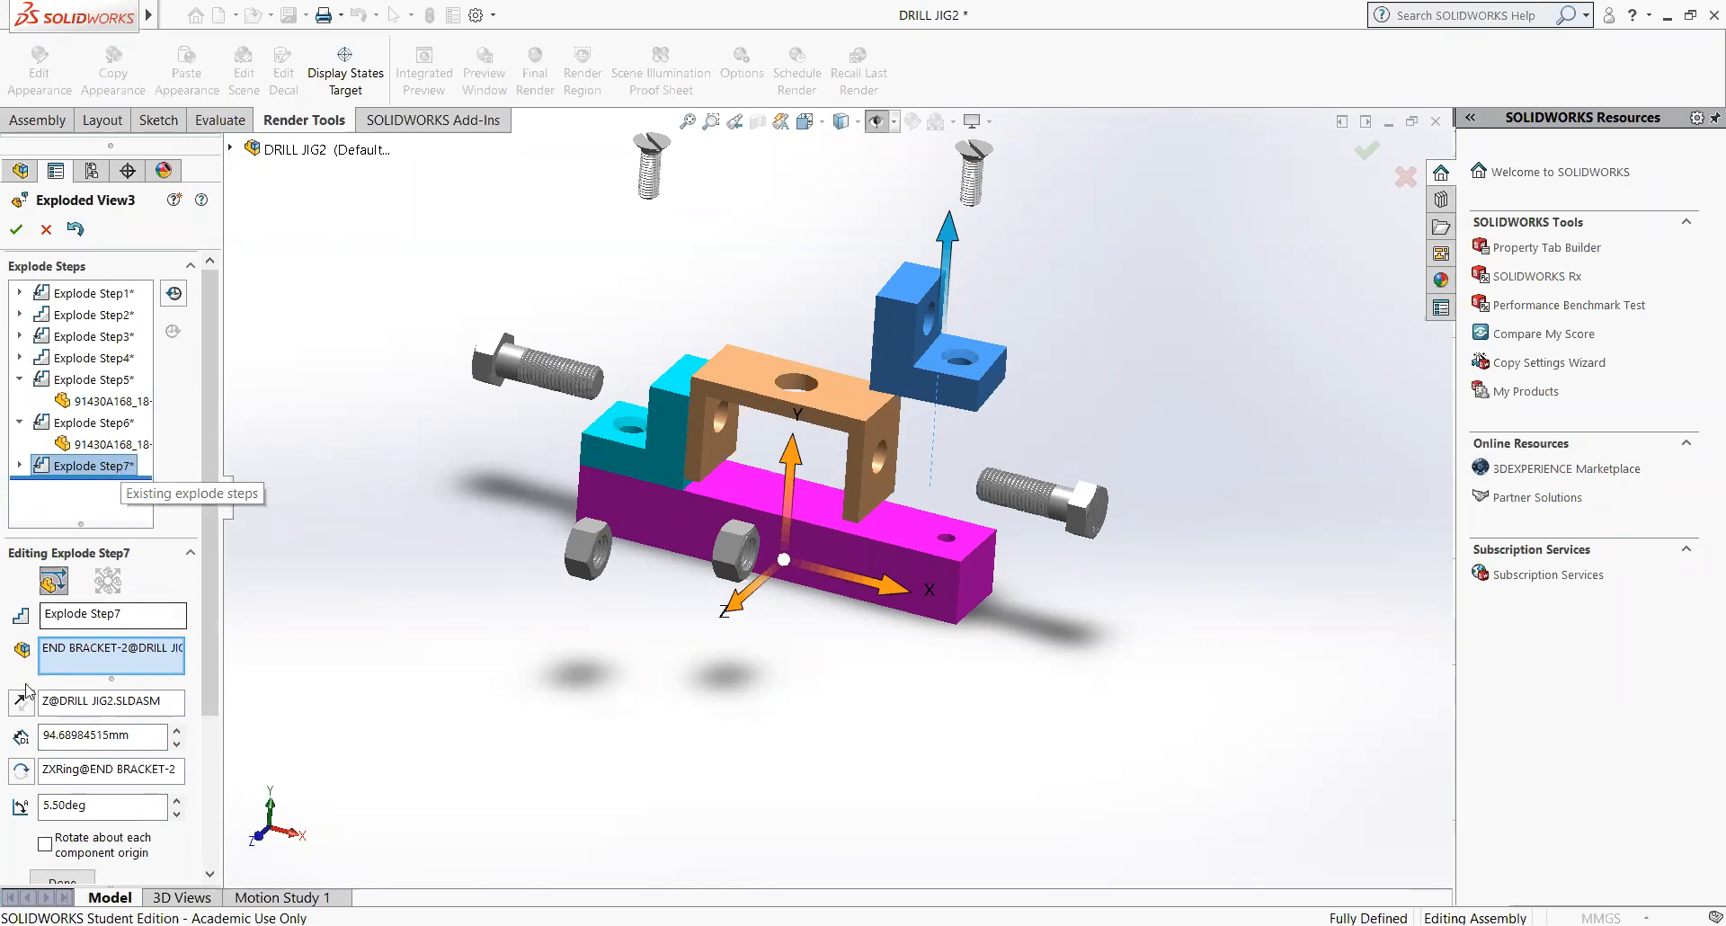
- Set the right-hand end bracket's explode rotation to 0 degrees, recheck its explode step, and accept the Exploded View3 edits
left_click(64, 805)
type("0")
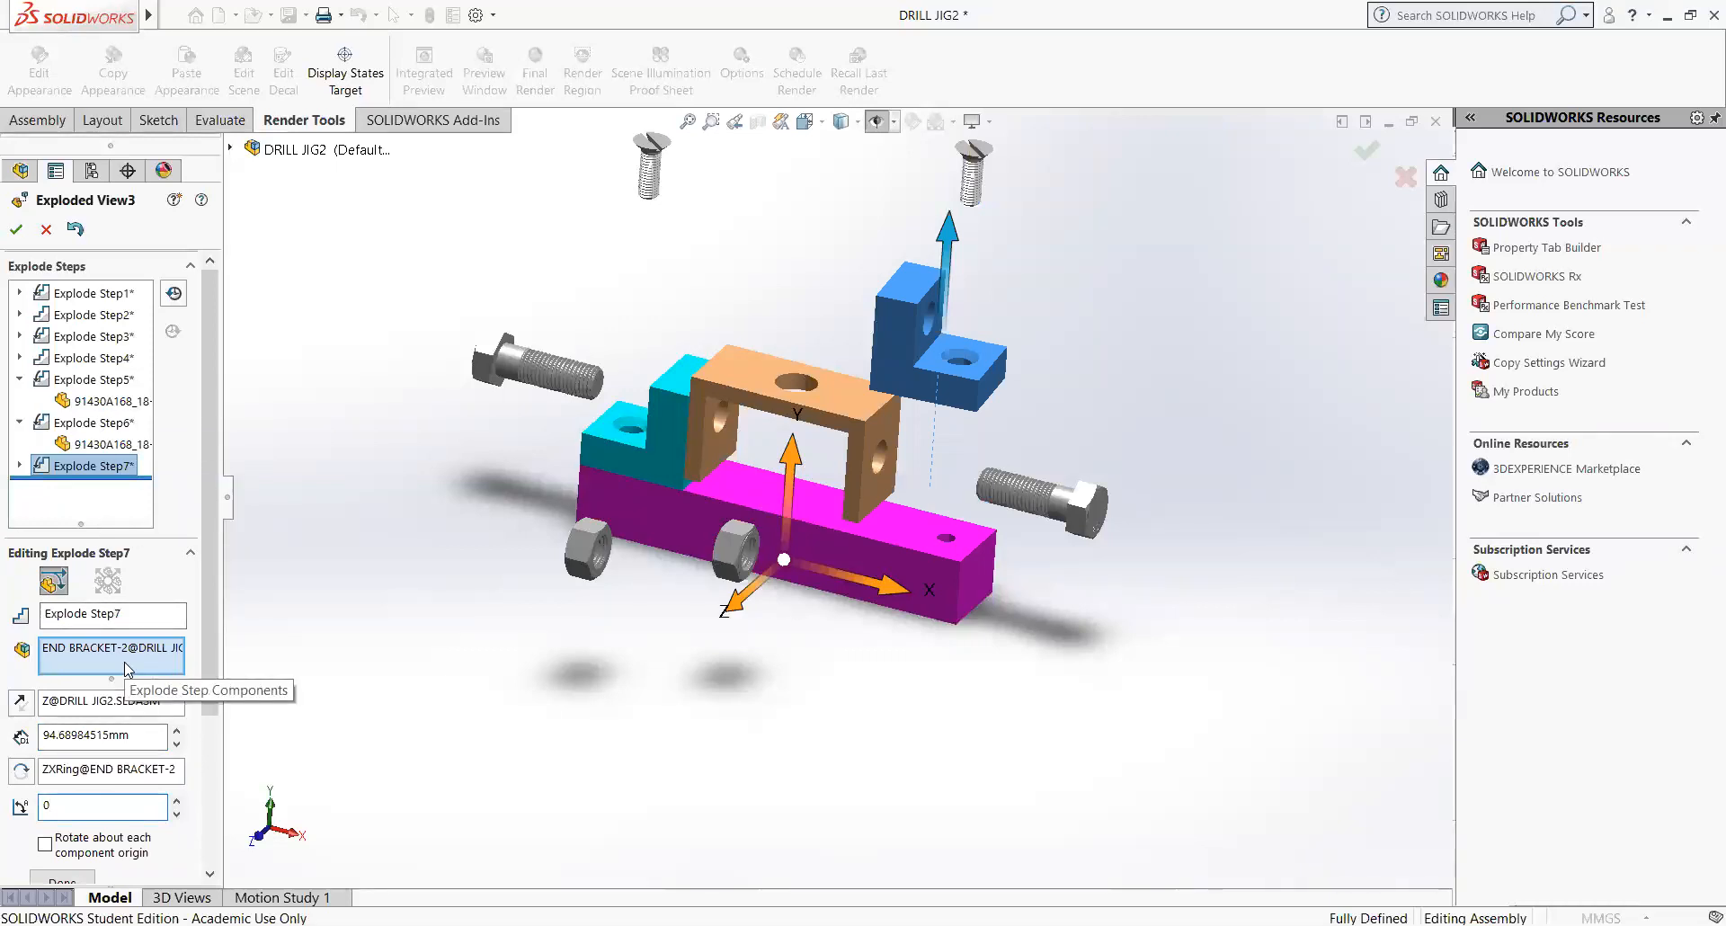
left_click(76, 881)
left_click_drag(214, 701, 224, 801)
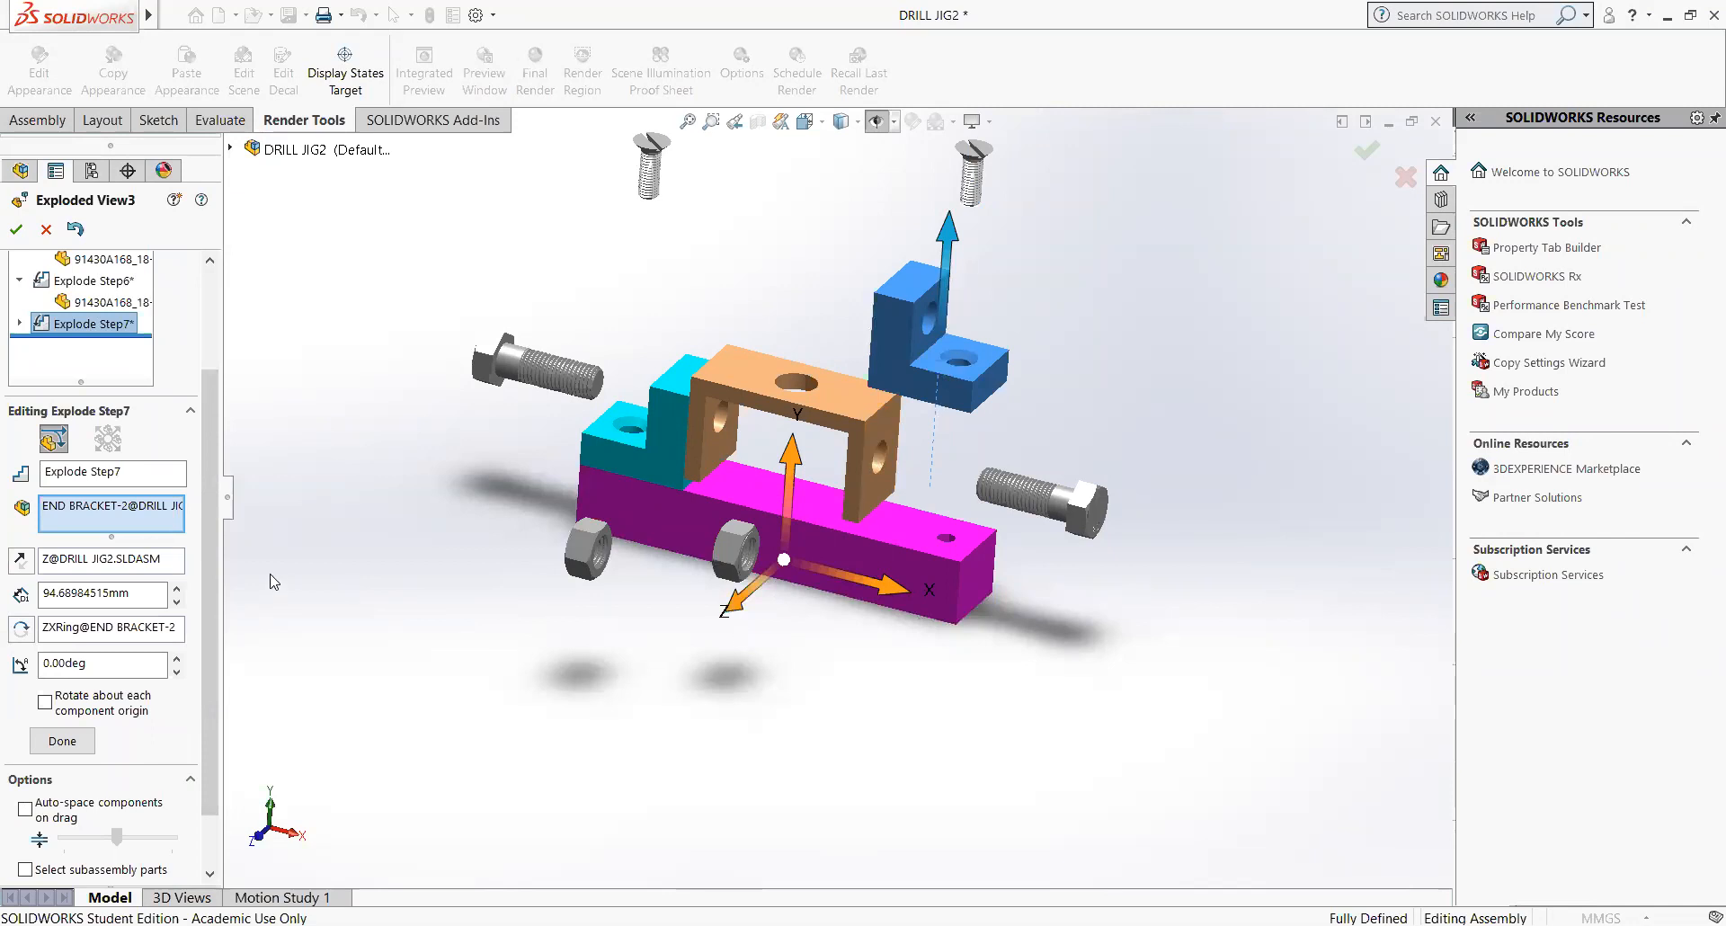
left_click(110, 333)
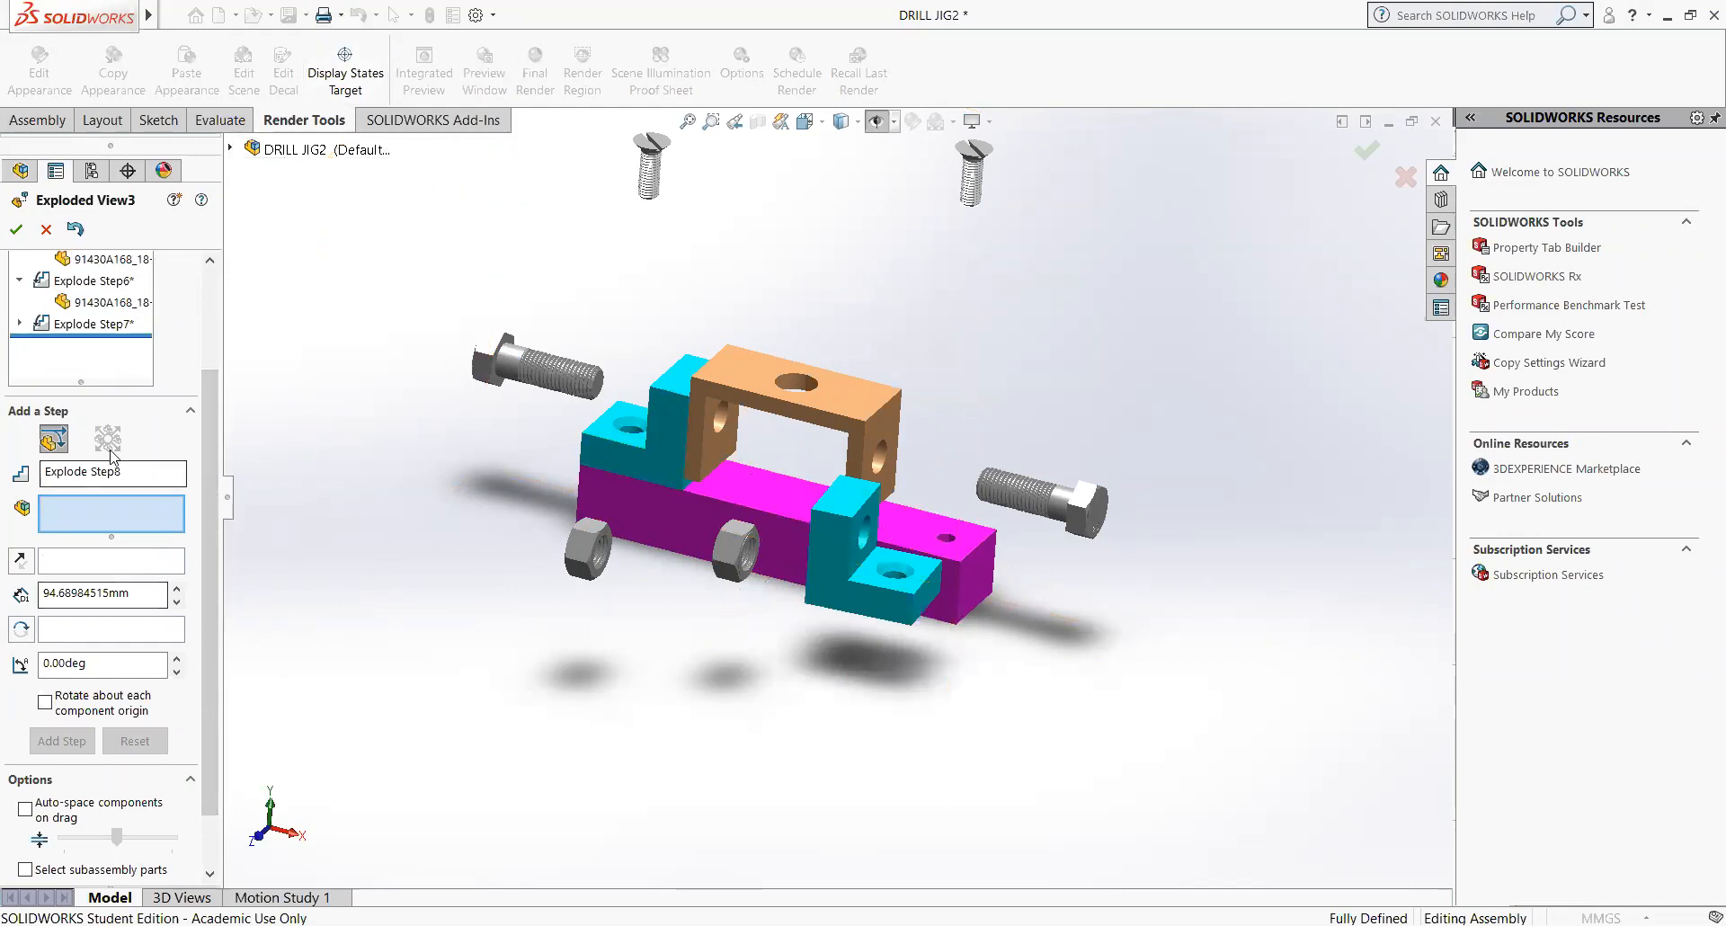
left_click(86, 326)
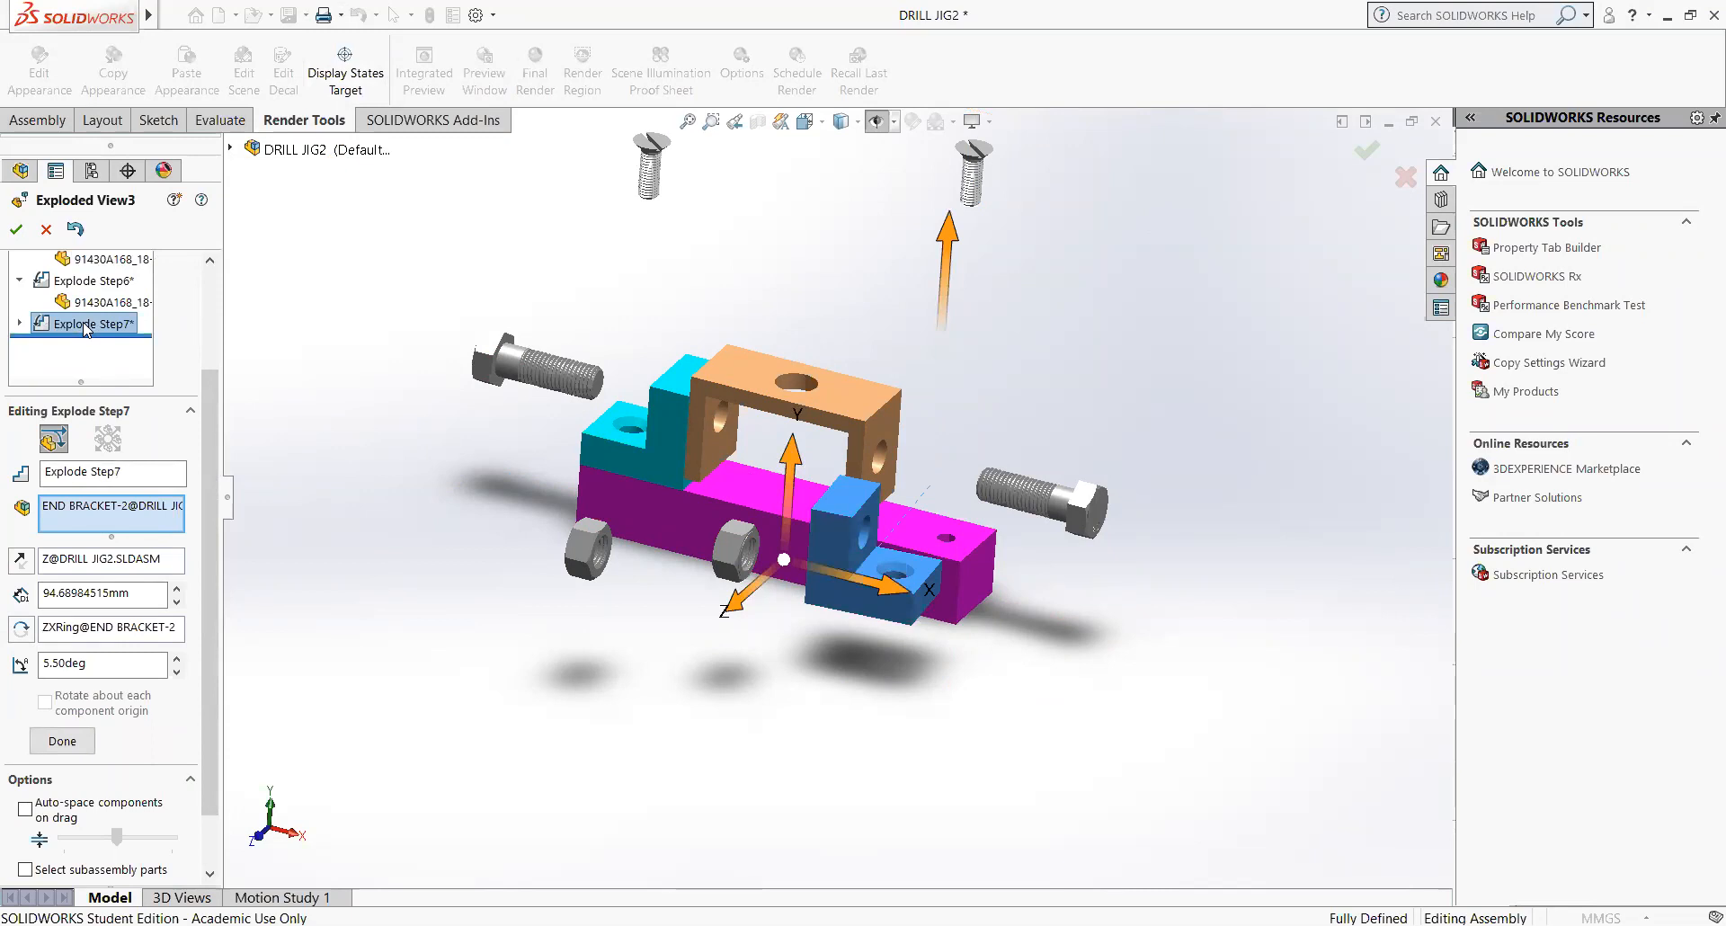
left_click(17, 229)
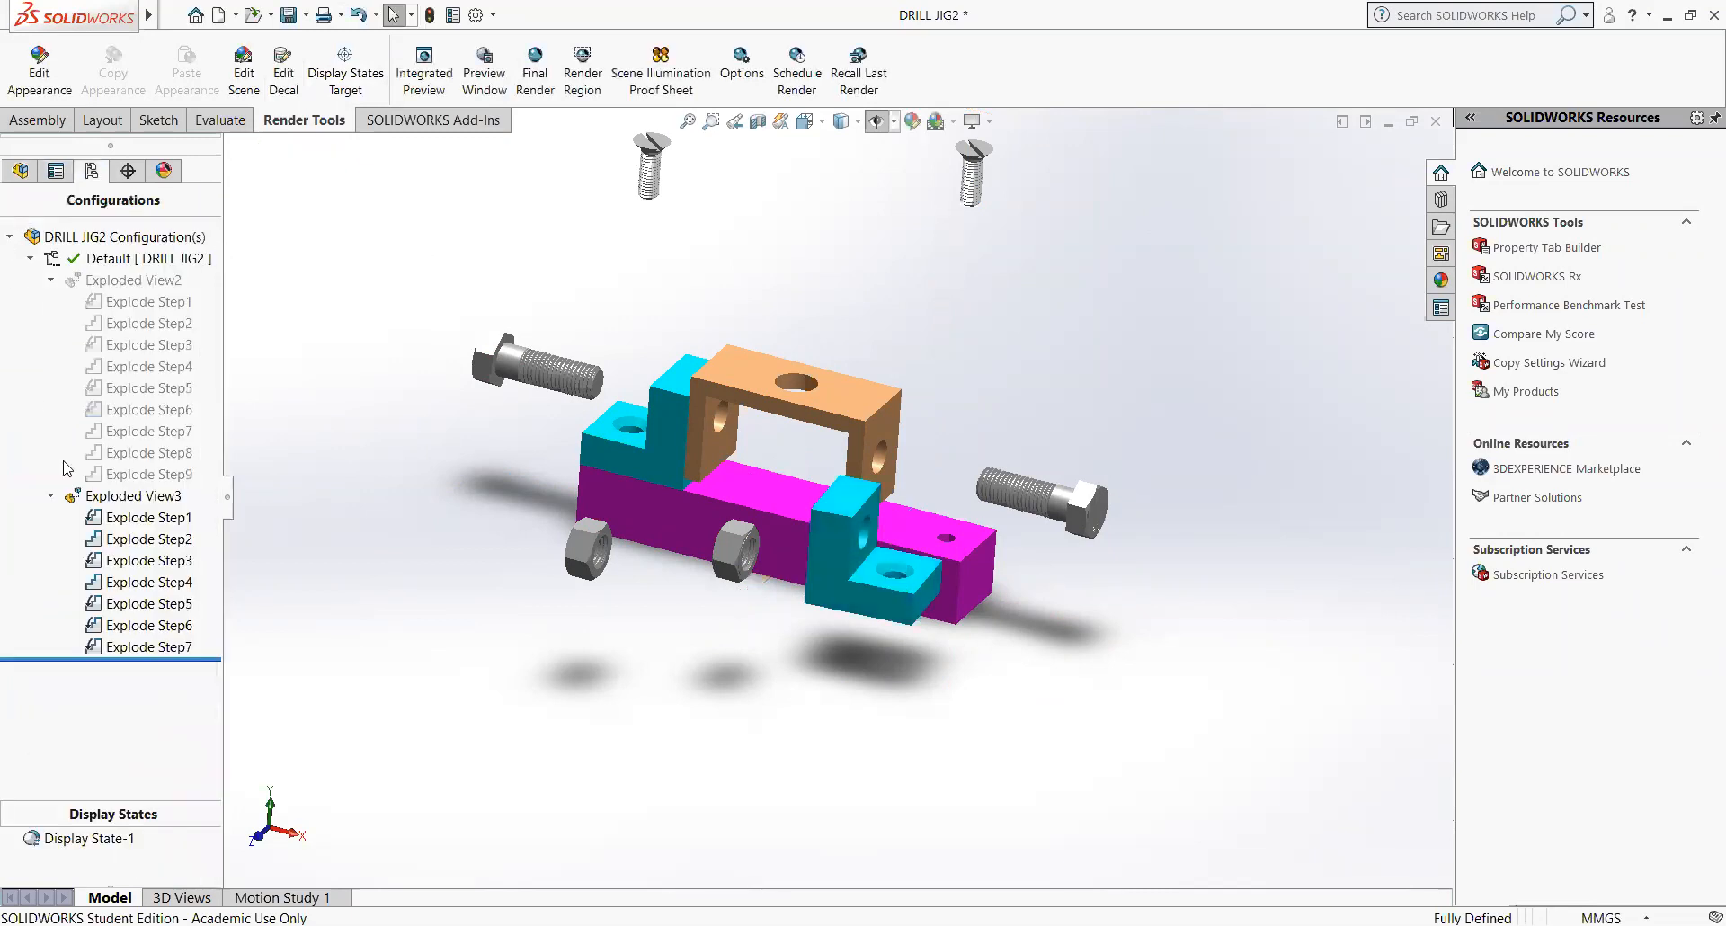
- Animate the collapse of Exploded View3, replay it to check the movements, and close the animation
right_click(146, 496)
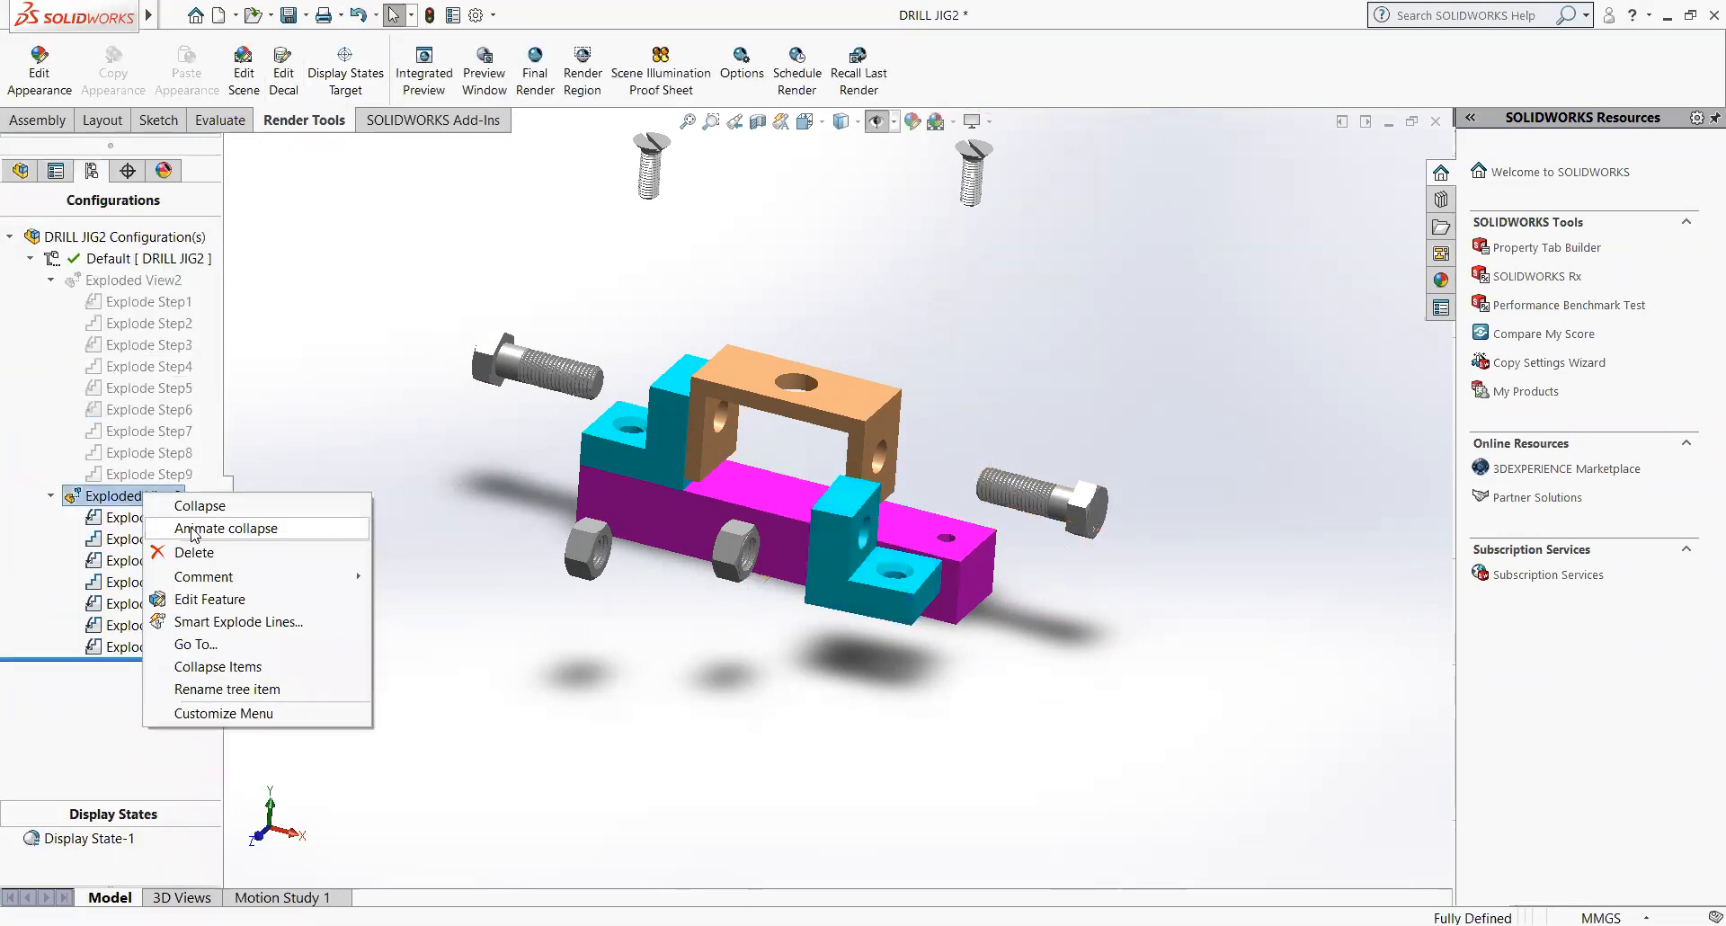
left_click(222, 528)
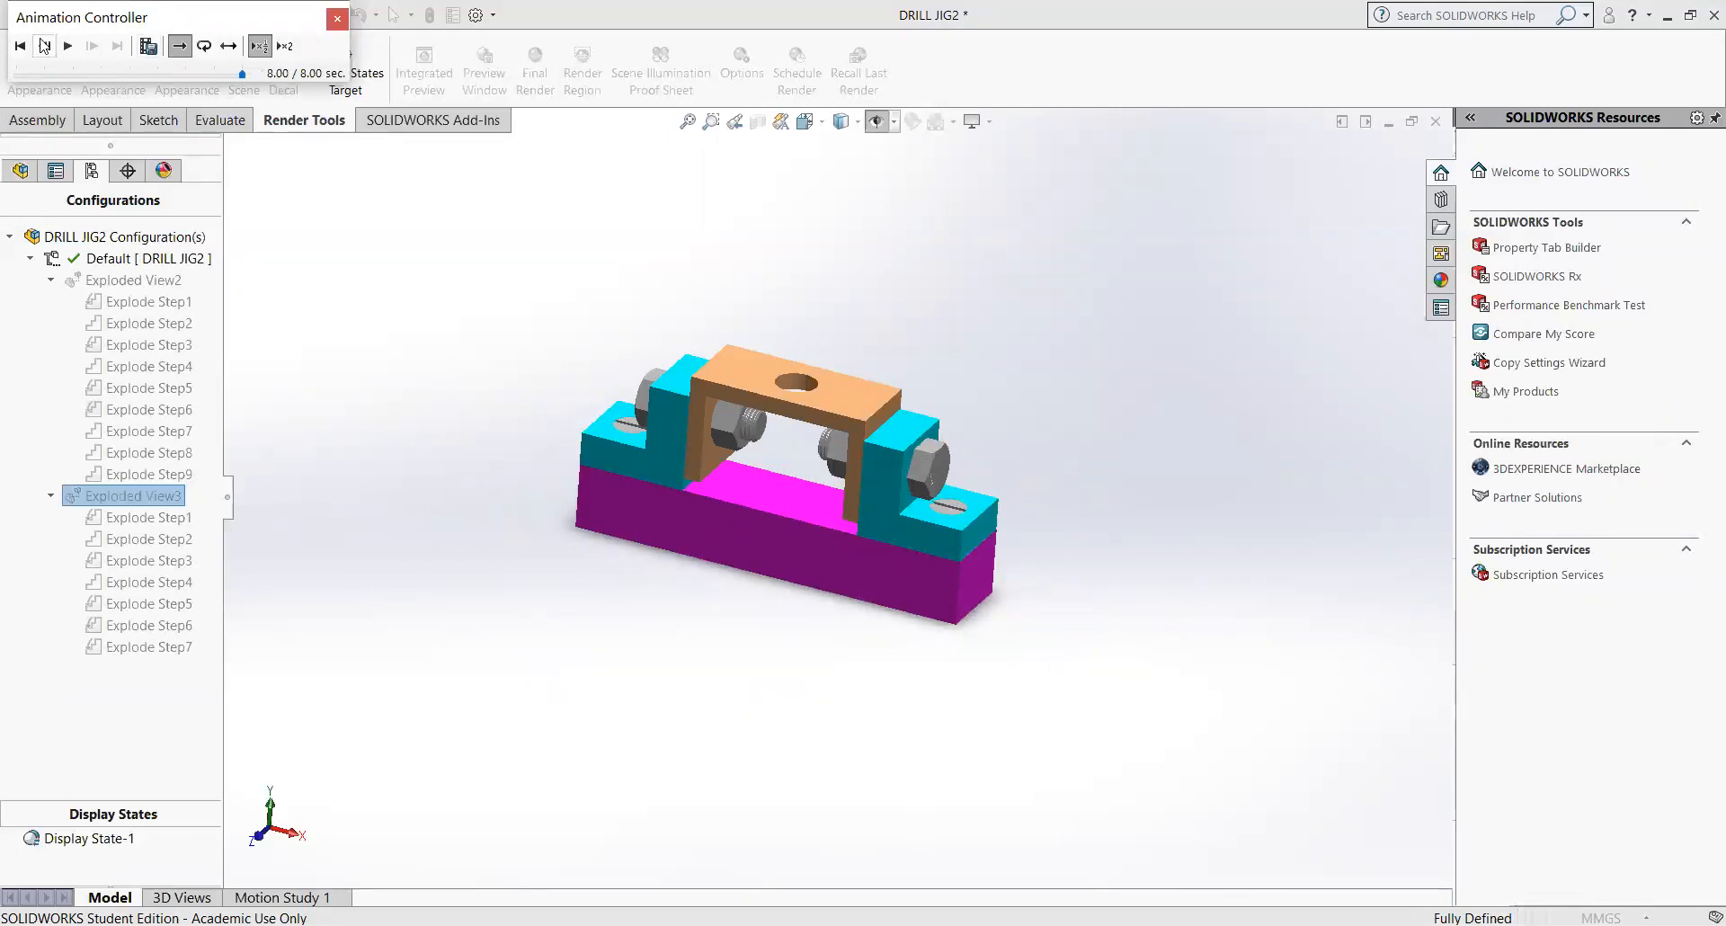
left_click(67, 45)
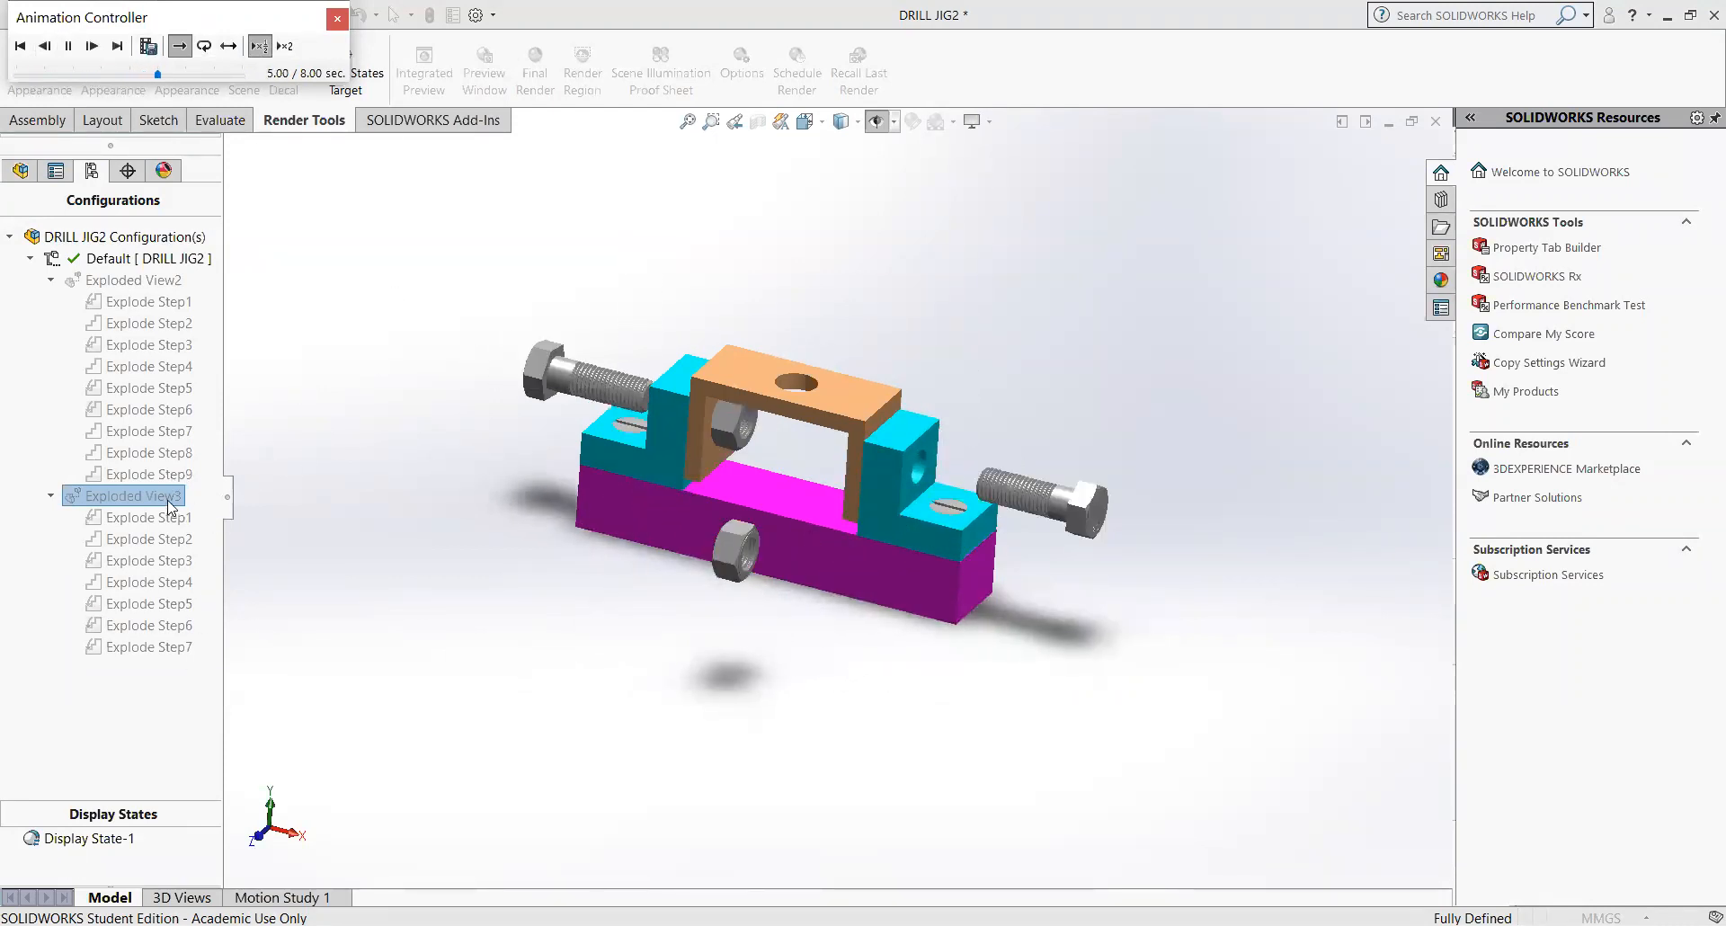
left_click(337, 18)
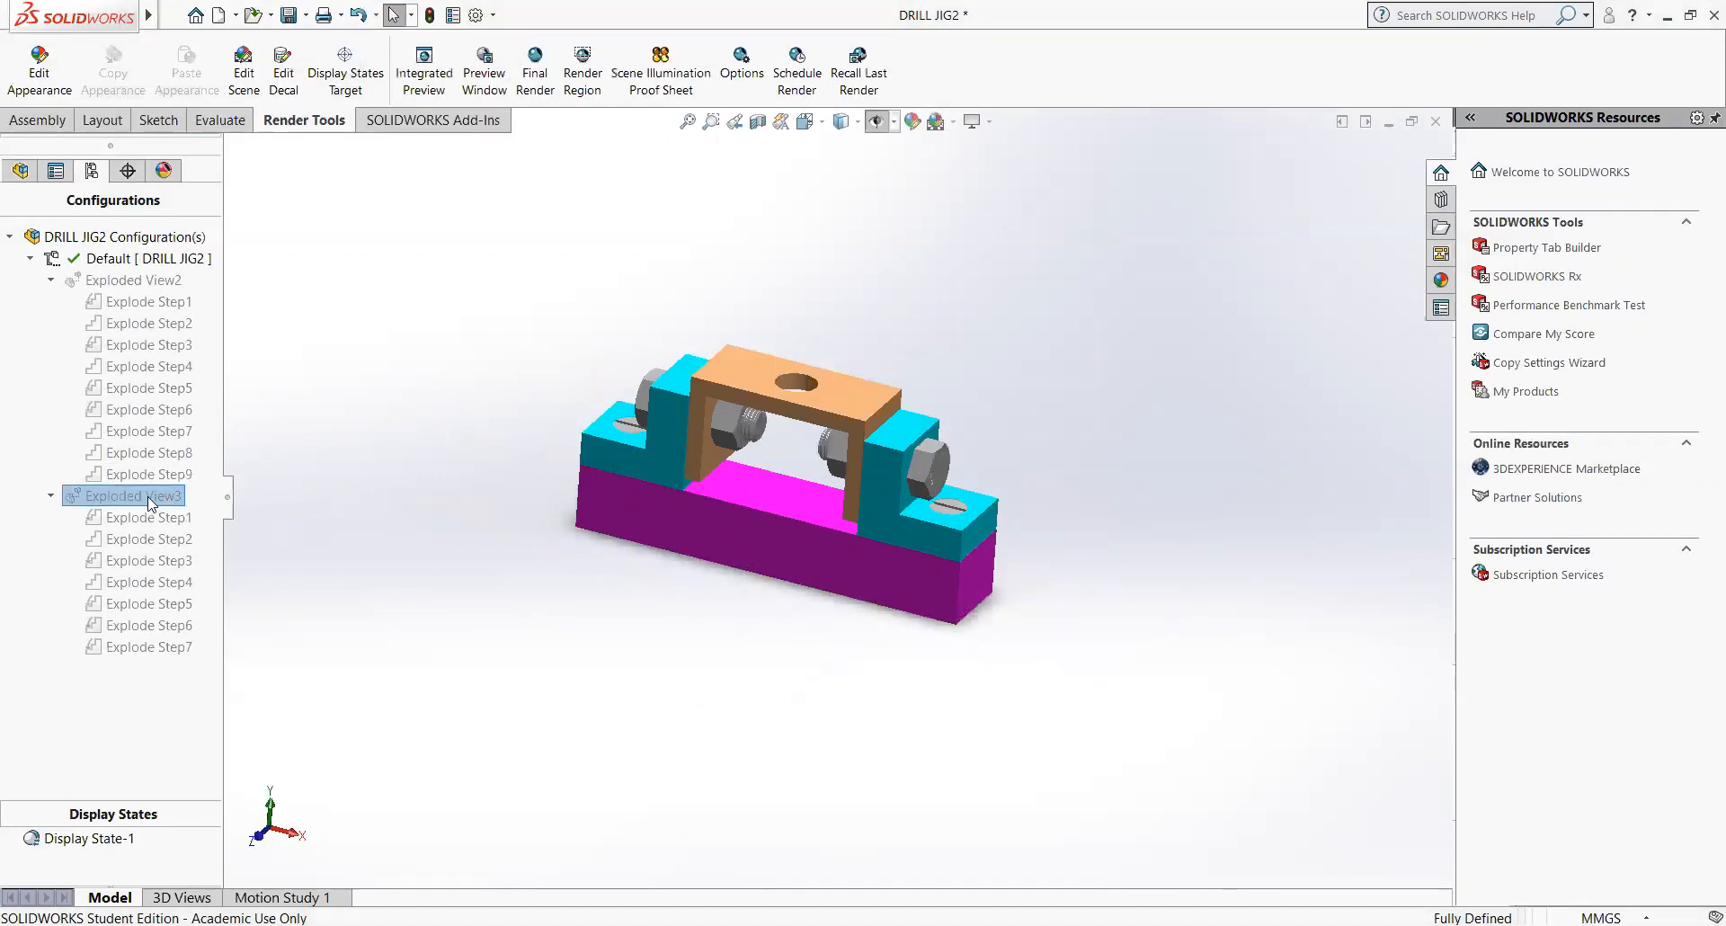
- Explode Exploded View3 again and delete its Explode Step7 for the right-hand end bracket
right_click(150, 497)
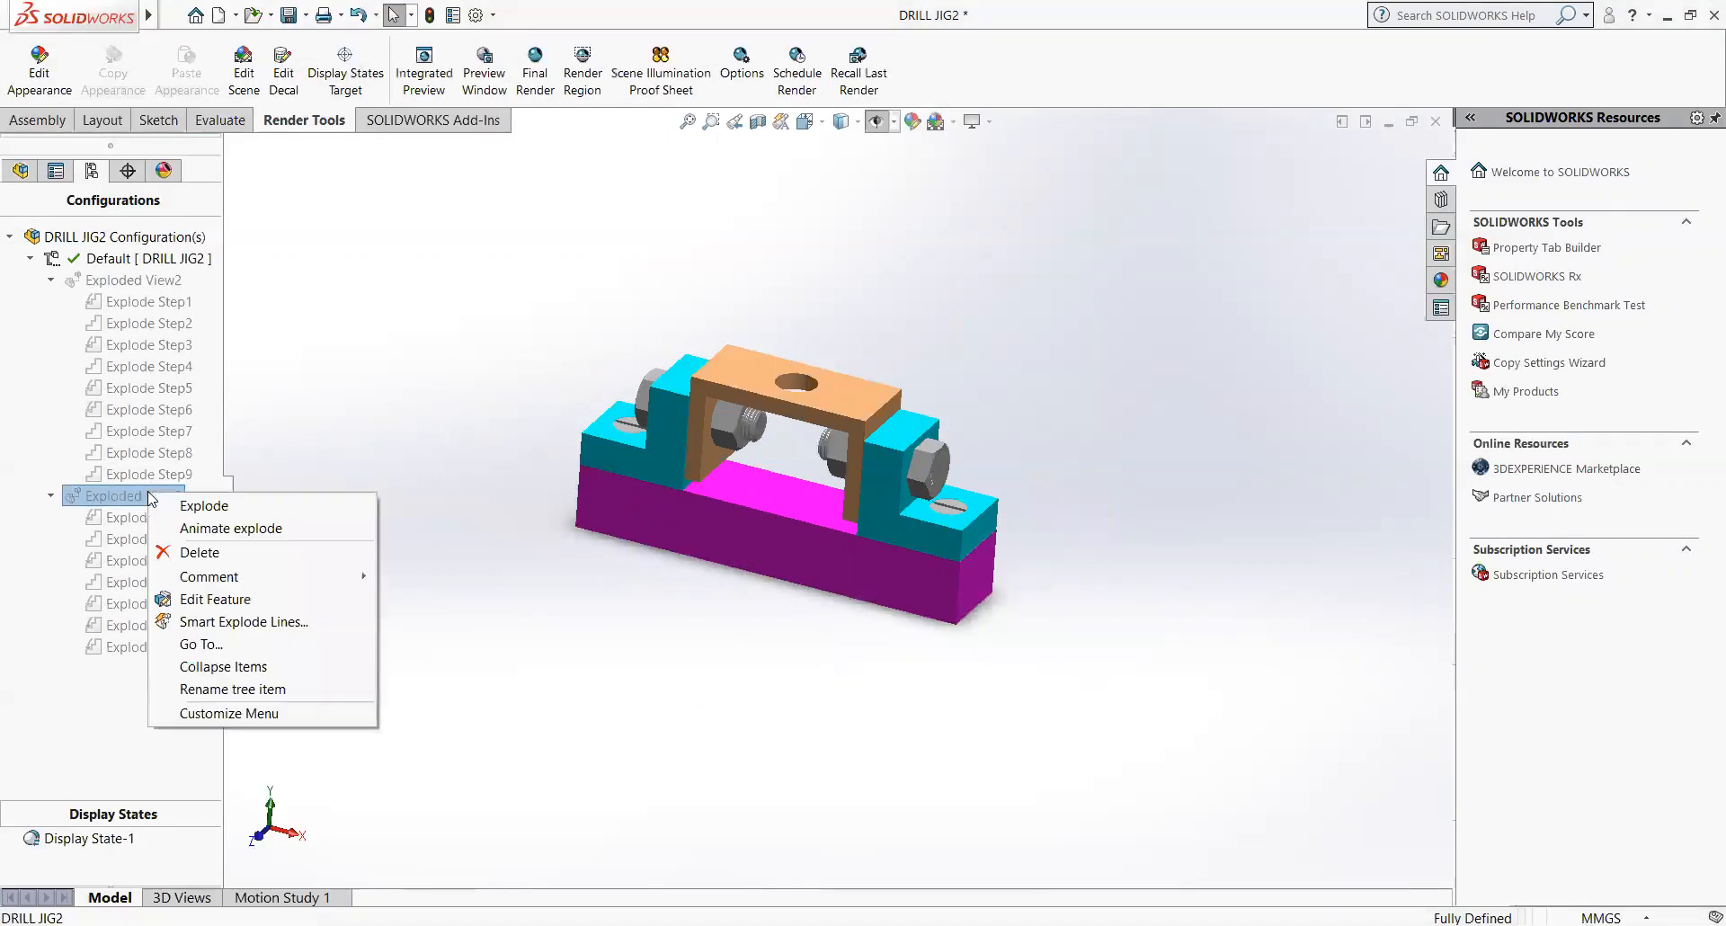
left_click(215, 509)
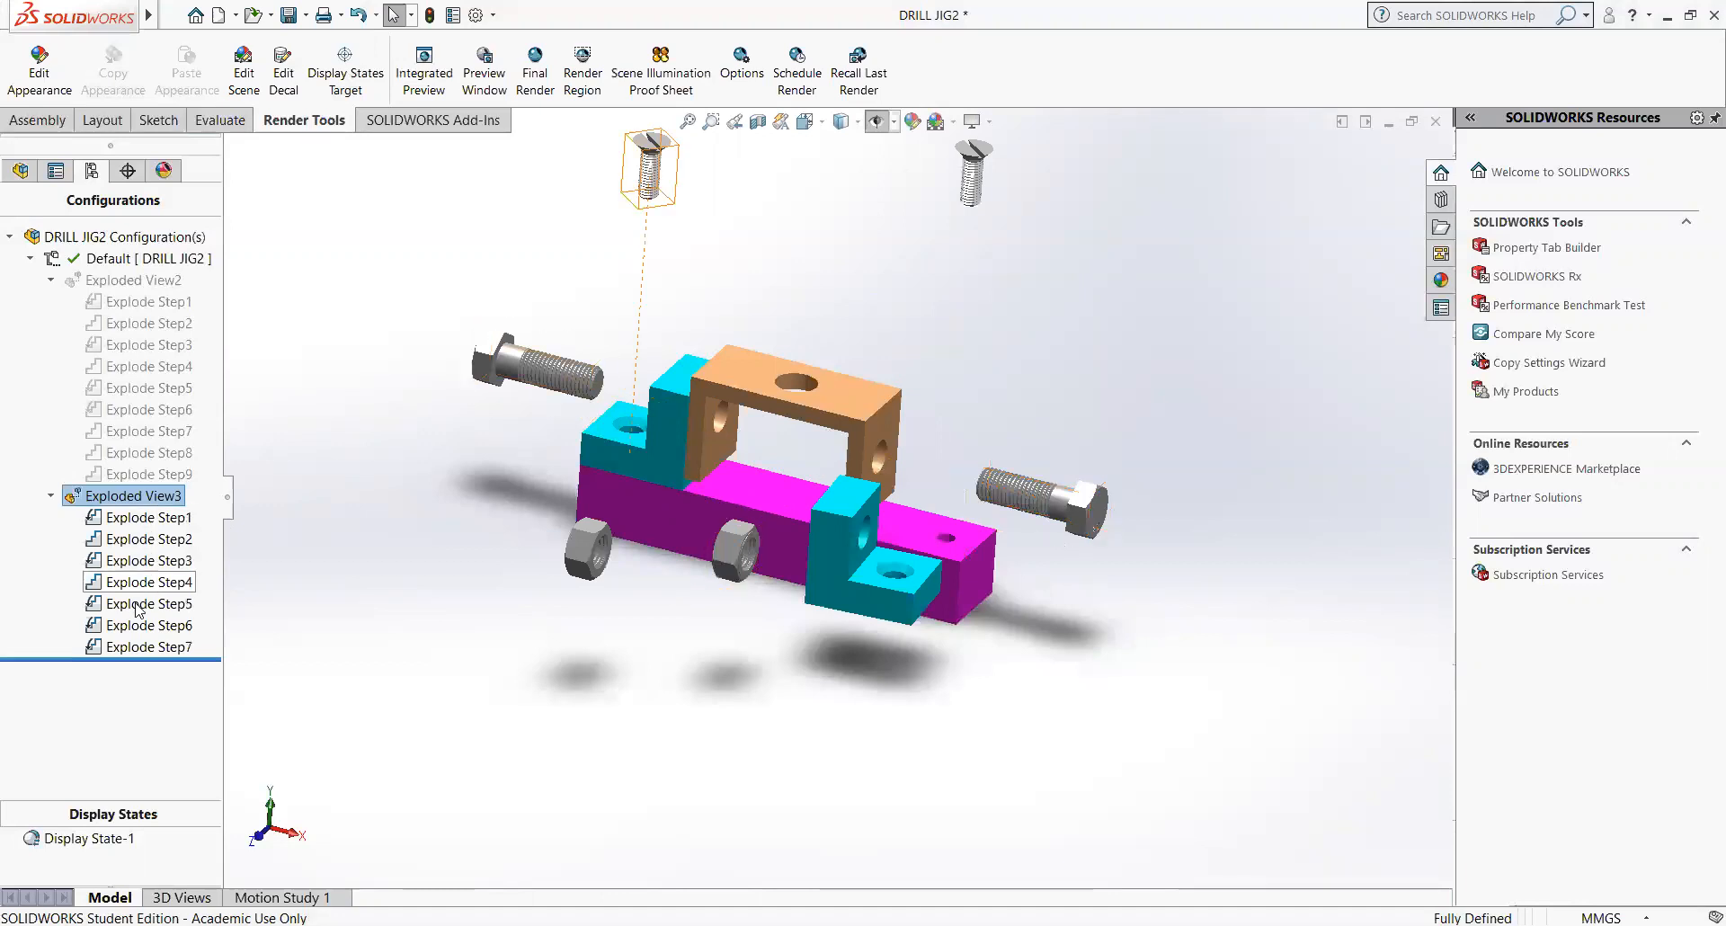
left_click(135, 648)
right_click(134, 654)
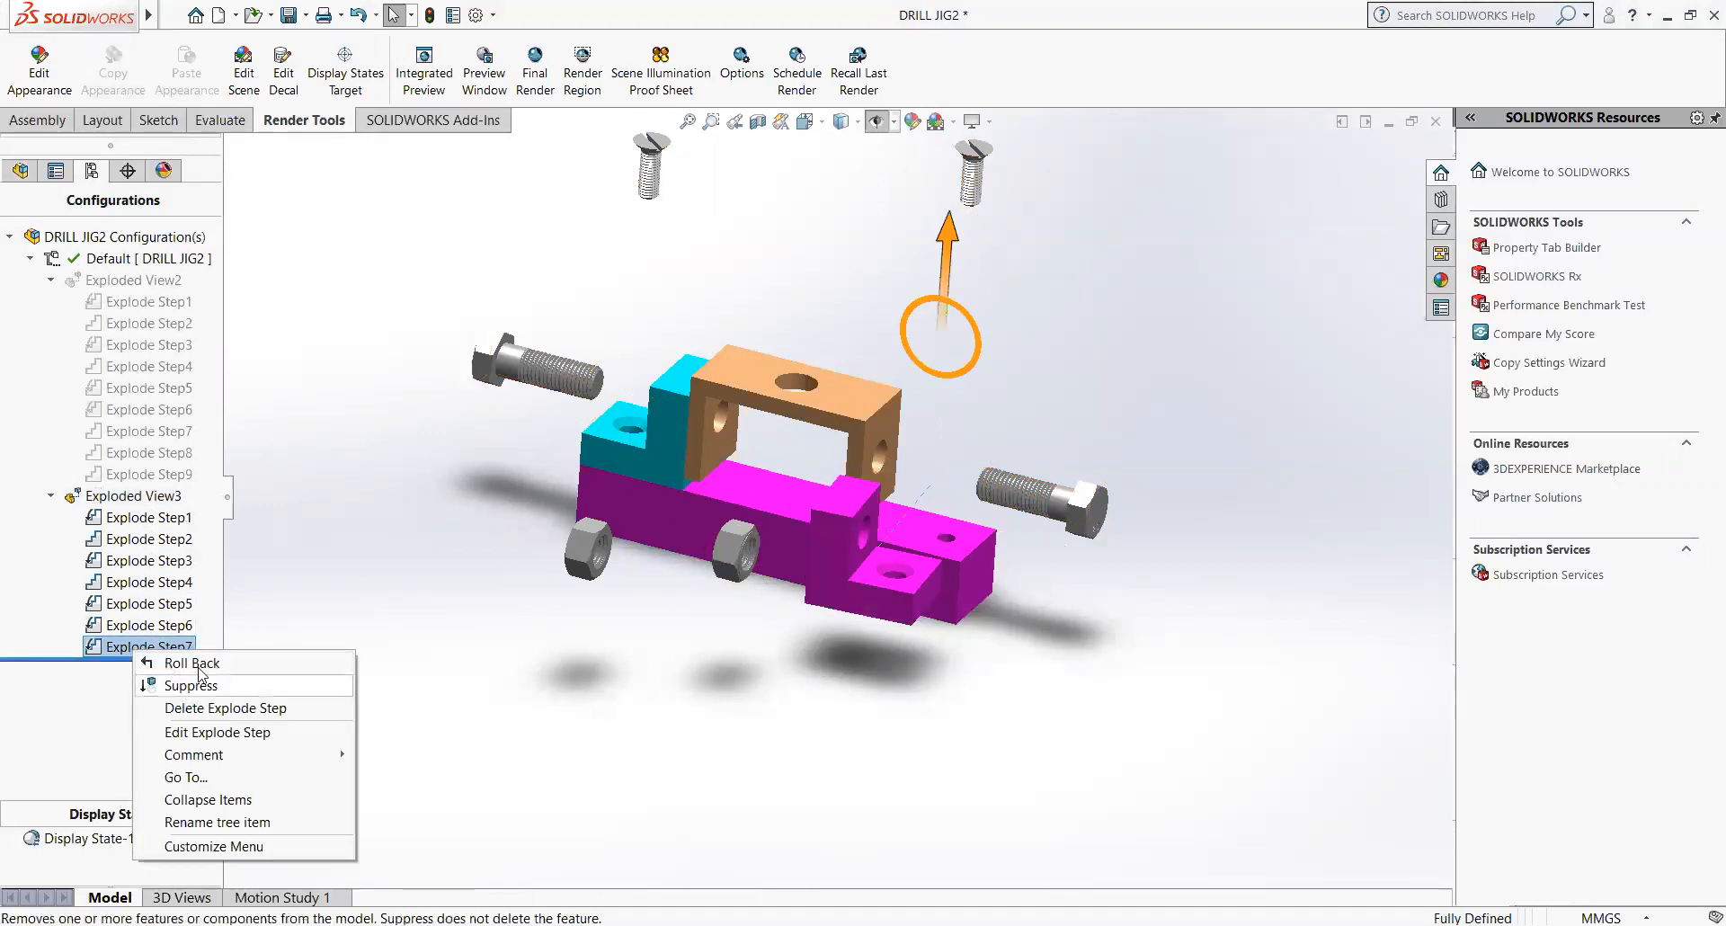
left_click(195, 709)
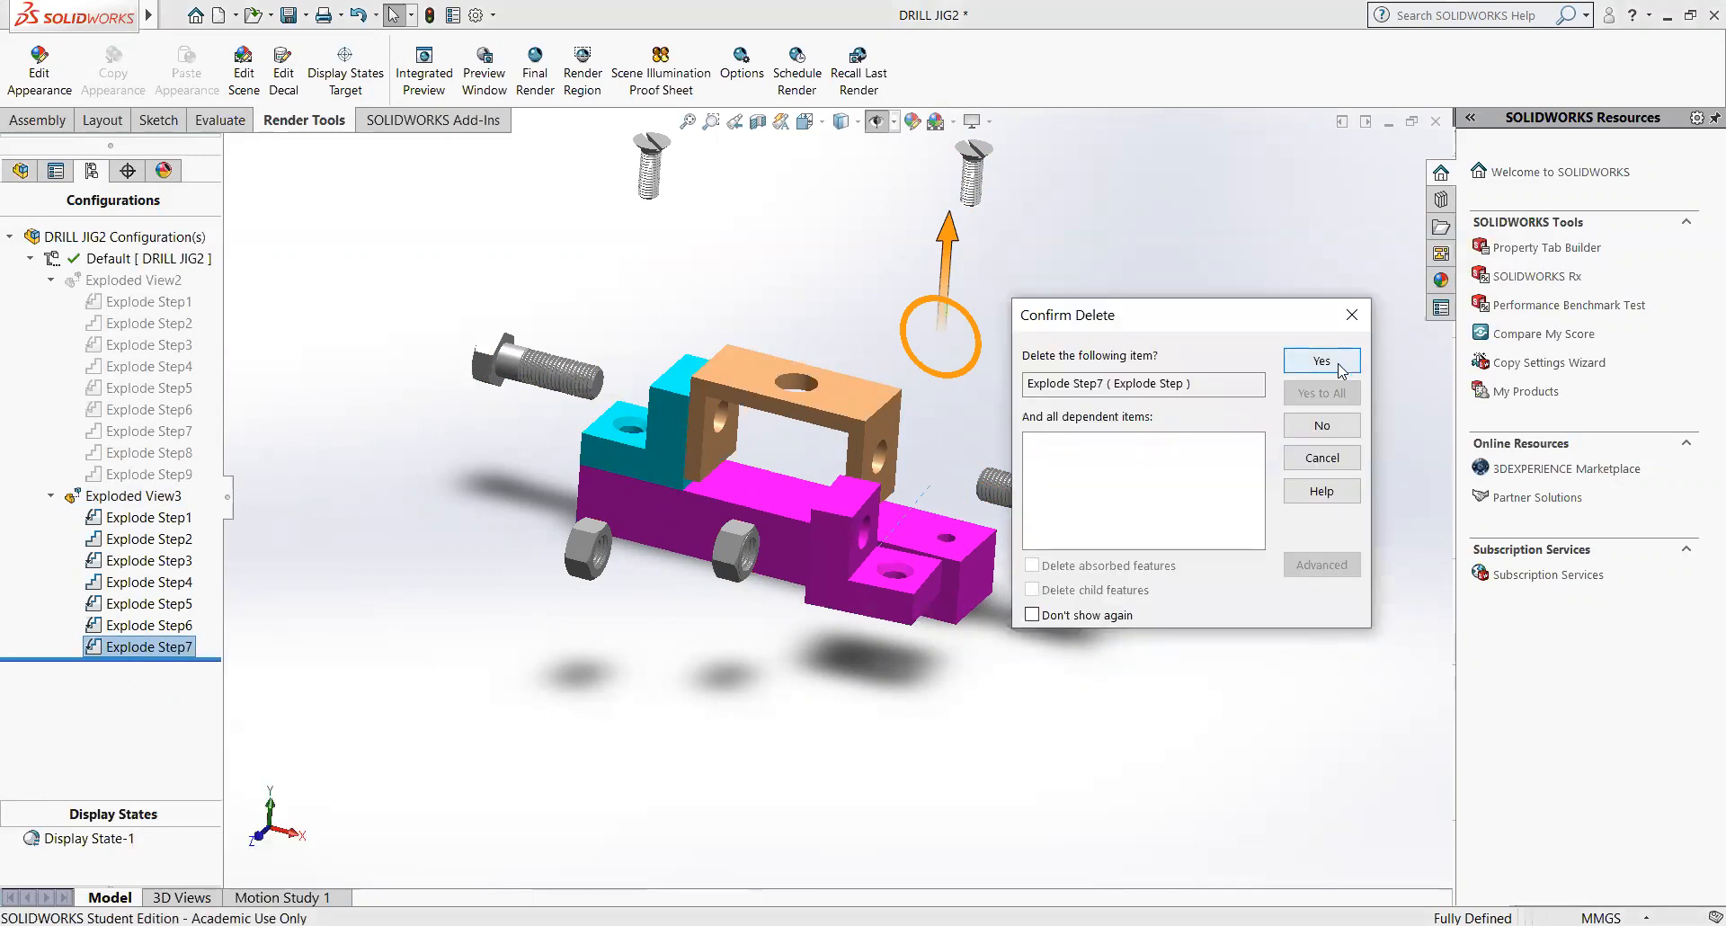
left_click(1322, 361)
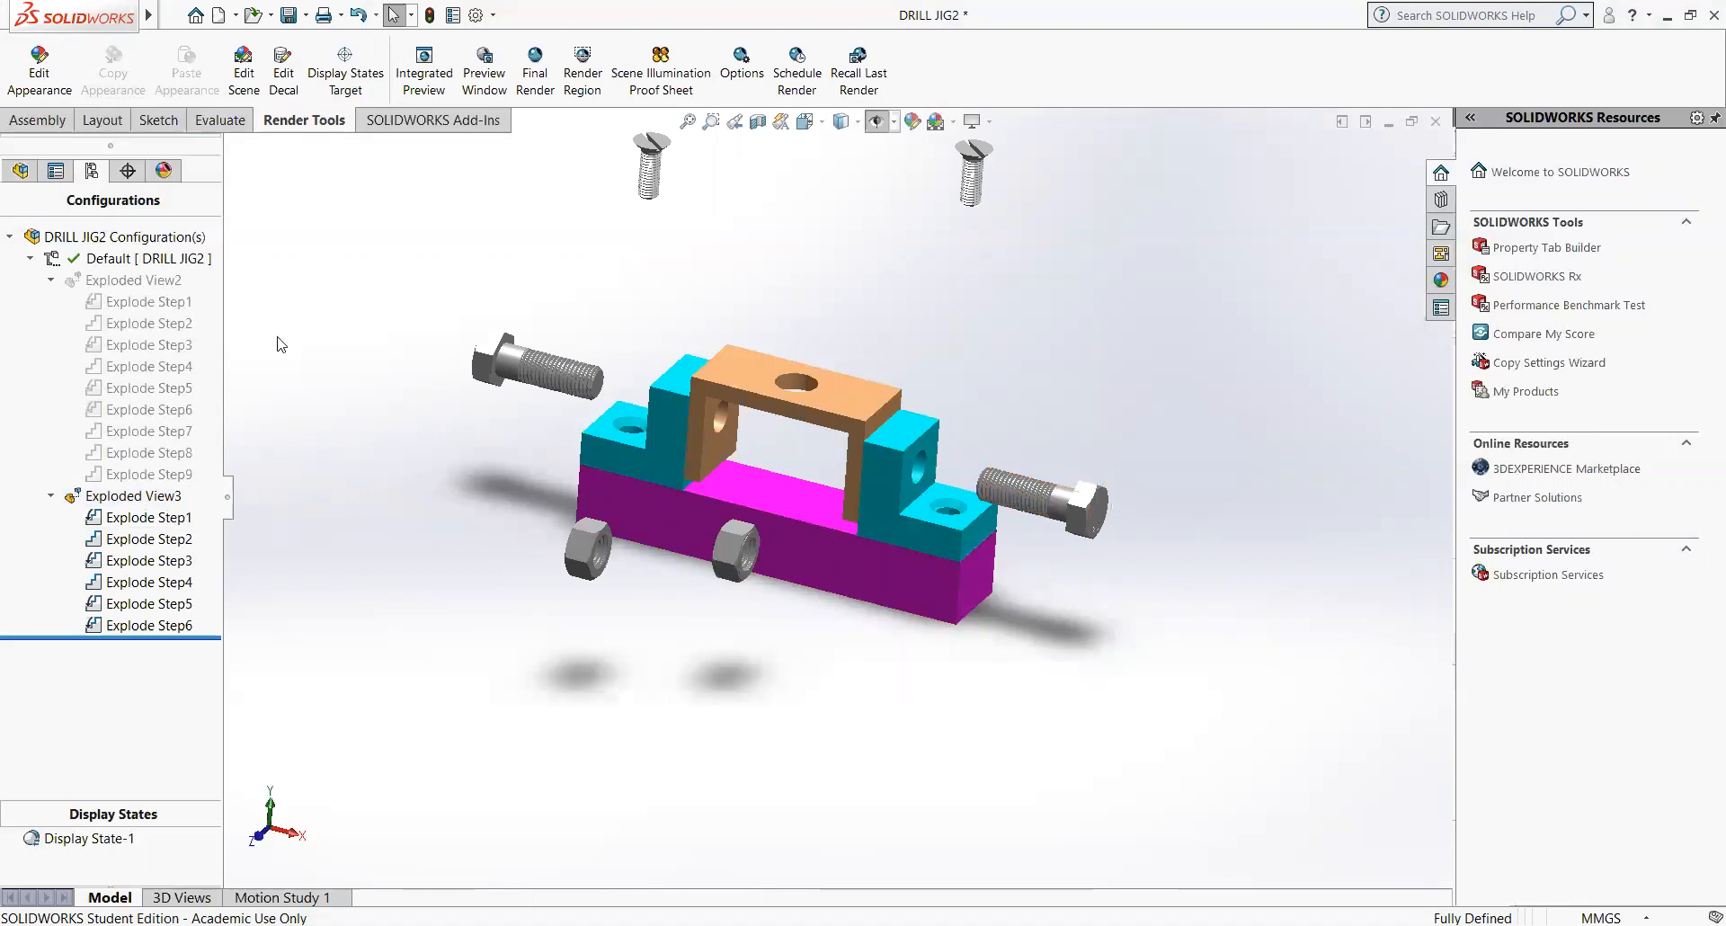
- Edit Exploded View3 and add an explode step lifting the right-hand end bracket about 111 mm along Y
left_click(926, 516)
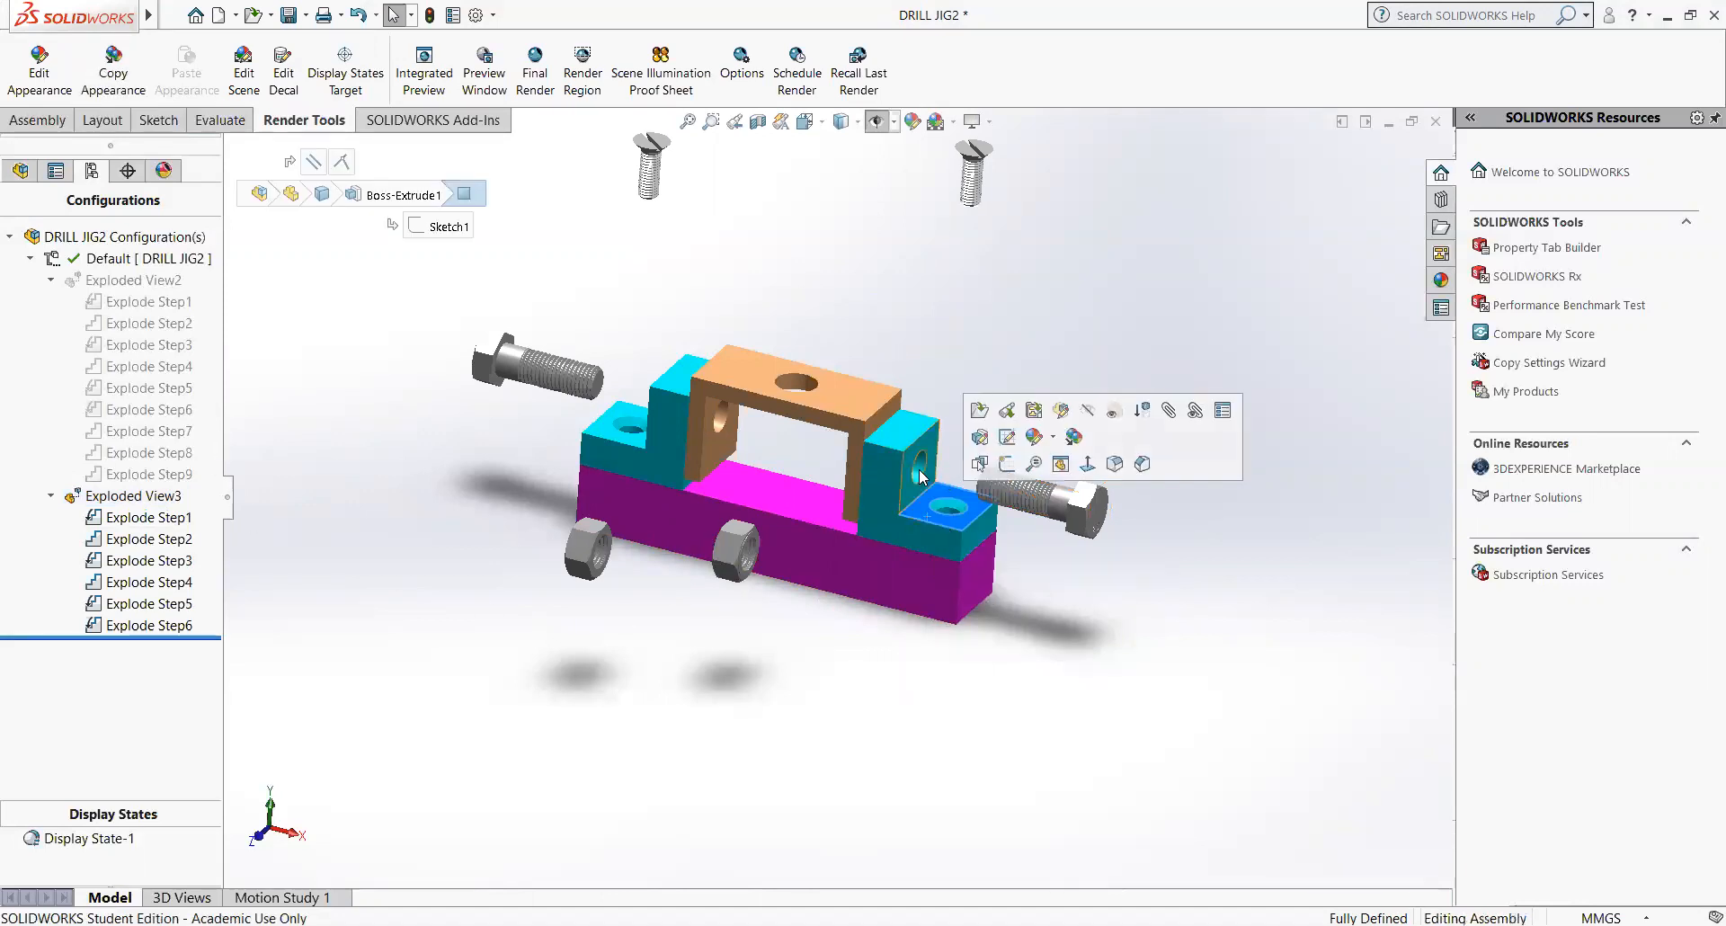
left_click(452, 734)
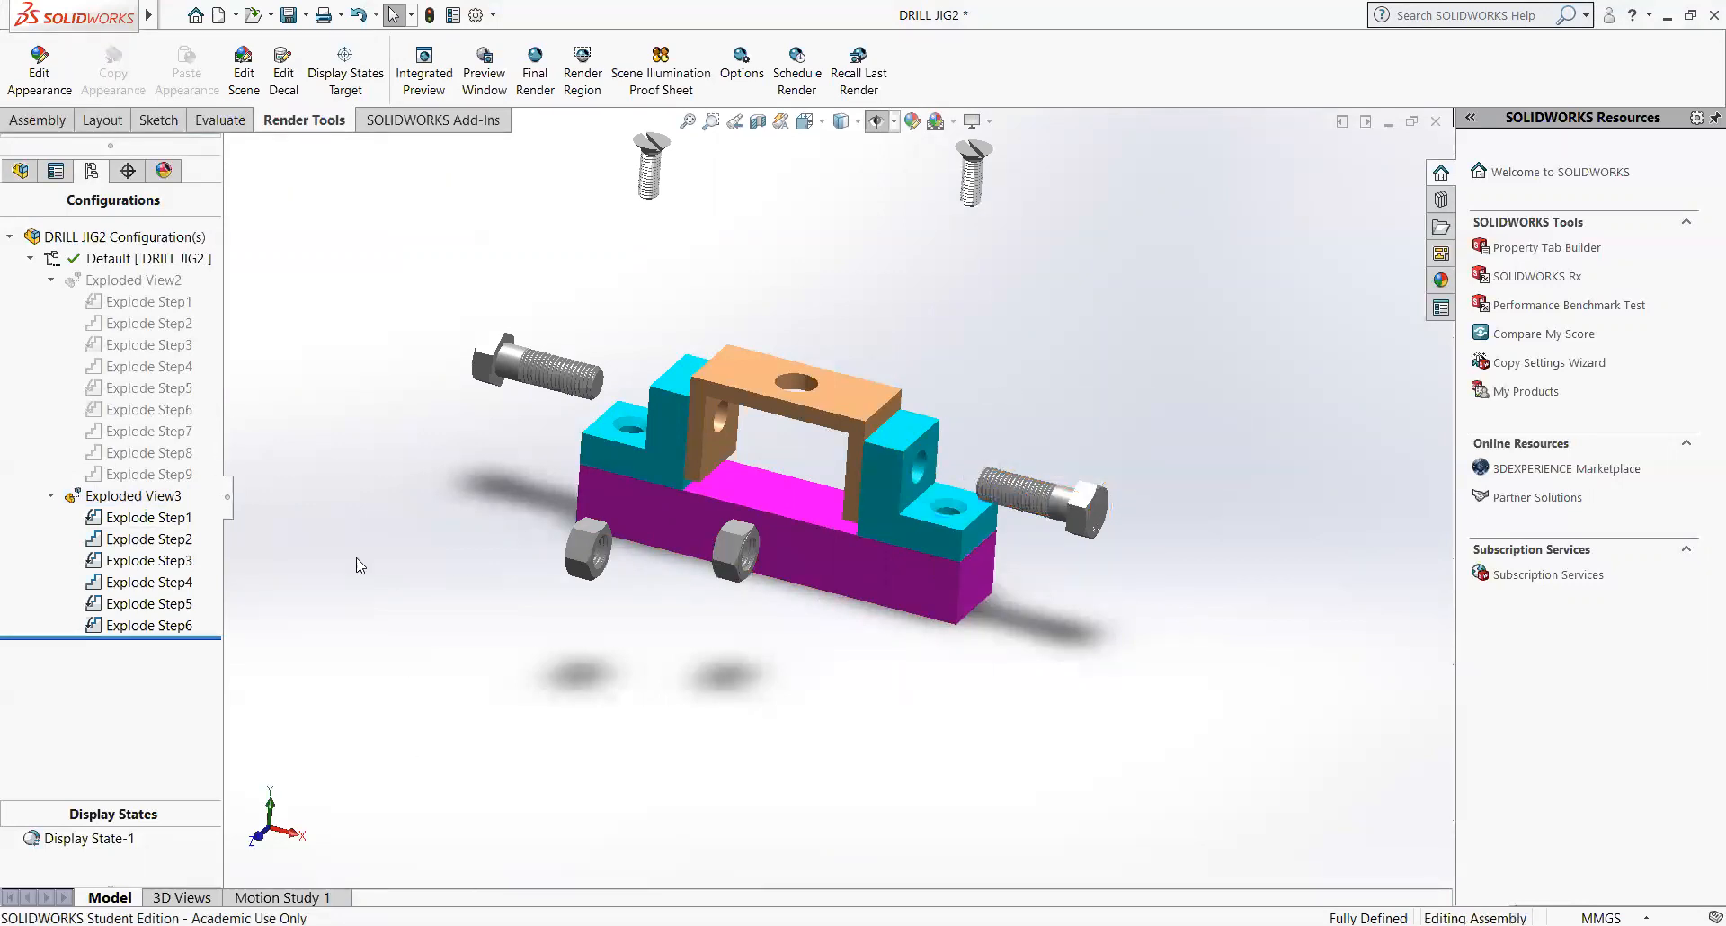
left_click(144, 497)
right_click(146, 498)
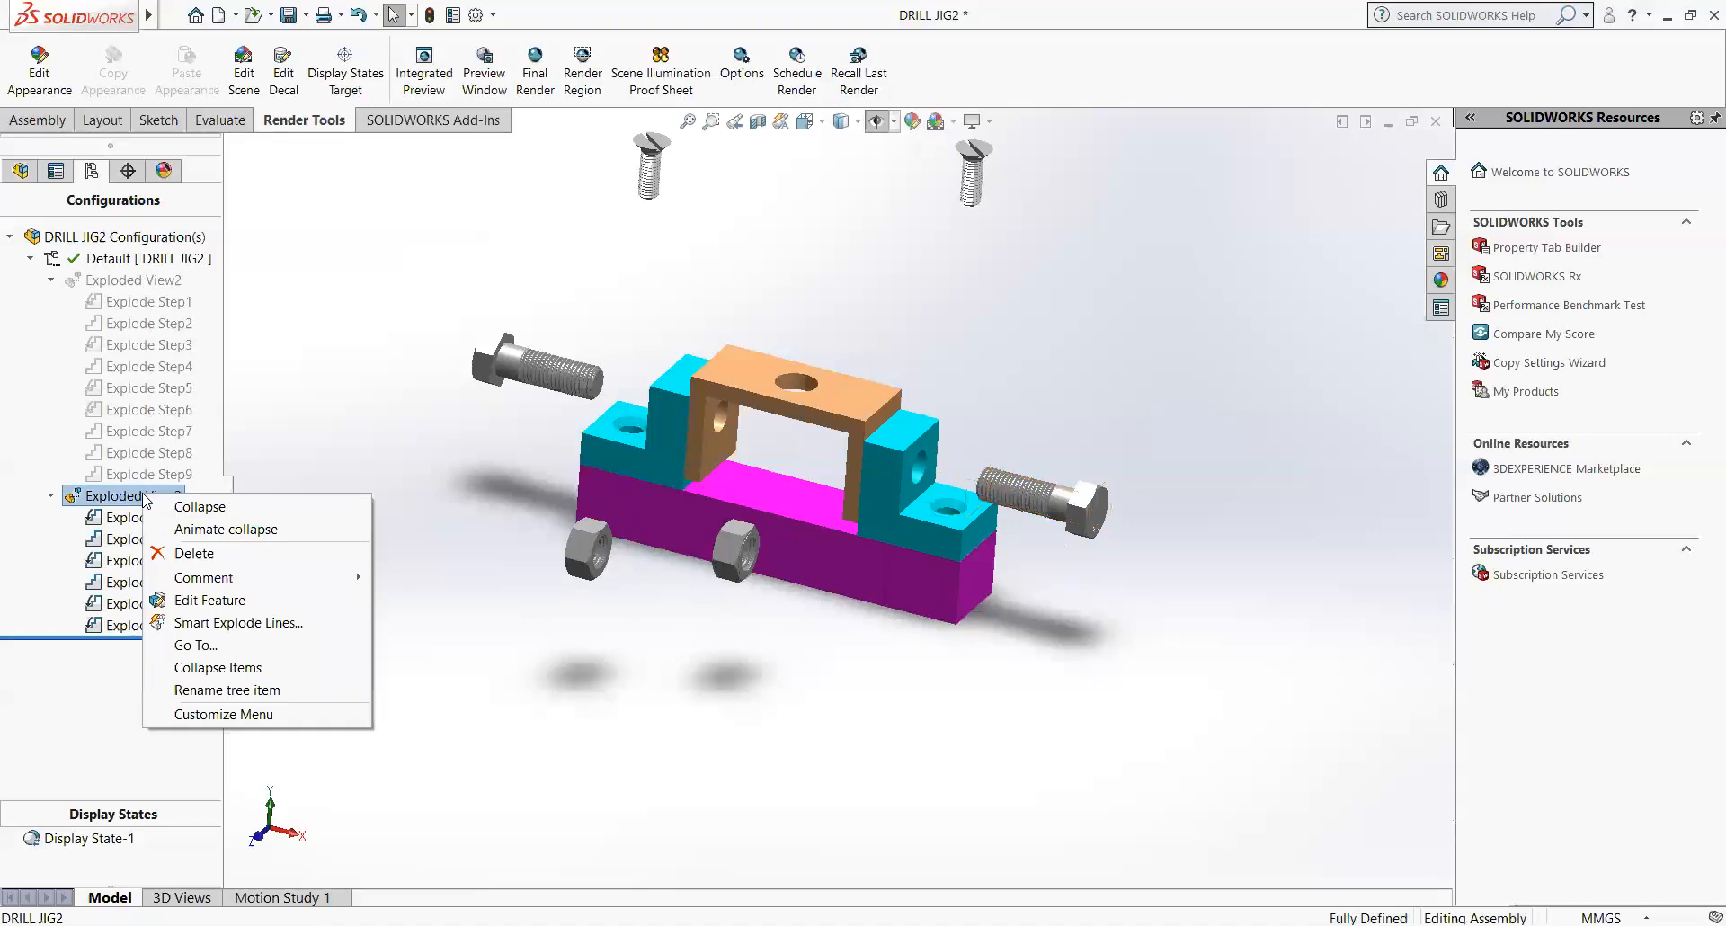
left_click(206, 607)
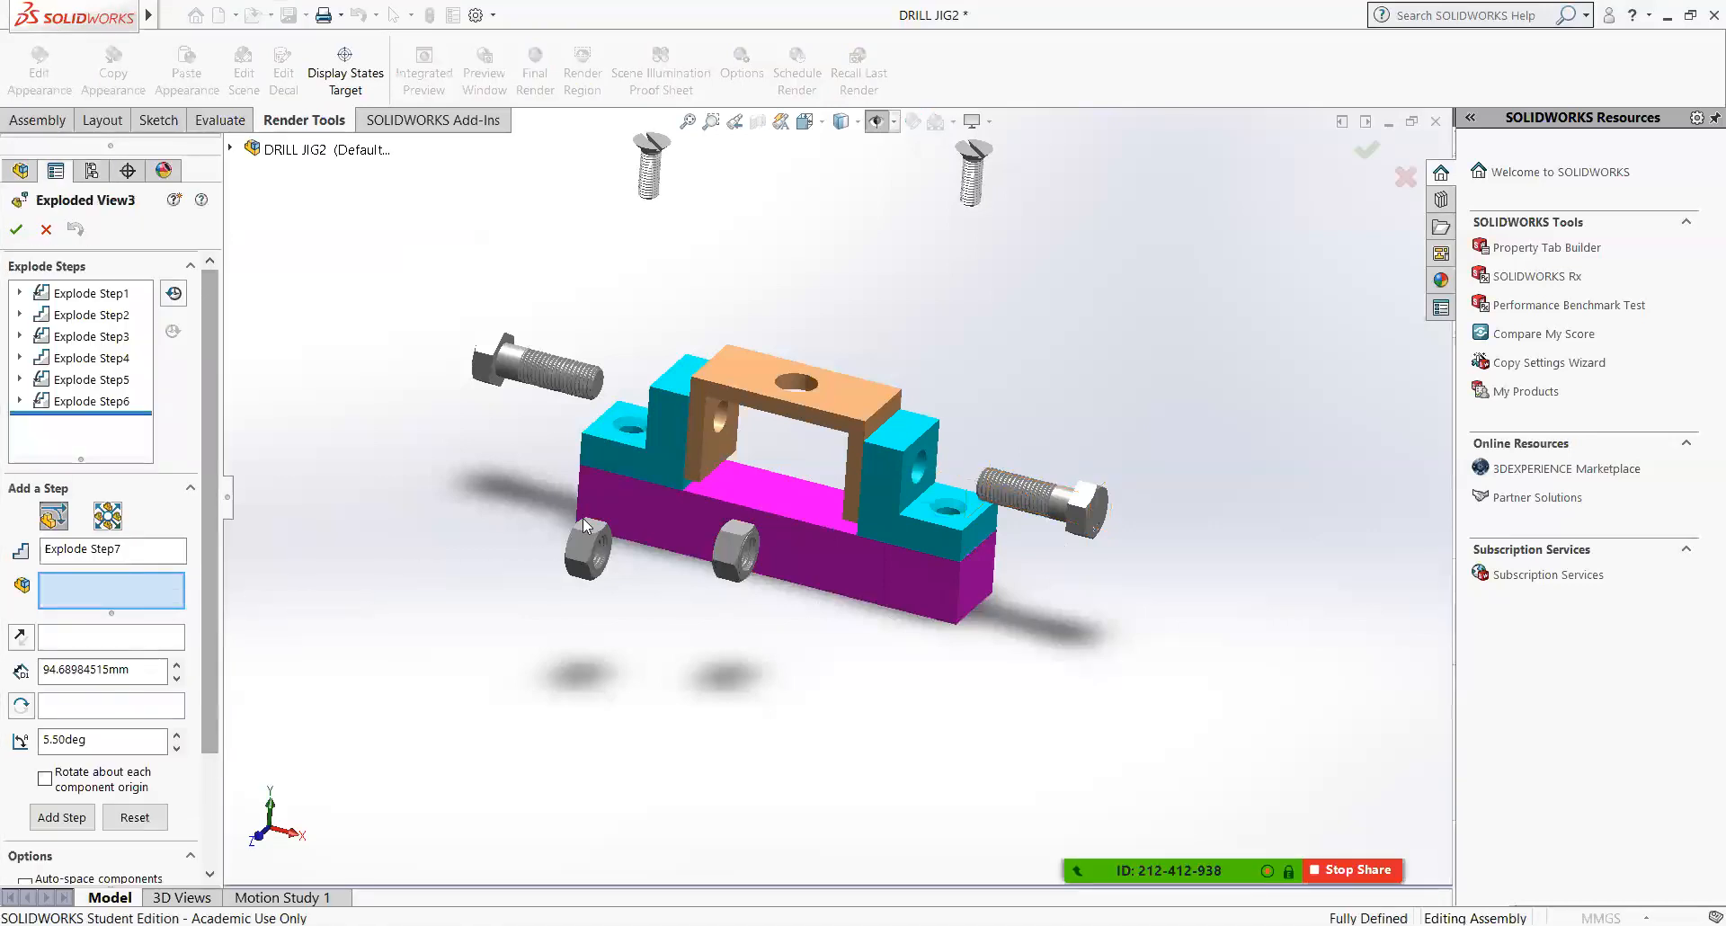
left_click(912, 441)
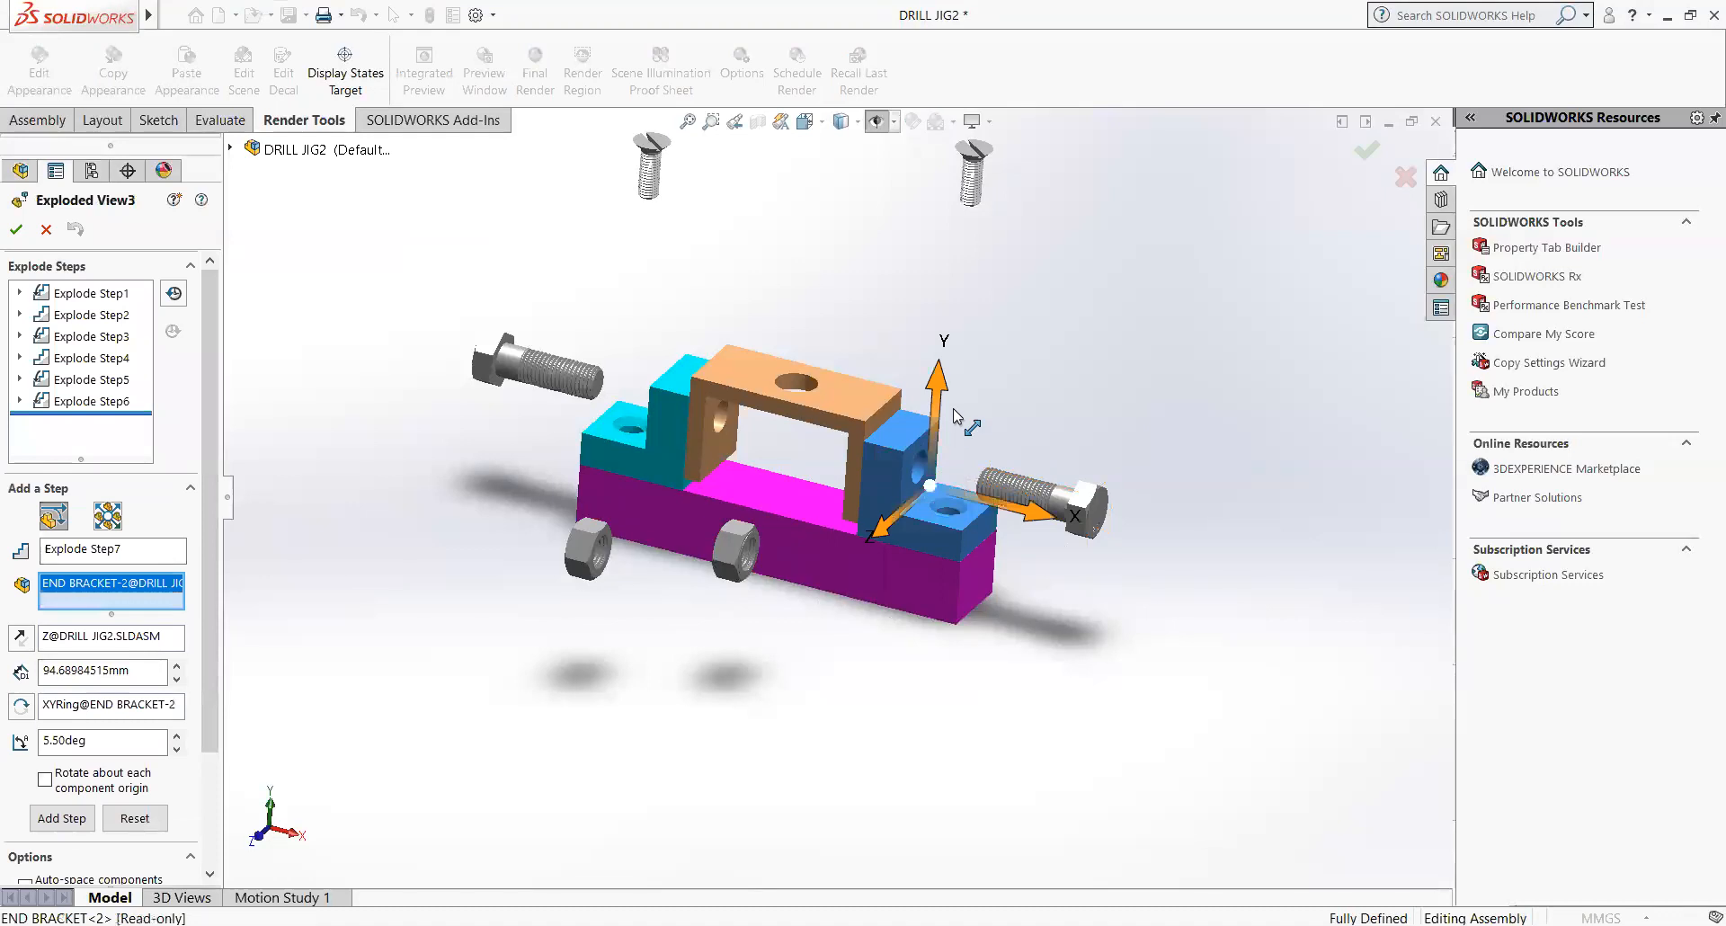
left_click_drag(935, 418, 935, 241)
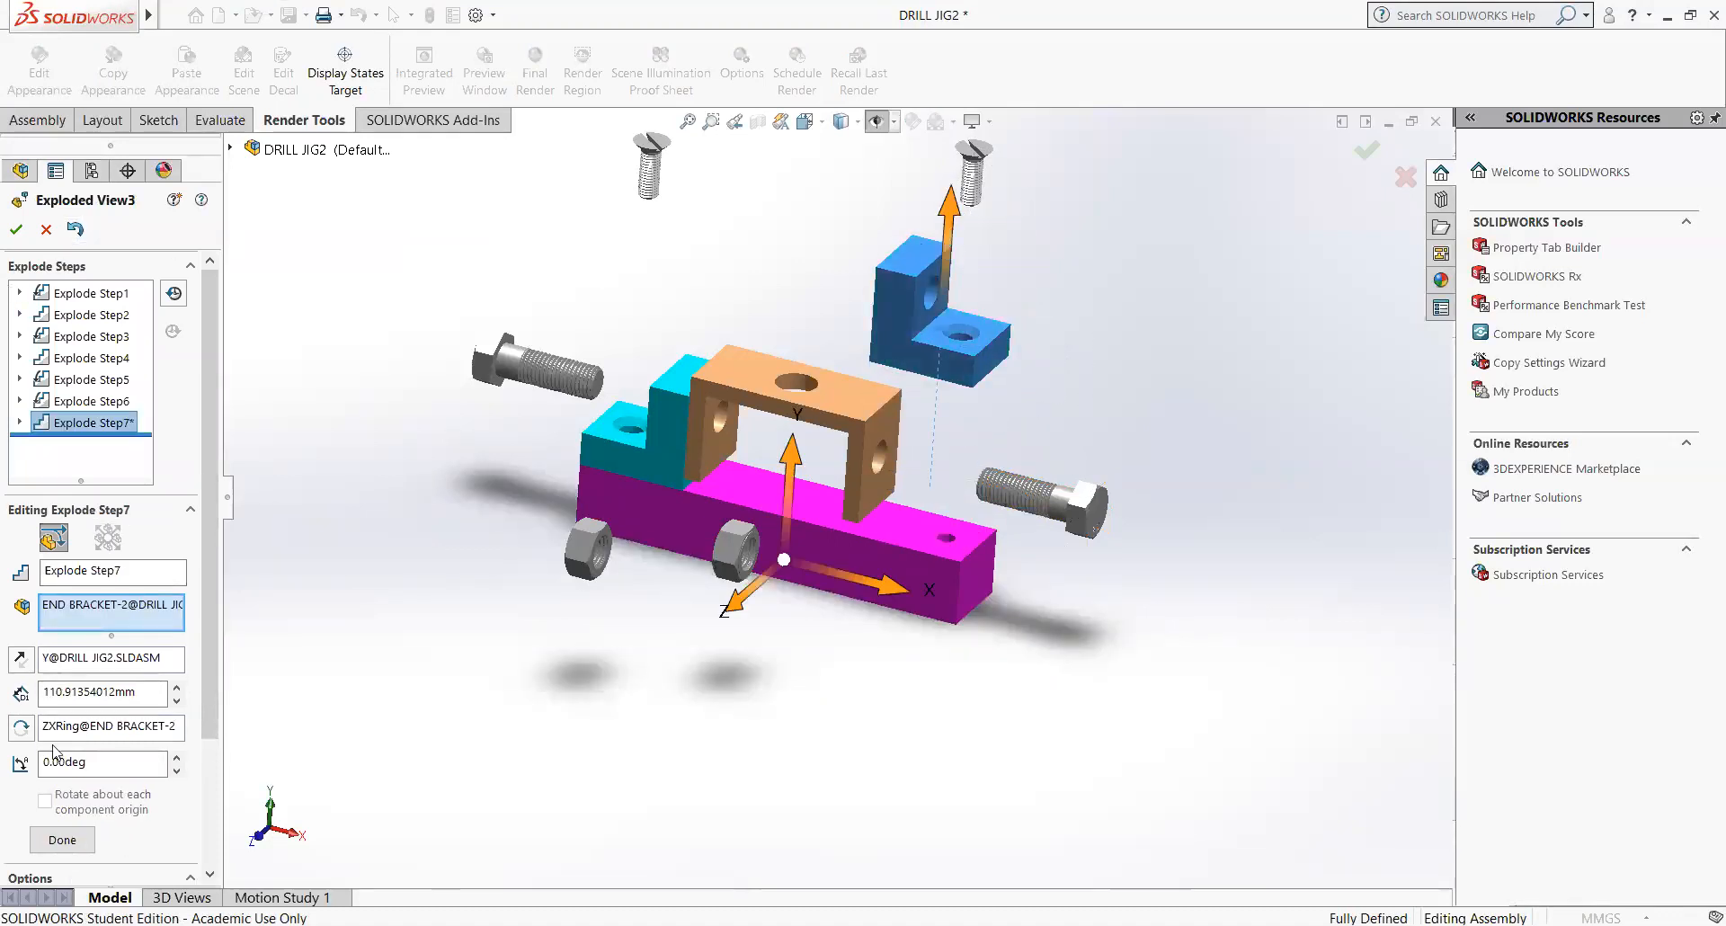
left_click(62, 839)
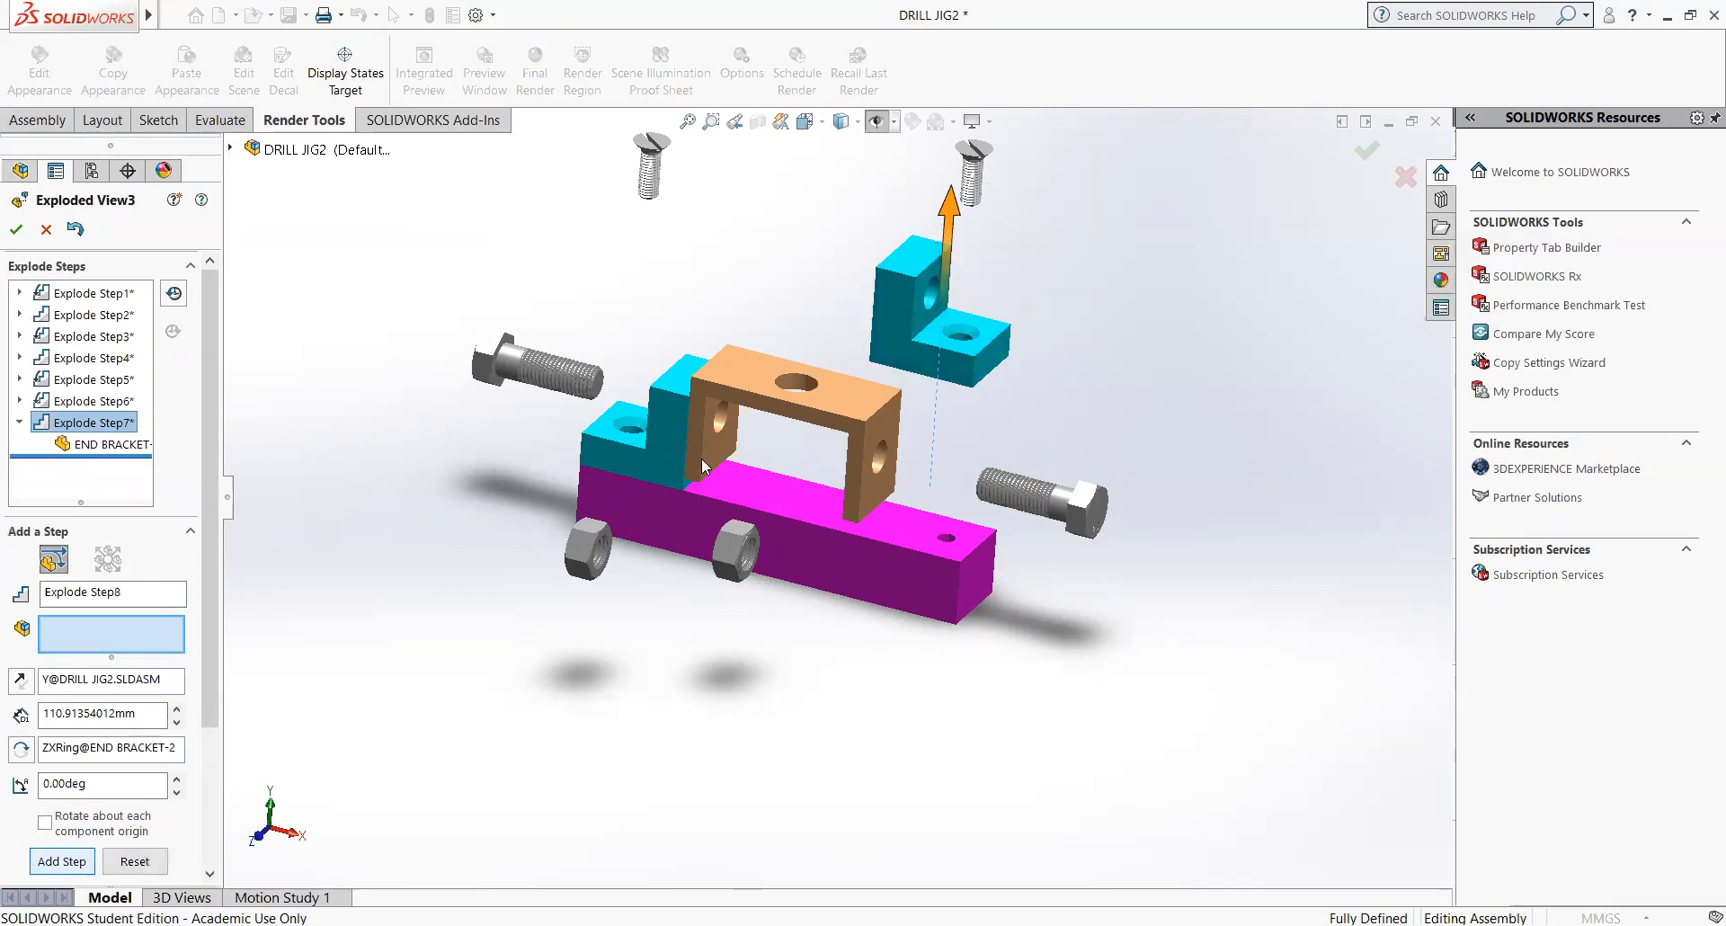
- Add an explode step moving the right-hand end bracket about 187 mm backward along Z
left_click(922, 293)
left_click_drag(888, 360, 1051, 260)
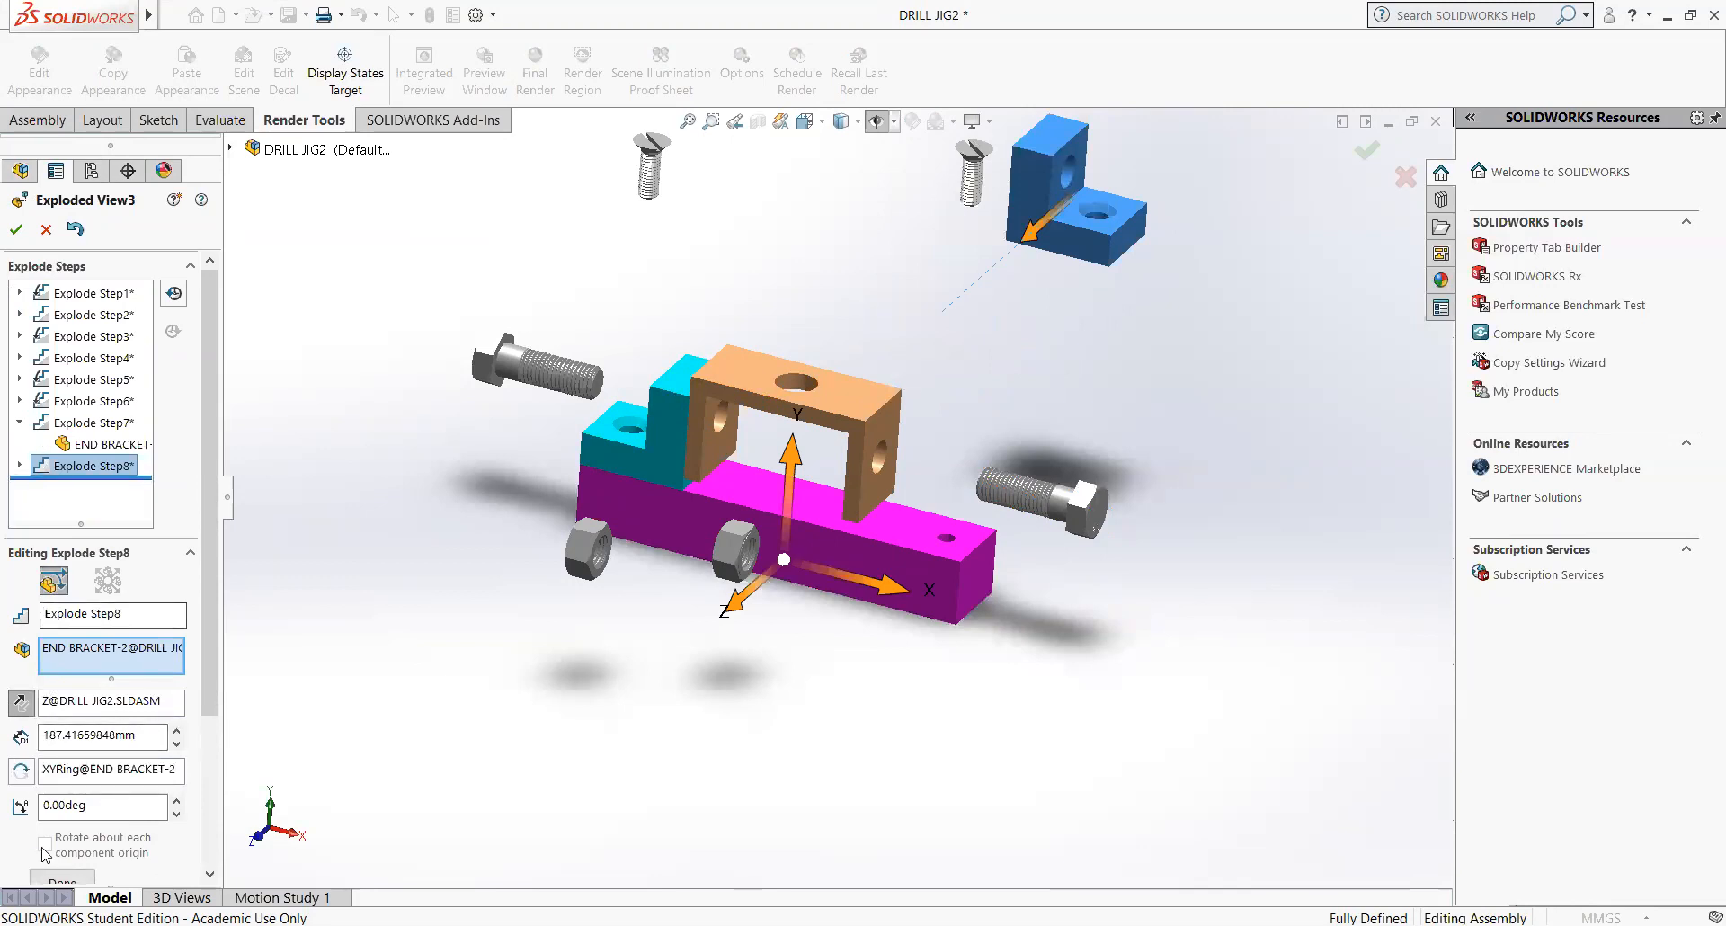
left_click(52, 878)
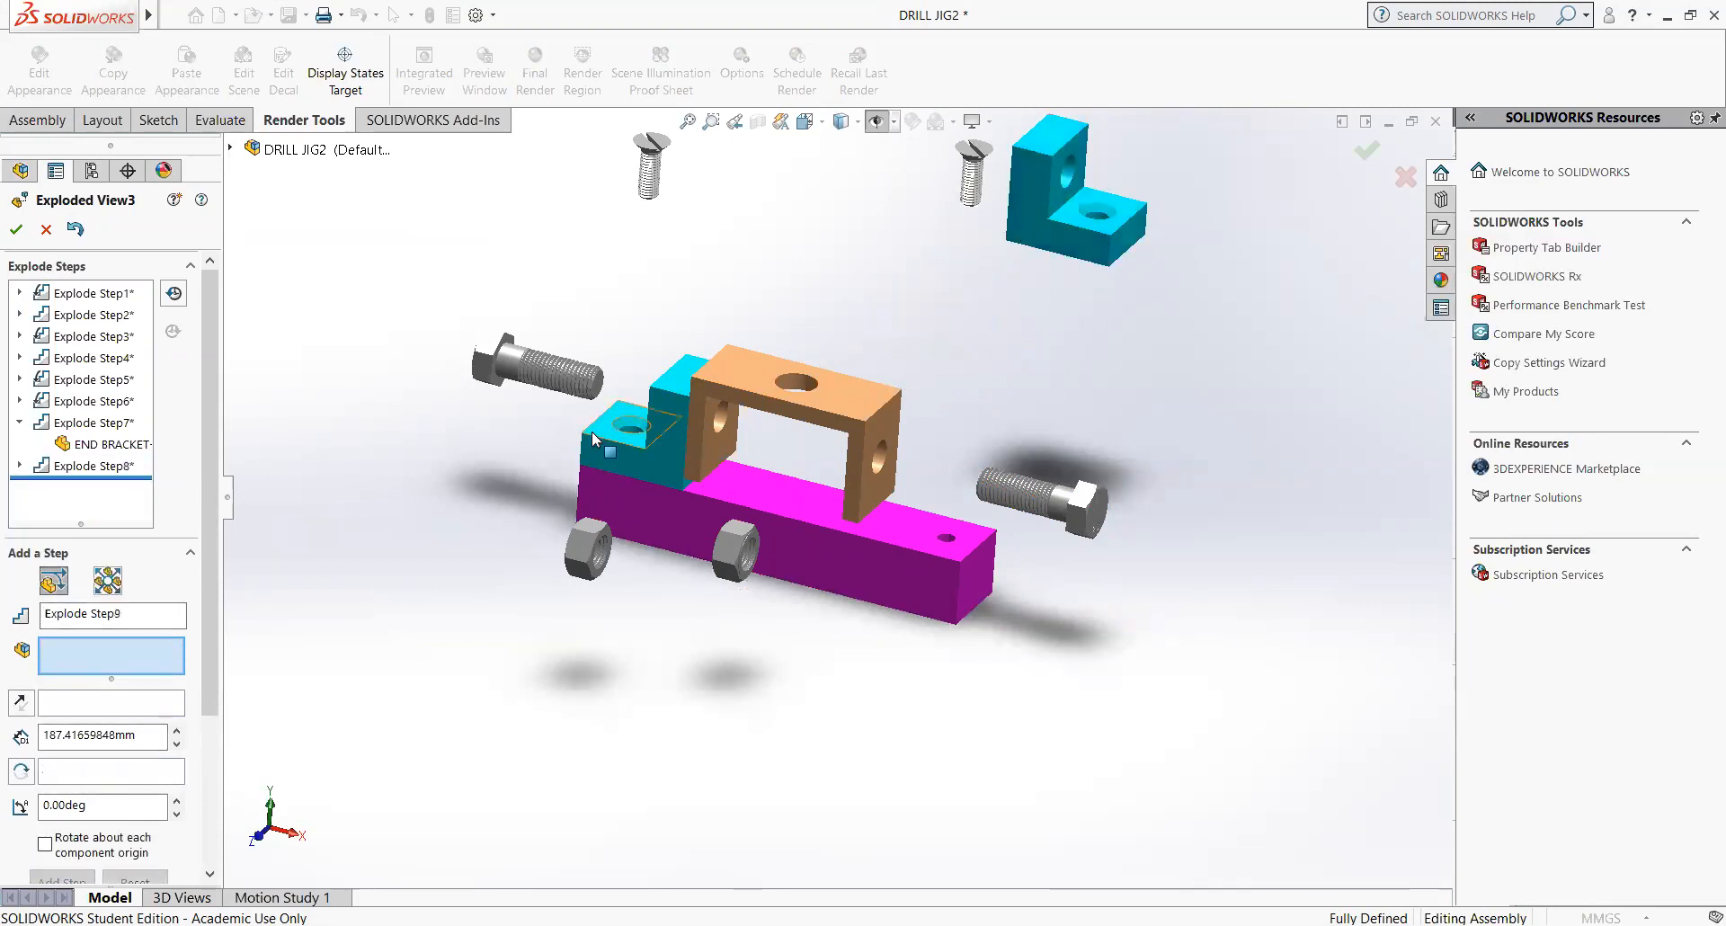
- Add explode steps moving the left-hand end bracket about 86 mm up along Y and about 165 mm backward along Z
left_click(665, 438)
left_click_drag(651, 343, 654, 208)
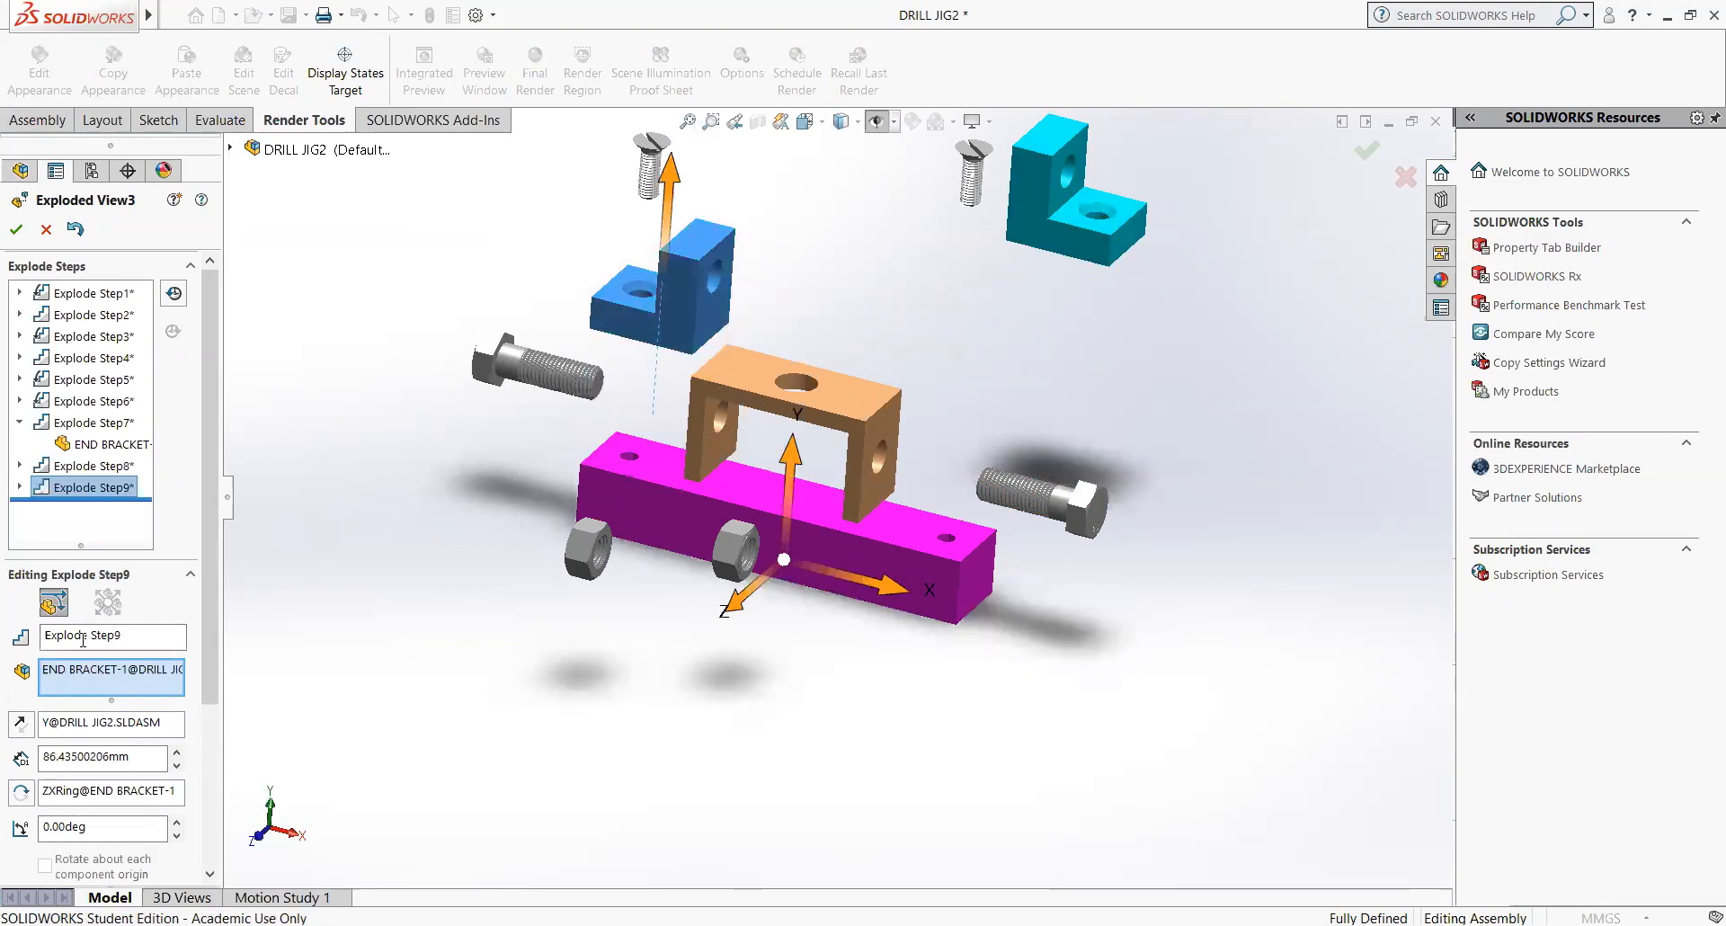
left_click_drag(210, 617, 212, 762)
left_click(61, 694)
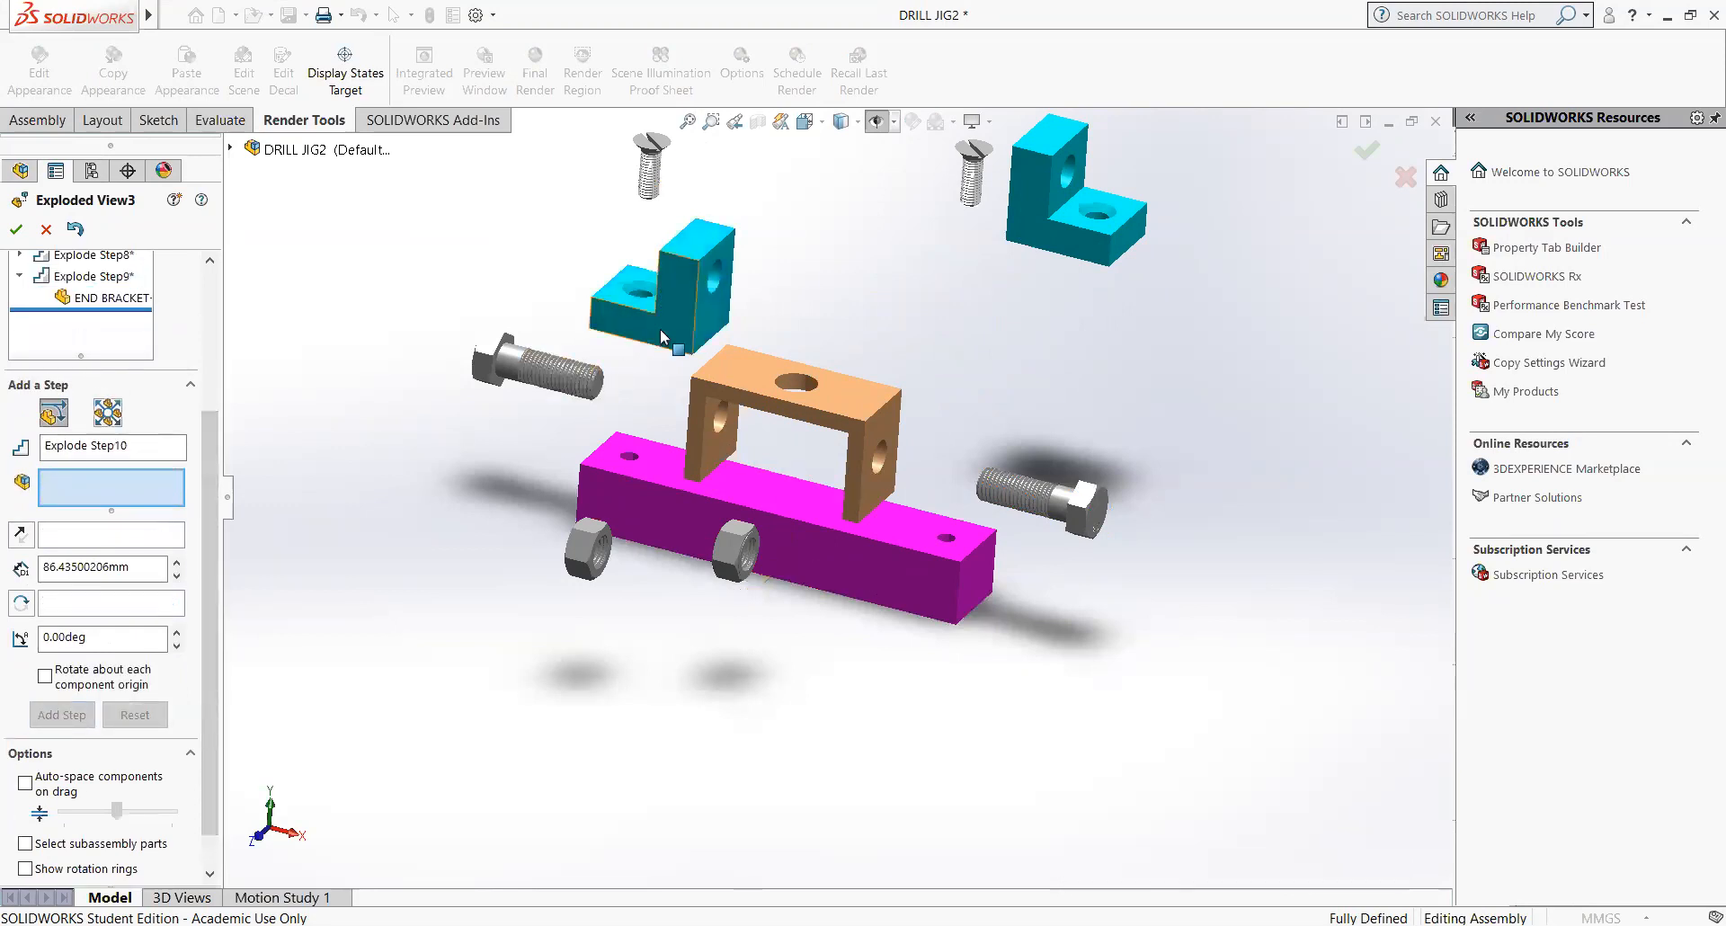
left_click_drag(667, 316, 743, 227)
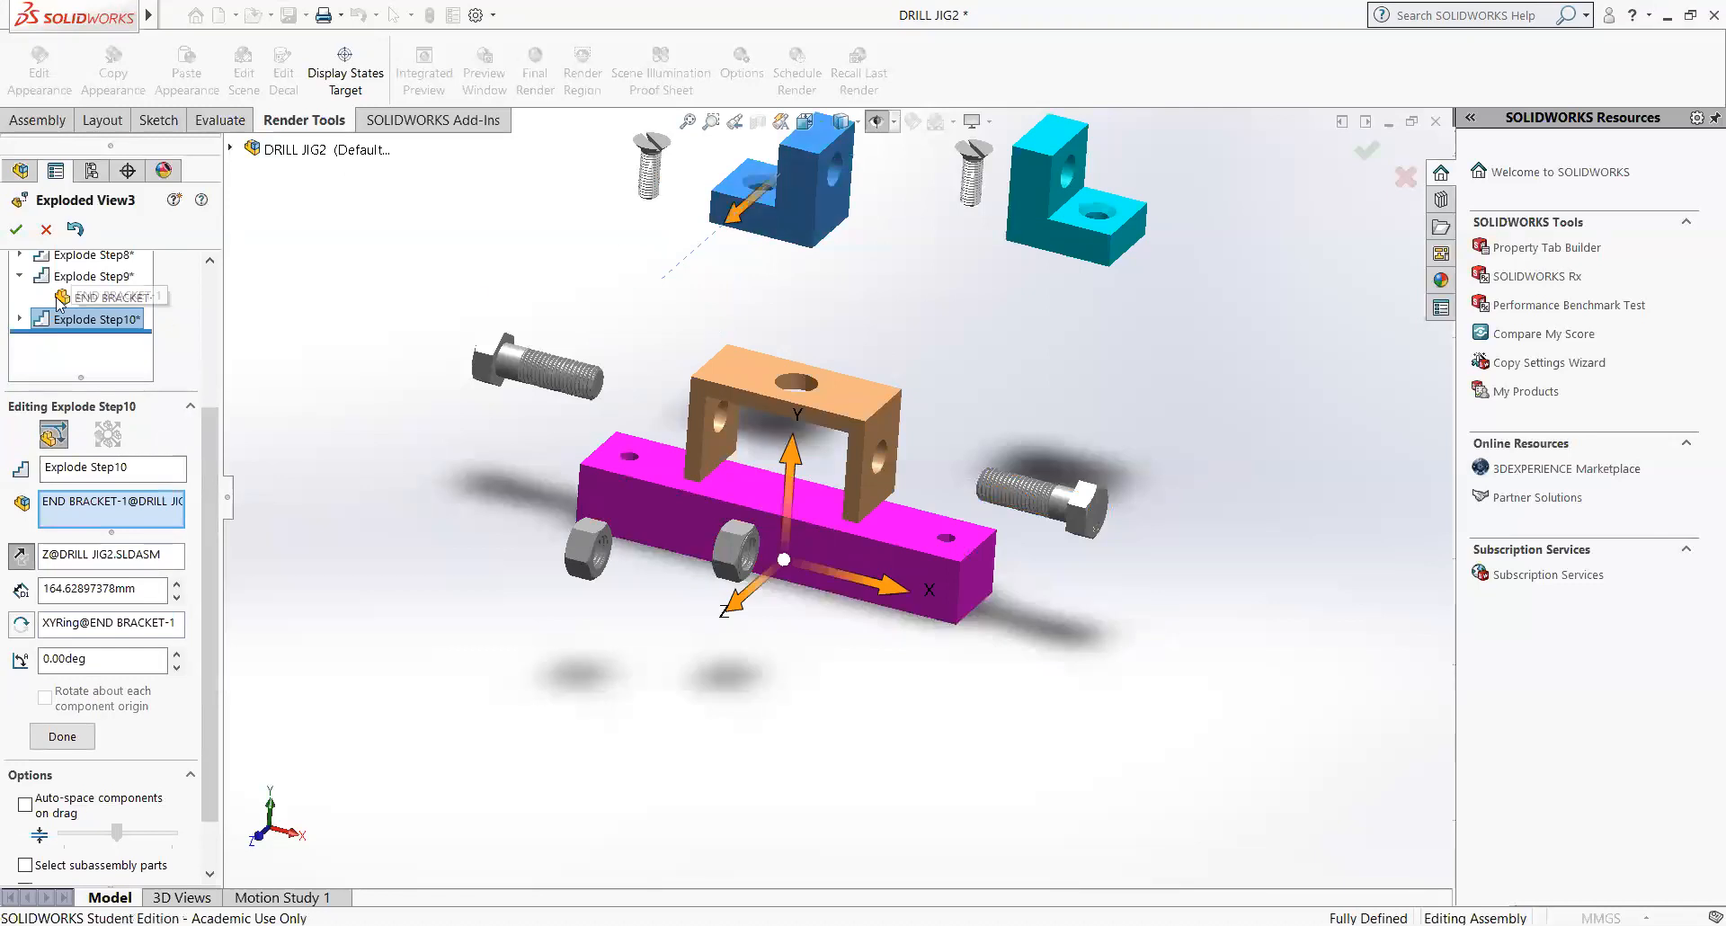
left_click(63, 737)
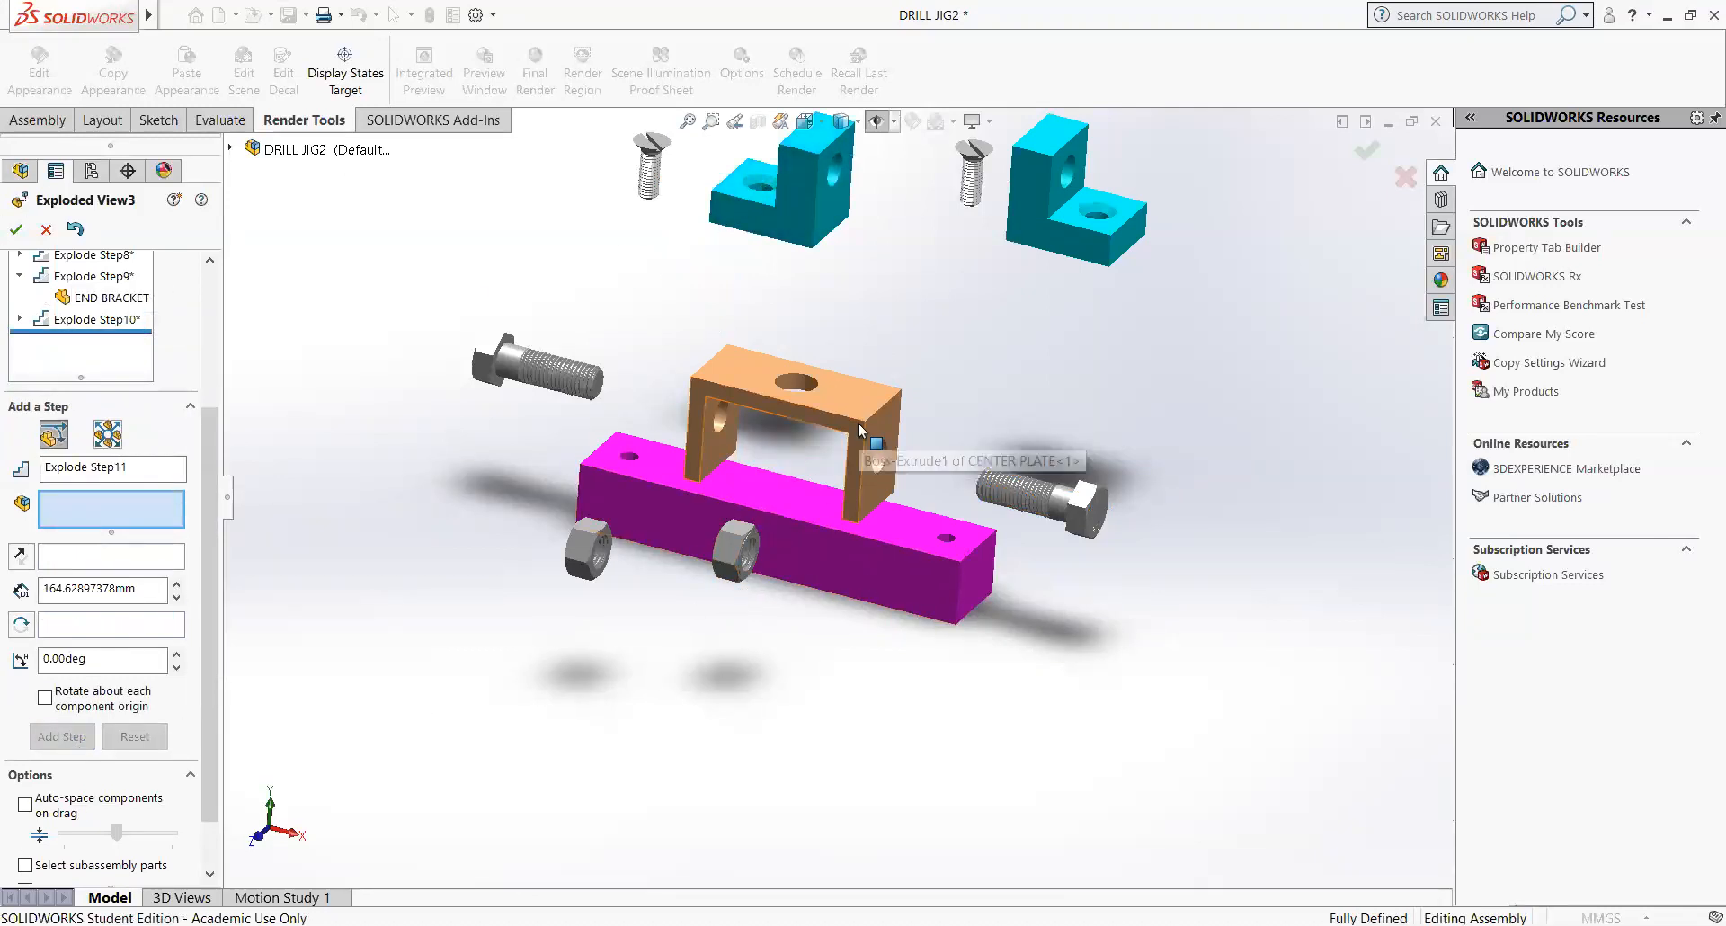
- Add an explode step lifting the center plate about 34 mm along Y
left_click(858, 430)
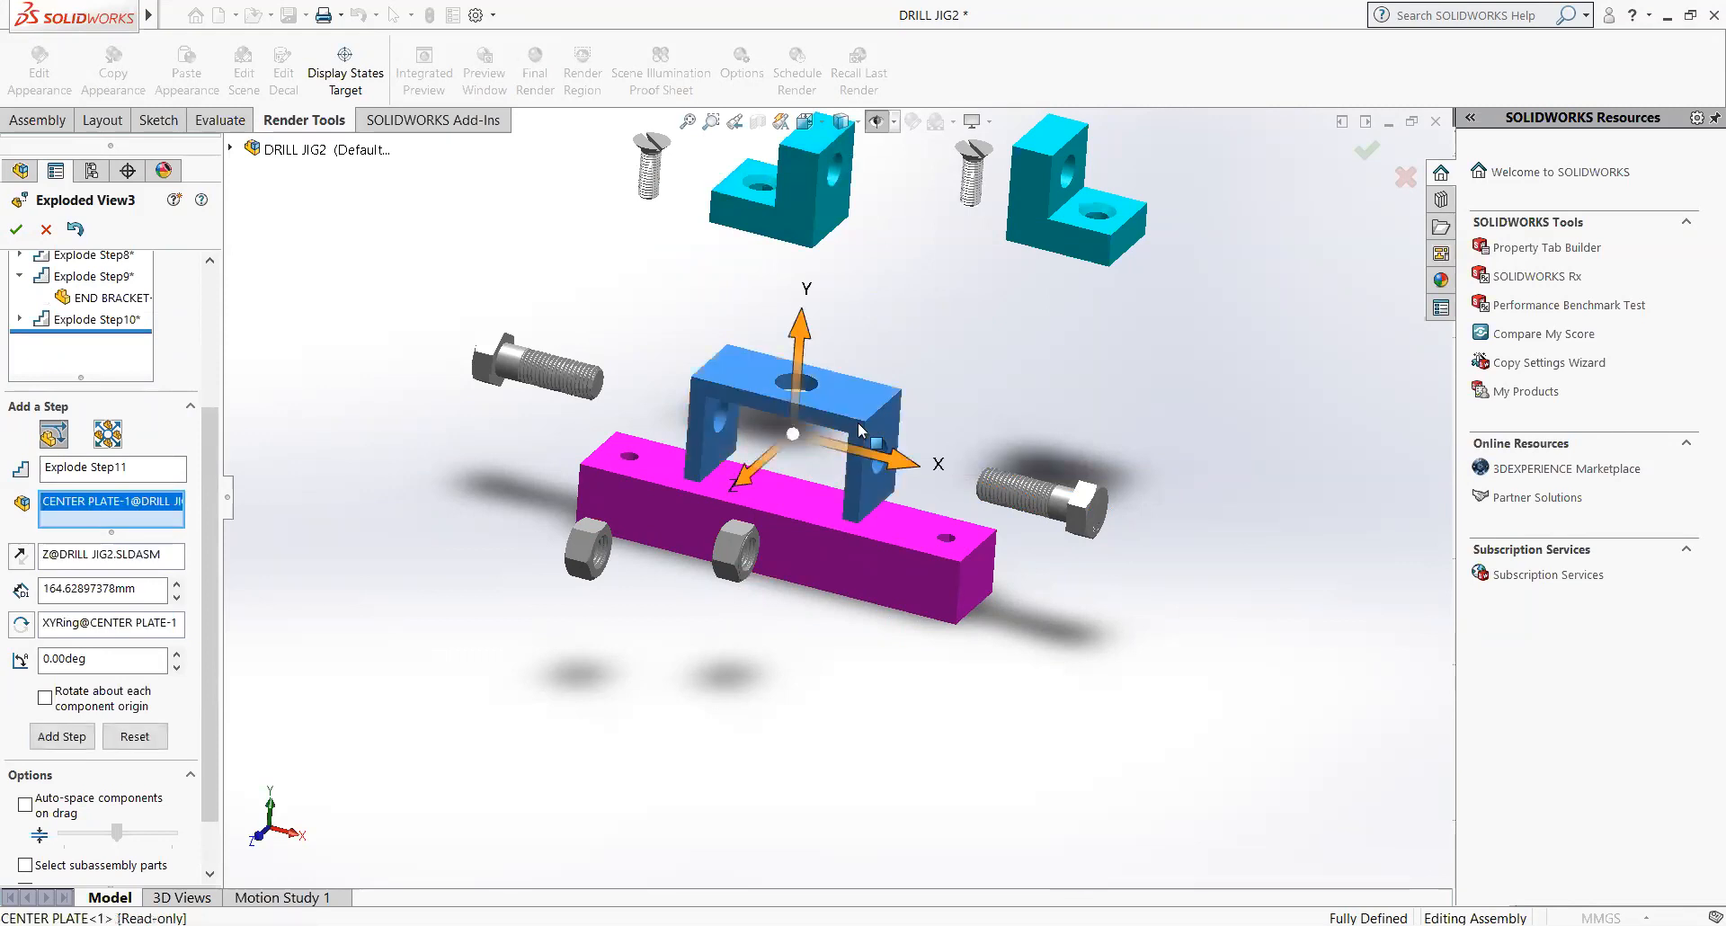
left_click_drag(796, 351, 800, 288)
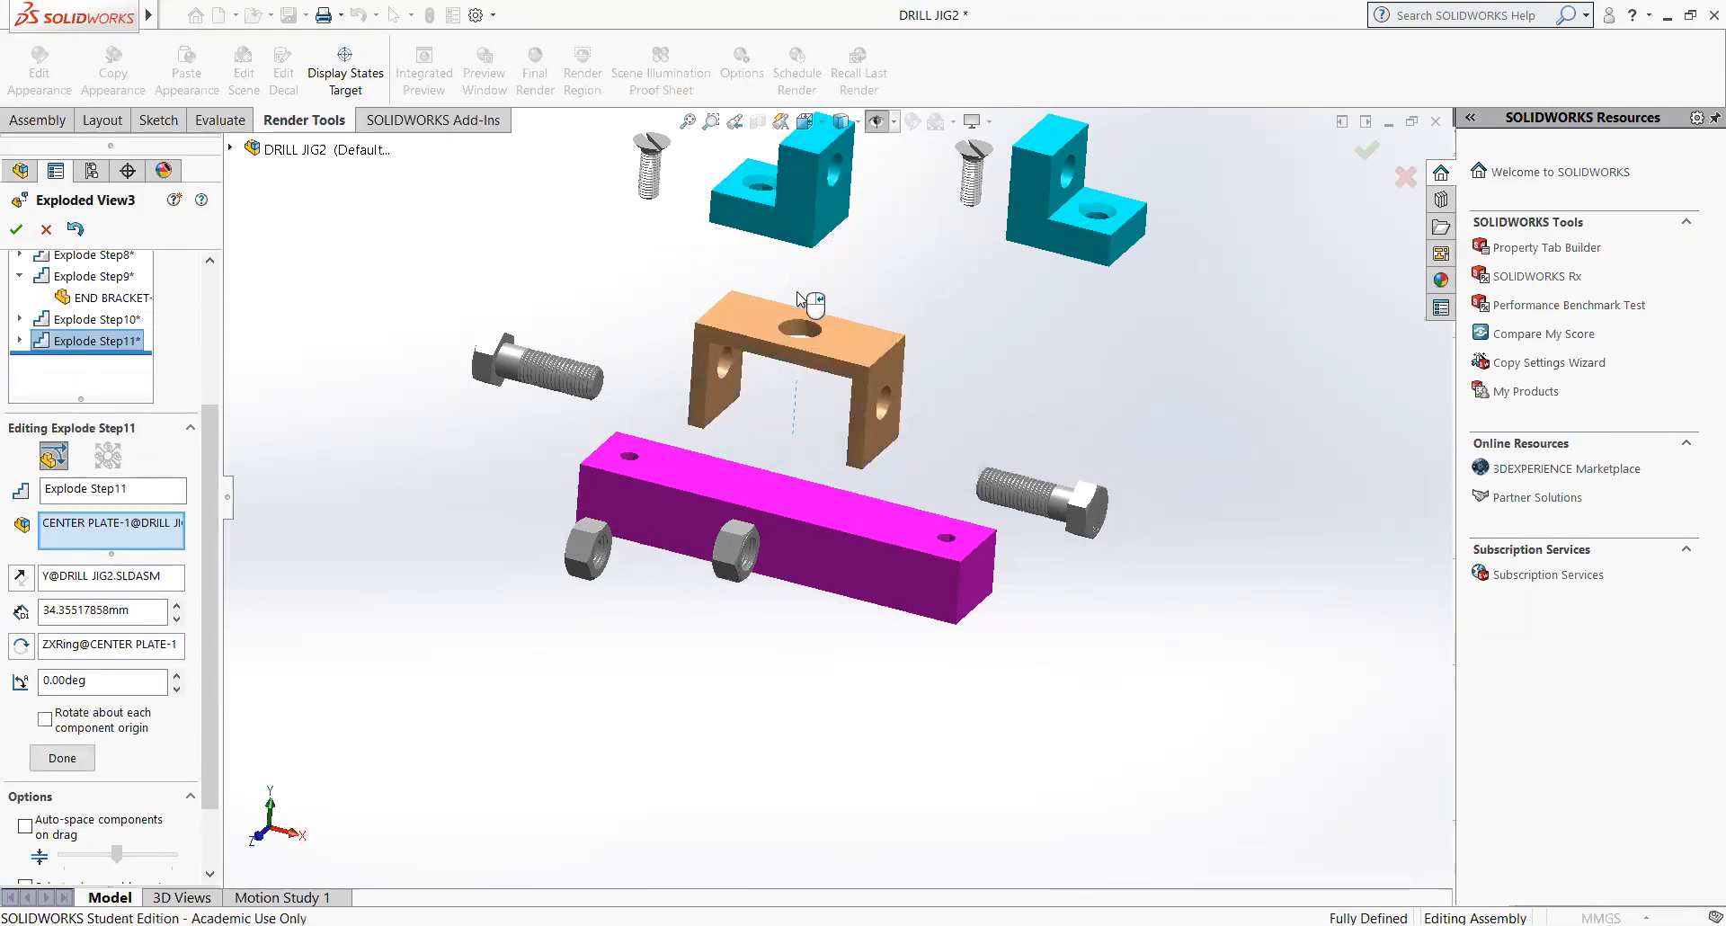
left_click(62, 757)
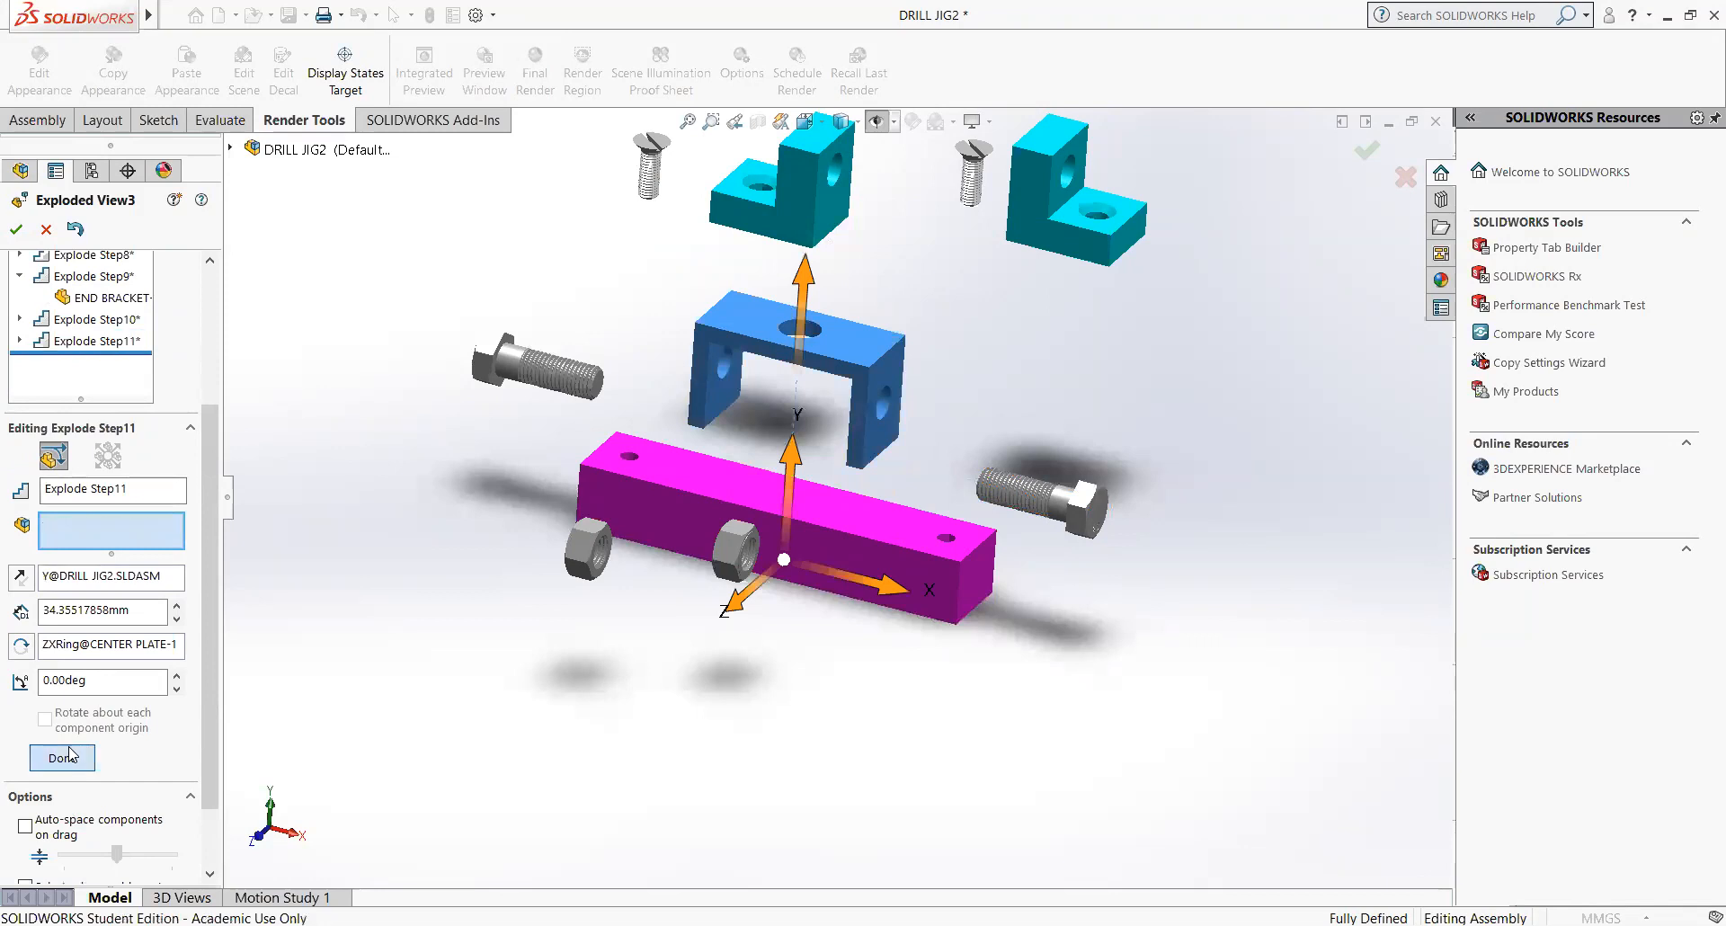
- Add an explode step moving the center plate about 83 mm backward along Z and finish editing Exploded View3
left_click(816, 368)
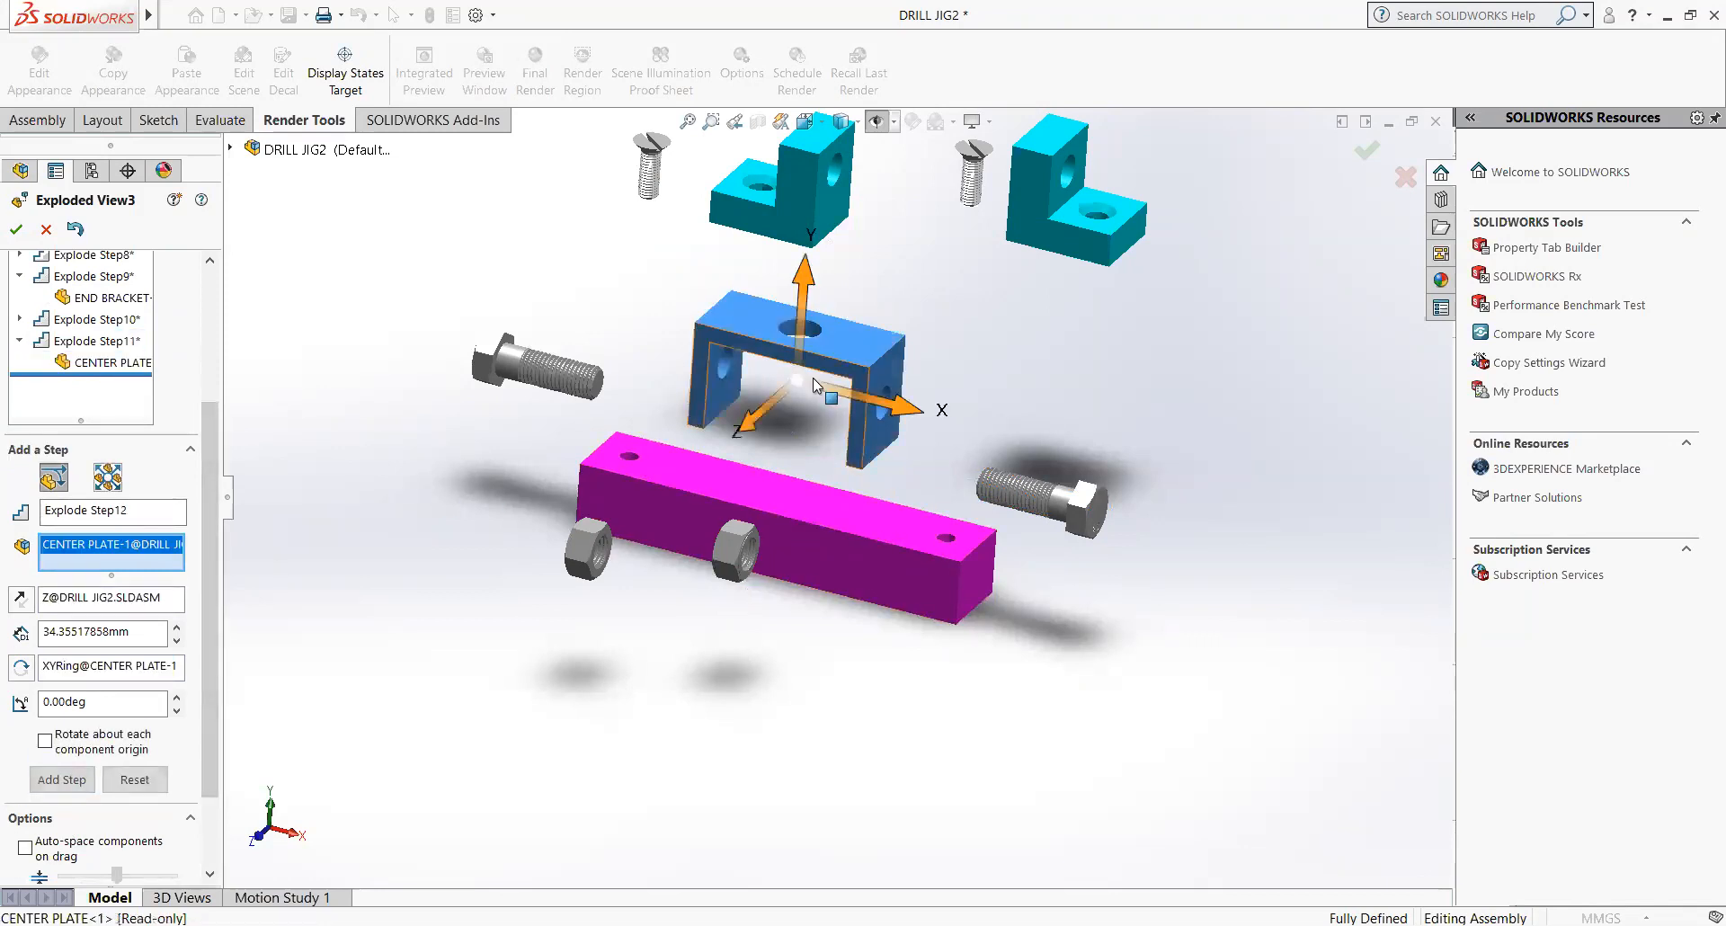
left_click_drag(746, 426, 800, 381)
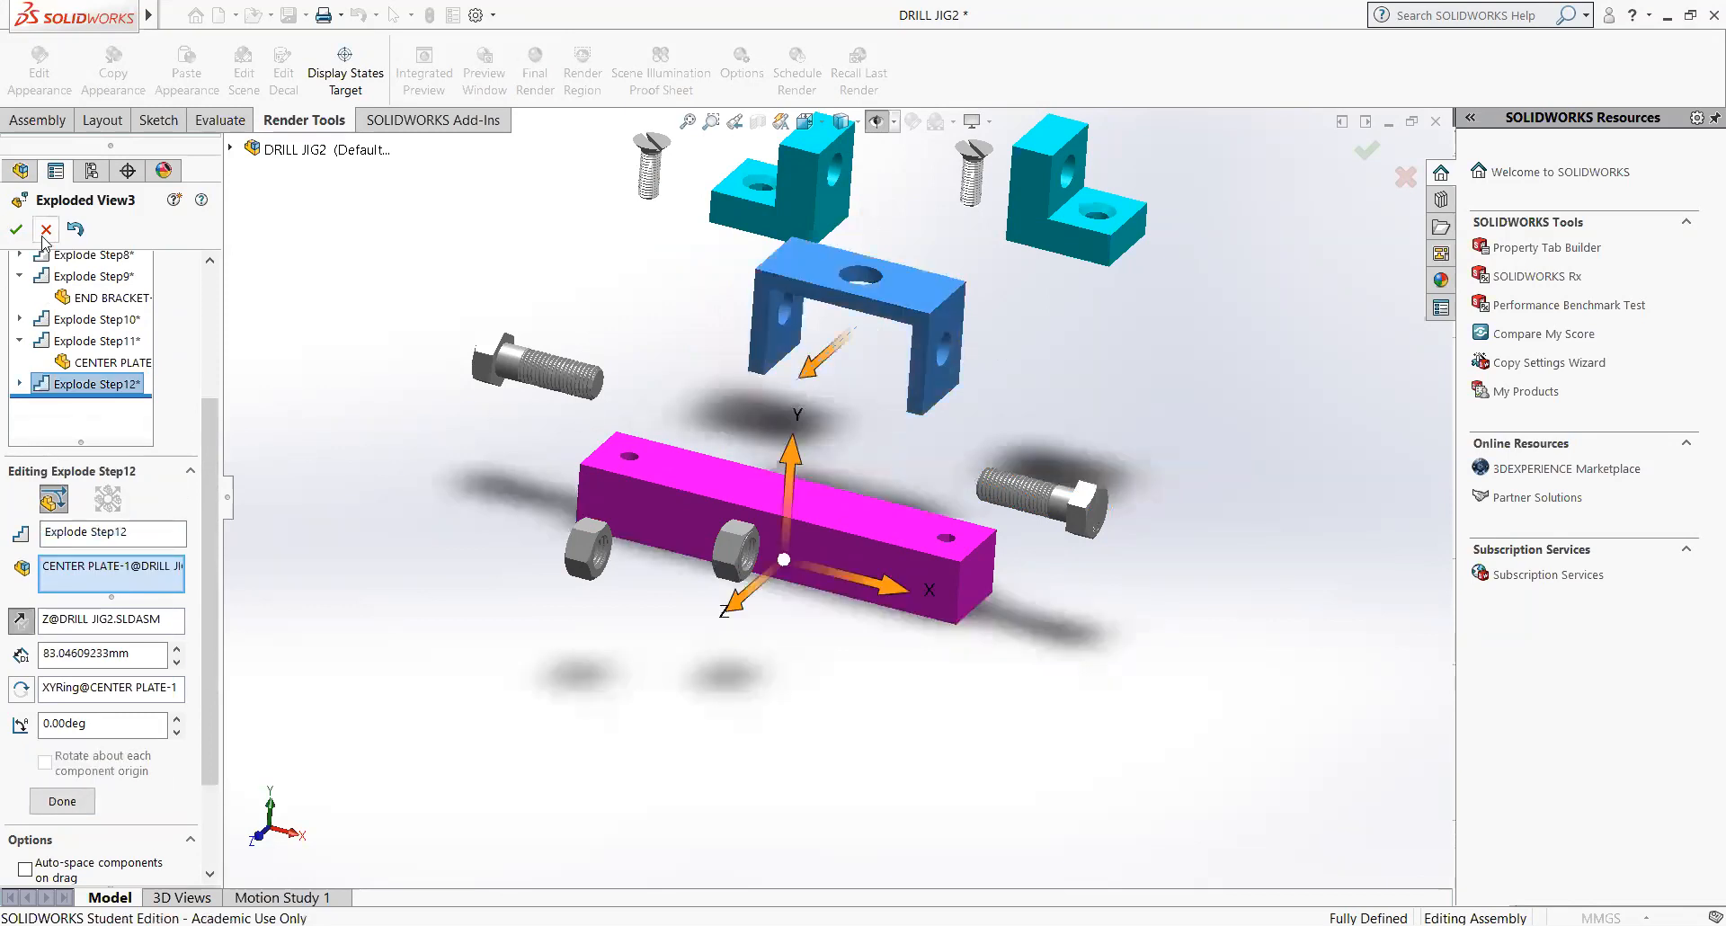
left_click(62, 800)
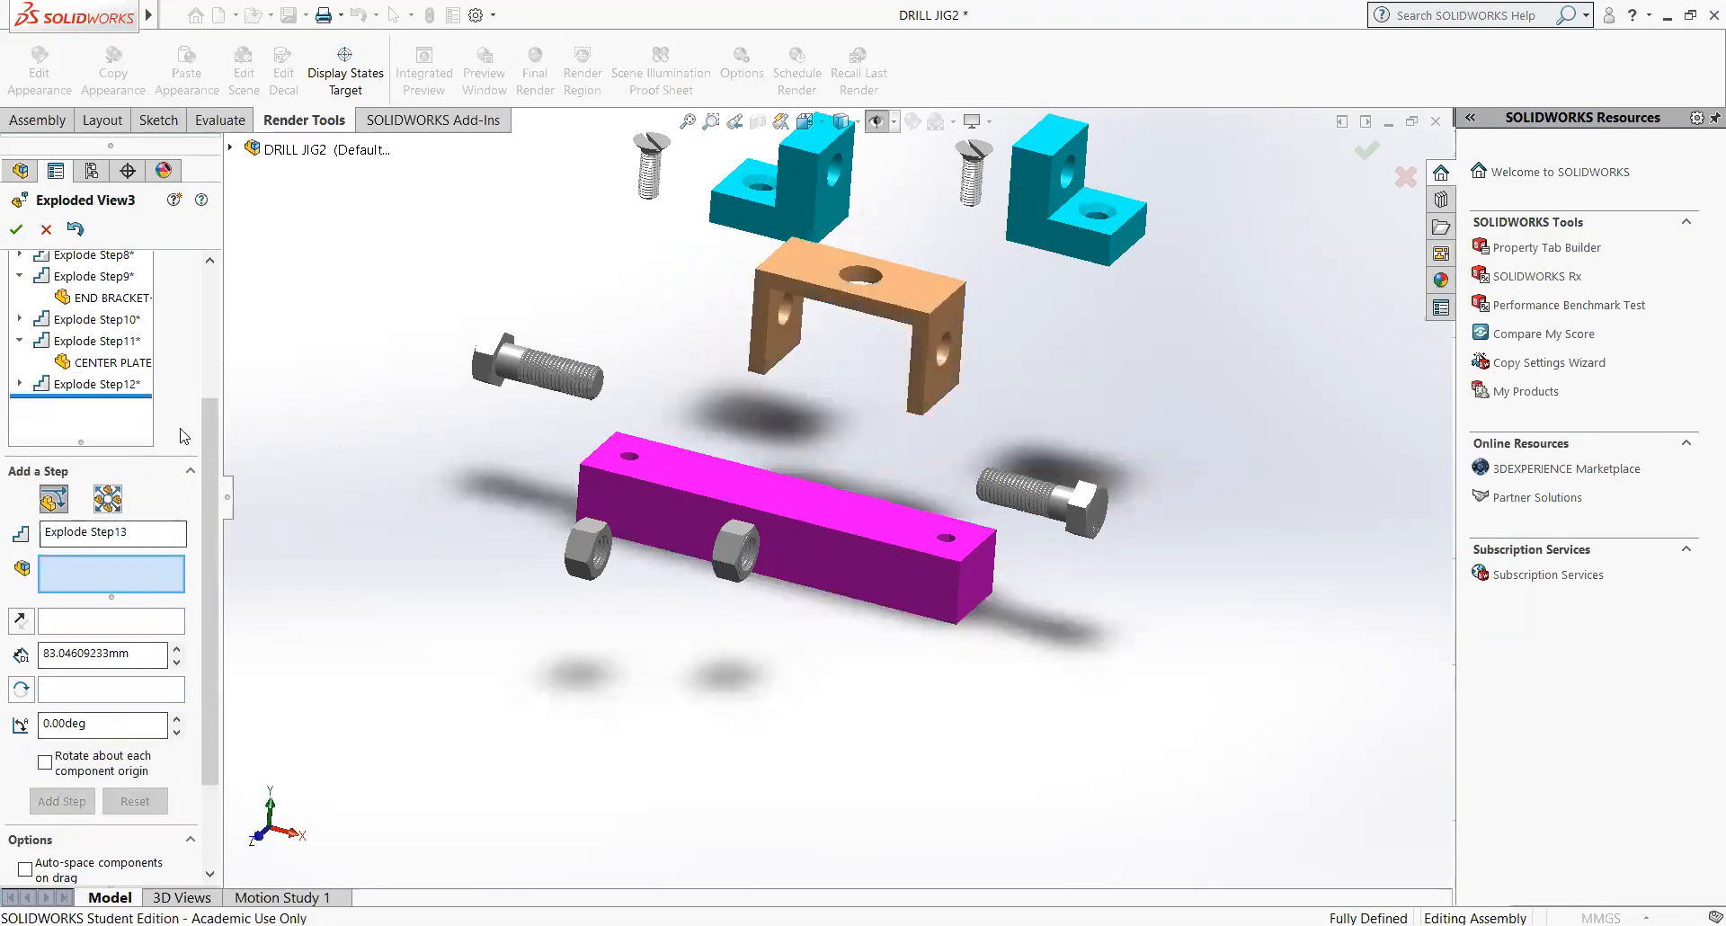
left_click(17, 230)
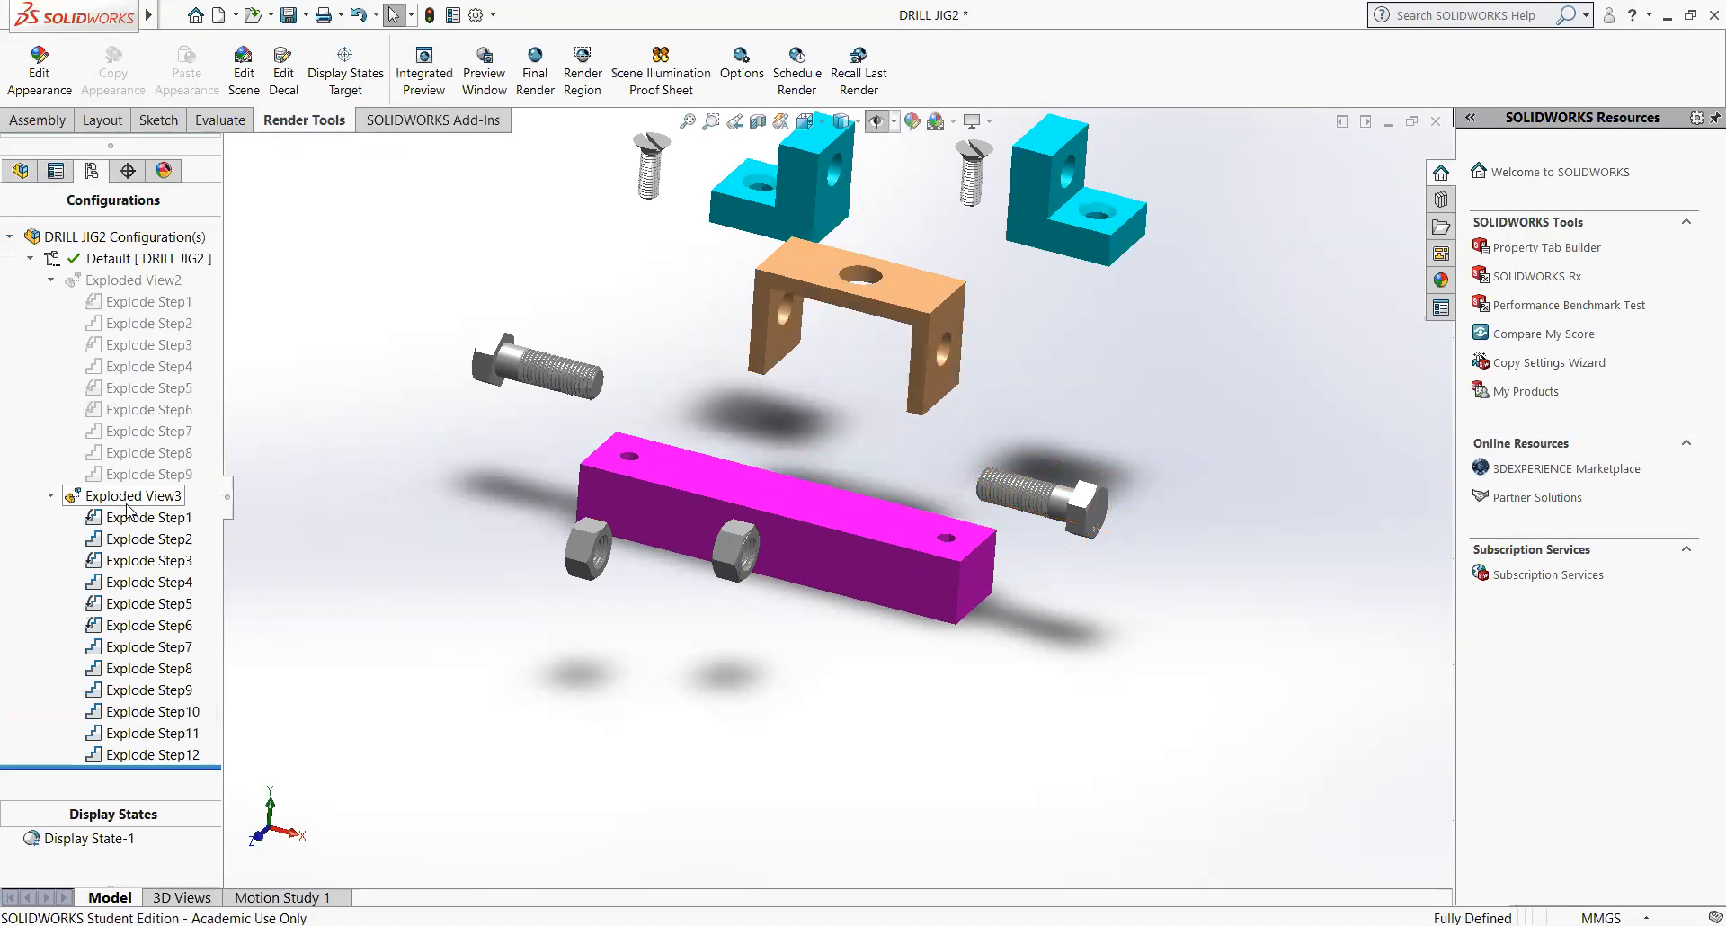
- Play the collapse animation of Exploded View3 and replay it
right_click(126, 504)
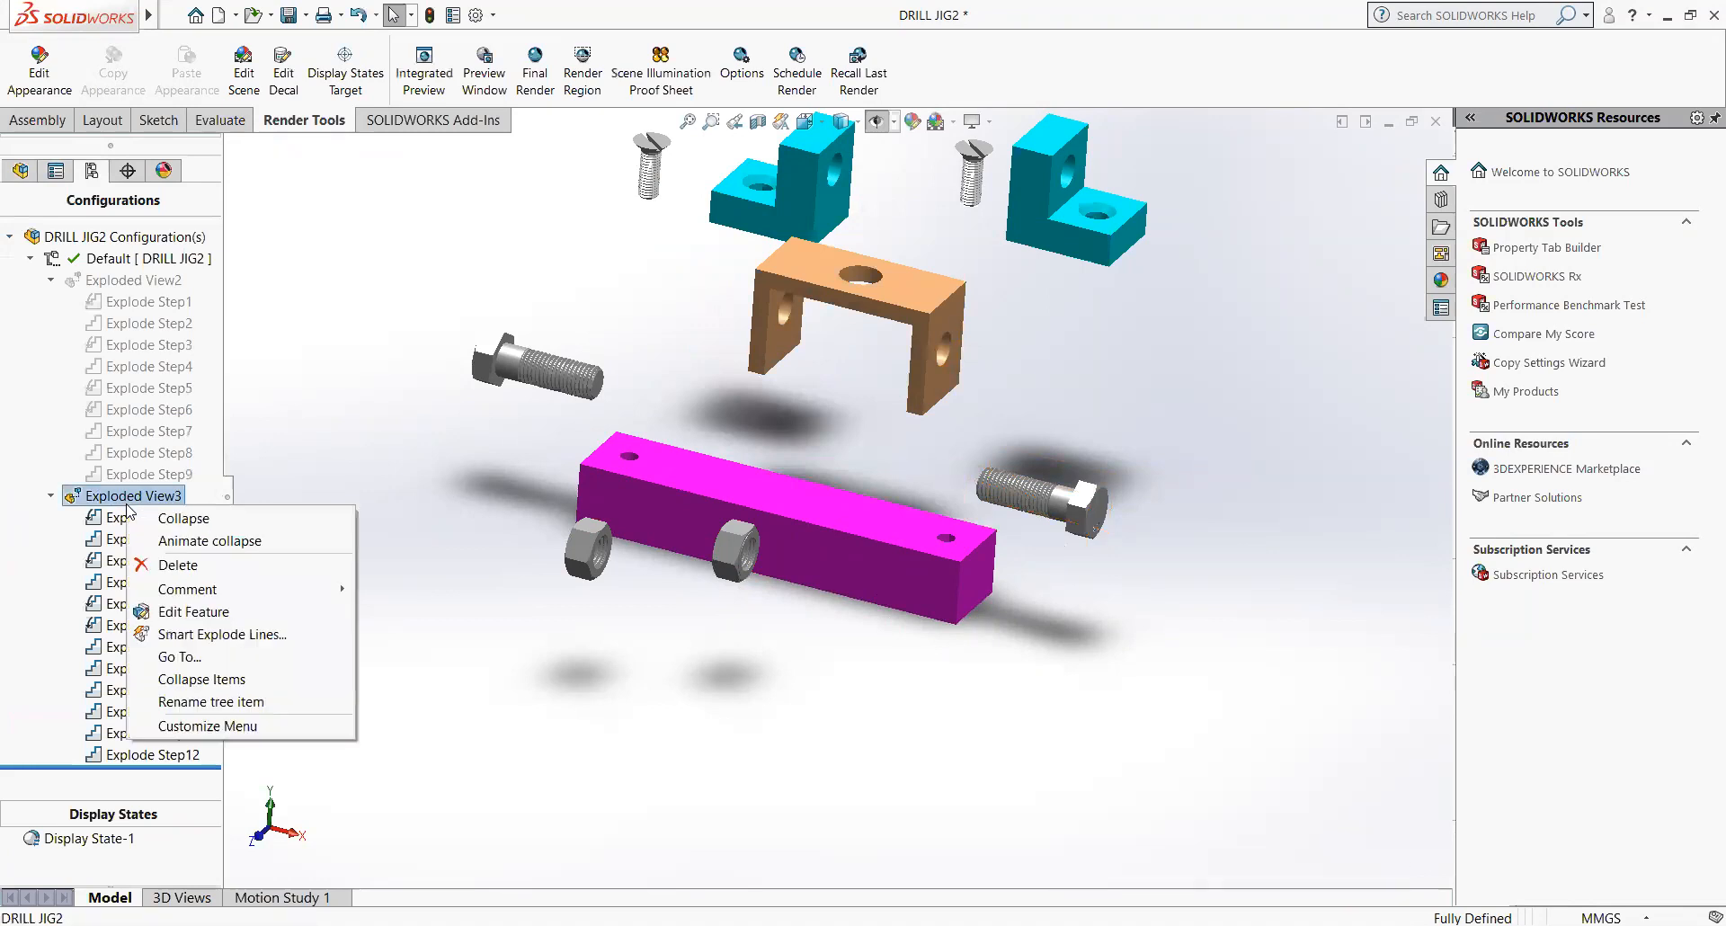
left_click(216, 541)
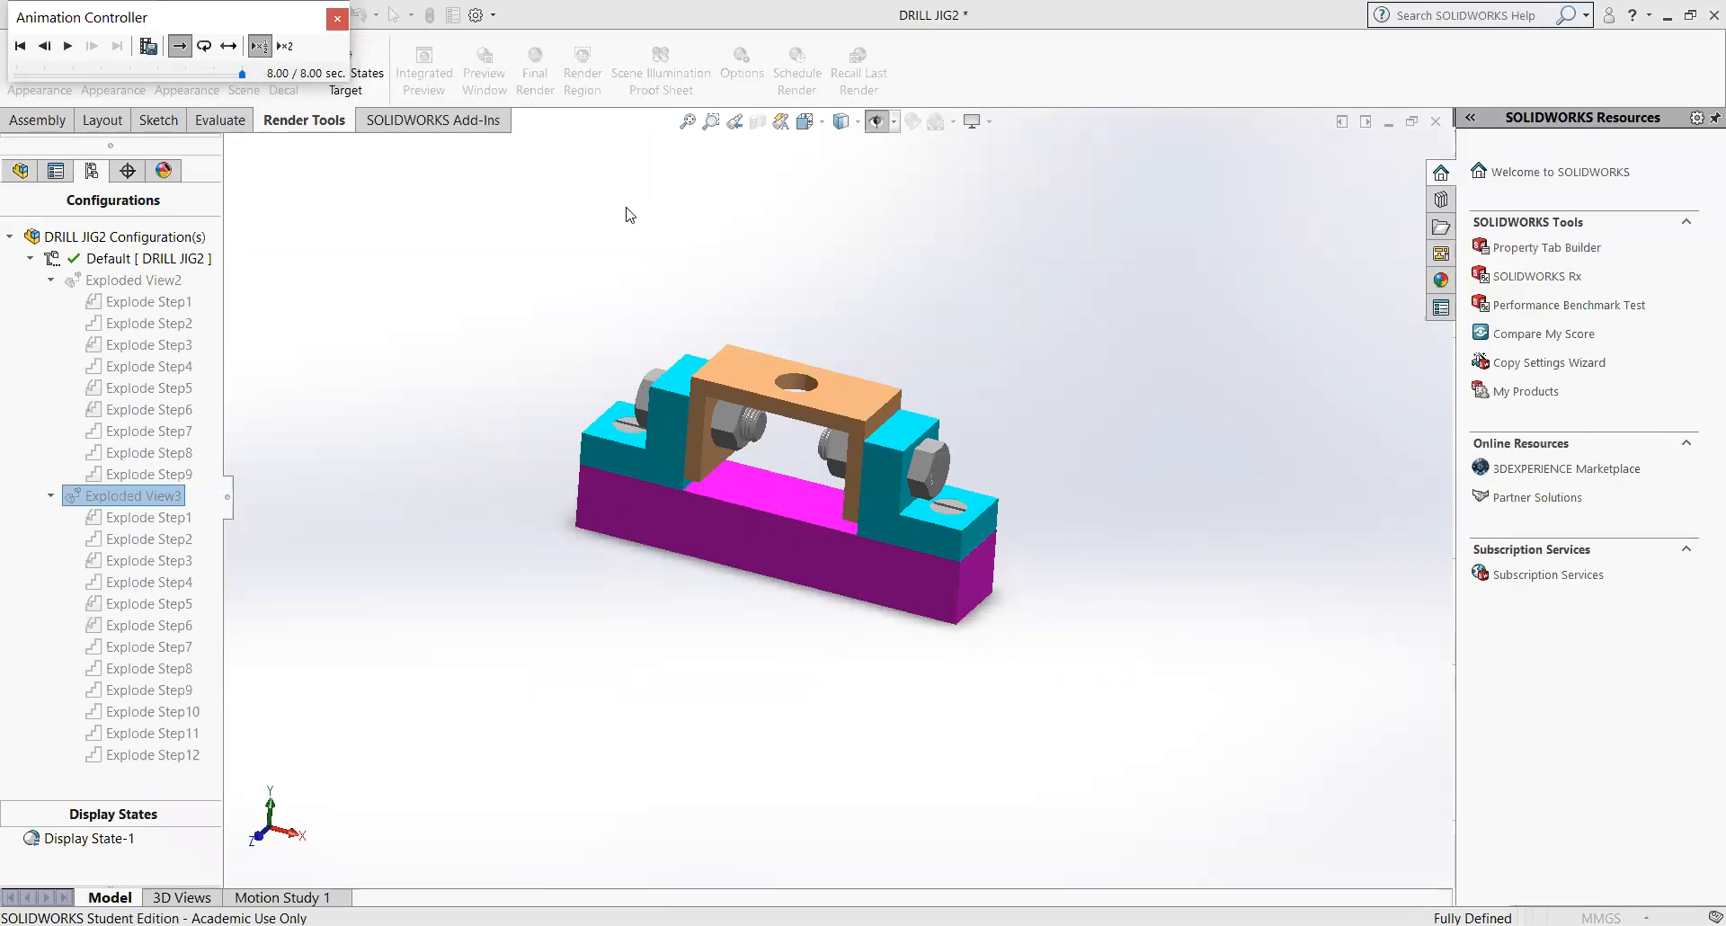
left_click(76, 49)
right_click(117, 495)
left_click(400, 427)
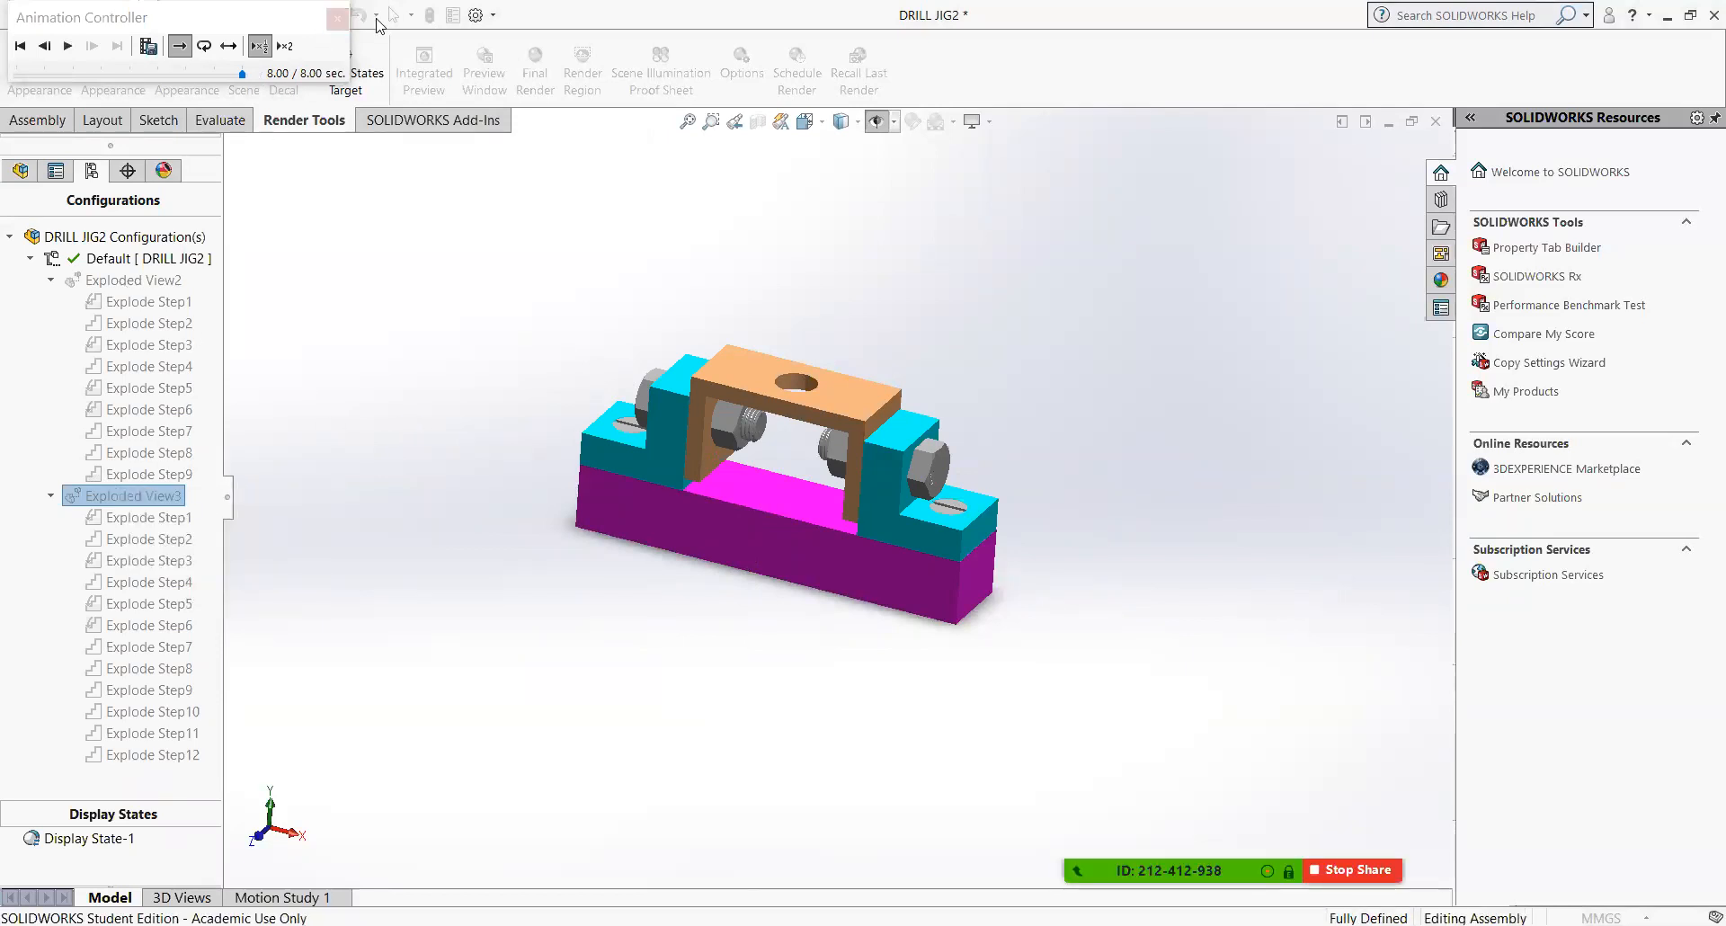
- Close the animation playback and put Exploded View3 back into its exploded state
left_click(342, 24)
right_click(119, 496)
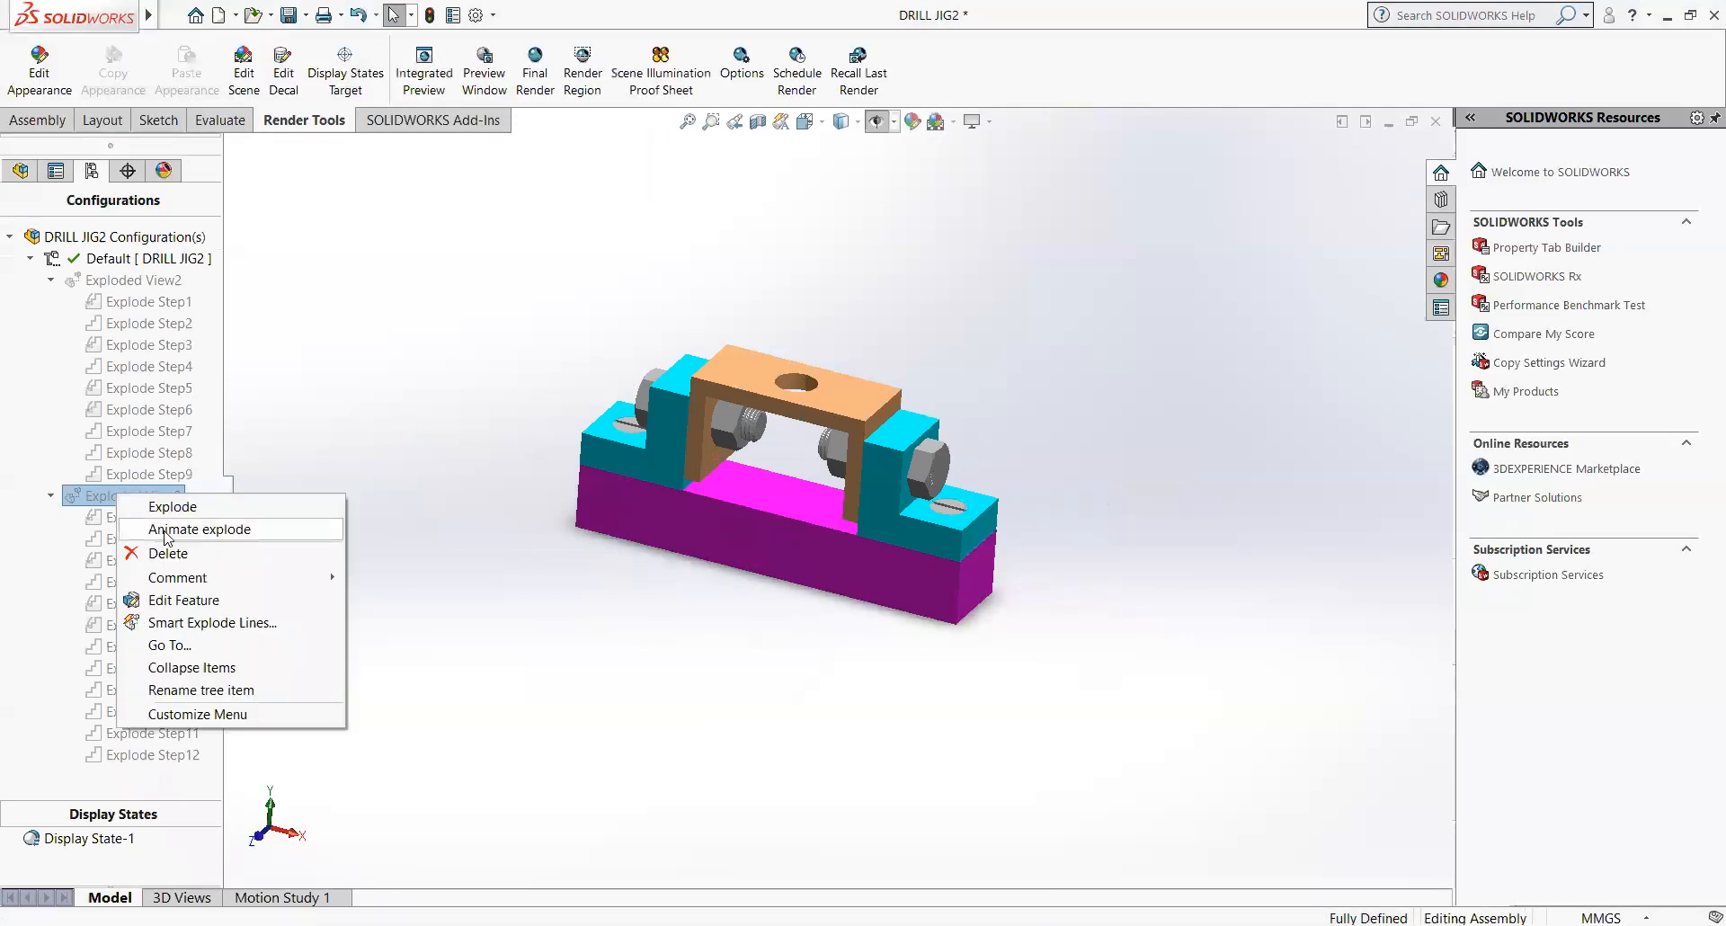
left_click(169, 507)
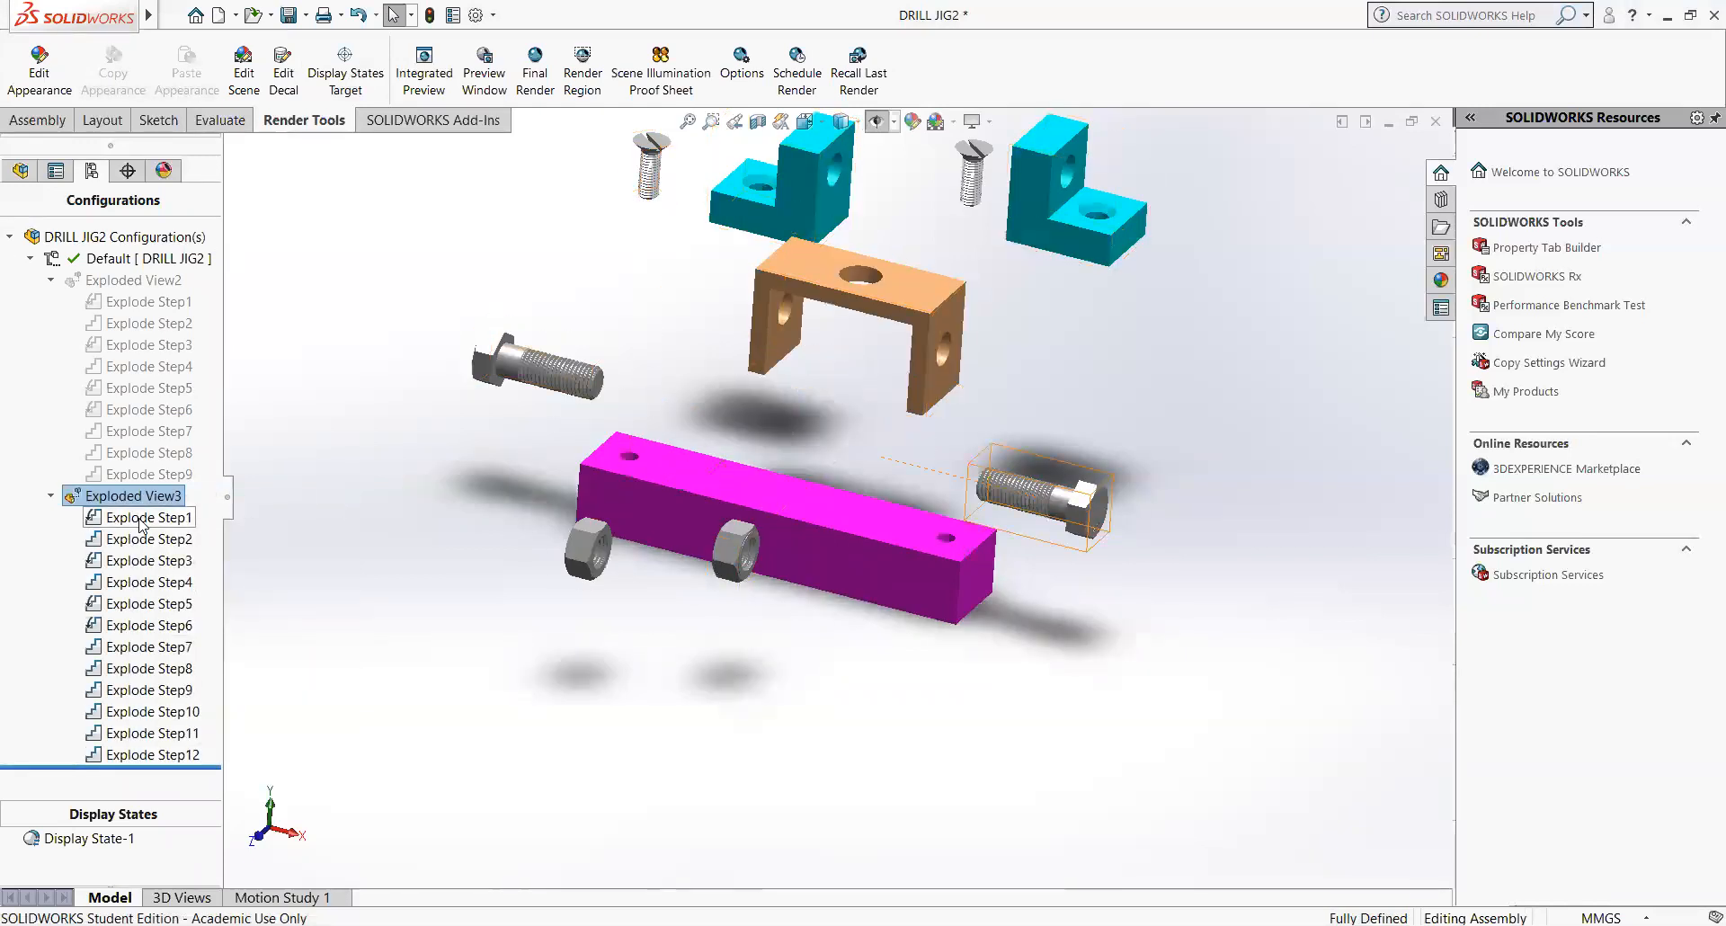
- Examine which component each explode step of Exploded View3 moves, from Explode Step1 through Explode Step10
left_click(142, 520)
left_click(146, 544)
left_click(145, 582)
left_click(140, 605)
left_click(140, 648)
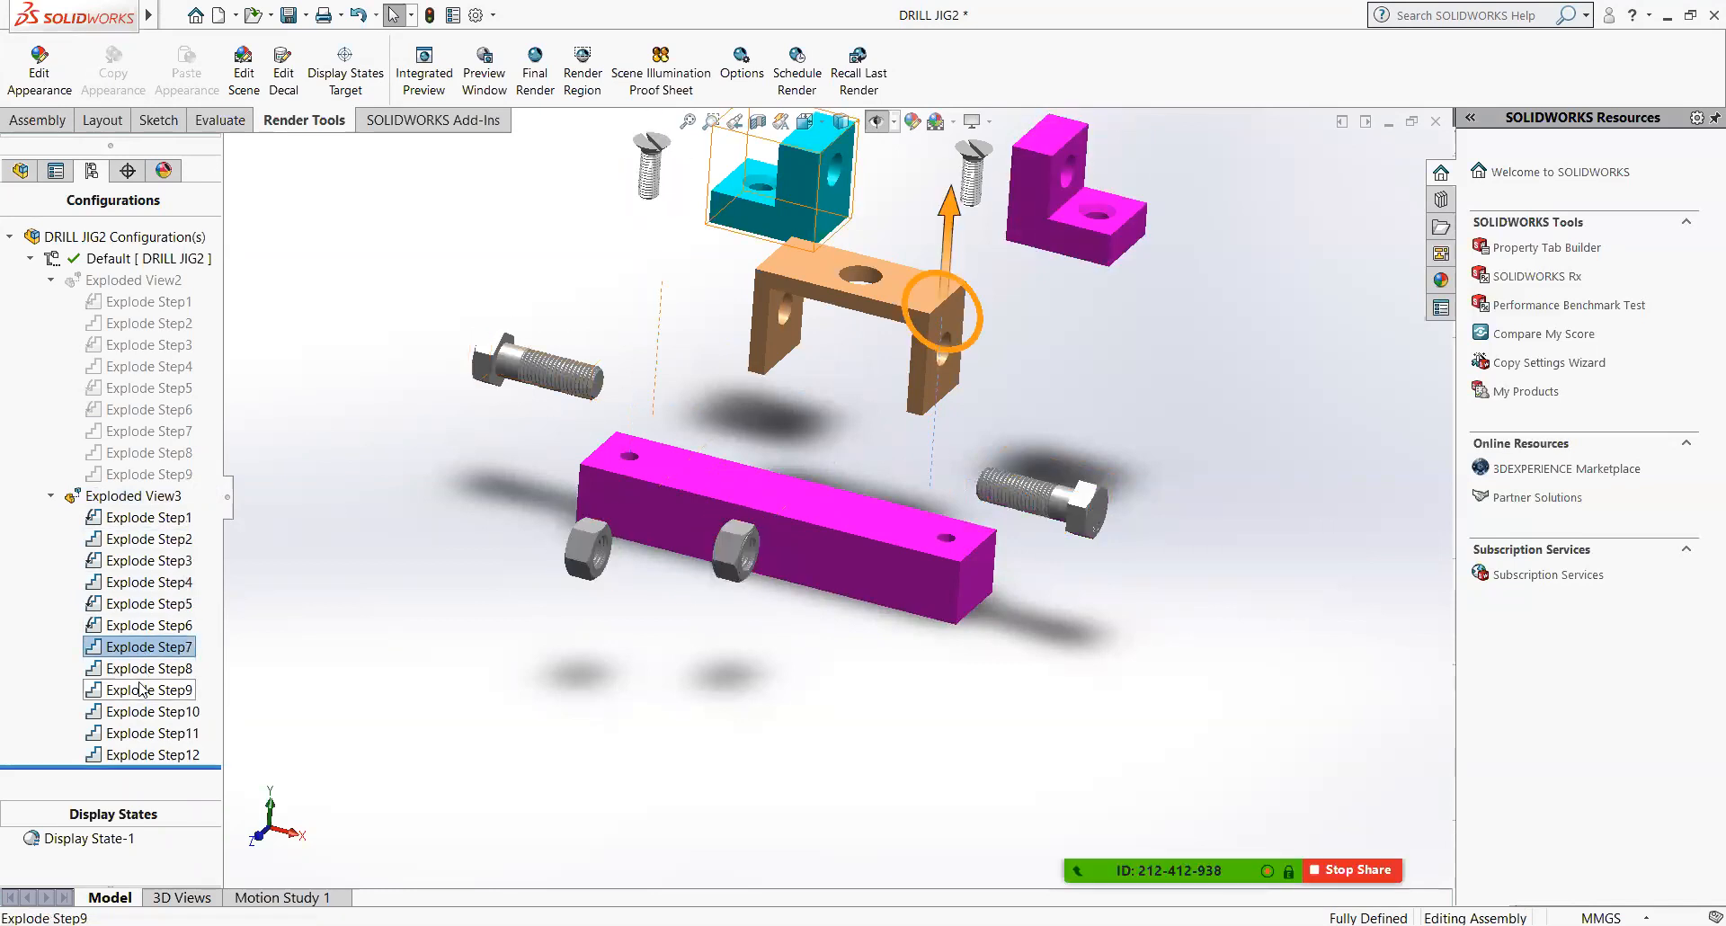
left_click(139, 691)
left_click(141, 713)
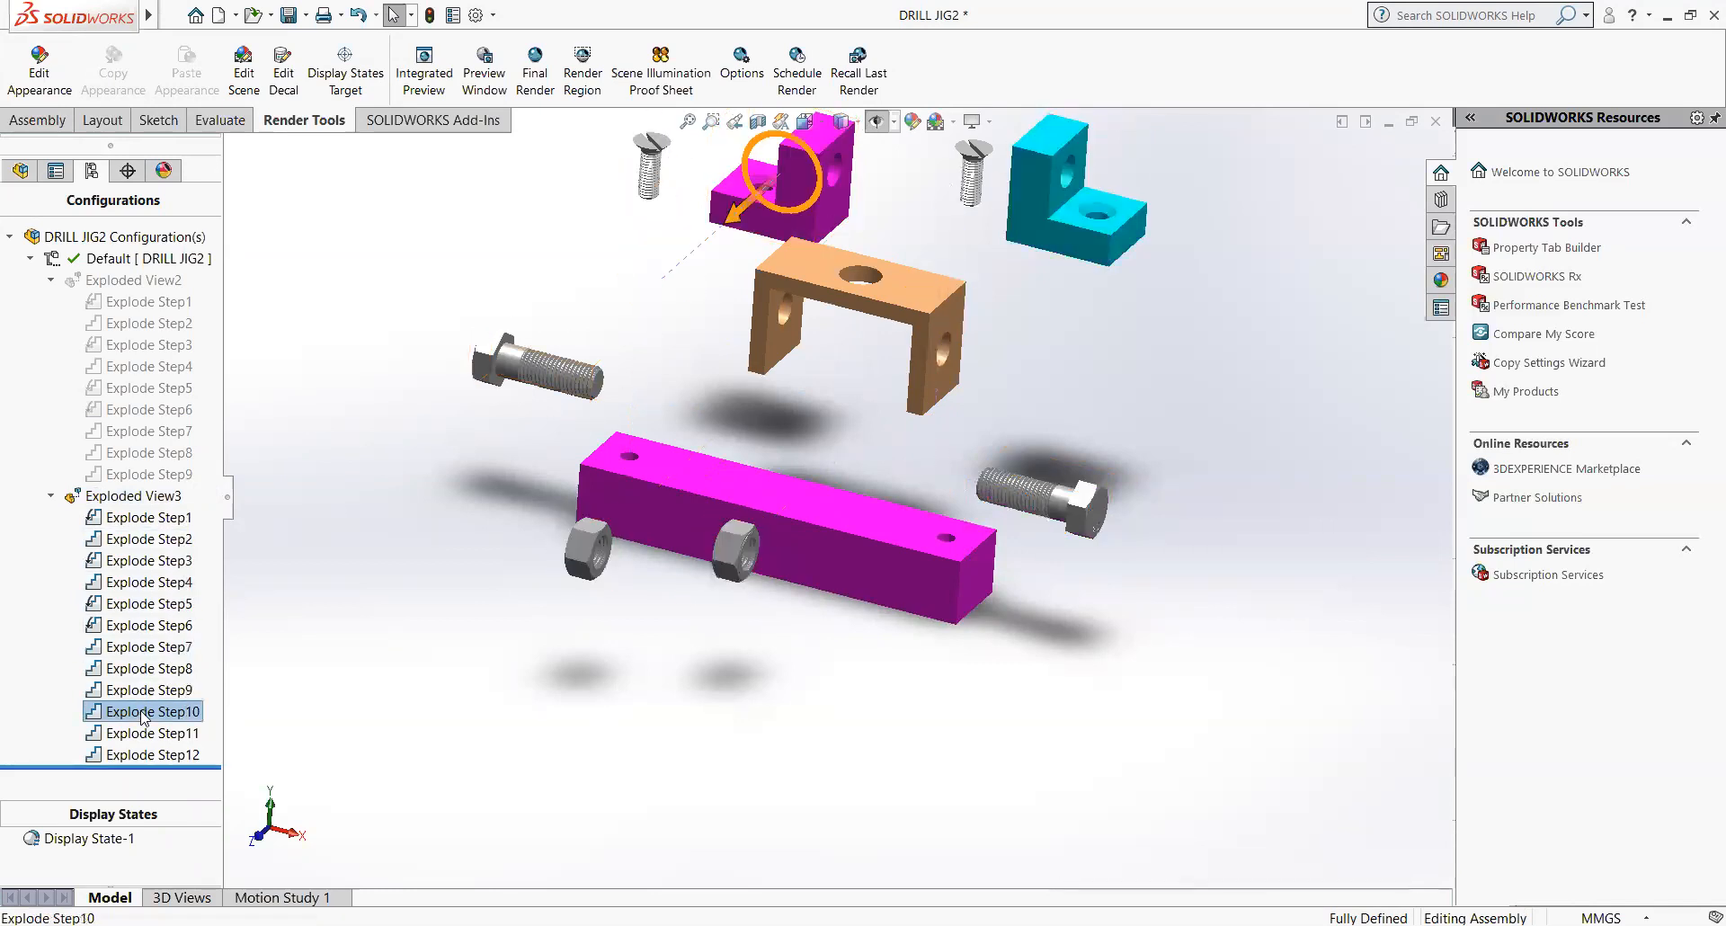
left_click(171, 519)
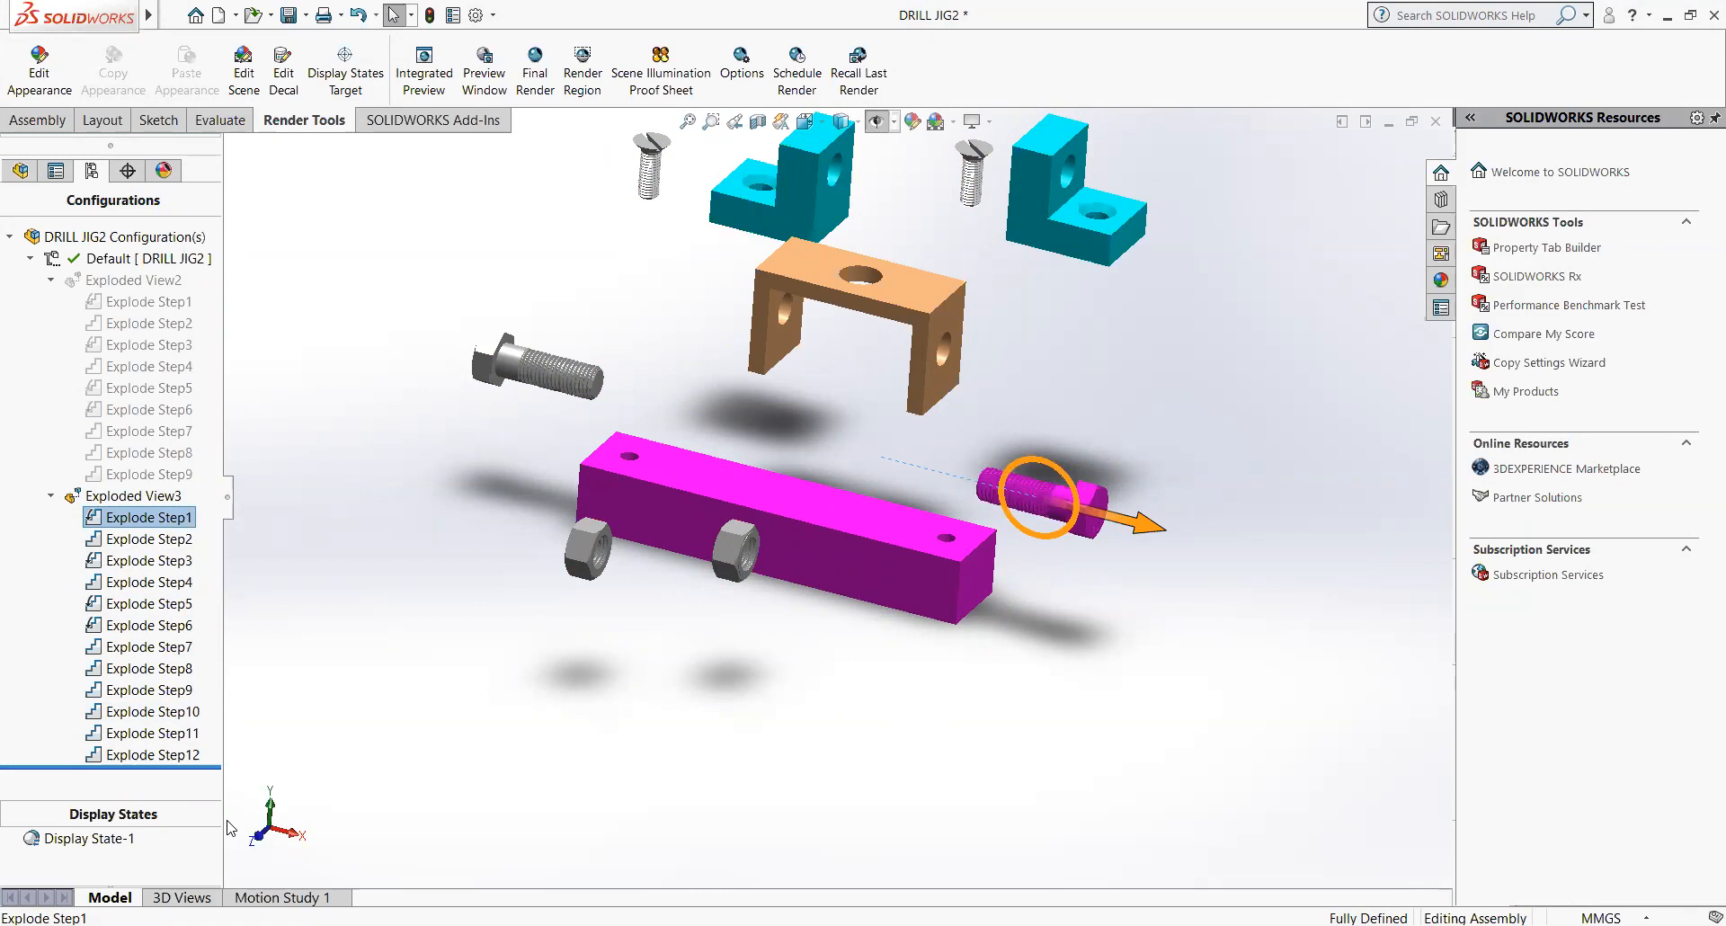
- Reorder Explode Step12 of the center plate ahead of Explode Step10 and check the components moved by the last steps
left_click(140, 757)
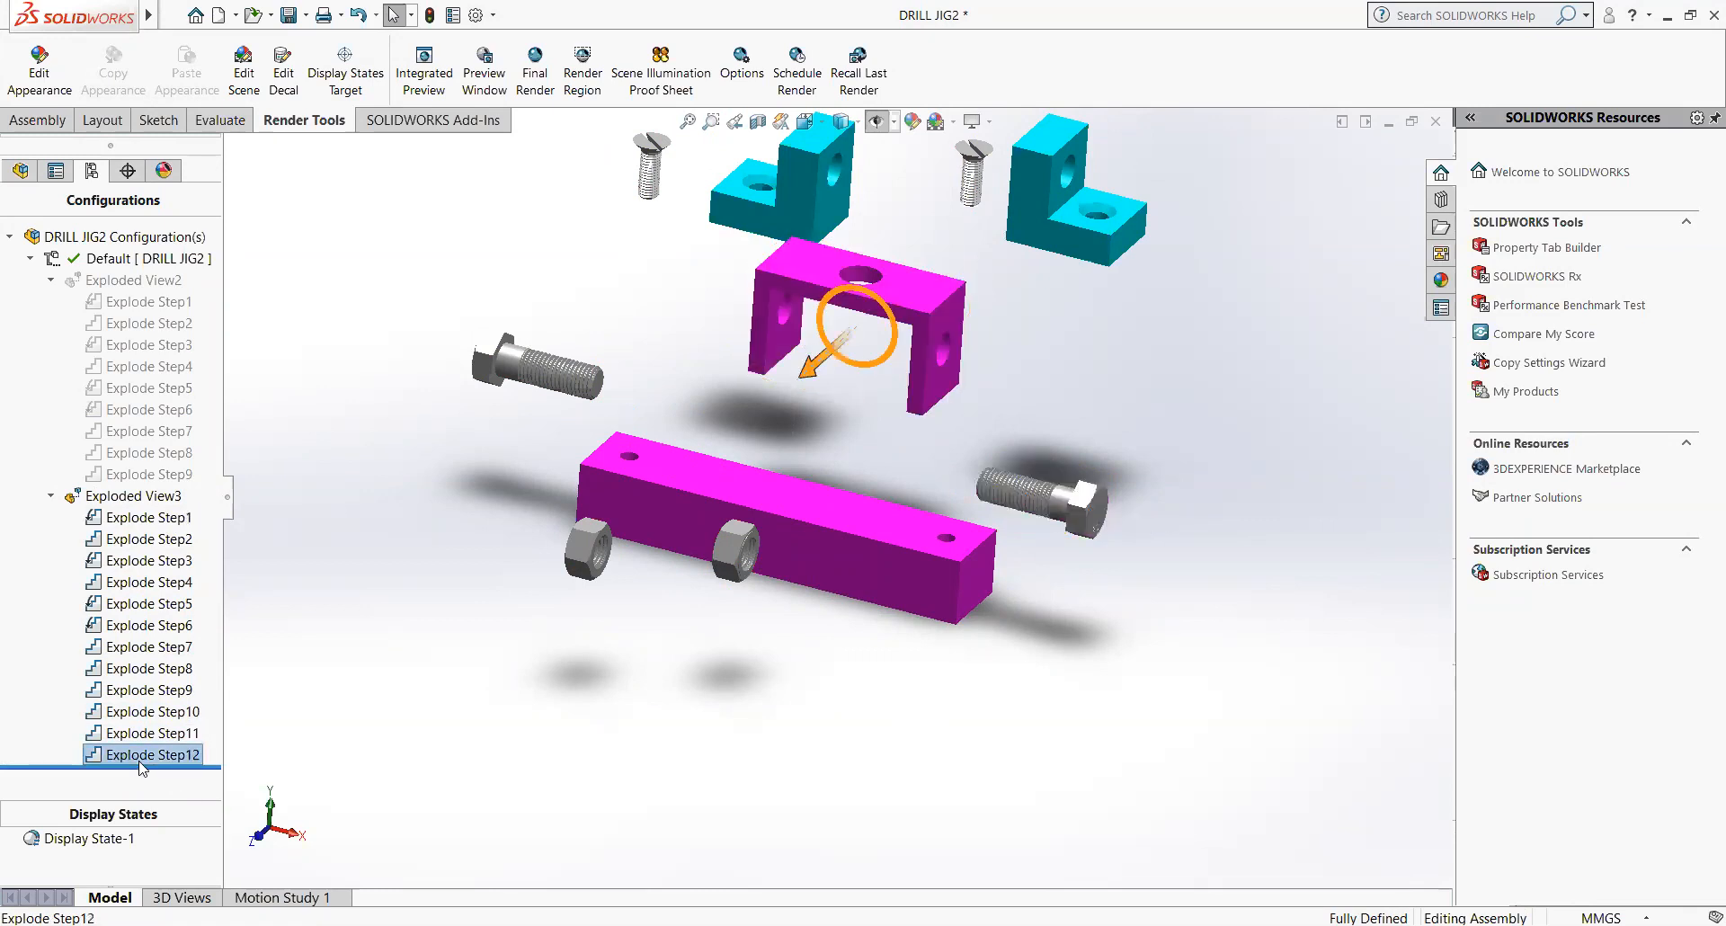
left_click_drag(159, 758, 153, 712)
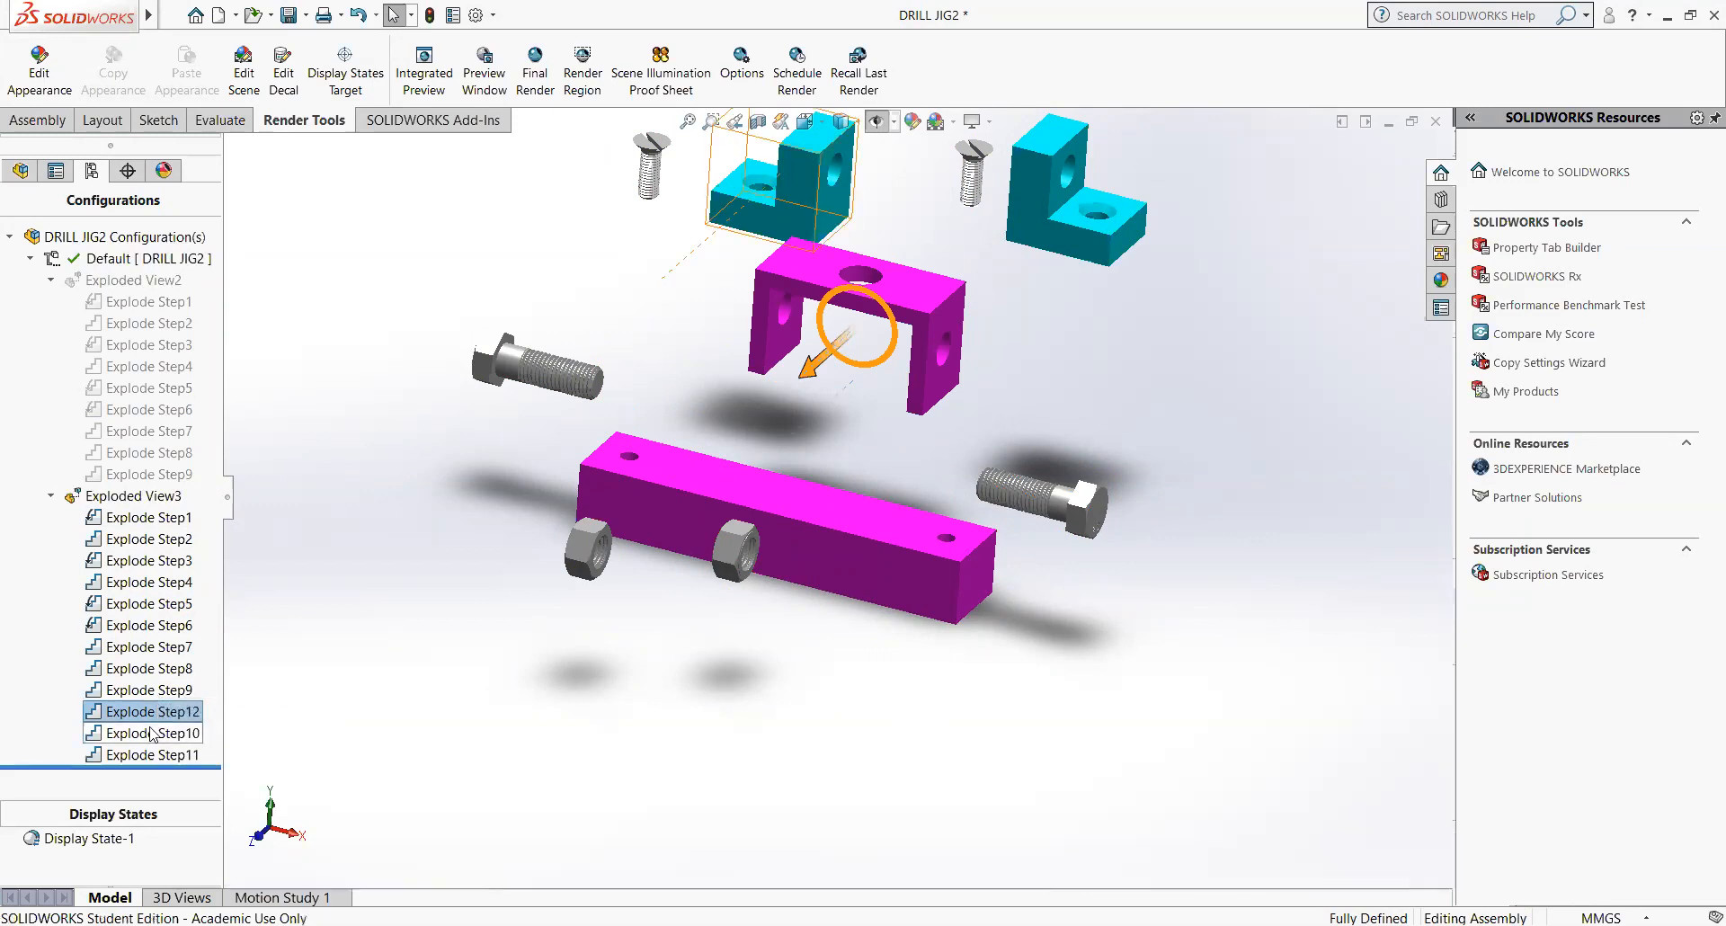
left_click(142, 734)
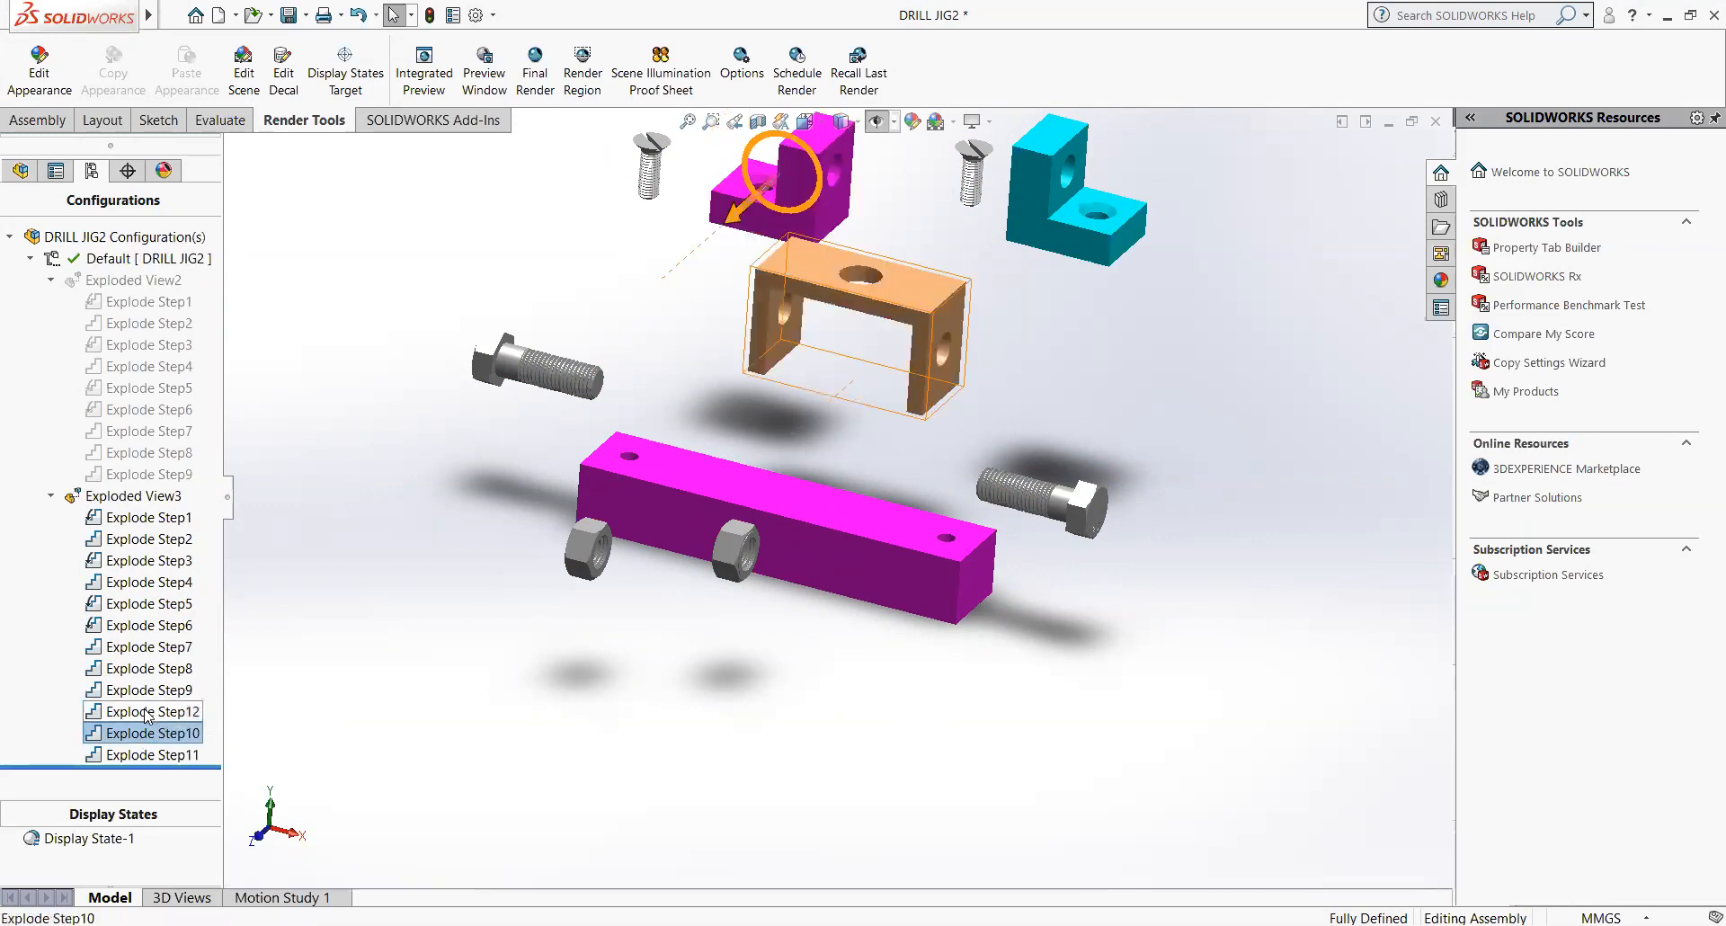
left_click(149, 712)
left_click(144, 733)
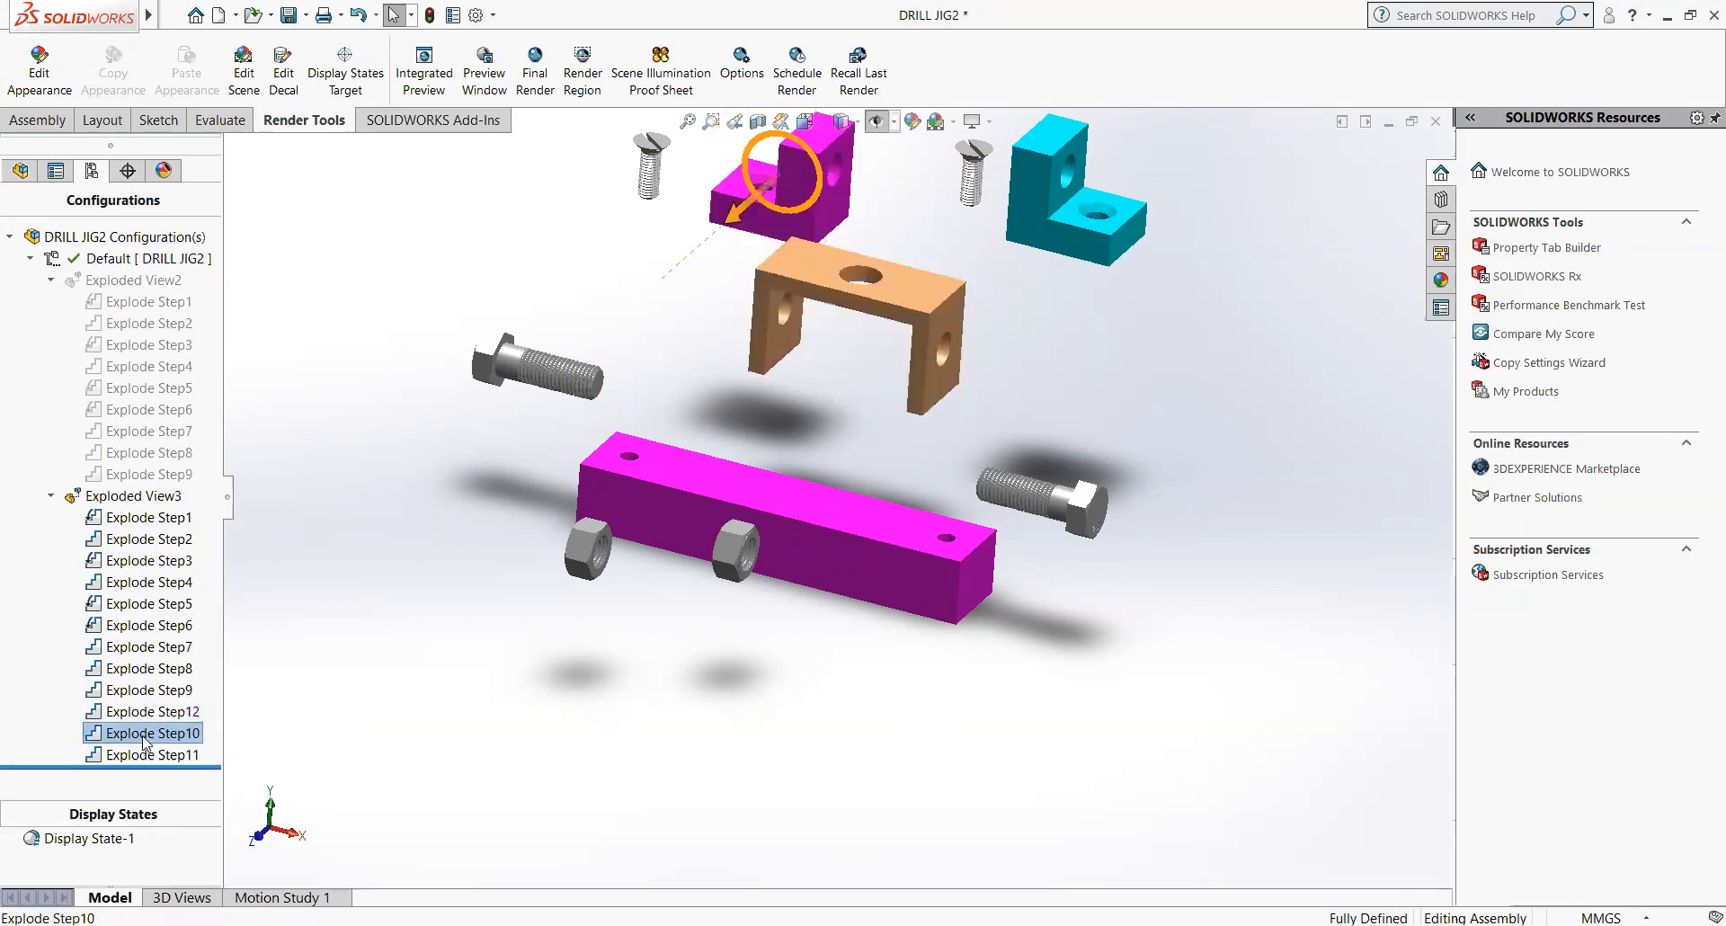
left_click(147, 755)
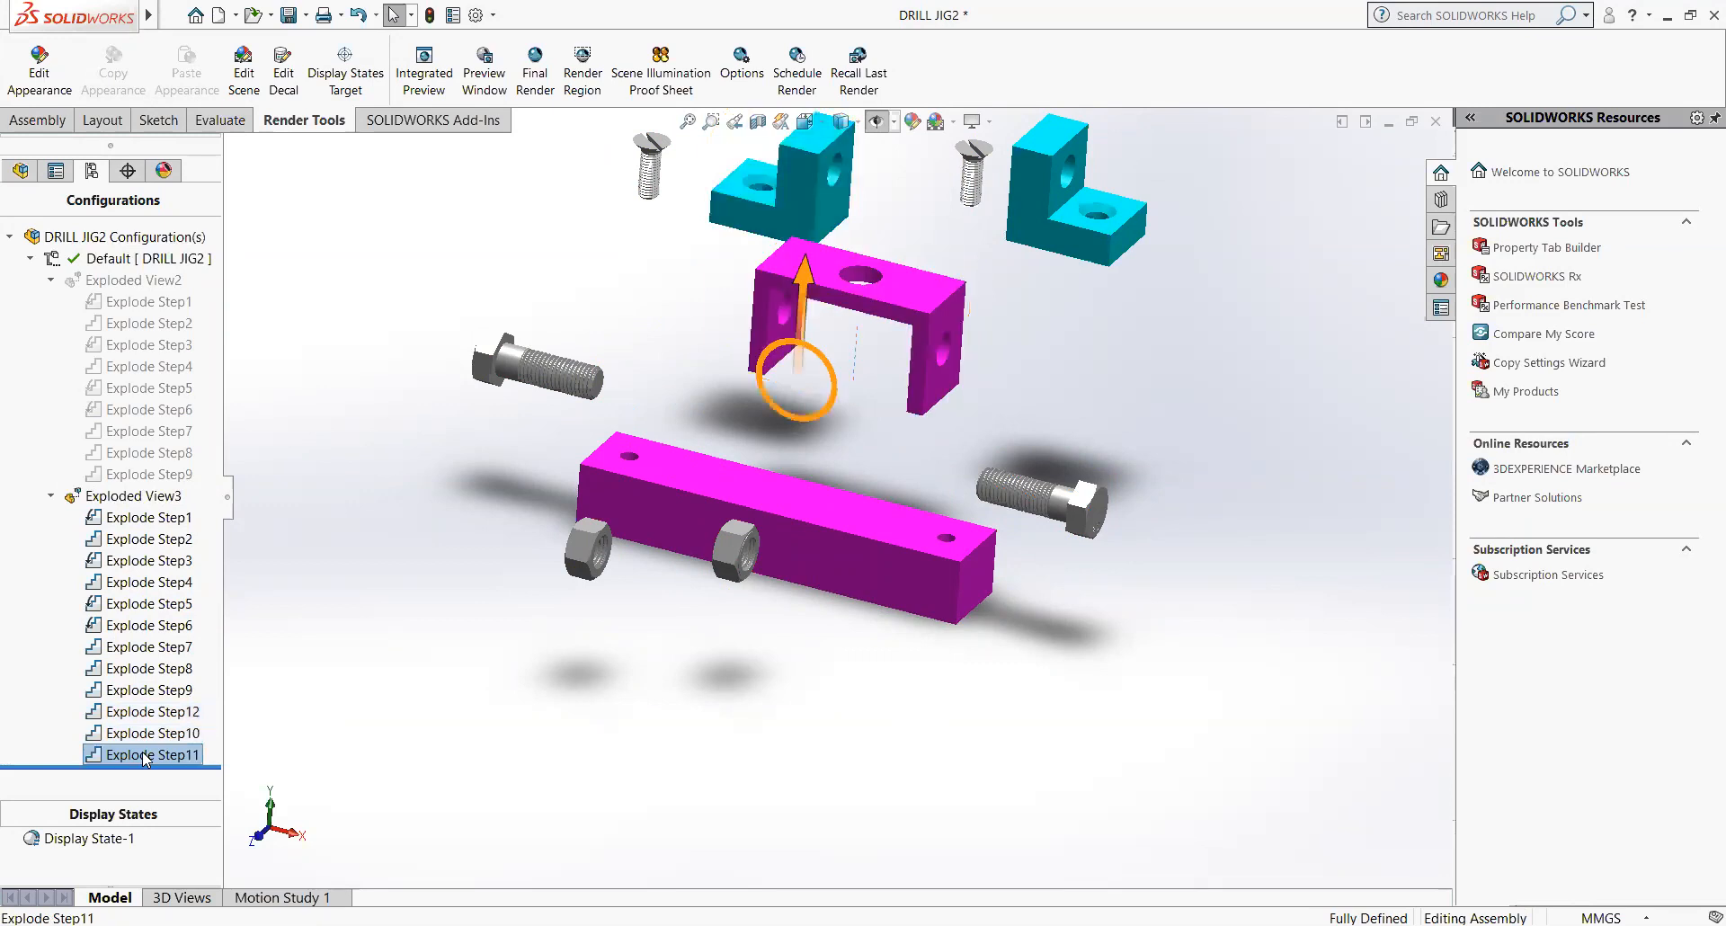
- Reorder the center plate's Explode Step12 ahead of Explode Step8 in Exploded View3, keeping its name
left_click(151, 712)
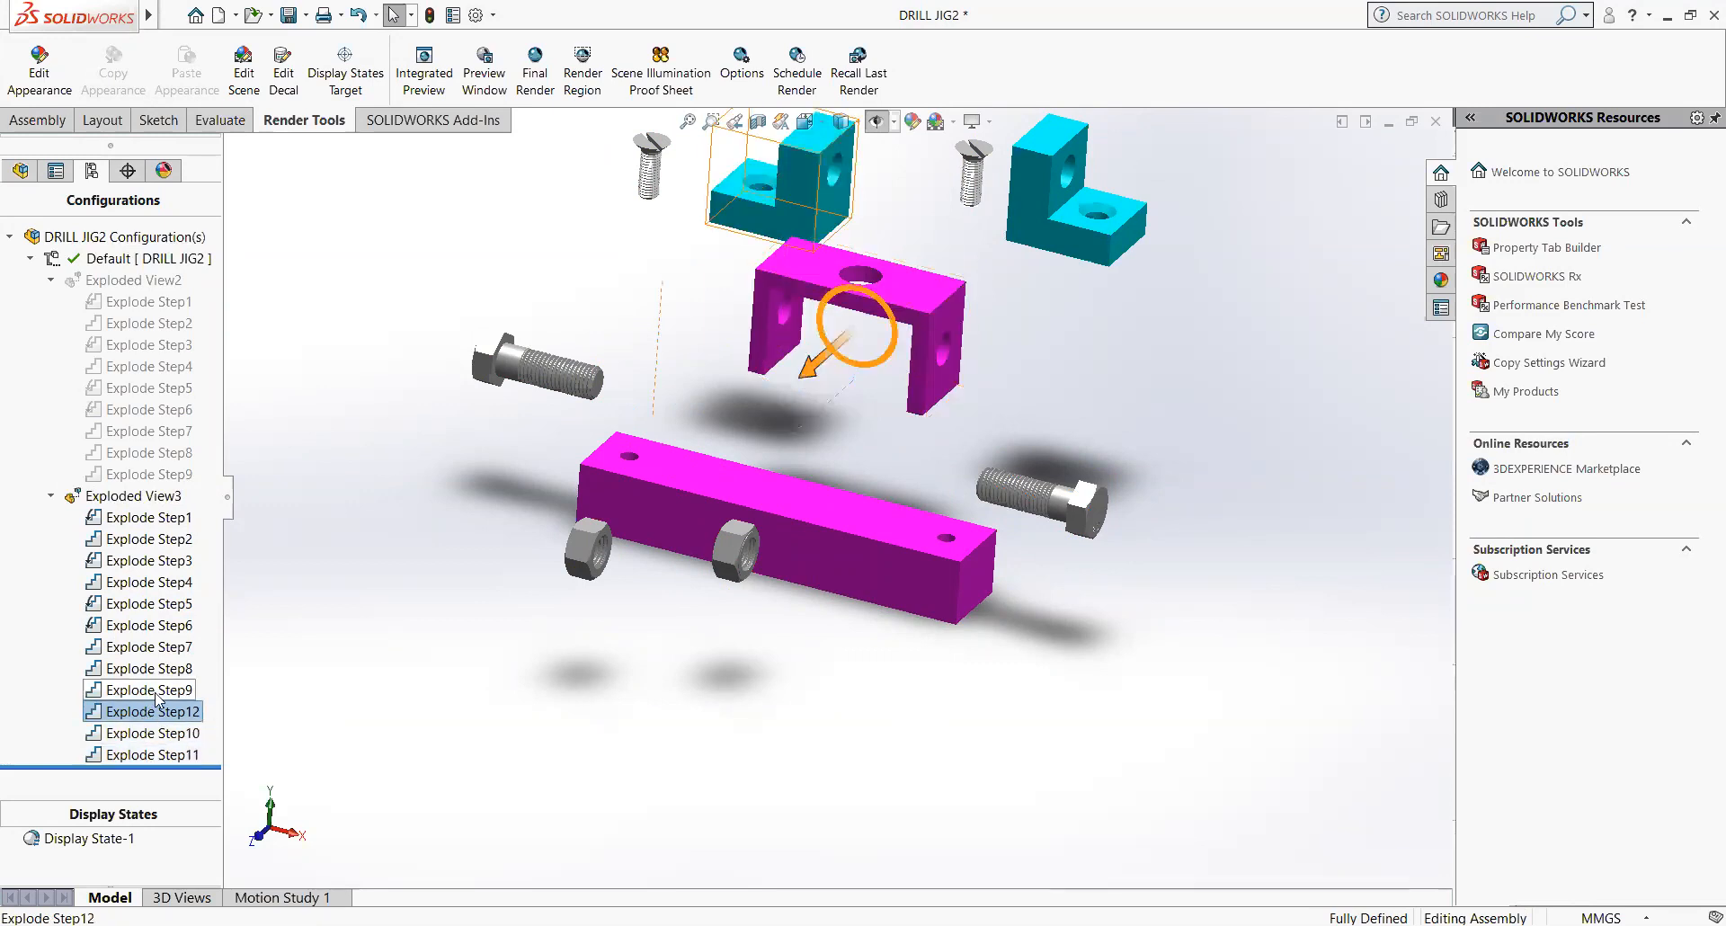
left_click(149, 691)
left_click(166, 670)
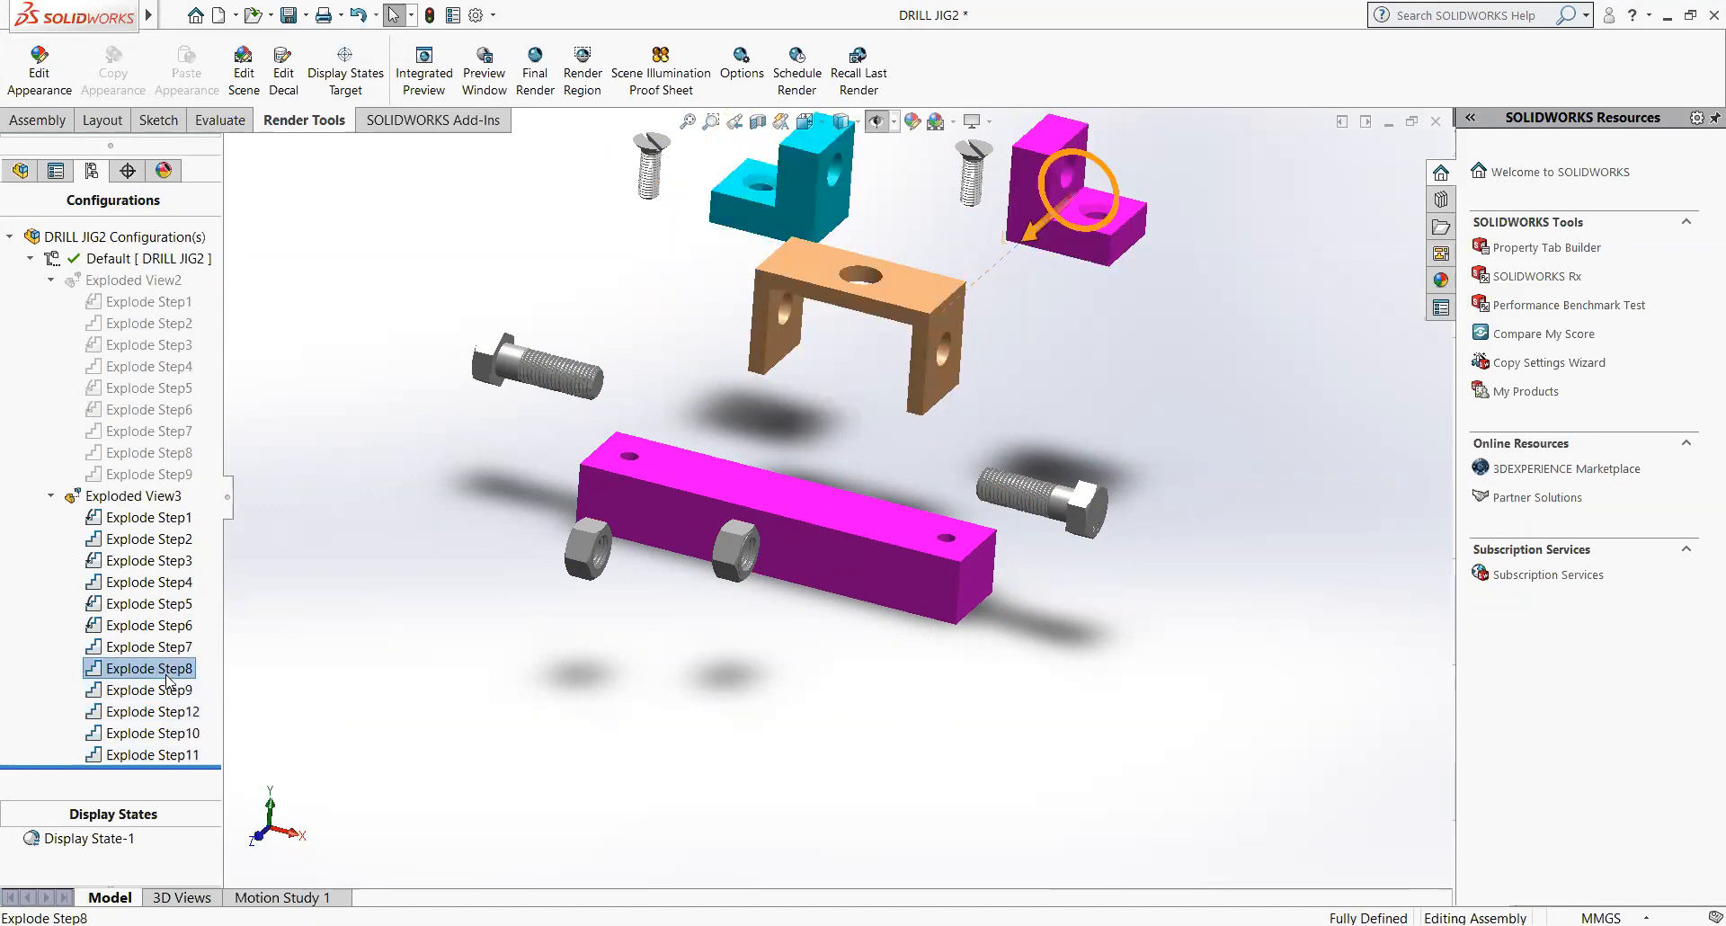
left_click(153, 712)
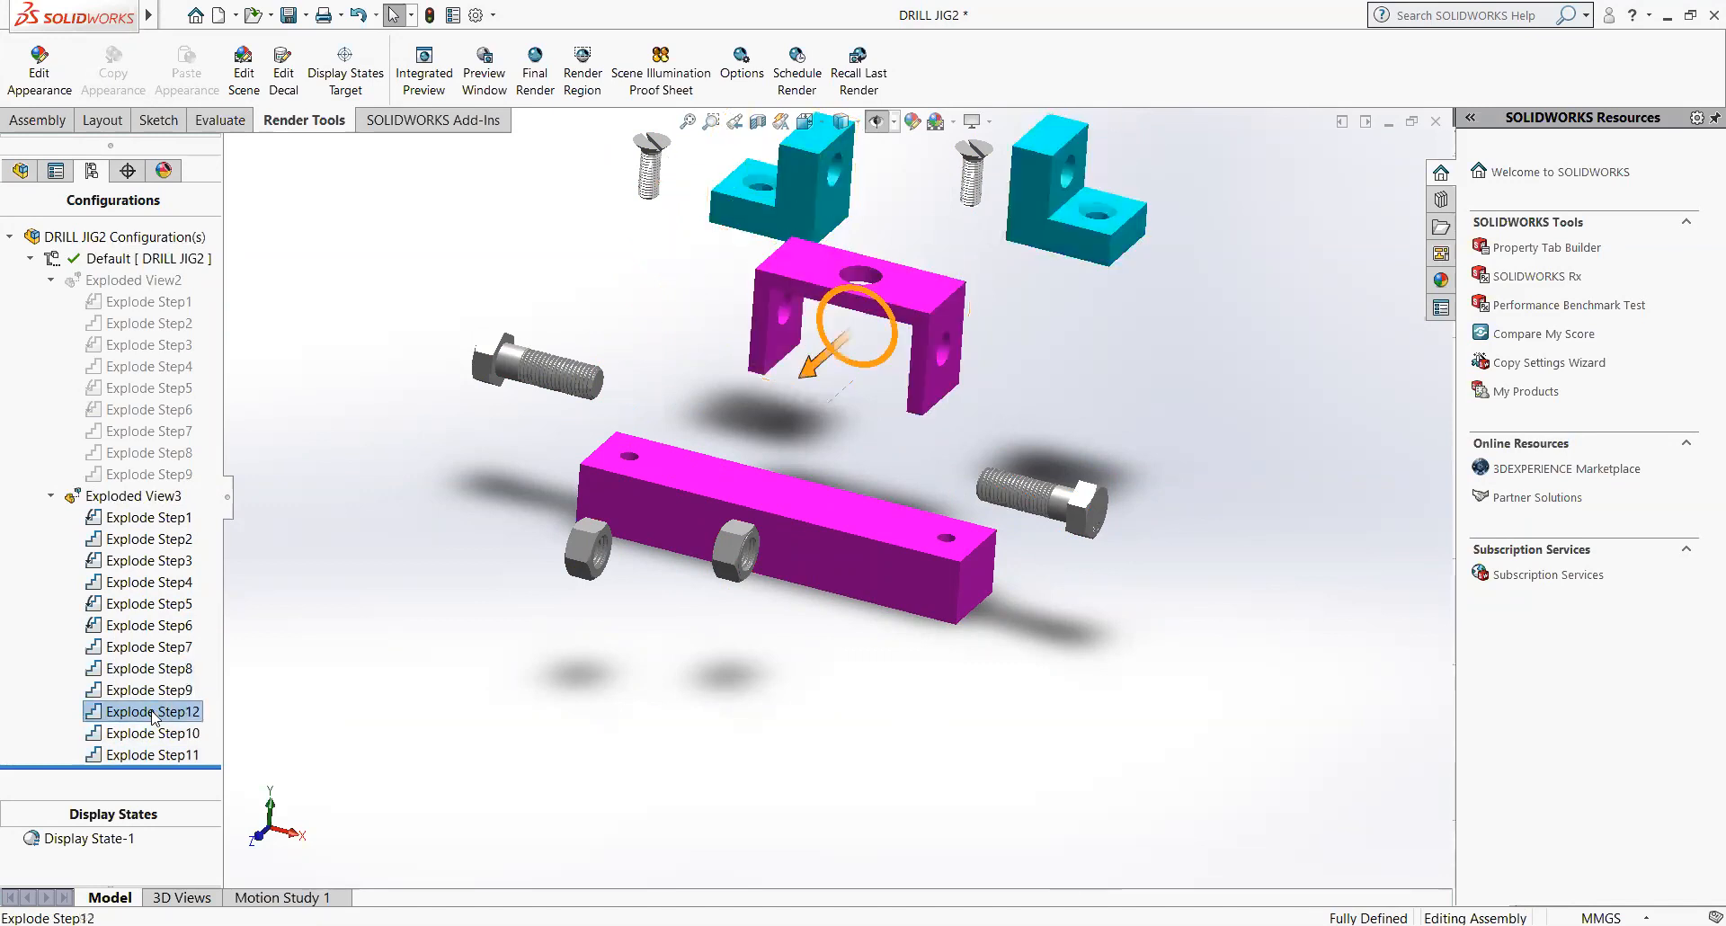
left_click_drag(156, 711, 156, 676)
left_click(150, 691)
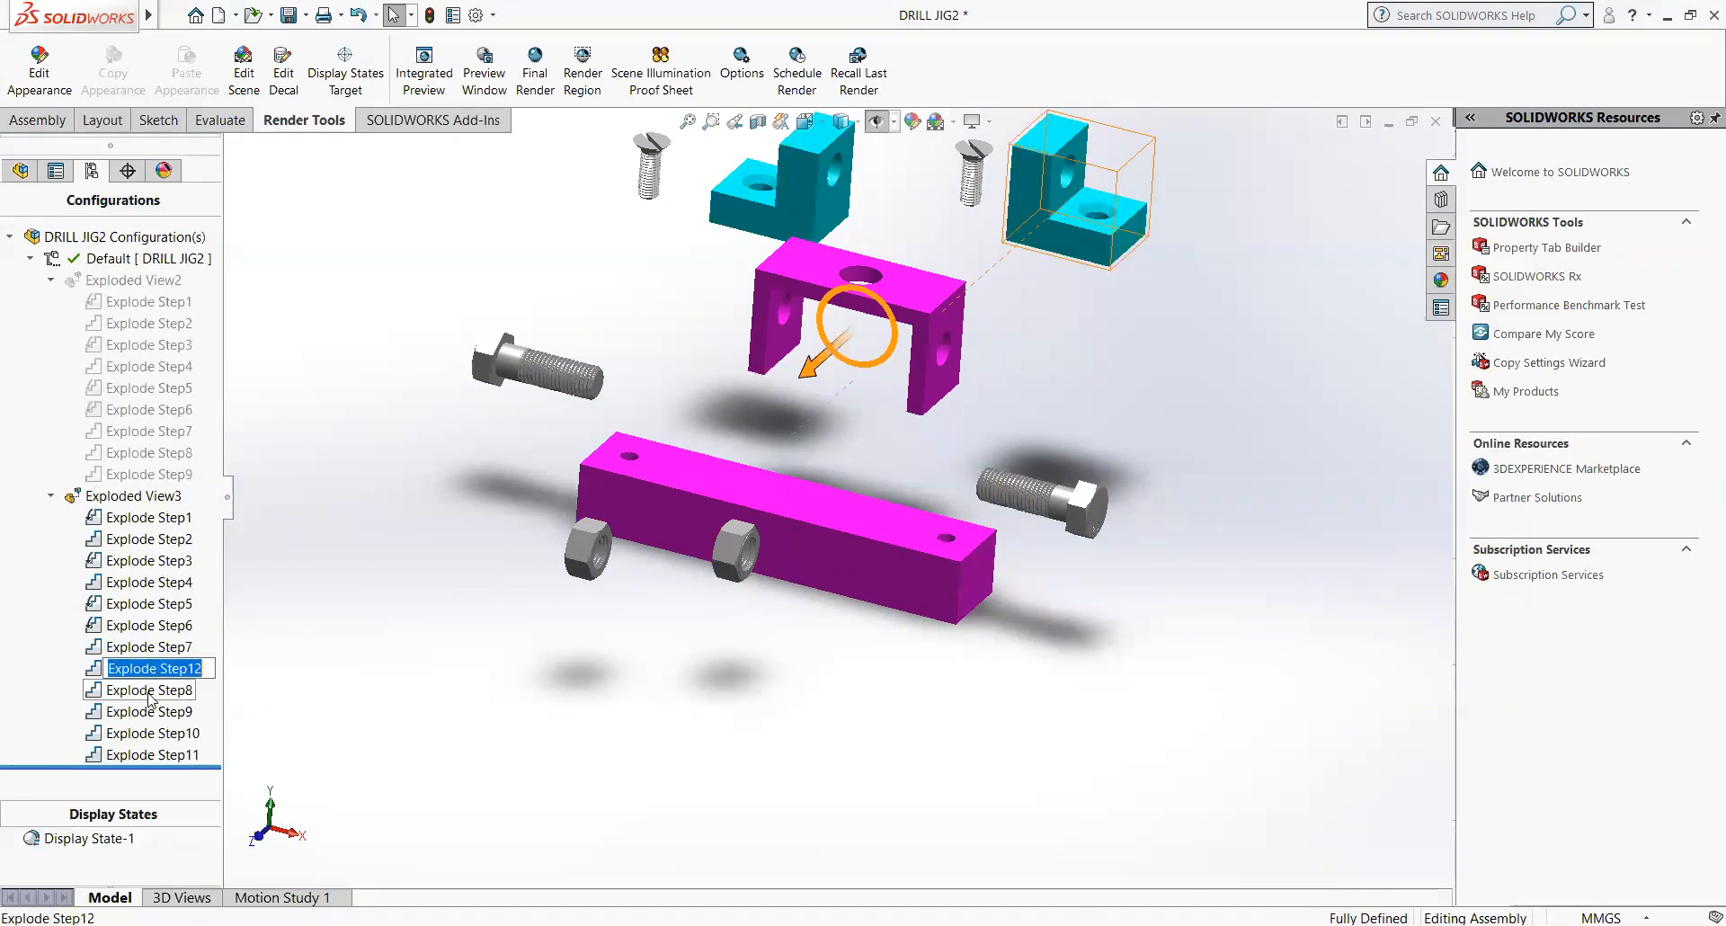
- Check the reordered explode steps of Exploded View3 for the components moved: brackets, center plate, bolts, nuts and screws
left_click(148, 711)
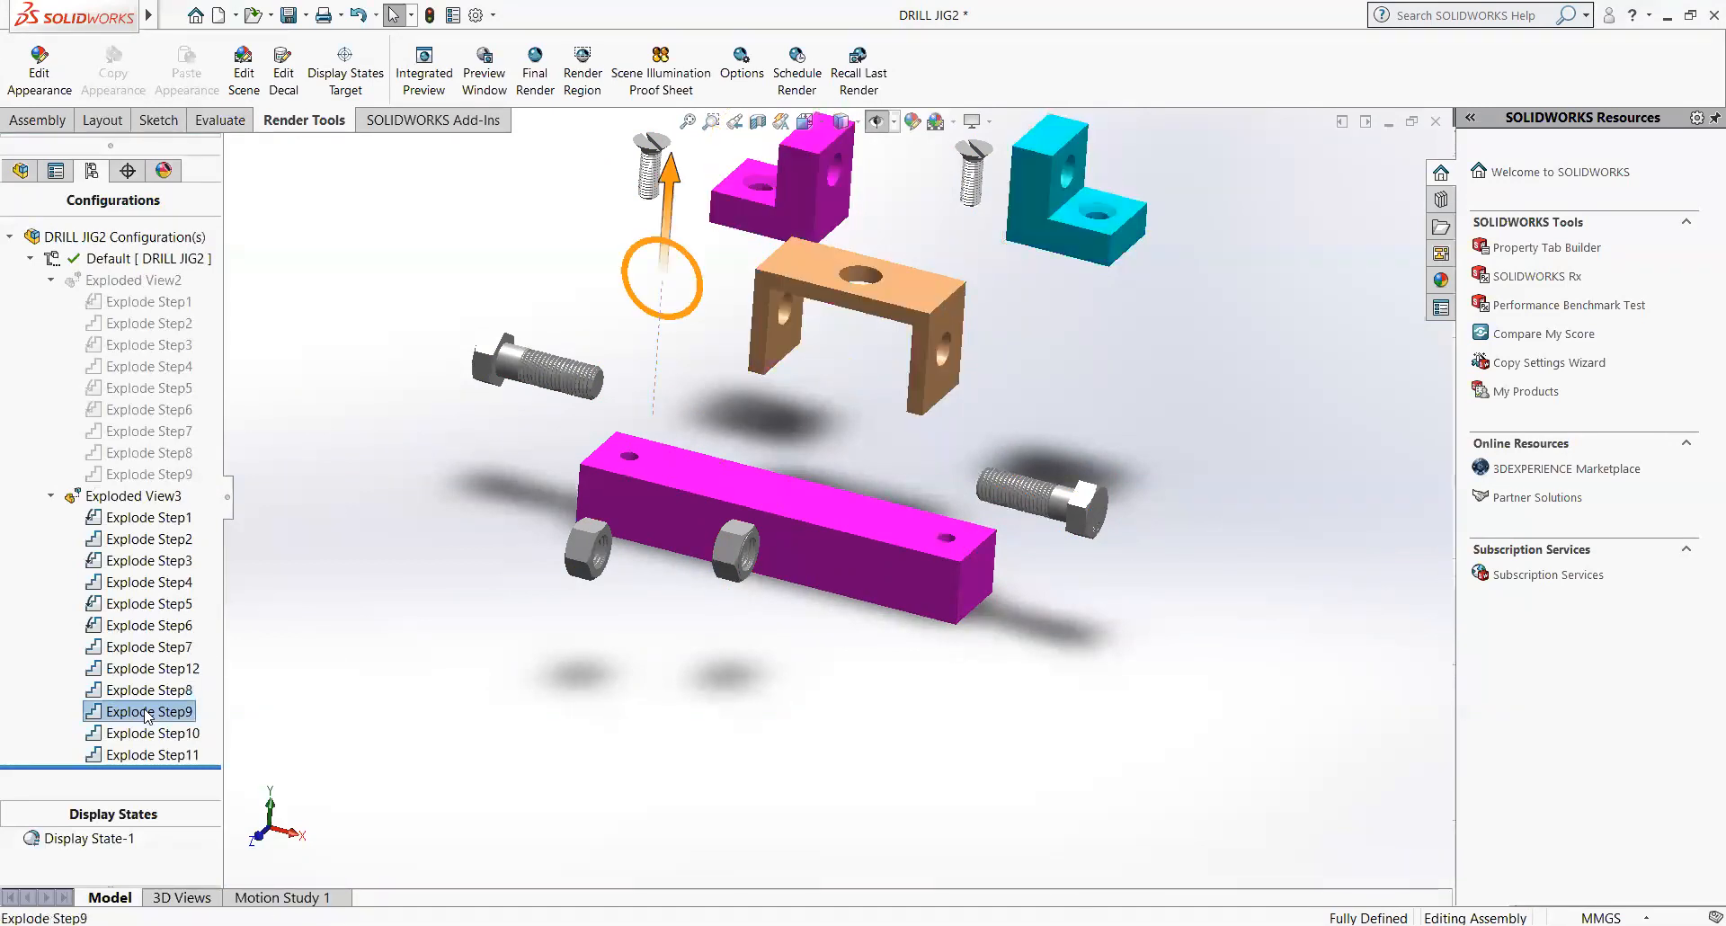
left_click(145, 735)
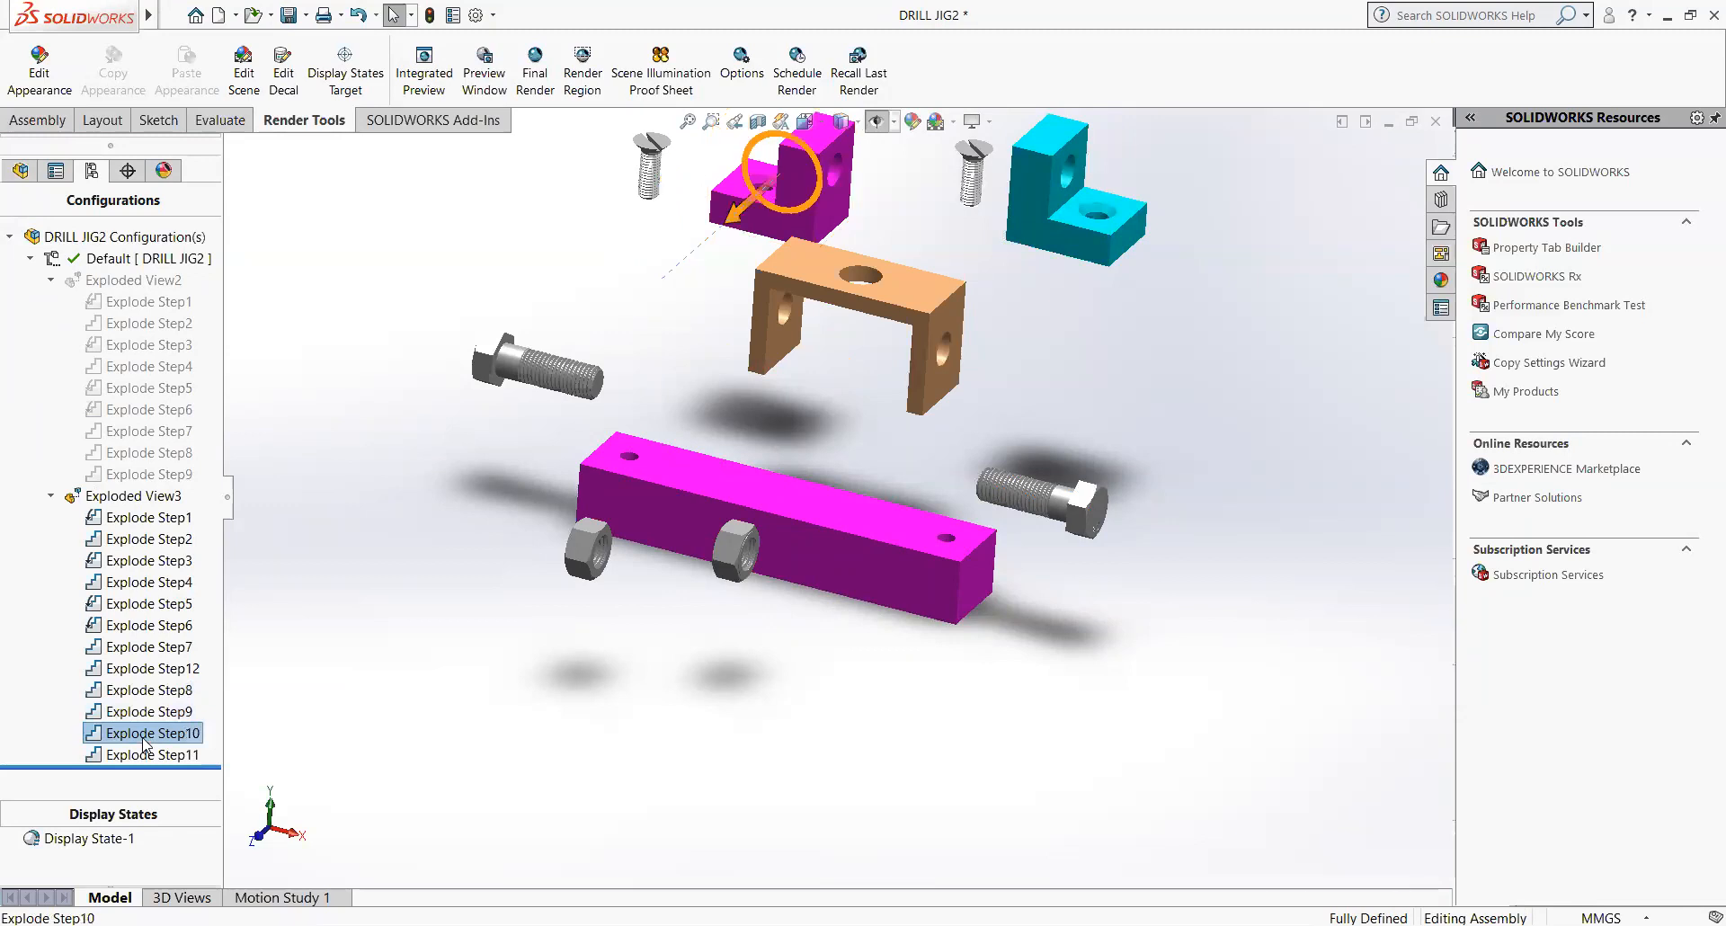
left_click(143, 754)
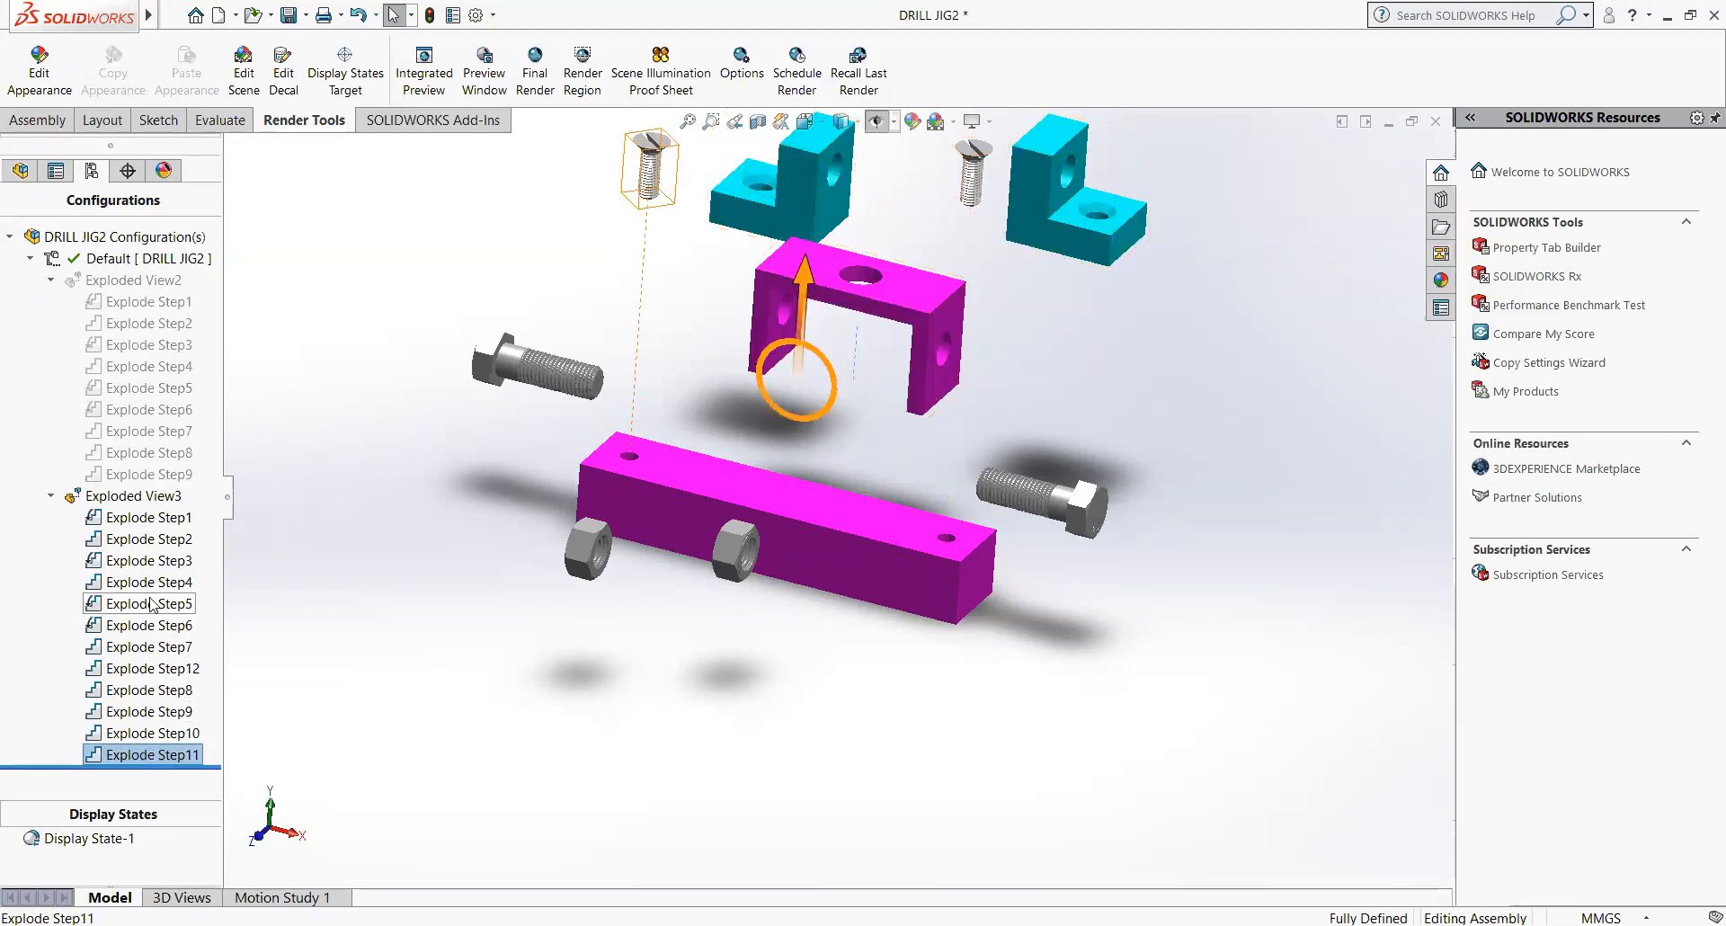
left_click(148, 518)
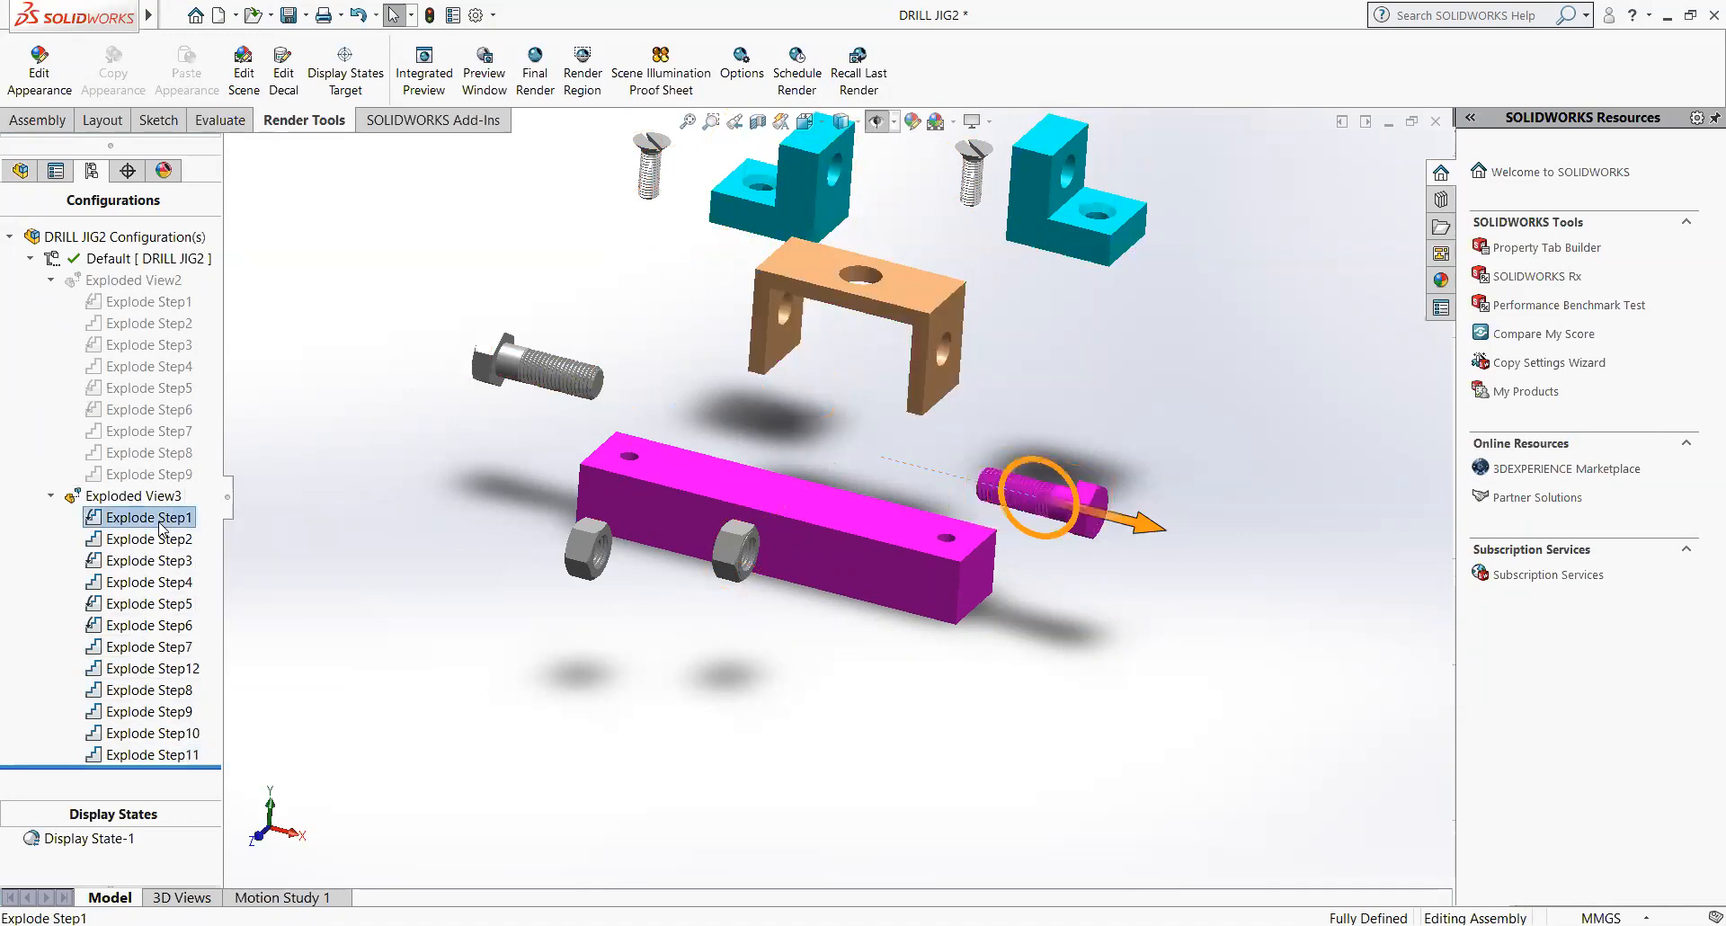
left_click(149, 541)
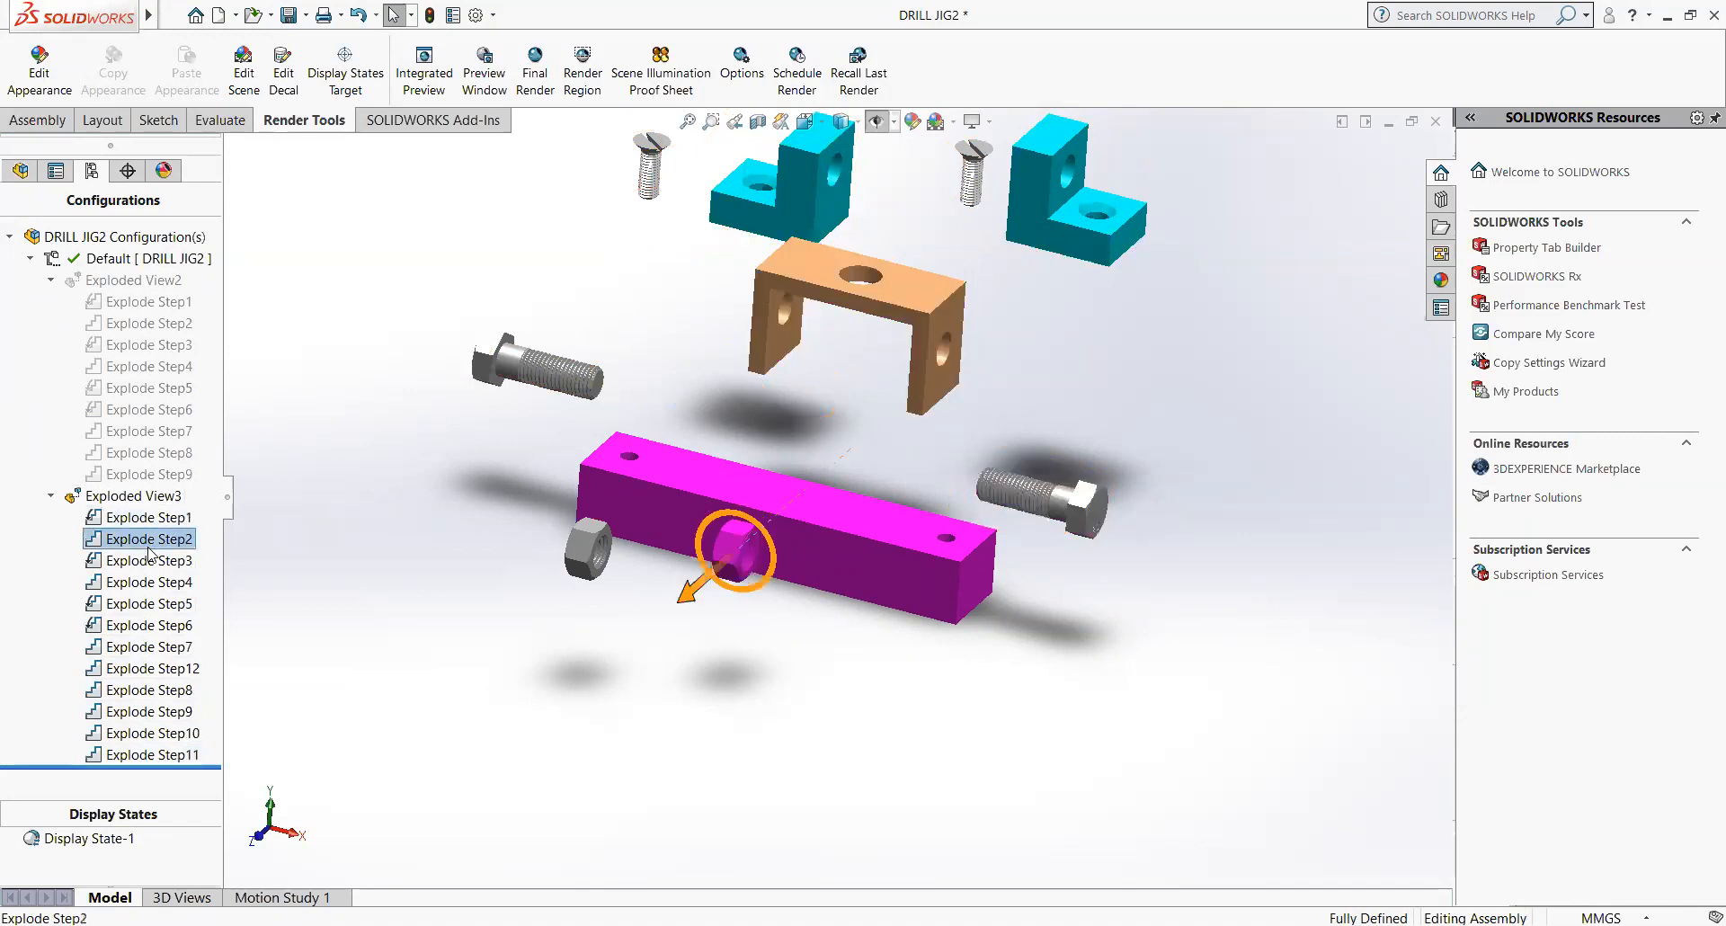
left_click(148, 583)
left_click(158, 626)
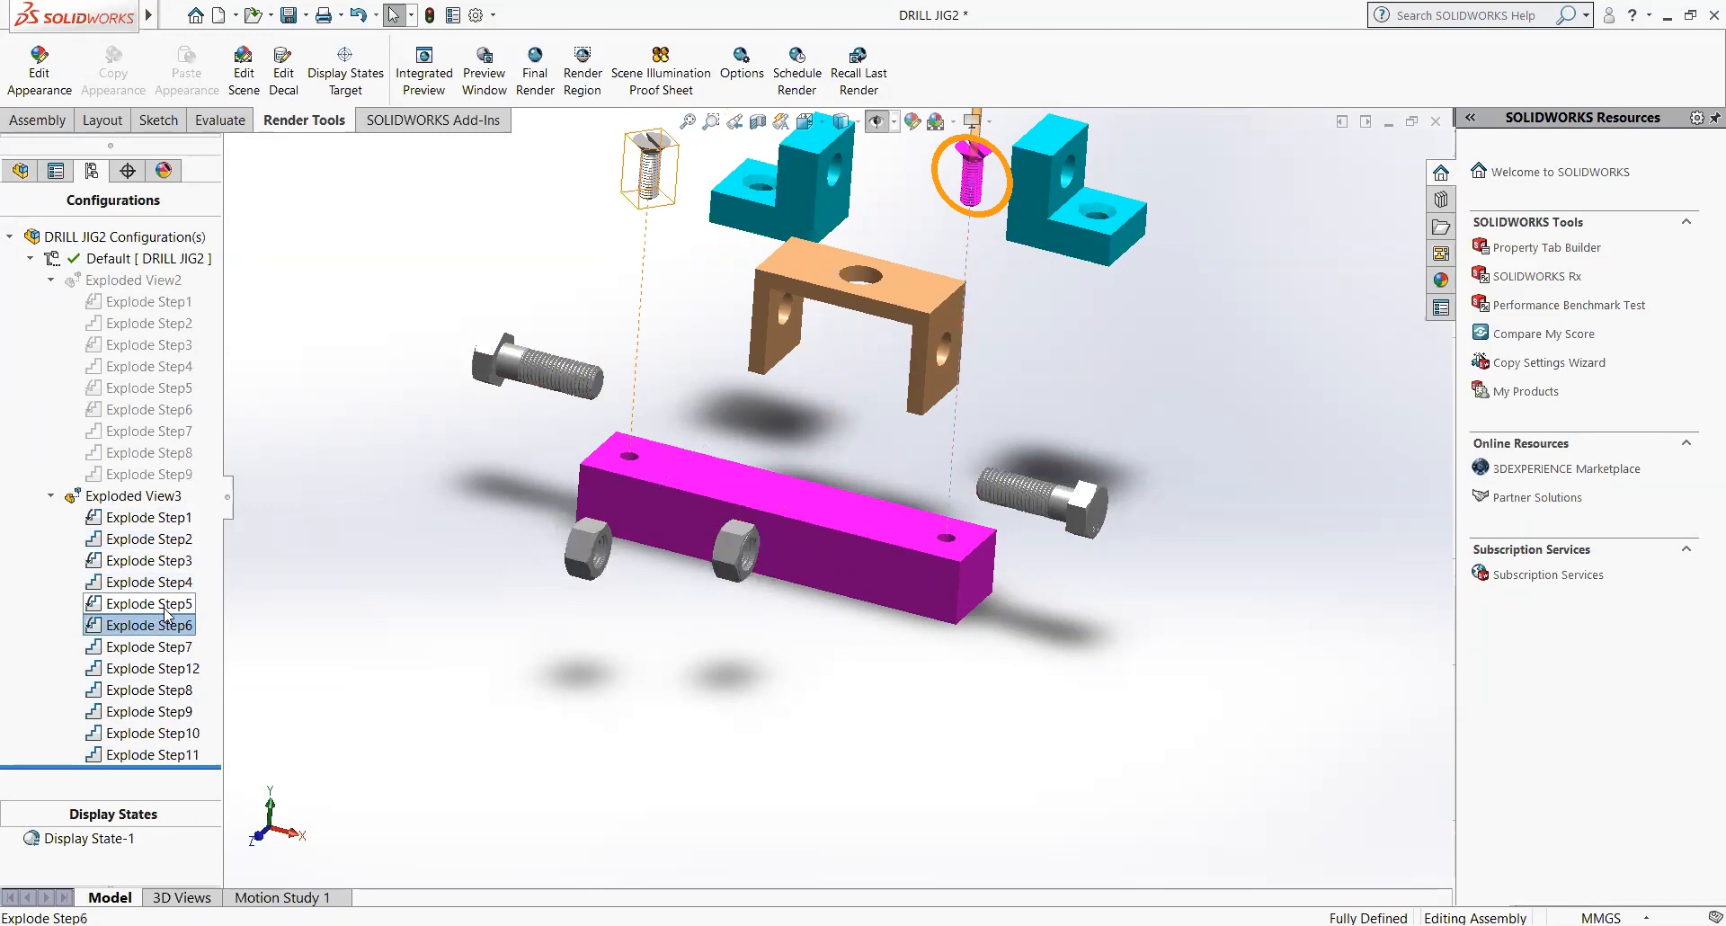
left_click(158, 605)
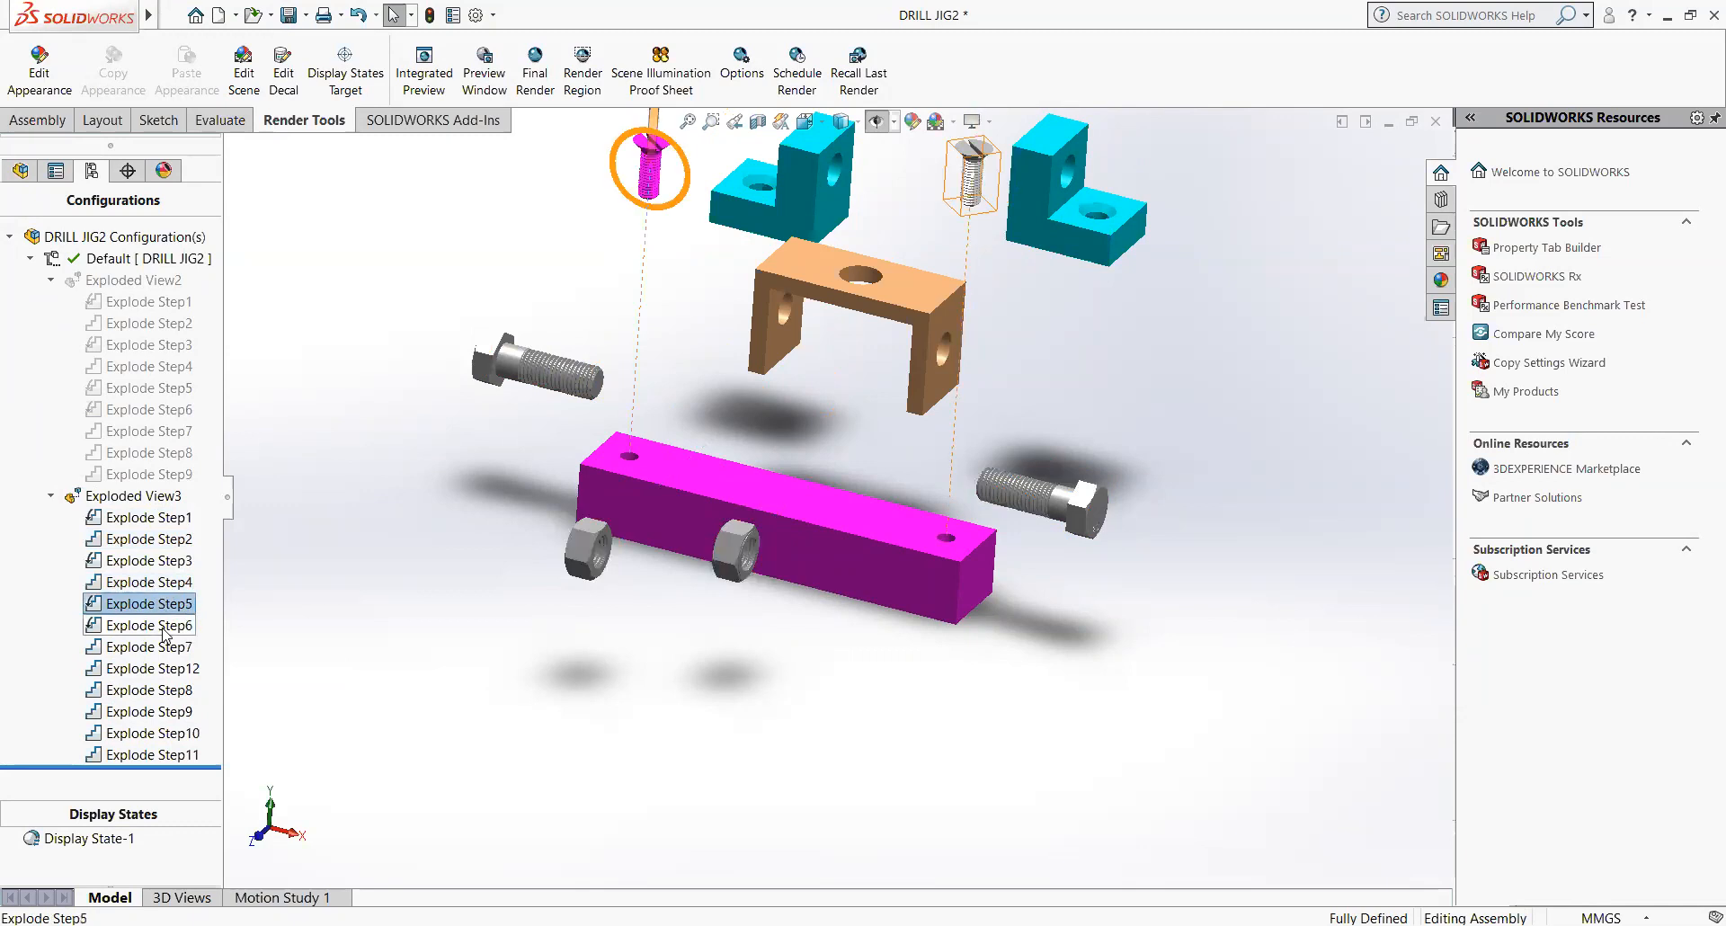
left_click(158, 582)
left_click(162, 561)
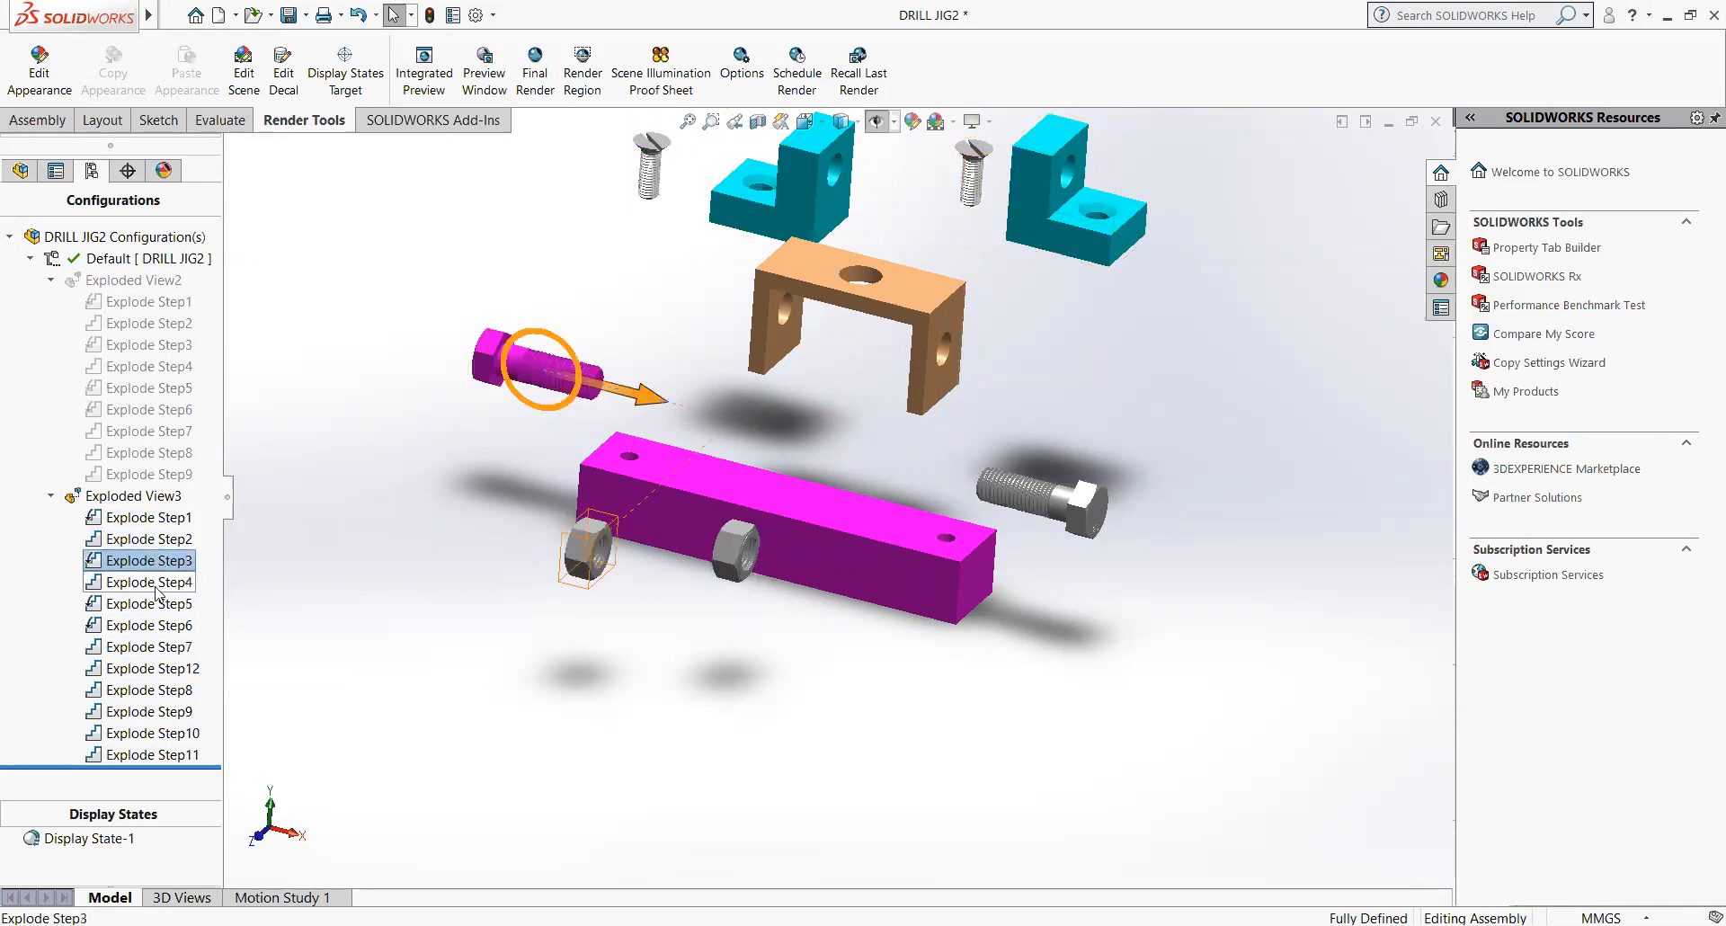
left_click(157, 604)
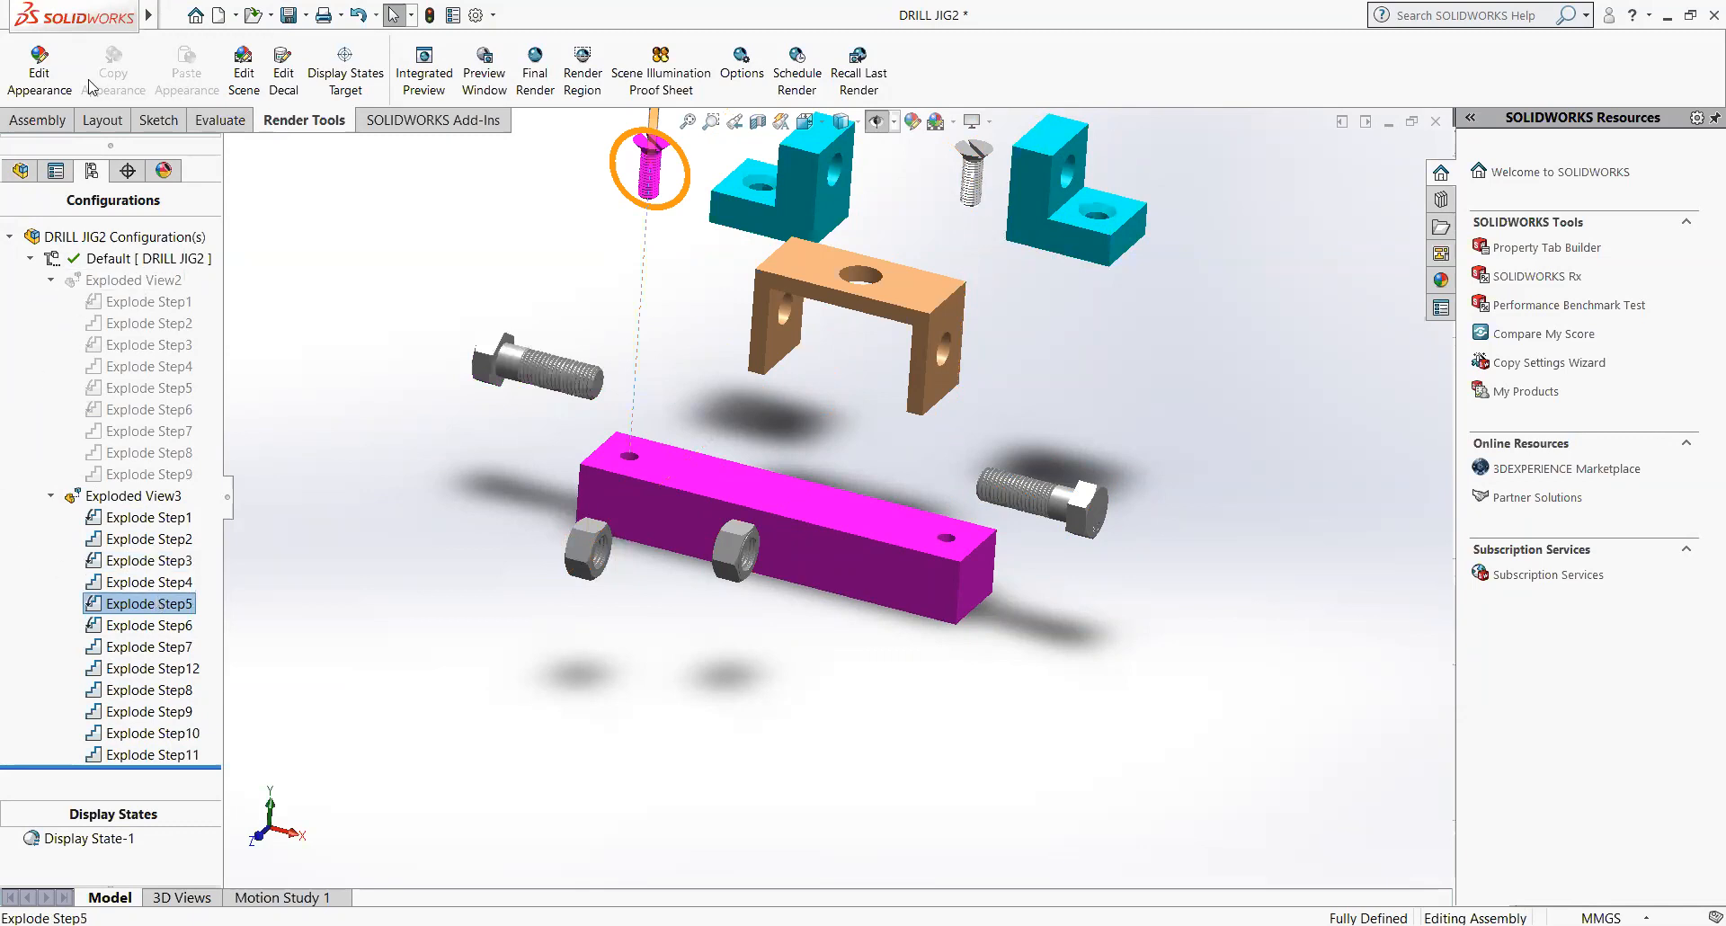
- Play the collapse animation of Exploded View3 with the reordered explode steps
left_click(292, 272)
right_click(132, 497)
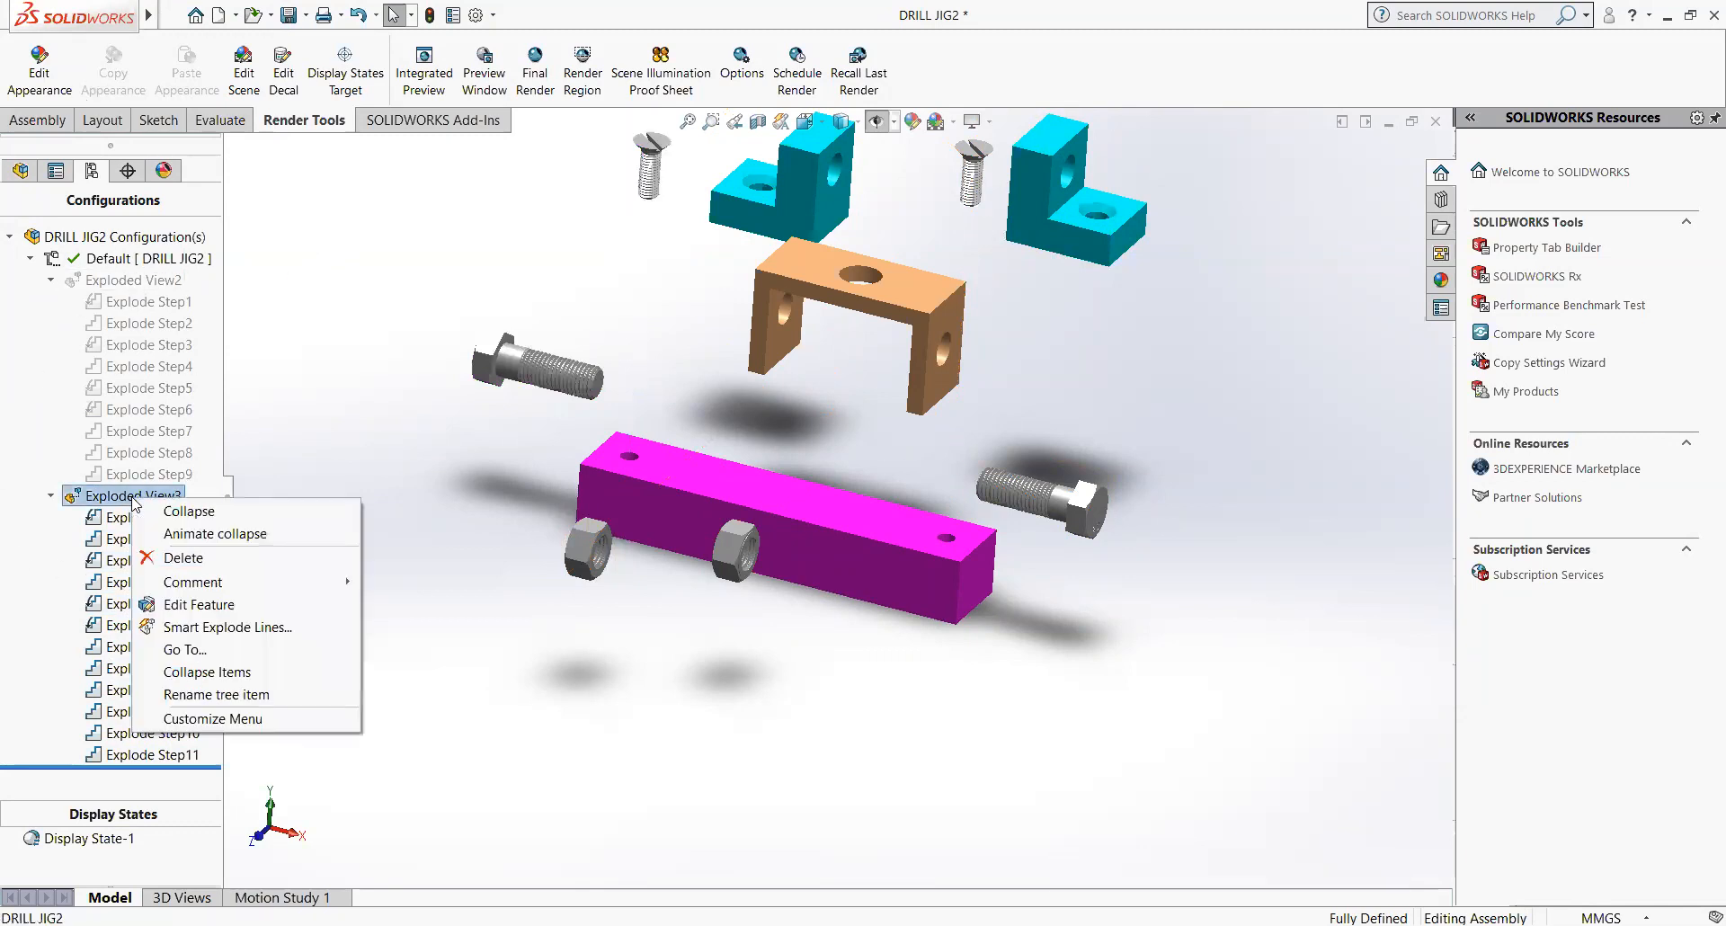
left_click(190, 542)
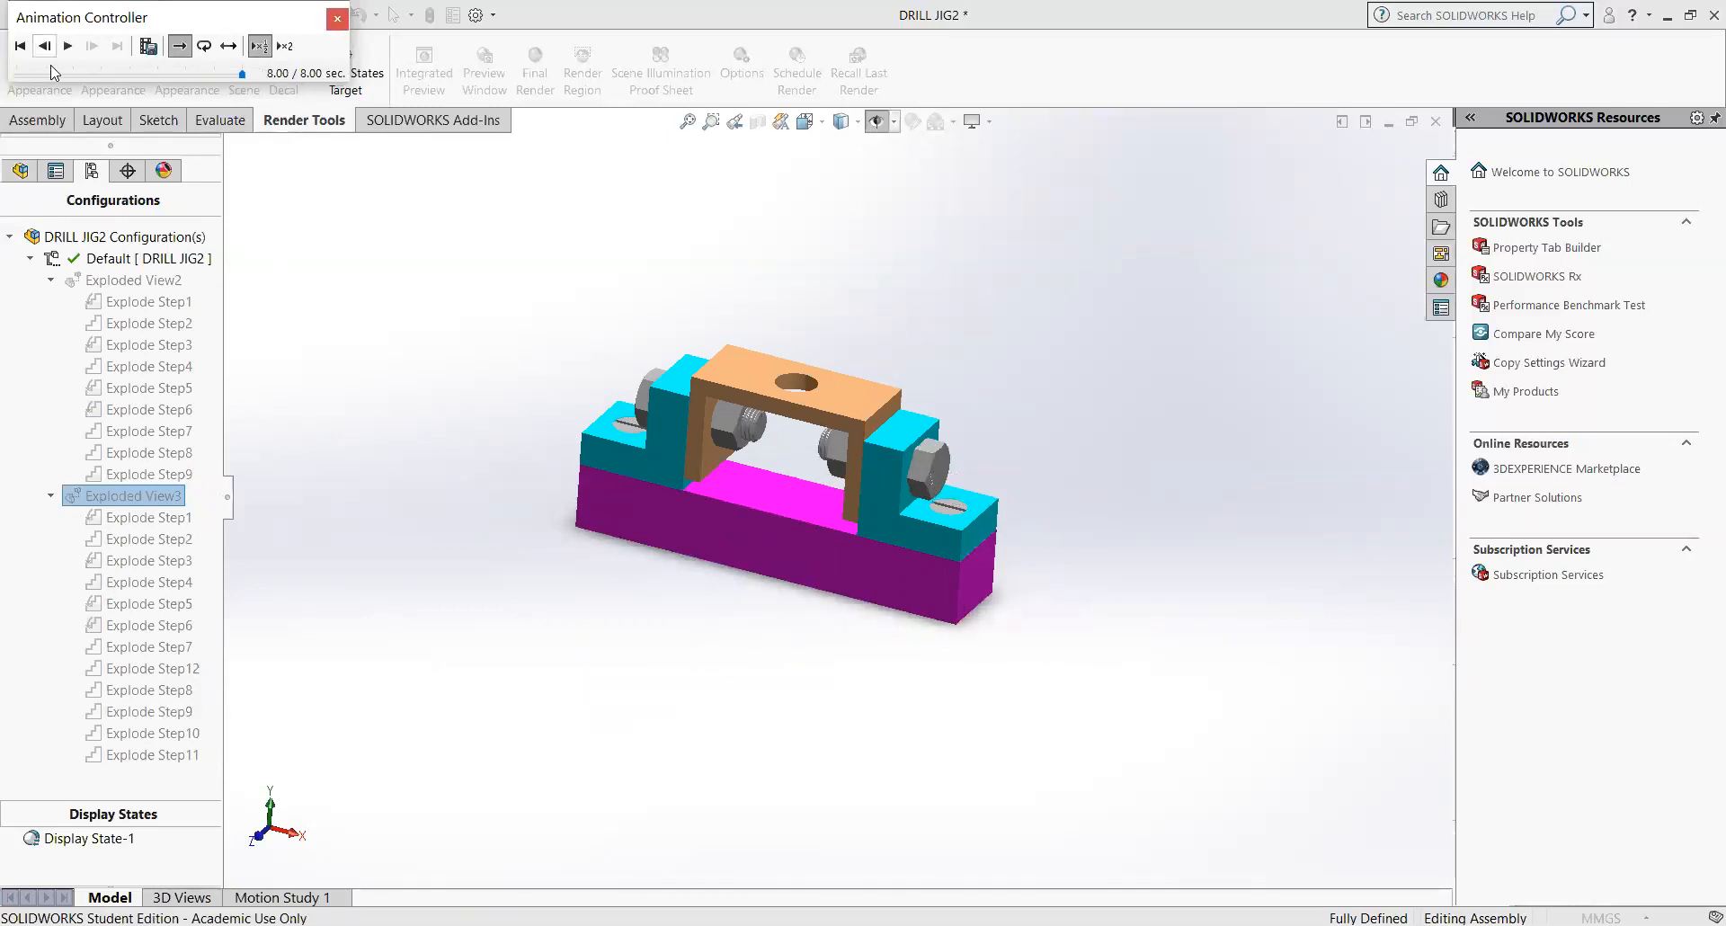
- Replay the collapse animation of Exploded View3 and play its explode animation
left_click(78, 47)
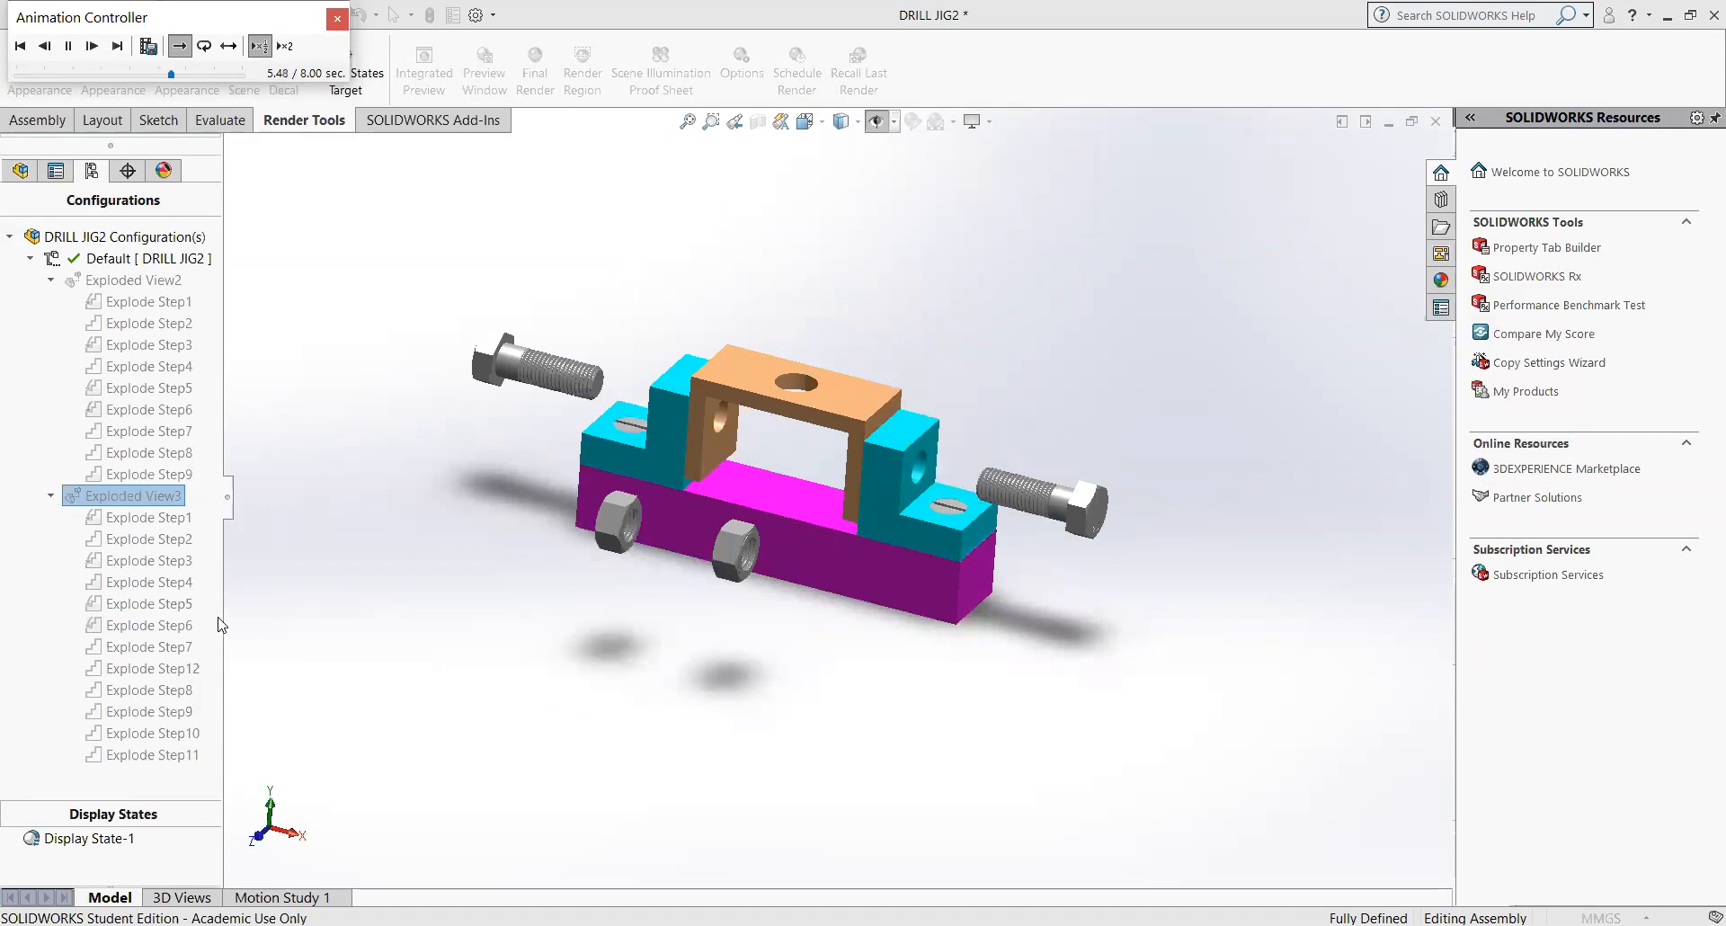
left_click(337, 19)
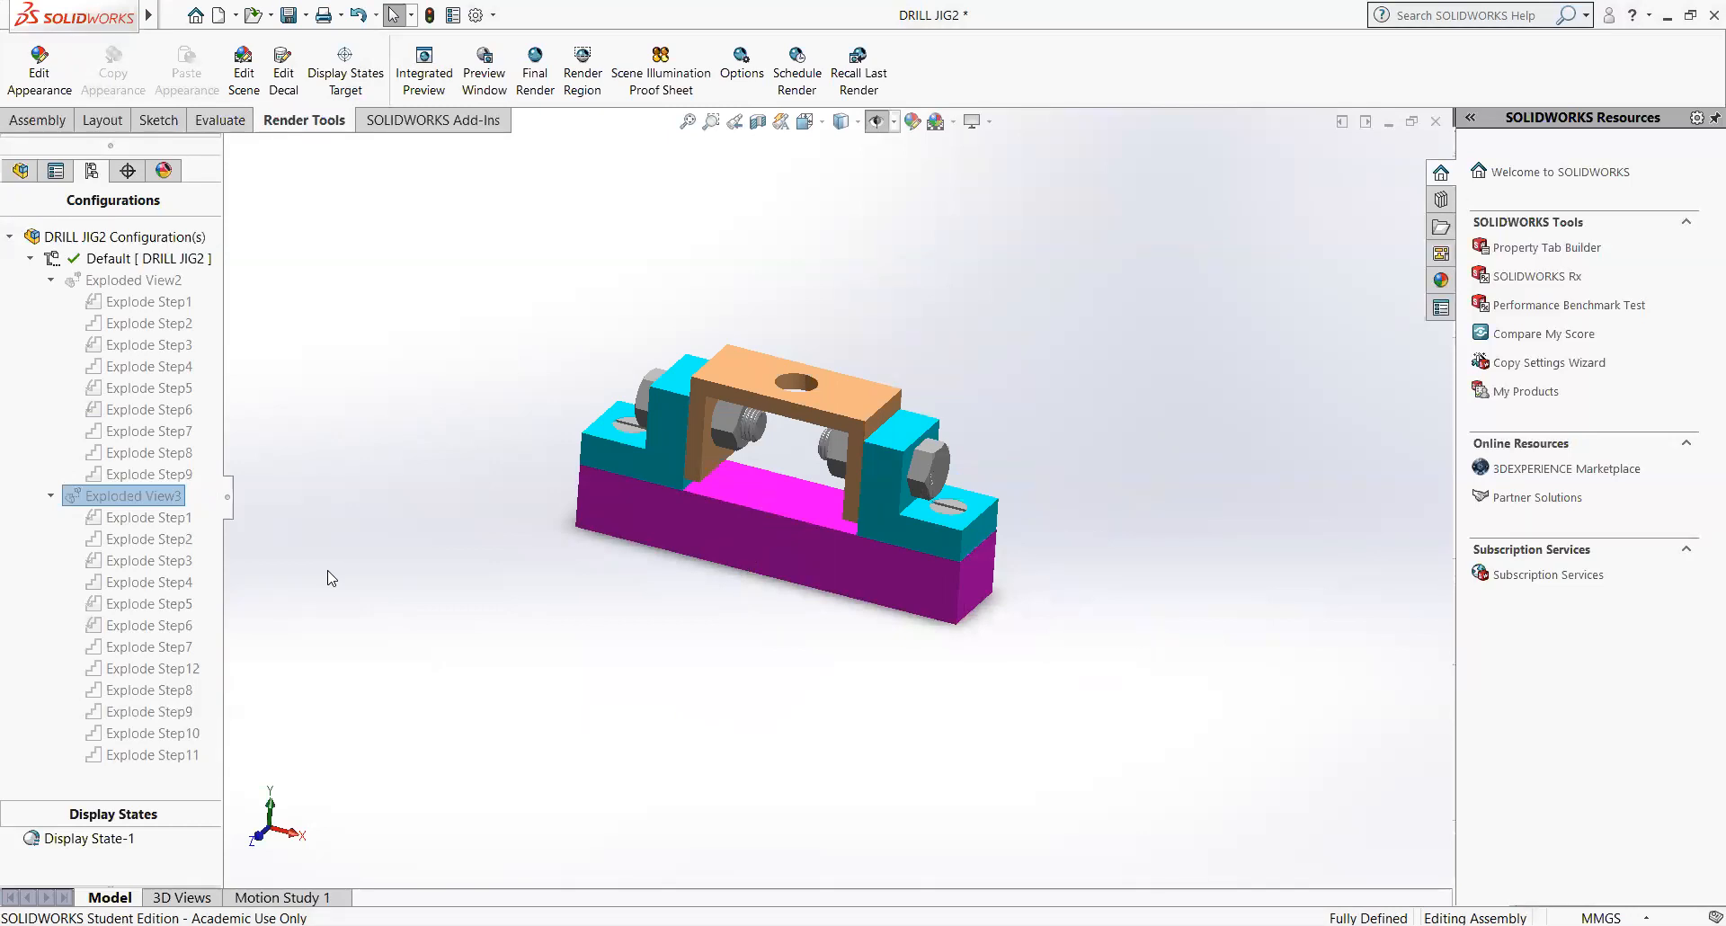
right_click(133, 494)
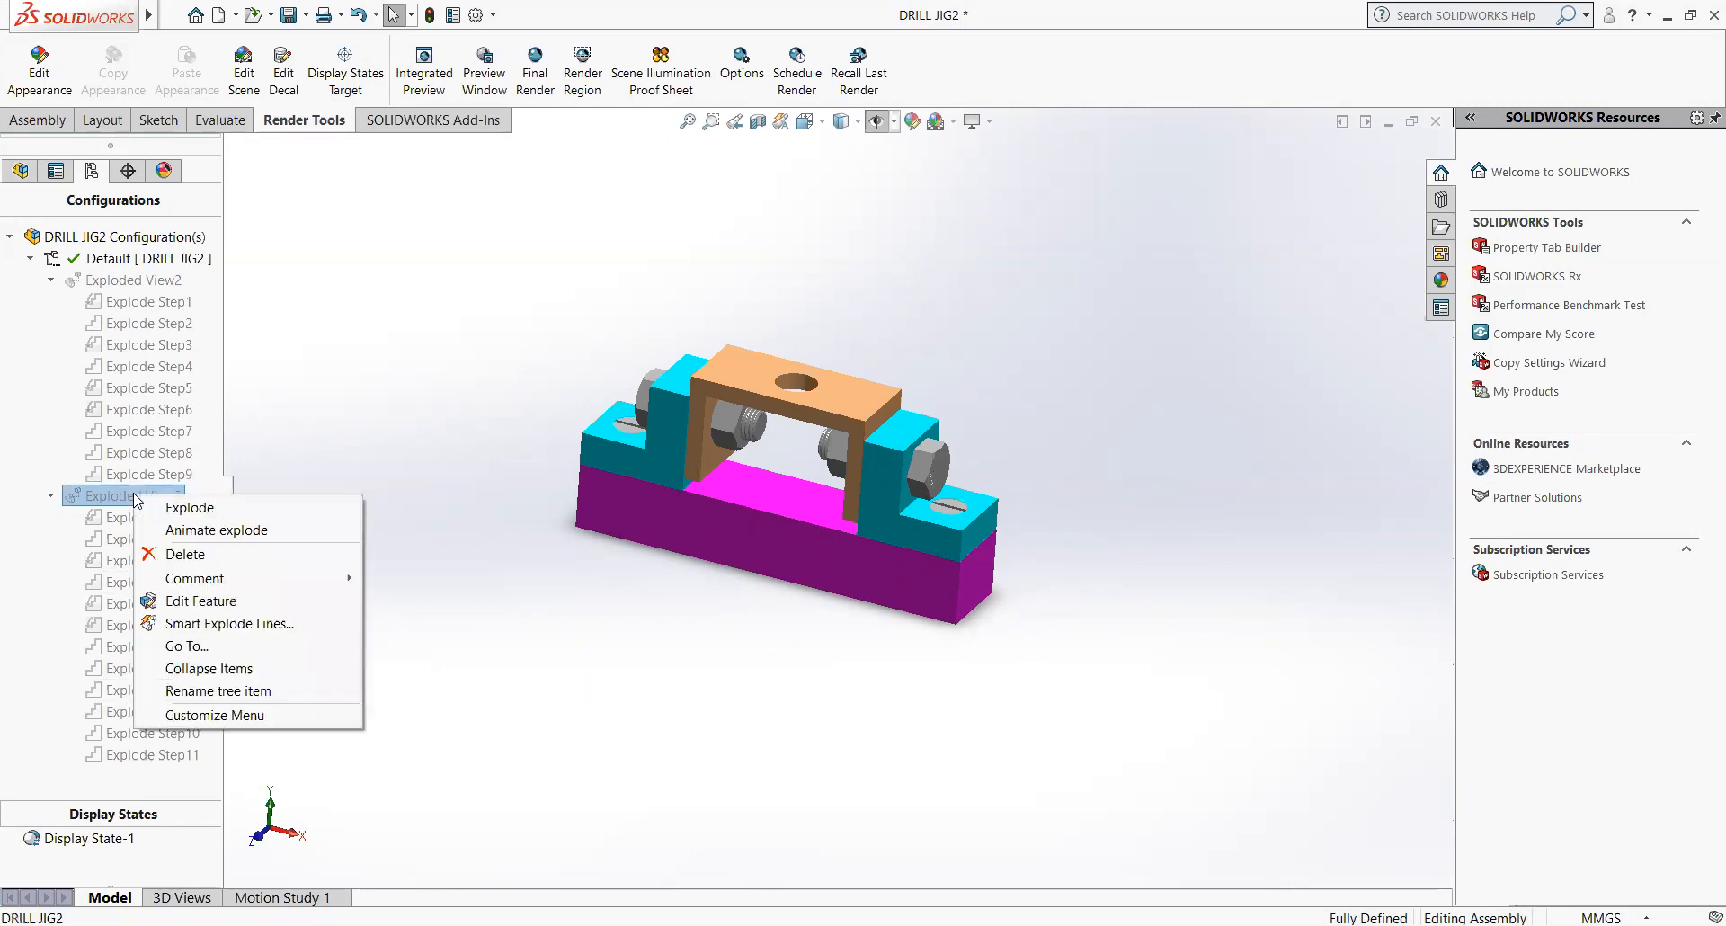
left_click(205, 535)
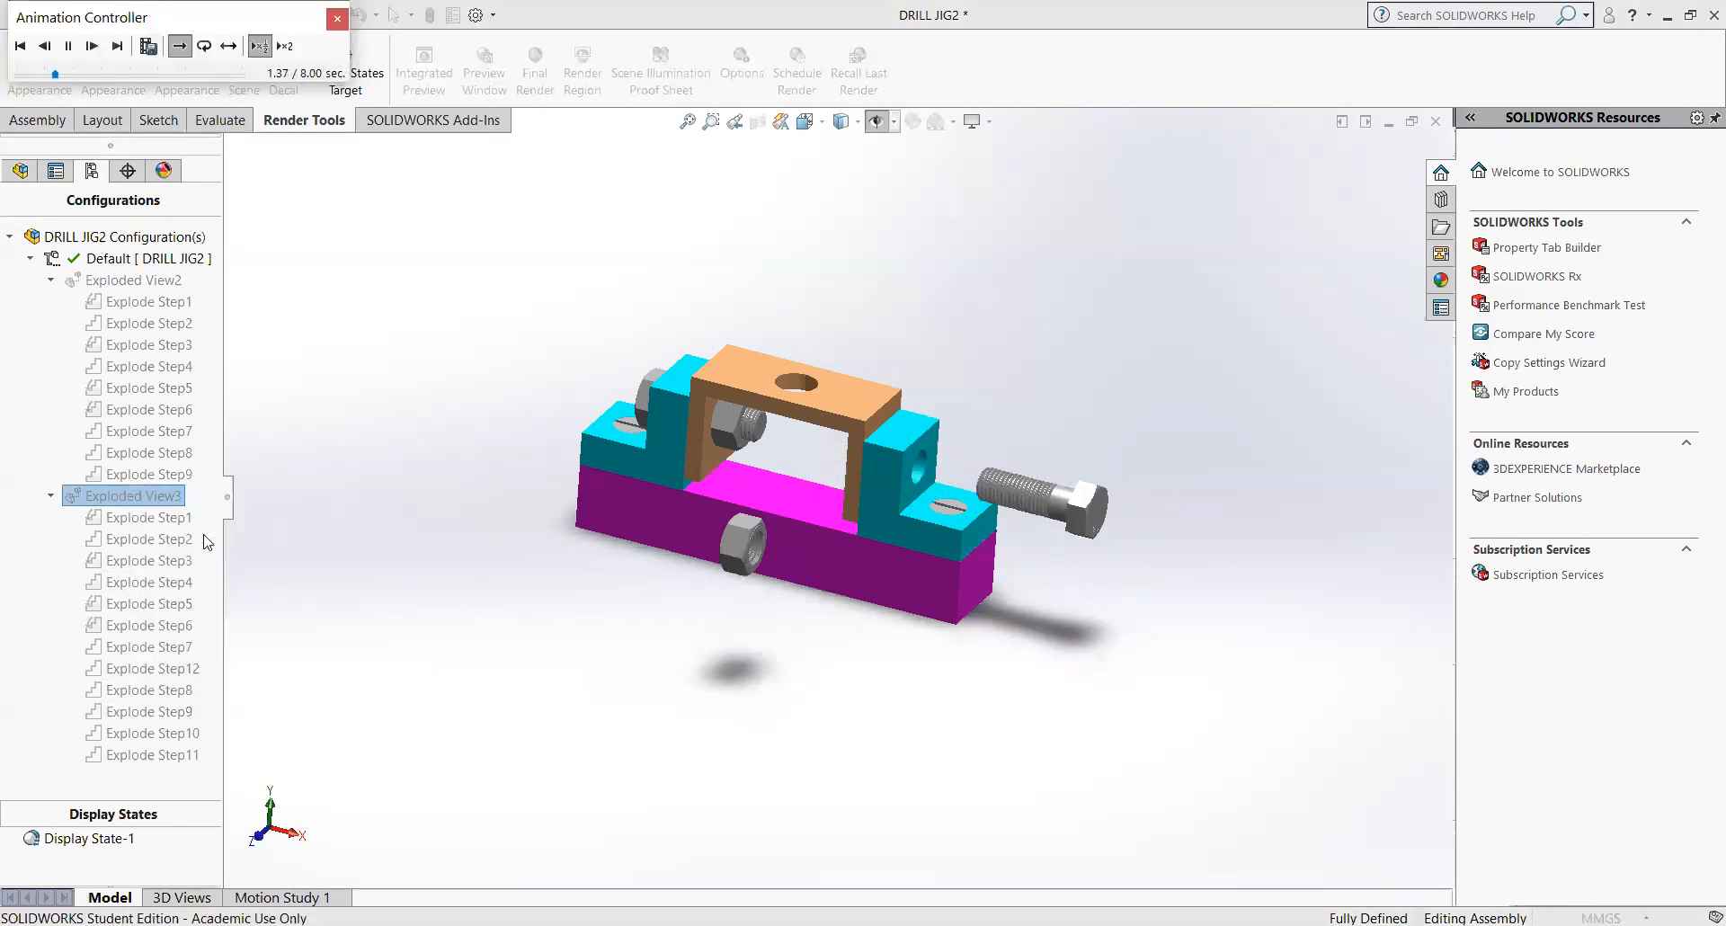
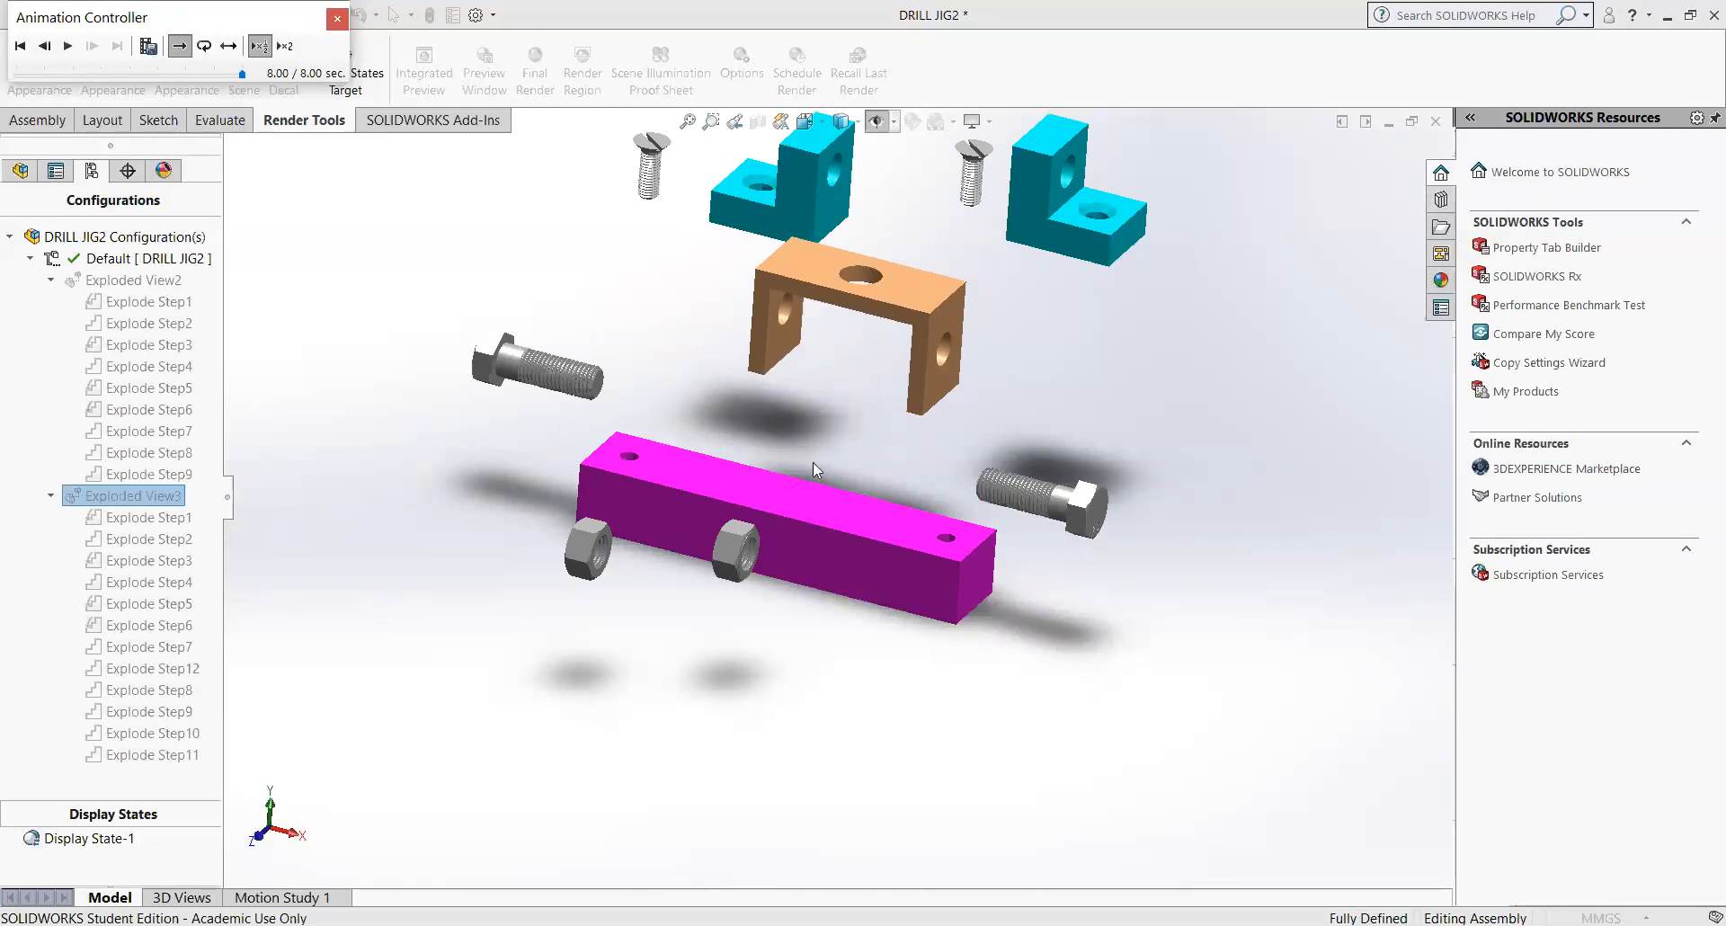
right_click(139, 500)
left_click(376, 386)
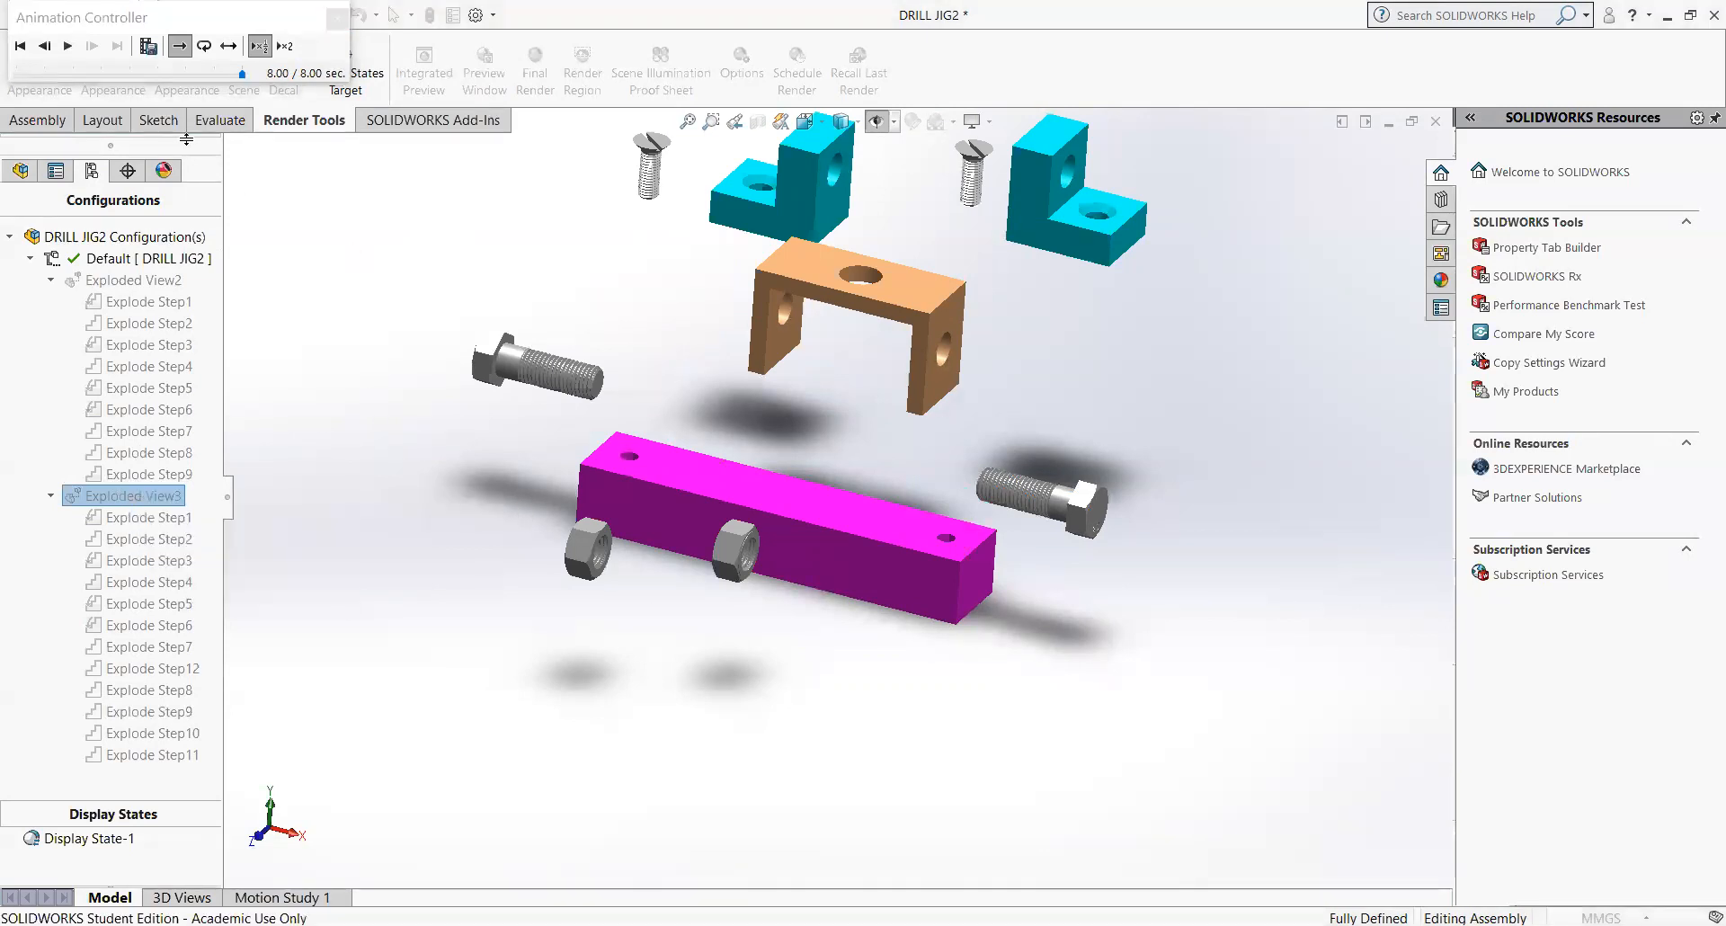
left_click(337, 20)
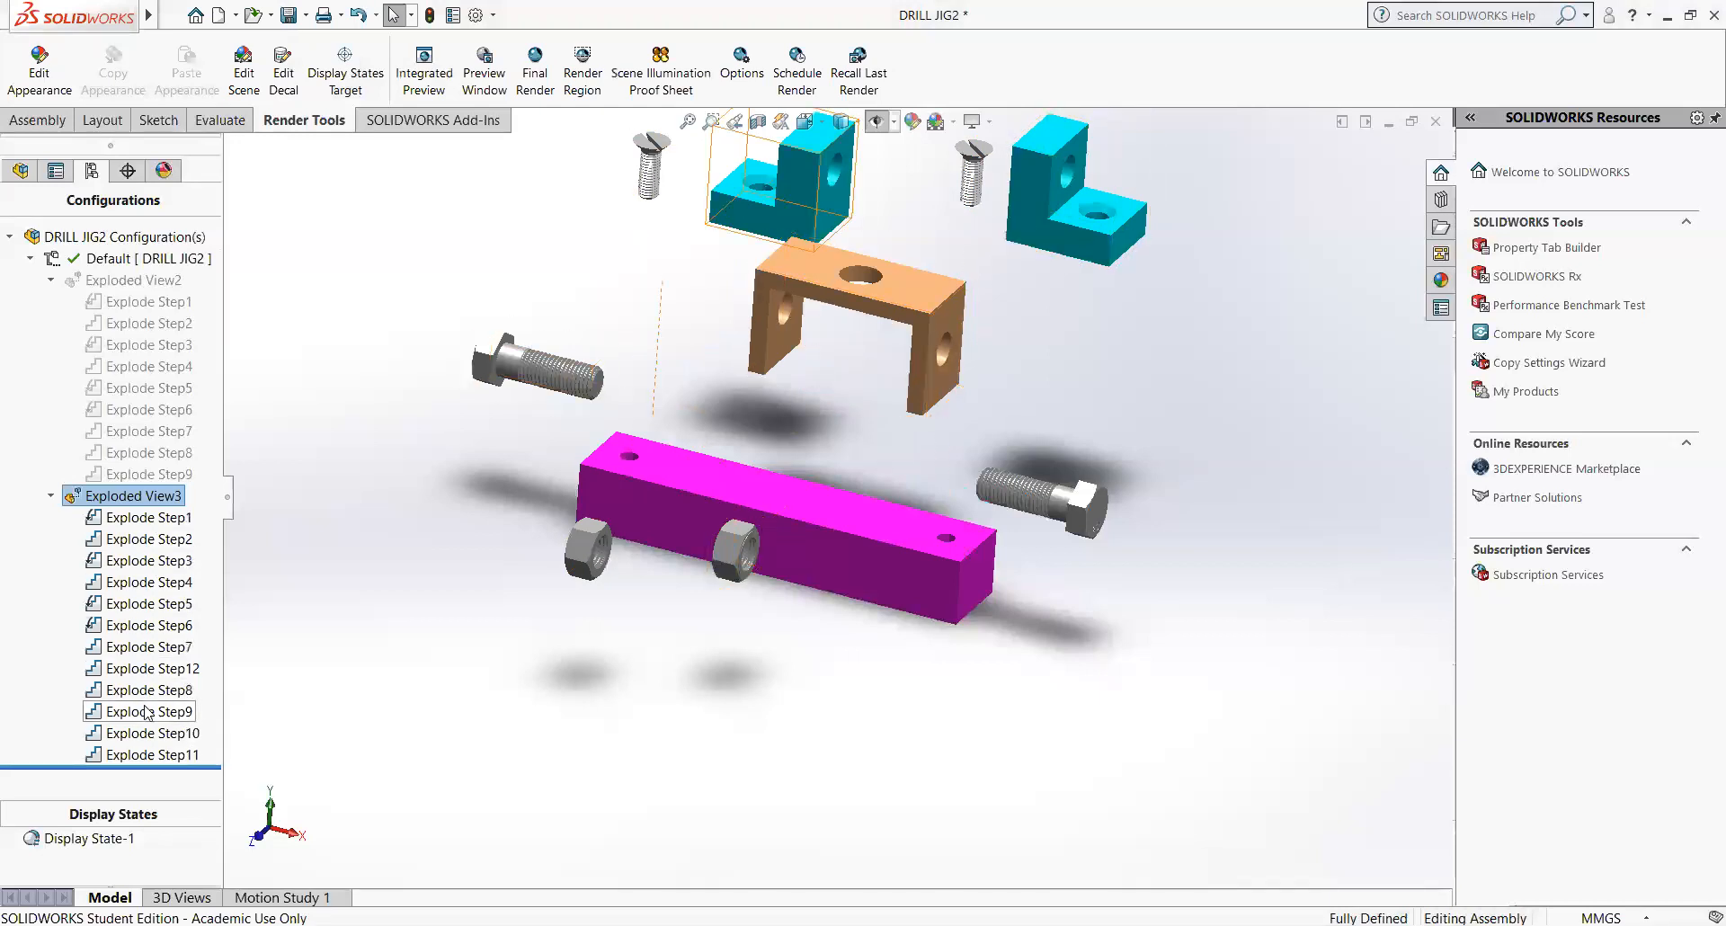
- Reorder the center plate's Explode Step11 and Explode Step12 directly after Explode Step6 and check the bracket steps that follow them
left_click_drag(137, 689, 134, 744)
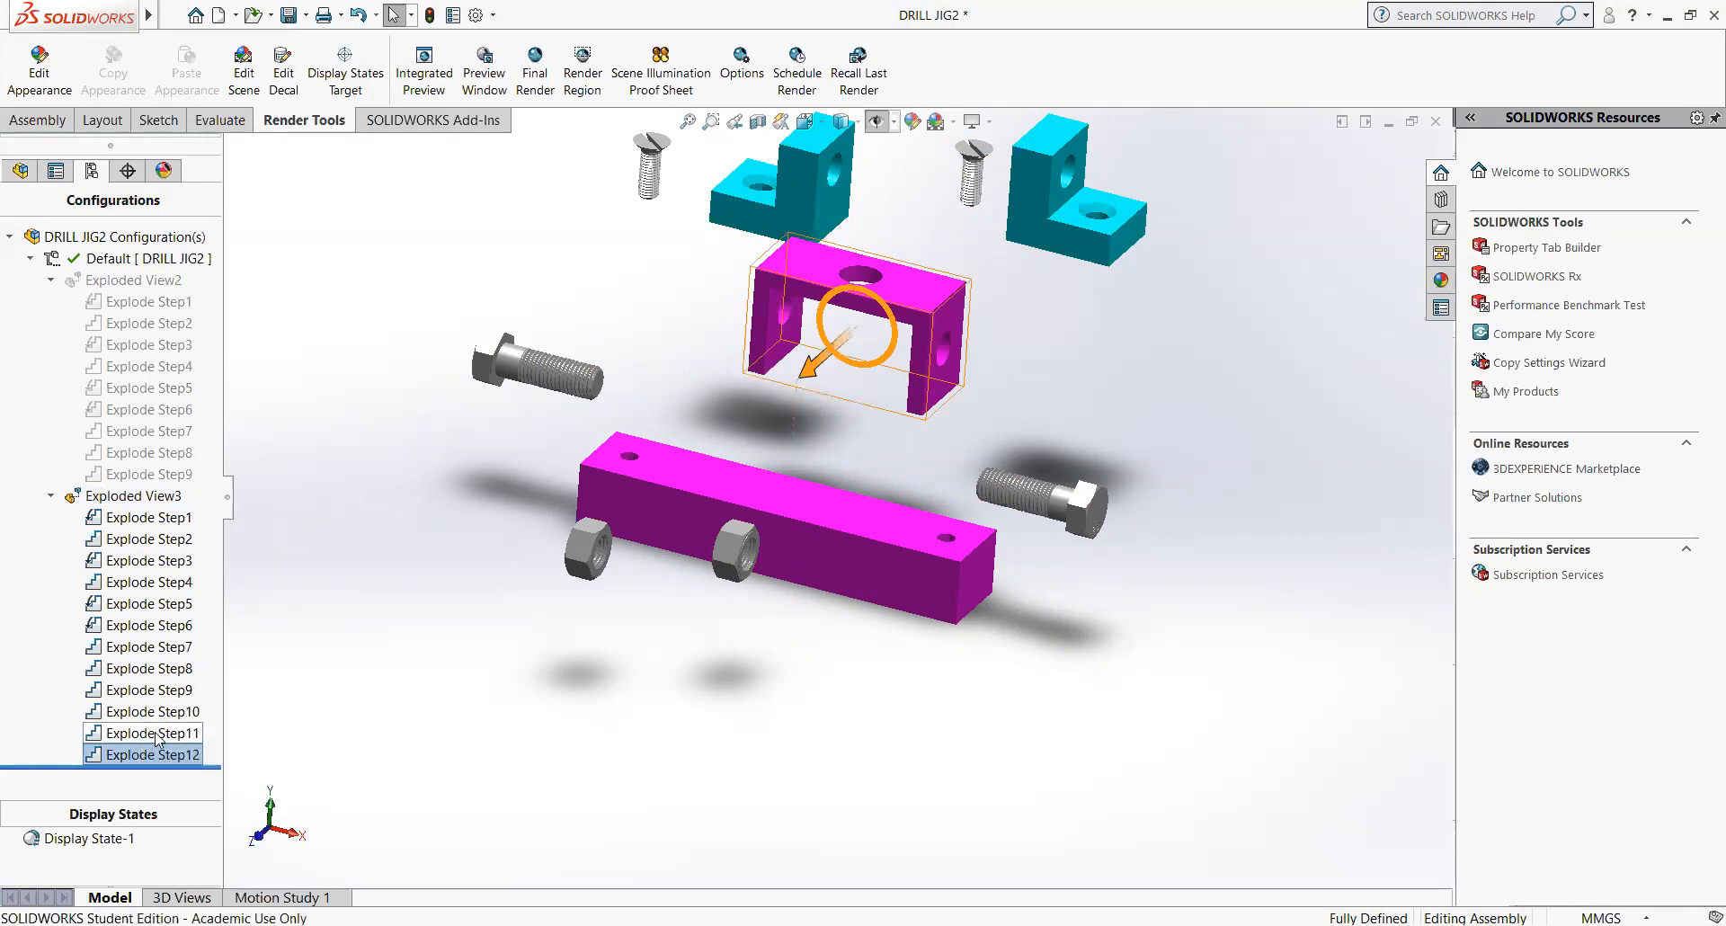
left_click(155, 735)
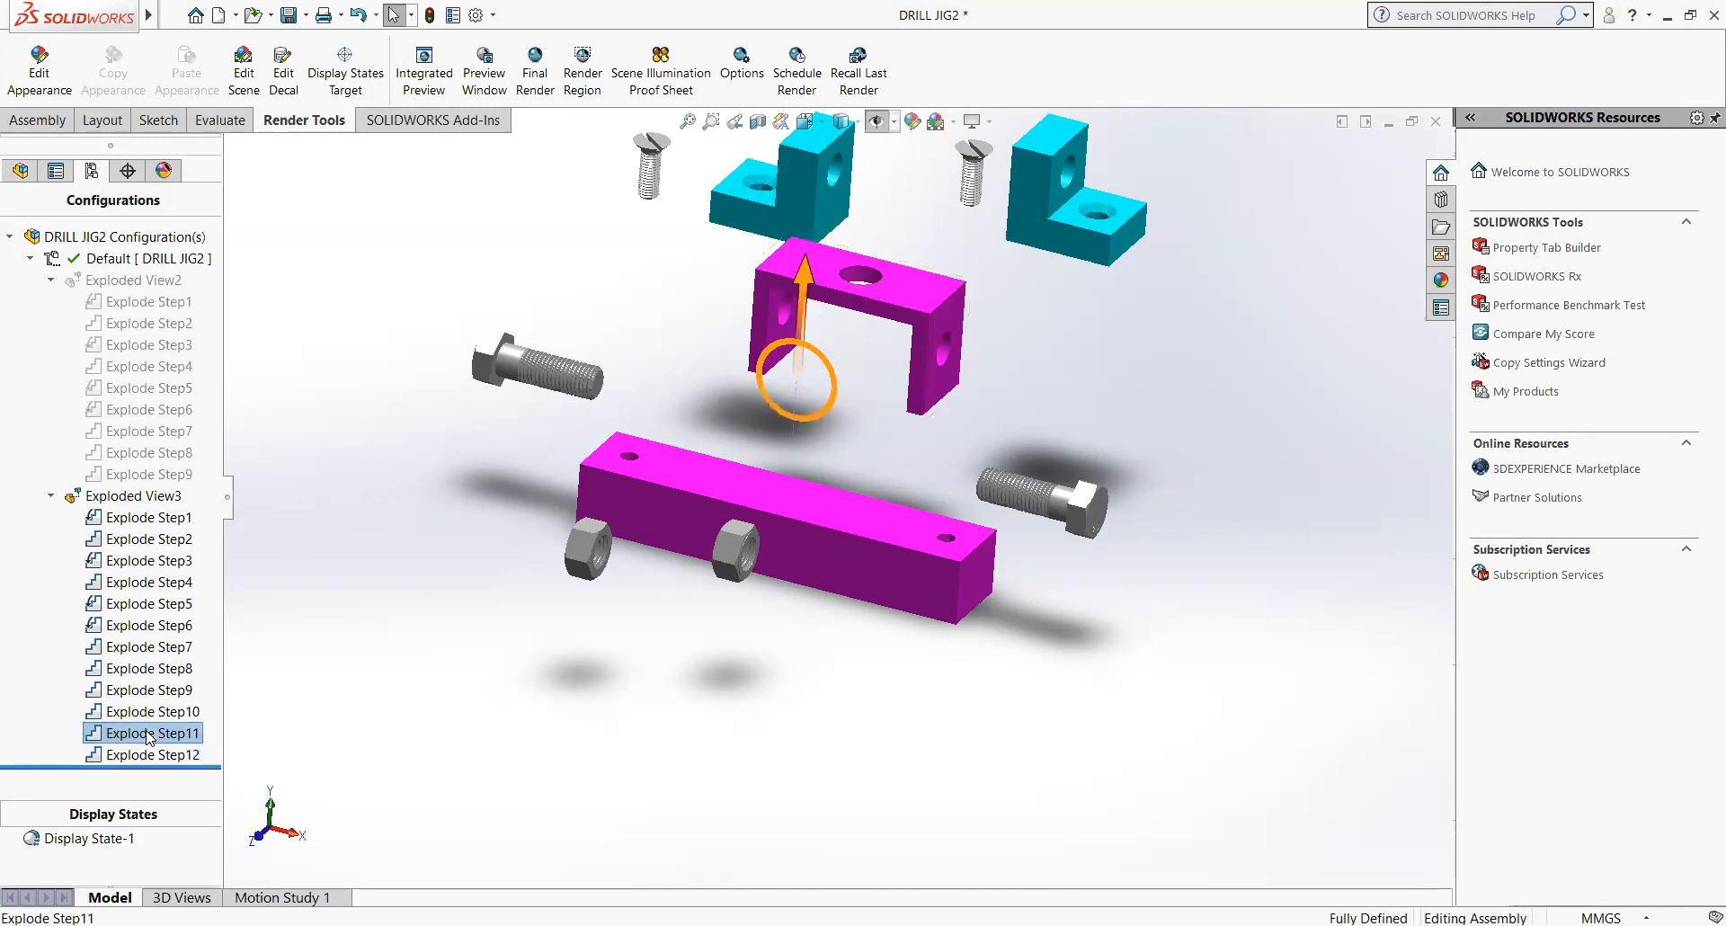
left_click_drag(148, 739, 149, 647)
left_click_drag(162, 761, 175, 666)
left_click(154, 692)
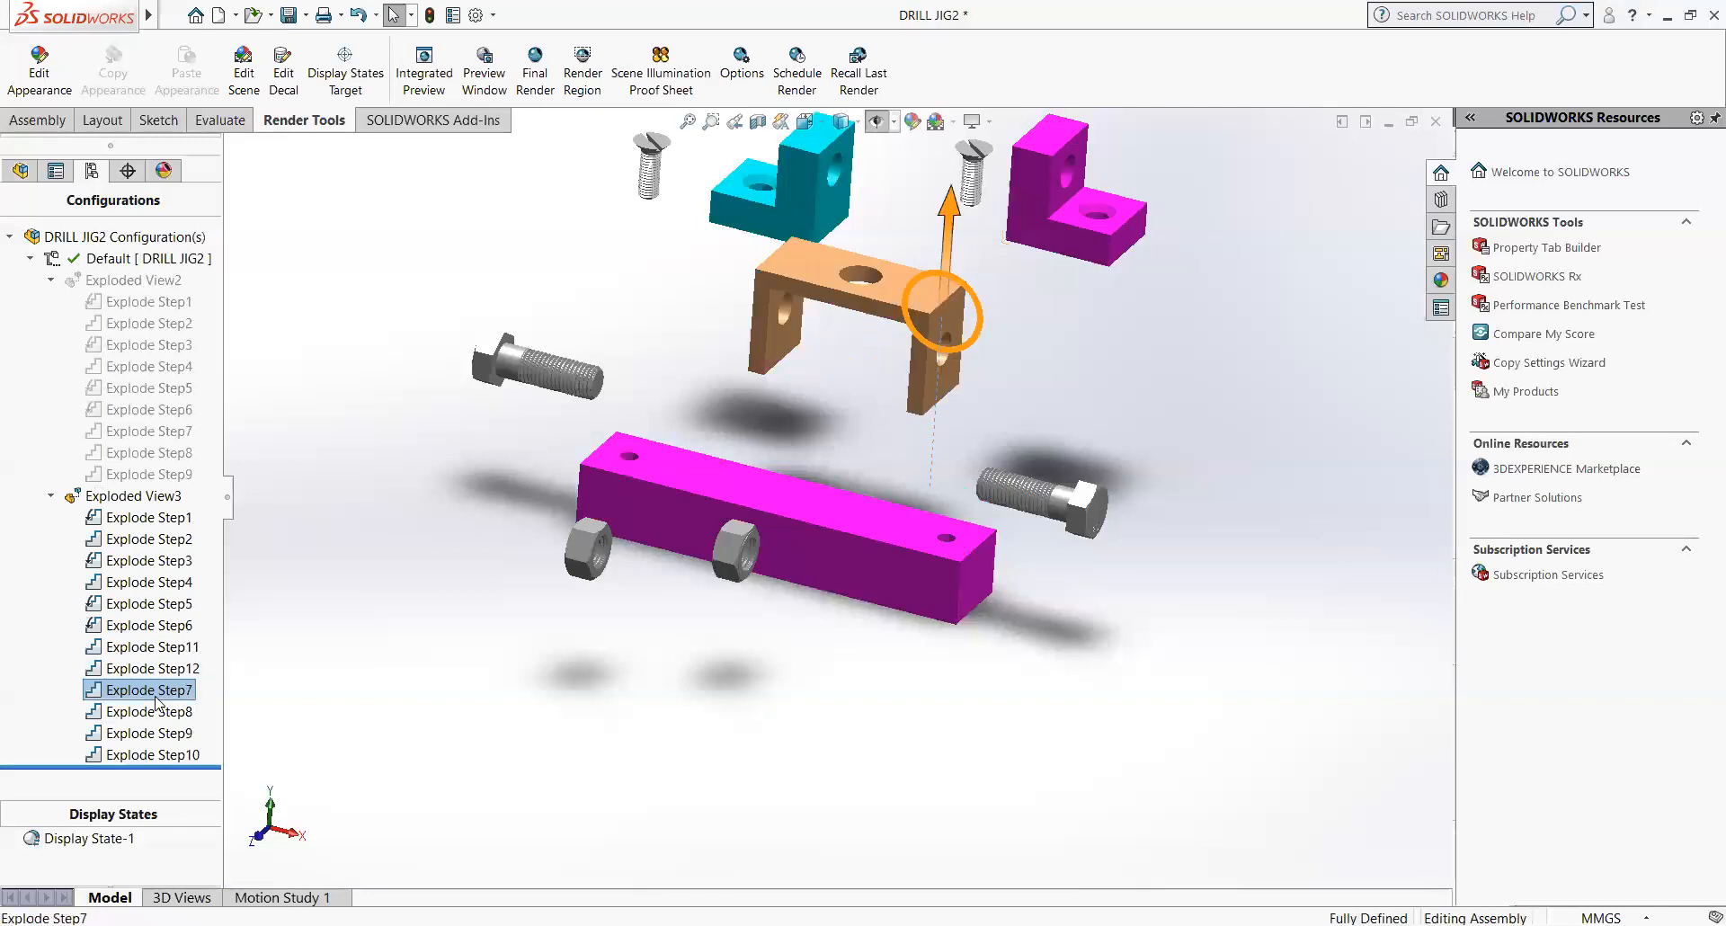
left_click(155, 712)
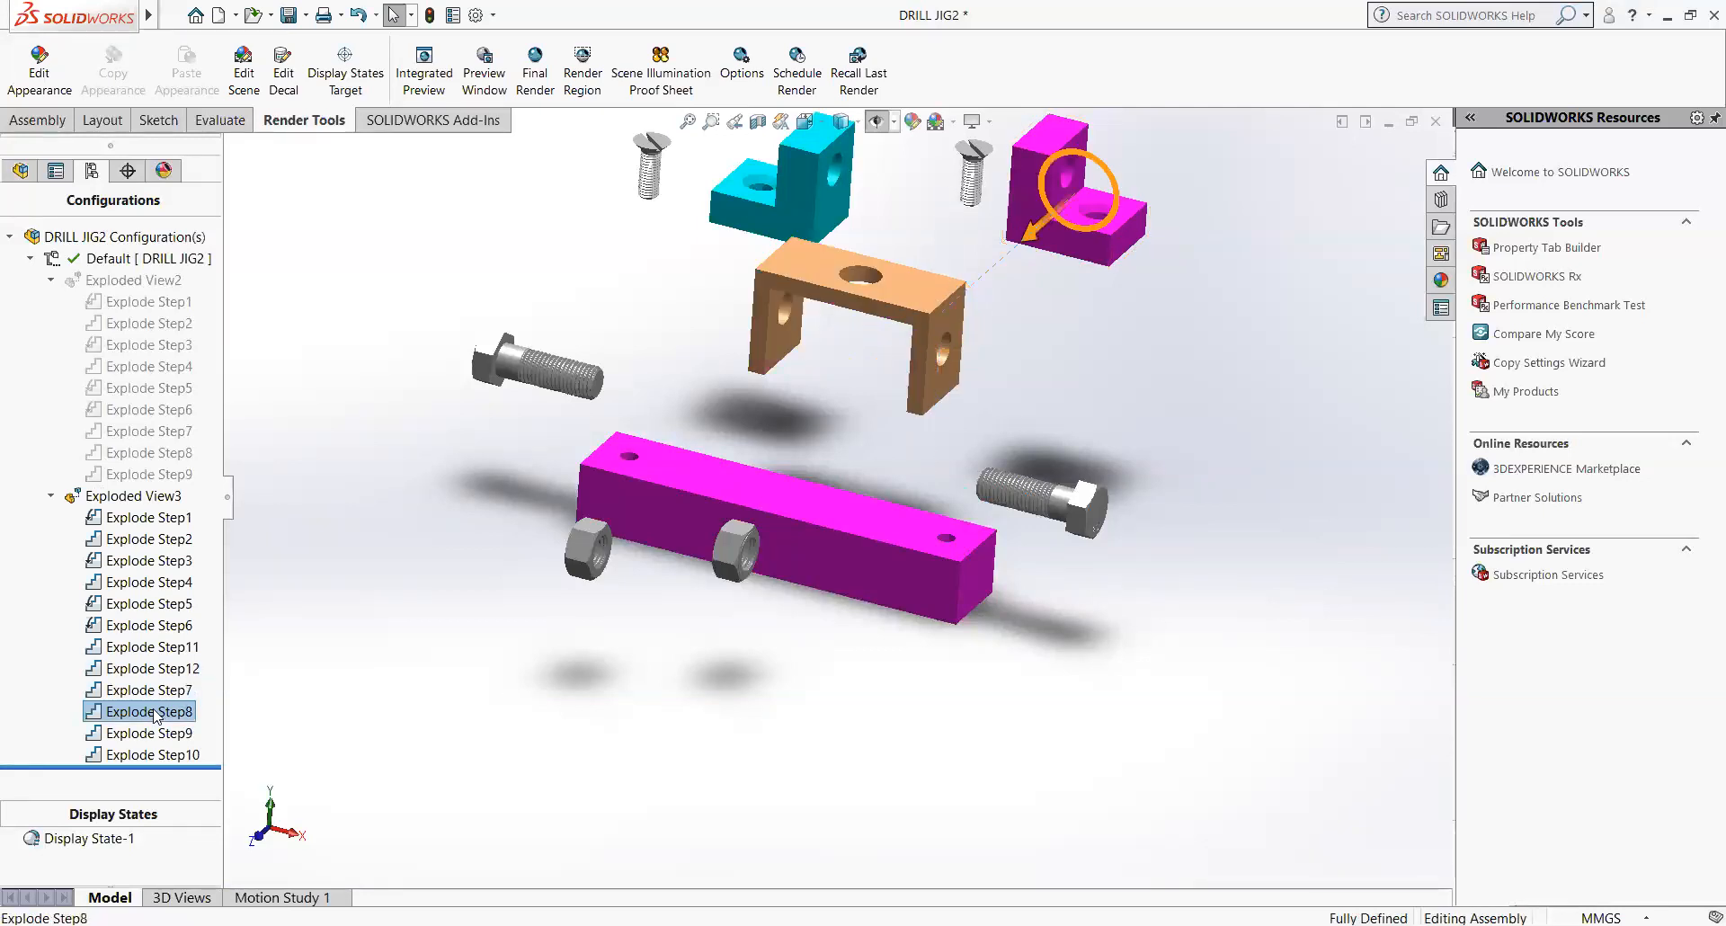
left_click(155, 734)
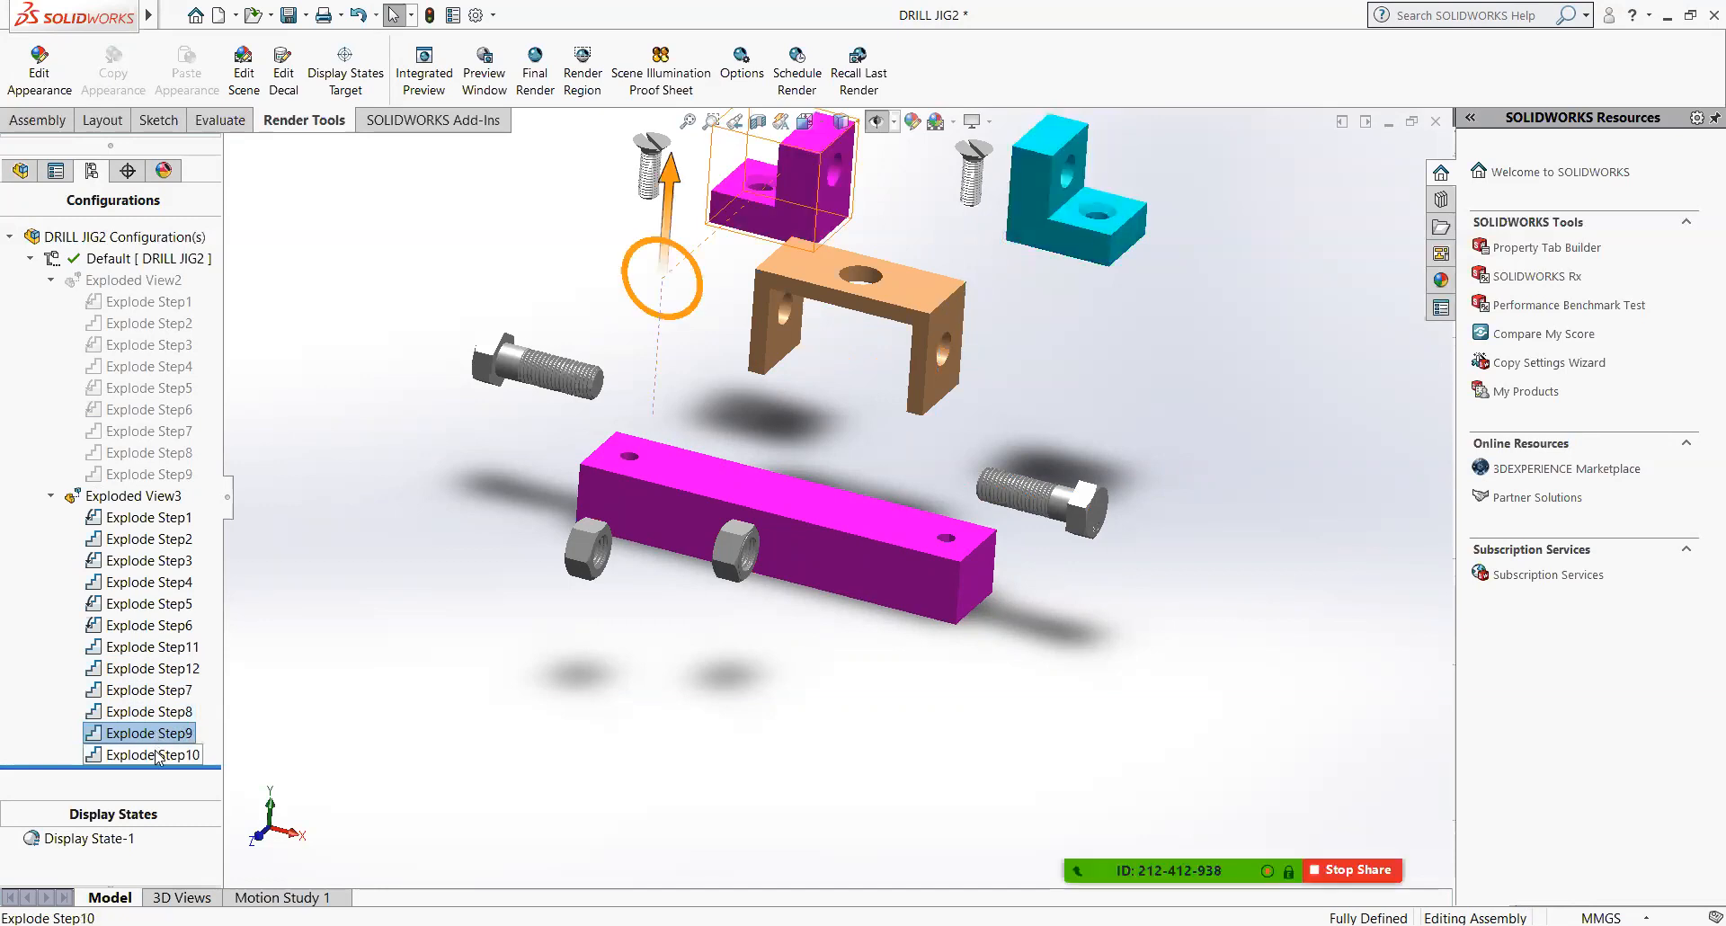
left_click(154, 755)
- Play the collapse animation of Exploded View3 with the center plate steps placed after Explode Step6
left_click(152, 496)
right_click(155, 500)
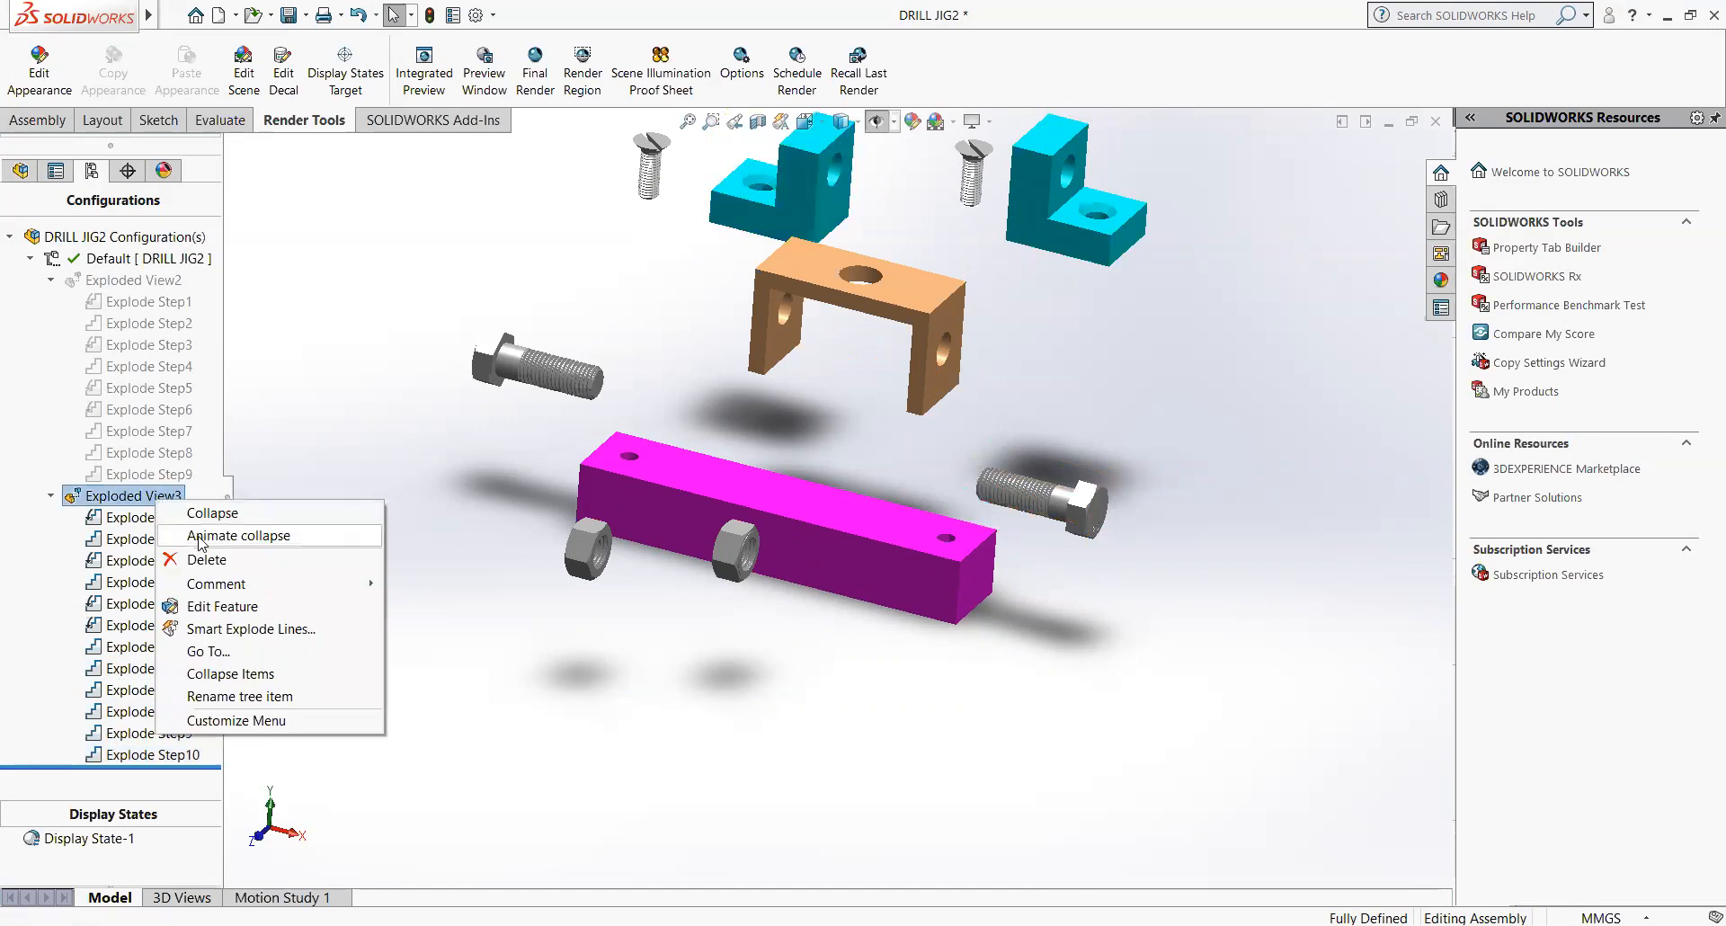
left_click(200, 537)
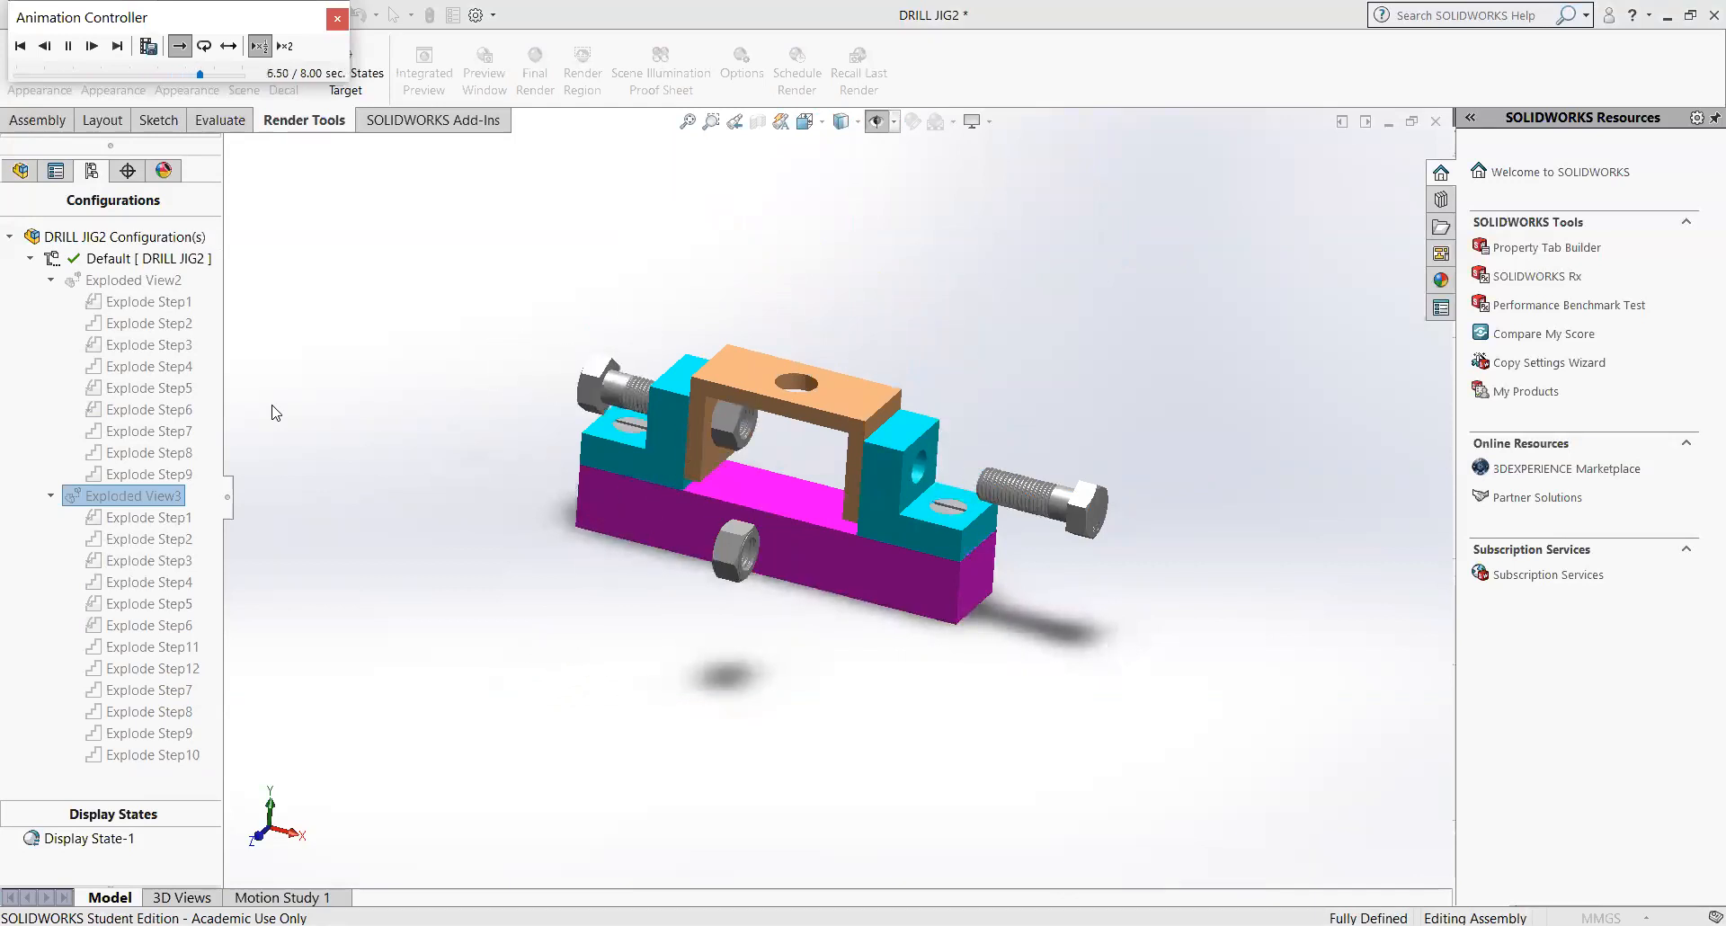
left_click(334, 24)
- Explode Exploded View3 and reorder the center plate's Explode Step11 and Explode Step12 directly after Explode Step2
right_click(122, 496)
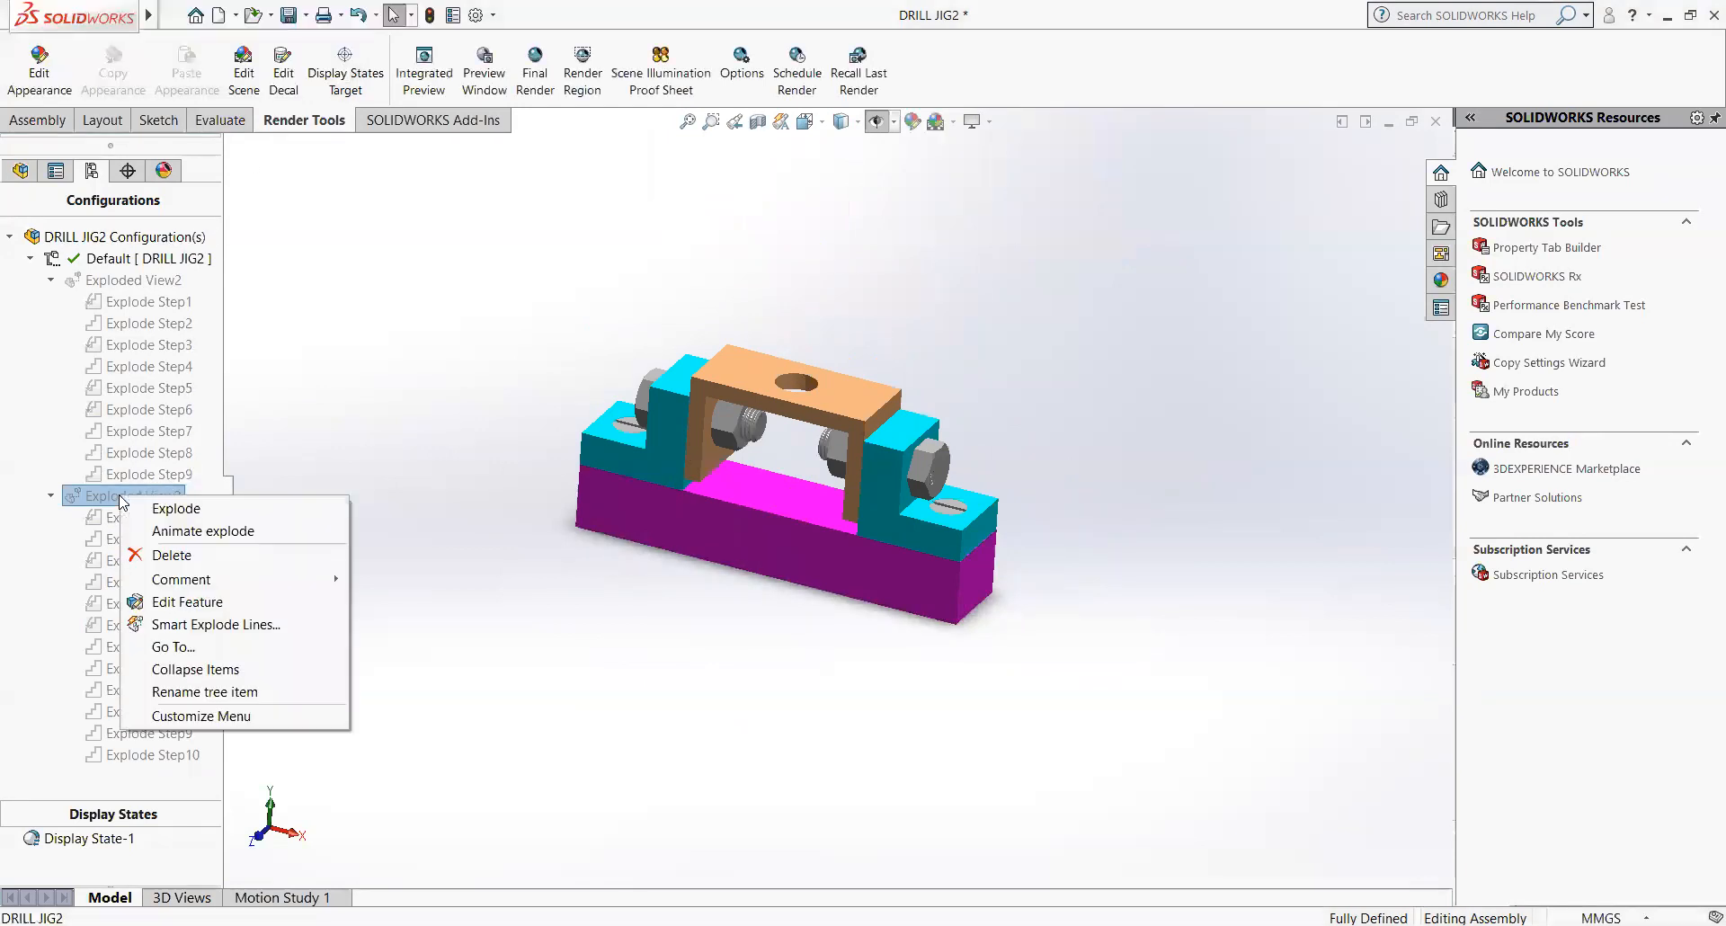
left_click(184, 509)
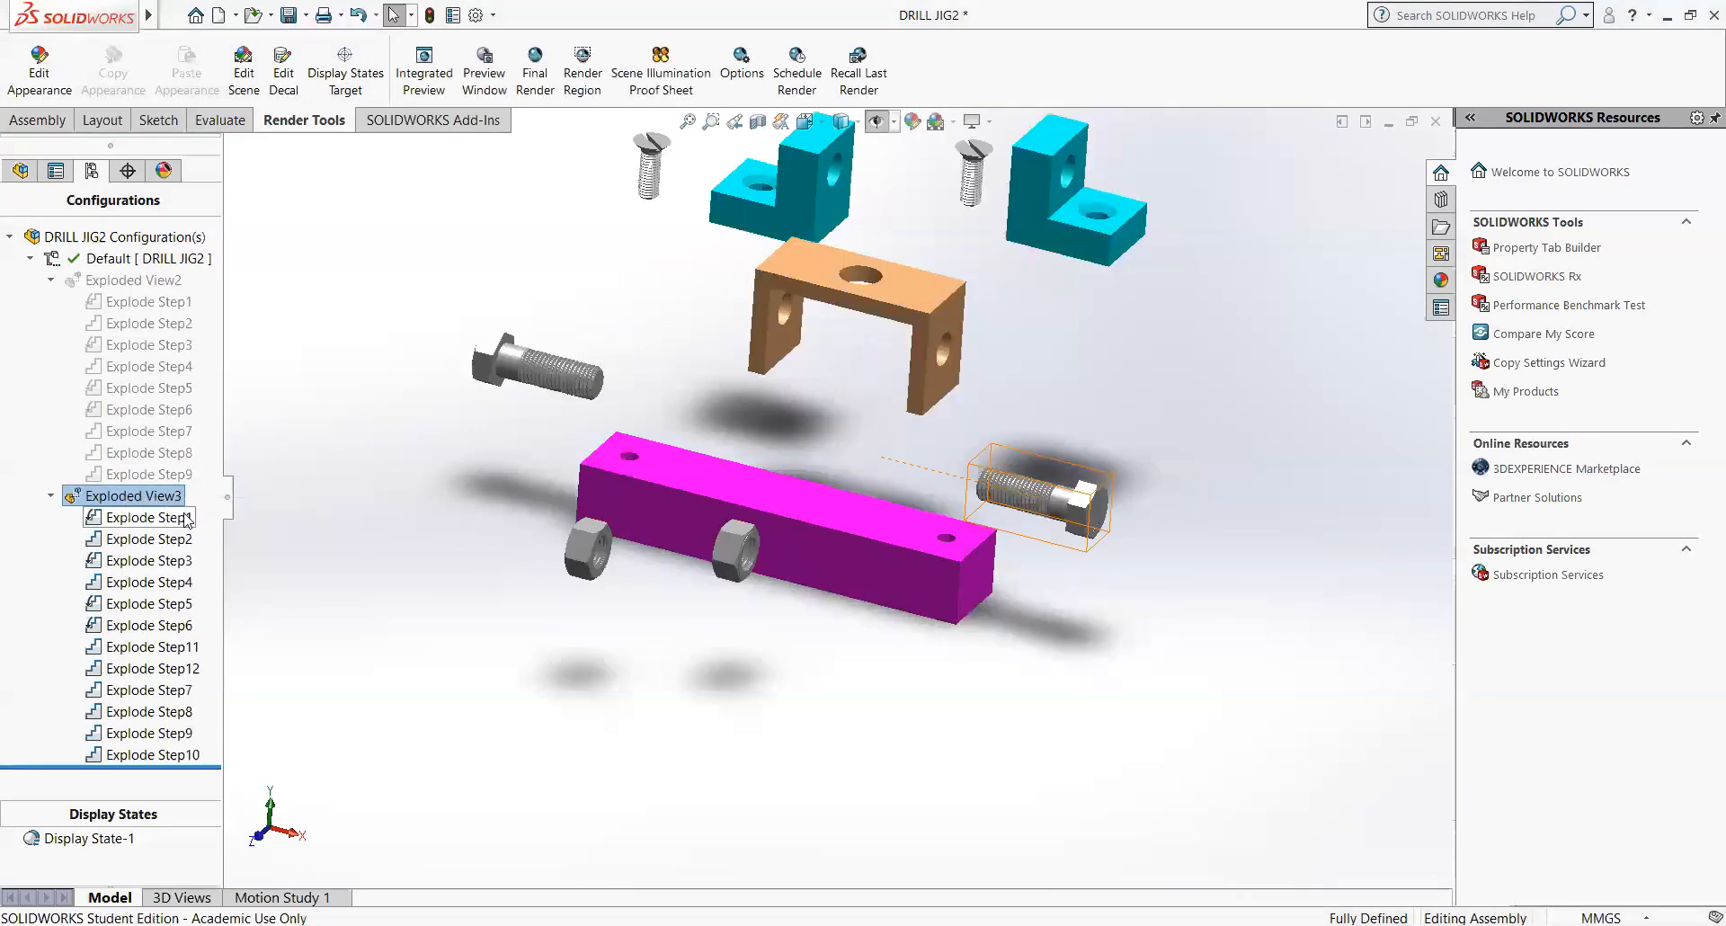
left_click(149, 689)
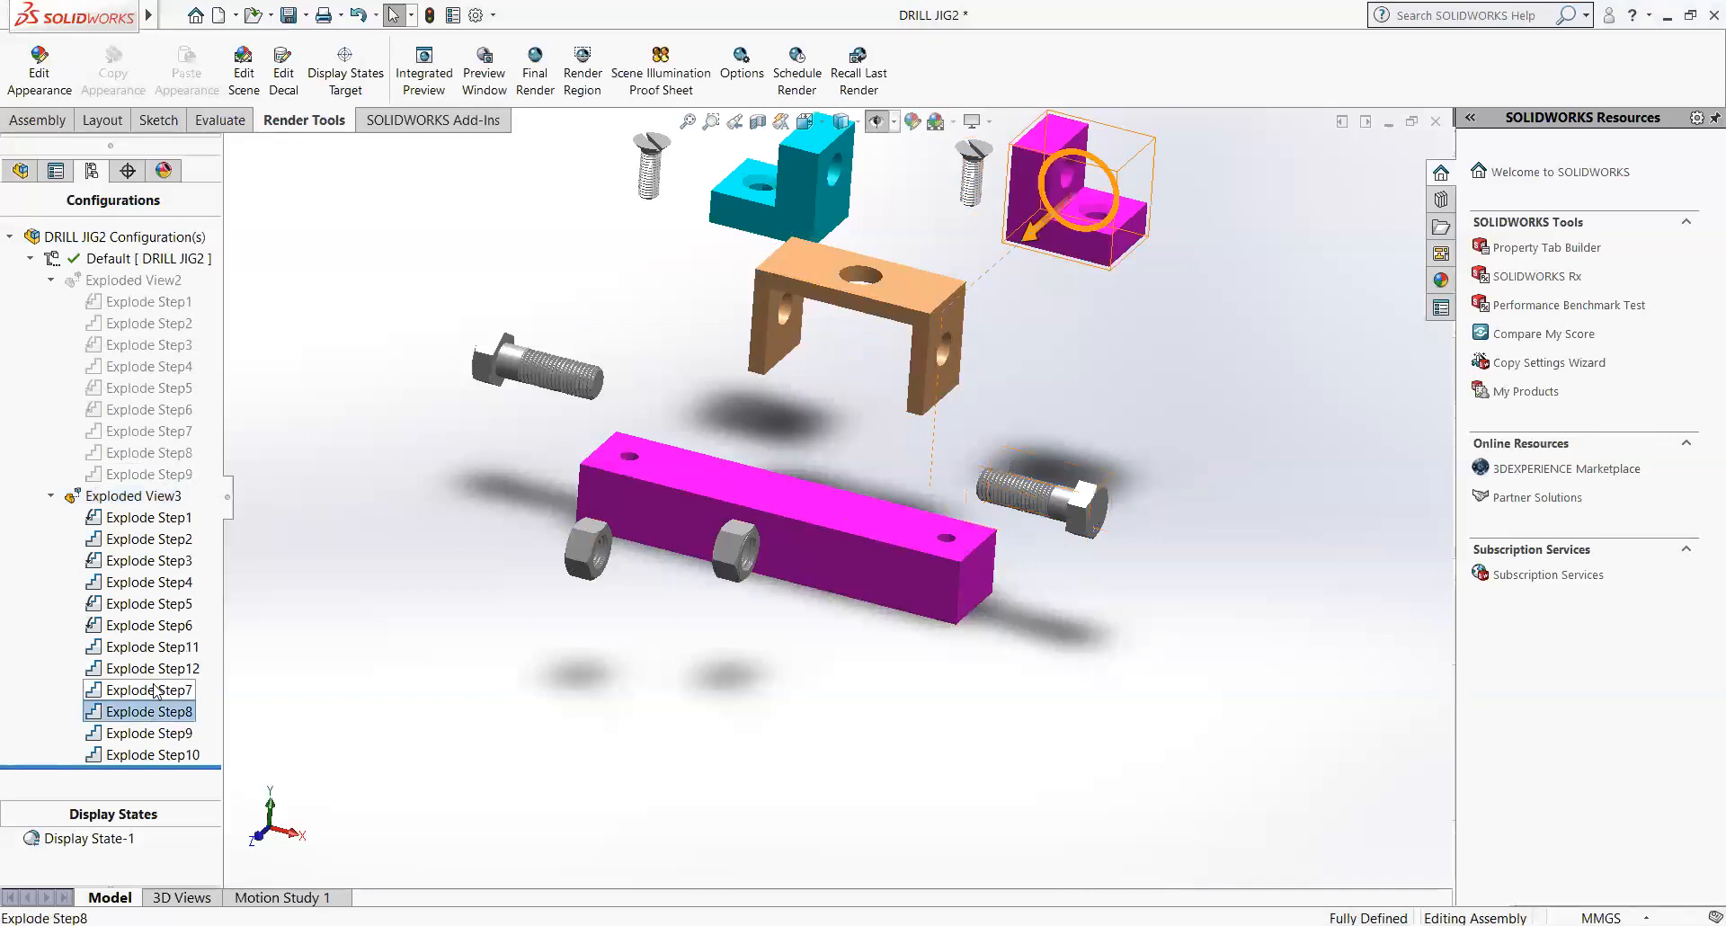
left_click(166, 628)
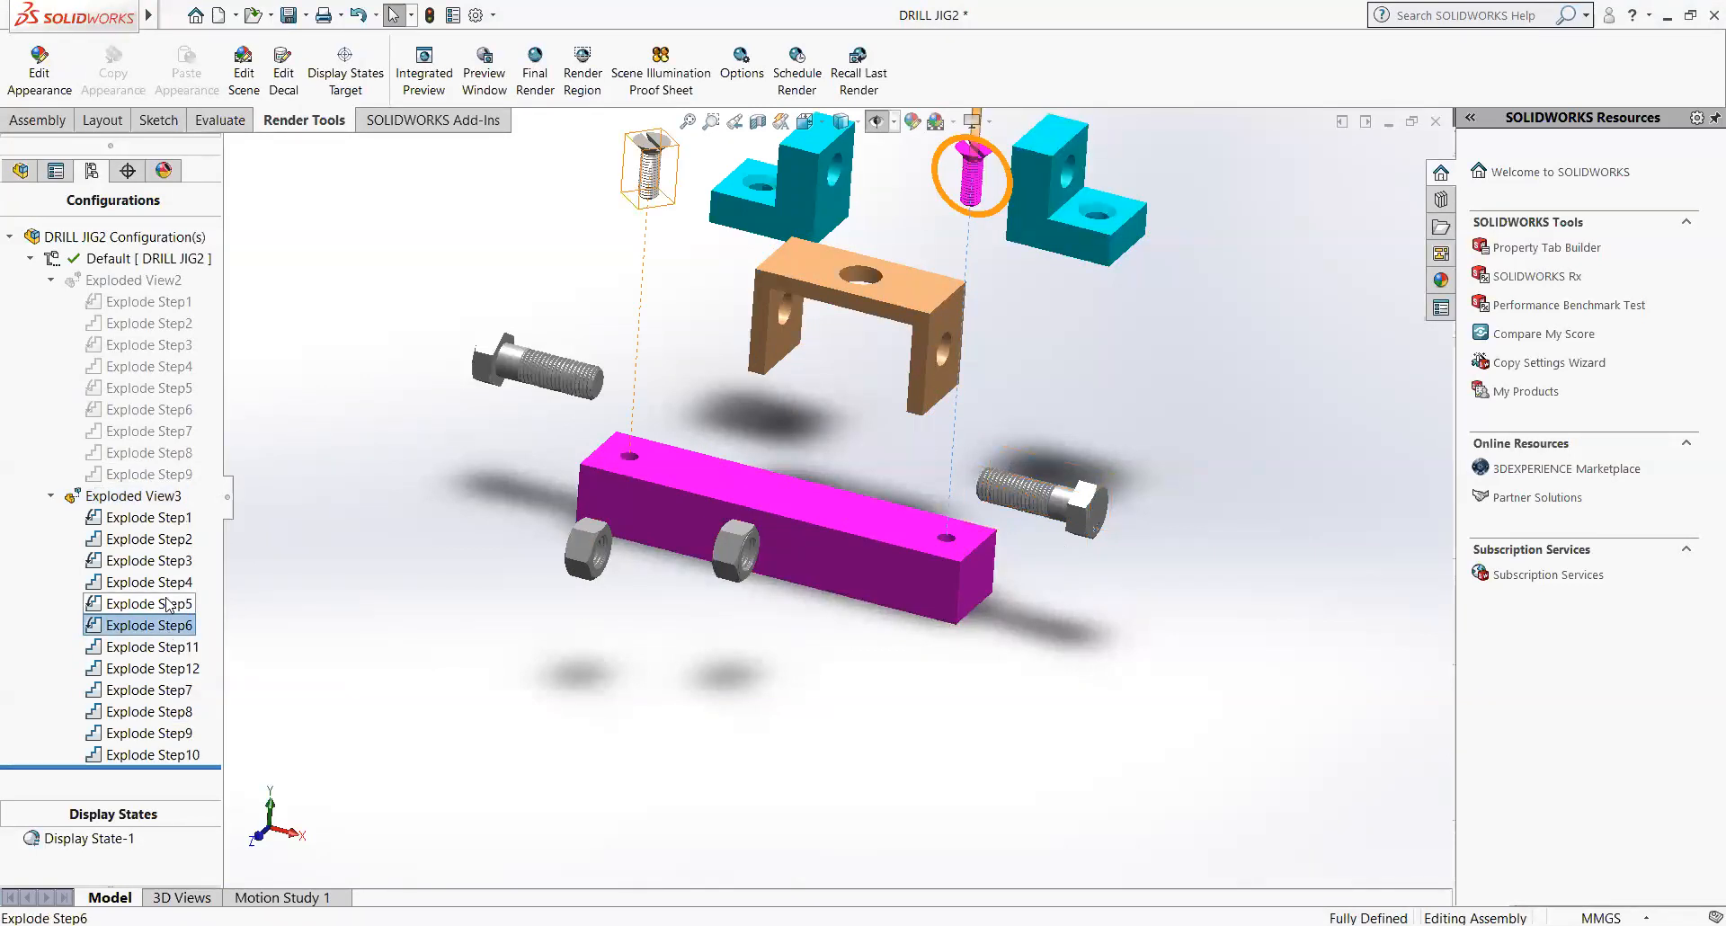
left_click(167, 605)
left_click_drag(165, 647, 171, 554)
left_click_drag(171, 680, 209, 586)
- Play the collapse animation of Exploded View3 with the center plate steps placed after Explode Step2
left_click(164, 500)
right_click(165, 506)
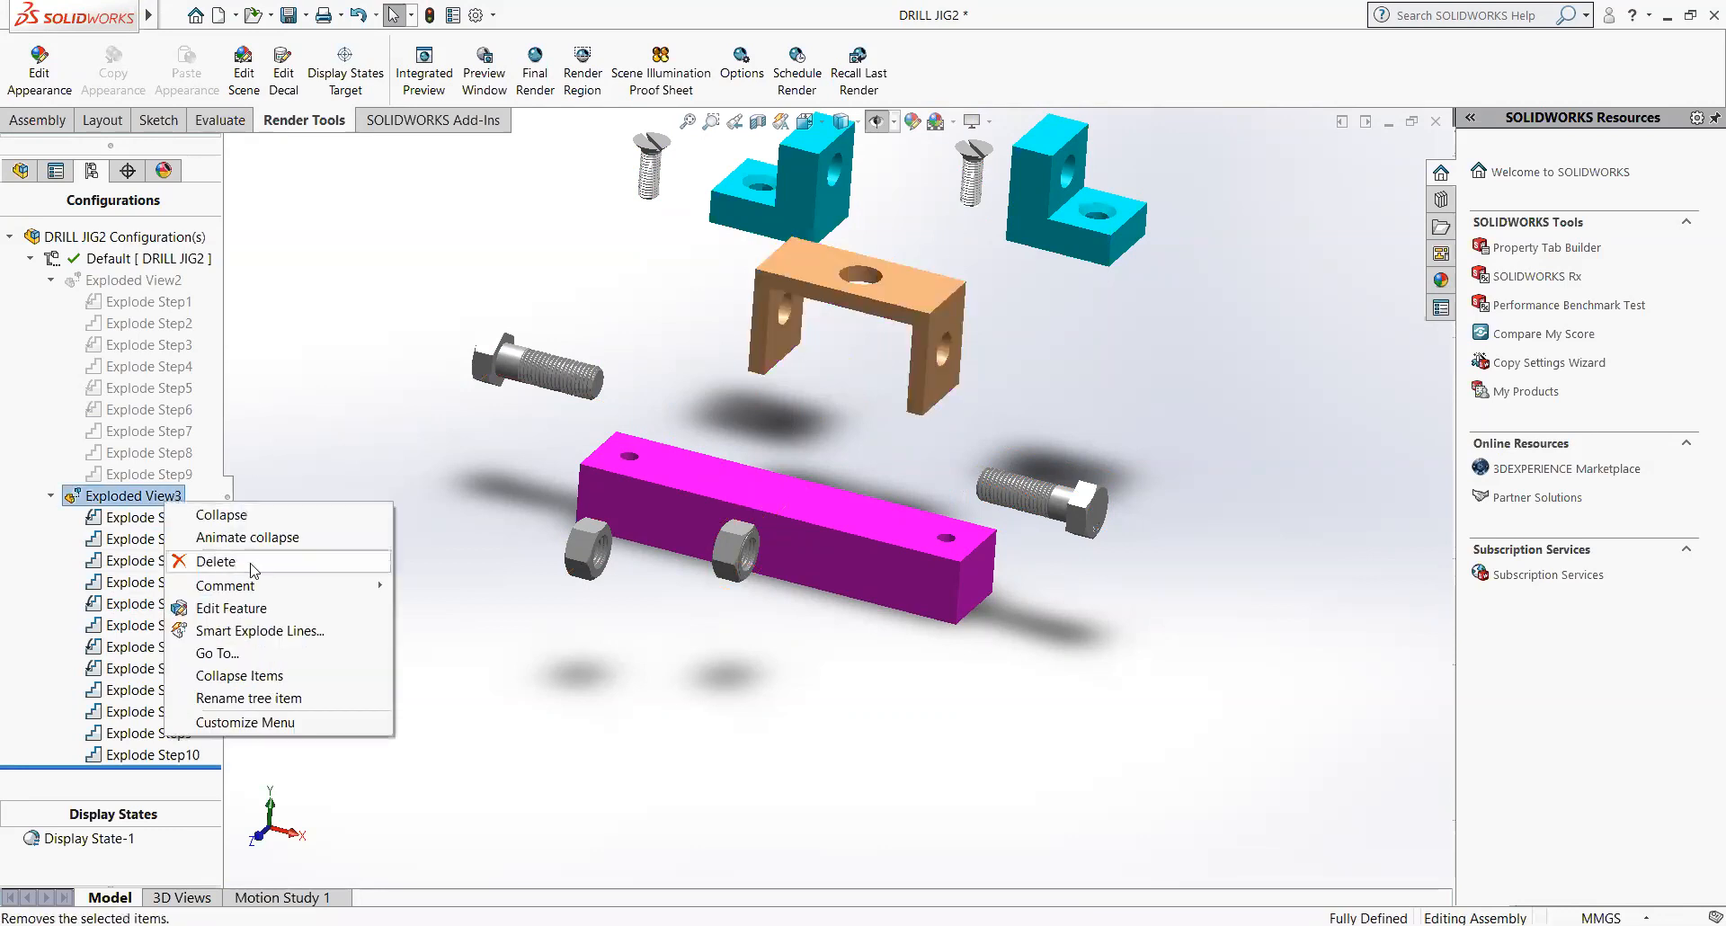
left_click(261, 538)
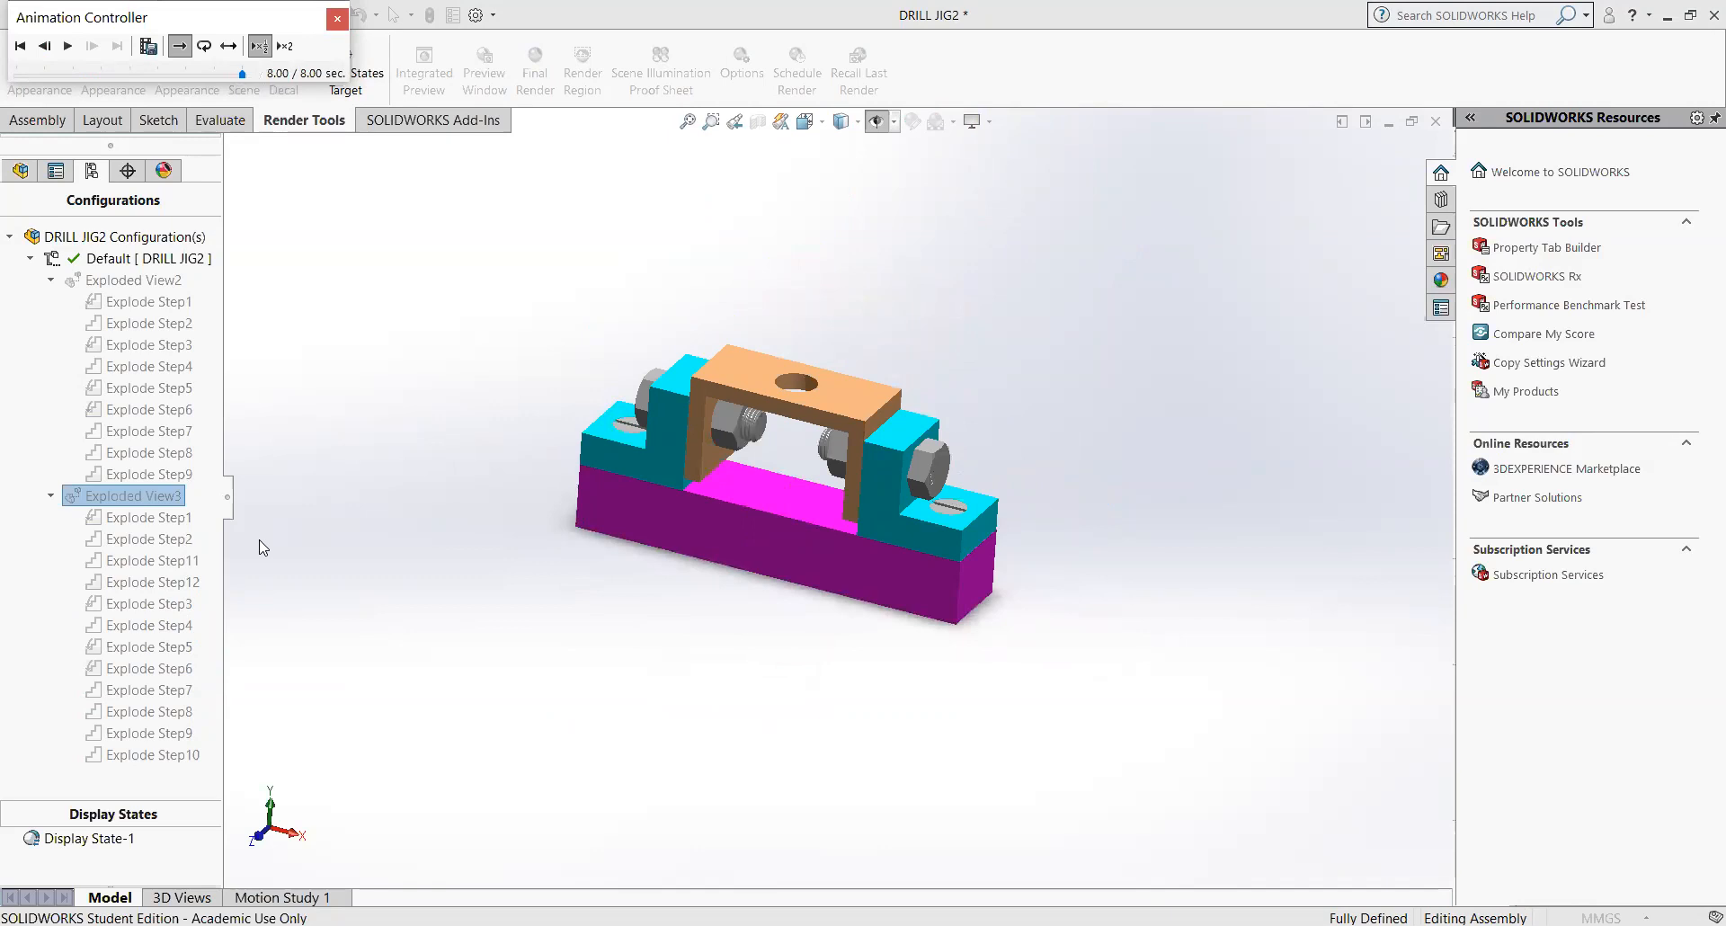
right_click(122, 502)
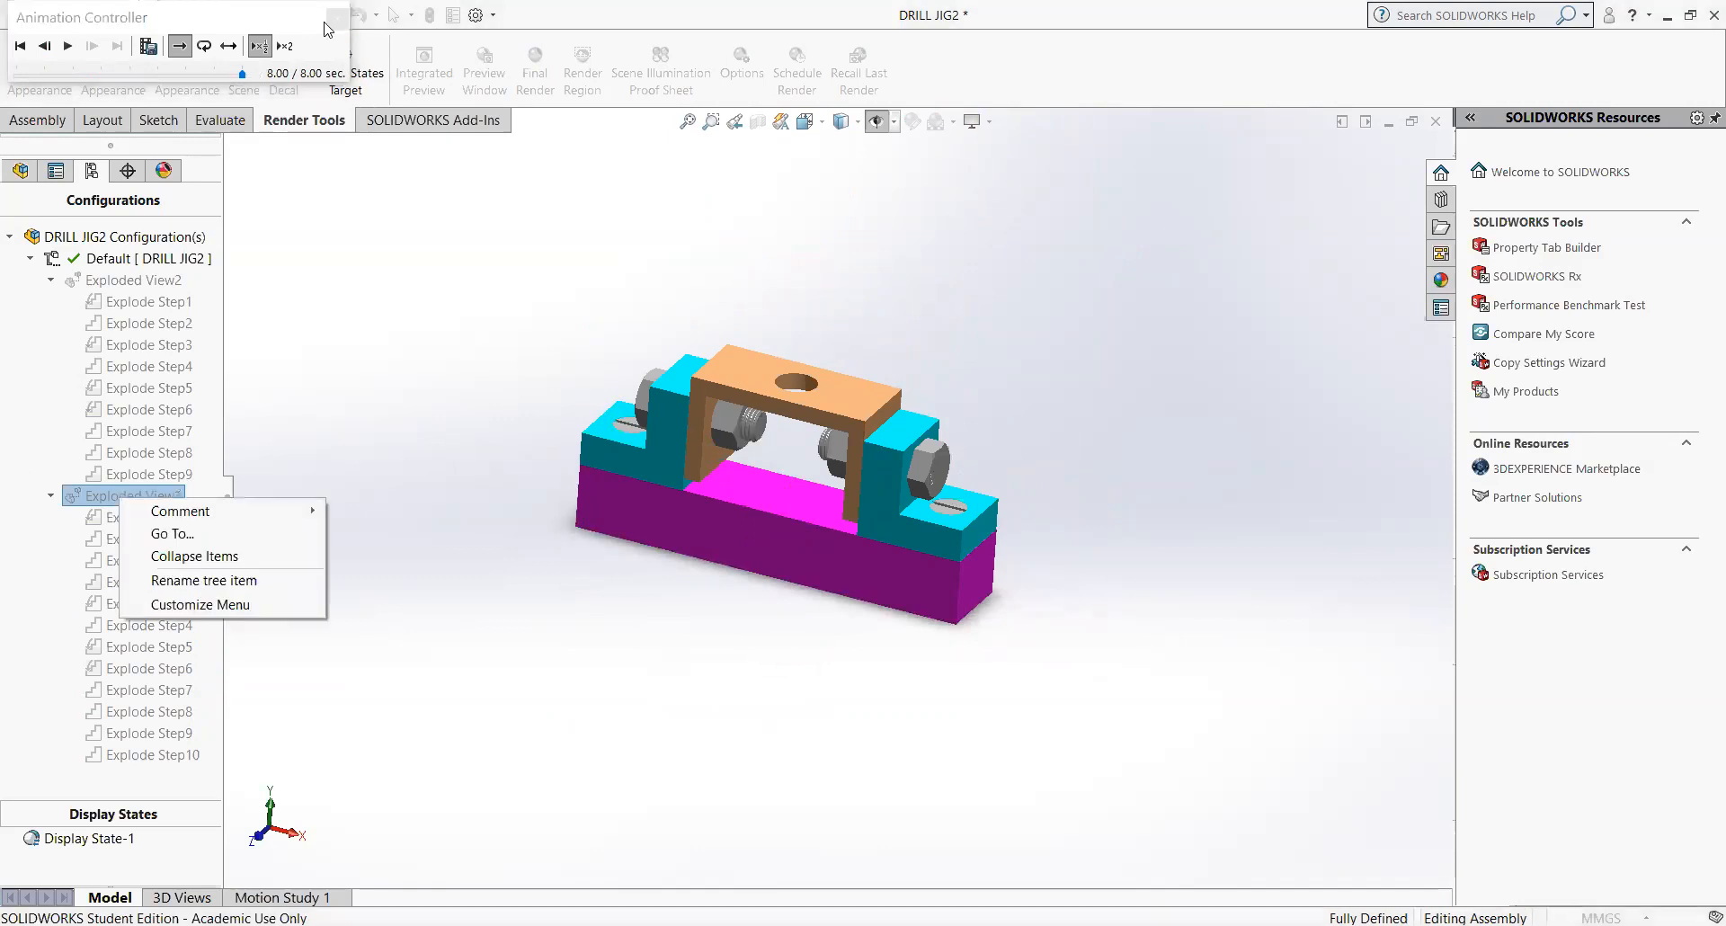
left_click(328, 13)
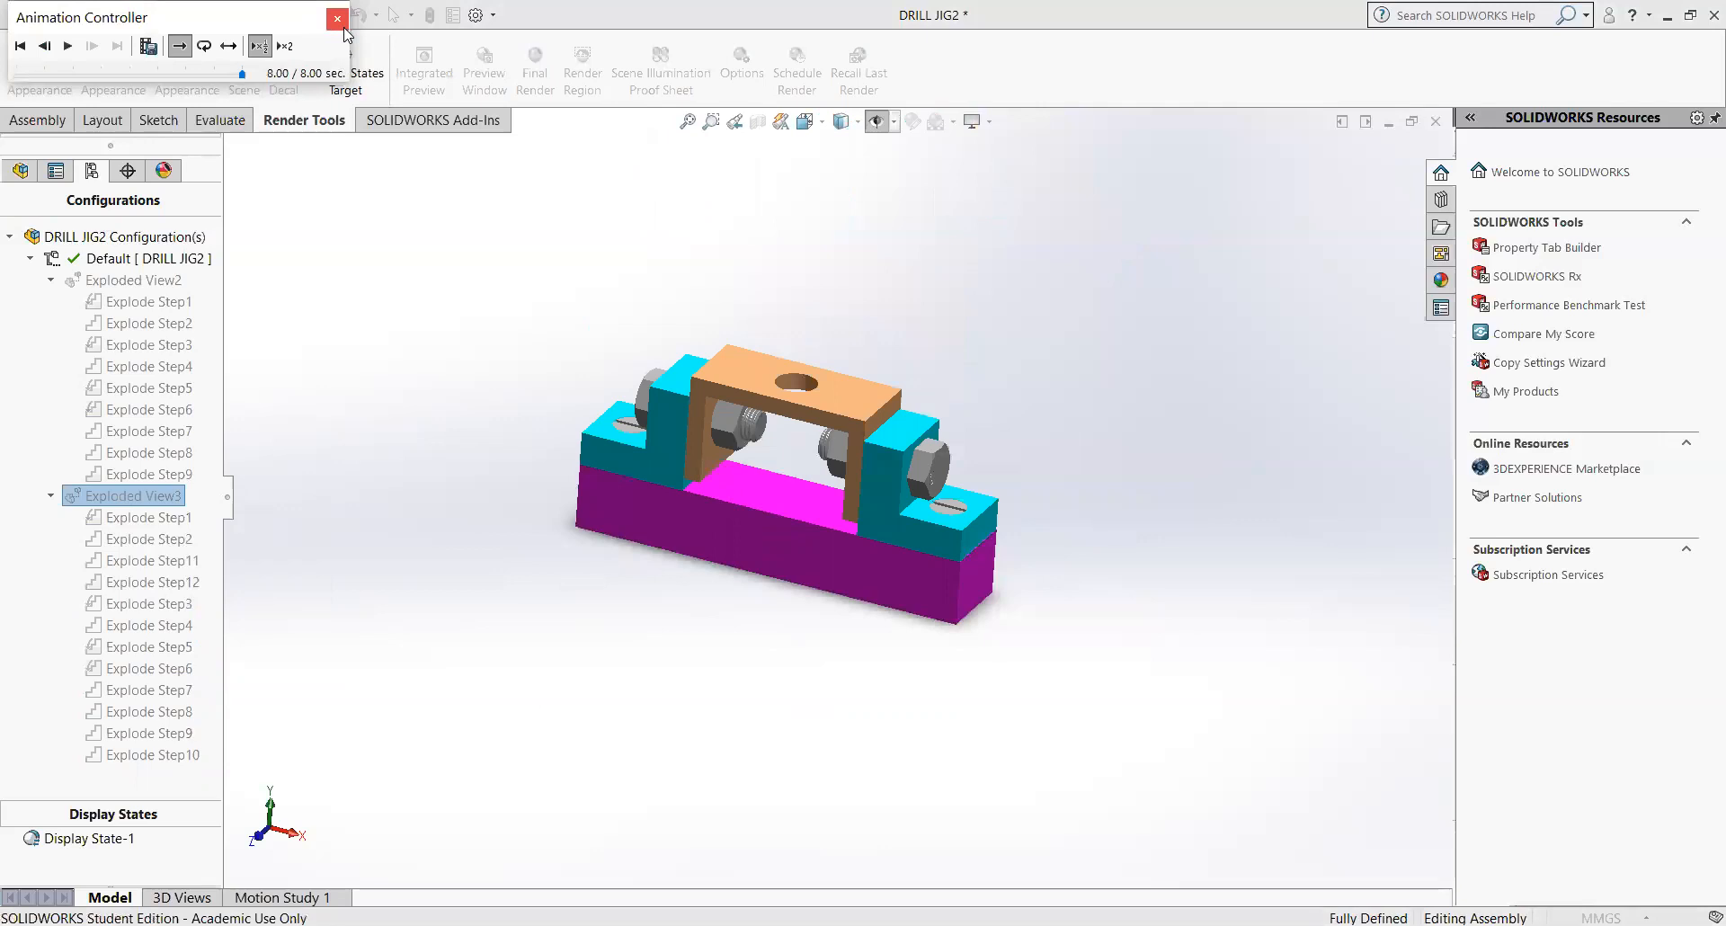
left_click(339, 21)
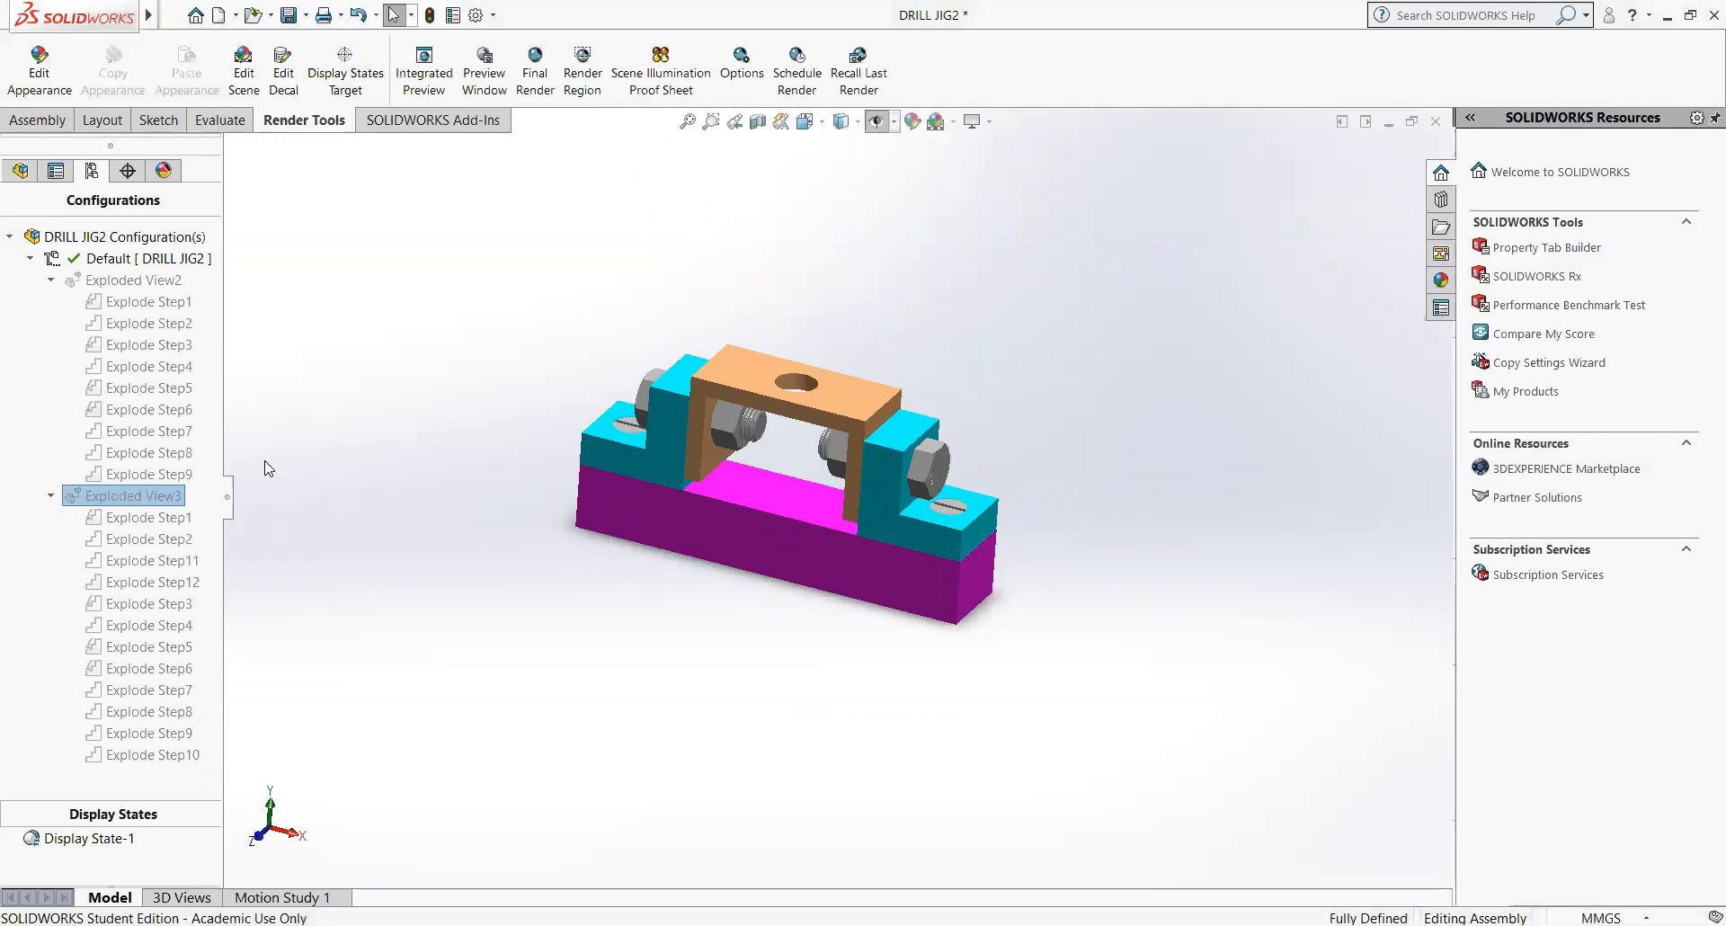
- Explode Exploded View3, reorder the center plate's Explode Step11 and Explode Step12 directly after Explode Step4, and check the preceding bolt and nut steps
right_click(162, 500)
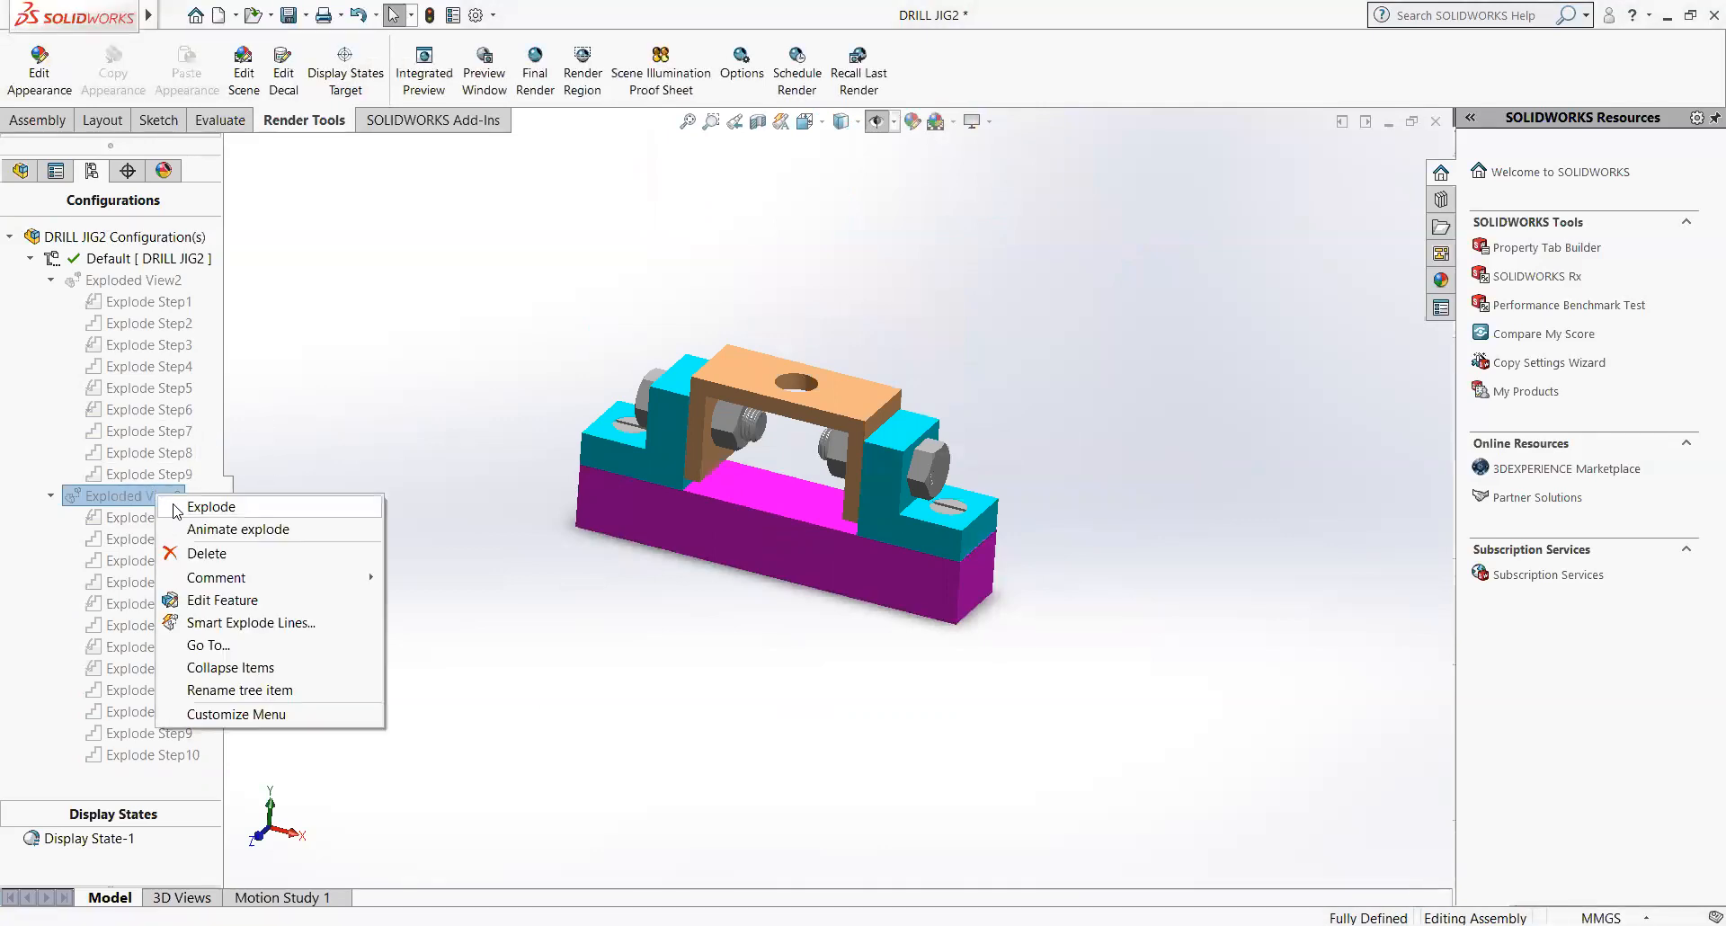
left_click(205, 506)
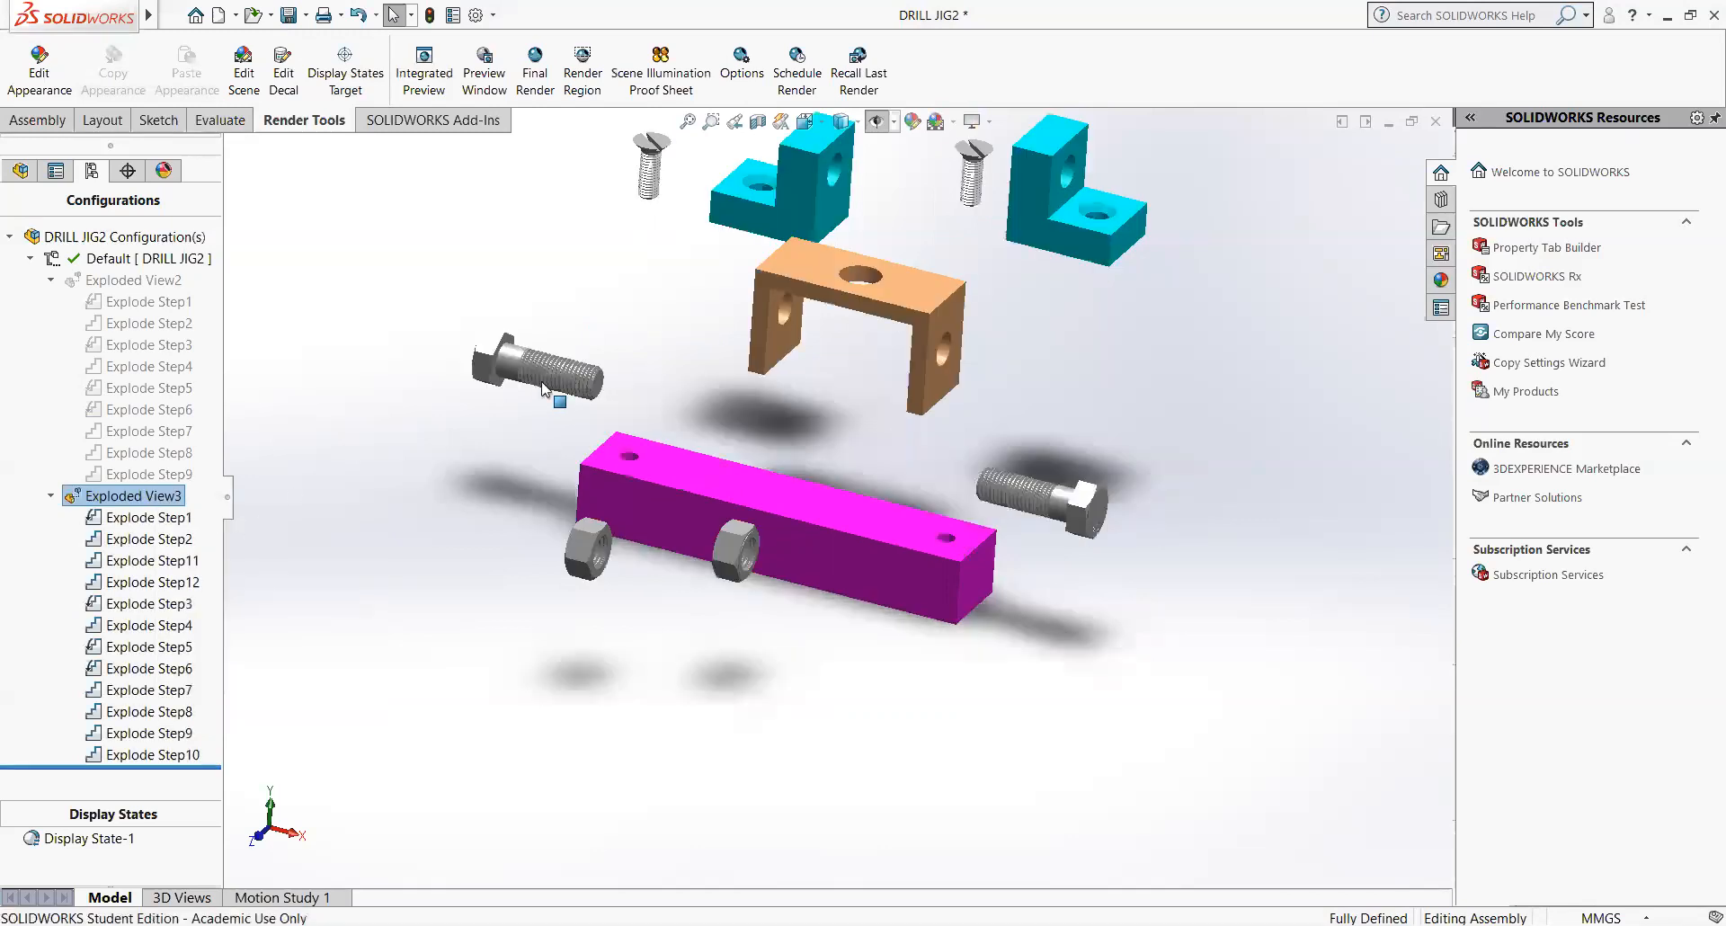
left_click(155, 519)
left_click(151, 539)
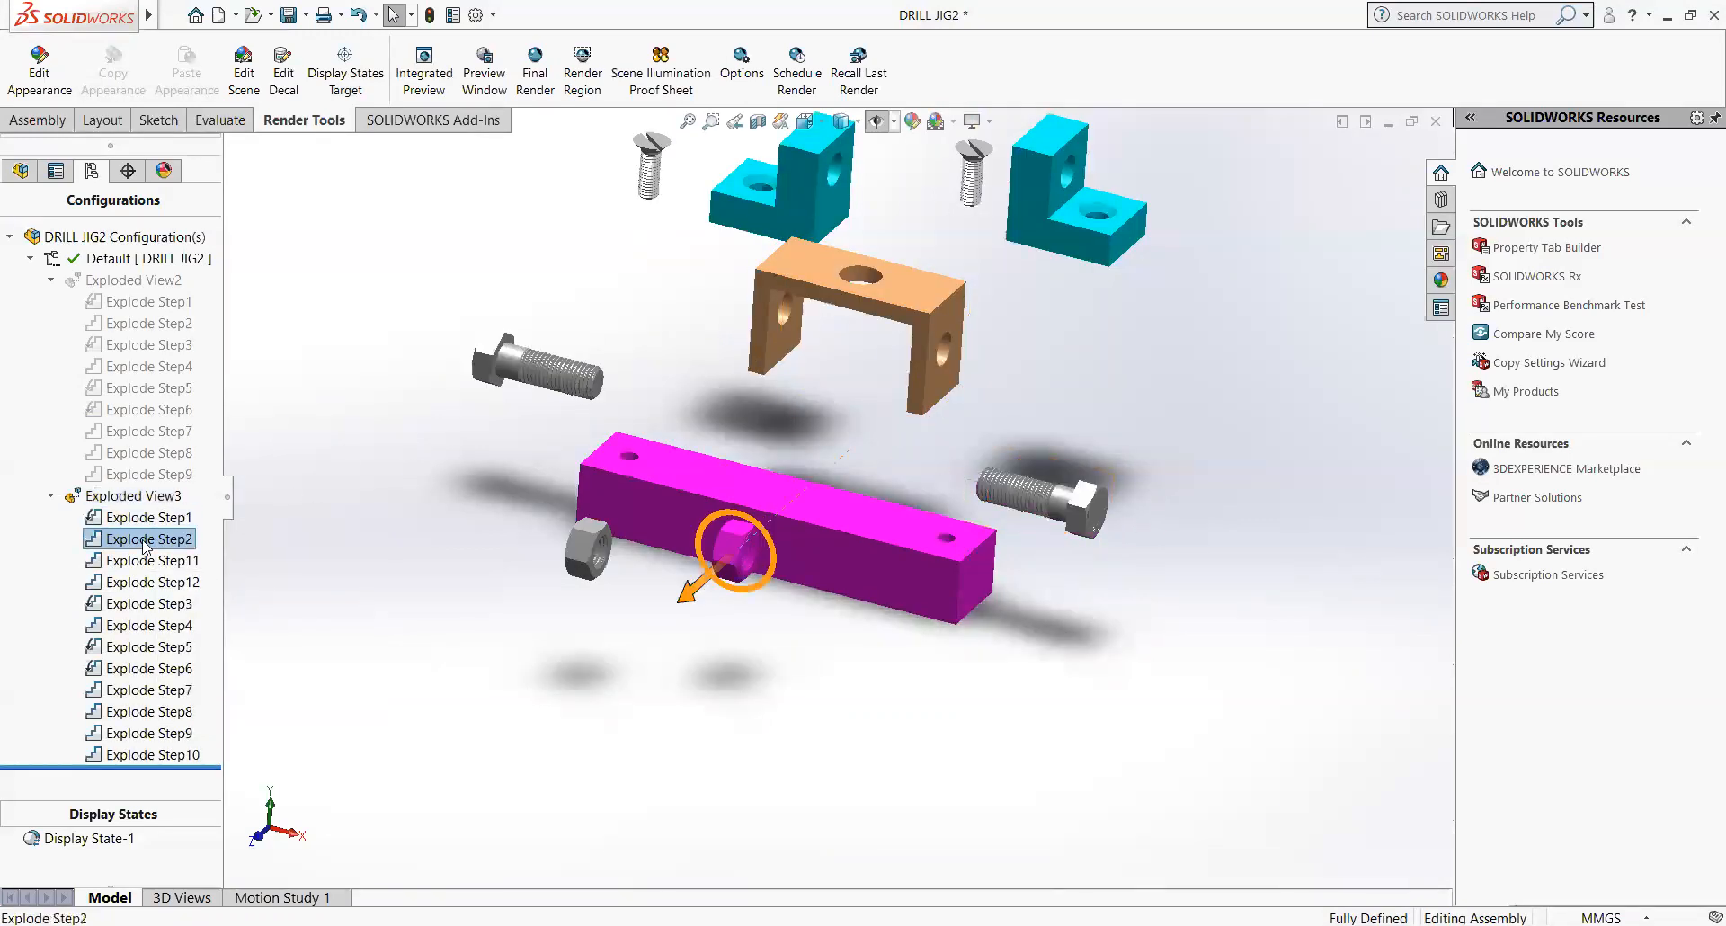
left_click_drag(157, 562, 149, 620)
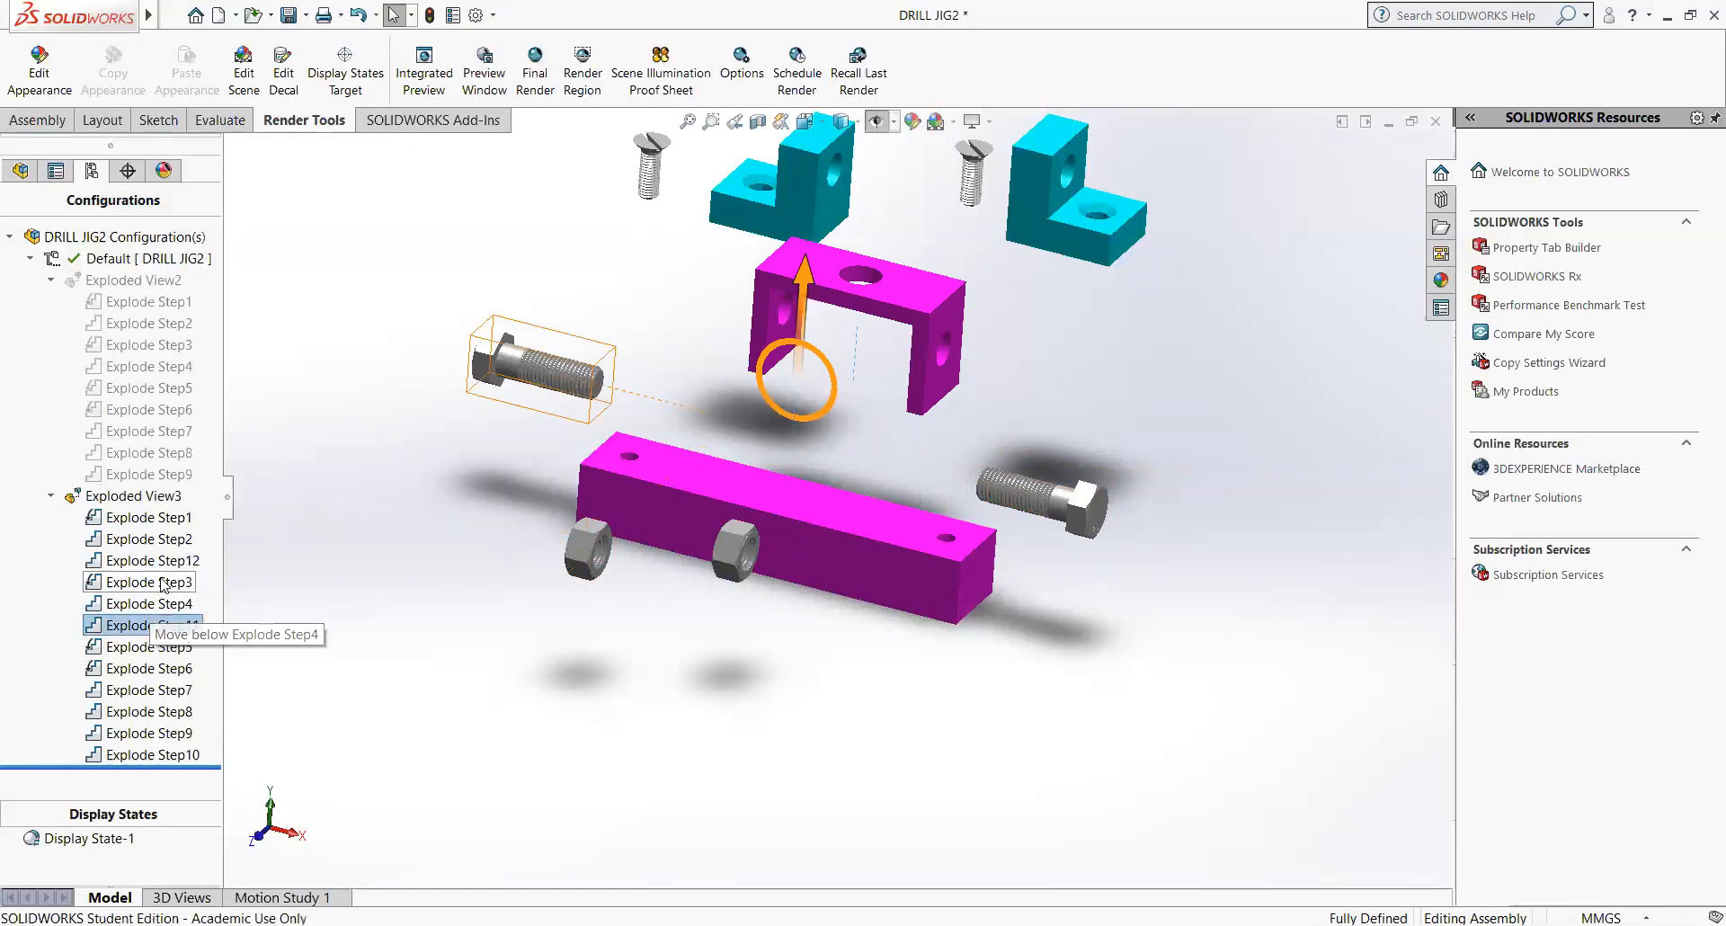
left_click(155, 560)
left_click(164, 541)
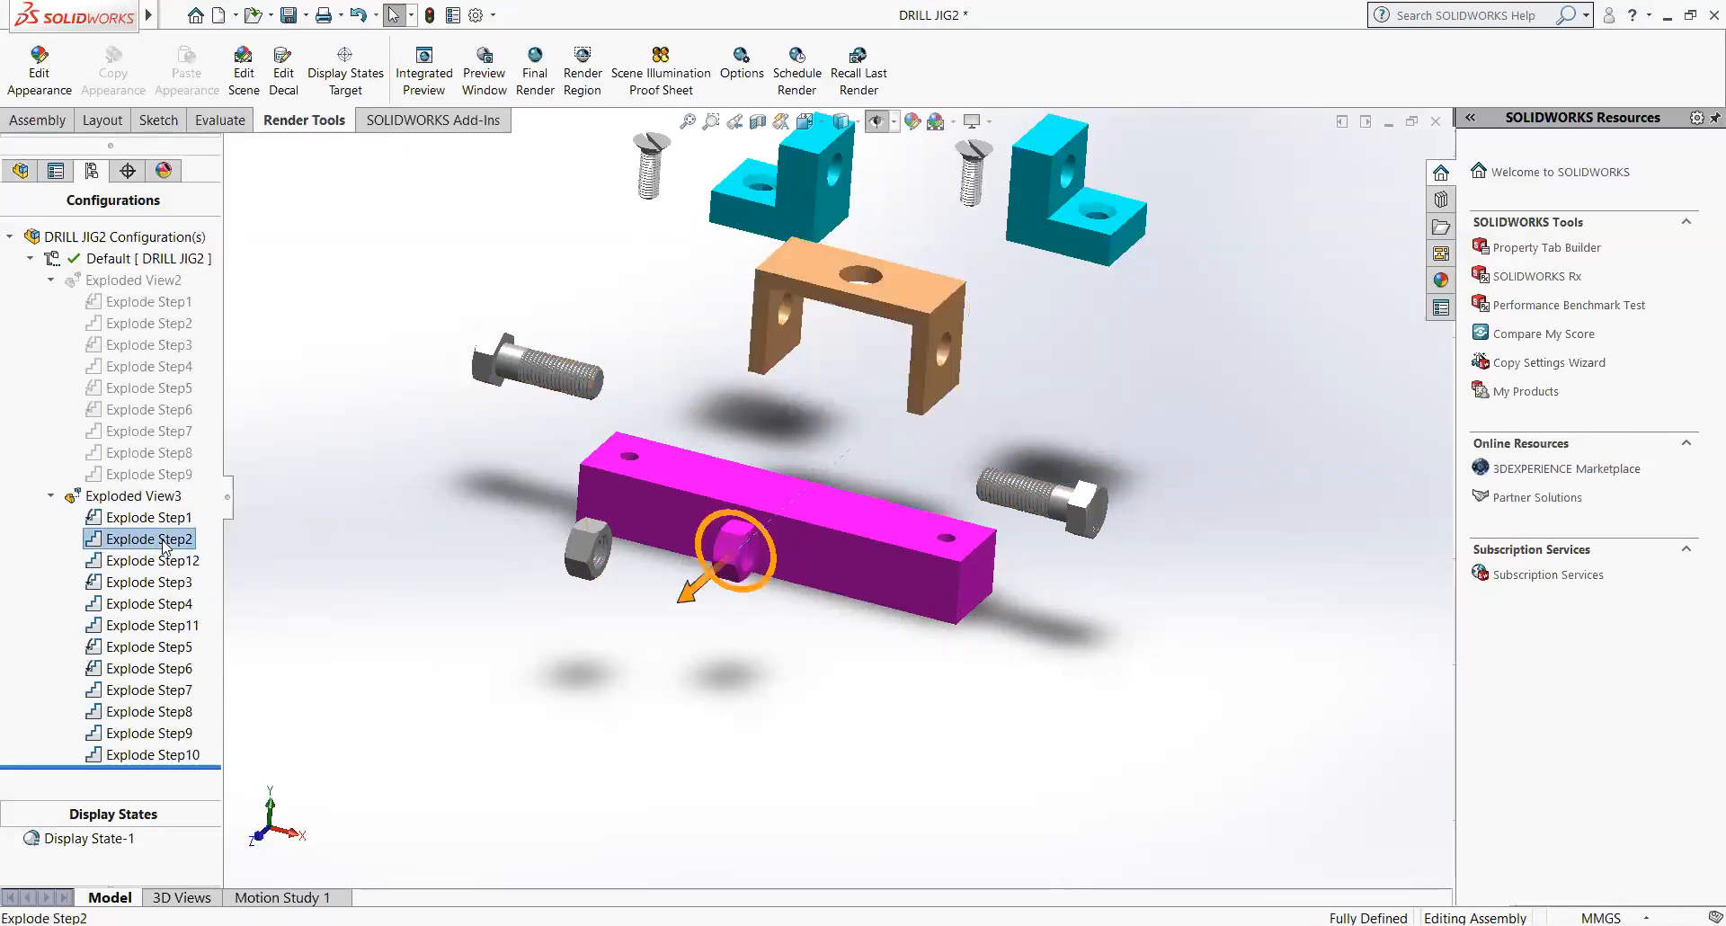
left_click_drag(158, 566, 148, 631)
left_click(146, 540)
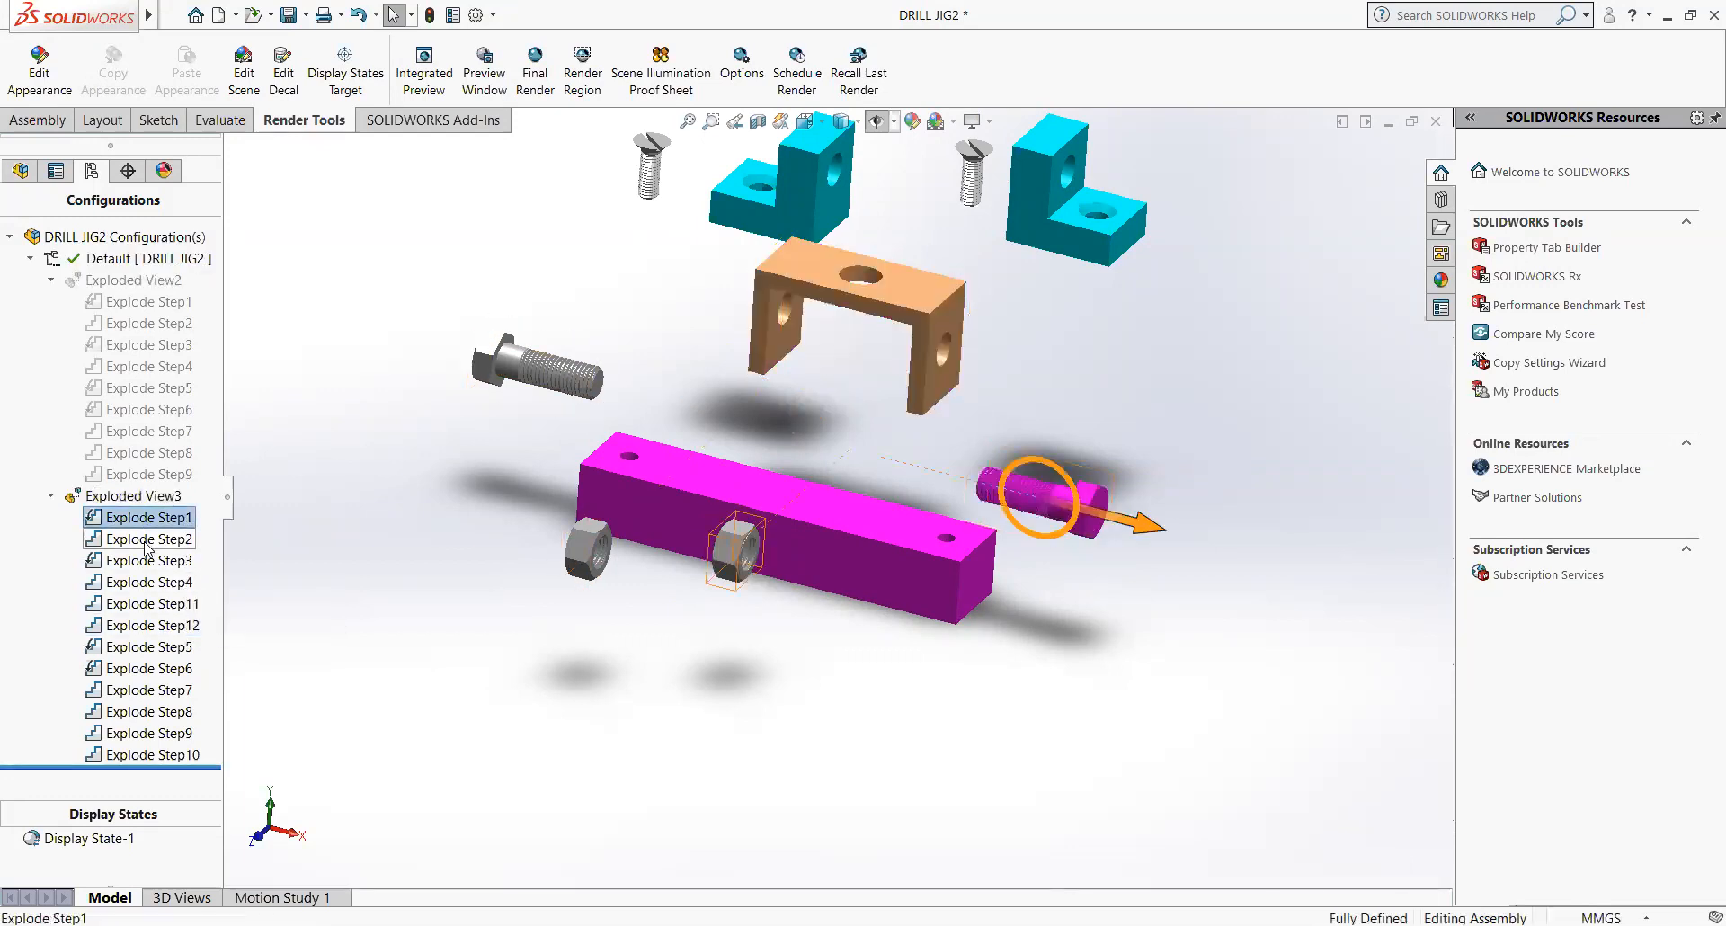
left_click(144, 561)
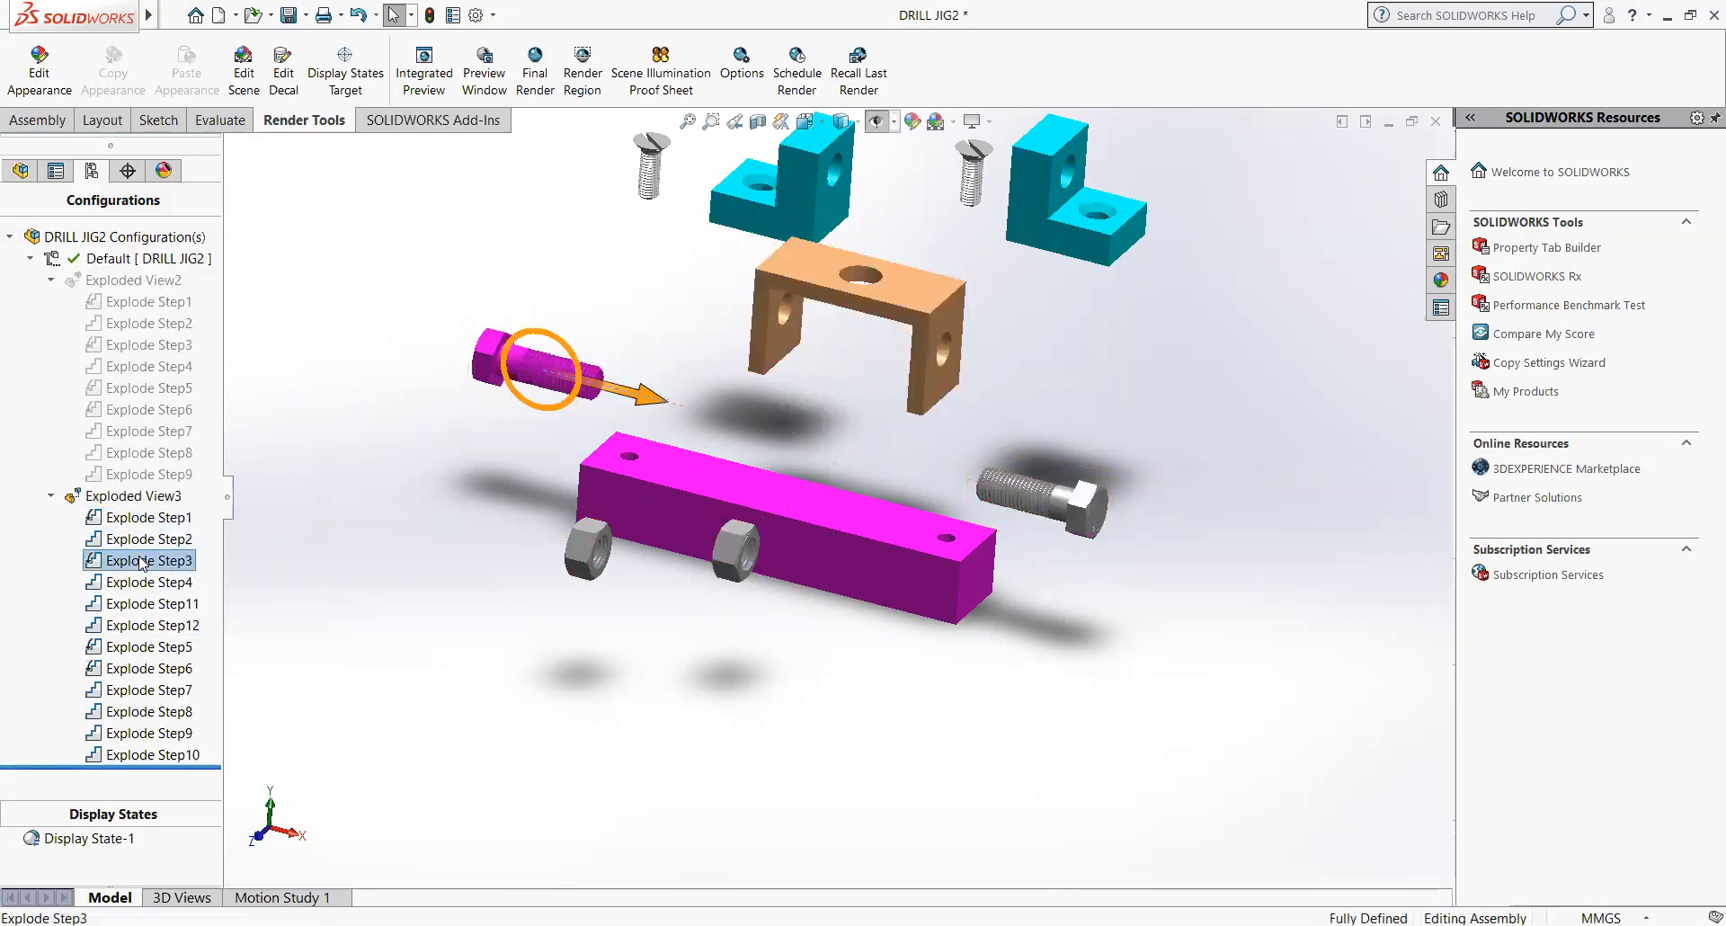
left_click(142, 584)
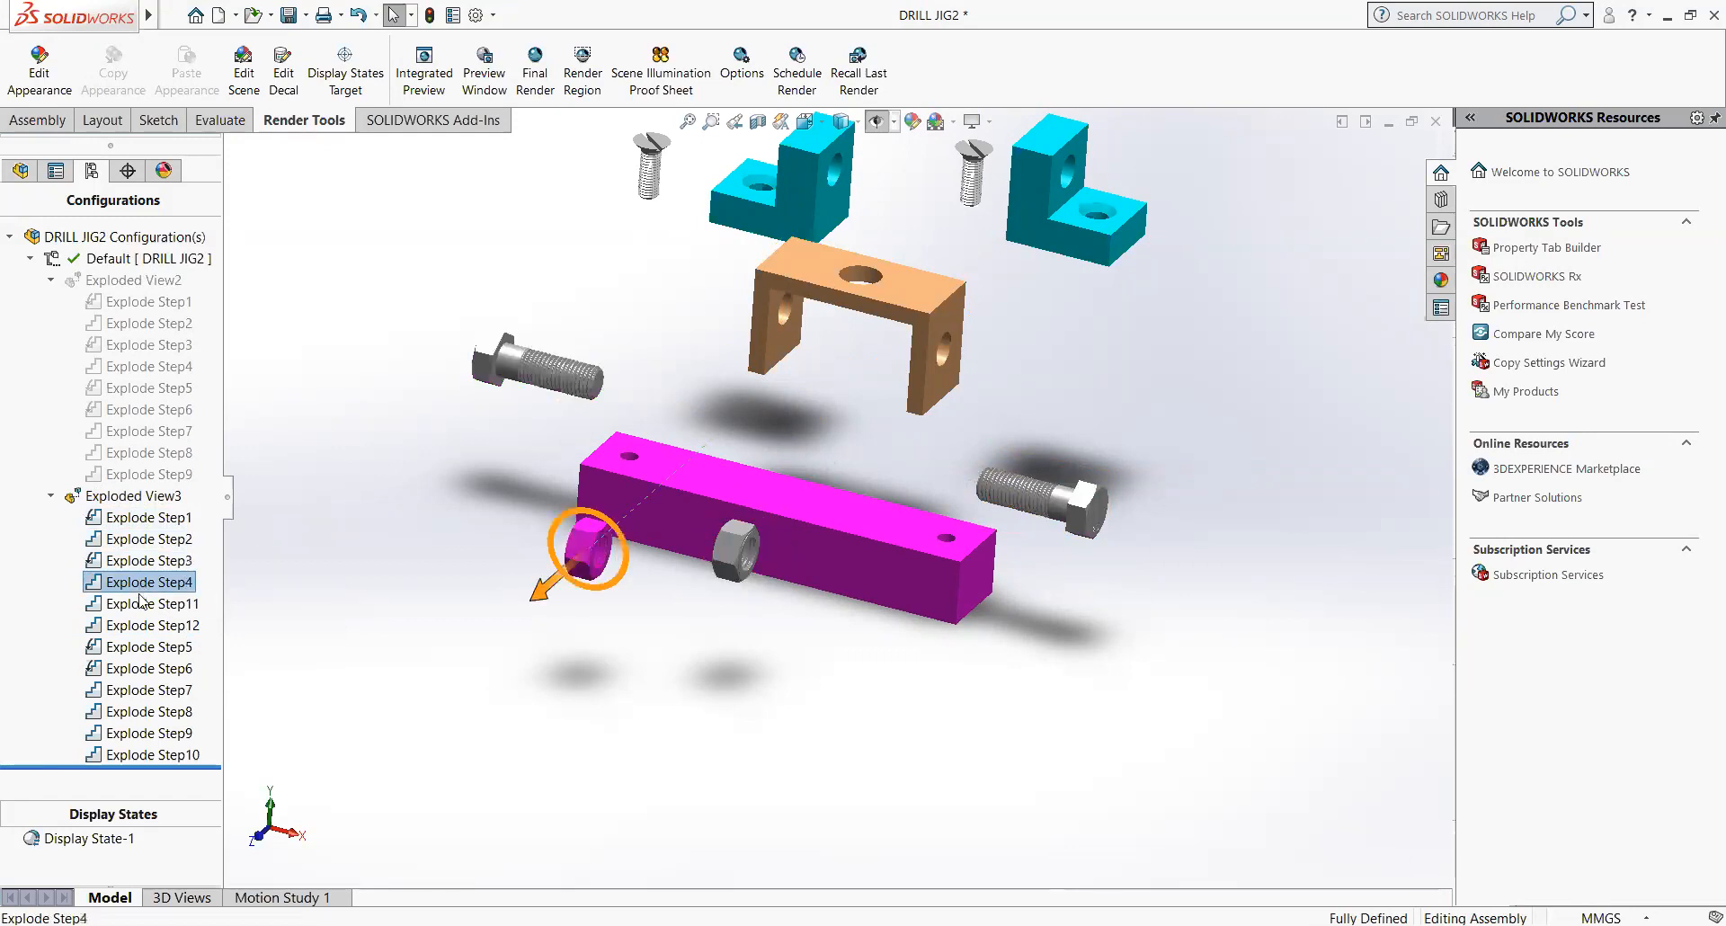
- Play the collapse animation of Exploded View3 with the center plate steps placed after Explode Step4
left_click(147, 500)
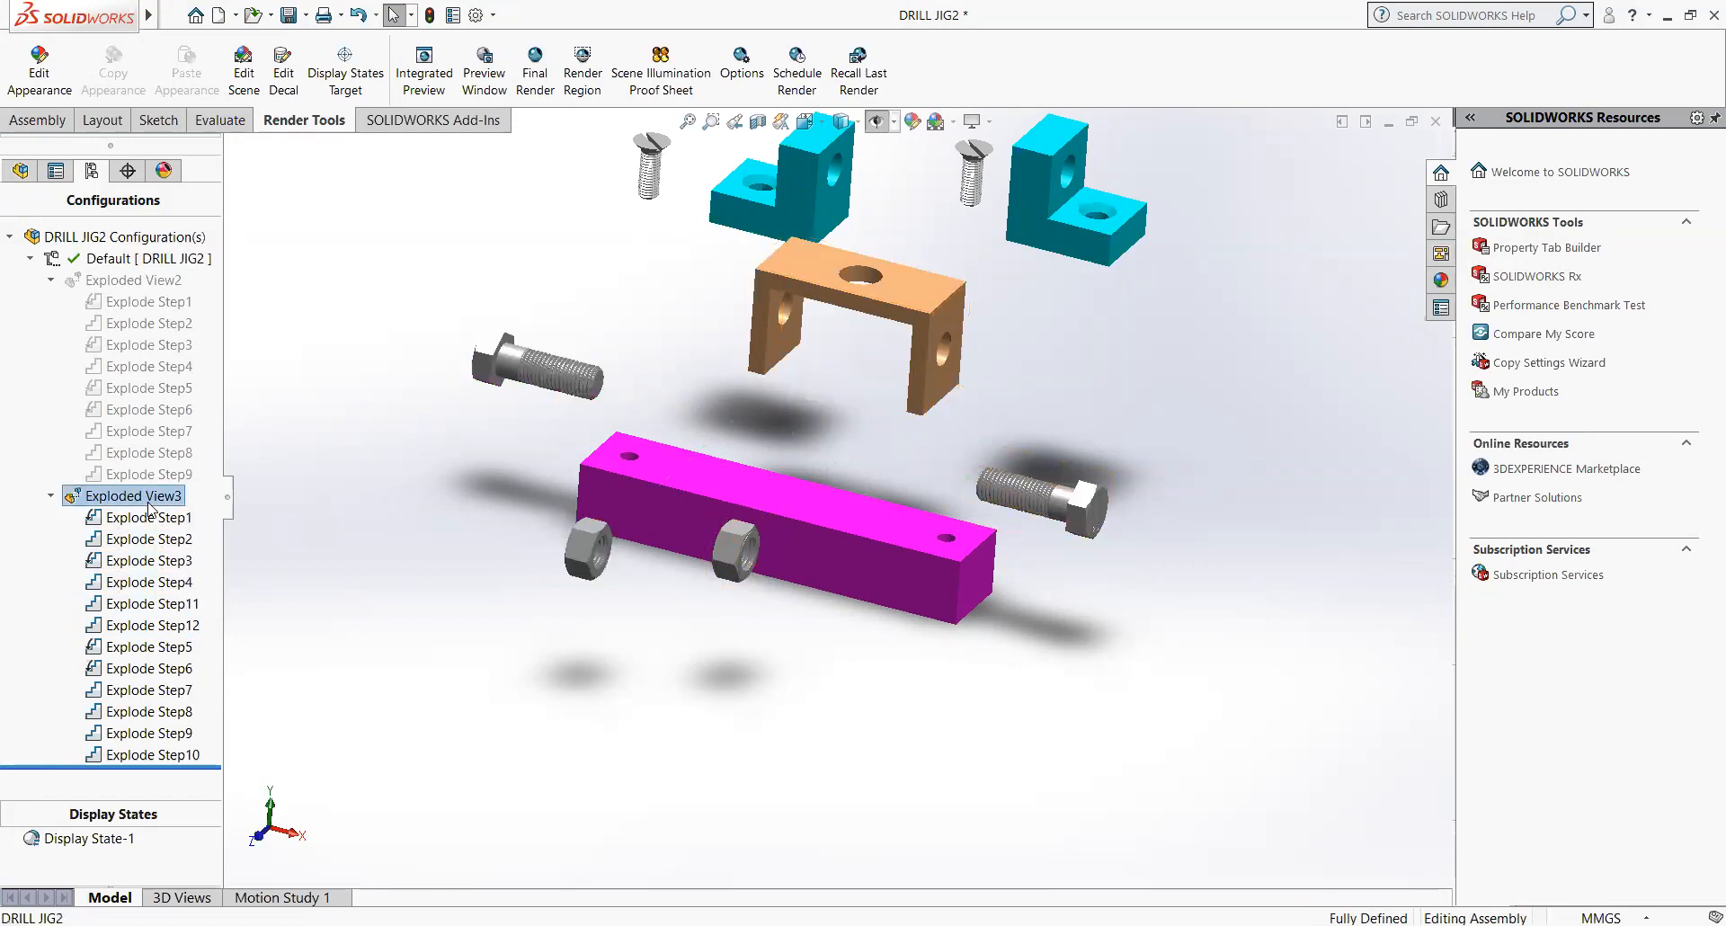
right_click(150, 507)
left_click(229, 540)
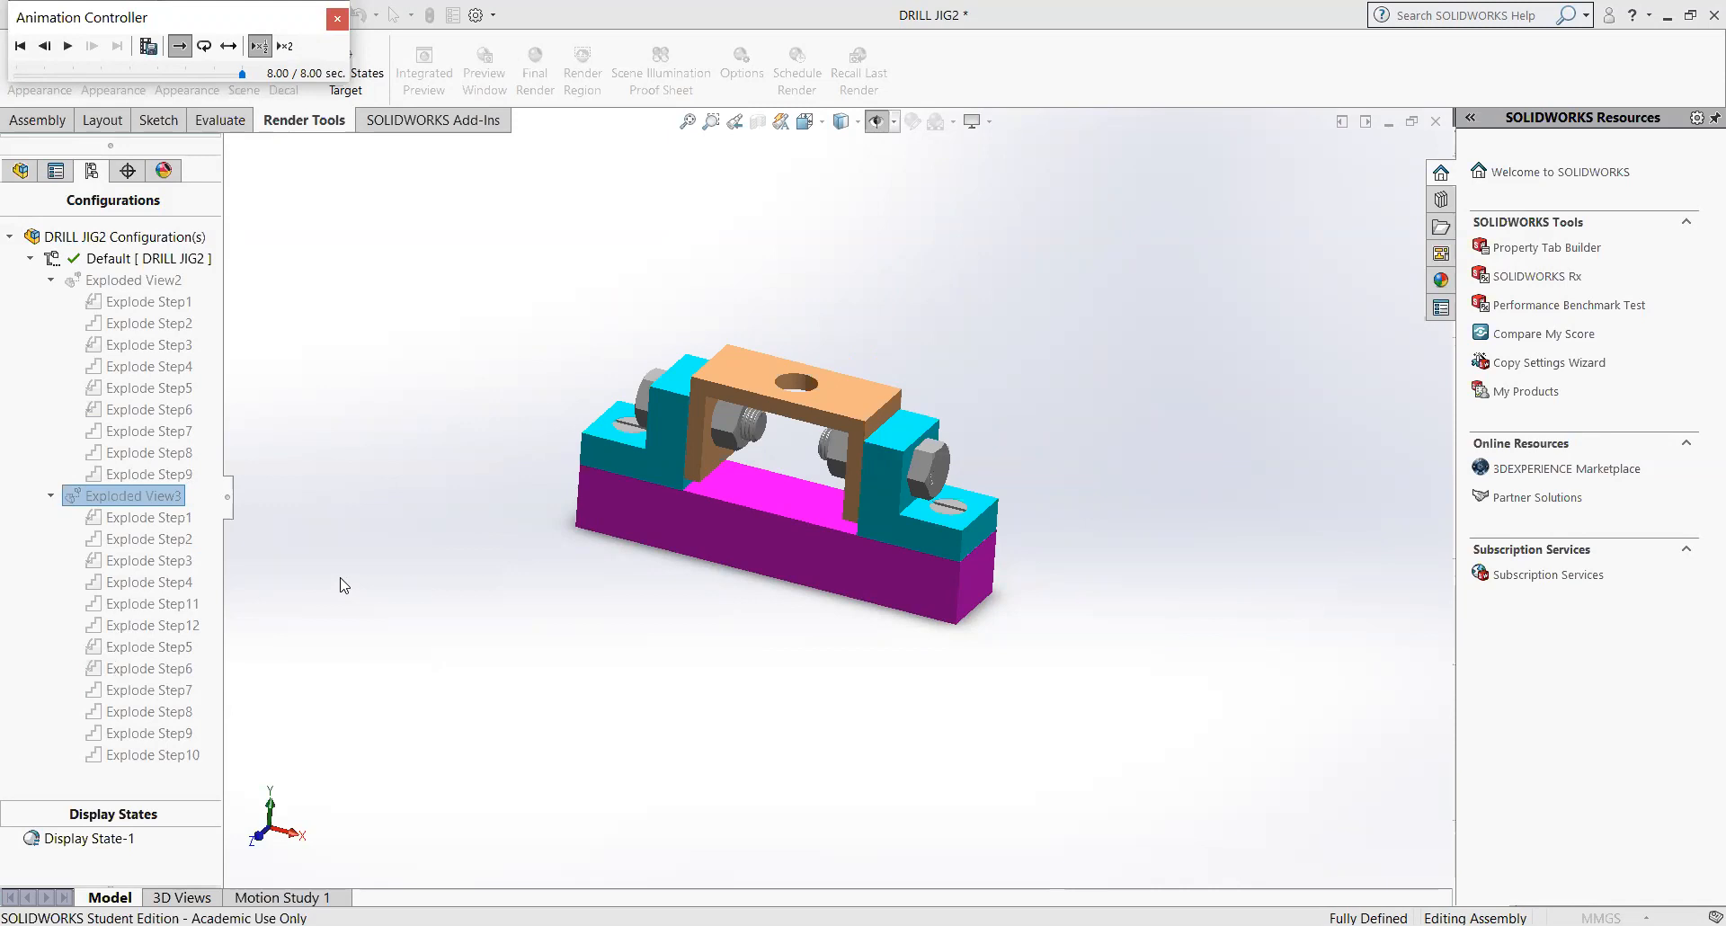
scroll(759, 509, "down", 5)
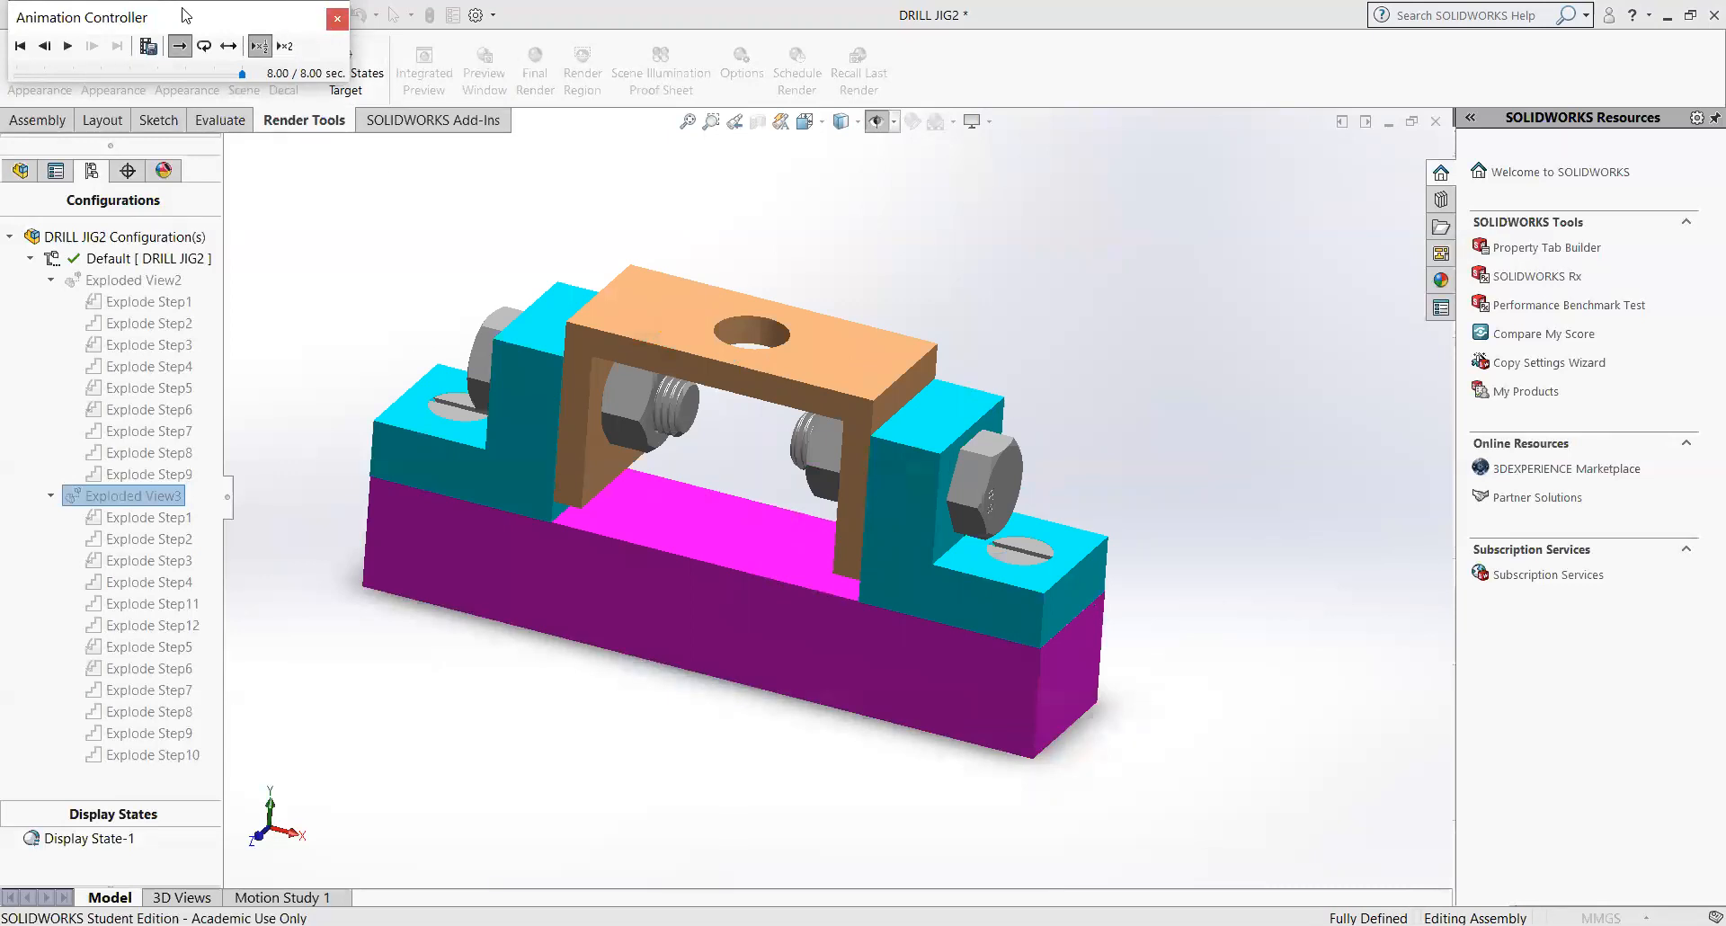
left_click_drag(182, 15, 351, 82)
left_click(403, 82)
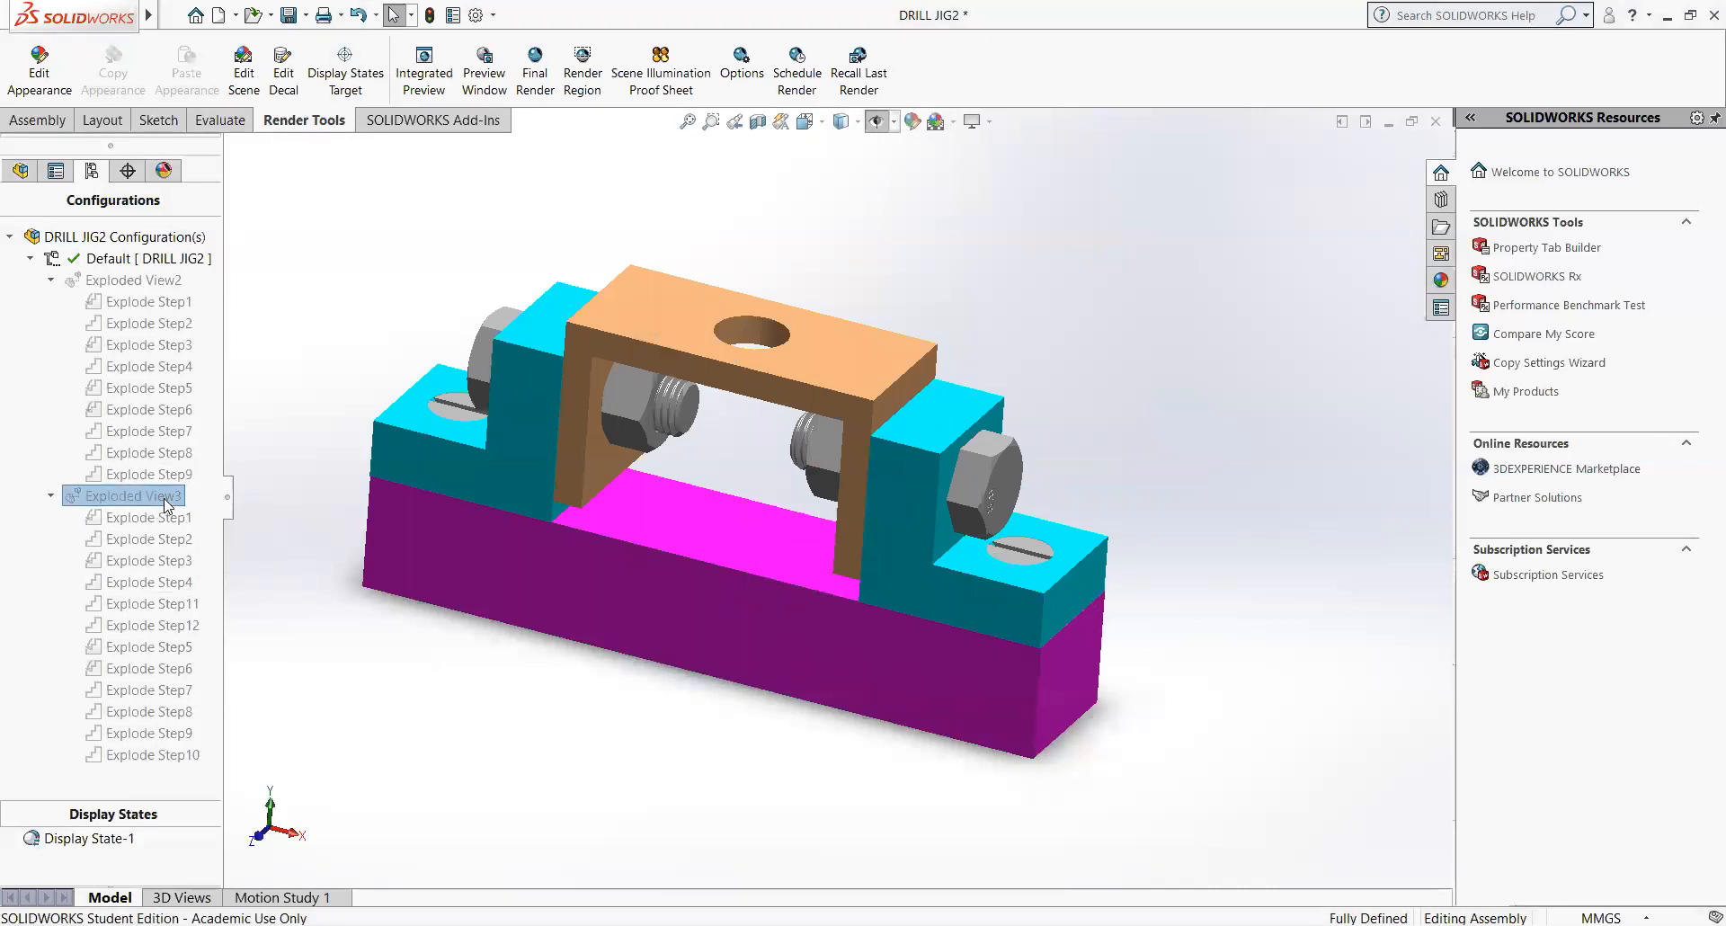
- Explode Exploded View3 of the drill jig and show all its separated components in the view
left_click(163, 502)
right_click(166, 505)
left_click(302, 449)
left_click(302, 449)
left_click(127, 501)
right_click(130, 507)
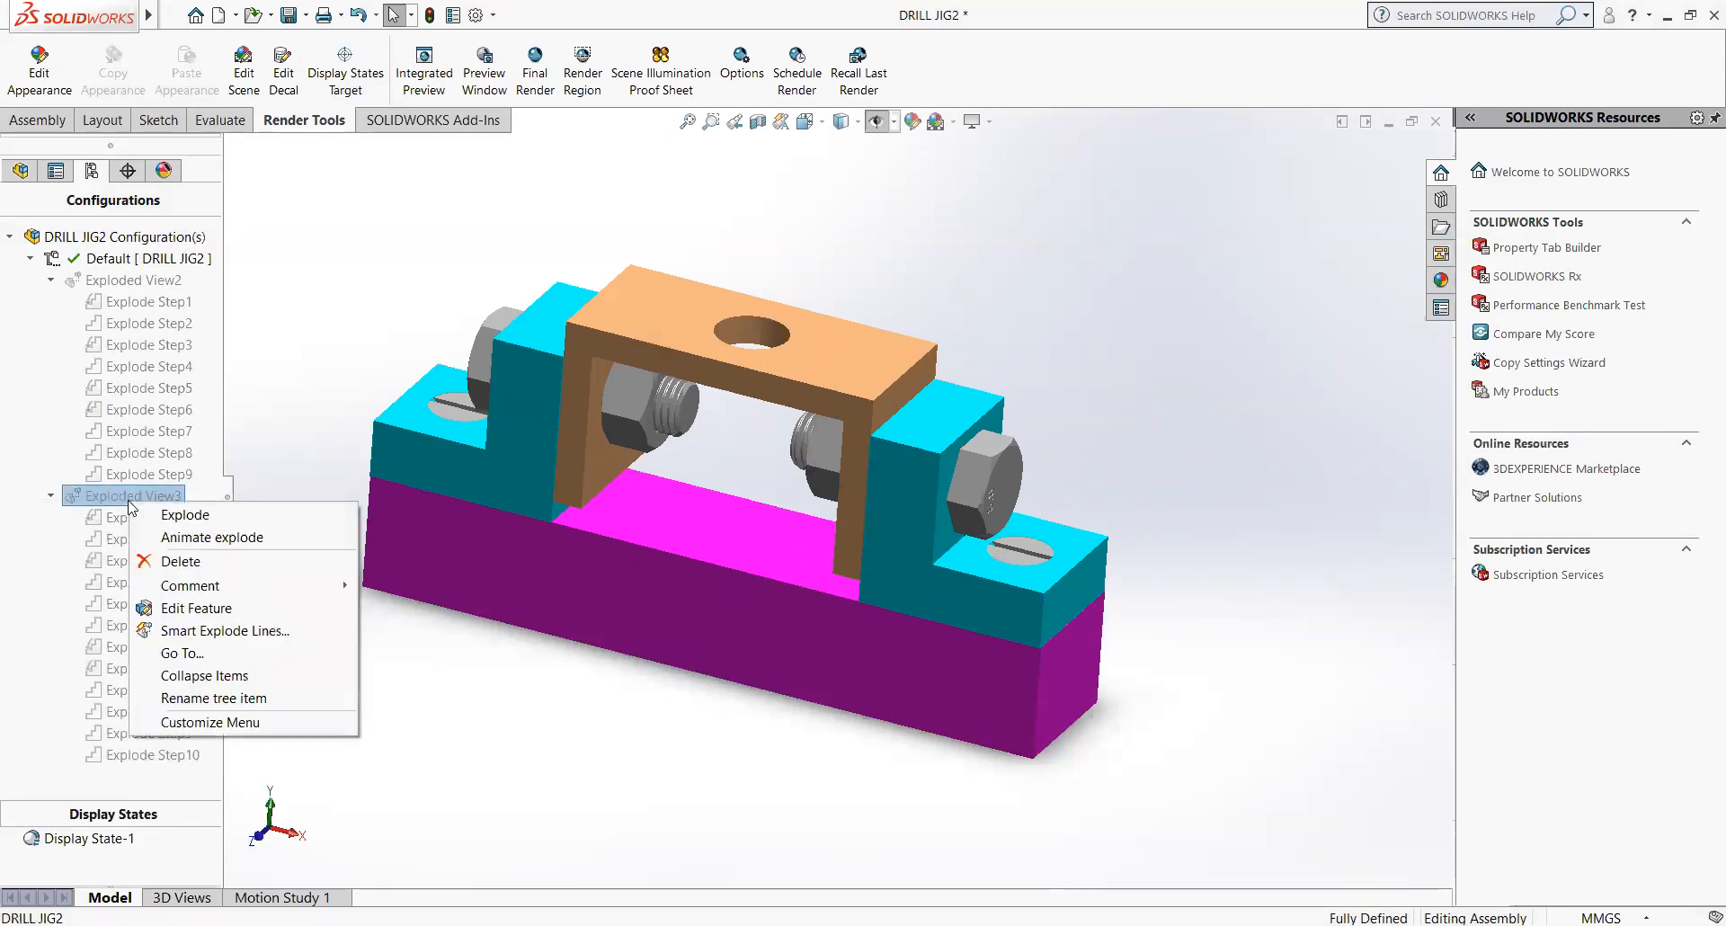
left_click(185, 516)
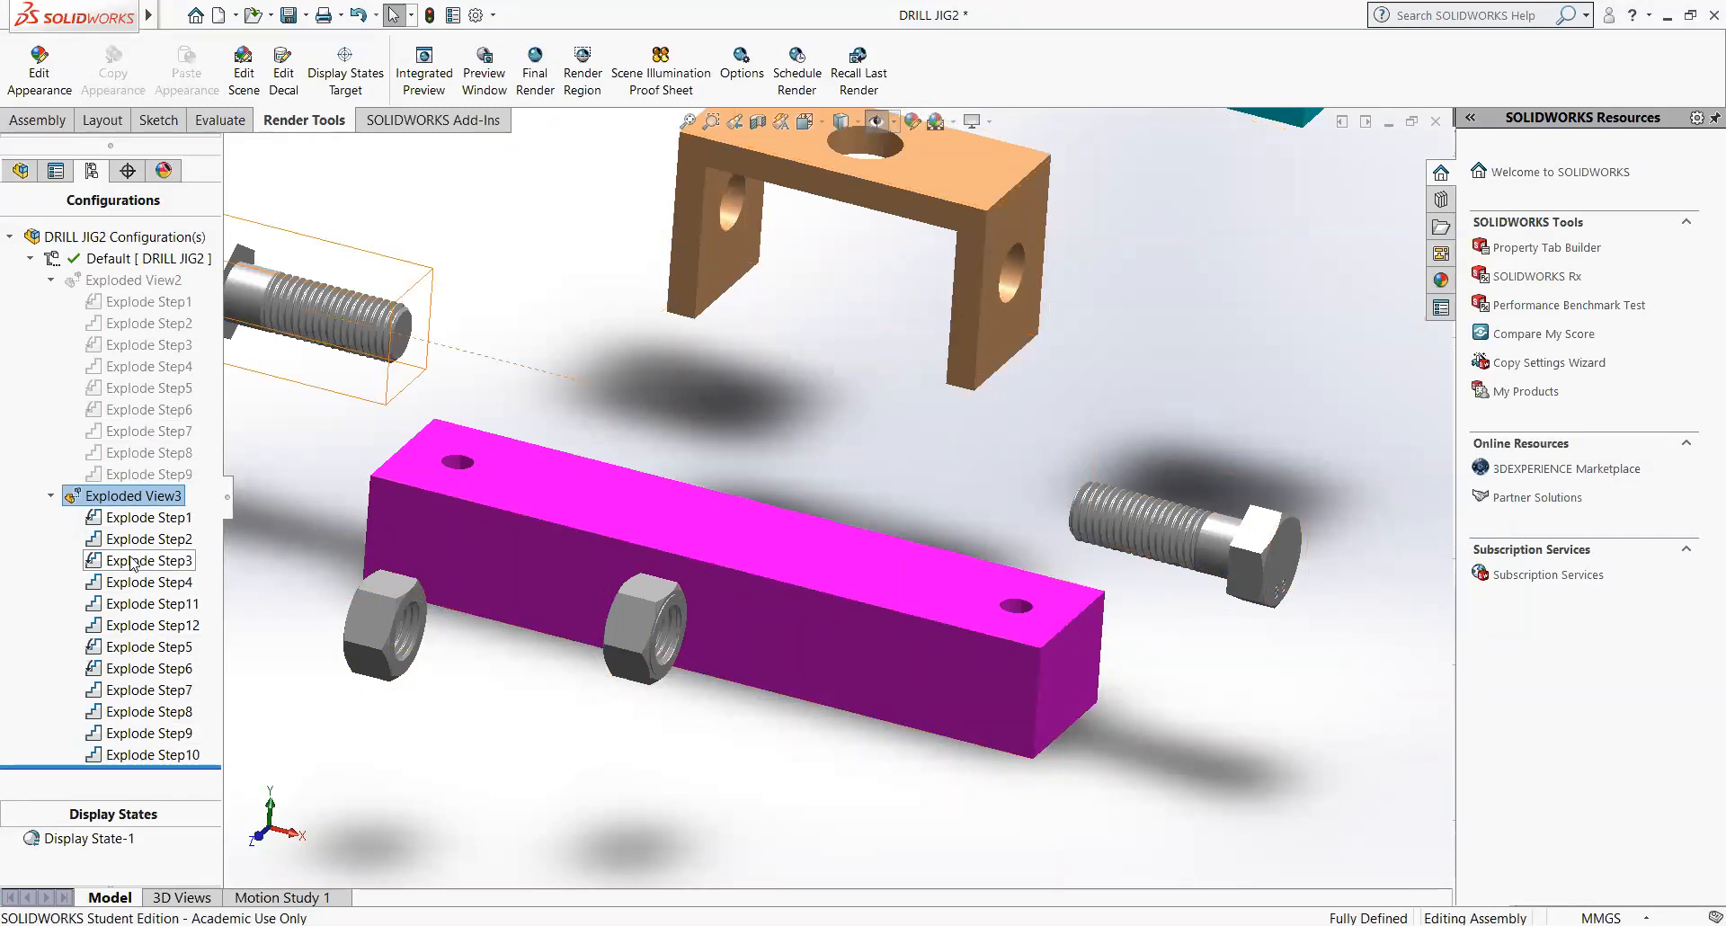
scroll(719, 530, "up", 3)
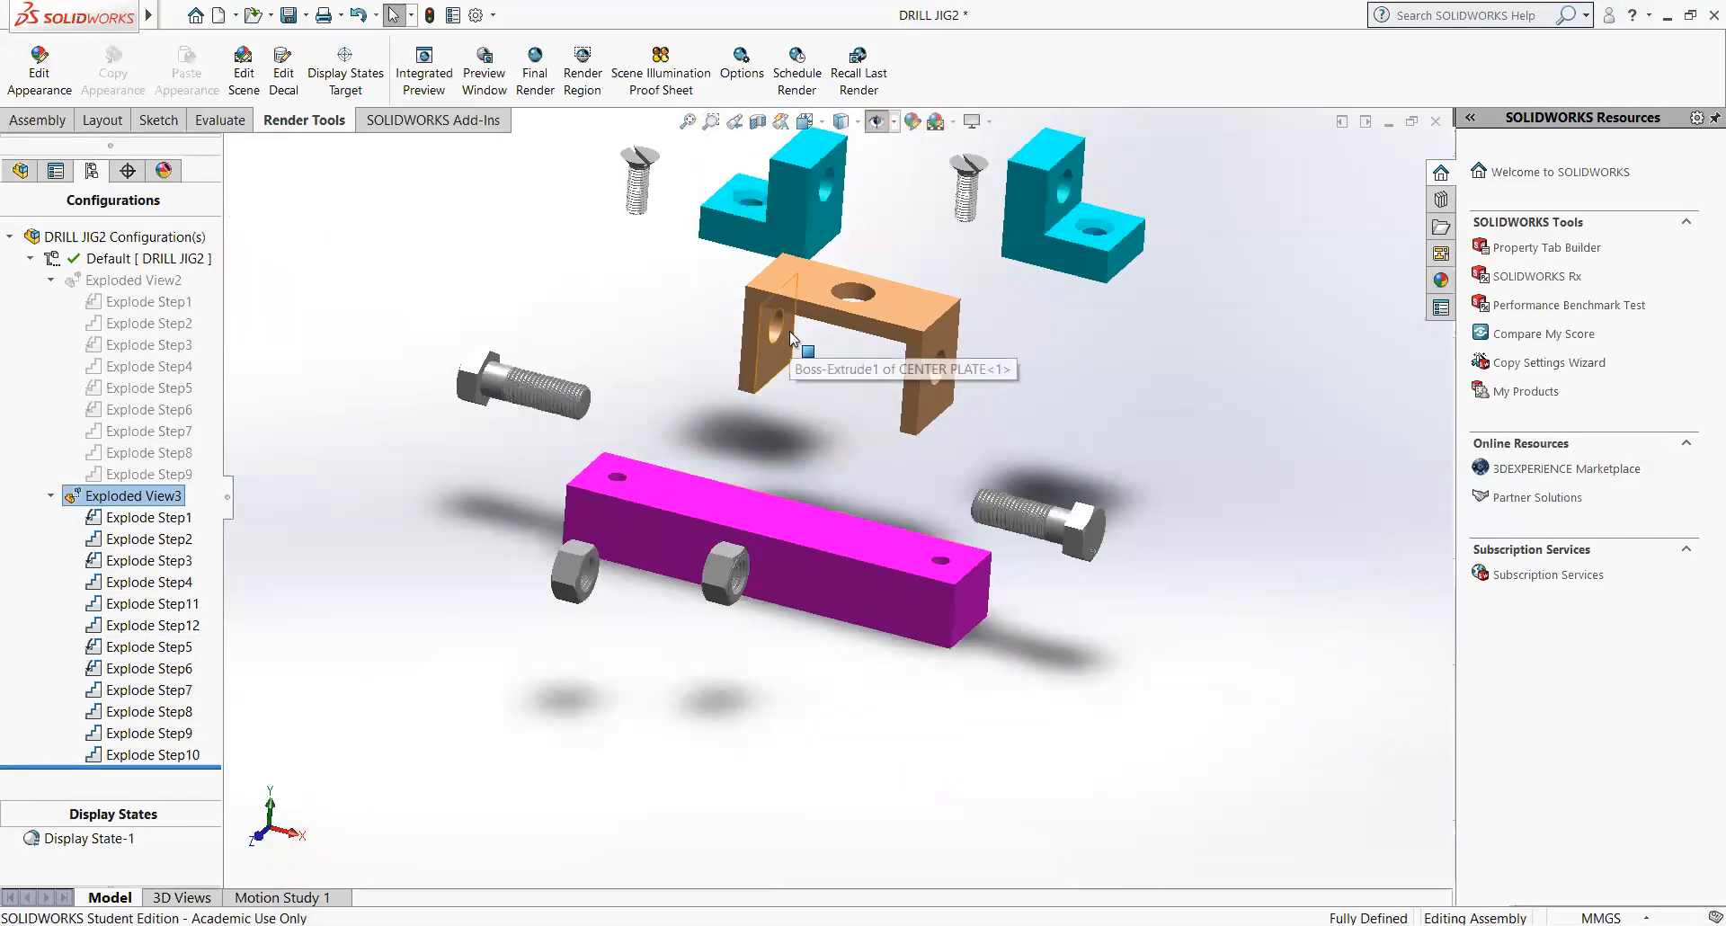